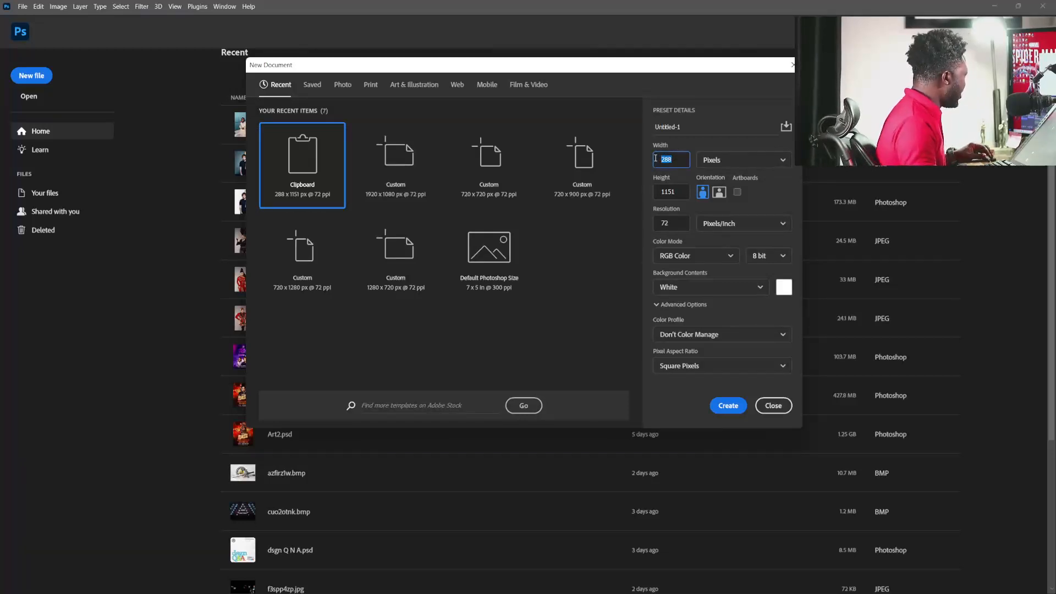
- Create a new document named Party Poster, 889 px wide and 1113 px high at 72 pixels/inch in RGB Color
{"action": "type", "text": "890"}
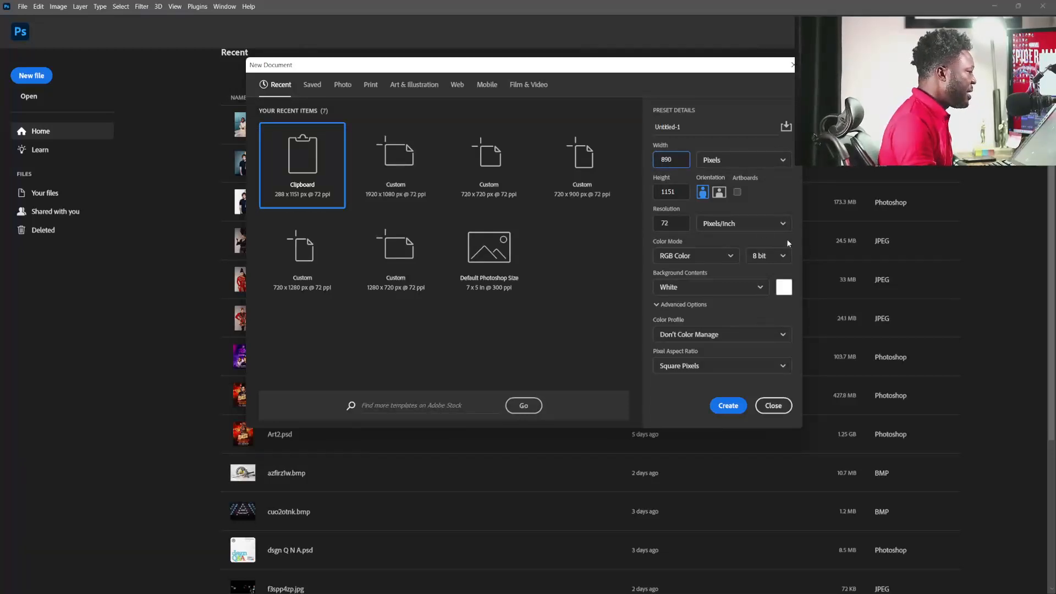
{"action": "double_click", "coordinate": [678, 193]}
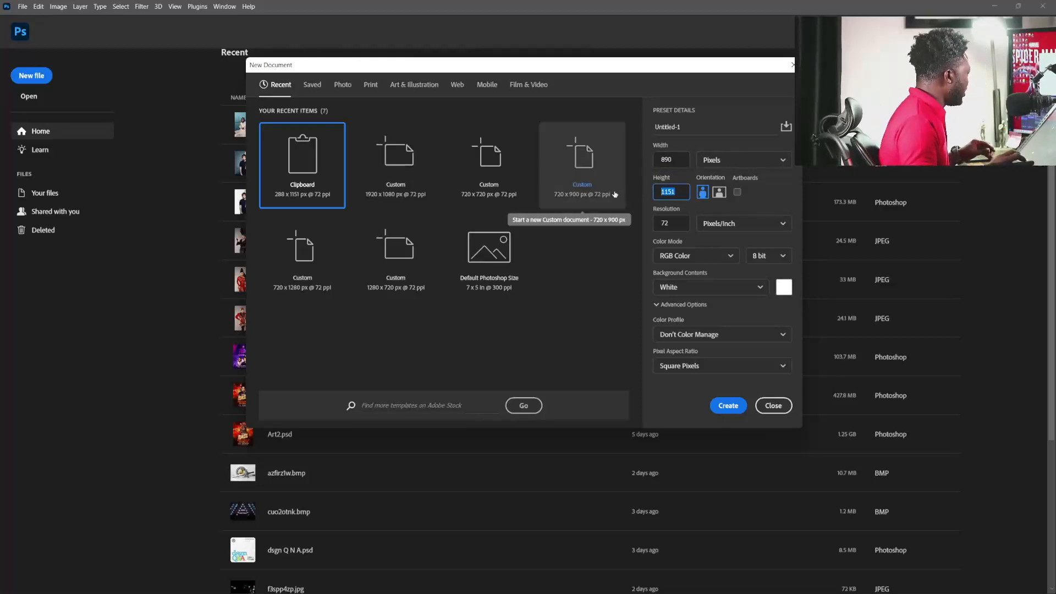
{"action": "type", "text": "11"}
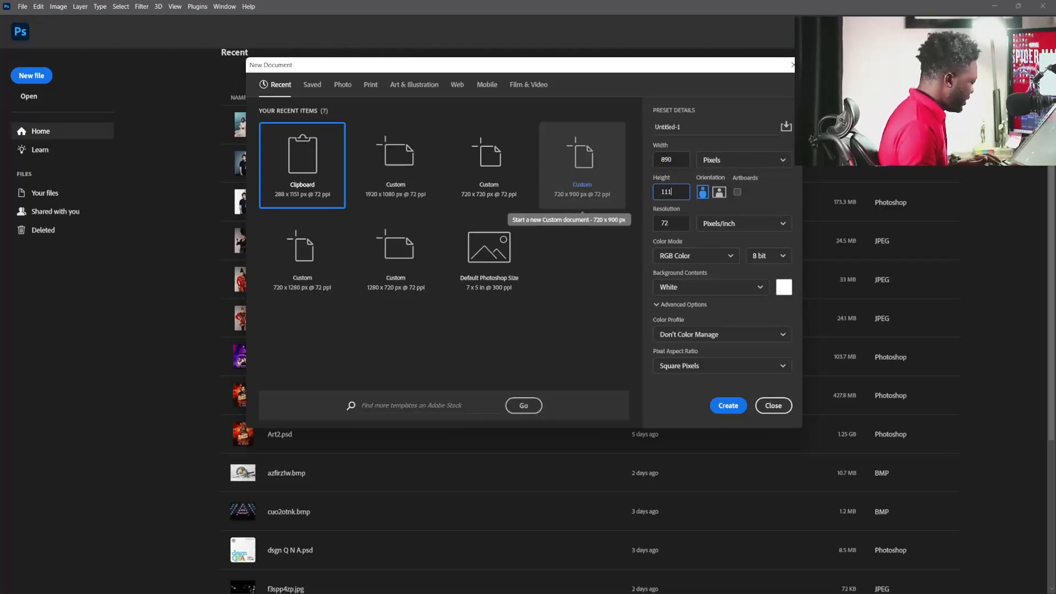
{"action": "double_click", "coordinate": [663, 222]}
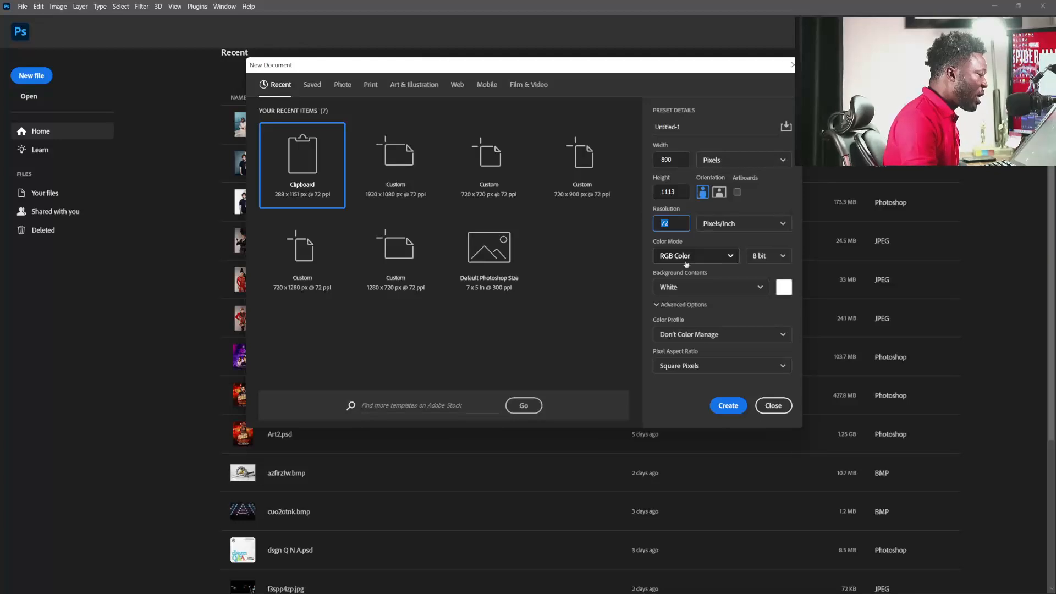
{"action": "left_click", "coordinate": [690, 135]}
{"action": "left_click_drag", "start_coordinate": [691, 131], "coordinate": [540, 131]}
{"action": "type", "text": "Party"}
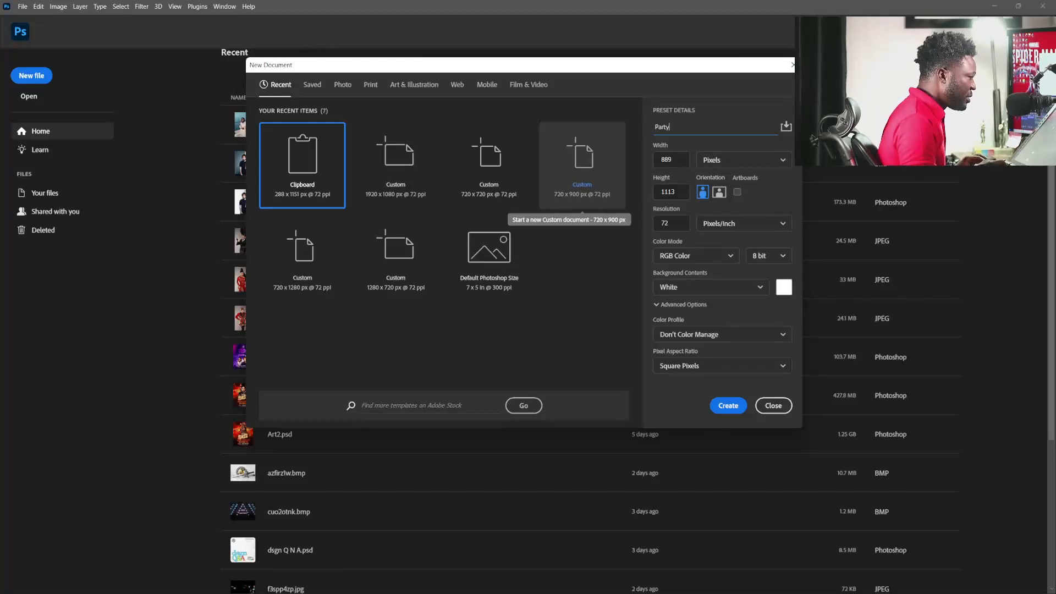
{"action": "type", "text": " Poster"}
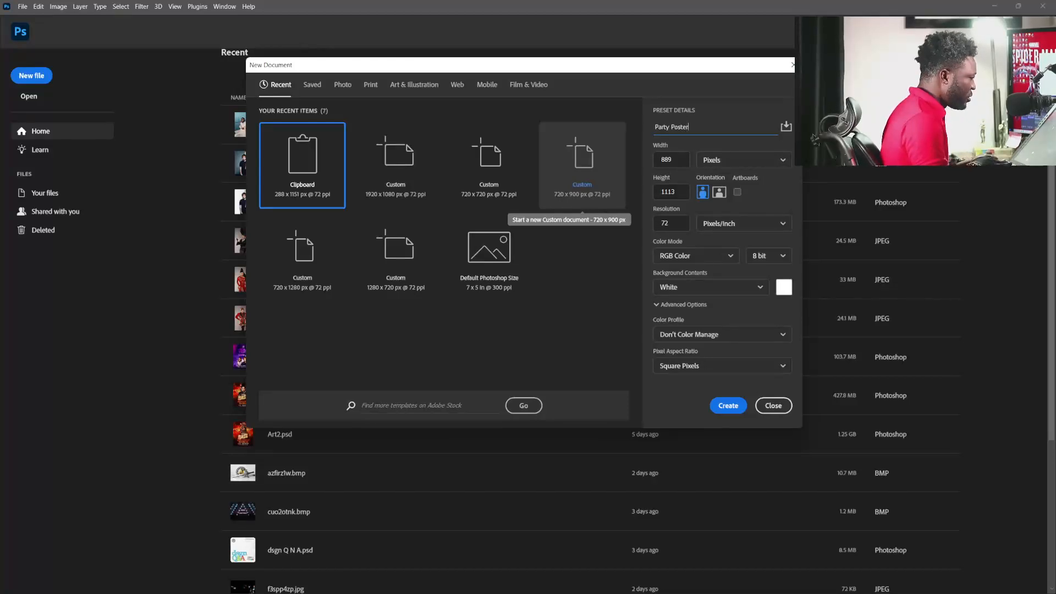
{"action": "left_click", "coordinate": [727, 406]}
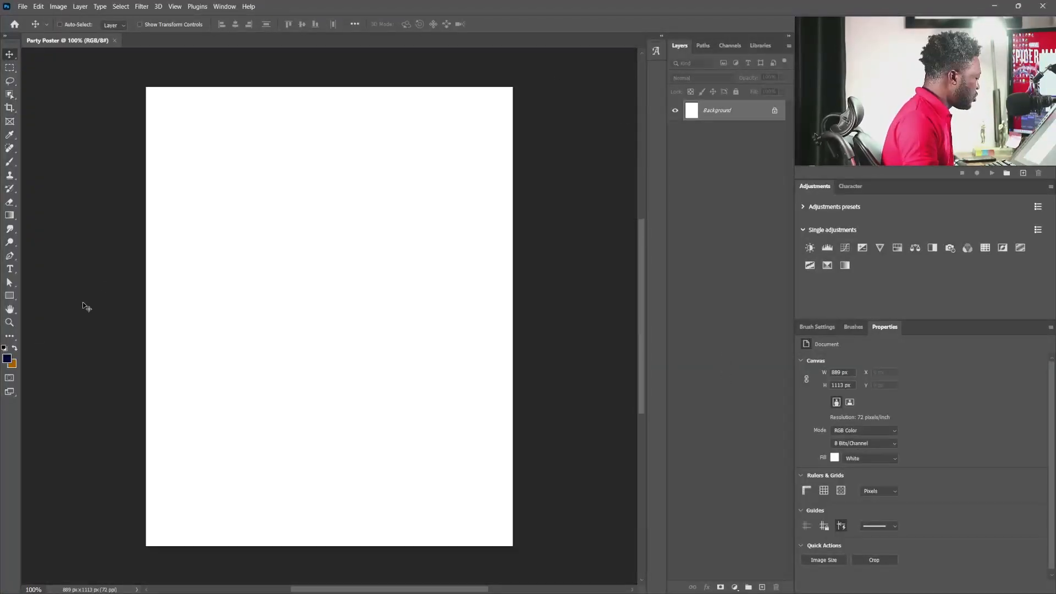
- Add a new layer above the background and fill it with the dark blue foreground colour 01083c
{"action": "left_click", "coordinate": [762, 588]}
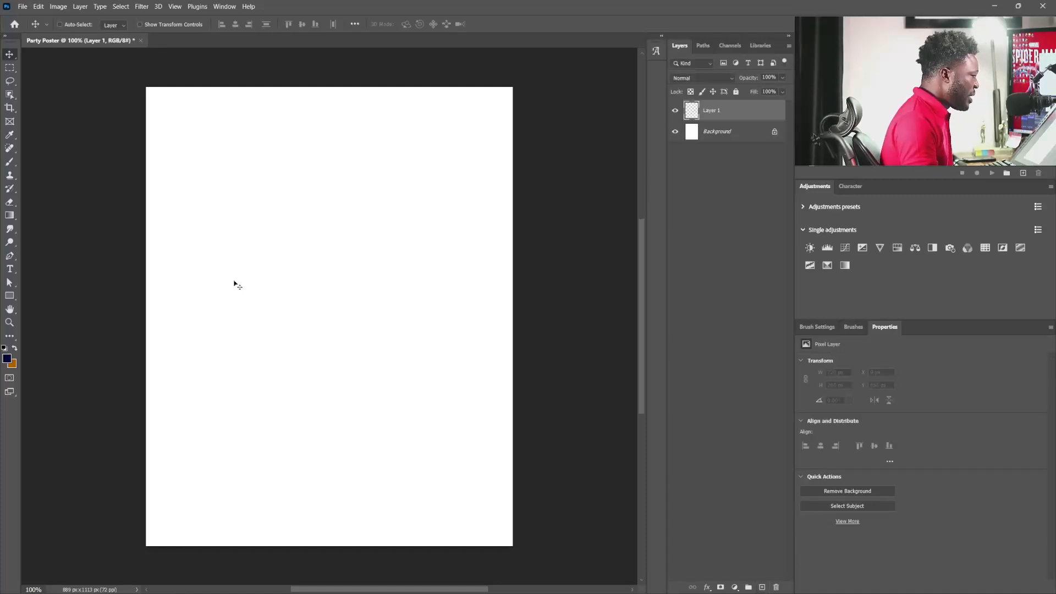
{"action": "left_click", "coordinate": [8, 360]}
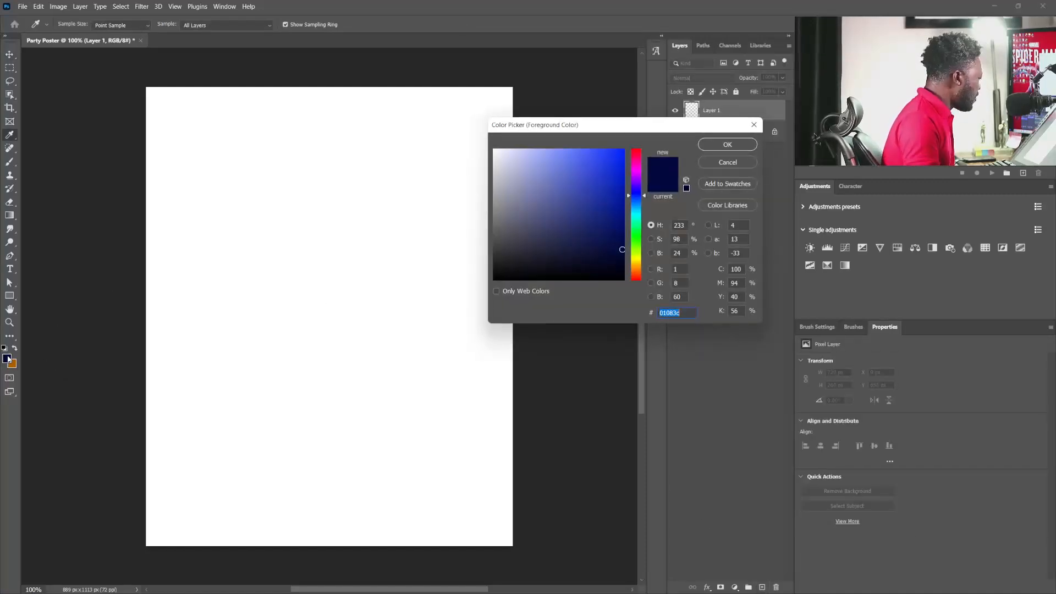
{"action": "left_click_drag", "start_coordinate": [620, 127], "coordinate": [617, 198]}
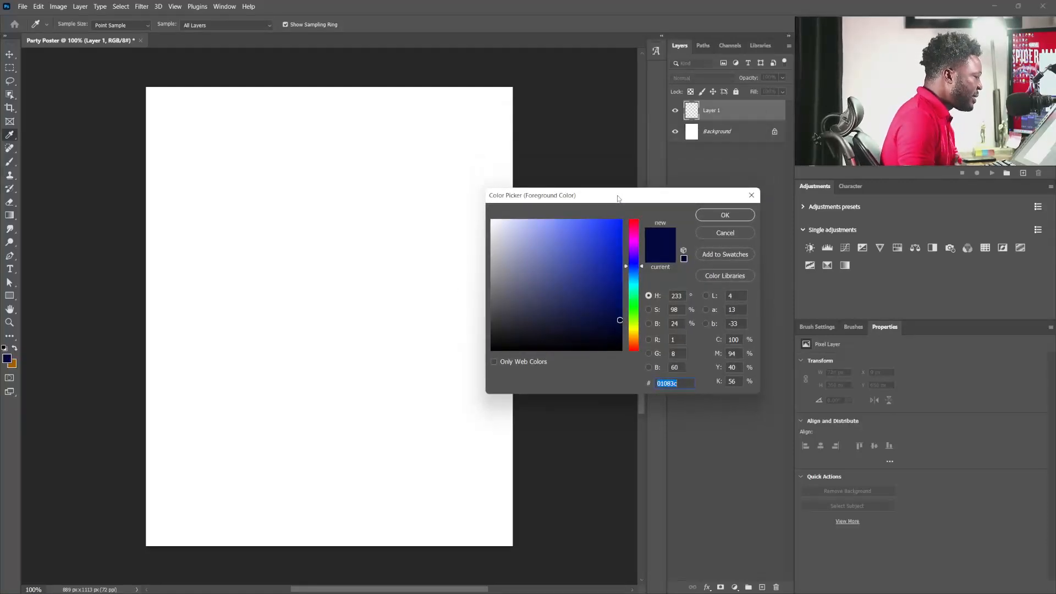
{"action": "left_click", "coordinate": [657, 384]}
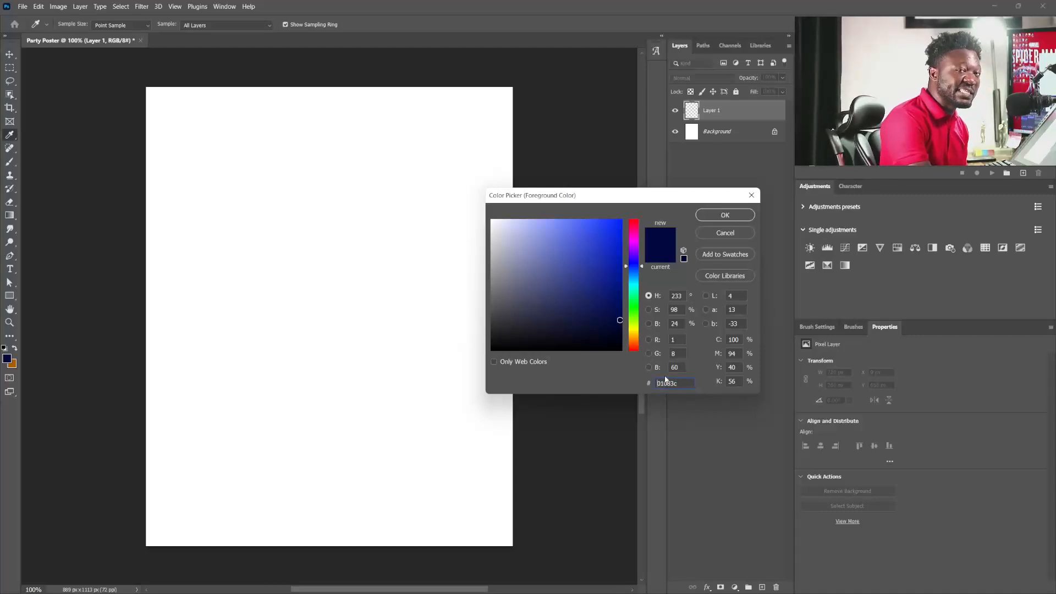
{"action": "left_click", "coordinate": [725, 215]}
{"action": "key", "text": "v"}
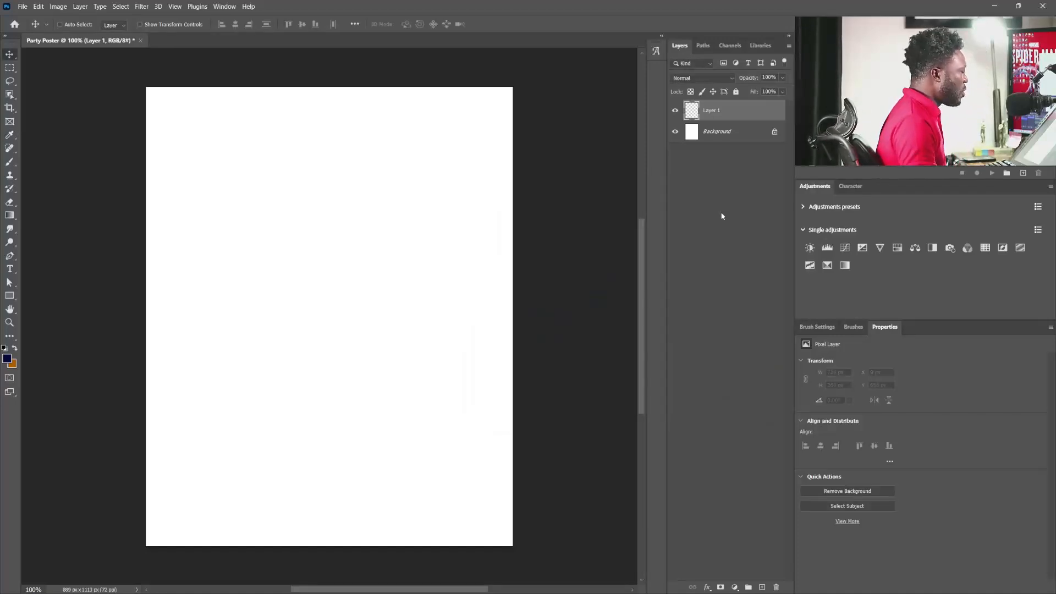
{"action": "key", "text": "alt+BackSpace"}
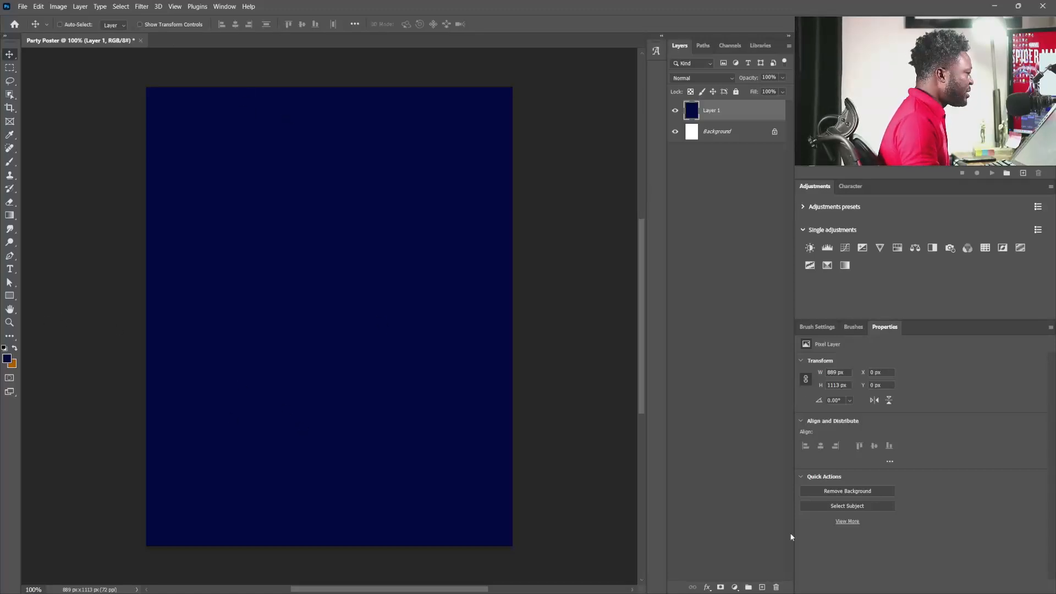
- Rename the dark blue layer as BG
{"action": "double_click", "coordinate": [715, 110]}
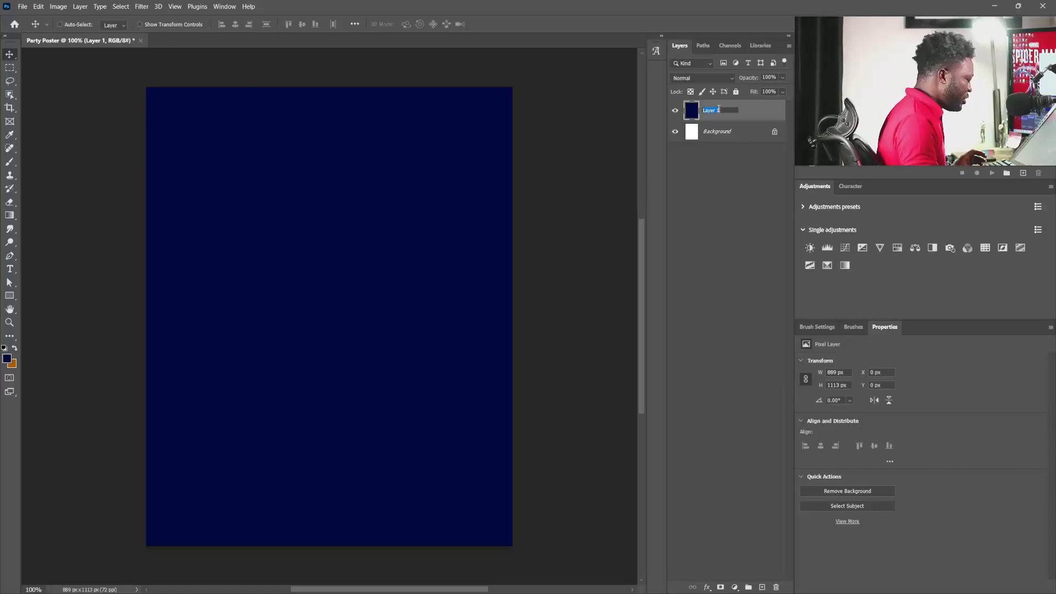
{"action": "type", "text": "BG"}
{"action": "key", "text": "Return"}
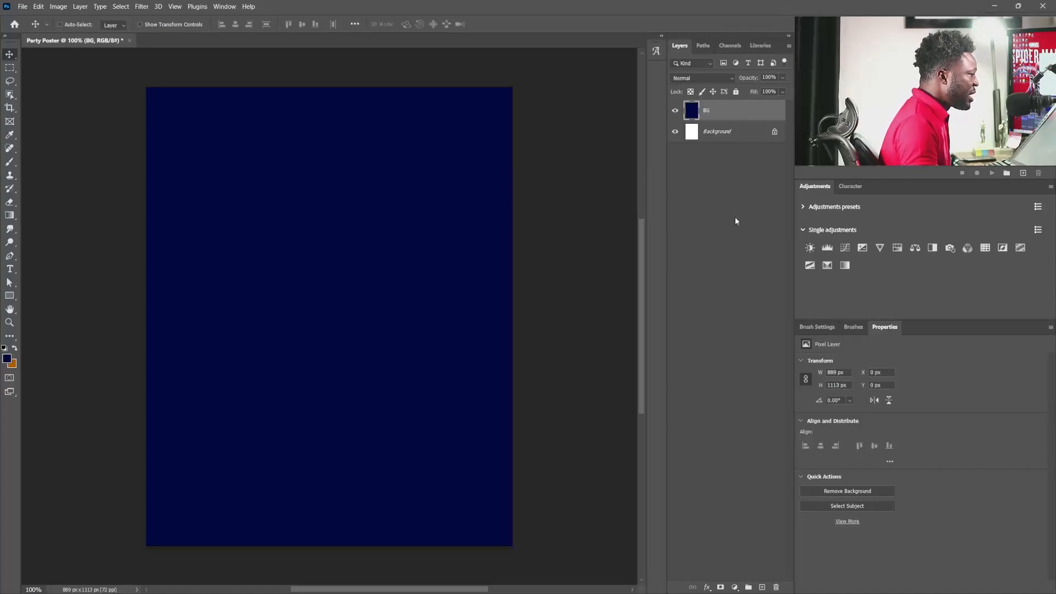
- Create a new empty layer named Brush above the BG layer
{"action": "left_click", "coordinate": [762, 587], "text": "alt"}
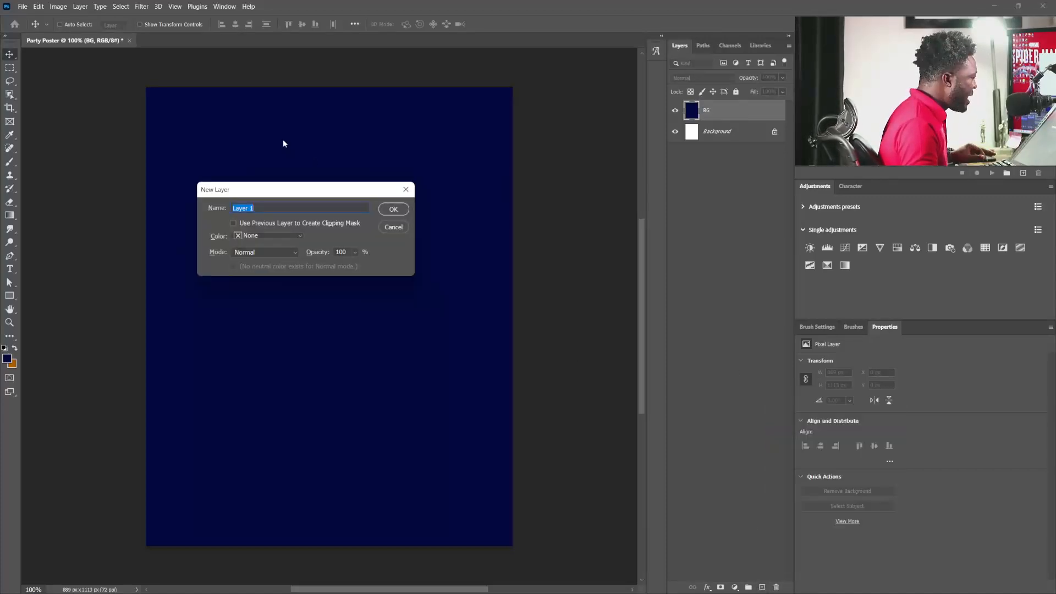
{"action": "left_click_drag", "start_coordinate": [283, 193], "coordinate": [419, 273]}
{"action": "type", "text": "Brusg"}
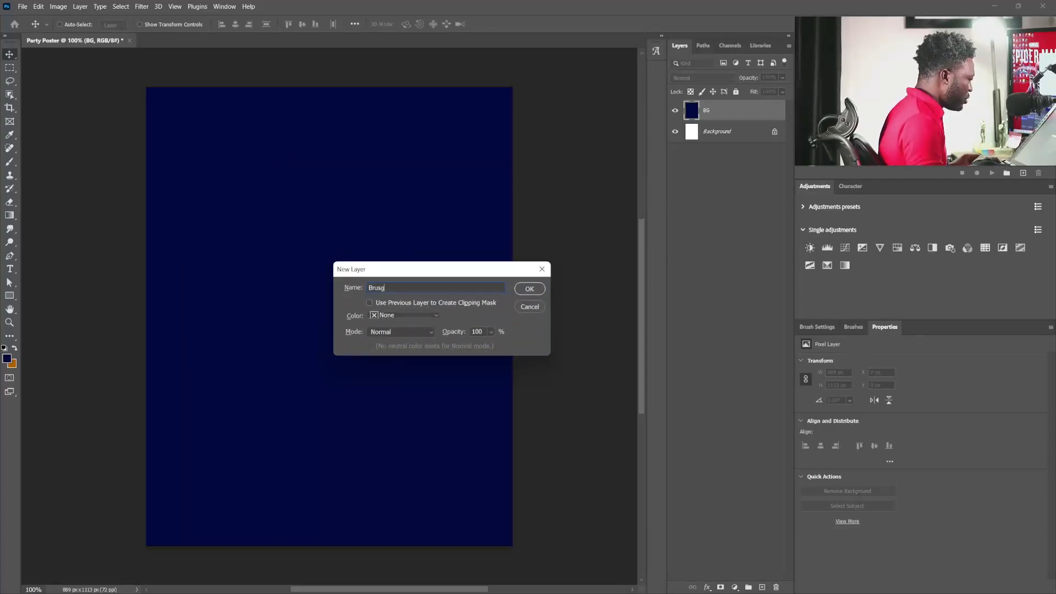
{"action": "type", "text": "h"}
{"action": "key", "text": "Return"}
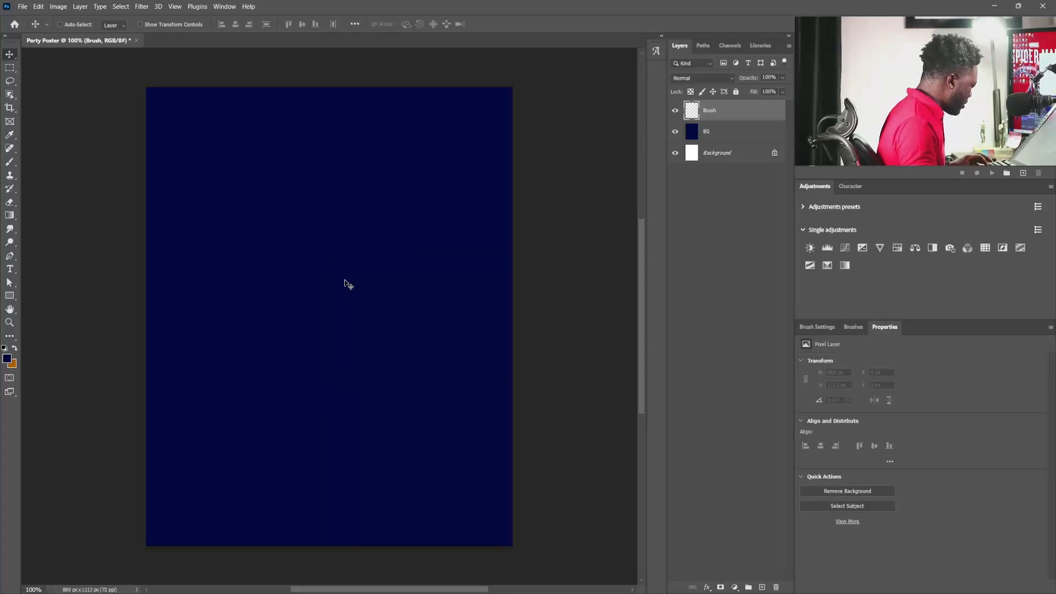
- Choose the soft round brush with 0% hardness, enlarge it to 175 px, and dab once in the lower centre of the Brush layer
{"action": "key", "text": "b"}
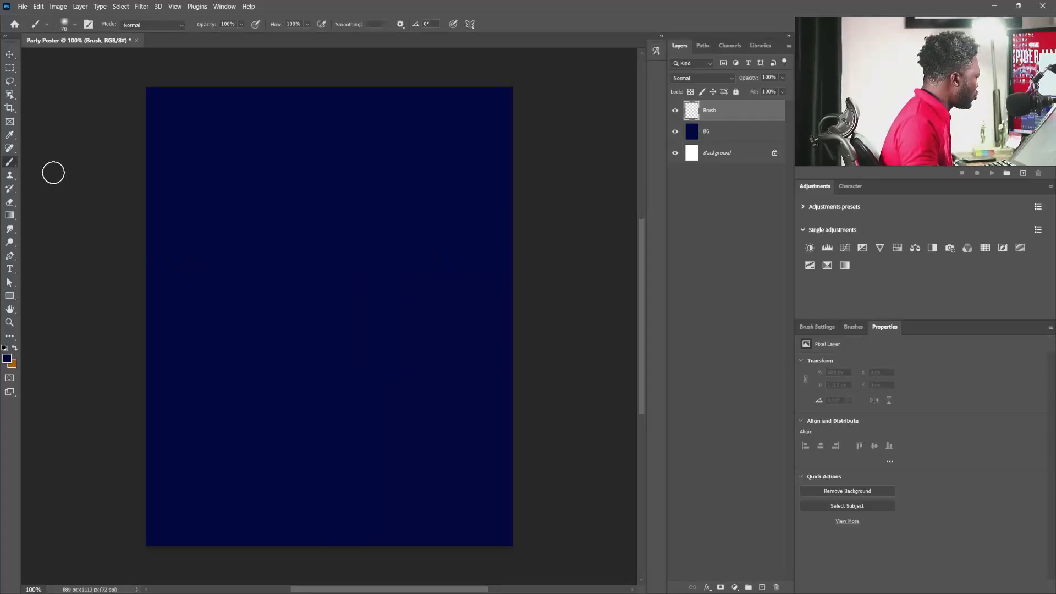
{"action": "left_click", "coordinate": [815, 329]}
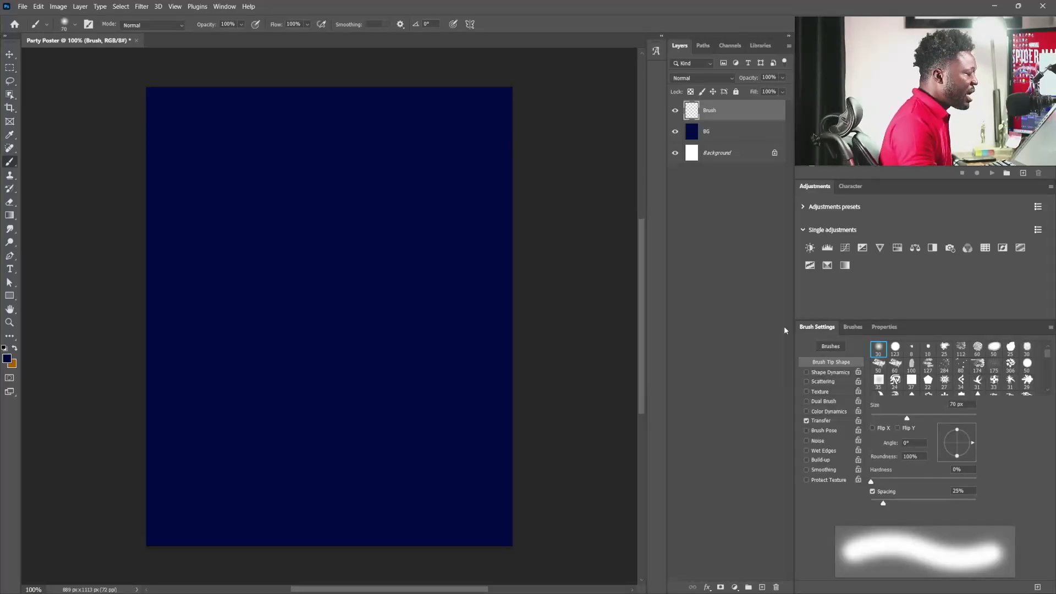
{"action": "left_click", "coordinate": [225, 6]}
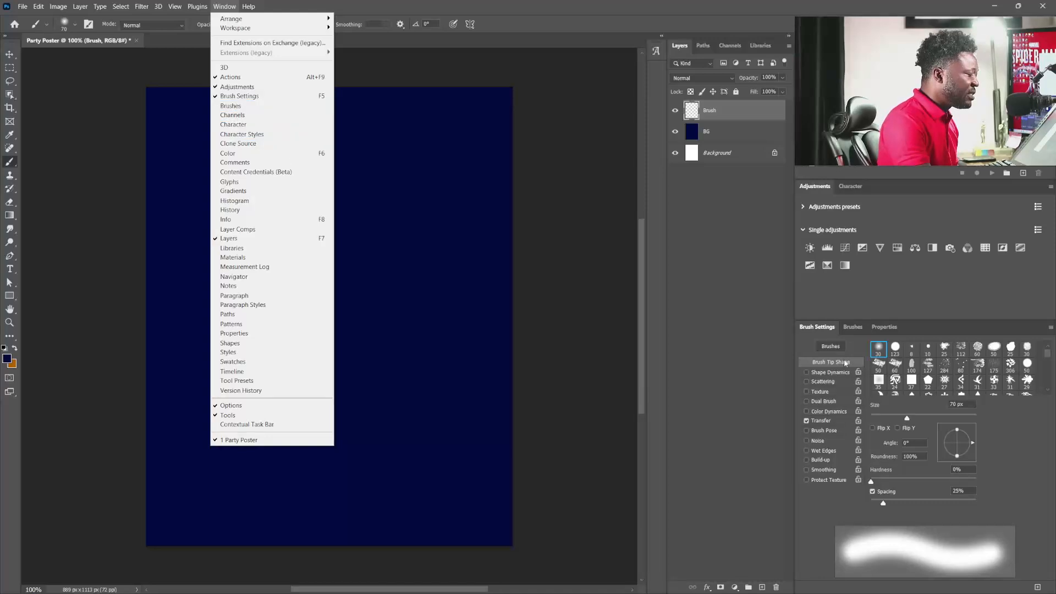
{"action": "left_click", "coordinate": [879, 349]}
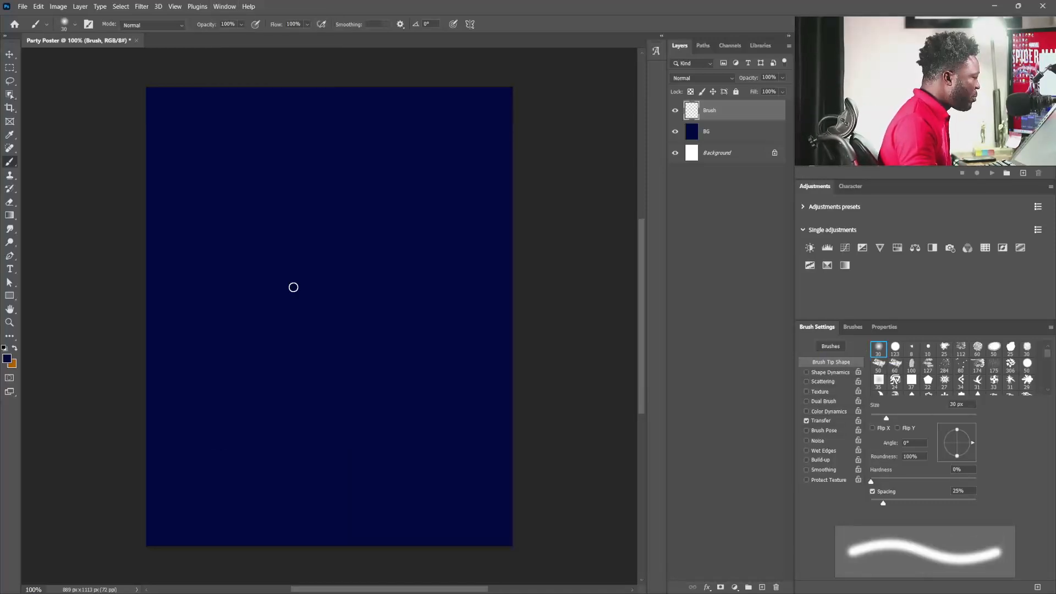
{"action": "key", "text": "bracketright"}
{"action": "key", "text": "bracketright"}
{"action": "key", "text": "bracketright"}
{"action": "key", "text": "bracketright"}
{"action": "key", "text": "bracketright"}
{"action": "key", "text": "bracketright"}
{"action": "key", "text": "bracketright"}
{"action": "key", "text": "bracketright"}
{"action": "key", "text": "bracketright"}
{"action": "key", "text": "bracketright"}
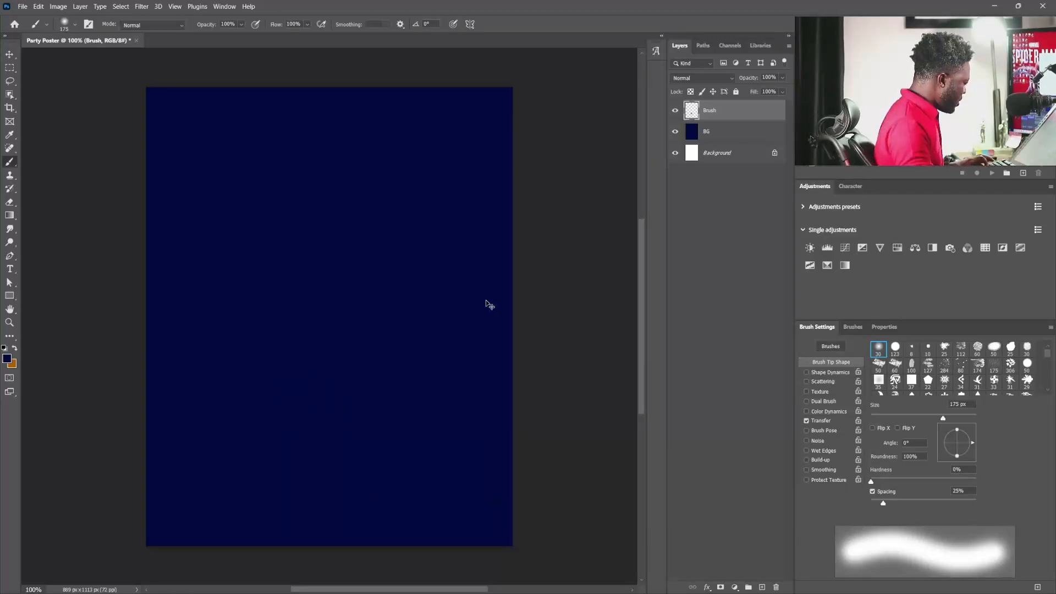
- Brighten the dab on the Brush layer with Levels, setting the midtone input to 1.86
{"action": "key", "text": "ctrl+l"}
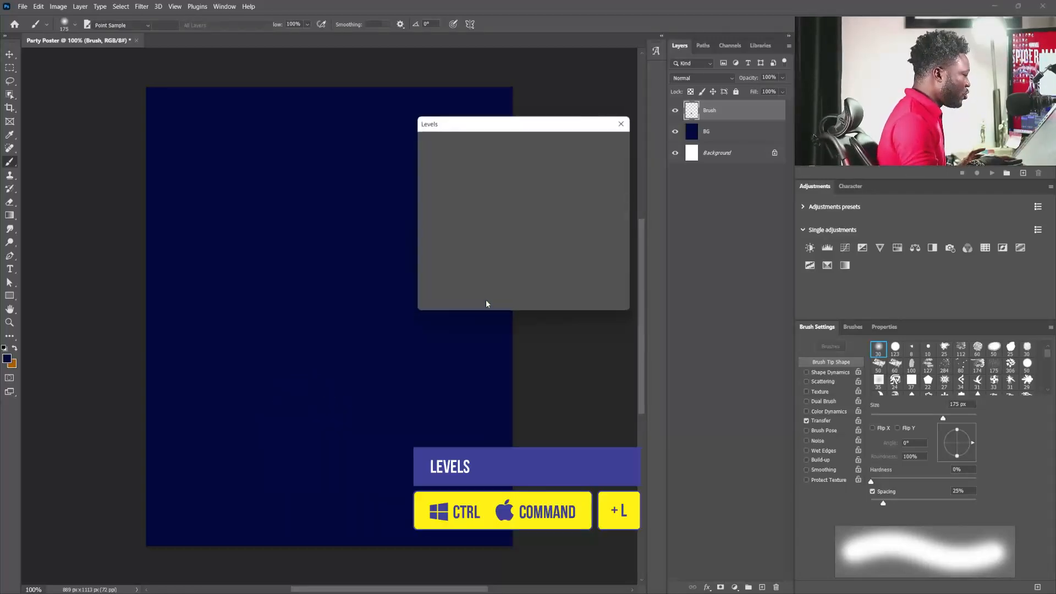
{"action": "left_click_drag", "start_coordinate": [527, 120], "coordinate": [542, 346]}
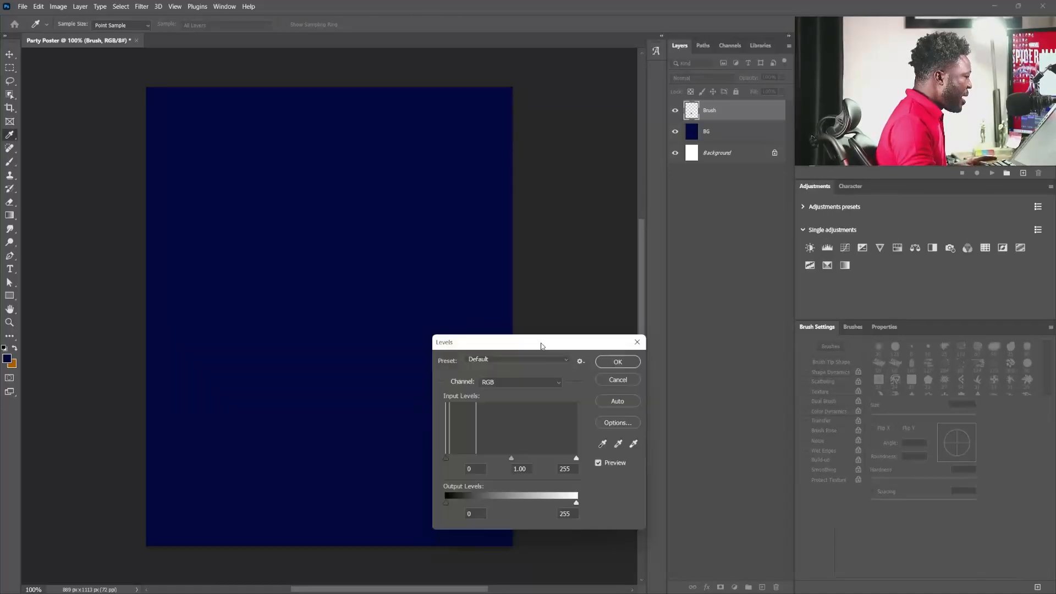
{"action": "left_click_drag", "start_coordinate": [511, 458], "coordinate": [482, 461]}
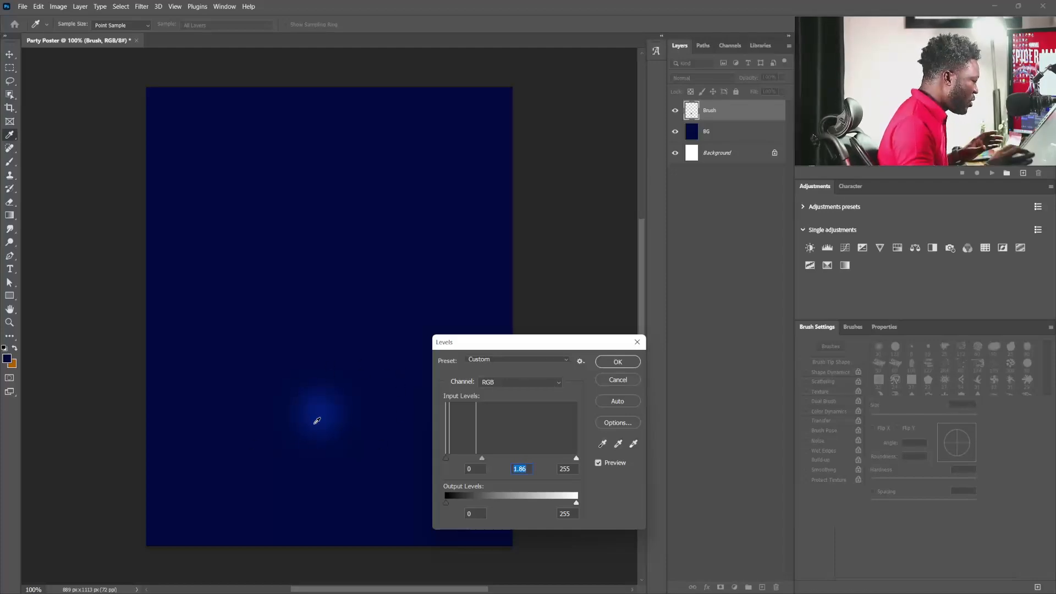
{"action": "left_click", "coordinate": [619, 362]}
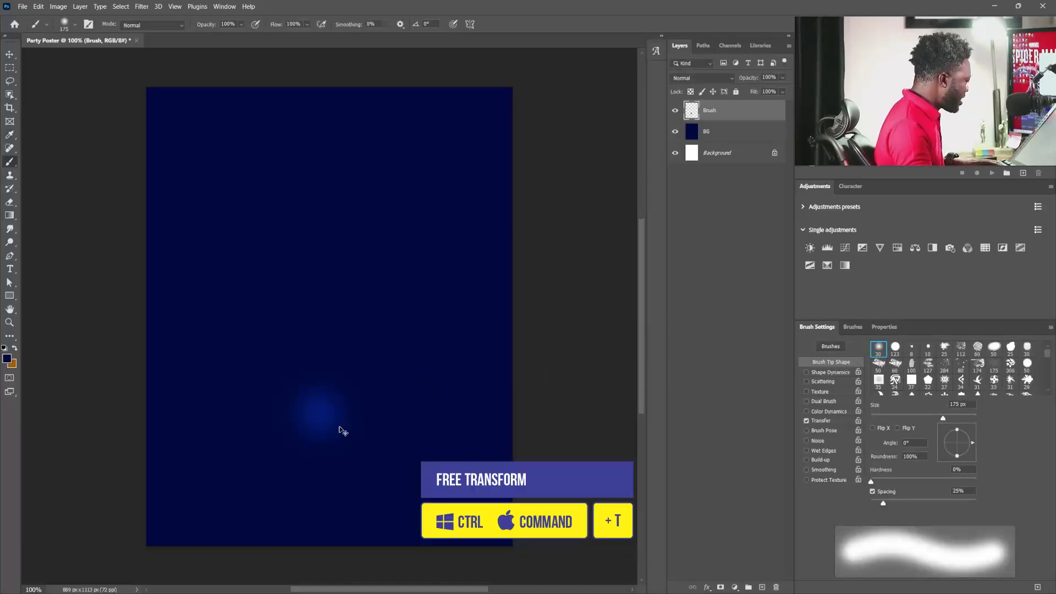
- Free-transform the glow to about 263% width and 155% height, stretching it down to the canvas's bottom edge
{"action": "key", "text": "ctrl+t"}
{"action": "left_click_drag", "start_coordinate": [376, 413], "coordinate": [497, 419]}
{"action": "left_click_drag", "start_coordinate": [371, 435], "coordinate": [383, 445]}
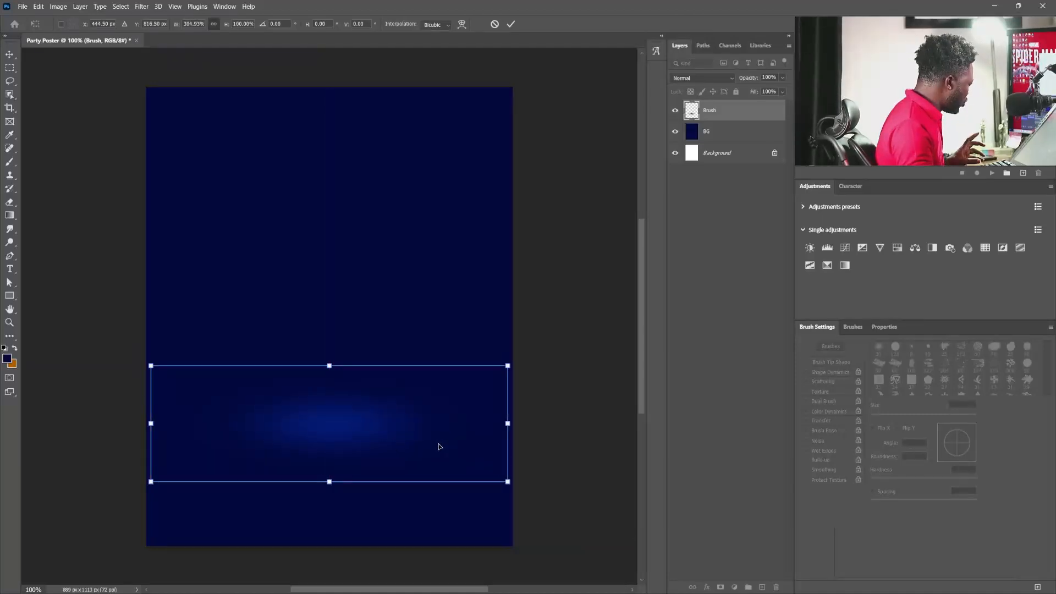
{"action": "left_click_drag", "start_coordinate": [508, 423], "coordinate": [483, 419]}
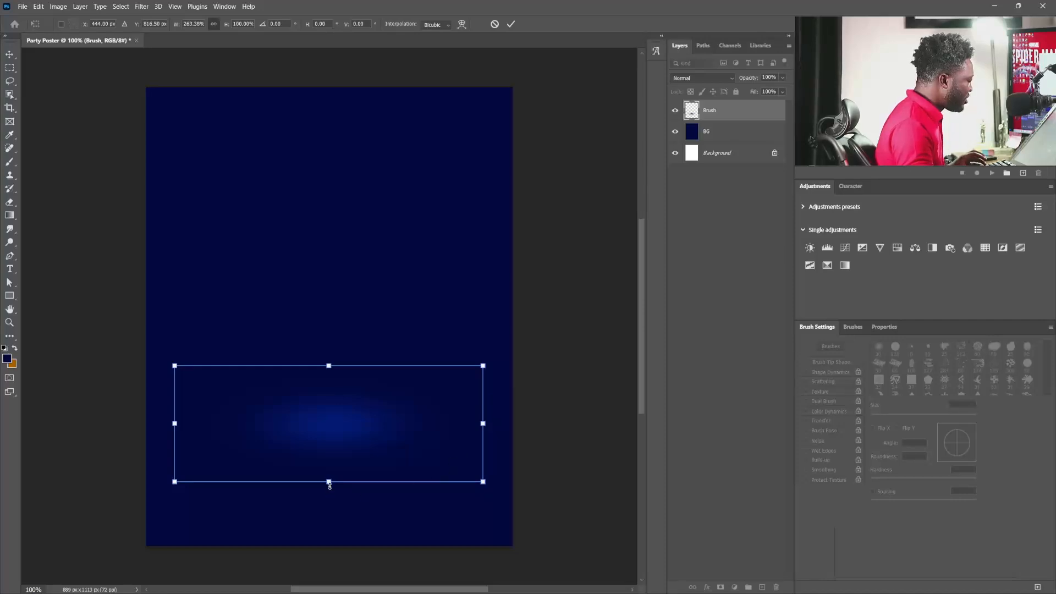
{"action": "left_click_drag", "start_coordinate": [329, 482], "coordinate": [329, 546]}
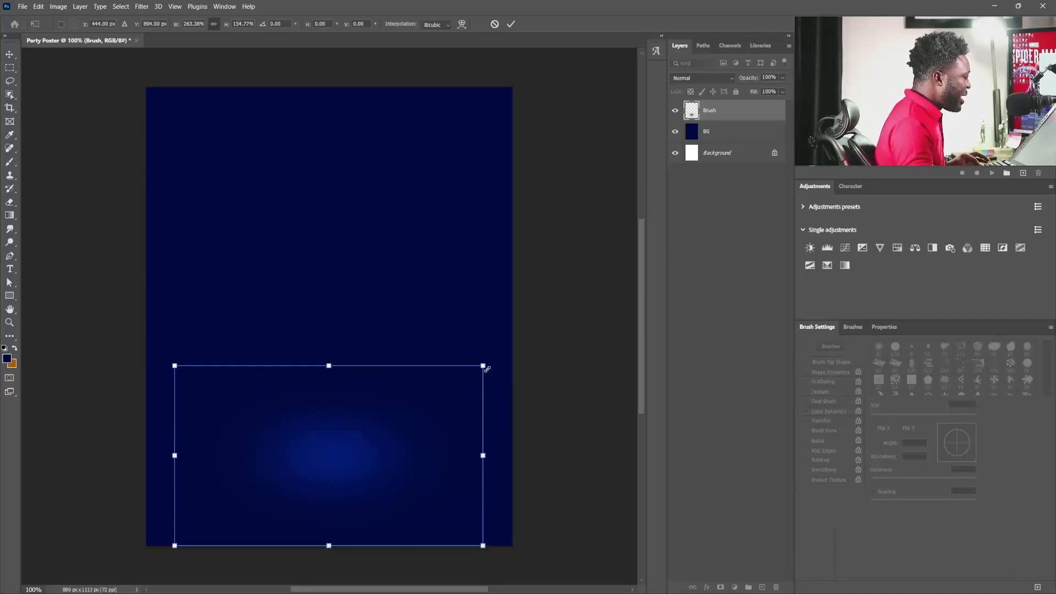
- Enlarge the glow to about 459% width and 270% height, shift it slightly upward, and apply the transform
{"action": "left_click_drag", "start_coordinate": [487, 369], "coordinate": [549, 332]}
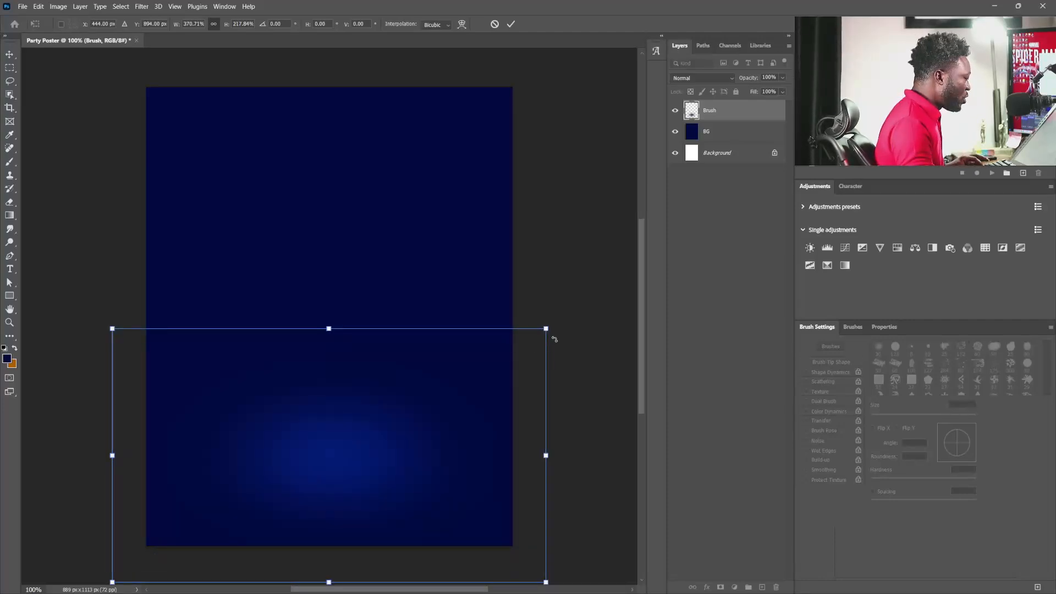
{"action": "mouse_move", "coordinate": [548, 330]}
{"action": "left_mouse_down"}
{"action": "mouse_move", "coordinate": [579, 314]}
{"action": "mouse_move", "coordinate": [564, 324]}
{"action": "left_mouse_up"}
{"action": "left_click_drag", "start_coordinate": [381, 487], "coordinate": [375, 460]}
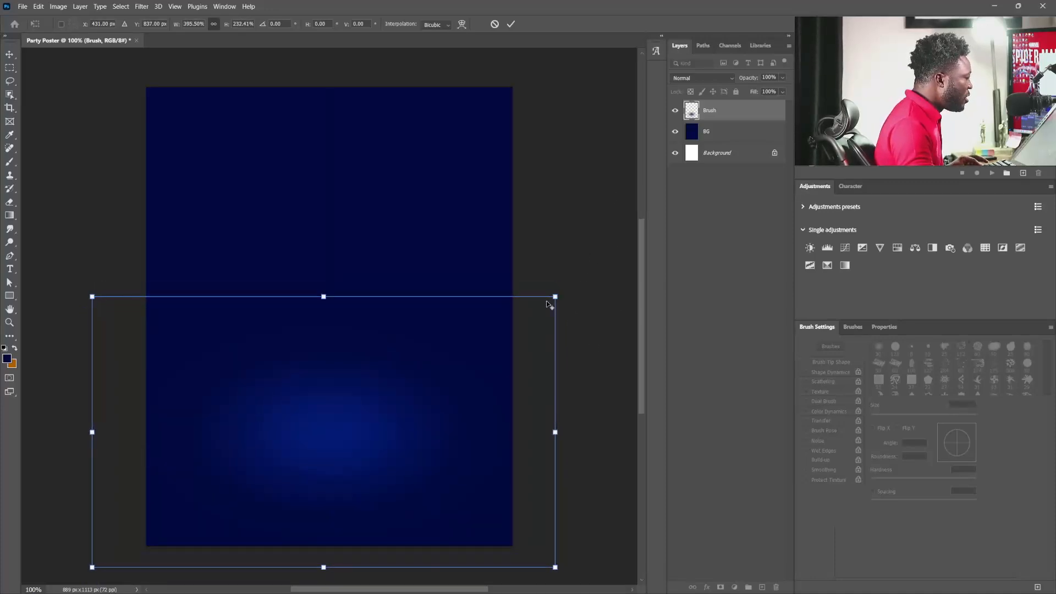
{"action": "left_click_drag", "start_coordinate": [553, 297], "coordinate": [593, 274]}
{"action": "left_click_drag", "start_coordinate": [422, 434], "coordinate": [417, 420]}
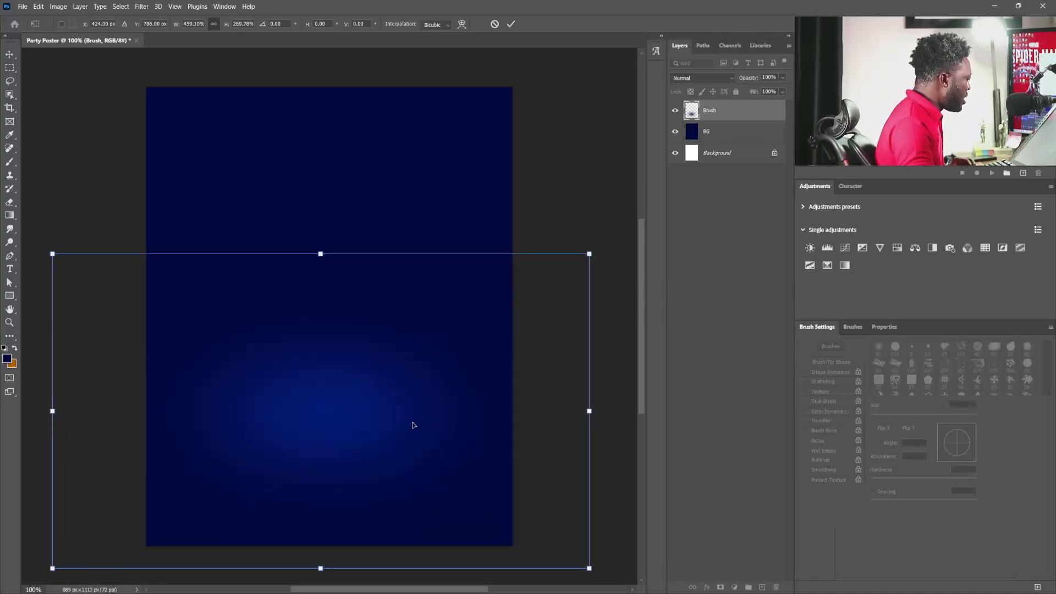
{"action": "key", "text": "Return"}
{"action": "key", "text": "b"}
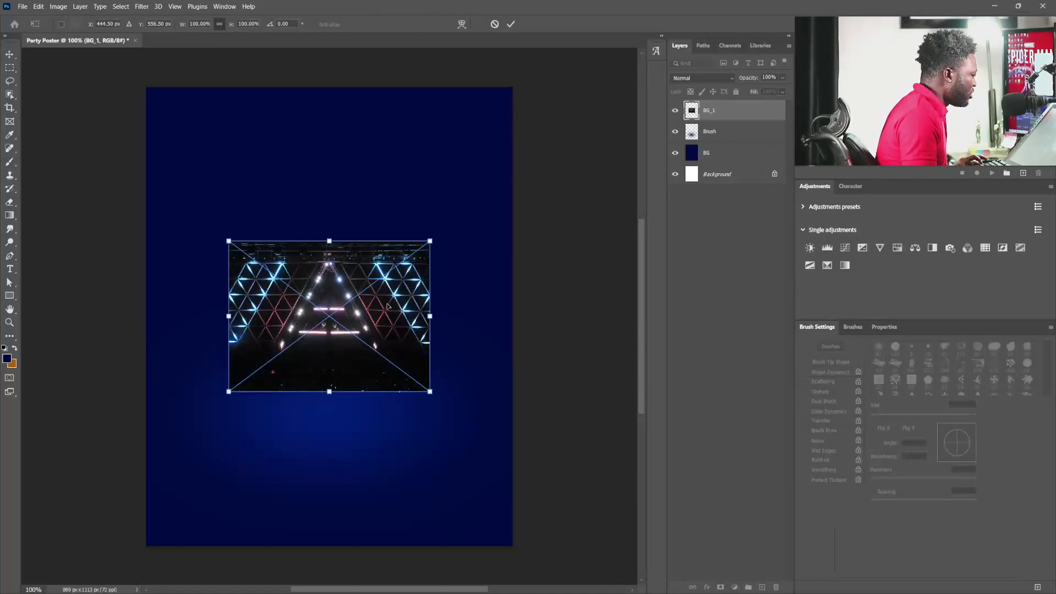
- Scale the stage-lights image on BG_1 to about 190%, position it over the canvas's lower half, and apply the transform
{"action": "left_click_drag", "start_coordinate": [432, 241], "coordinate": [539, 172]}
{"action": "left_click_drag", "start_coordinate": [431, 279], "coordinate": [431, 416]}
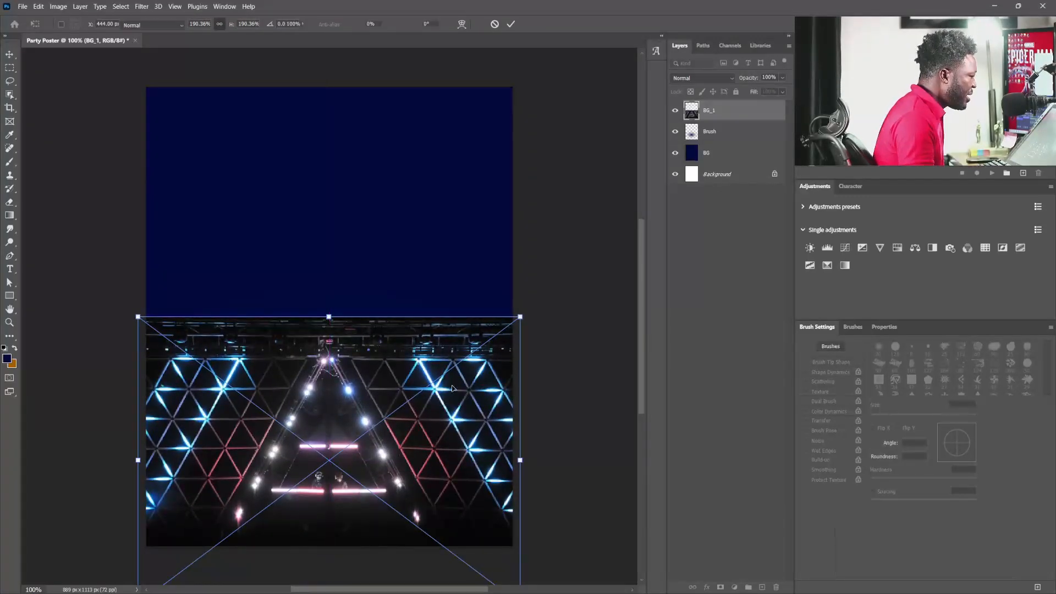
{"action": "key", "text": "Return"}
- Lower the BG_1 layer's opacity to 83% and toggle its visibility off and on to compare
{"action": "key", "text": "b"}
{"action": "left_click", "coordinate": [784, 78]}
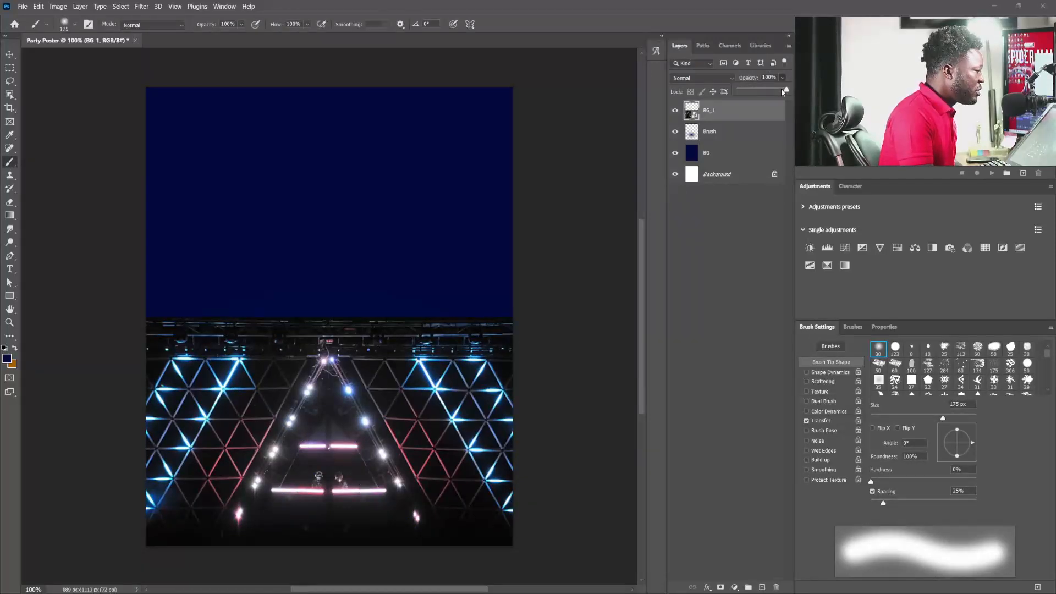
{"action": "left_click_drag", "start_coordinate": [781, 88], "coordinate": [779, 90]}
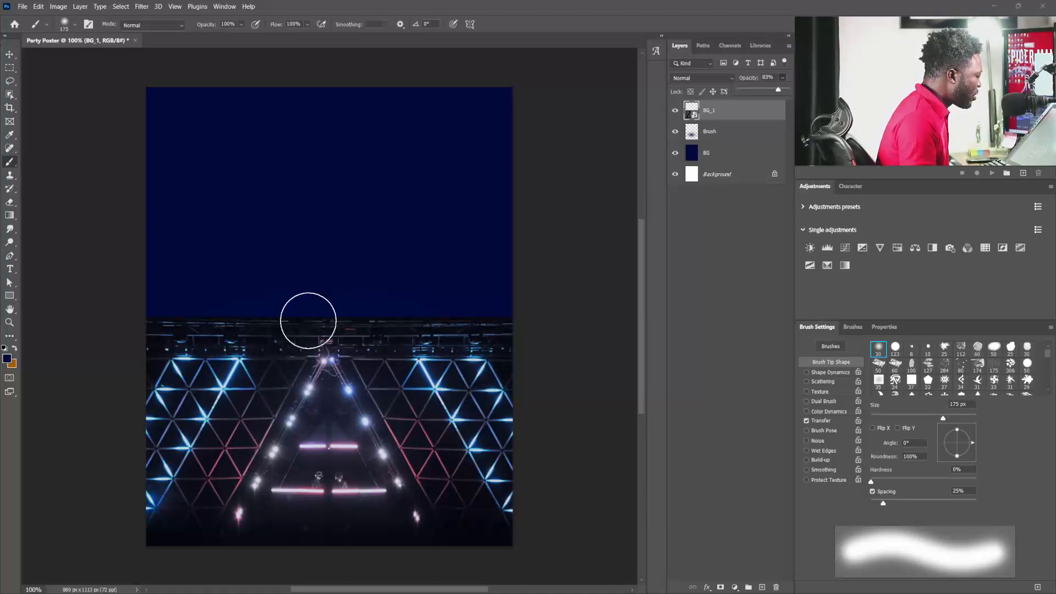
{"action": "left_click", "coordinate": [678, 113]}
{"action": "left_click", "coordinate": [678, 116]}
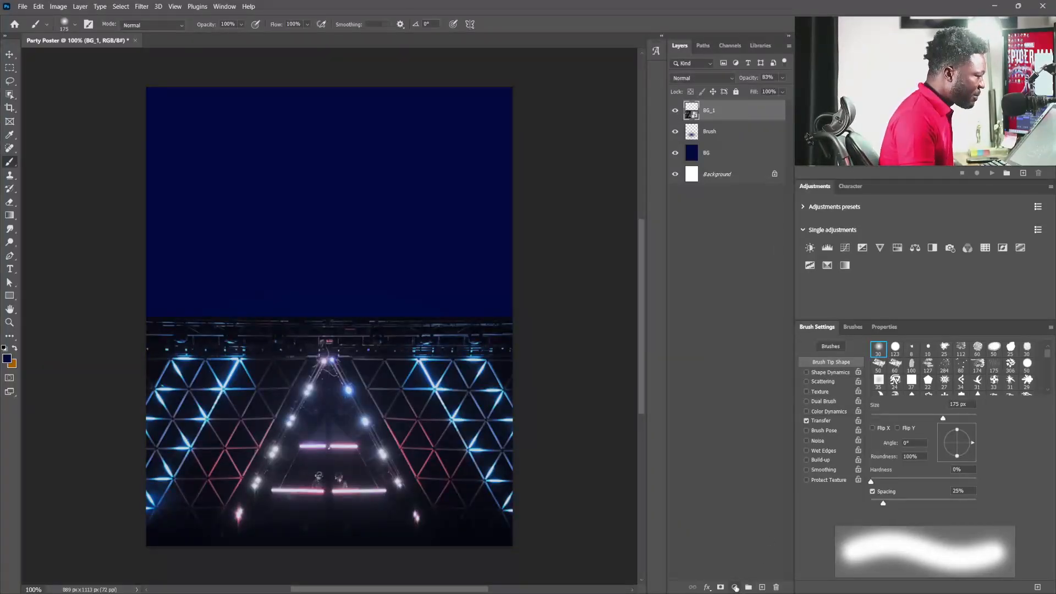
- Add a layer mask to BG_1 and paint black along the image's upper edge with a soft round 300 px brush
{"action": "left_click", "coordinate": [722, 588]}
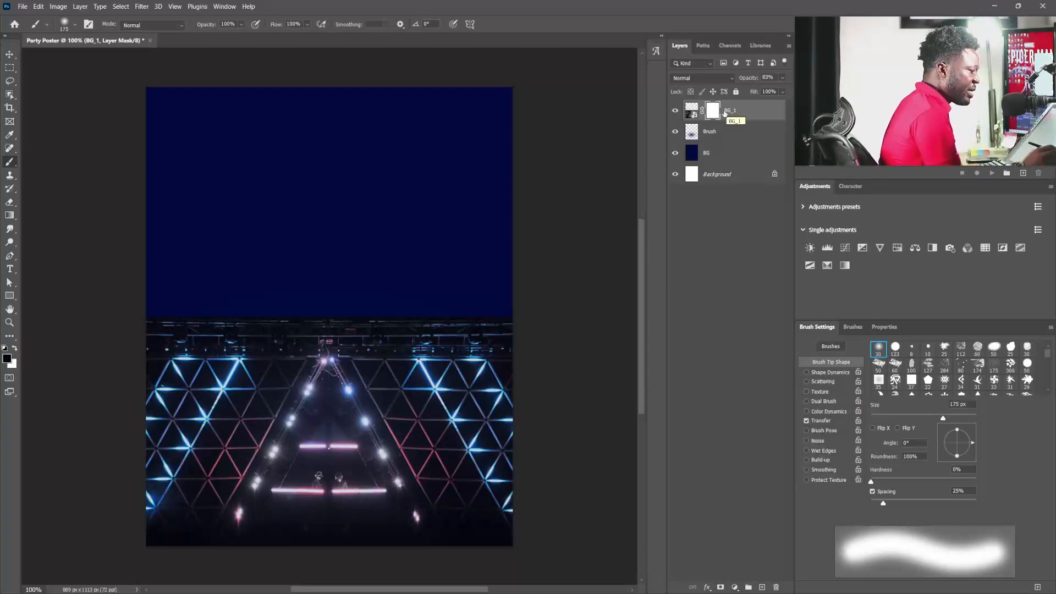
{"action": "left_click", "coordinate": [879, 348]}
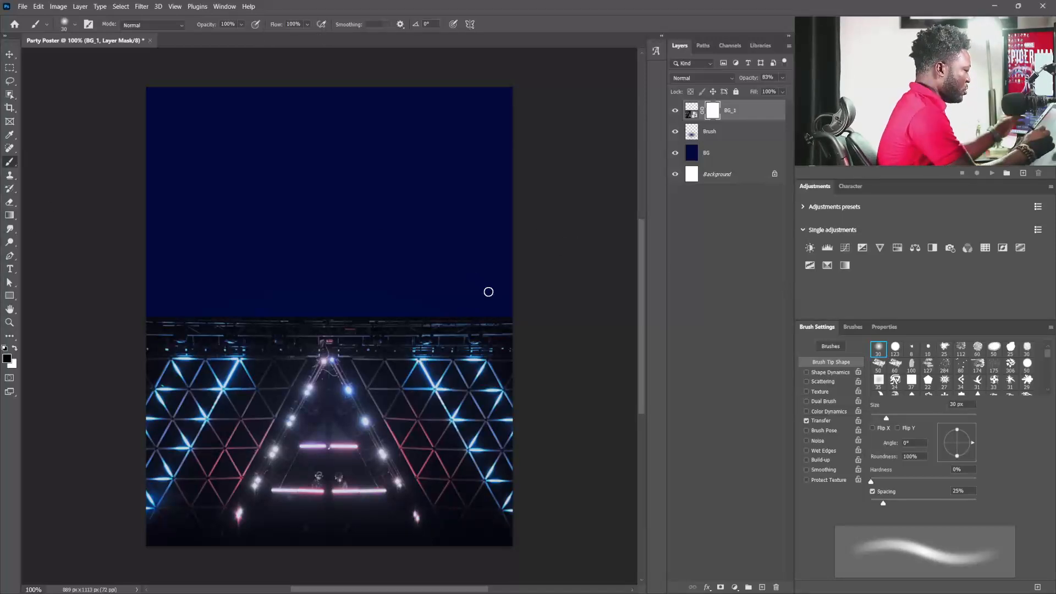
{"action": "key", "text": "bracketright"}
{"action": "key", "text": "bracketright"}
{"action": "key", "text": "bracketright"}
{"action": "key", "text": "bracketright"}
{"action": "key", "text": "bracketright"}
{"action": "key", "text": "bracketright"}
{"action": "key", "text": "bracketright"}
{"action": "key", "text": "bracketright"}
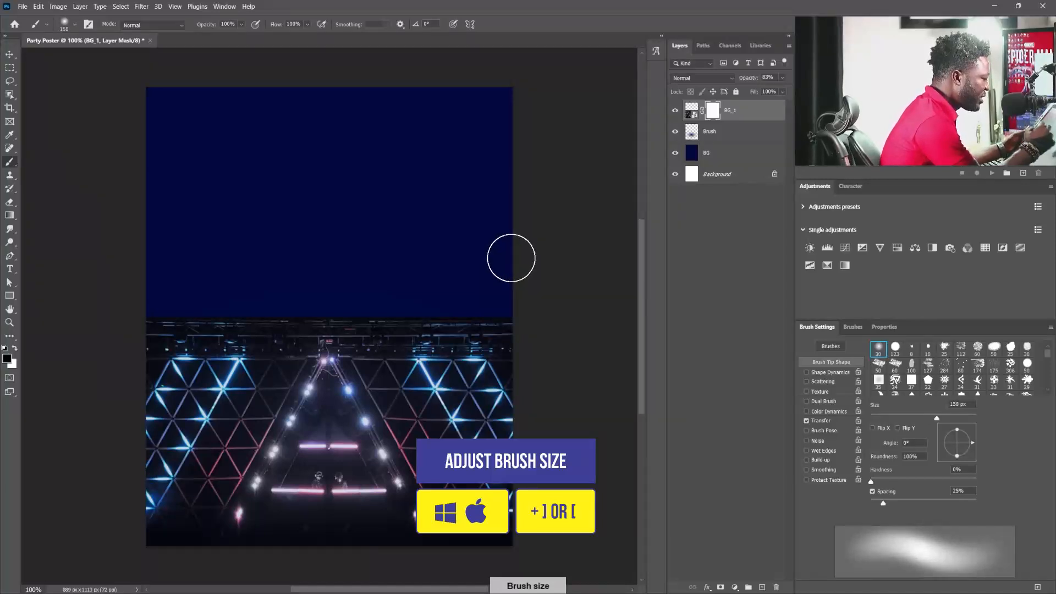
{"action": "key", "text": "bracketright"}
{"action": "key", "text": "bracketright"}
{"action": "key", "text": "bracketright"}
{"action": "key", "text": "bracketright"}
{"action": "key", "text": "bracketright"}
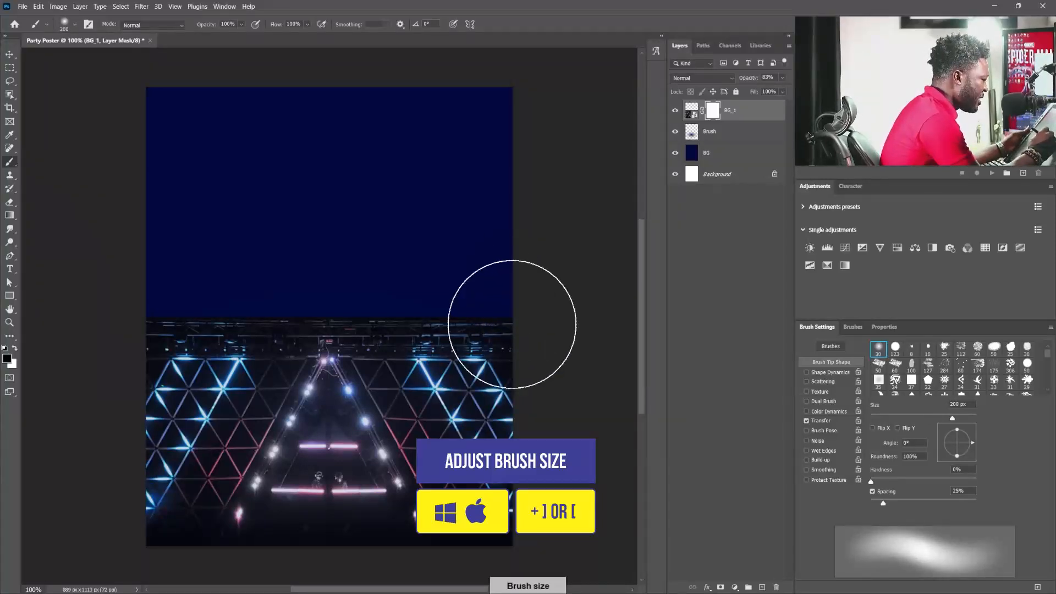
{"action": "key", "text": "bracketleft"}
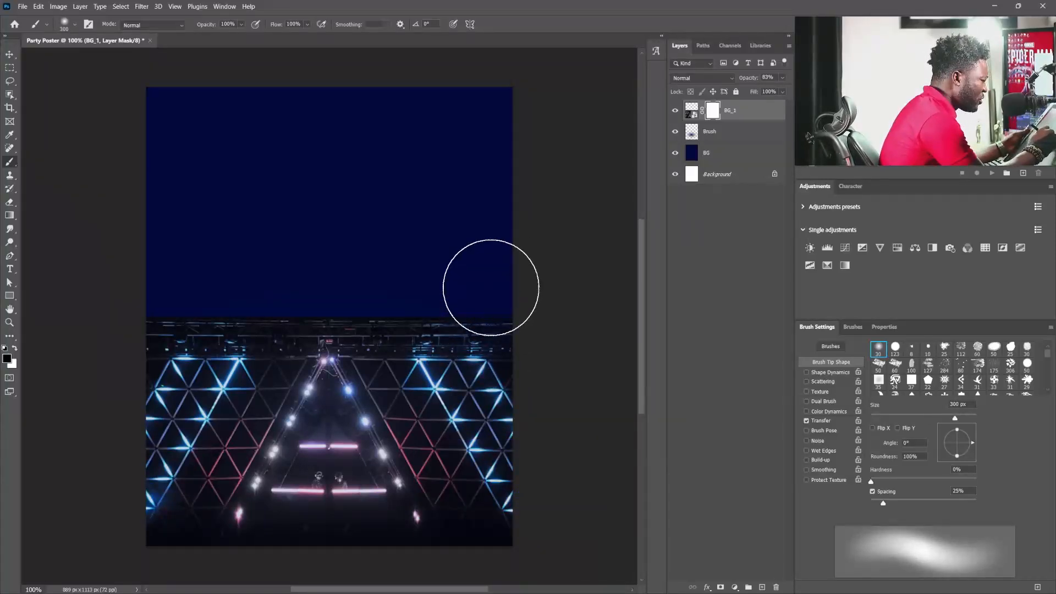
{"action": "mouse_move", "coordinate": [481, 341]}
{"action": "left_mouse_down"}
{"action": "mouse_move", "coordinate": [481, 289]}
{"action": "mouse_move", "coordinate": [468, 316]}
{"action": "mouse_move", "coordinate": [476, 299]}
{"action": "mouse_move", "coordinate": [486, 314]}
{"action": "mouse_move", "coordinate": [466, 298]}
{"action": "mouse_move", "coordinate": [435, 340]}
{"action": "mouse_move", "coordinate": [442, 294]}
{"action": "mouse_move", "coordinate": [409, 356]}
{"action": "mouse_move", "coordinate": [392, 291]}
{"action": "mouse_move", "coordinate": [377, 305]}
{"action": "mouse_move", "coordinate": [353, 280]}
{"action": "mouse_move", "coordinate": [355, 330]}
{"action": "mouse_move", "coordinate": [339, 275]}
{"action": "mouse_move", "coordinate": [331, 289]}
{"action": "mouse_move", "coordinate": [309, 276]}
{"action": "mouse_move", "coordinate": [279, 291]}
{"action": "mouse_move", "coordinate": [249, 347]}
{"action": "mouse_move", "coordinate": [236, 316]}
{"action": "mouse_move", "coordinate": [246, 287]}
{"action": "mouse_move", "coordinate": [221, 355]}
{"action": "mouse_move", "coordinate": [174, 324]}
{"action": "mouse_move", "coordinate": [148, 358]}
{"action": "left_mouse_up"}
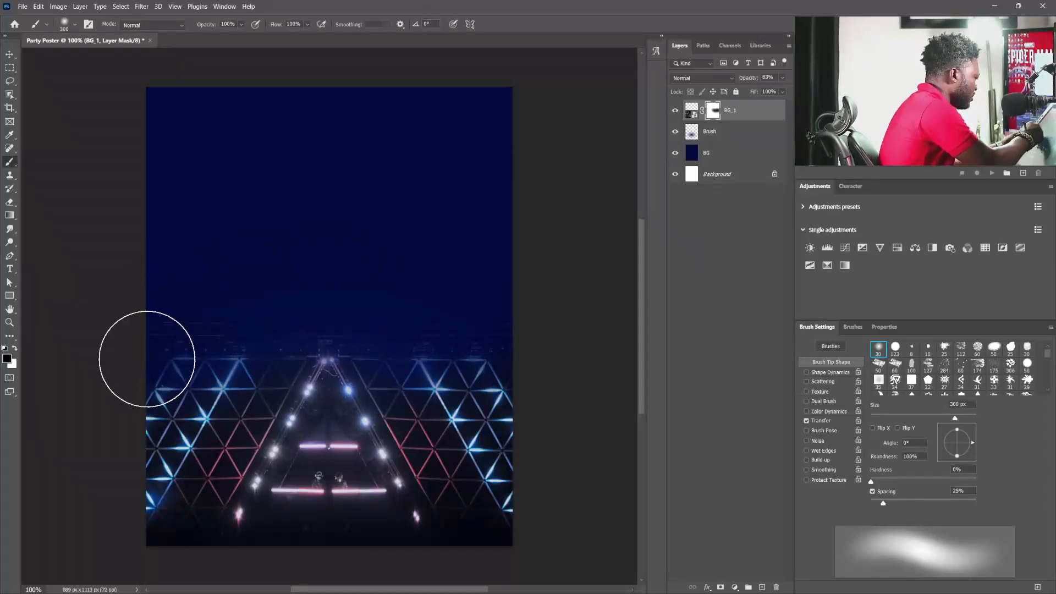
- Place the BG_2 stage image, scale it to about 178%, and position it over the upper part of the canvas
{"action": "mouse_move", "coordinate": [363, 258]}
{"action": "left_mouse_down"}
{"action": "mouse_move", "coordinate": [363, 323]}
{"action": "mouse_move", "coordinate": [418, 330]}
{"action": "mouse_move", "coordinate": [472, 280]}
{"action": "mouse_move", "coordinate": [490, 307]}
{"action": "mouse_move", "coordinate": [473, 344]}
{"action": "mouse_move", "coordinate": [351, 335]}
{"action": "mouse_move", "coordinate": [243, 294]}
{"action": "mouse_move", "coordinate": [188, 297]}
{"action": "mouse_move", "coordinate": [174, 312]}
{"action": "mouse_move", "coordinate": [429, 297]}
{"action": "left_mouse_up"}
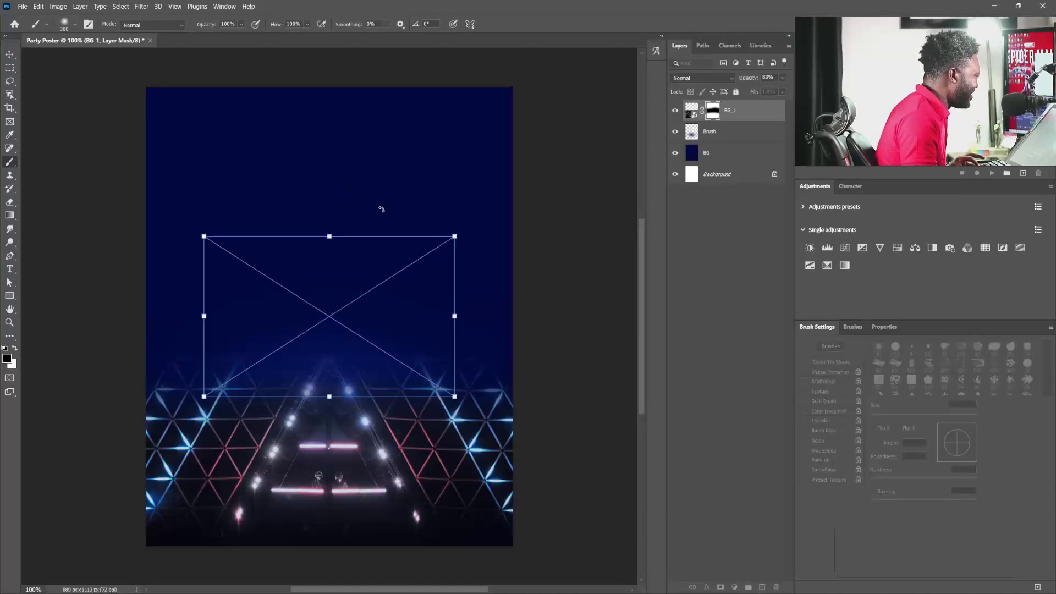
{"action": "left_click_drag", "start_coordinate": [455, 238], "coordinate": [539, 181]}
{"action": "left_click_drag", "start_coordinate": [440, 288], "coordinate": [438, 195]}
{"action": "left_click_drag", "start_coordinate": [538, 90], "coordinate": [543, 90]}
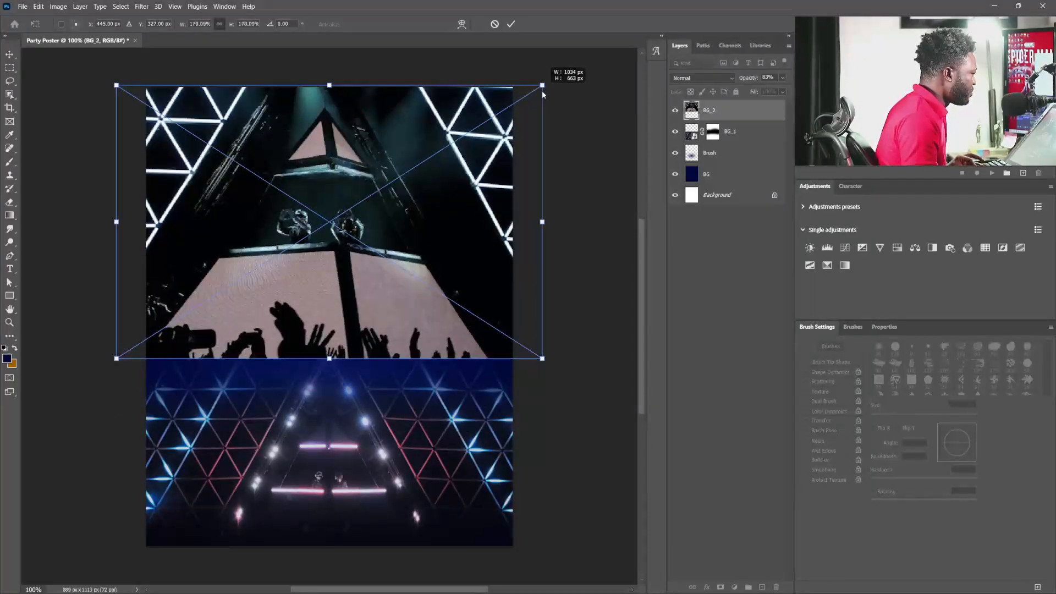
{"action": "key", "text": "Return"}
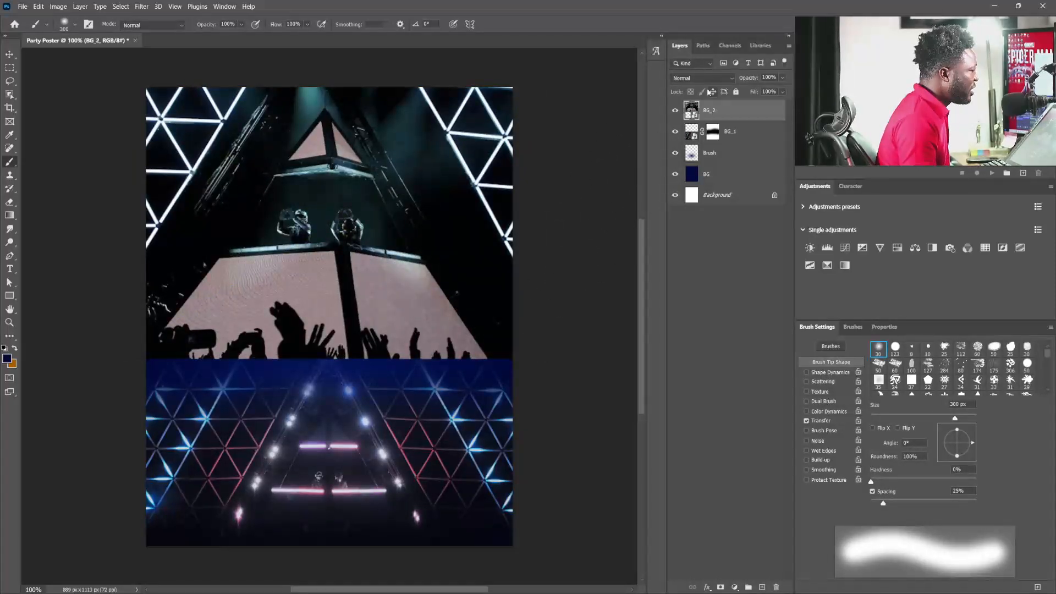
- Add a layer mask to BG_2 and paint out its lower and central areas with a soft black brush, keeping the corner light triangles
{"action": "left_click", "coordinate": [689, 81]}
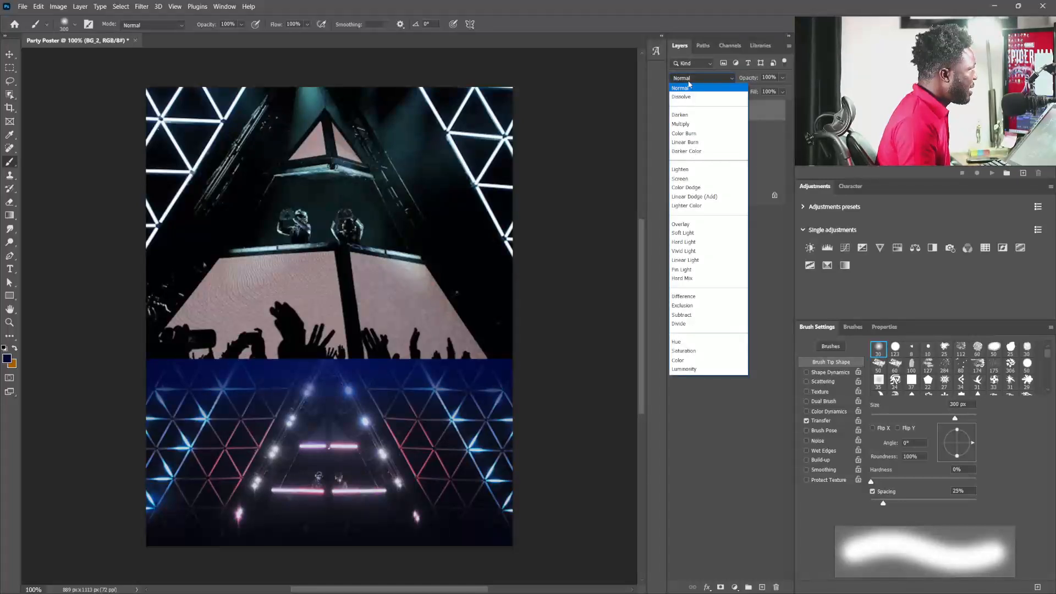
{"action": "left_click", "coordinate": [555, 185]}
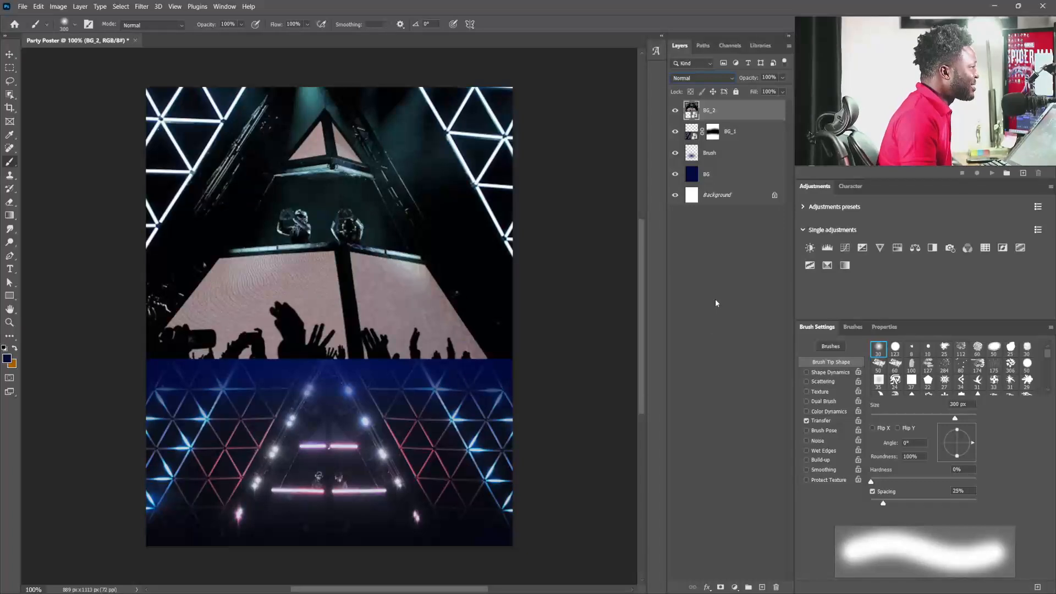
{"action": "left_click", "coordinate": [720, 588]}
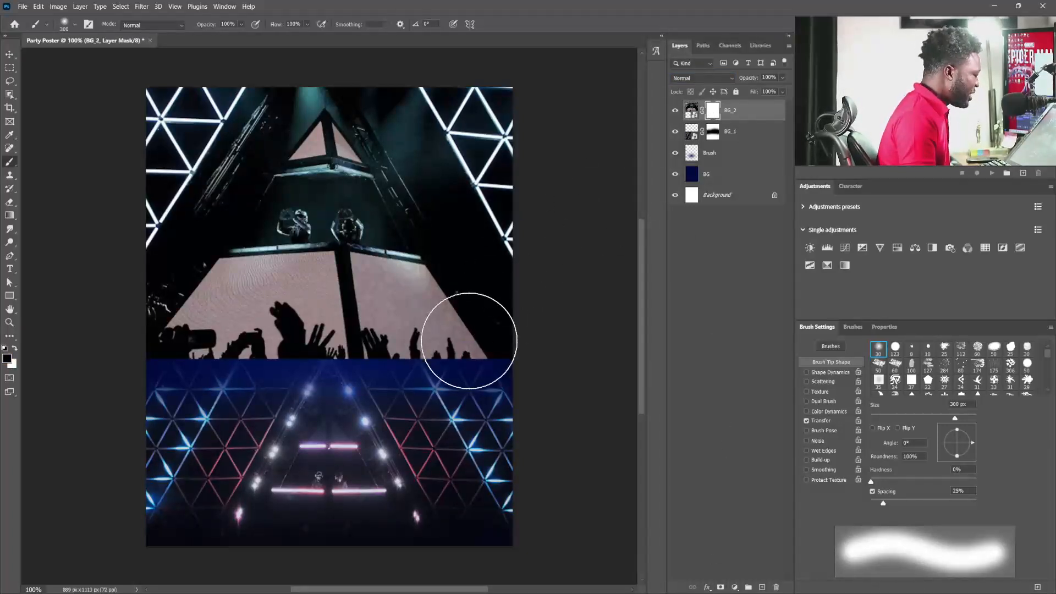
{"action": "key", "text": "bracketright"}
{"action": "key", "text": "bracketright"}
{"action": "mouse_move", "coordinate": [483, 358]}
{"action": "left_mouse_down"}
{"action": "mouse_move", "coordinate": [395, 342]}
{"action": "mouse_move", "coordinate": [354, 299]}
{"action": "mouse_move", "coordinate": [366, 280]}
{"action": "mouse_move", "coordinate": [287, 372]}
{"action": "mouse_move", "coordinate": [236, 373]}
{"action": "mouse_move", "coordinate": [225, 343]}
{"action": "mouse_move", "coordinate": [185, 350]}
{"action": "mouse_move", "coordinate": [305, 270]}
{"action": "mouse_move", "coordinate": [282, 334]}
{"action": "mouse_move", "coordinate": [272, 298]}
{"action": "mouse_move", "coordinate": [158, 385]}
{"action": "left_mouse_up"}
{"action": "mouse_move", "coordinate": [312, 417]}
{"action": "left_mouse_down"}
{"action": "mouse_move", "coordinate": [365, 407]}
{"action": "mouse_move", "coordinate": [383, 377]}
{"action": "mouse_move", "coordinate": [382, 308]}
{"action": "mouse_move", "coordinate": [336, 257]}
{"action": "mouse_move", "coordinate": [358, 244]}
{"action": "mouse_move", "coordinate": [349, 238]}
{"action": "mouse_move", "coordinate": [346, 274]}
{"action": "mouse_move", "coordinate": [331, 232]}
{"action": "mouse_move", "coordinate": [347, 212]}
{"action": "mouse_move", "coordinate": [318, 310]}
{"action": "mouse_move", "coordinate": [322, 228]}
{"action": "mouse_move", "coordinate": [262, 321]}
{"action": "mouse_move", "coordinate": [188, 376]}
{"action": "mouse_move", "coordinate": [188, 440]}
{"action": "mouse_move", "coordinate": [380, 411]}
{"action": "left_mouse_up"}
{"action": "key", "text": "bracketleft"}
{"action": "key", "text": "bracketleft"}
{"action": "key", "text": "bracketleft"}
{"action": "mouse_move", "coordinate": [436, 344]}
{"action": "left_mouse_down"}
{"action": "mouse_move", "coordinate": [422, 328]}
{"action": "mouse_move", "coordinate": [434, 307]}
{"action": "mouse_move", "coordinate": [485, 374]}
{"action": "mouse_move", "coordinate": [458, 348]}
{"action": "mouse_move", "coordinate": [456, 372]}
{"action": "mouse_move", "coordinate": [366, 293]}
{"action": "mouse_move", "coordinate": [320, 217]}
{"action": "mouse_move", "coordinate": [310, 168]}
{"action": "mouse_move", "coordinate": [319, 146]}
{"action": "mouse_move", "coordinate": [277, 273]}
{"action": "mouse_move", "coordinate": [313, 129]}
{"action": "mouse_move", "coordinate": [344, 206]}
{"action": "mouse_move", "coordinate": [401, 280]}
{"action": "mouse_move", "coordinate": [338, 164]}
{"action": "mouse_move", "coordinate": [391, 237]}
{"action": "mouse_move", "coordinate": [339, 142]}
{"action": "mouse_move", "coordinate": [391, 214]}
{"action": "mouse_move", "coordinate": [346, 113]}
{"action": "mouse_move", "coordinate": [422, 224]}
{"action": "mouse_move", "coordinate": [404, 224]}
{"action": "mouse_move", "coordinate": [340, 117]}
{"action": "mouse_move", "coordinate": [316, 128]}
{"action": "mouse_move", "coordinate": [323, 93]}
{"action": "mouse_move", "coordinate": [274, 198]}
{"action": "mouse_move", "coordinate": [199, 281]}
{"action": "mouse_move", "coordinate": [156, 410]}
{"action": "mouse_move", "coordinate": [356, 251]}
{"action": "mouse_move", "coordinate": [479, 350]}
{"action": "mouse_move", "coordinate": [407, 260]}
{"action": "mouse_move", "coordinate": [408, 302]}
{"action": "left_mouse_up"}
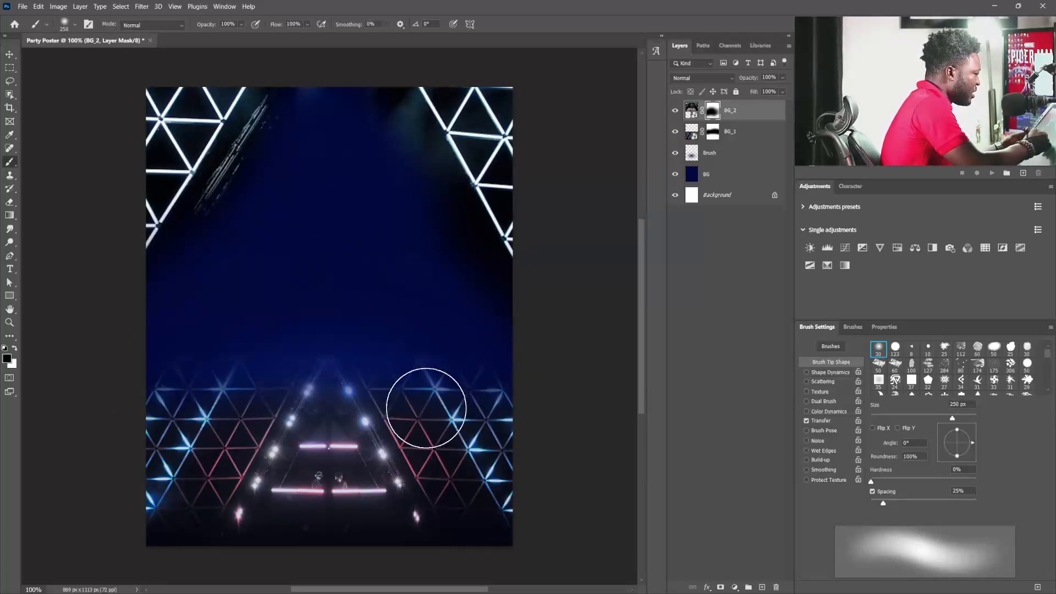
{"action": "left_click_drag", "start_coordinate": [421, 240], "coordinate": [540, 439]}
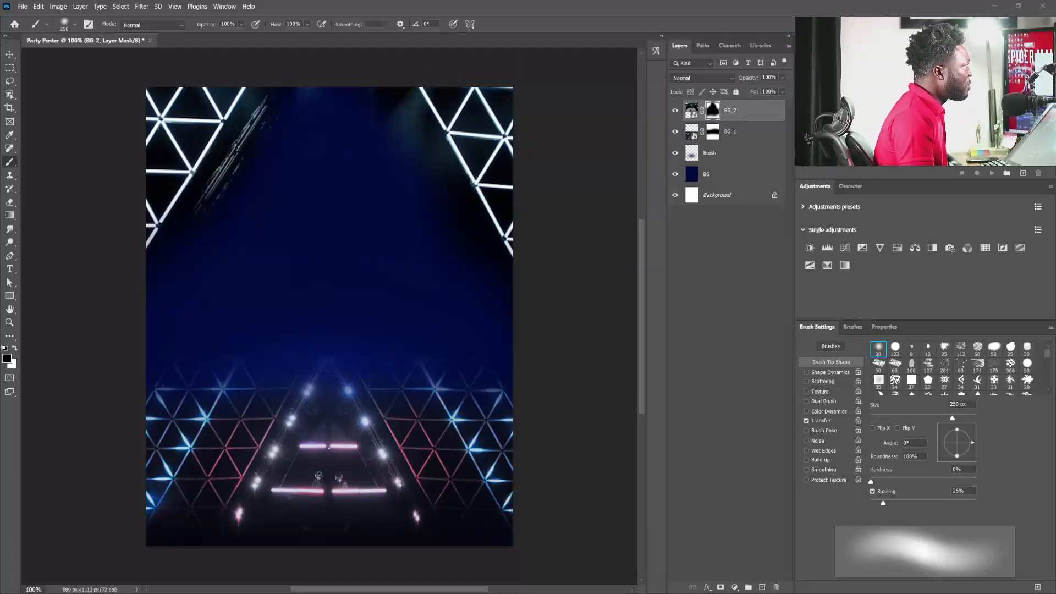
- Bring the smoke image into the poster and free-transform it to about 927 x 617 px, spanning the canvas width across the middle
{"action": "left_click_drag", "start_coordinate": [179, 308], "coordinate": [310, 292]}
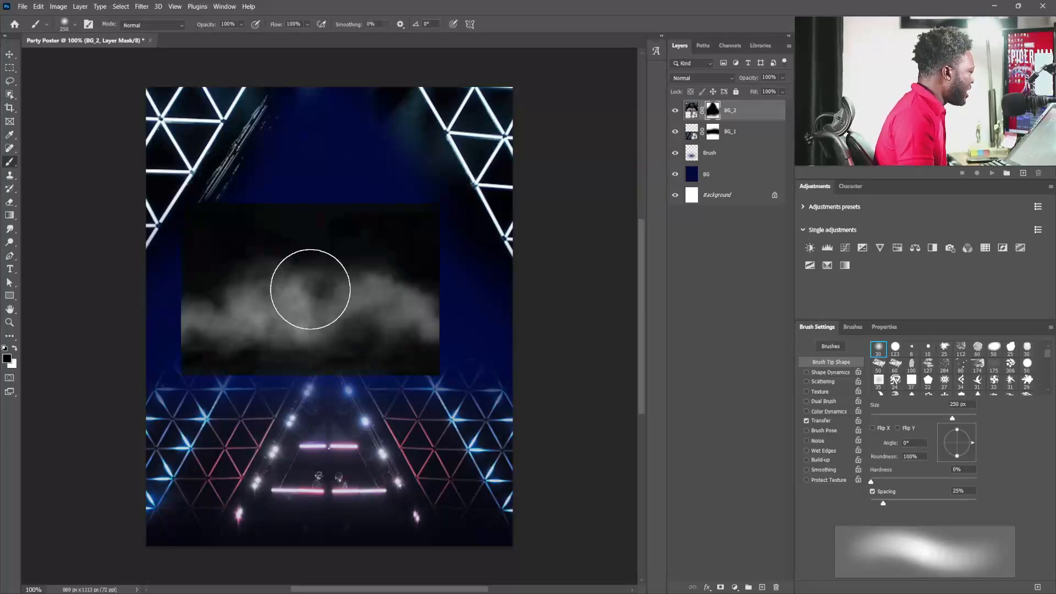
{"action": "left_click", "coordinate": [9, 54]}
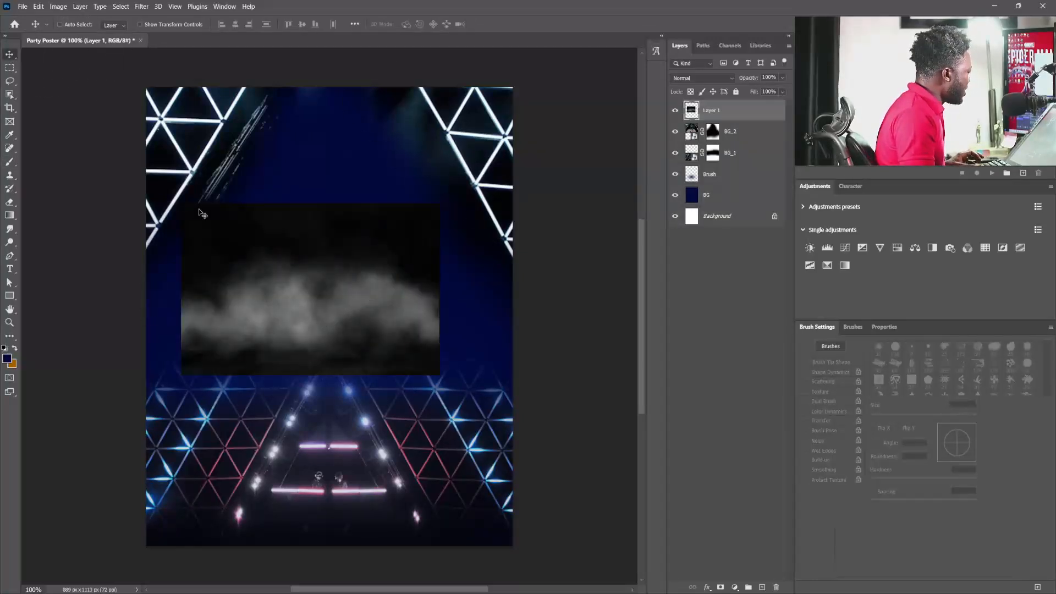
{"action": "key", "text": "ctrl+t"}
{"action": "left_click_drag", "start_coordinate": [439, 203], "coordinate": [498, 164]}
{"action": "mouse_move", "coordinate": [372, 276]}
{"action": "left_mouse_down"}
{"action": "mouse_move", "coordinate": [399, 278]}
{"action": "mouse_move", "coordinate": [392, 283]}
{"action": "left_mouse_up"}
{"action": "left_click_drag", "start_coordinate": [517, 422], "coordinate": [521, 424]}
{"action": "left_click_drag", "start_coordinate": [440, 330], "coordinate": [427, 327]}
{"action": "key", "text": "Return"}
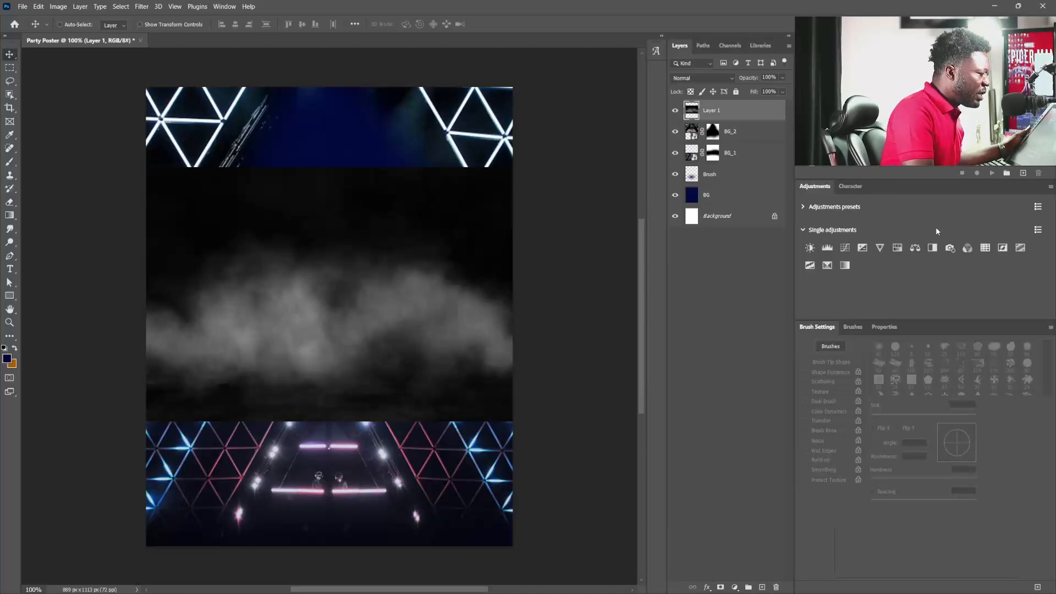
- Add a Levels adjustment clipped to the smoke layer and set the Blue channel's midtone input to 2.01
{"action": "left_click", "coordinate": [828, 248]}
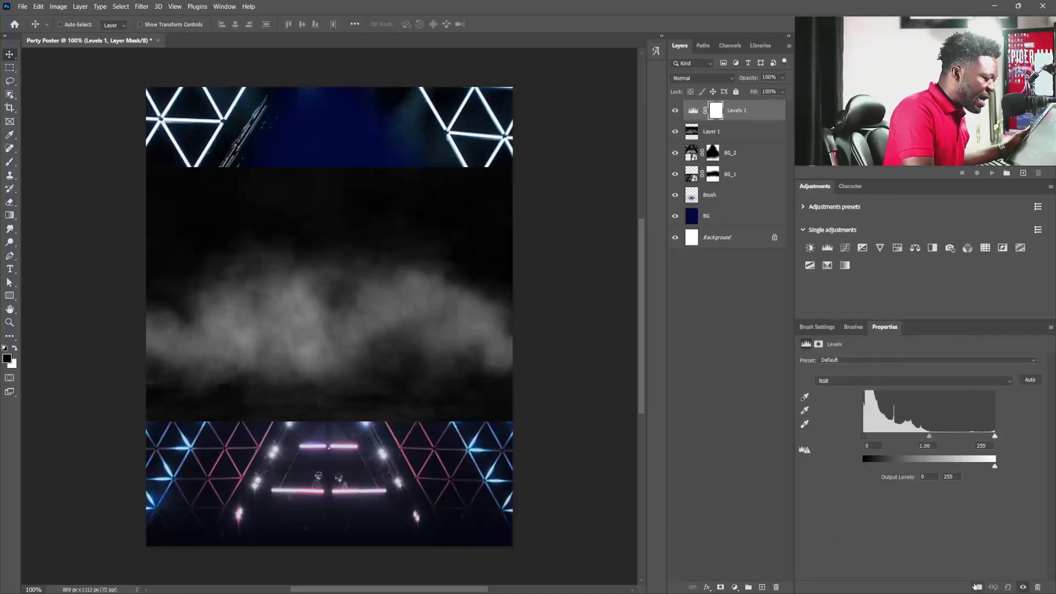
{"action": "left_click", "coordinate": [977, 587]}
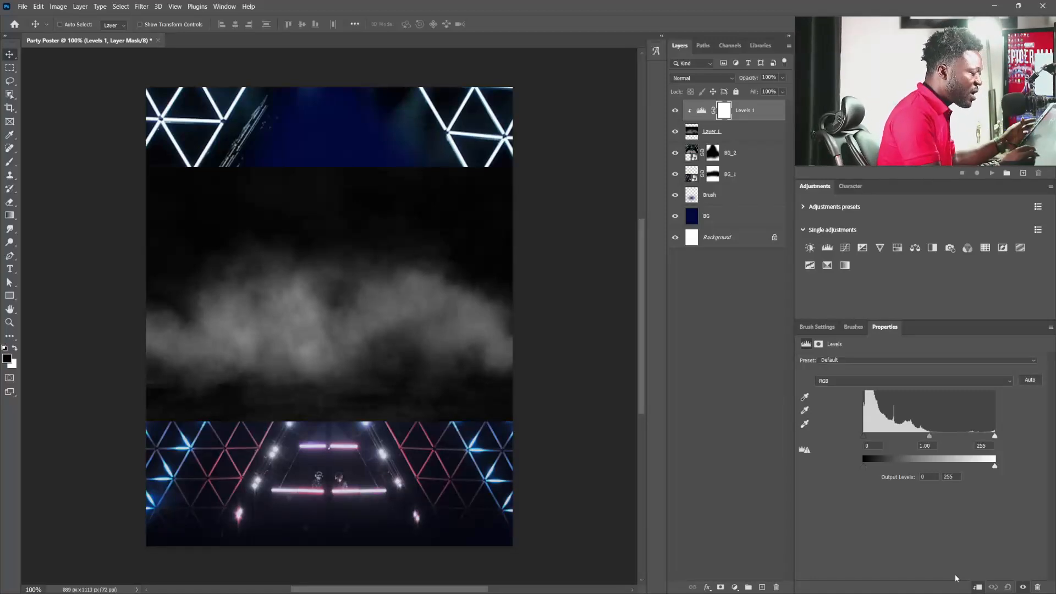
{"action": "left_click", "coordinate": [860, 381]}
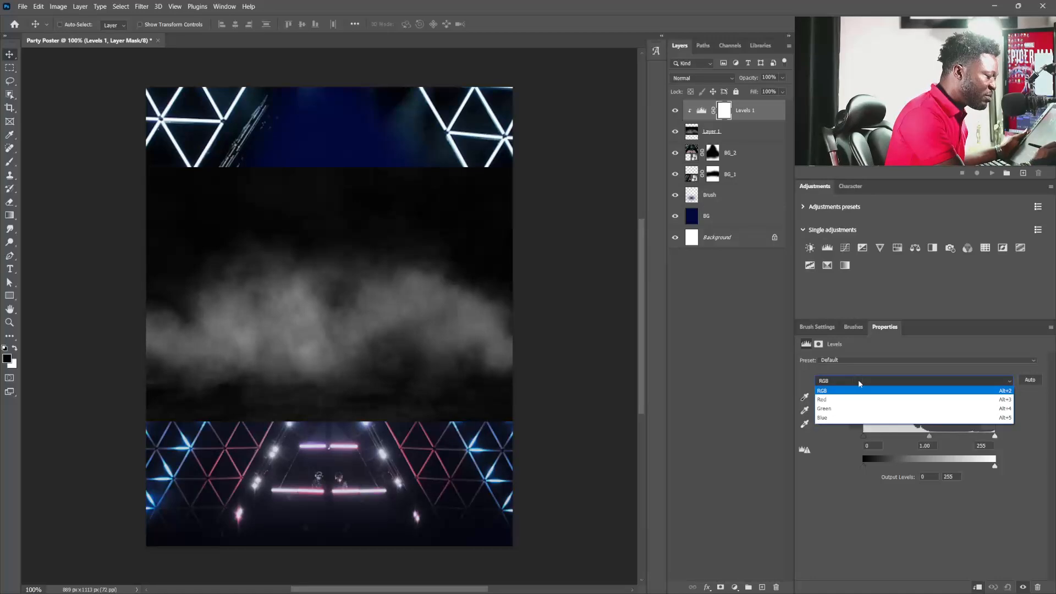
{"action": "left_click", "coordinate": [850, 419]}
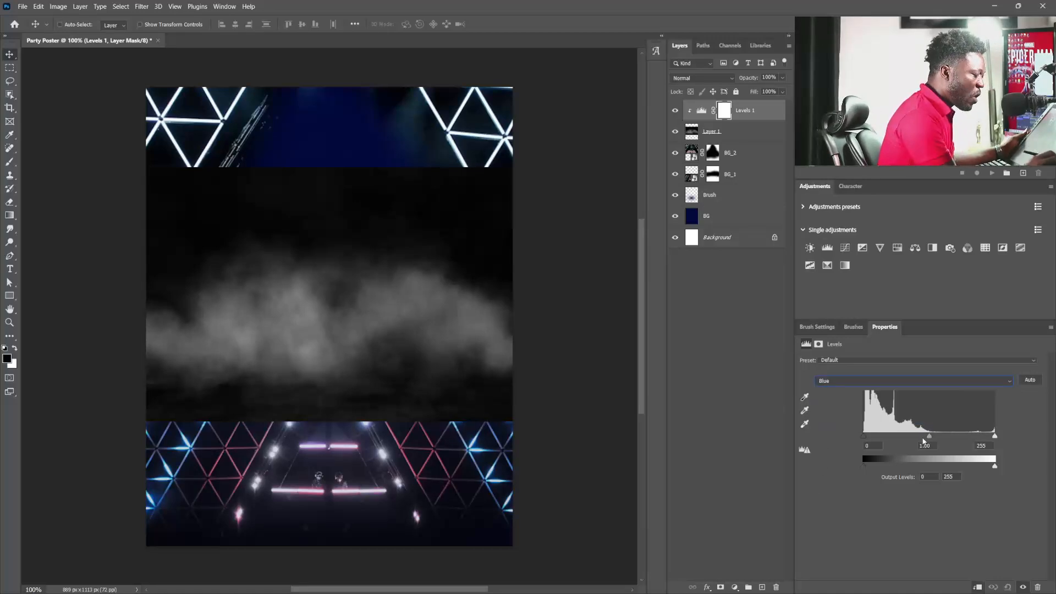
{"action": "left_click_drag", "start_coordinate": [930, 438], "coordinate": [943, 438]}
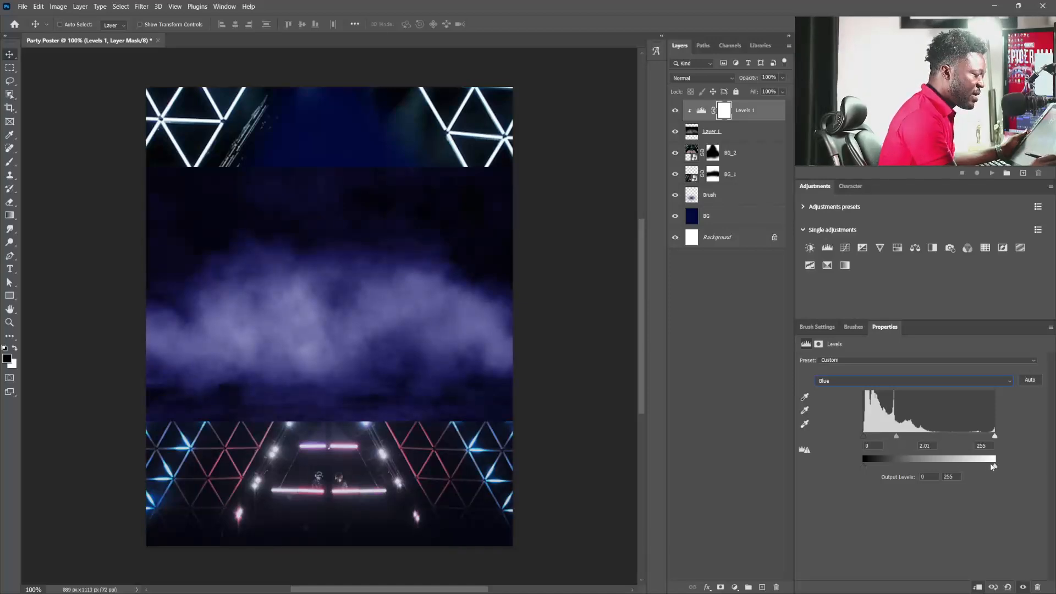
- Darken the smoke in the RGB channel of Levels by lowering the white output level to 182
{"action": "left_click", "coordinate": [850, 380]}
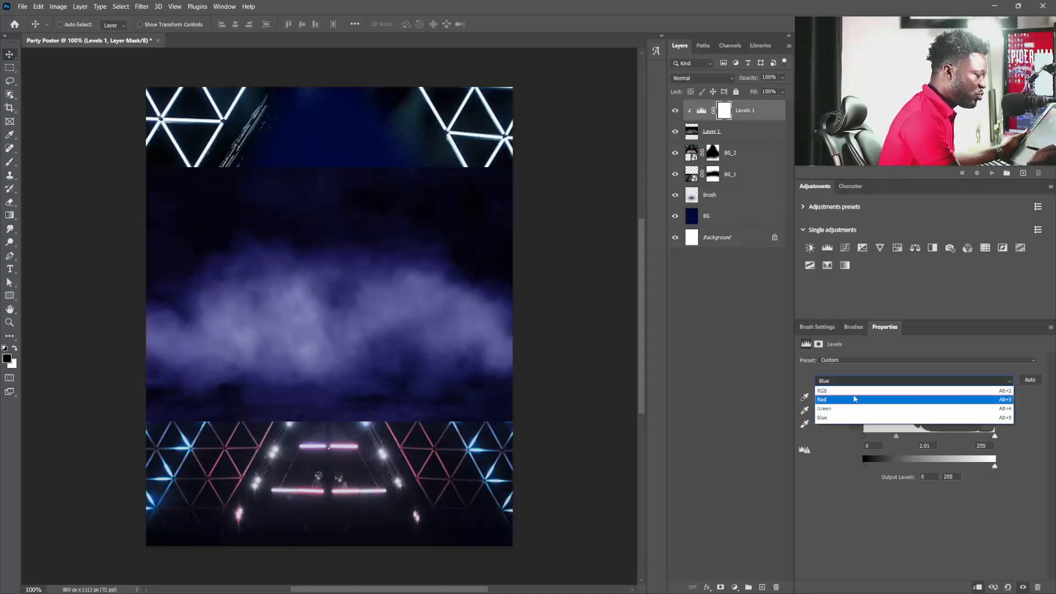
{"action": "left_click", "coordinate": [850, 392]}
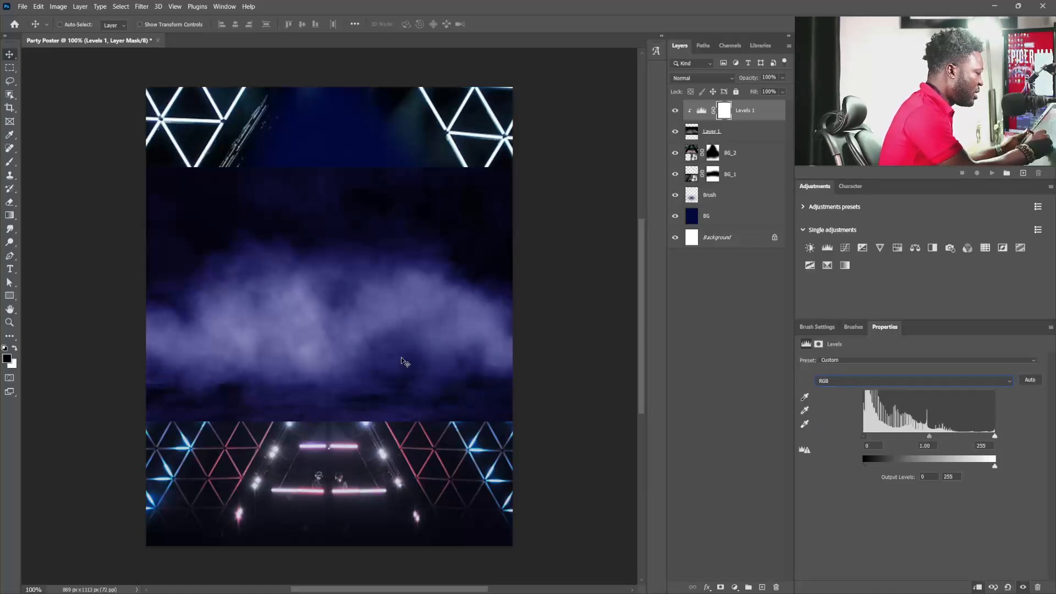
{"action": "mouse_move", "coordinate": [864, 467]}
{"action": "left_mouse_down"}
{"action": "mouse_move", "coordinate": [875, 469]}
{"action": "mouse_move", "coordinate": [860, 469]}
{"action": "left_mouse_up"}
{"action": "left_click_drag", "start_coordinate": [995, 467], "coordinate": [980, 467]}
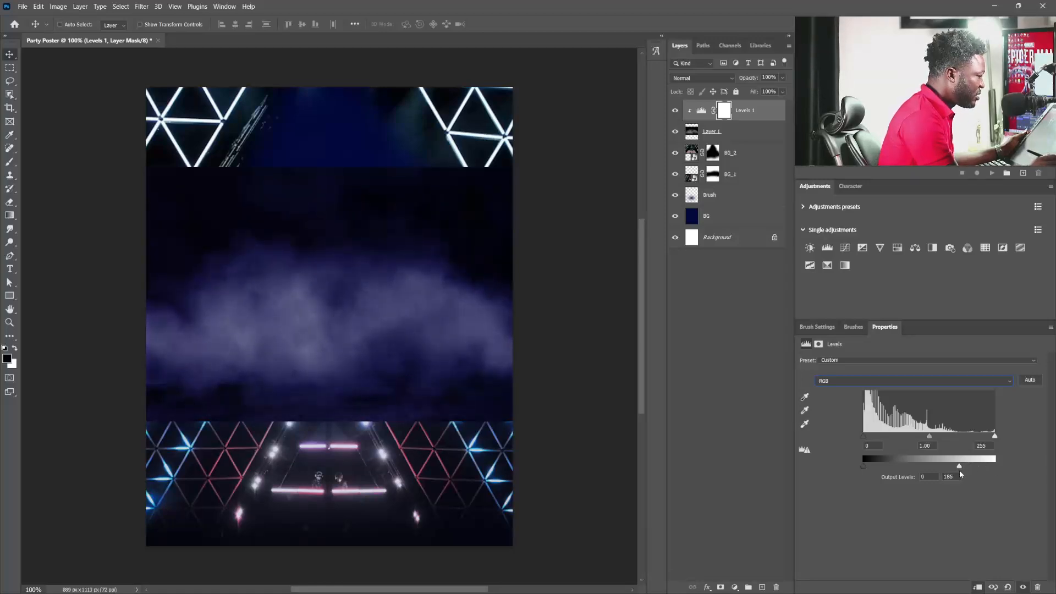
- Set the Red channel's midtone input to 0.47 in the smoke's Levels adjustment
{"action": "left_click", "coordinate": [891, 381]}
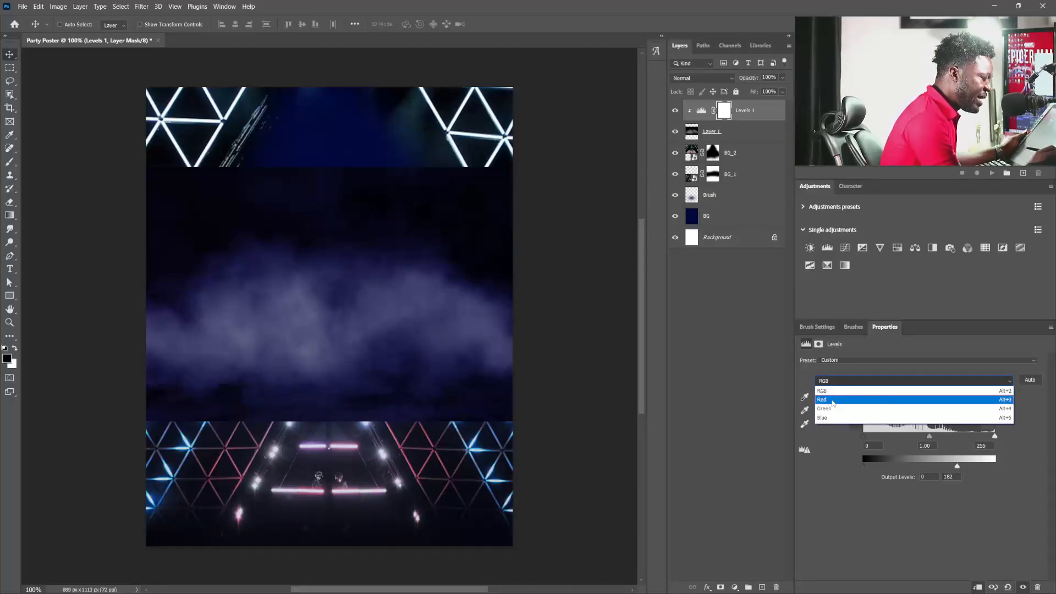
{"action": "left_click", "coordinate": [833, 402]}
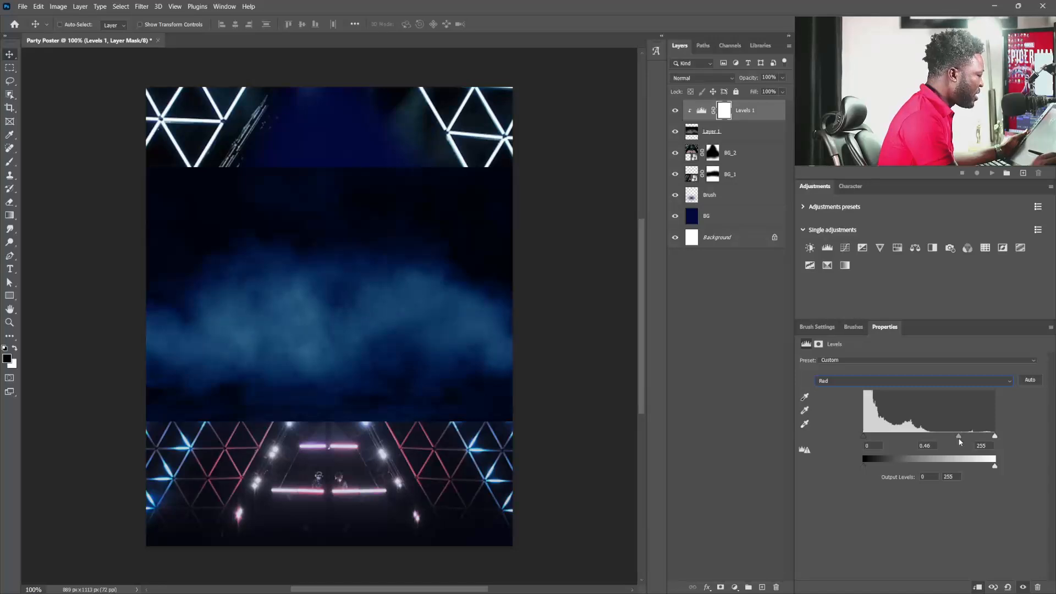
{"action": "left_click_drag", "start_coordinate": [960, 442], "coordinate": [959, 440]}
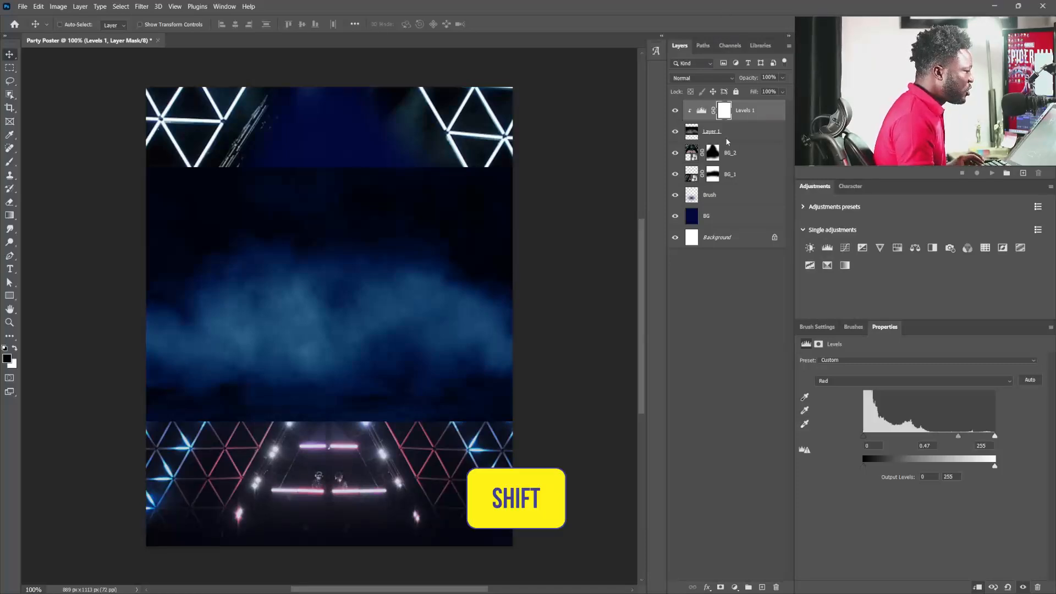
- Select the Levels adjustment together with the smoke layer and merge them into one layer
{"action": "left_click", "coordinate": [742, 135], "text": "shift"}
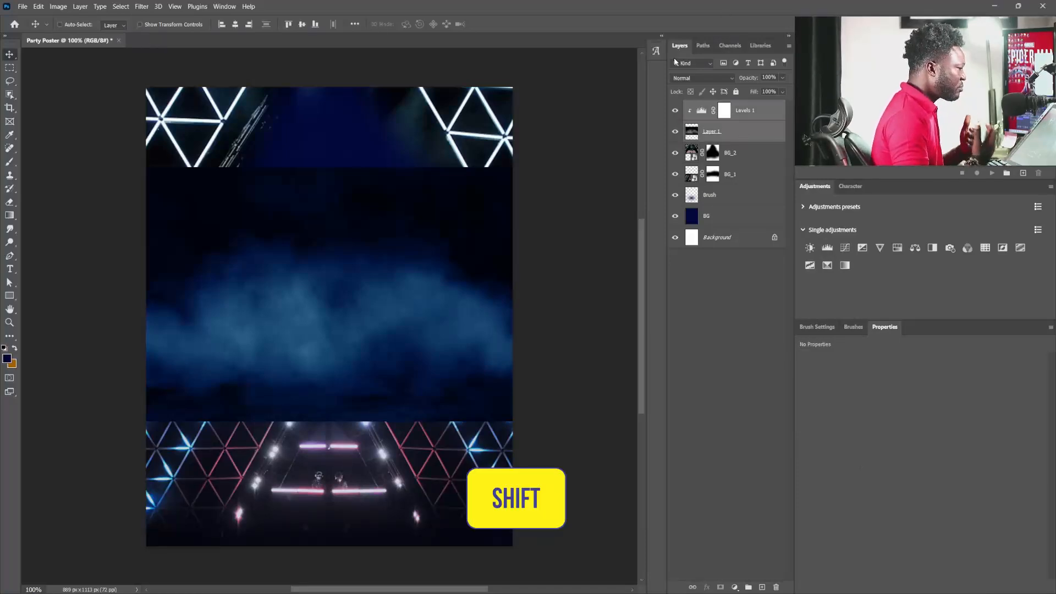
{"action": "key", "text": "ctrl"}
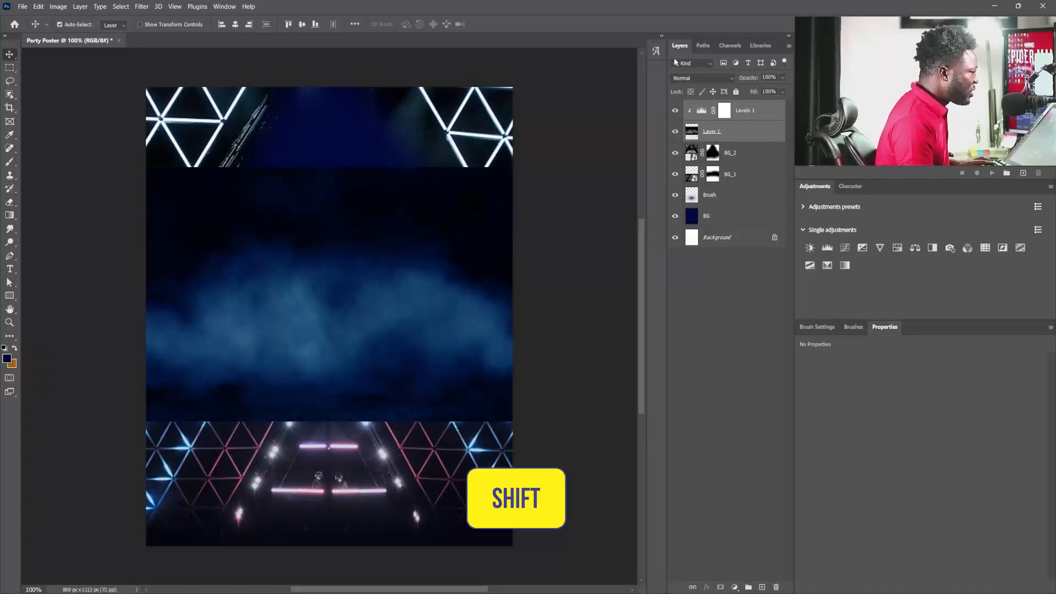
{"action": "key", "text": "ctrl+e"}
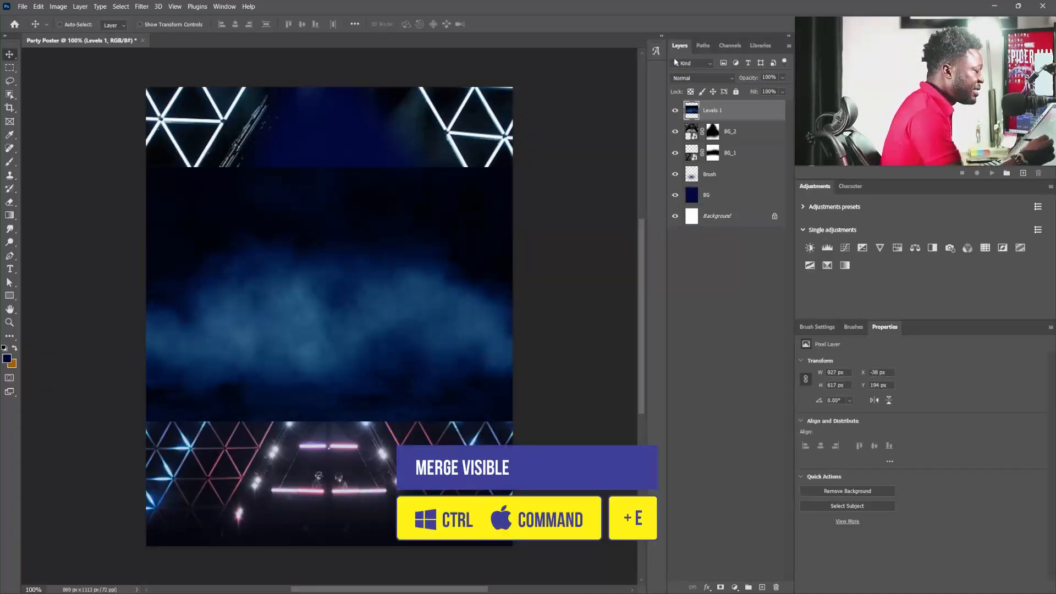
- Set the merged smoke layer's blend mode to Screen and move it down over the stage floor
{"action": "left_click", "coordinate": [721, 82]}
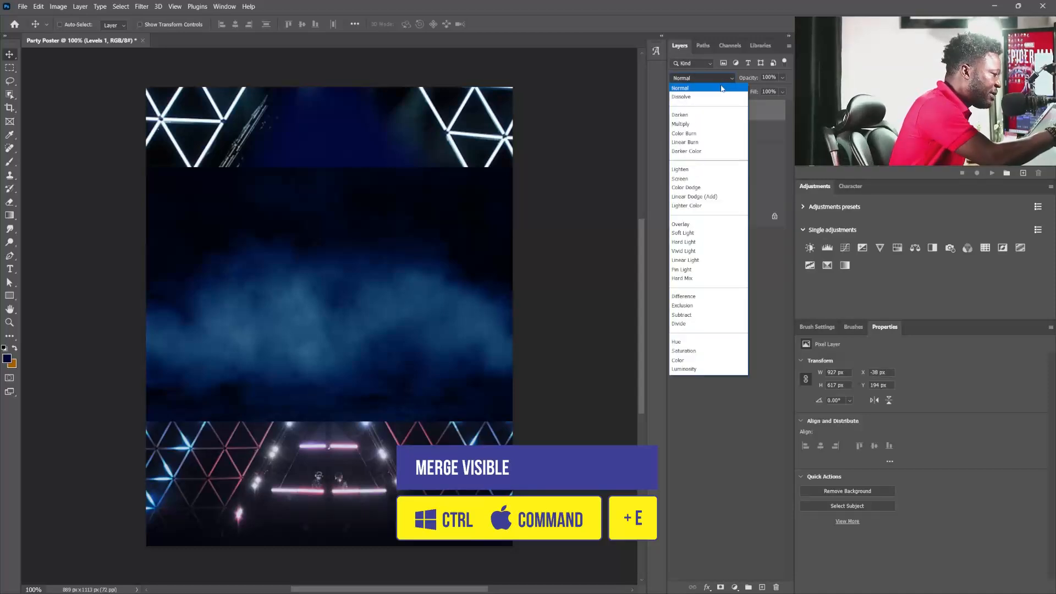
{"action": "left_click", "coordinate": [701, 180]}
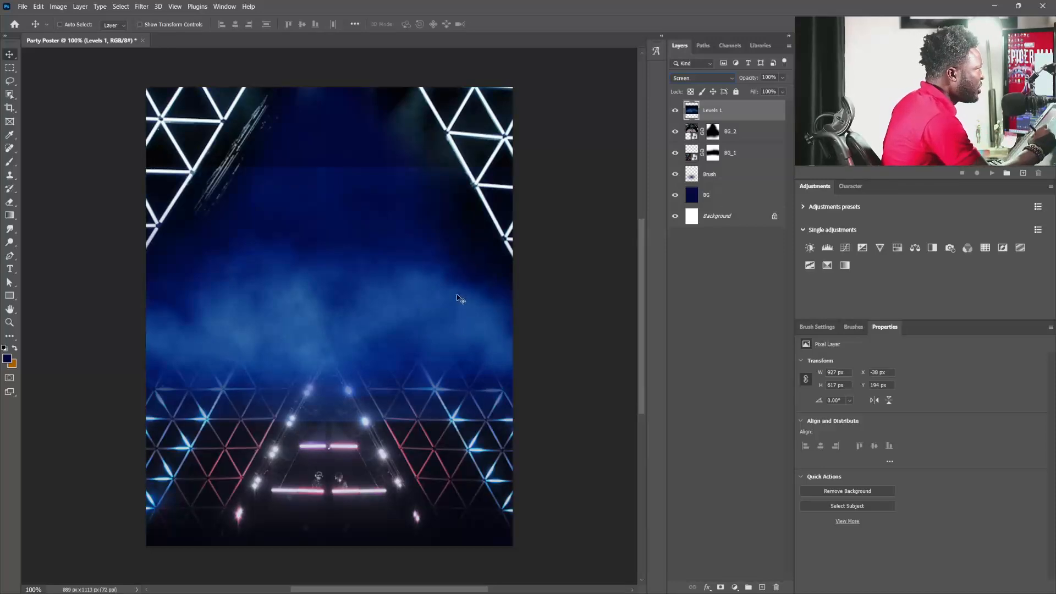
{"action": "left_click_drag", "start_coordinate": [470, 338], "coordinate": [464, 431]}
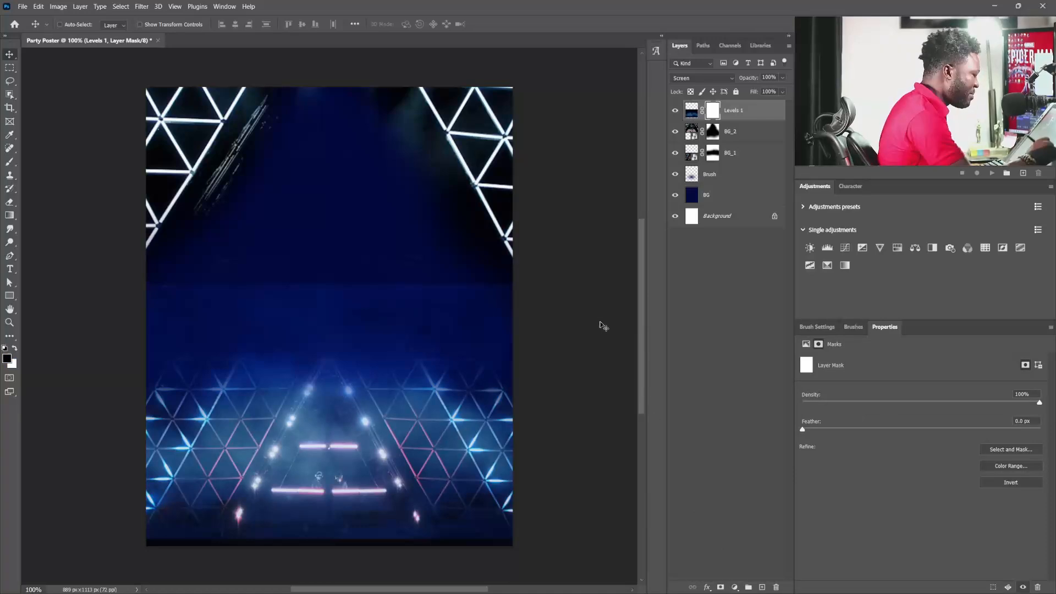
- Mask the smoke layer with a soft 250 px black brush to hide its hard upper edge, and nudge it slightly upward
{"action": "key", "text": "b"}
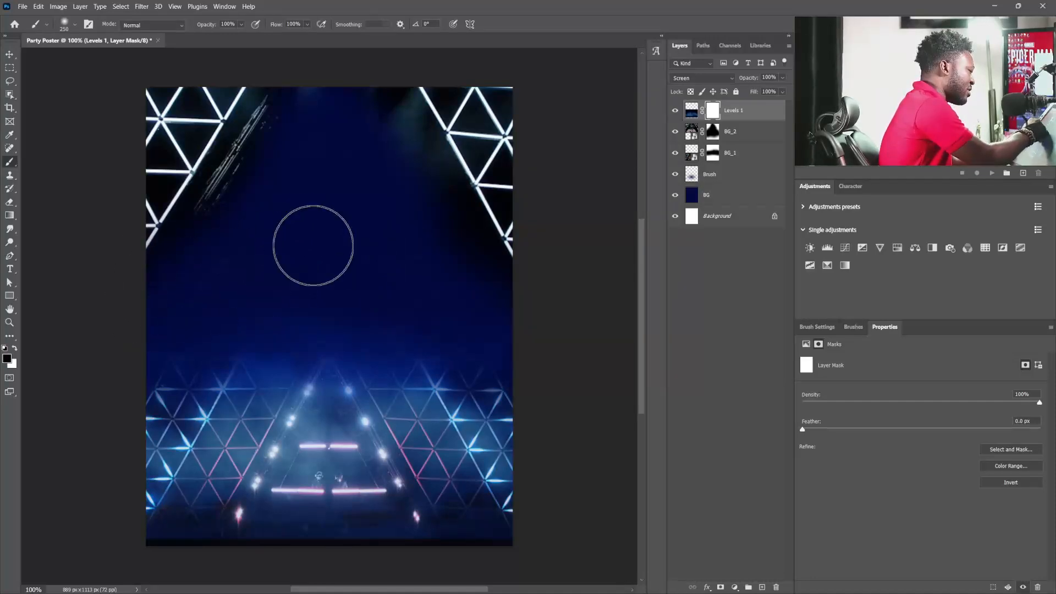
{"action": "left_click_drag", "start_coordinate": [325, 279], "coordinate": [481, 297]}
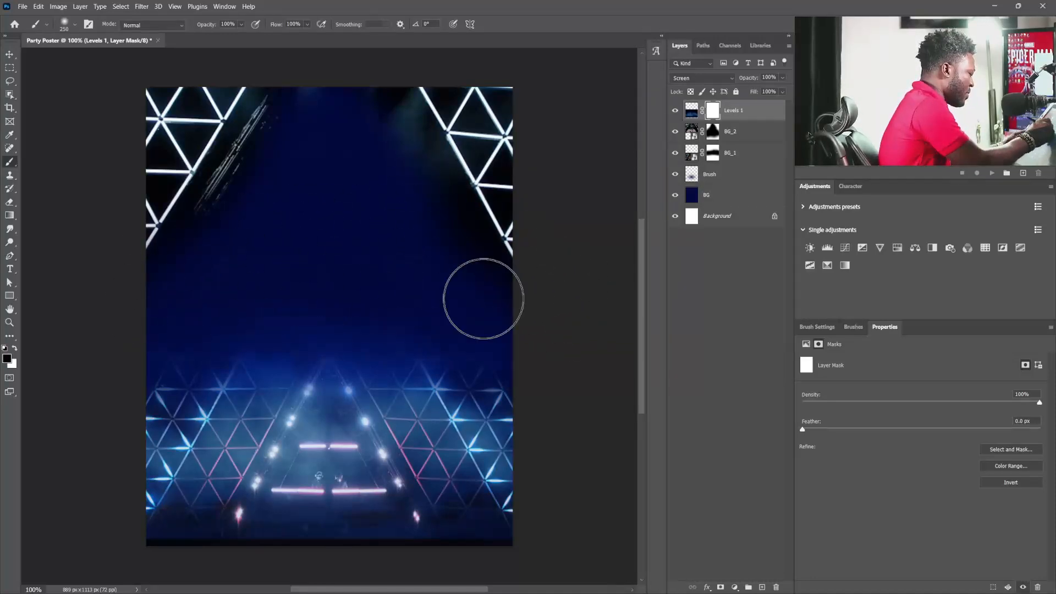
{"action": "key", "text": "v"}
{"action": "left_click_drag", "start_coordinate": [415, 457], "coordinate": [415, 448]}
- Duplicate the smoke layer, rotate the copy 180°, and place it across the poster's middle at 73% opacity
{"action": "left_click_drag", "start_coordinate": [743, 116], "coordinate": [762, 587]}
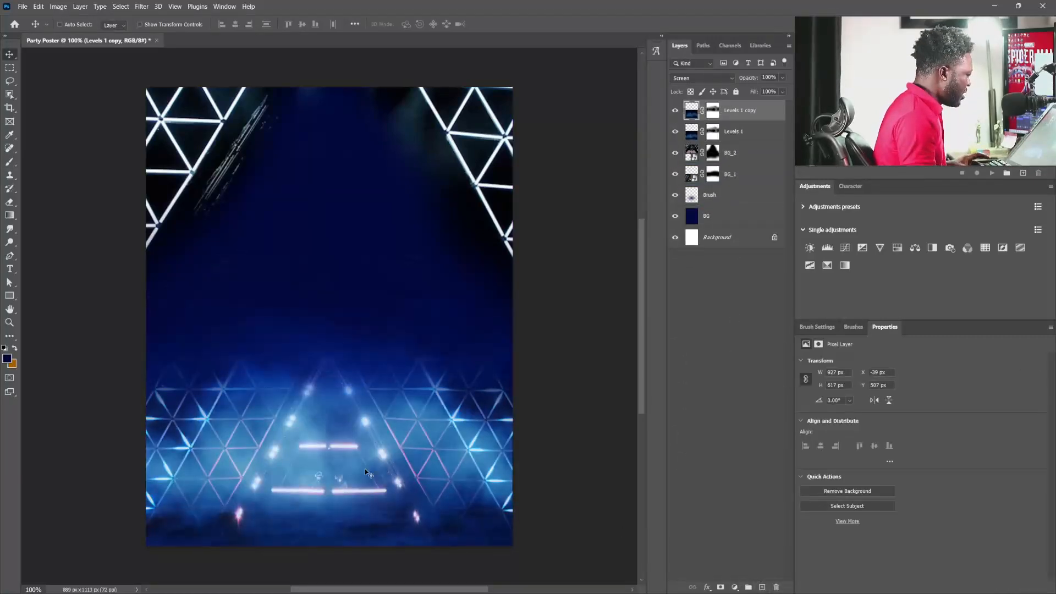
{"action": "left_click_drag", "start_coordinate": [383, 481], "coordinate": [369, 369]}
{"action": "key", "text": "ctrl+t"}
{"action": "right_click", "coordinate": [464, 290]}
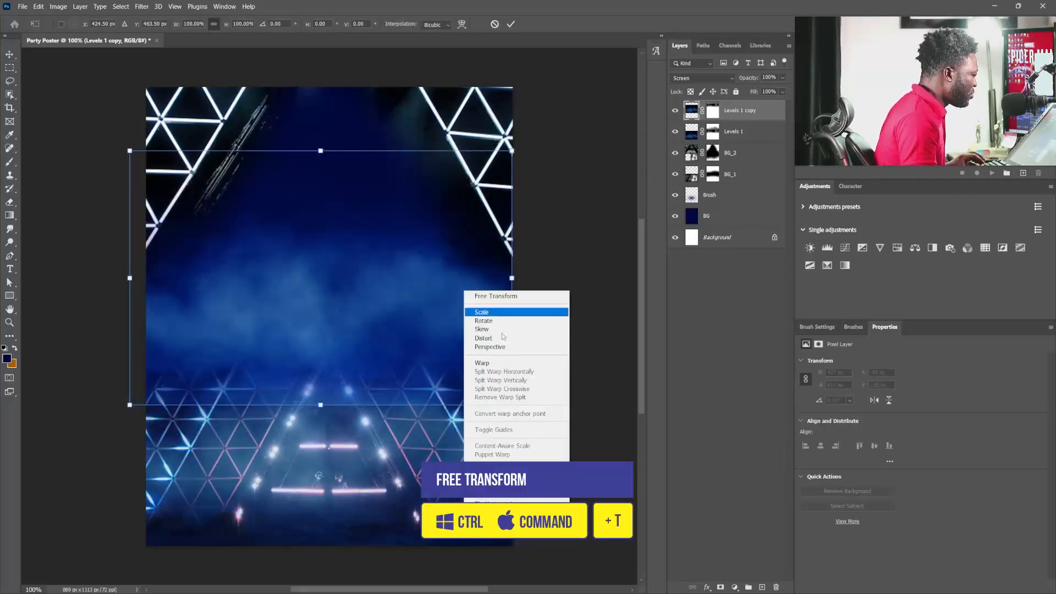
{"action": "left_click", "coordinate": [489, 470]}
{"action": "left_click_drag", "start_coordinate": [452, 337], "coordinate": [440, 398]}
{"action": "key", "text": "Return"}
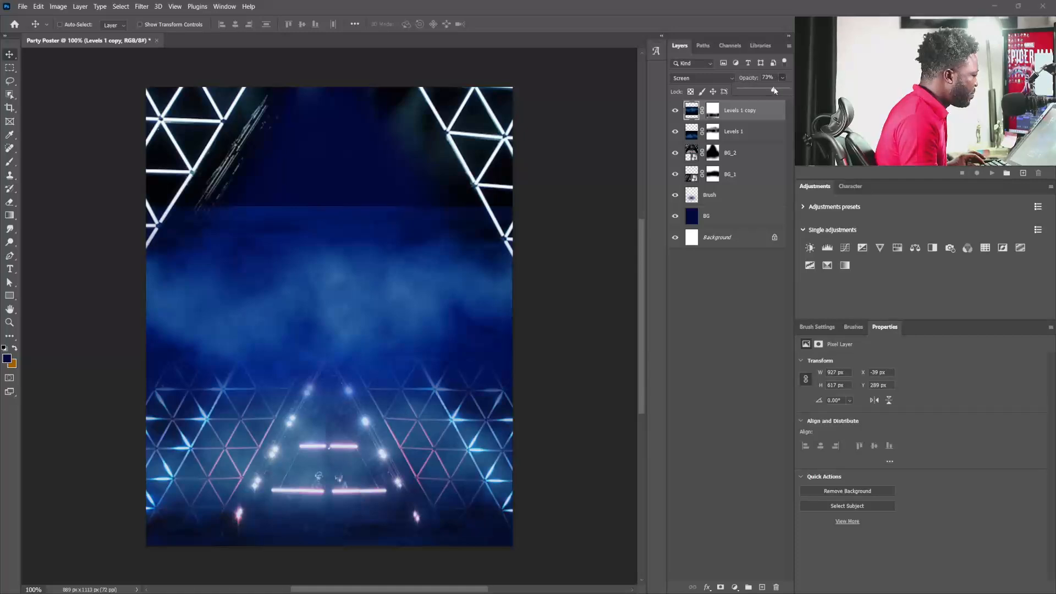
- Paint black on the smoke copy's mask with a 300 px soft brush to fade its hard upper edge
{"action": "left_click", "coordinate": [711, 113]}
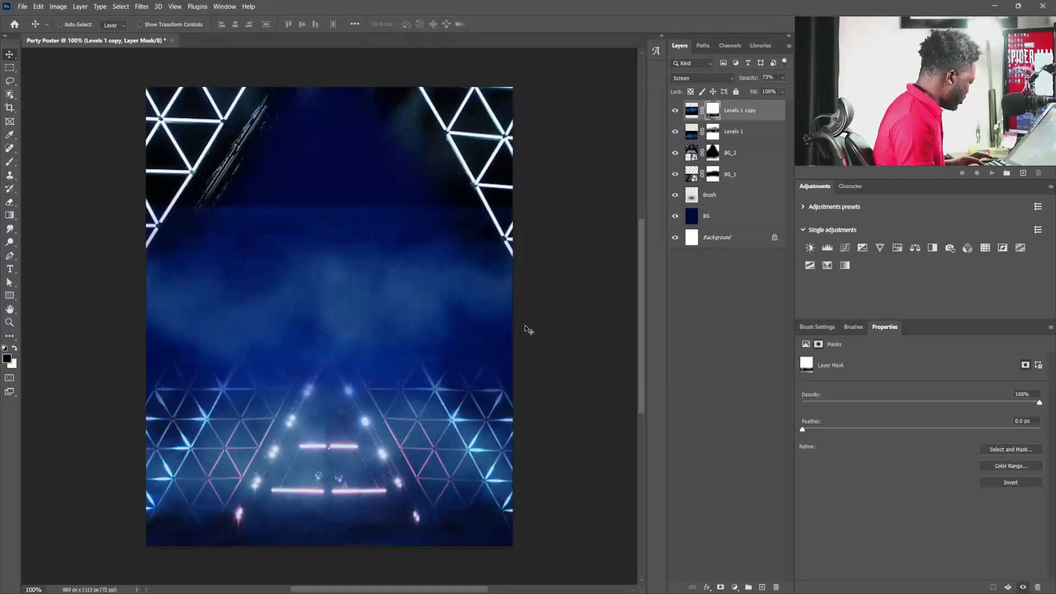
{"action": "key", "text": "b"}
{"action": "key", "text": "d"}
{"action": "key", "text": "bracketright"}
{"action": "key", "text": "bracketright"}
{"action": "key", "text": "bracketleft"}
{"action": "mouse_move", "coordinate": [488, 193]}
{"action": "left_mouse_down"}
{"action": "mouse_move", "coordinate": [454, 210]}
{"action": "mouse_move", "coordinate": [433, 190]}
{"action": "mouse_move", "coordinate": [355, 211]}
{"action": "mouse_move", "coordinate": [307, 186]}
{"action": "mouse_move", "coordinate": [261, 204]}
{"action": "mouse_move", "coordinate": [166, 178]}
{"action": "mouse_move", "coordinate": [363, 148]}
{"action": "mouse_move", "coordinate": [501, 228]}
{"action": "left_mouse_up"}
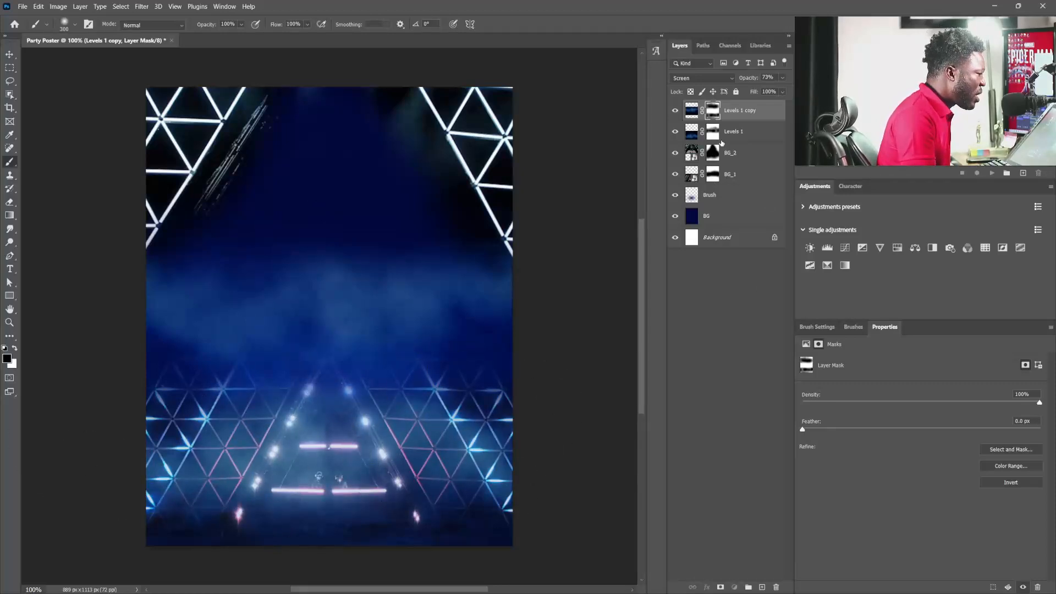
- Duplicate the Levels 1 smoke layer and group all three smoke layers under the name Fog
{"action": "left_click", "coordinate": [746, 139]}
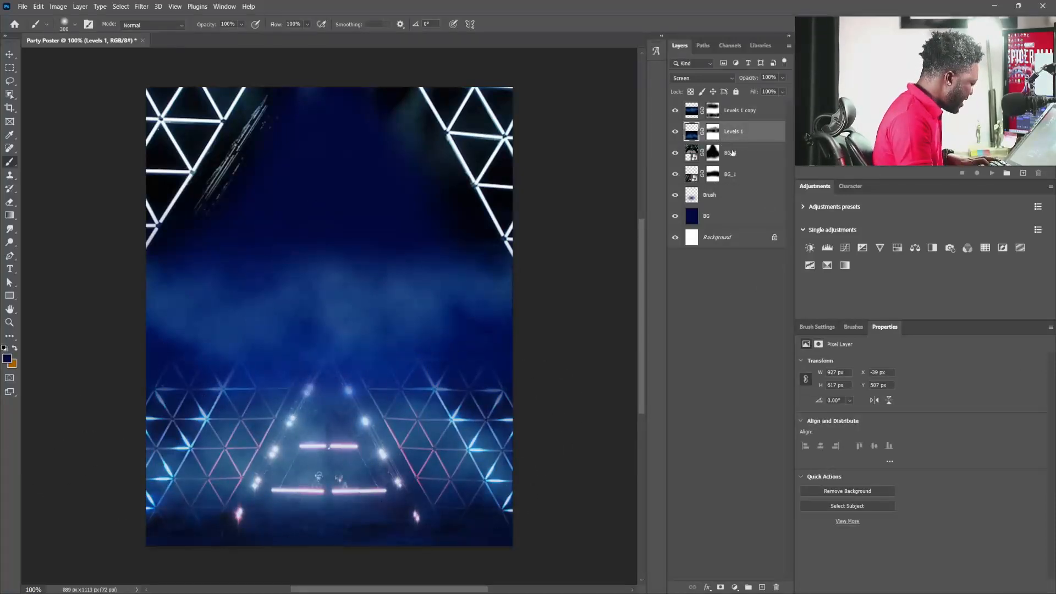
{"action": "key", "text": "ctrl+j"}
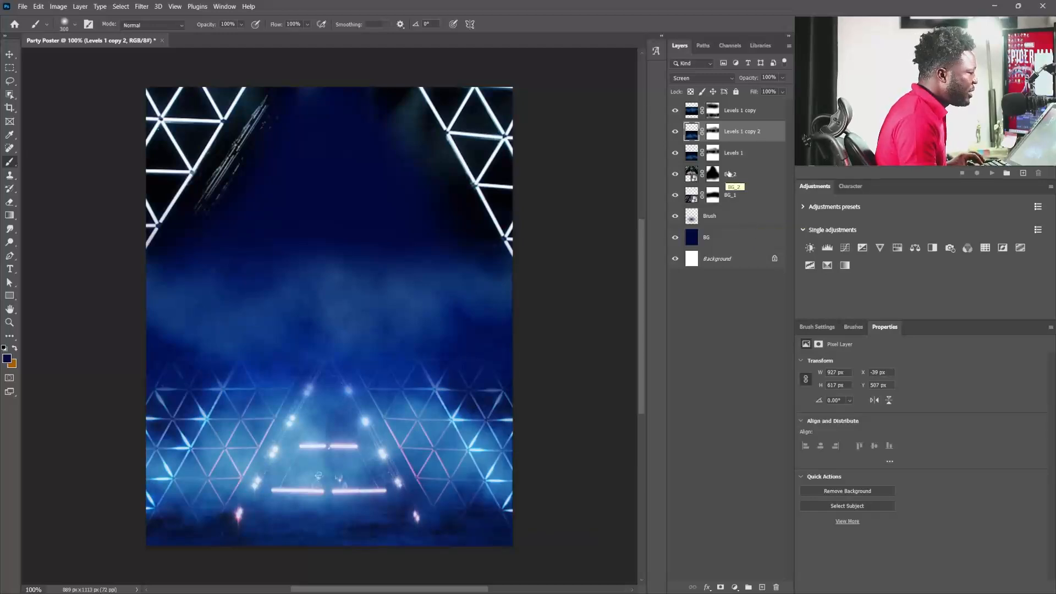
{"action": "left_click", "coordinate": [740, 152]}
{"action": "left_click", "coordinate": [747, 111], "text": "shift"}
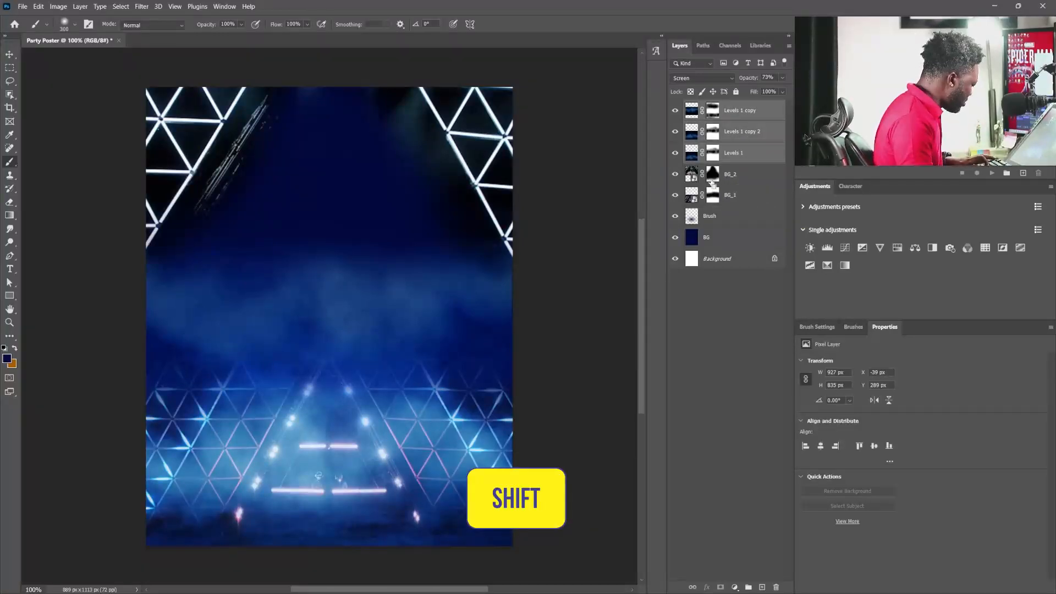
{"action": "key", "text": "ctrl+g"}
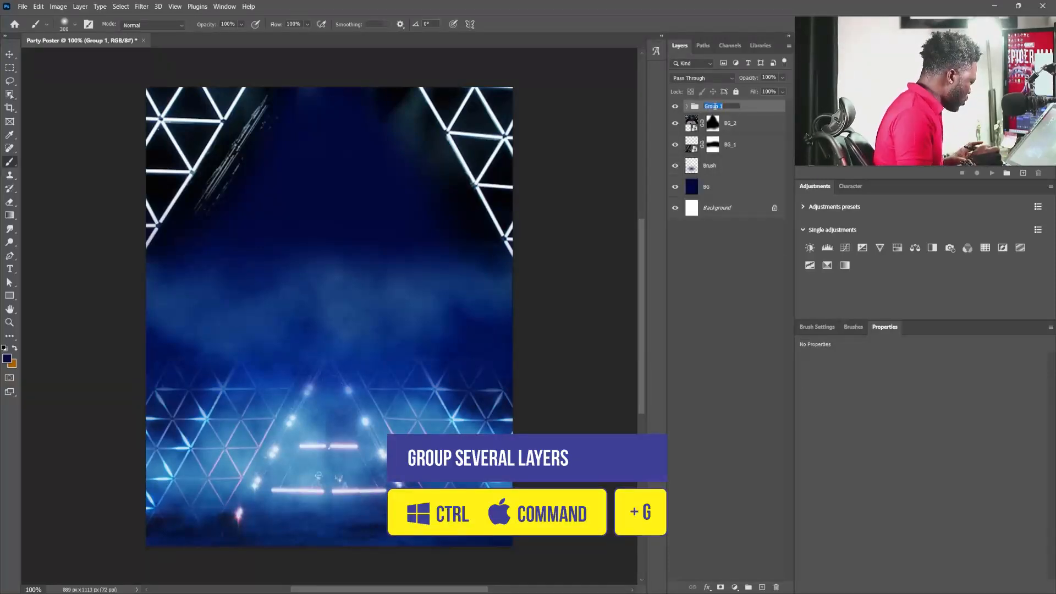
{"action": "type", "text": "oo"}
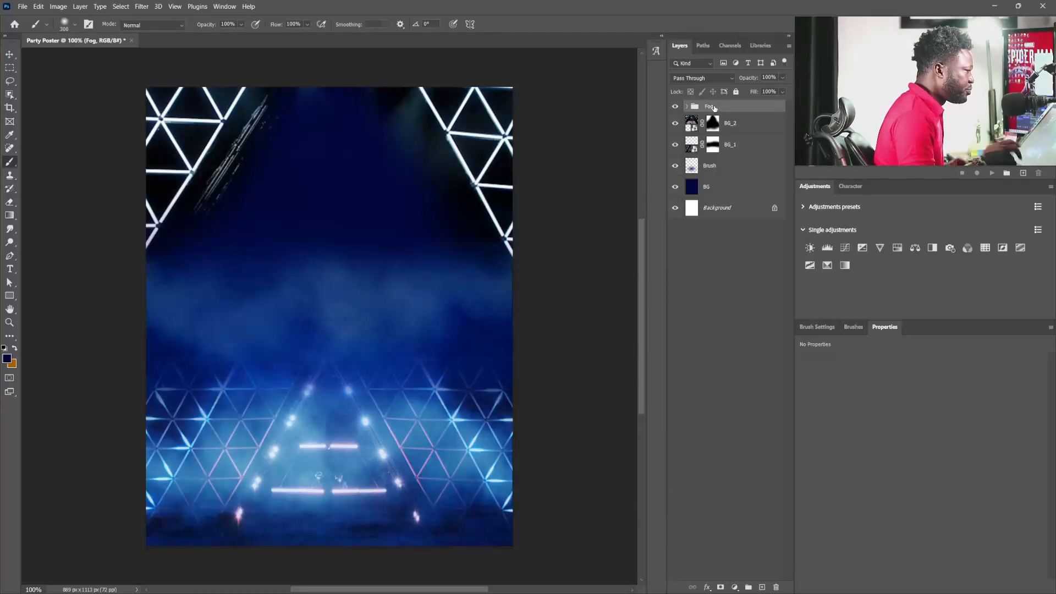
- Group the BG_2, BG_1, Brush and BG layers and name the group BG
{"action": "left_click", "coordinate": [736, 130]}
{"action": "left_click", "coordinate": [737, 149], "text": "shift"}
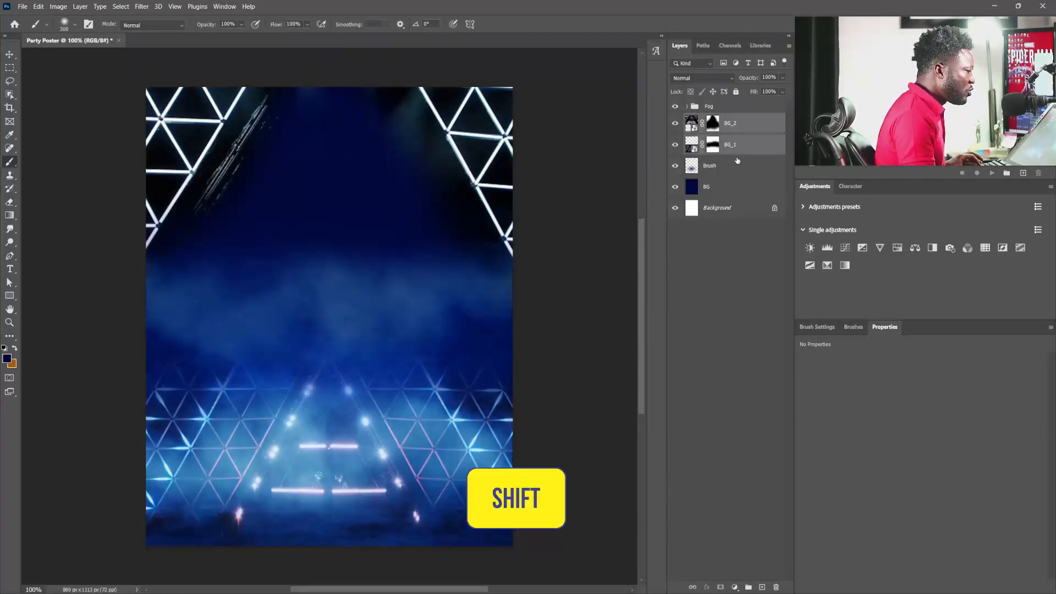
{"action": "left_click", "coordinate": [737, 193], "text": "shift"}
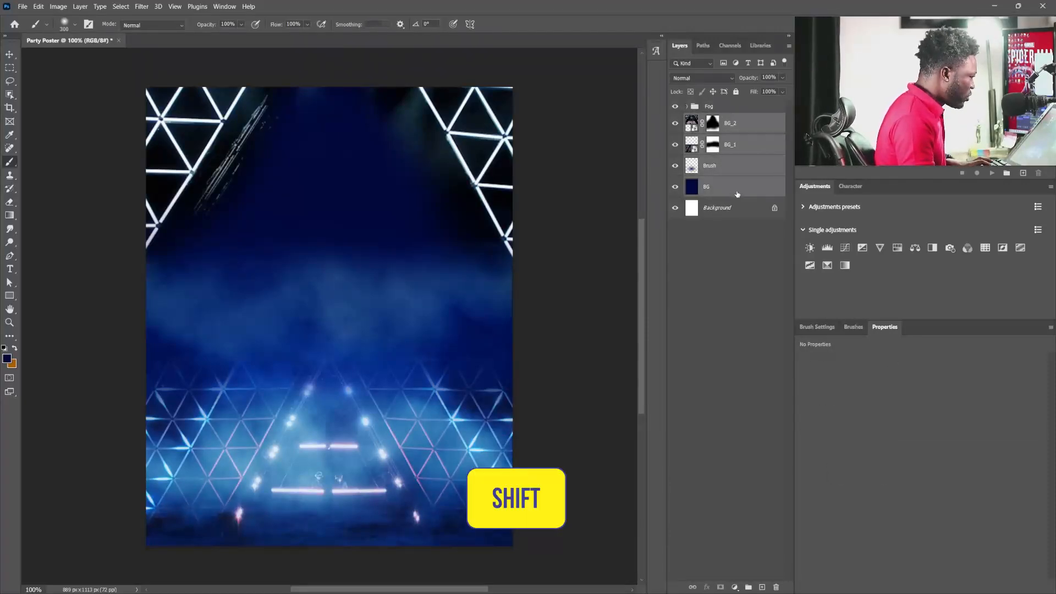
{"action": "key", "text": "ctrl+g"}
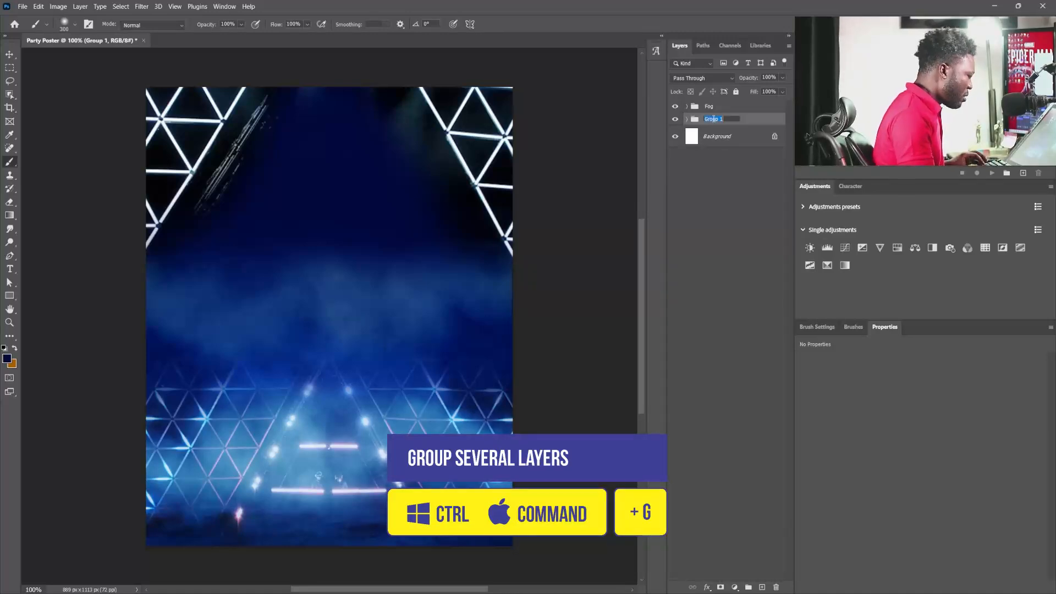
{"action": "key", "text": "Return"}
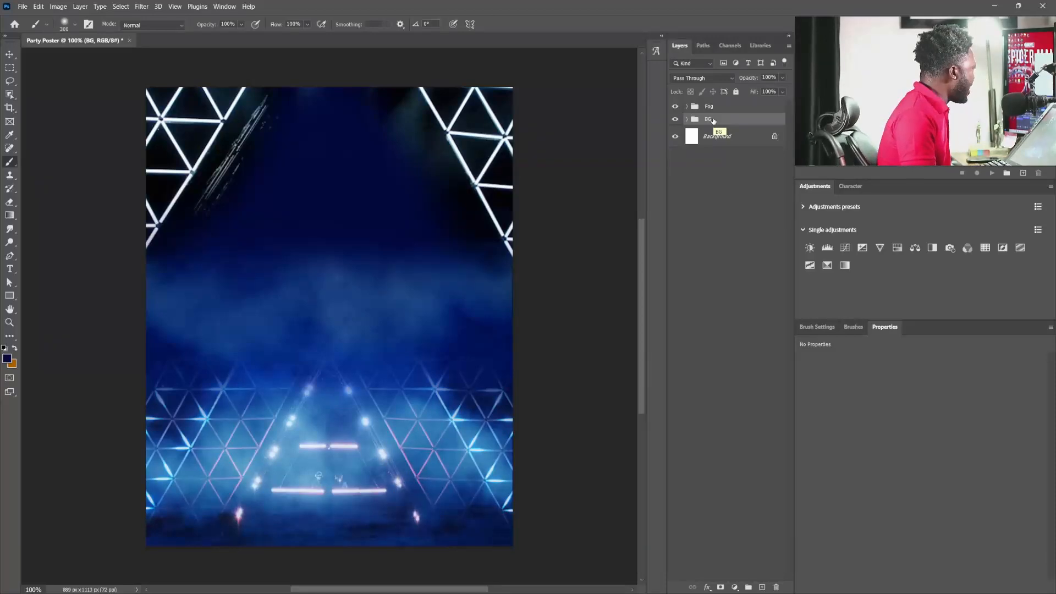
- Place BG_12.jpg above the BG group, enlarge it to about 171%, and rotate it about 120° so its streaks cover the upper-left corner
{"action": "left_click_drag", "start_coordinate": [279, 77], "coordinate": [303, 253]}
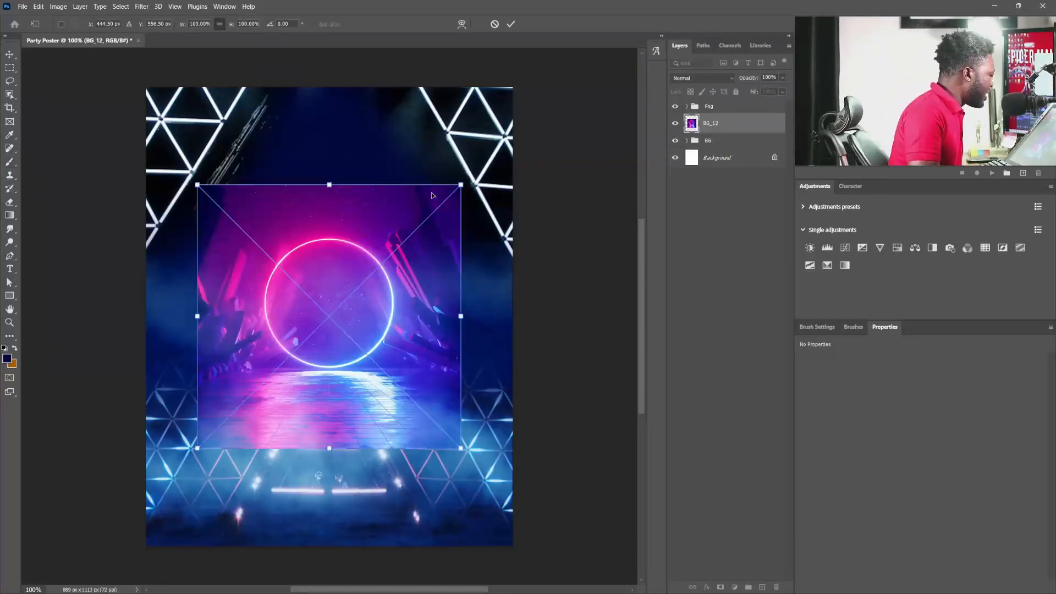
{"action": "left_click_drag", "start_coordinate": [488, 147], "coordinate": [346, 444]}
{"action": "left_click_drag", "start_coordinate": [517, 296], "coordinate": [602, 288]}
{"action": "left_click_drag", "start_coordinate": [418, 269], "coordinate": [322, 243]}
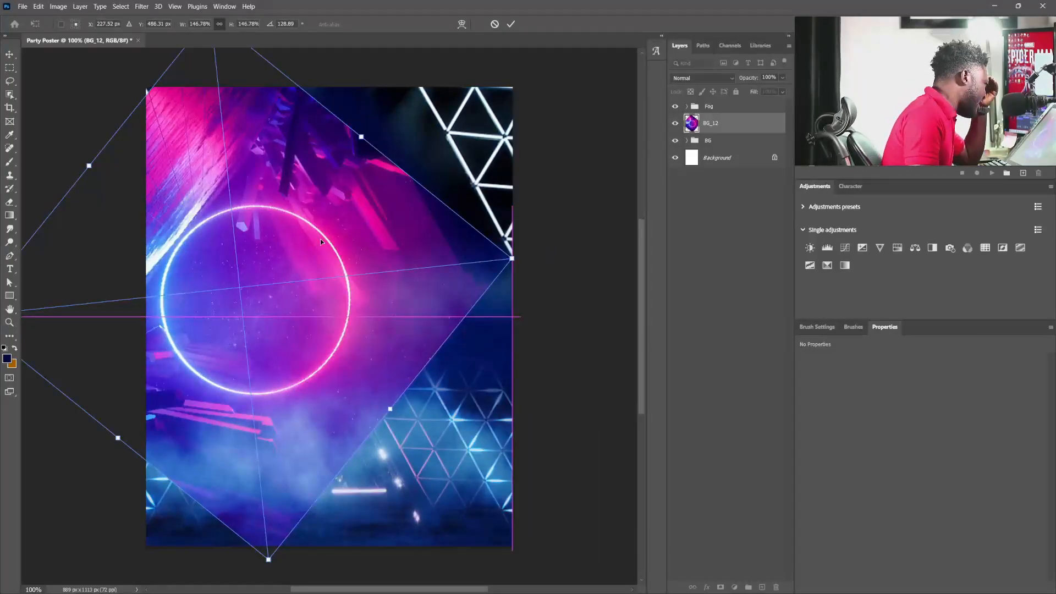
{"action": "left_click_drag", "start_coordinate": [518, 271], "coordinate": [553, 225]}
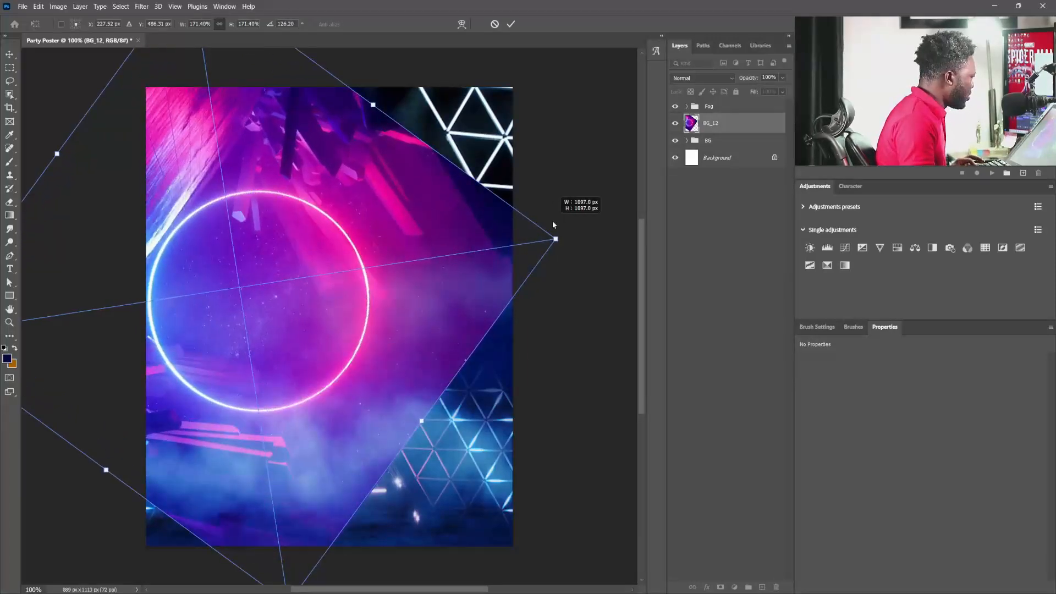
{"action": "left_click_drag", "start_coordinate": [360, 244], "coordinate": [383, 265]}
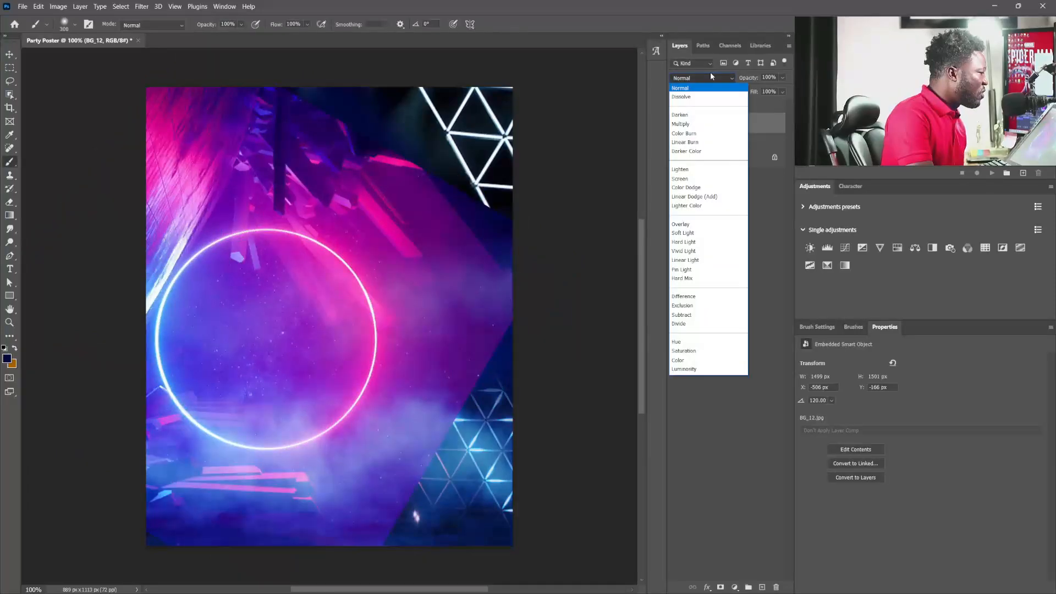
- Set BG_12 to Screen and mask away everything except the pink streaks over the upper-left lights, using a soft black brush
{"action": "left_click", "coordinate": [700, 179]}
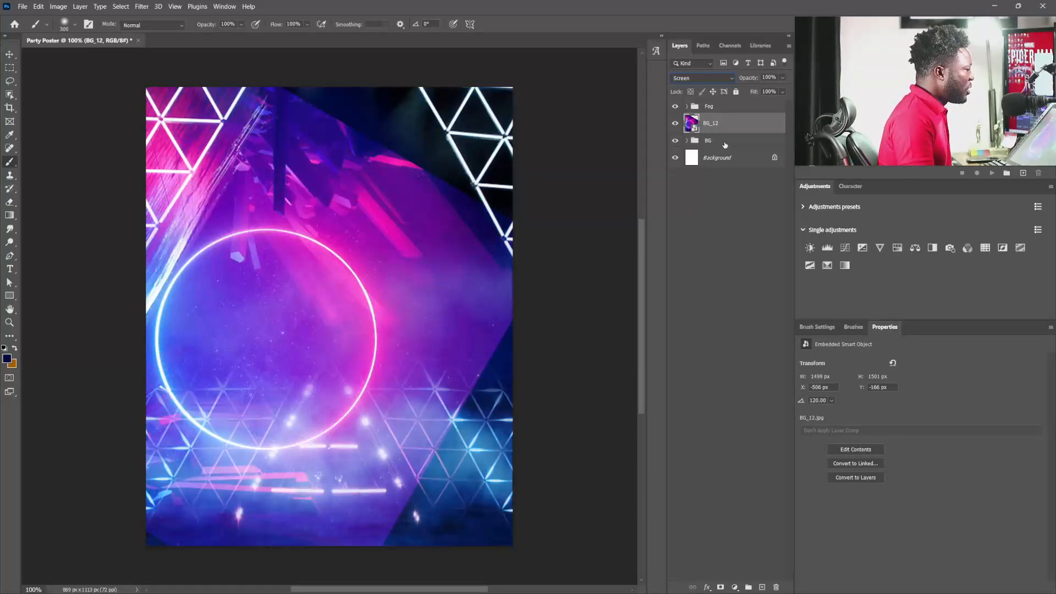
{"action": "left_click", "coordinate": [721, 587]}
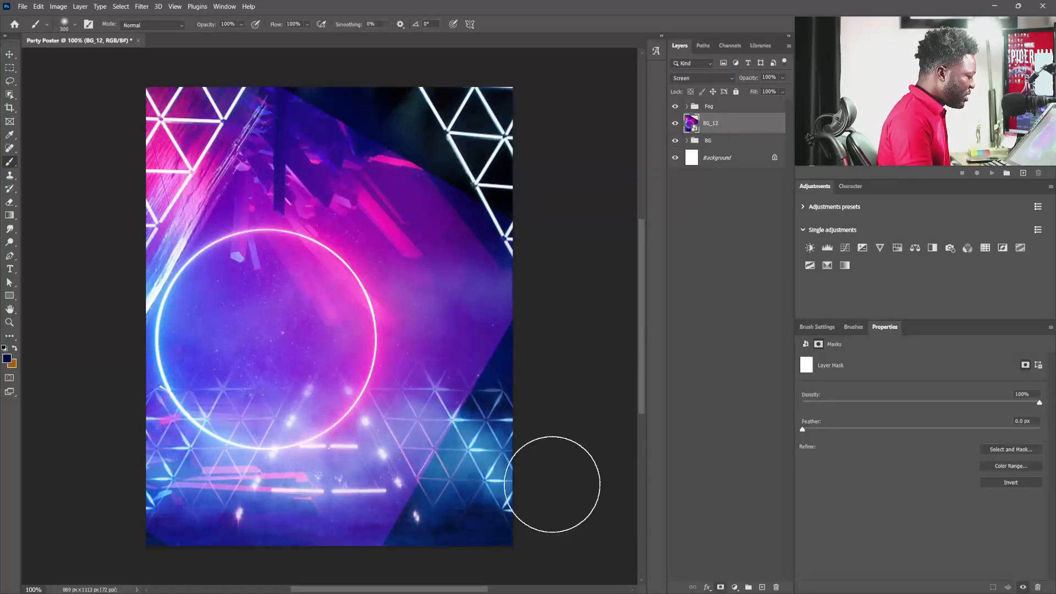
{"action": "mouse_move", "coordinate": [418, 352]}
{"action": "left_mouse_down"}
{"action": "mouse_move", "coordinate": [502, 219]}
{"action": "mouse_move", "coordinate": [480, 283]}
{"action": "mouse_move", "coordinate": [384, 197]}
{"action": "mouse_move", "coordinate": [414, 163]}
{"action": "mouse_move", "coordinate": [356, 170]}
{"action": "mouse_move", "coordinate": [374, 125]}
{"action": "left_mouse_up"}
{"action": "key", "text": "]"}
{"action": "key", "text": "["}
{"action": "key", "text": "bracketleft"}
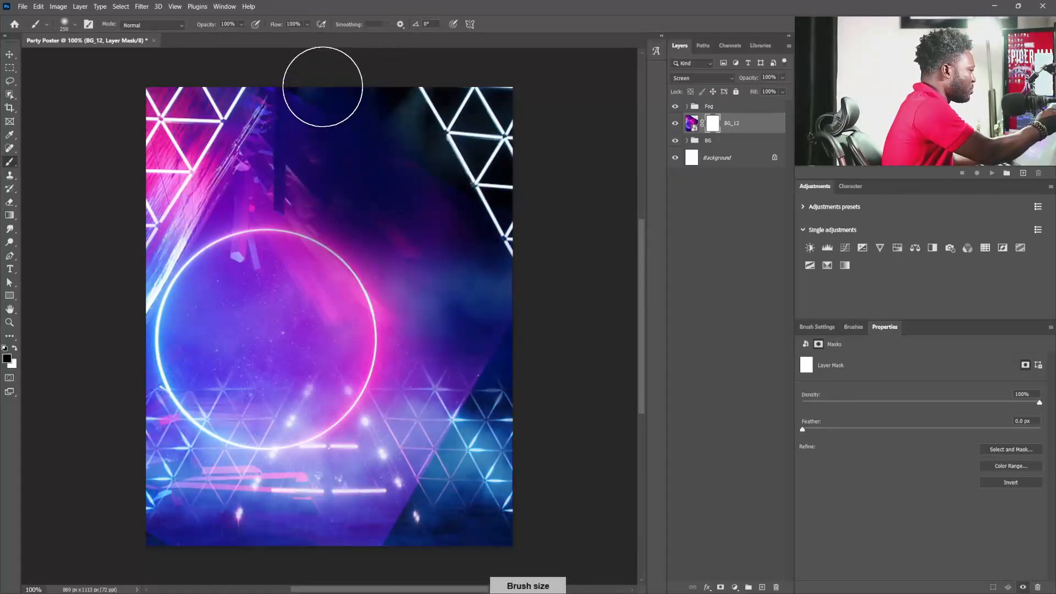
{"action": "key", "text": "bracketright"}
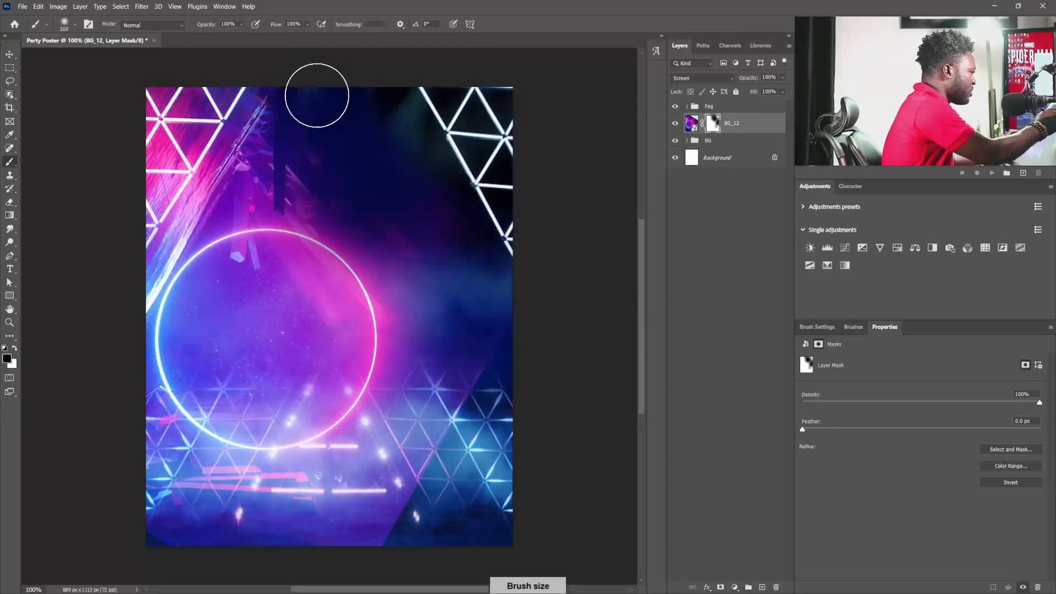
{"action": "mouse_move", "coordinate": [413, 373]}
{"action": "left_mouse_down"}
{"action": "mouse_move", "coordinate": [359, 386]}
{"action": "mouse_move", "coordinate": [369, 344]}
{"action": "mouse_move", "coordinate": [342, 354]}
{"action": "left_mouse_up"}
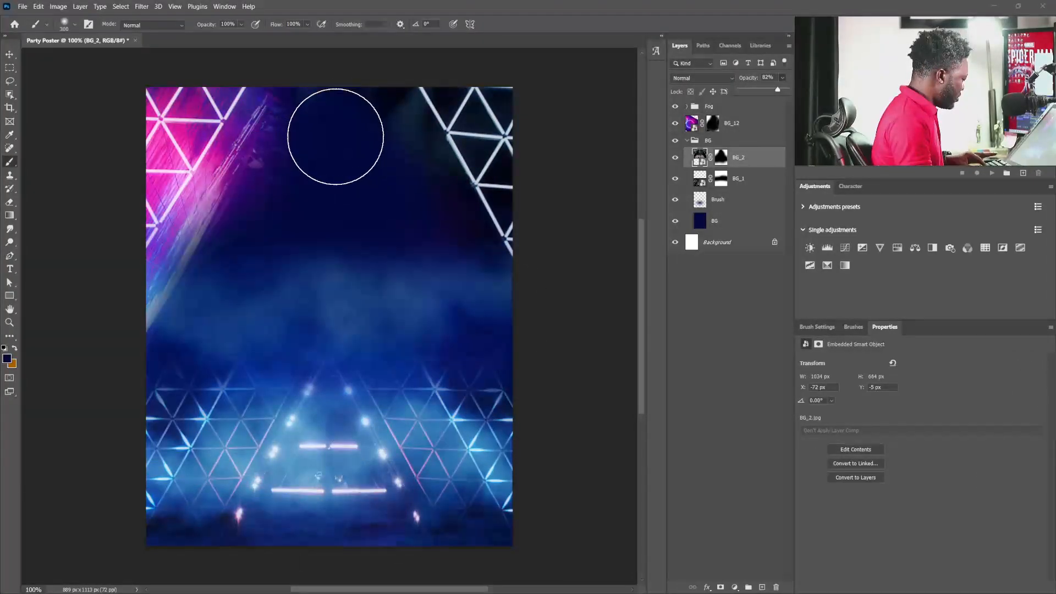
- Duplicate the BG_12 layer, flip the copy horizontally, and move it over the upper-right lights to mirror the original
{"action": "key", "text": "v"}
{"action": "left_click", "coordinate": [726, 129]}
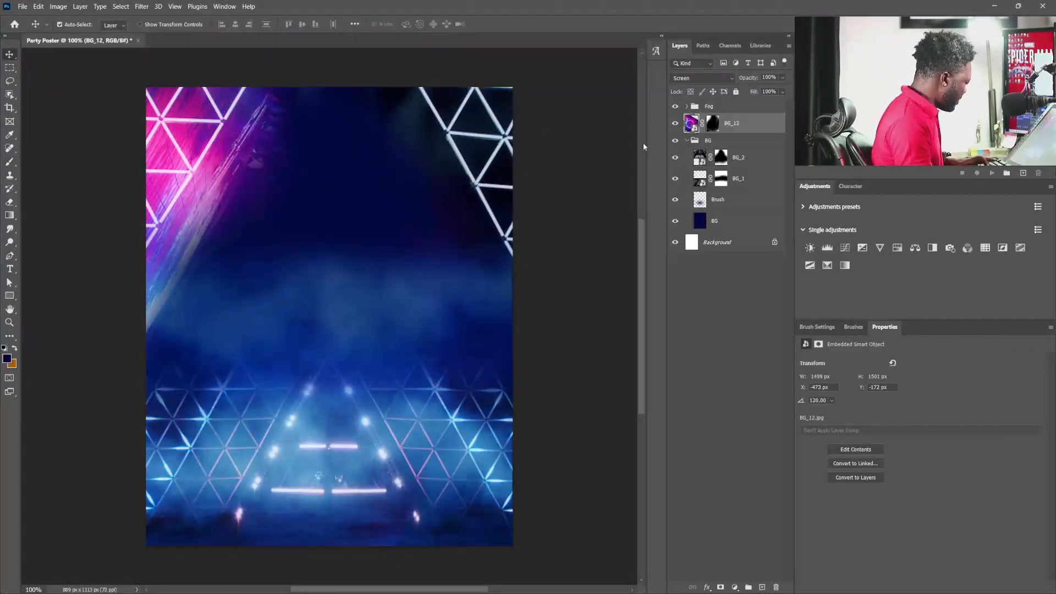
{"action": "key", "text": "ctrl+j"}
{"action": "key", "text": "ctrl+t"}
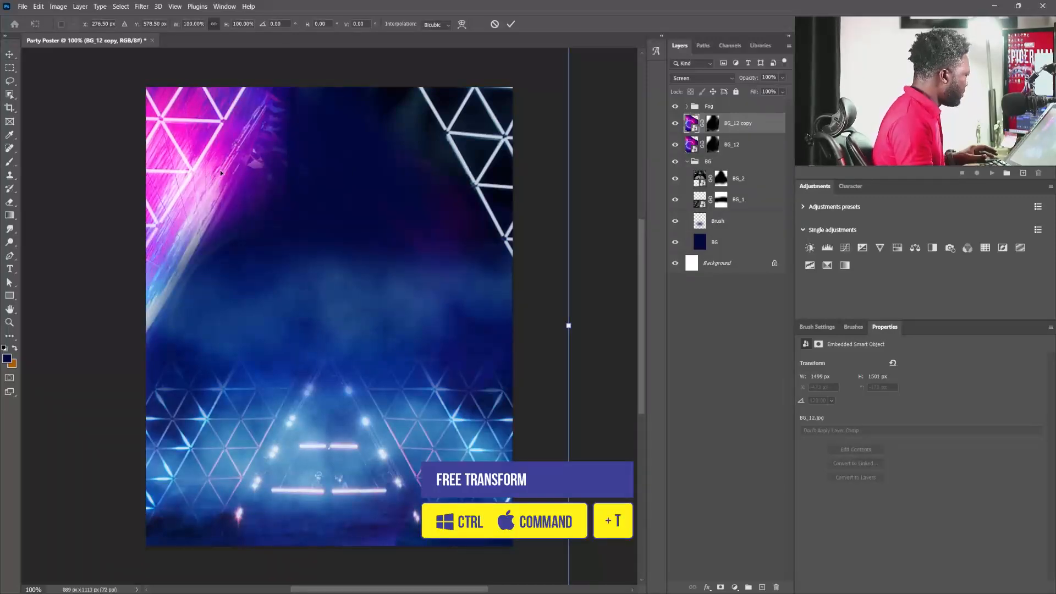
{"action": "right_click", "coordinate": [226, 172]}
{"action": "left_click", "coordinate": [255, 384]}
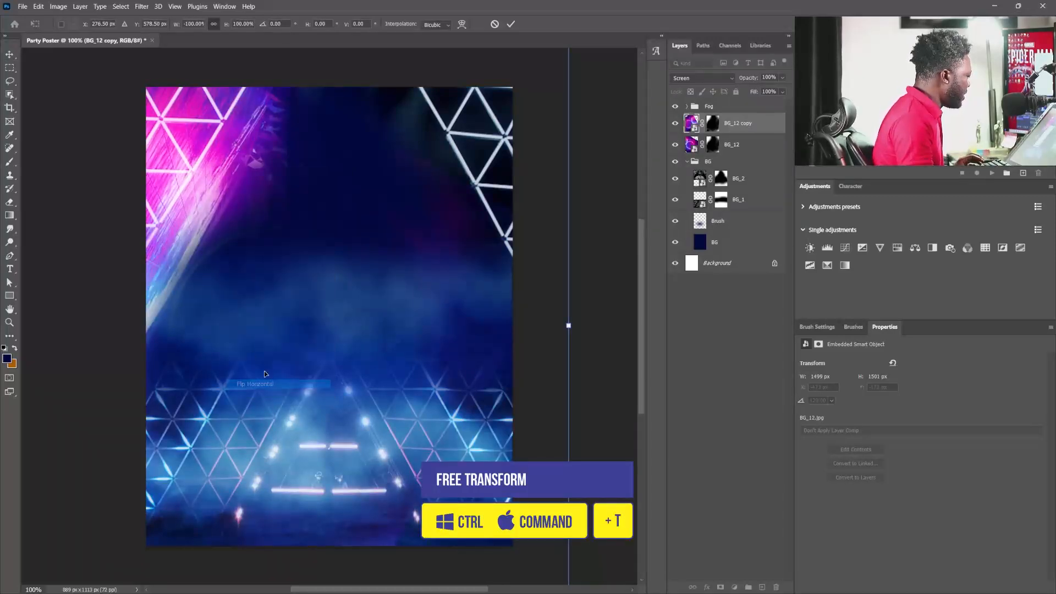
{"action": "left_click_drag", "start_coordinate": [361, 202], "coordinate": [512, 202]}
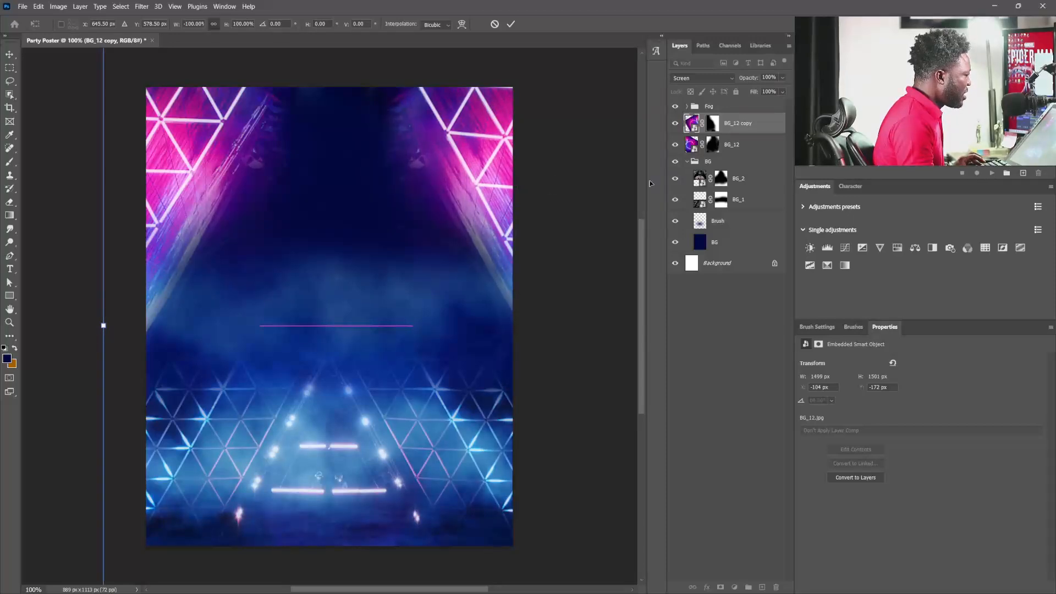
{"action": "key", "text": "Return"}
- Paint black on the BG_12 copy's mask with the 300 px soft brush to hide the streaks along the lights' inner edge
{"action": "left_click", "coordinate": [713, 124]}
{"action": "key", "text": "b"}
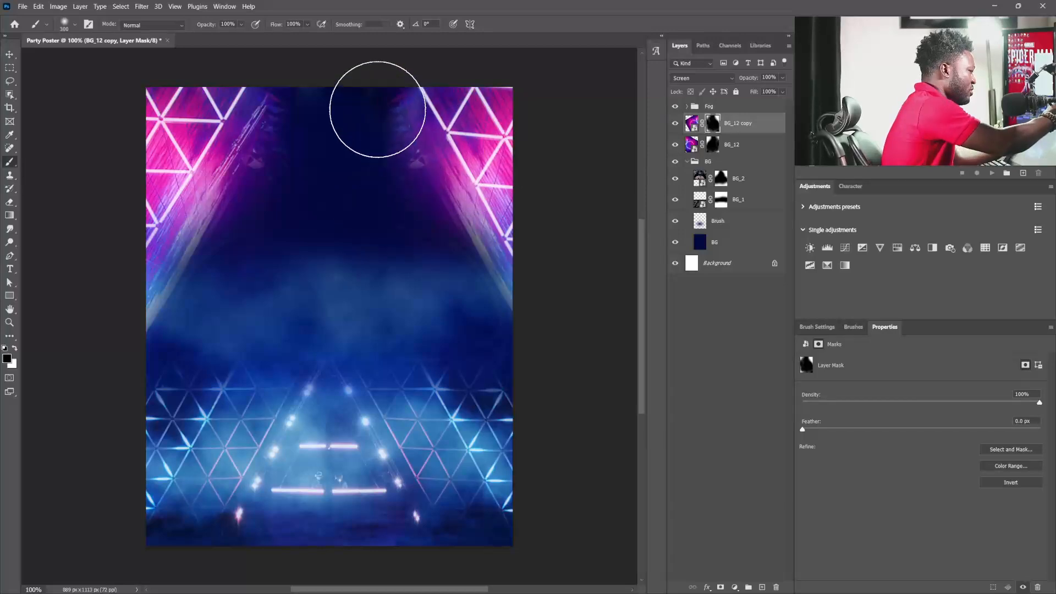
{"action": "left_click_drag", "start_coordinate": [406, 160], "coordinate": [538, 414]}
{"action": "mouse_move", "coordinate": [396, 137]}
{"action": "left_mouse_down"}
{"action": "mouse_move", "coordinate": [480, 308]}
{"action": "mouse_move", "coordinate": [380, 132]}
{"action": "mouse_move", "coordinate": [500, 337]}
{"action": "left_mouse_up"}
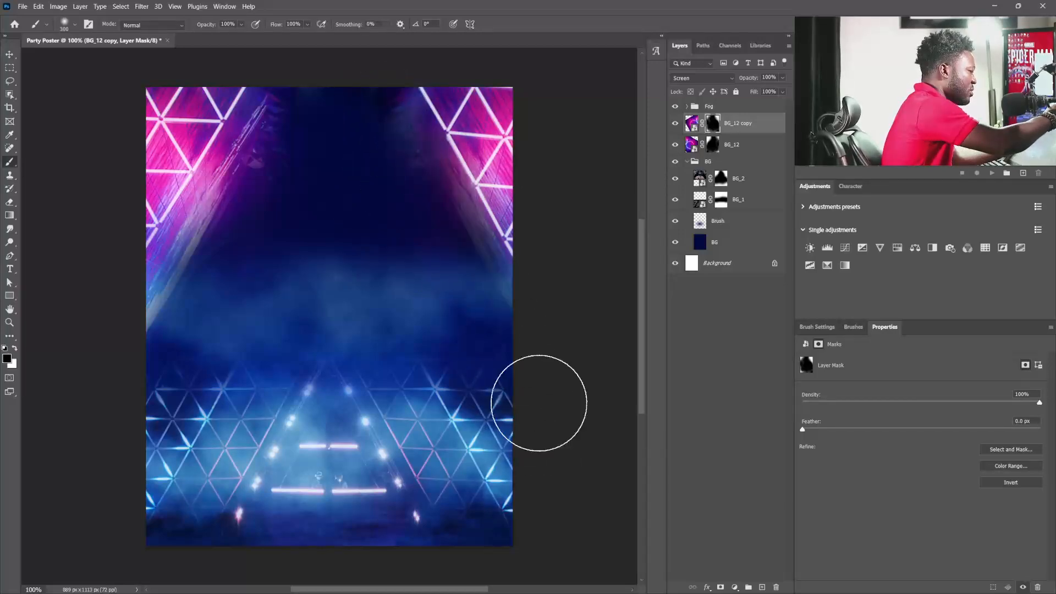
{"action": "left_click_drag", "start_coordinate": [377, 114], "coordinate": [517, 371]}
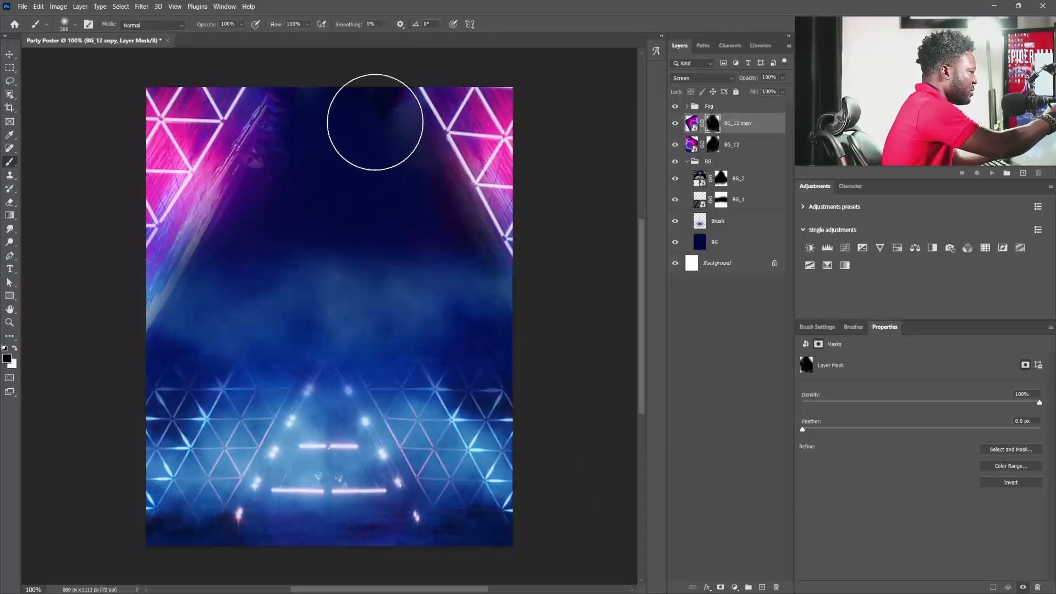
- Paint black on BG_12's mask with the 300 px soft brush to hide the streaks along the upper-left lights' inner edge
{"action": "left_click", "coordinate": [713, 145]}
{"action": "left_click_drag", "start_coordinate": [319, 90], "coordinate": [193, 306]}
{"action": "mouse_move", "coordinate": [294, 113]}
{"action": "left_mouse_down"}
{"action": "mouse_move", "coordinate": [206, 242]}
{"action": "mouse_move", "coordinate": [204, 285]}
{"action": "left_mouse_up"}
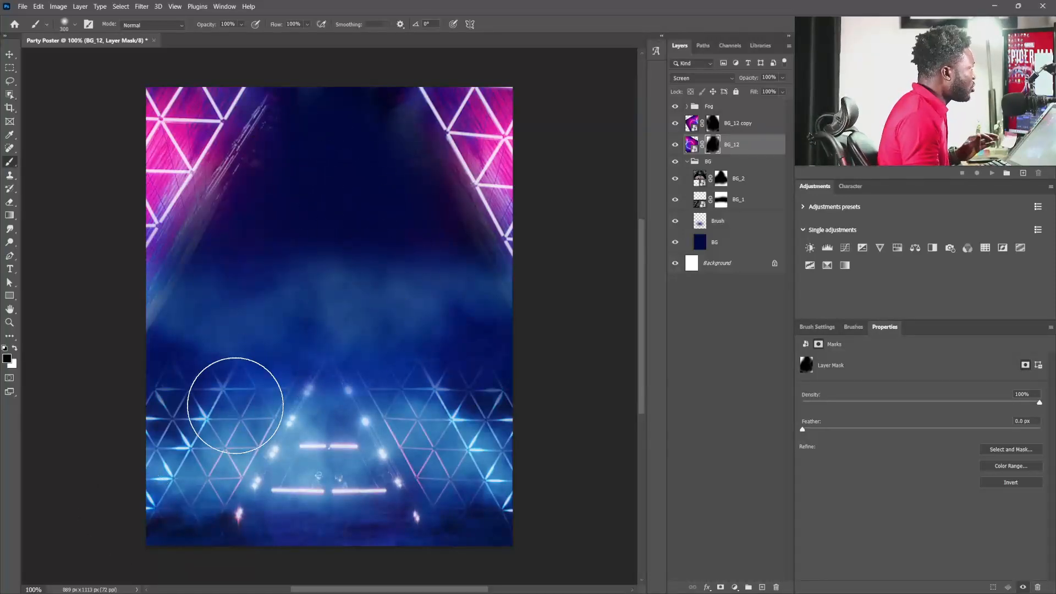
{"action": "key", "text": "v"}
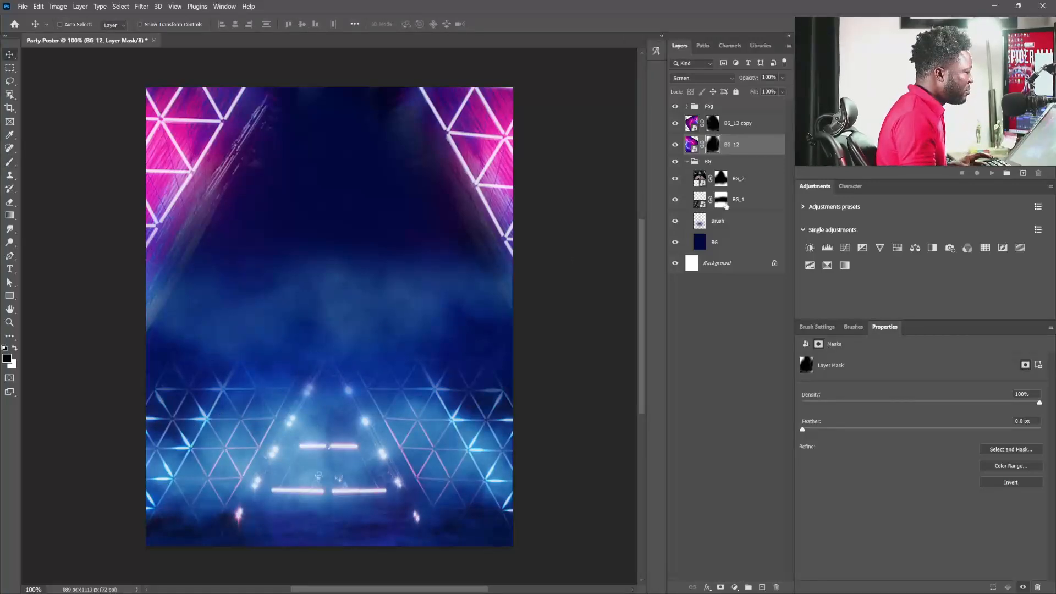
- Add a new layer above the Fog group and name it dodge_Brush
{"action": "left_click", "coordinate": [739, 128]}
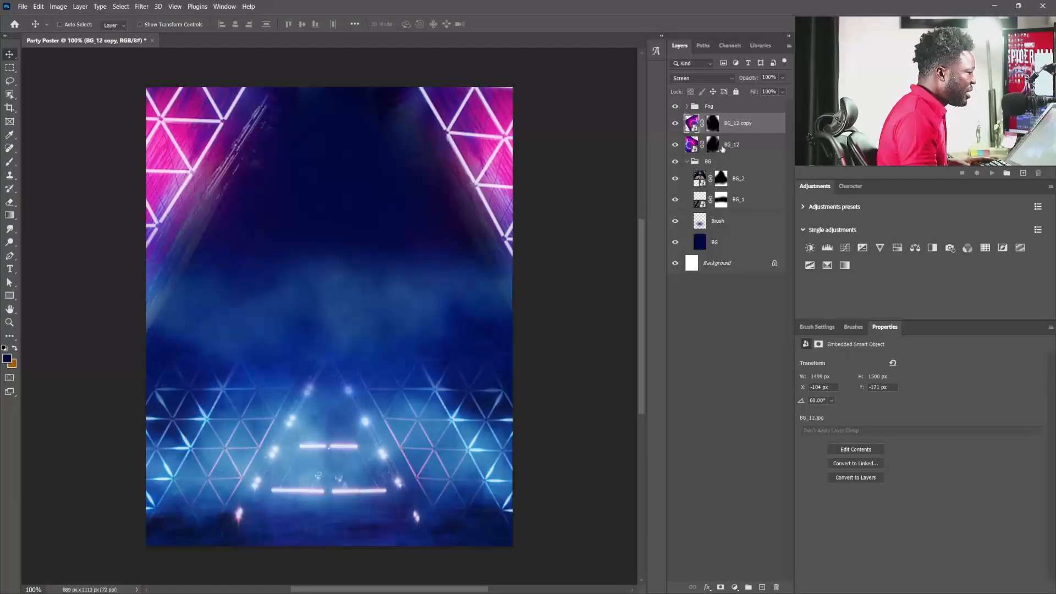
{"action": "left_click", "coordinate": [730, 110]}
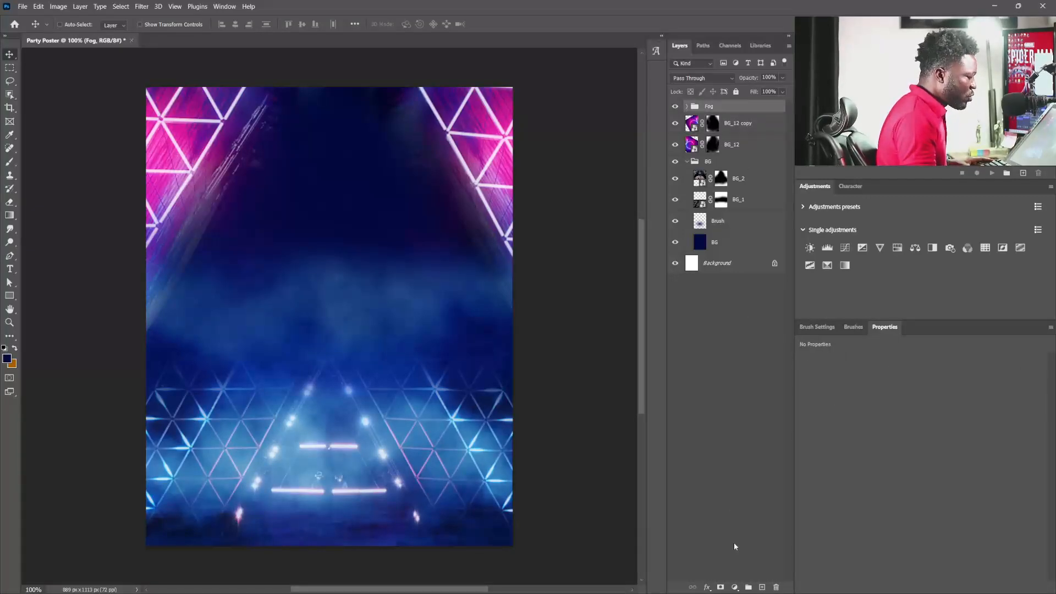
{"action": "left_click", "coordinate": [762, 588]}
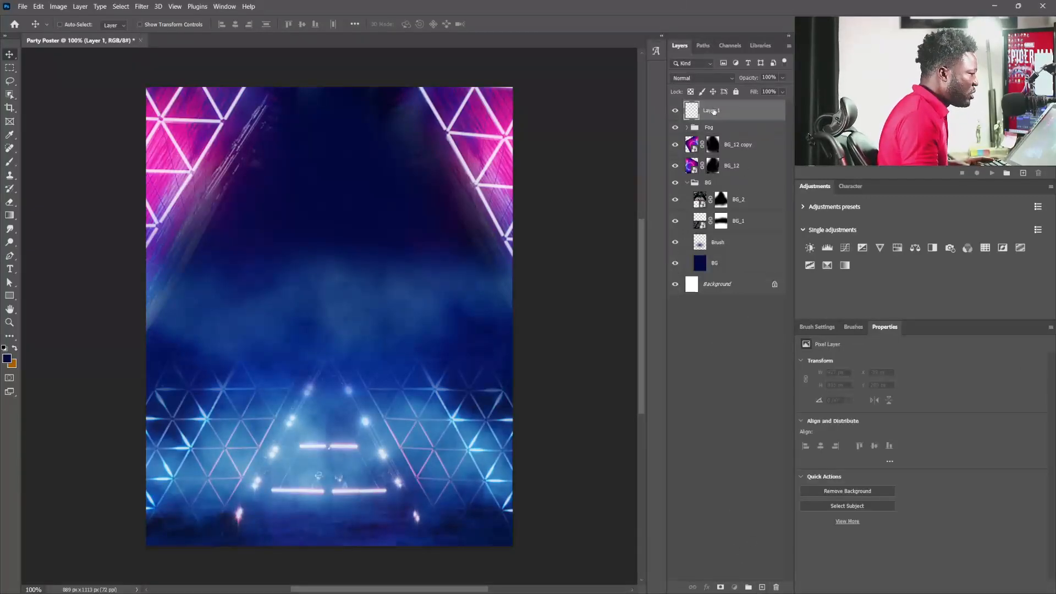
{"action": "type", "text": "dodge_Brush"}
{"action": "key", "text": "Return"}
- Paint a soft 300 px spot of pink sampled from the upper-right lights over the lower-right lights, and set dodge_Brush to Color Dodge
{"action": "key", "text": "b"}
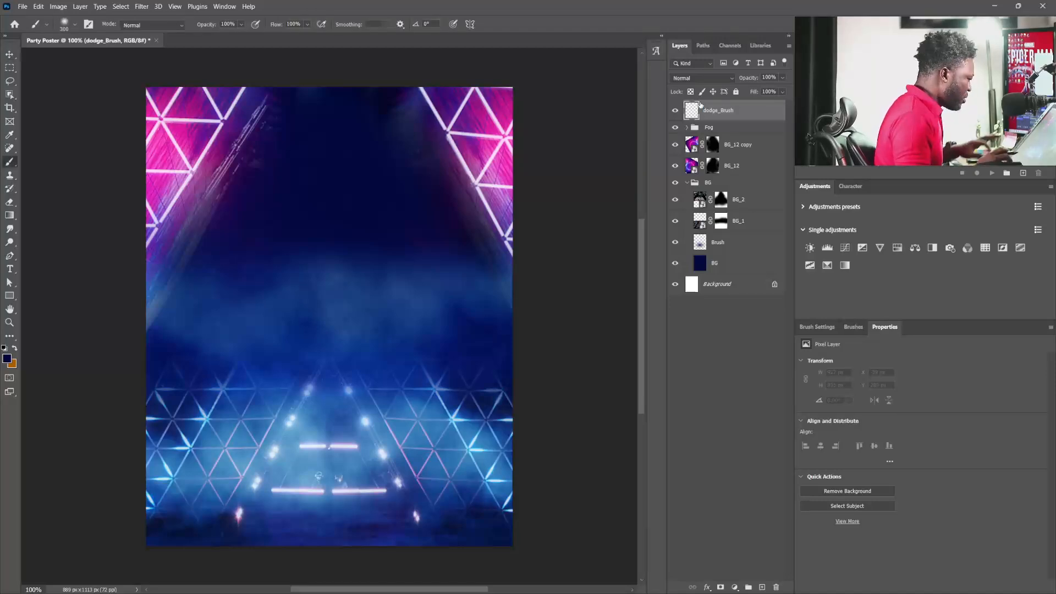
{"action": "left_click", "coordinate": [487, 127], "text": "alt"}
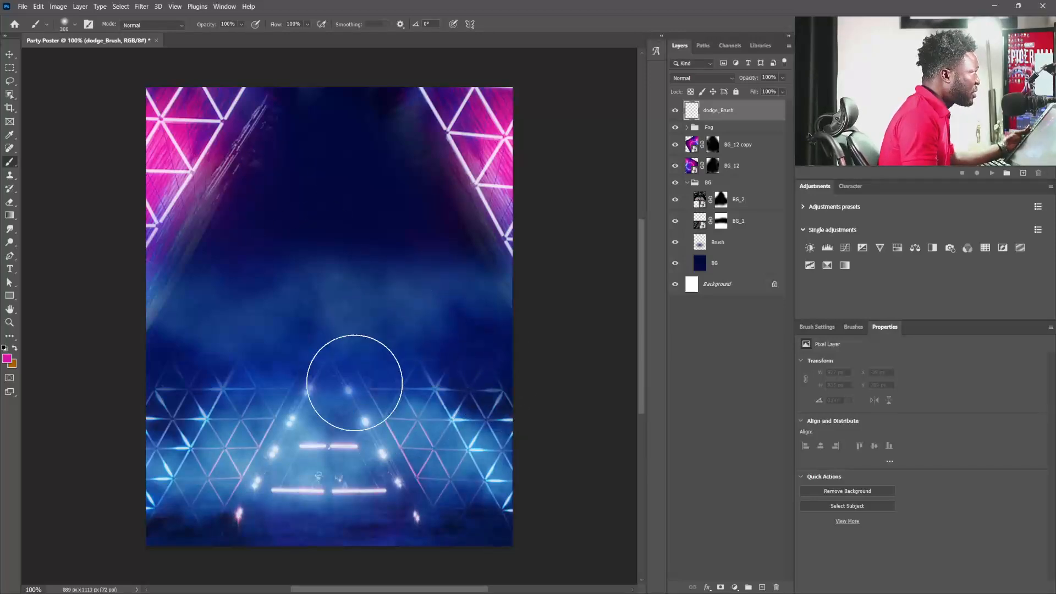
{"action": "mouse_move", "coordinate": [450, 419]}
{"action": "left_mouse_down"}
{"action": "mouse_move", "coordinate": [420, 401]}
{"action": "mouse_move", "coordinate": [435, 404]}
{"action": "left_mouse_up"}
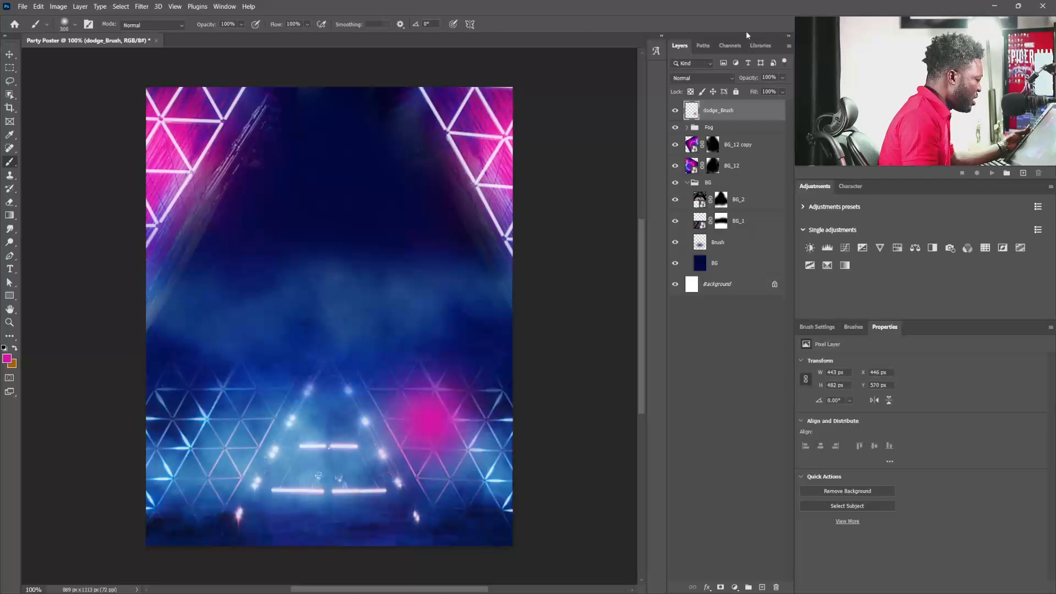
{"action": "left_click", "coordinate": [711, 78]}
{"action": "left_click", "coordinate": [695, 192]}
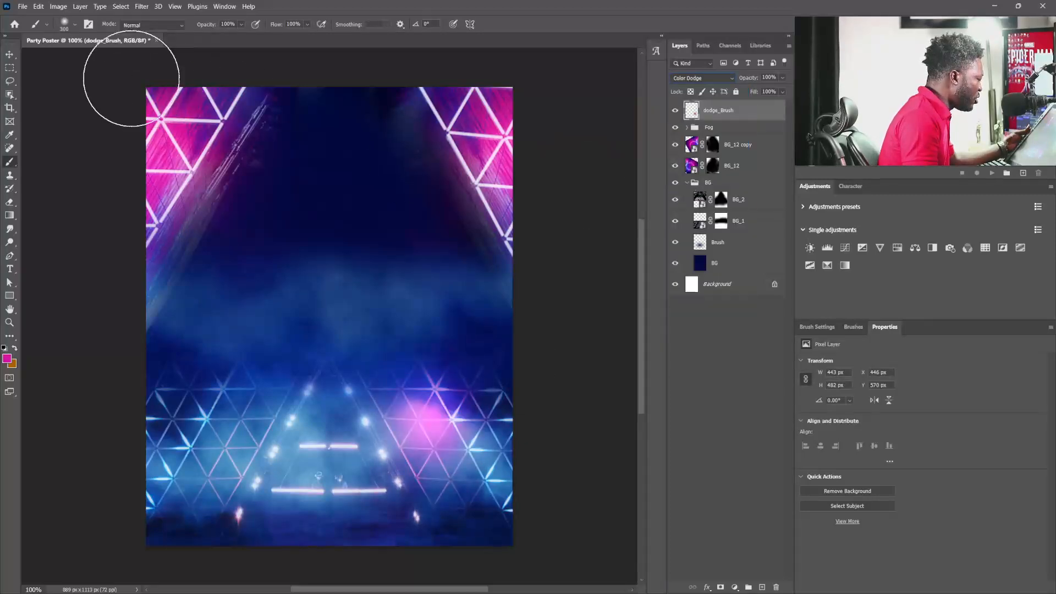
- Enlarge the dodge_Brush glow to about 937 x 1021 px and position it over the poster's lower-right lights
{"action": "left_click", "coordinate": [12, 55]}
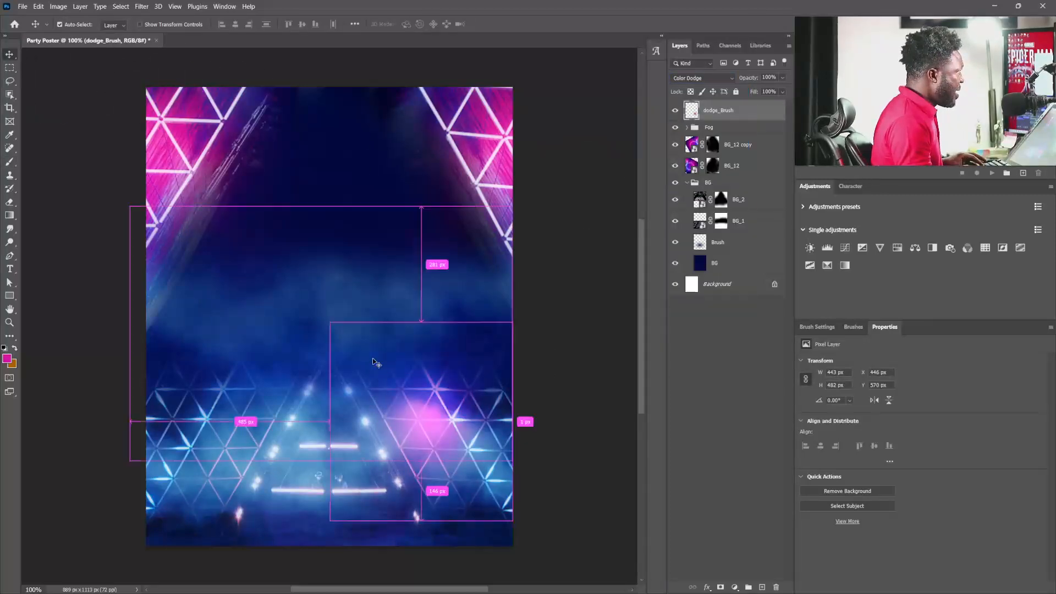
{"action": "key", "text": "ctrl+t"}
{"action": "left_click_drag", "start_coordinate": [513, 324], "coordinate": [612, 247]}
{"action": "left_click_drag", "start_coordinate": [521, 380], "coordinate": [503, 368]}
{"action": "left_click_drag", "start_coordinate": [507, 455], "coordinate": [527, 440]}
{"action": "key", "text": "Return"}
{"action": "left_click_drag", "start_coordinate": [476, 475], "coordinate": [477, 467]}
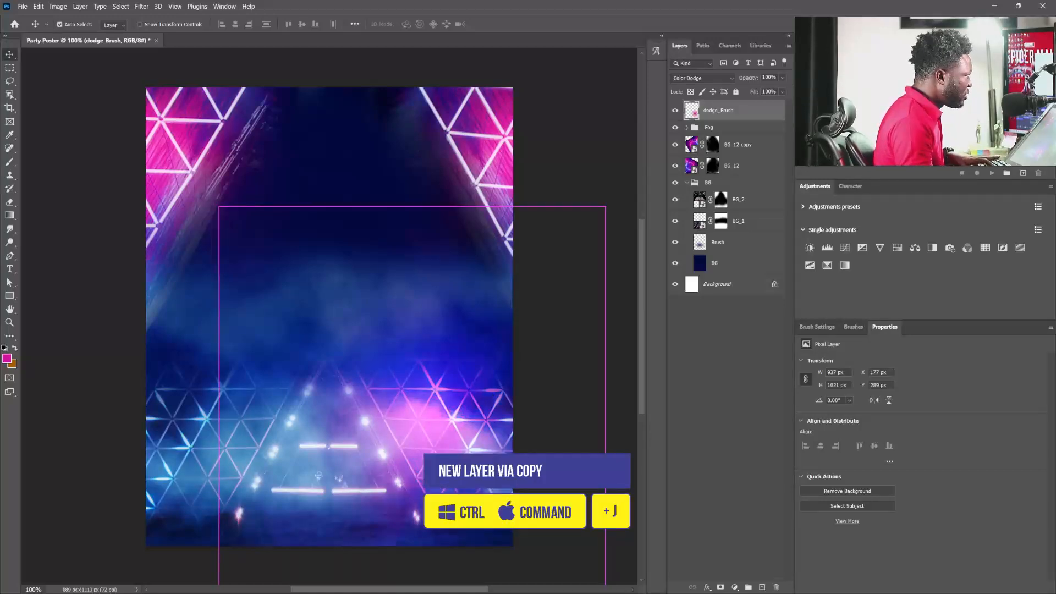
- Duplicate dodge_Brush, move the copy over the lower-left lights, and reduce both glow layers to 60% opacity
{"action": "key", "text": "ctrl+j"}
{"action": "mouse_move", "coordinate": [534, 452]}
{"action": "left_mouse_down"}
{"action": "mouse_move", "coordinate": [212, 450]}
{"action": "mouse_move", "coordinate": [292, 462]}
{"action": "left_mouse_up"}
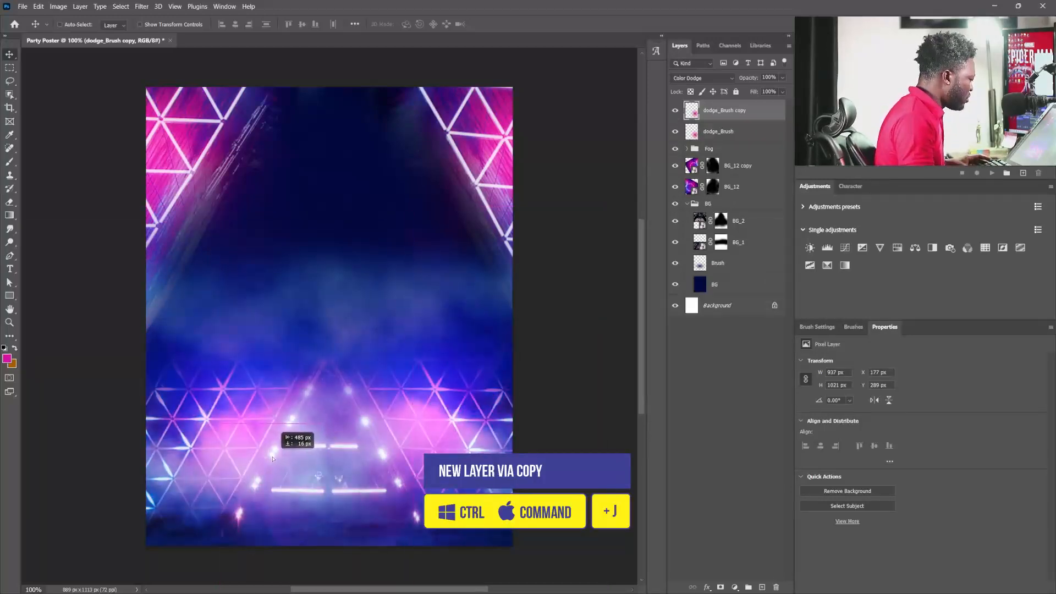
{"action": "left_click", "coordinate": [709, 133], "text": "shift"}
{"action": "left_click_drag", "start_coordinate": [786, 92], "coordinate": [768, 91]}
{"action": "left_click", "coordinate": [376, 230]}
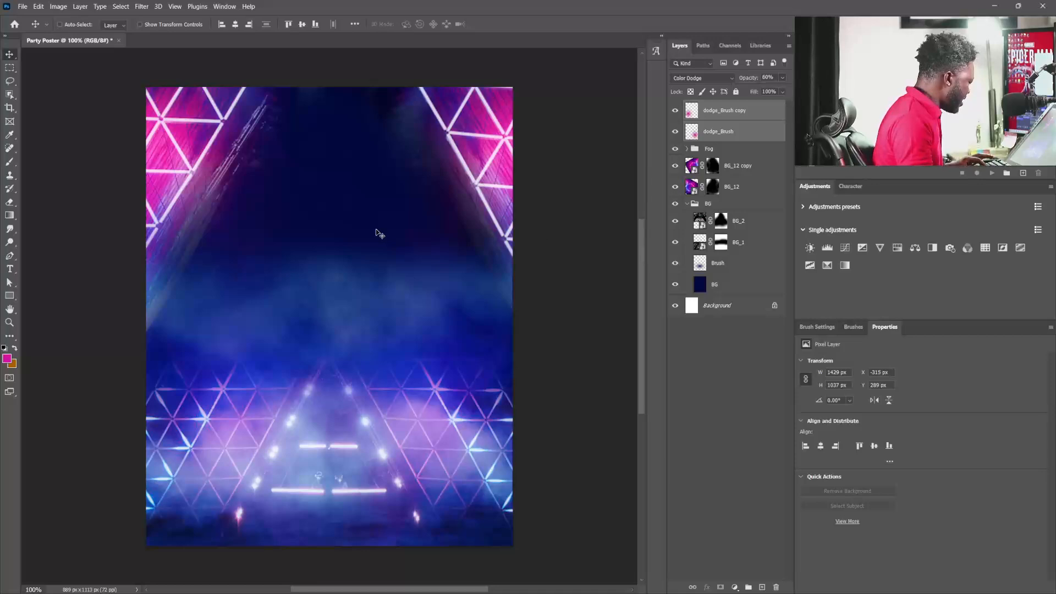
- Add a Color Balance adjustment above the glows with midtones at +20 red, -25 magenta and -6 yellow
{"action": "left_click", "coordinate": [915, 248]}
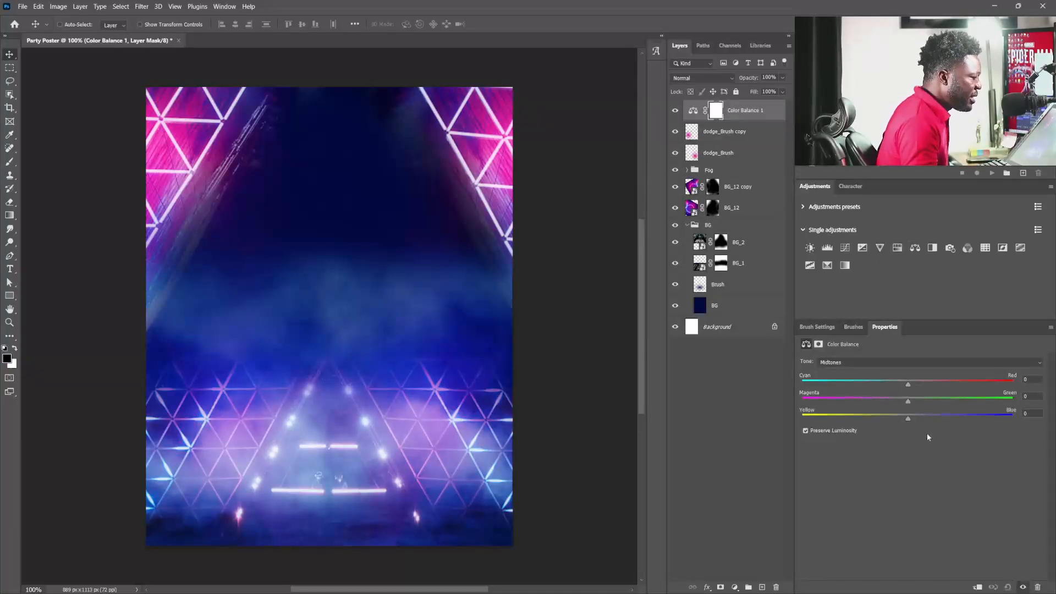
{"action": "left_click_drag", "start_coordinate": [874, 400], "coordinate": [877, 401]}
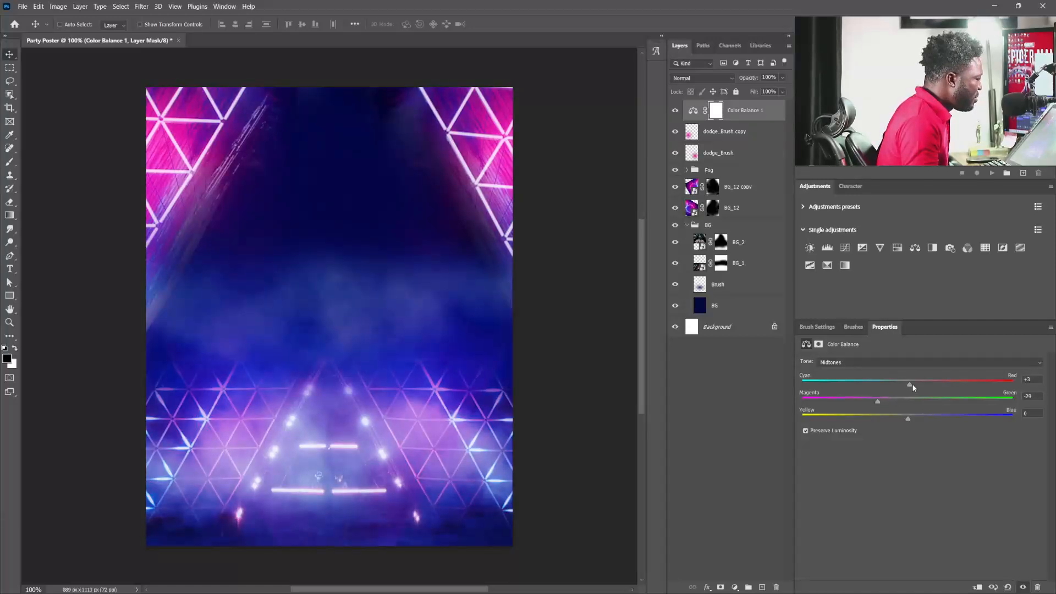
{"action": "left_click_drag", "start_coordinate": [935, 384], "coordinate": [881, 401]}
{"action": "left_click_drag", "start_coordinate": [909, 419], "coordinate": [903, 418]}
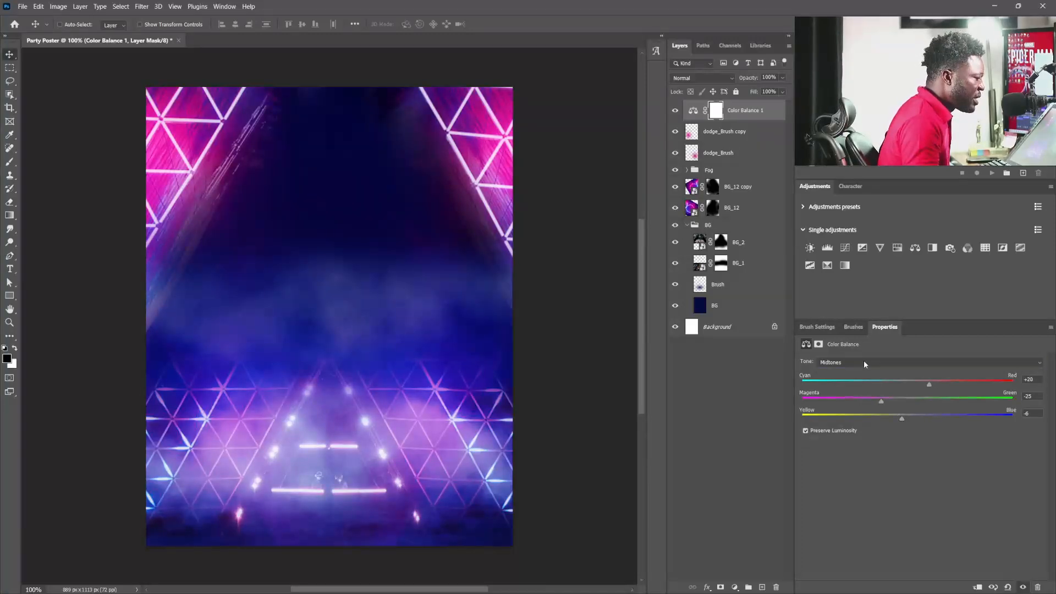
- Set the Color Balance highlights to +12 red and -38 magenta
{"action": "left_click", "coordinate": [863, 363]}
{"action": "left_click", "coordinate": [901, 392]}
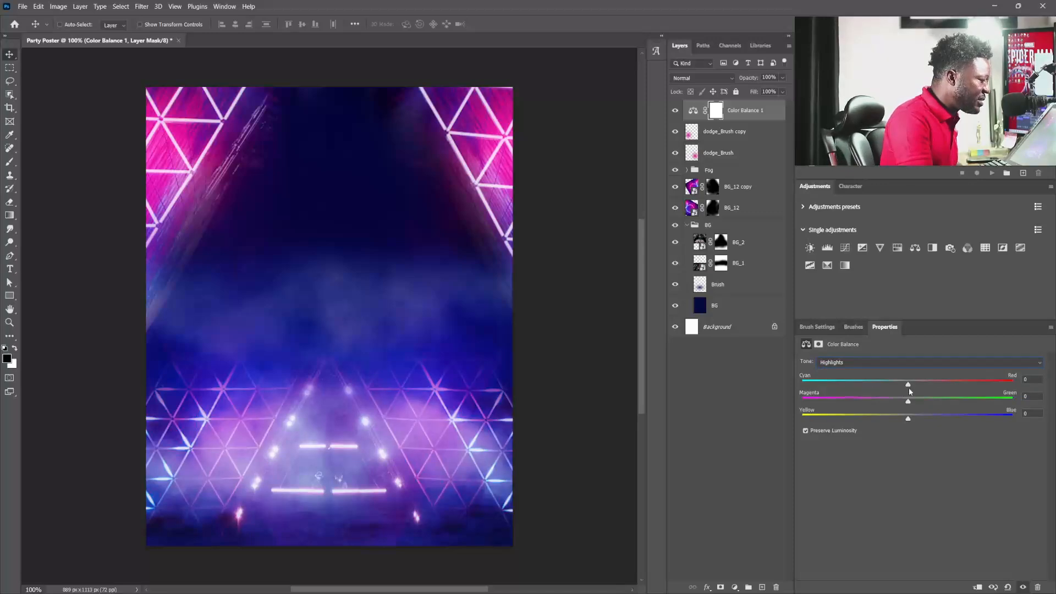
{"action": "left_click_drag", "start_coordinate": [909, 400], "coordinate": [922, 381]}
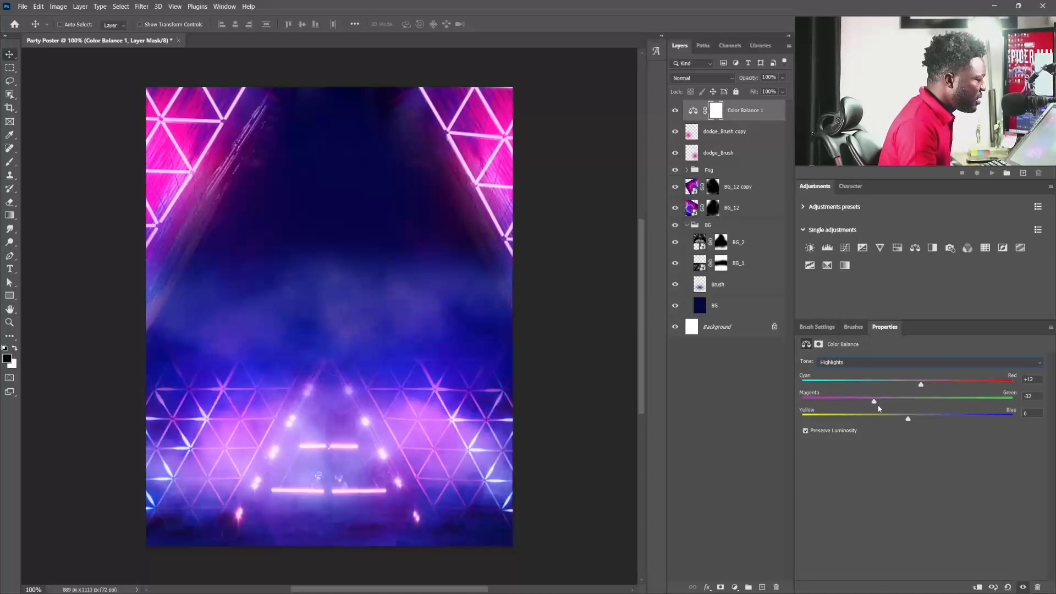
{"action": "left_click_drag", "start_coordinate": [875, 403], "coordinate": [871, 404]}
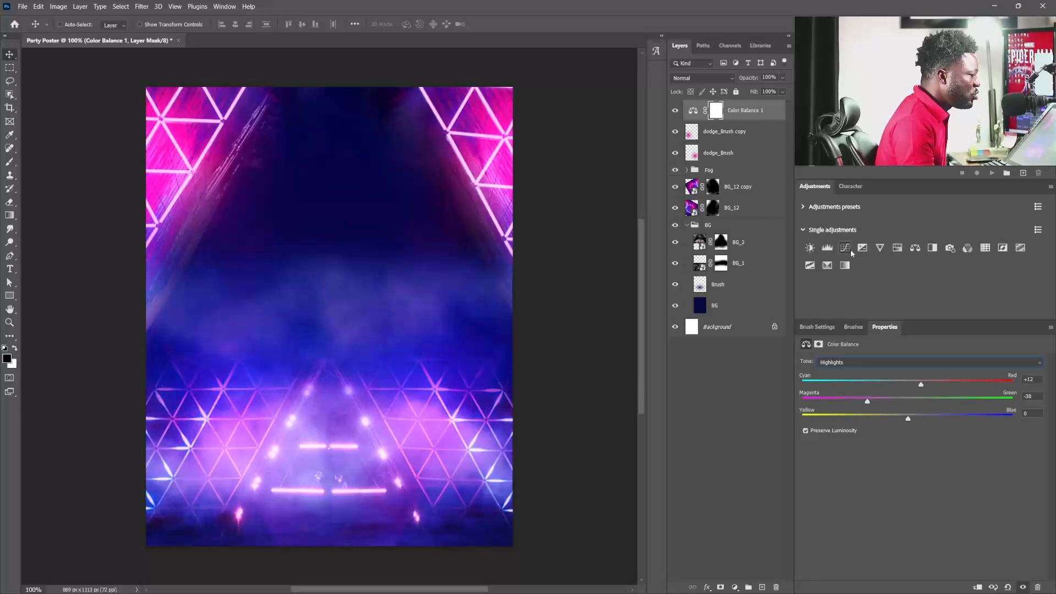
- Add a Hue/Saturation adjustment above Color Balance and lower the saturation to -18
{"action": "left_click", "coordinate": [896, 249]}
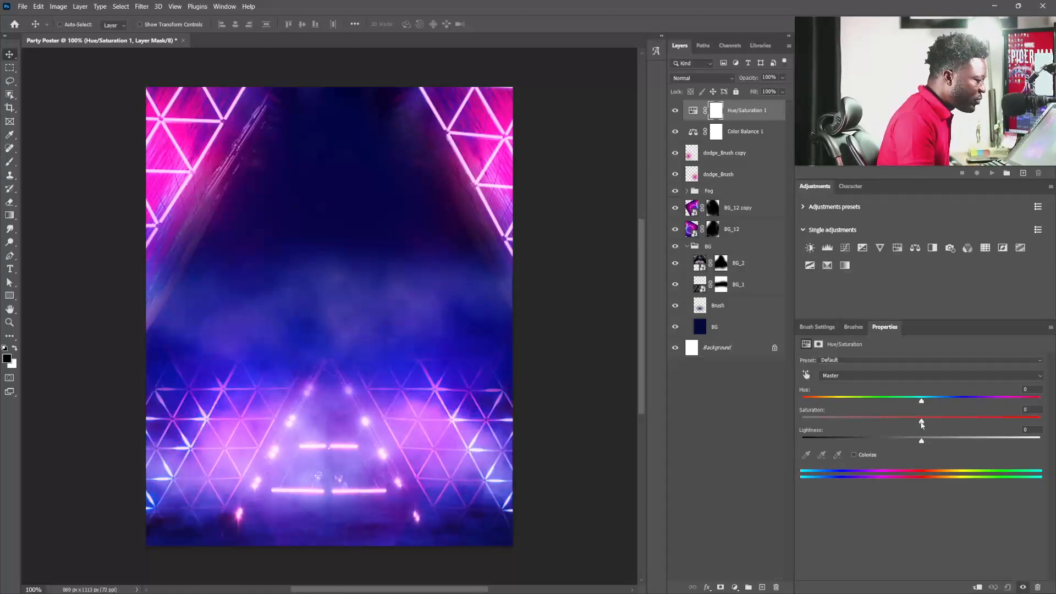
{"action": "left_click_drag", "start_coordinate": [922, 425], "coordinate": [903, 425]}
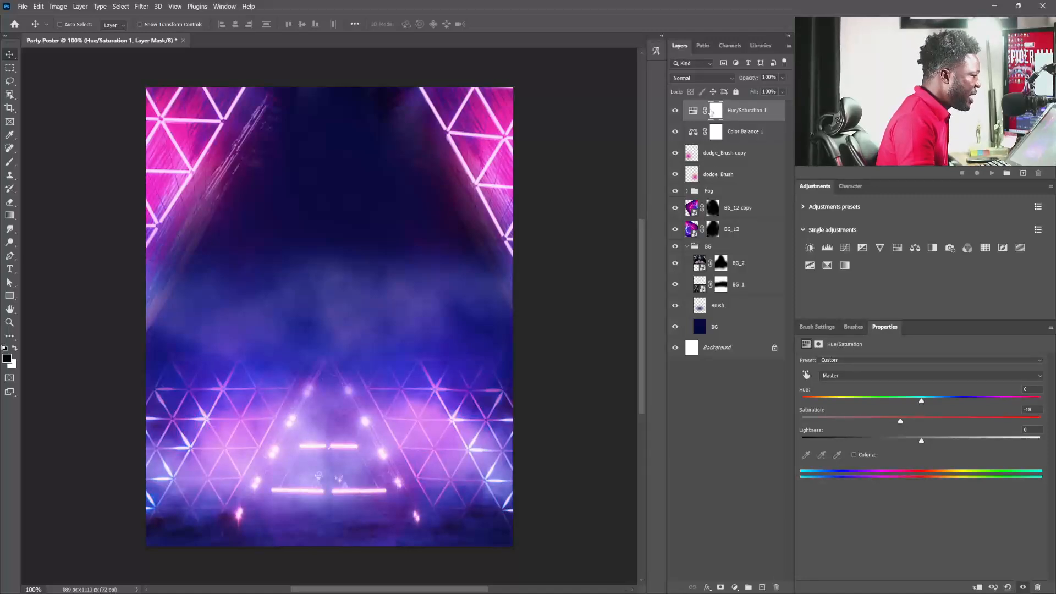
{"action": "left_click", "coordinate": [693, 111]}
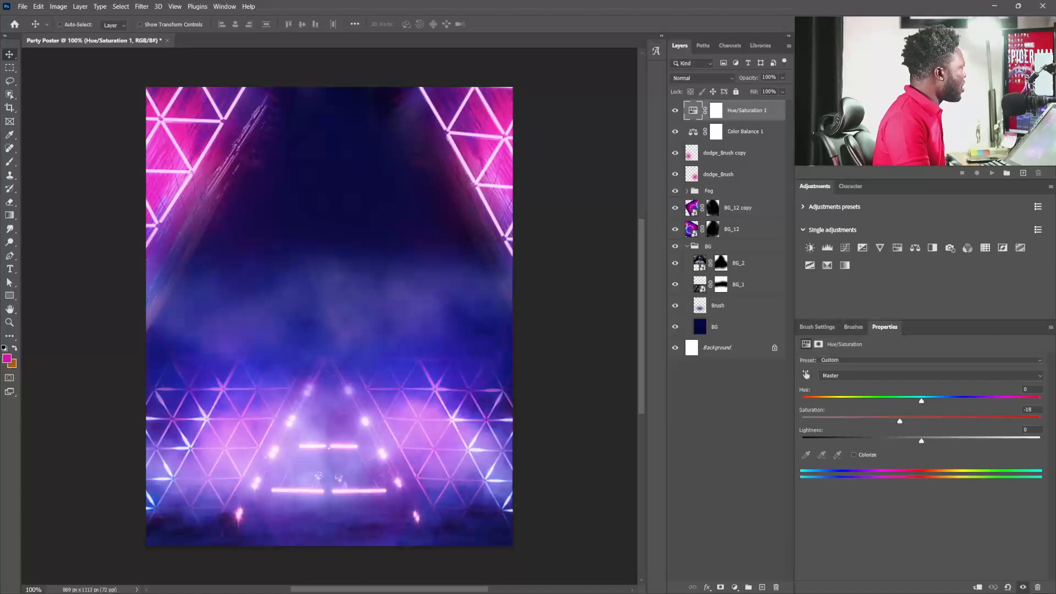
- Place Burna.png above the adjustments, scale it to about 313 x 783 px, and position it left of the poster's lower centre
{"action": "left_click_drag", "start_coordinate": [293, 88], "coordinate": [337, 472]}
{"action": "left_click_drag", "start_coordinate": [390, 269], "coordinate": [342, 361]}
{"action": "left_click_drag", "start_coordinate": [435, 188], "coordinate": [408, 228]}
{"action": "left_click_drag", "start_coordinate": [335, 352], "coordinate": [334, 373]}
{"action": "key", "text": "Return"}
- Place ed.png in front of Burna at about 15.4%, right of him, and enlarge both artists slightly while shifting them lower
{"action": "left_click_drag", "start_coordinate": [249, 29], "coordinate": [424, 329]}
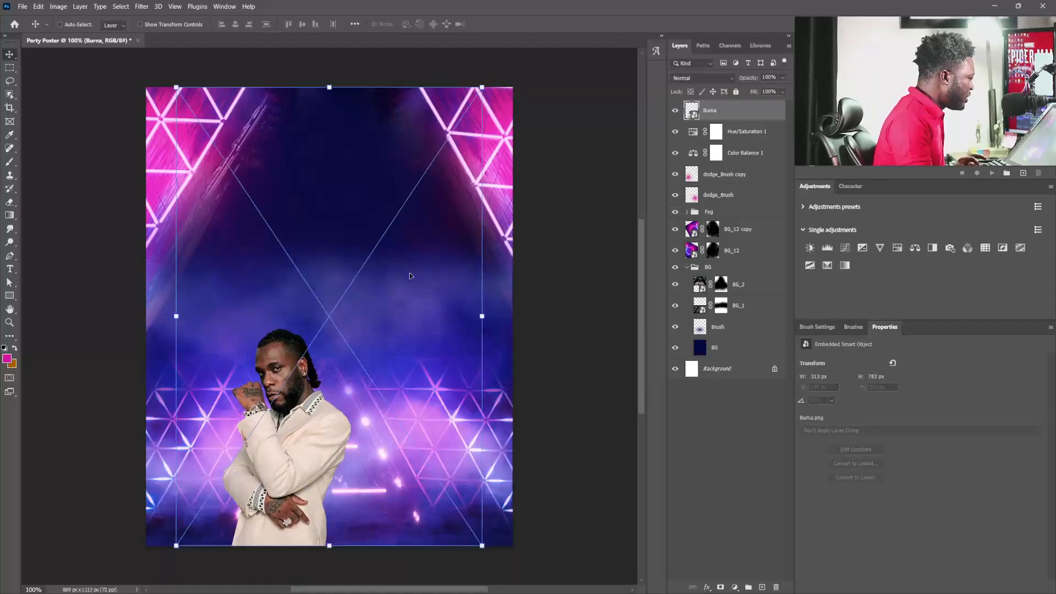
{"action": "left_click_drag", "start_coordinate": [510, 160], "coordinate": [455, 251]}
{"action": "left_click_drag", "start_coordinate": [388, 352], "coordinate": [394, 390]}
{"action": "left_click_drag", "start_coordinate": [463, 269], "coordinate": [460, 270]}
{"action": "left_click_drag", "start_coordinate": [349, 388], "coordinate": [375, 405]}
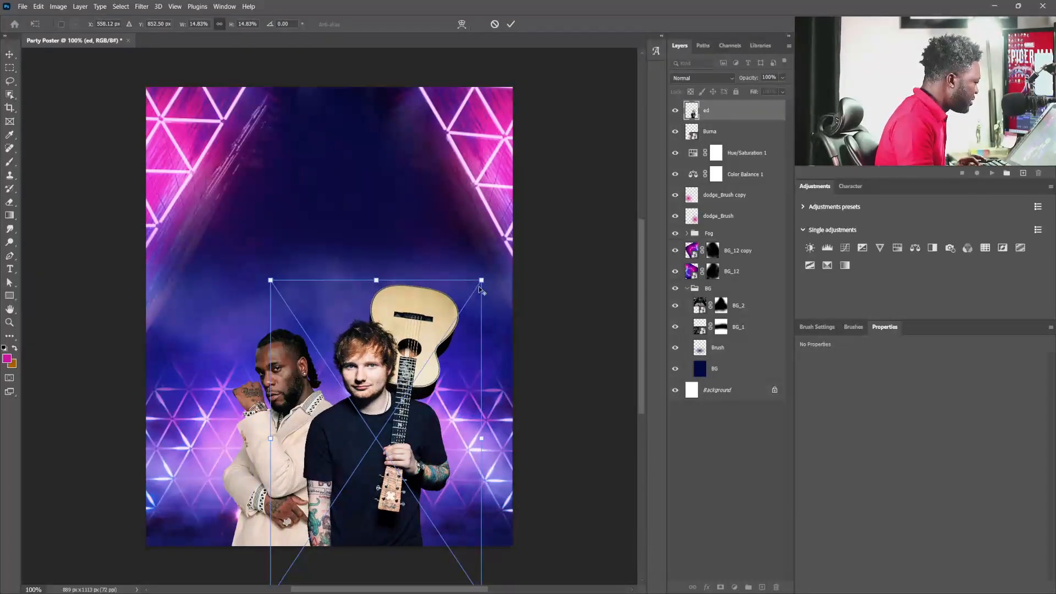
{"action": "left_click_drag", "start_coordinate": [482, 280], "coordinate": [489, 273]}
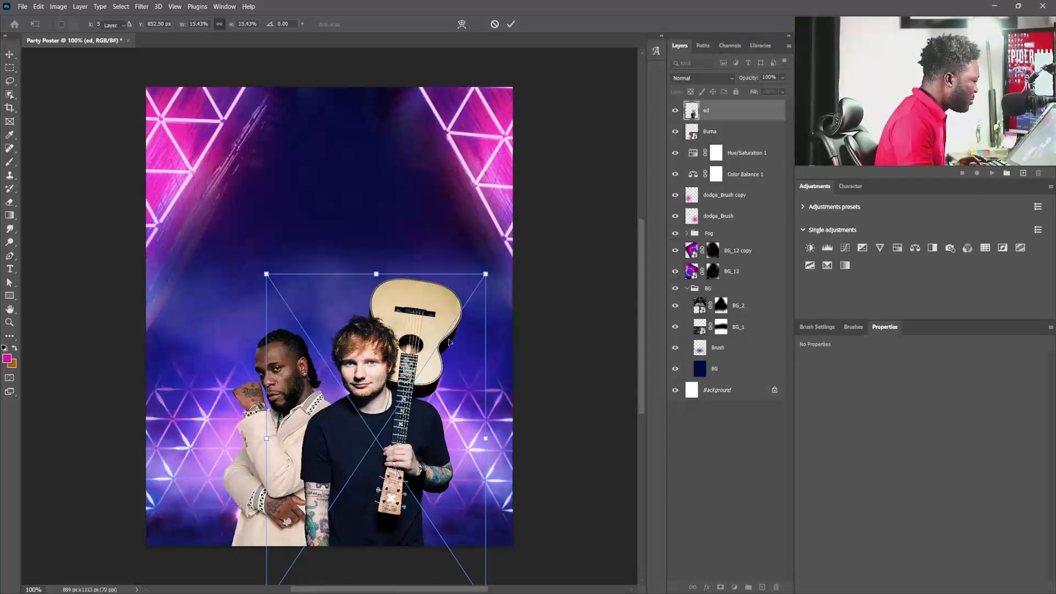
{"action": "key", "text": "Return"}
{"action": "left_click", "coordinate": [715, 136], "text": "shift"}
{"action": "mouse_move", "coordinate": [433, 387]}
{"action": "left_mouse_down"}
{"action": "mouse_move", "coordinate": [433, 424]}
{"action": "mouse_move", "coordinate": [432, 399]}
{"action": "left_mouse_up"}
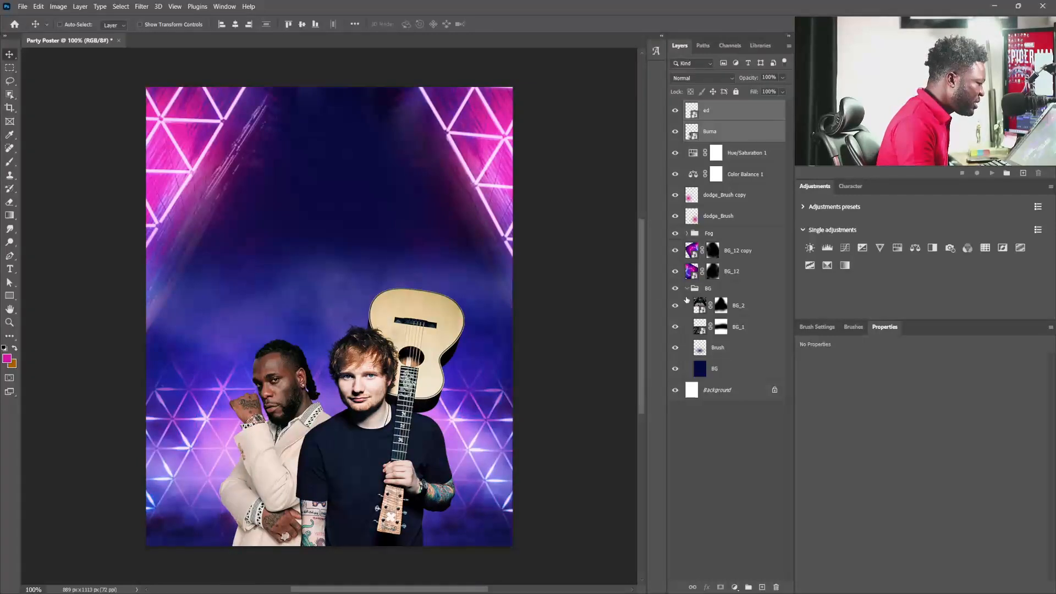
- Reduce the opacity of the BG_1 layer in the BG group to 50%
{"action": "left_click", "coordinate": [737, 327]}
{"action": "left_click", "coordinate": [782, 78]}
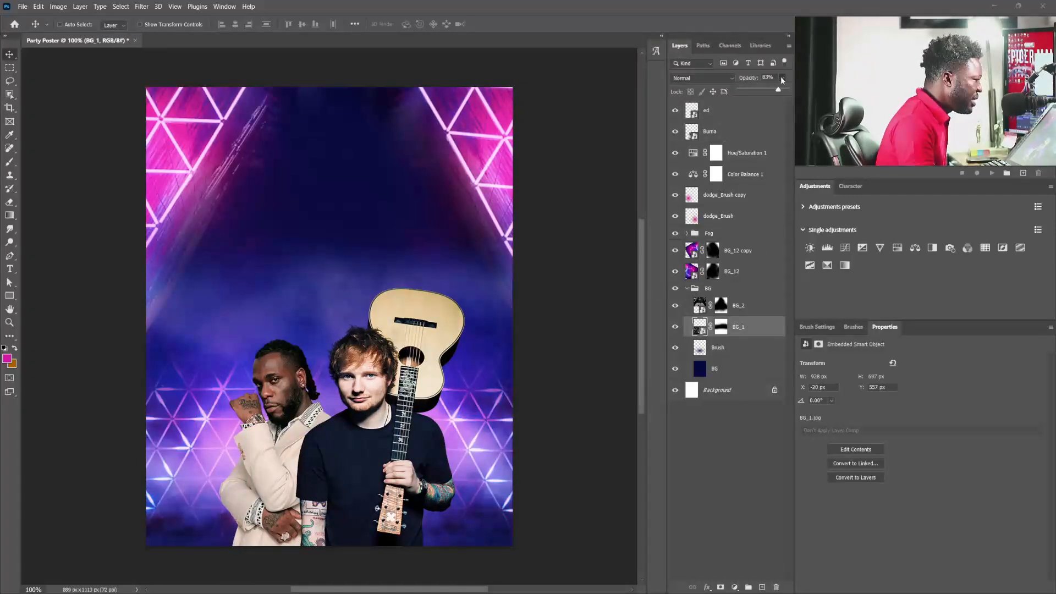
{"action": "left_click_drag", "start_coordinate": [780, 93], "coordinate": [764, 92]}
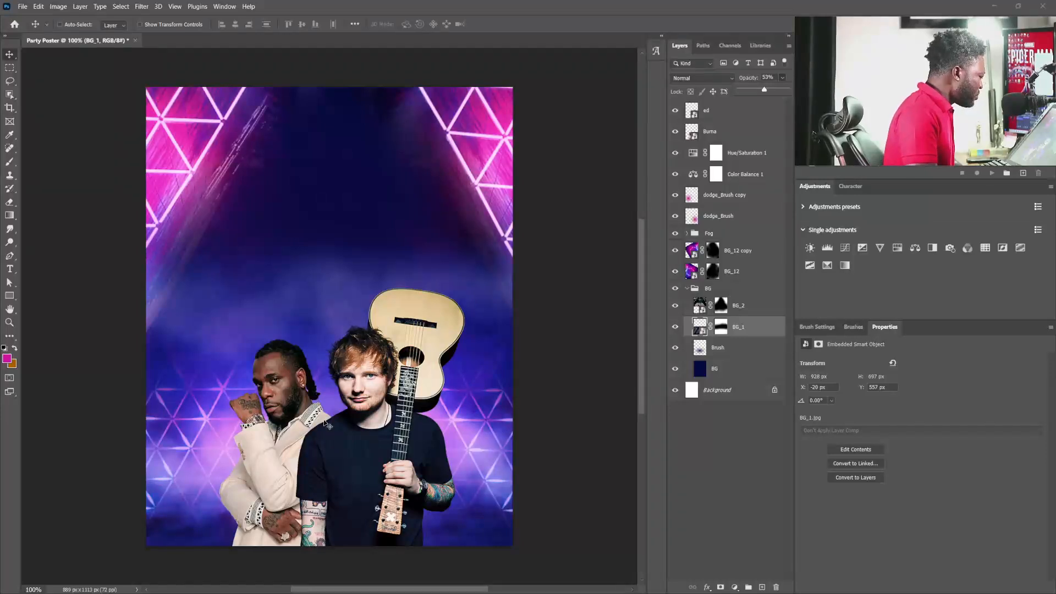
{"action": "left_click", "coordinate": [374, 395]}
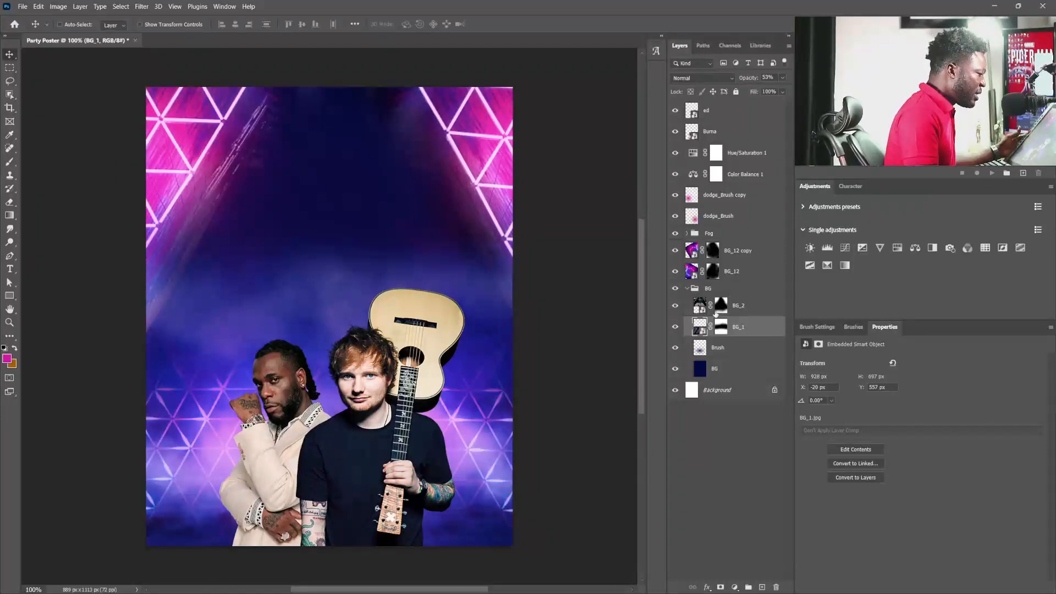
{"action": "left_click", "coordinate": [749, 78]}
{"action": "type", "text": "50"}
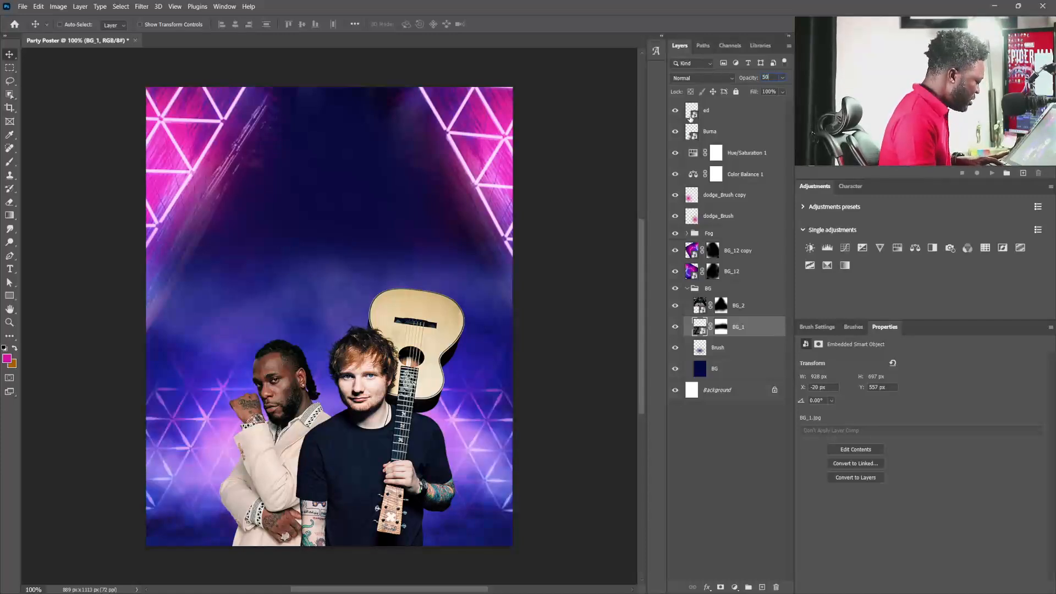
{"action": "key", "text": "Return"}
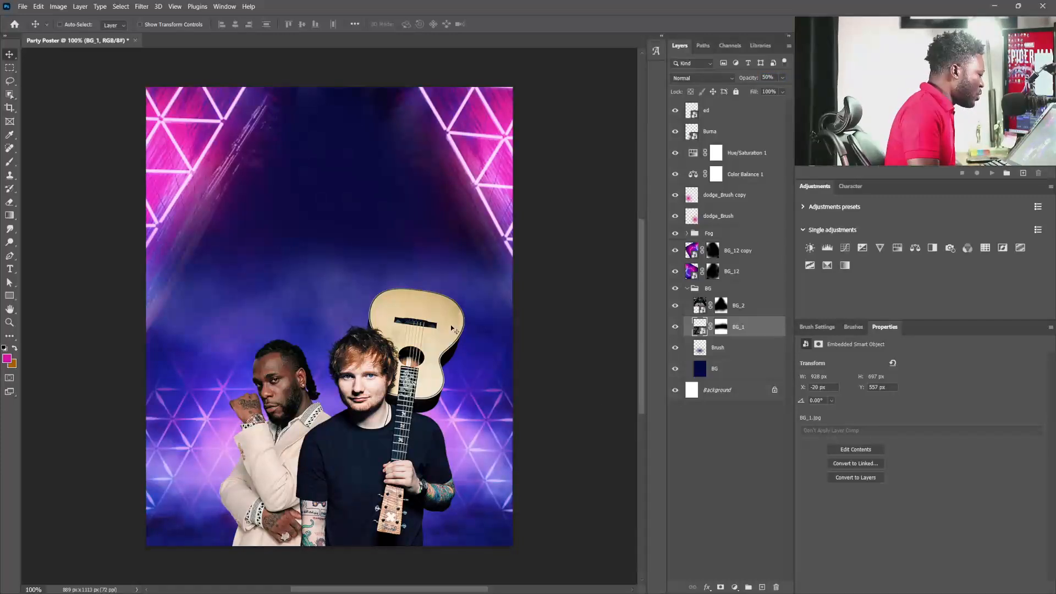
{"action": "left_click", "coordinate": [735, 131]}
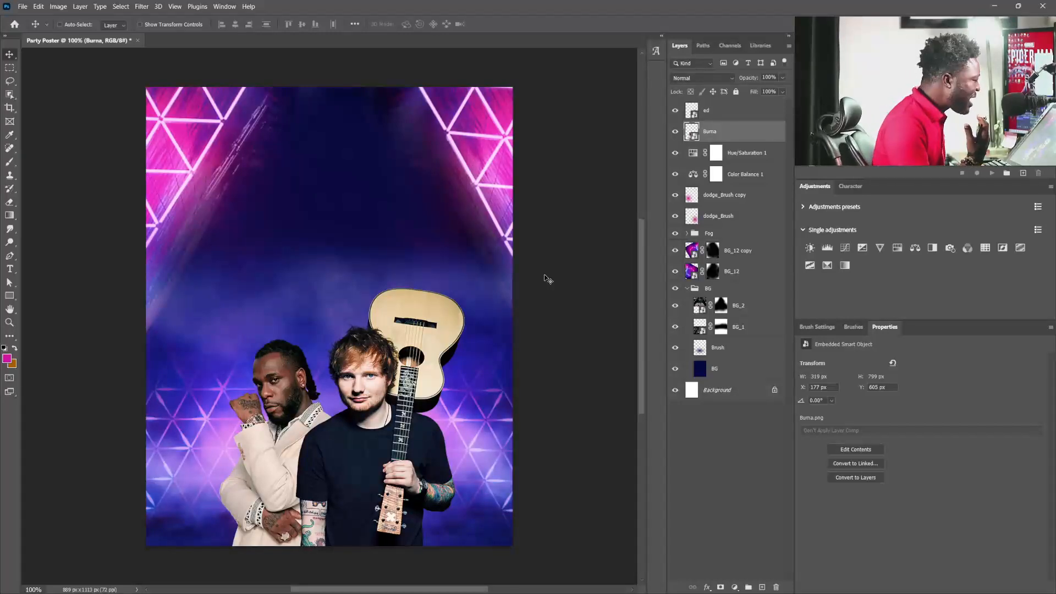
{"action": "right_click", "coordinate": [720, 132]}
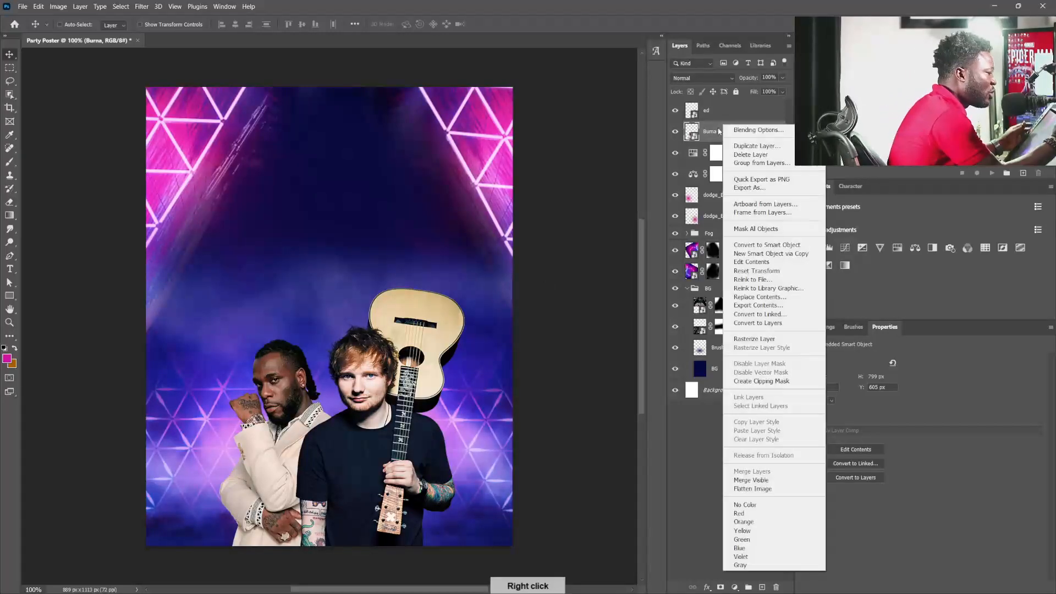
{"action": "left_click", "coordinate": [719, 122]}
- Add a Curves adjustment clipped to the ed layer and lower its shadow point to input 65, output 54
{"action": "left_click", "coordinate": [721, 112]}
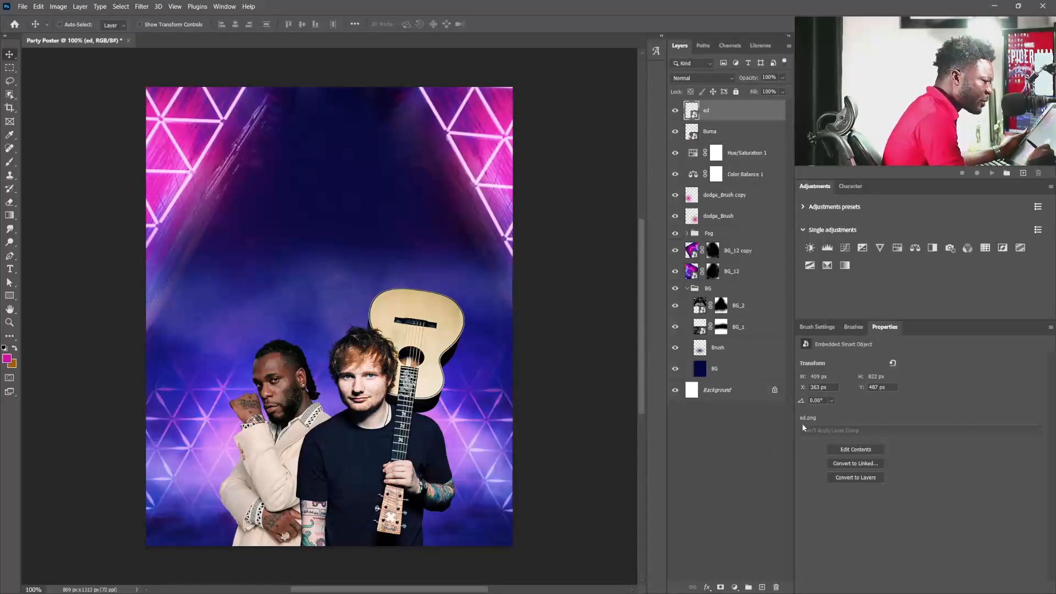
{"action": "left_click", "coordinate": [845, 248]}
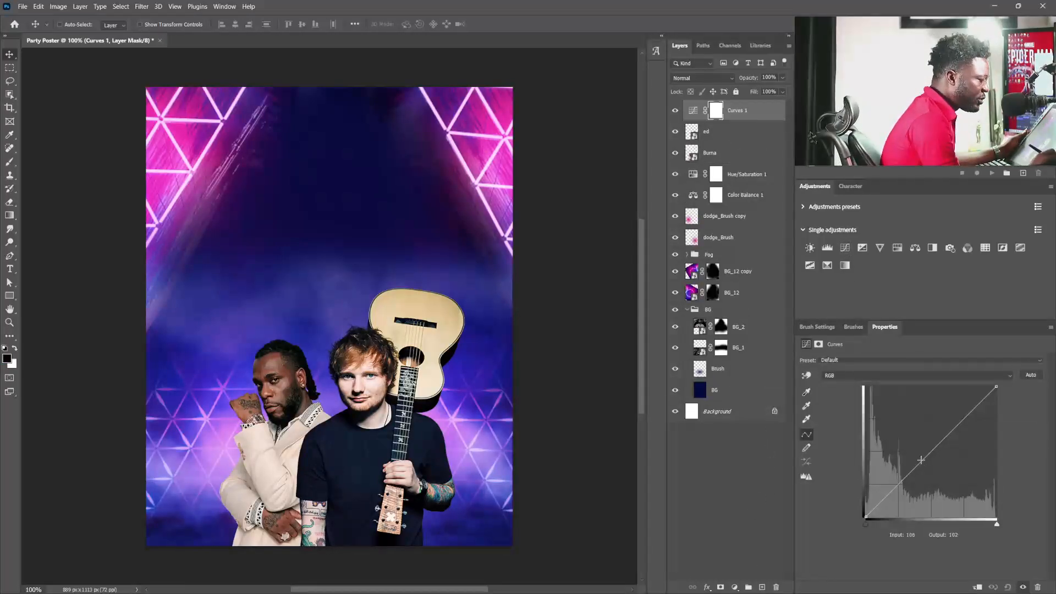
{"action": "left_click_drag", "start_coordinate": [898, 486], "coordinate": [899, 488]}
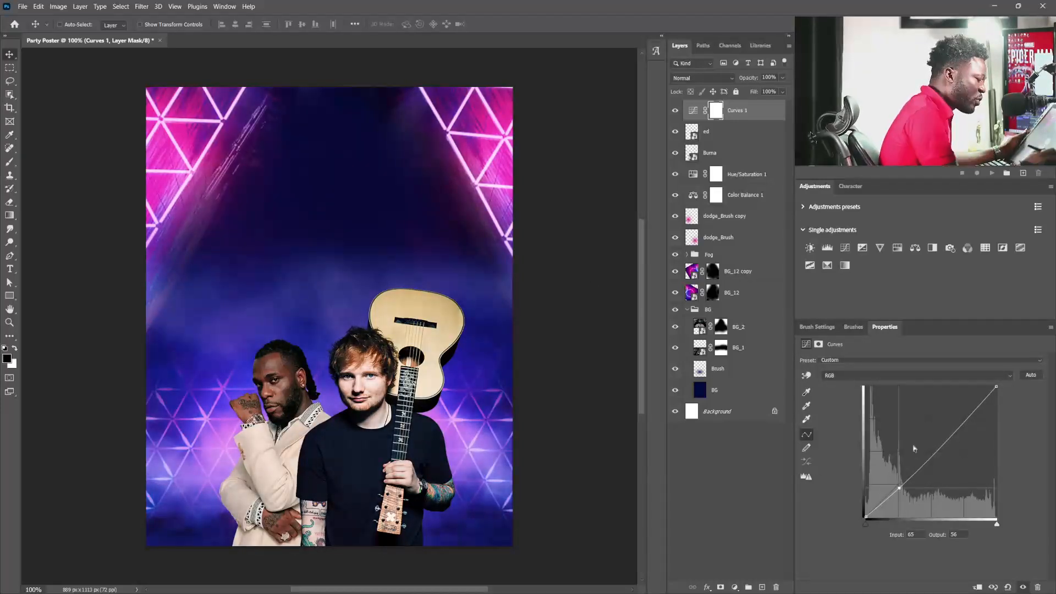
{"action": "left_click", "coordinate": [977, 588]}
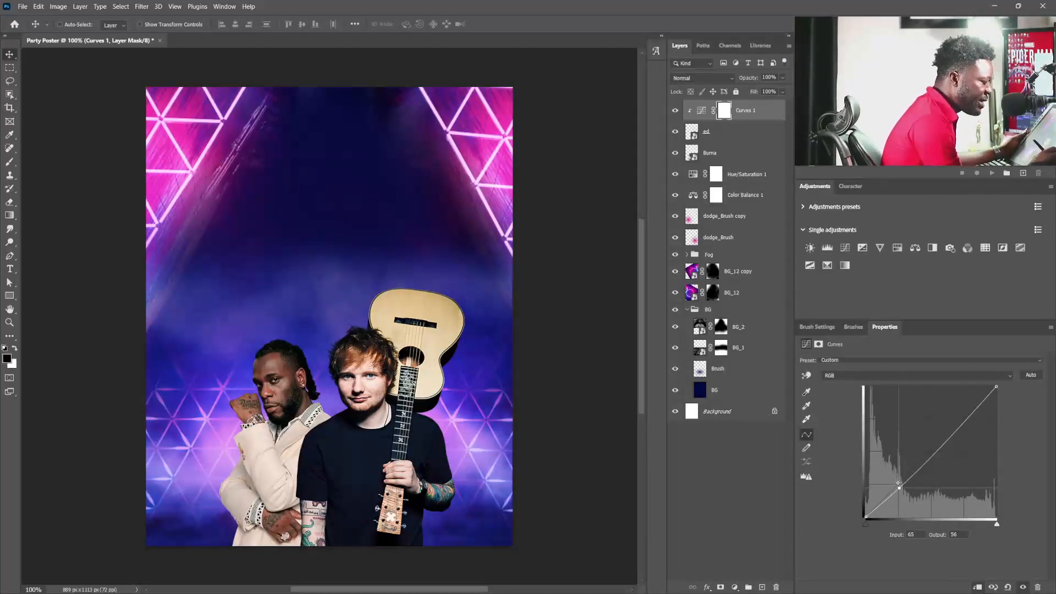
{"action": "left_click_drag", "start_coordinate": [900, 488], "coordinate": [901, 489]}
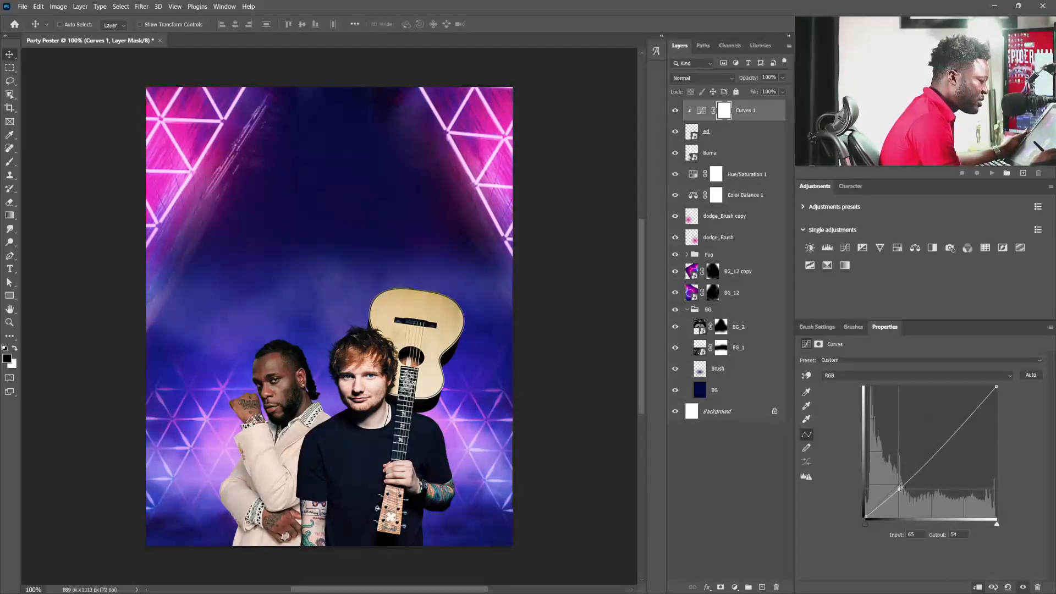
- Shape the clipped curve into an S by deepening the shadows slightly and raising the highlights to input 161, output 169, and compare before and after
{"action": "left_click", "coordinate": [947, 436]}
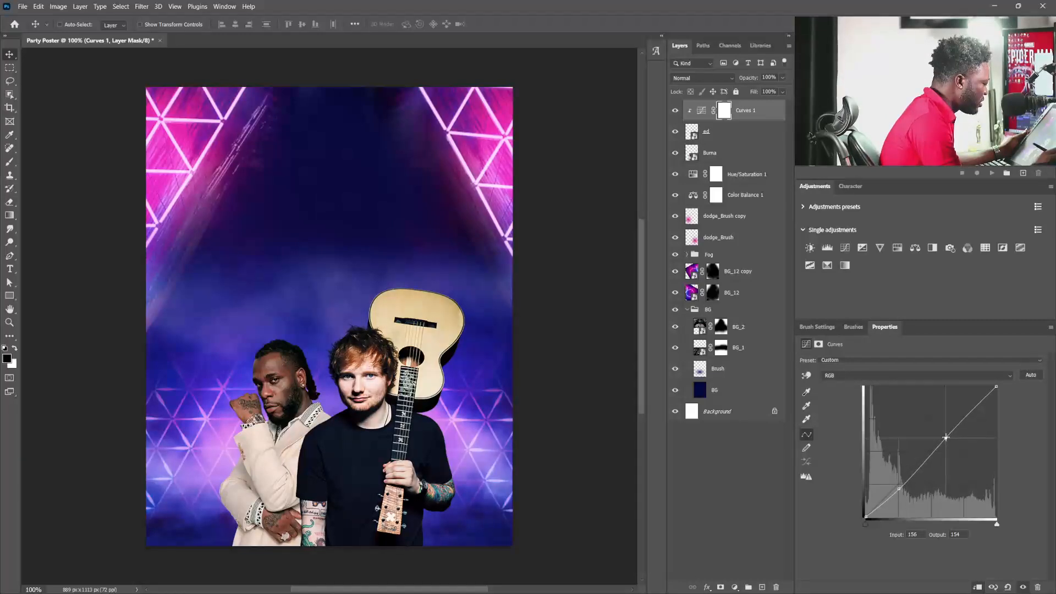
{"action": "left_click_drag", "start_coordinate": [947, 437], "coordinate": [946, 436]}
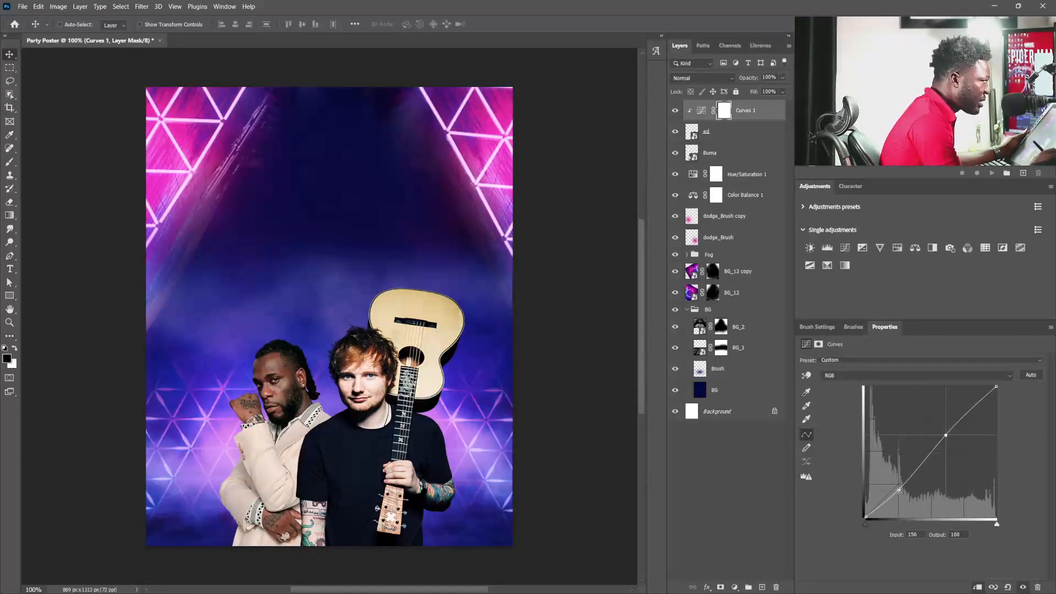
{"action": "left_click_drag", "start_coordinate": [901, 489], "coordinate": [900, 491]}
{"action": "left_click_drag", "start_coordinate": [944, 439], "coordinate": [950, 429]}
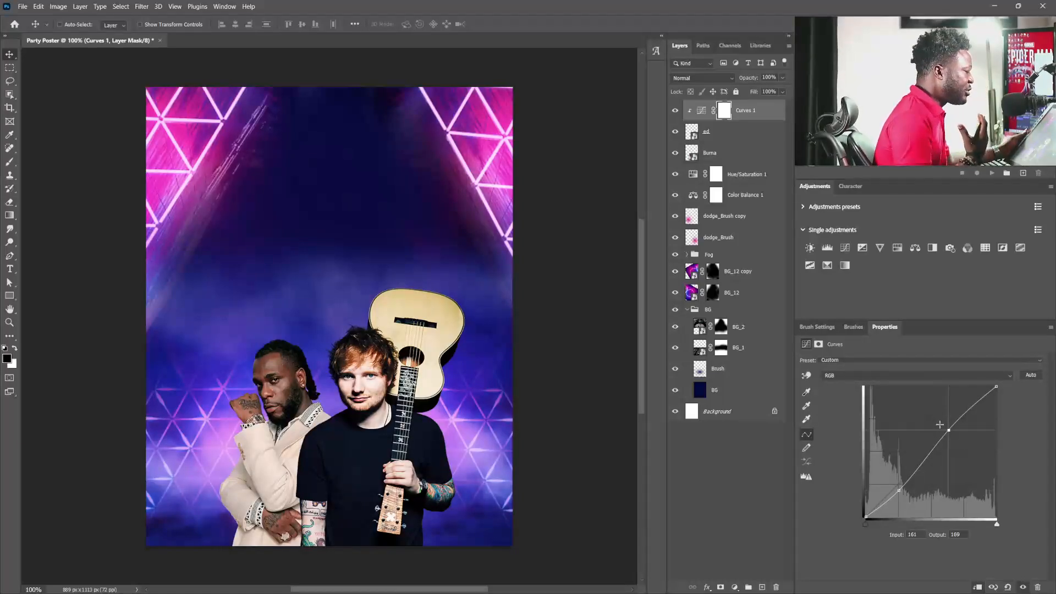
{"action": "left_click", "coordinate": [676, 111]}
{"action": "left_click", "coordinate": [678, 109]}
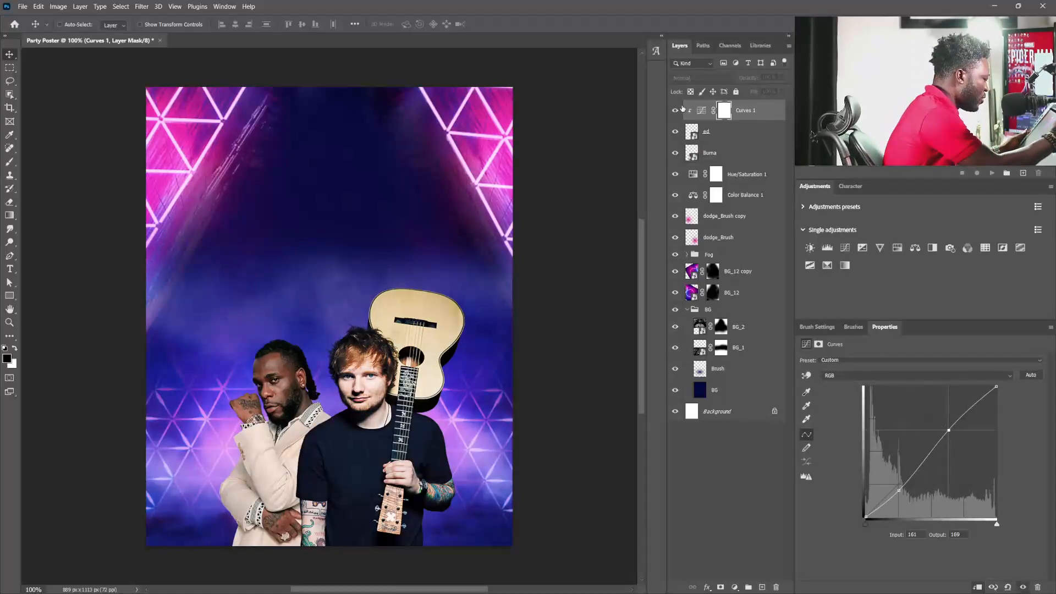
- Add a clipped Levels adjustment directly above the ed layer with midtones at 0.92 and output levels of 2 and 234
{"action": "left_click", "coordinate": [713, 132]}
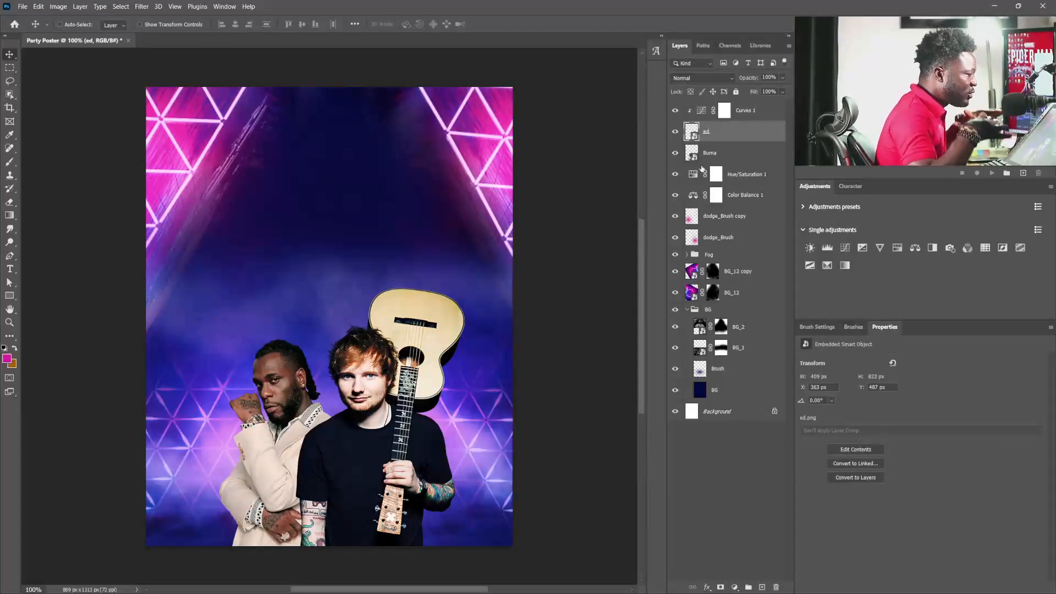
{"action": "left_click", "coordinate": [828, 249]}
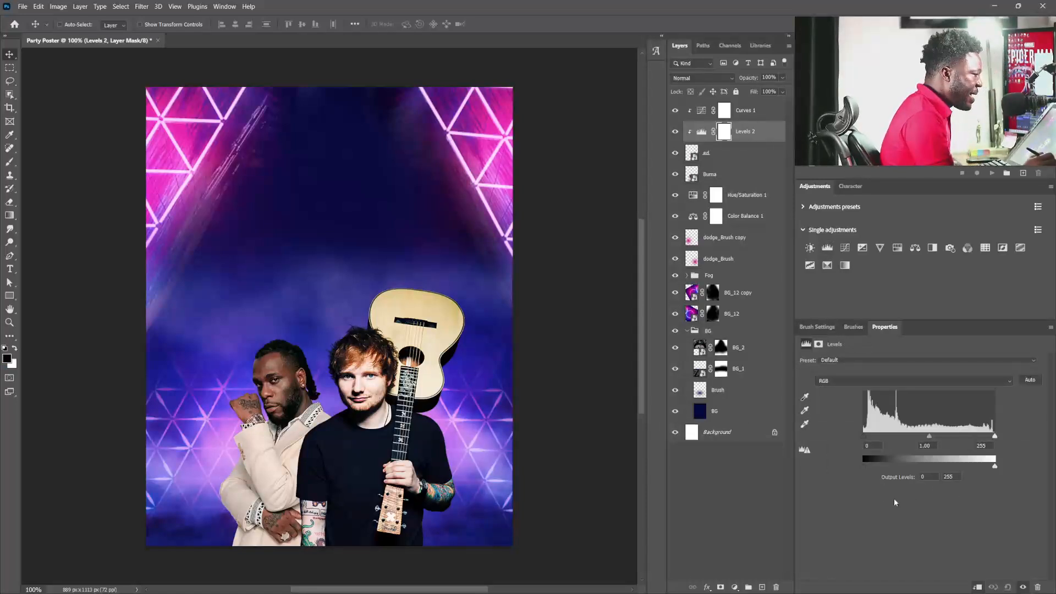
{"action": "left_click_drag", "start_coordinate": [930, 438], "coordinate": [938, 439]}
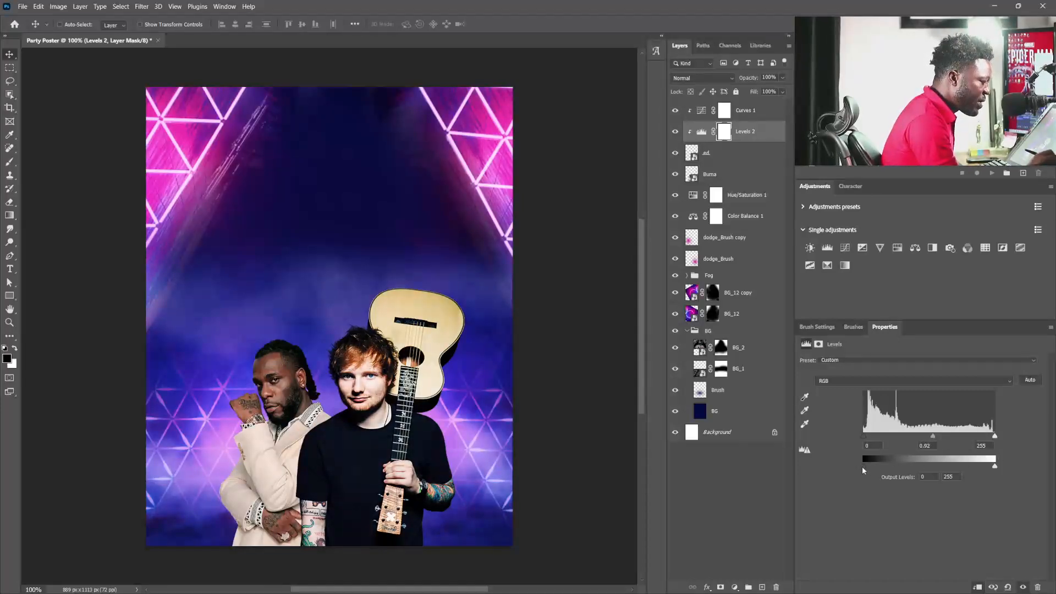
{"action": "left_click_drag", "start_coordinate": [864, 466], "coordinate": [864, 466]}
{"action": "left_click_drag", "start_coordinate": [994, 467], "coordinate": [985, 468]}
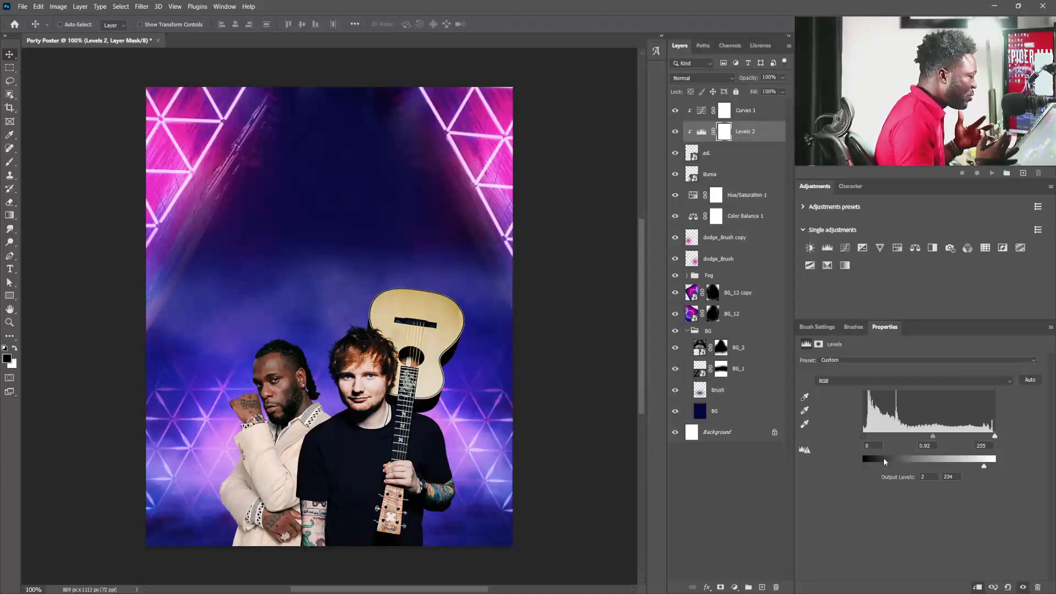
- Invert the Levels 2 mask to black and paint white with a small soft brush over ed's face, neck, hand and arms, sparing eyes and mouth
{"action": "left_click", "coordinate": [724, 131]}
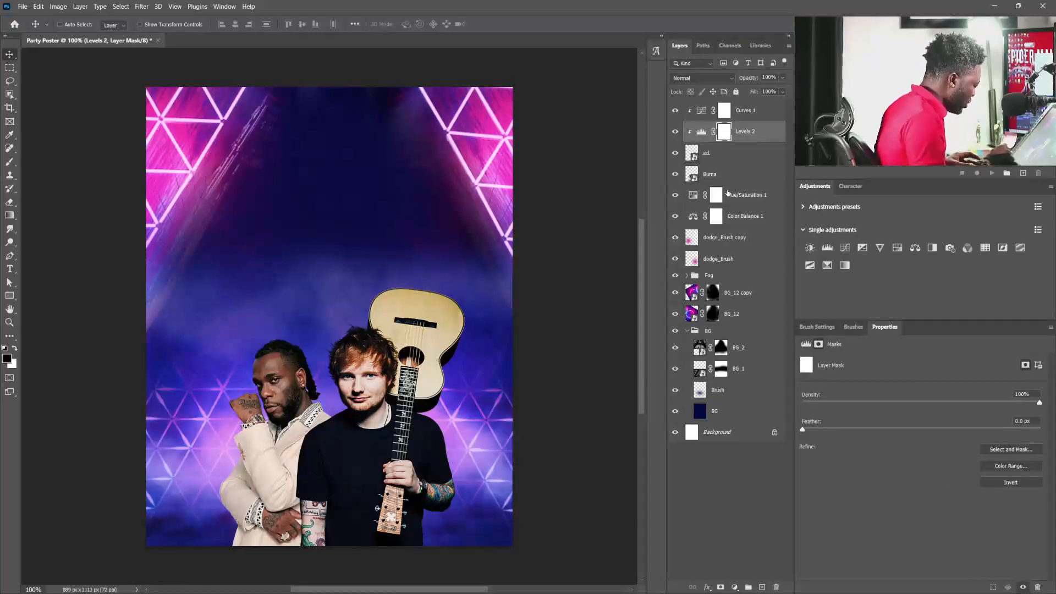
{"action": "key", "text": "ctrl+i"}
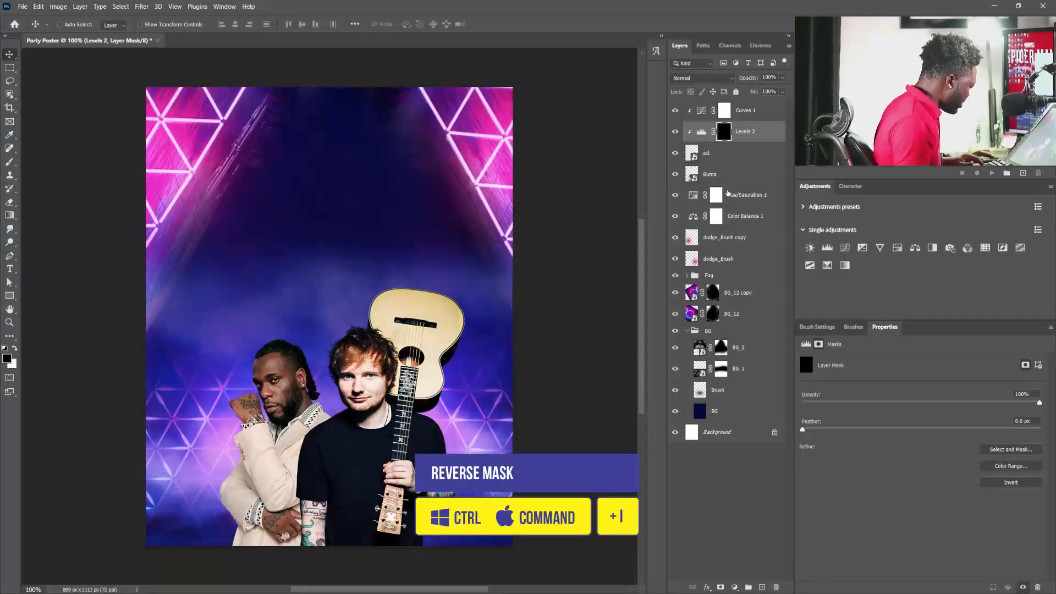
{"action": "key", "text": "b"}
{"action": "left_click_drag", "start_coordinate": [365, 373], "coordinate": [410, 417]}
{"action": "left_click_drag", "start_coordinate": [409, 417], "coordinate": [467, 392]}
{"action": "key", "text": "bracketleft"}
{"action": "key", "text": "bracketleft"}
{"action": "key", "text": "bracketleft"}
{"action": "key", "text": "bracketleft"}
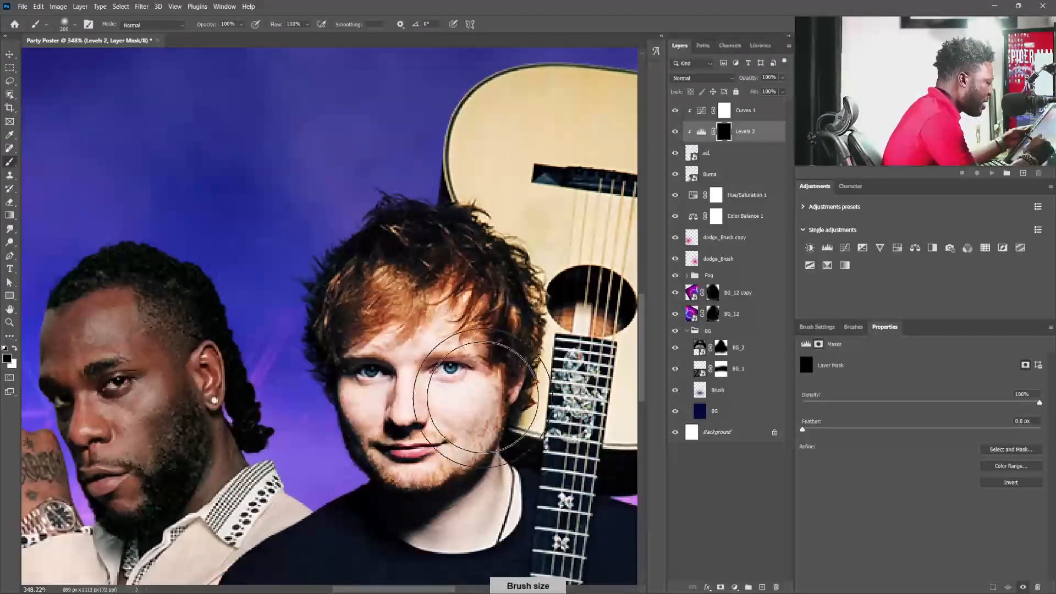
{"action": "key", "text": "bracketleft"}
{"action": "key", "text": "bracketleft"}
{"action": "key", "text": "bracketleft"}
{"action": "key", "text": "bracketleft"}
{"action": "key", "text": "bracketleft"}
{"action": "key", "text": "bracketleft"}
{"action": "key", "text": "bracketleft"}
{"action": "key", "text": "bracketleft"}
{"action": "key", "text": "bracketleft"}
{"action": "key", "text": "bracketleft"}
{"action": "key", "text": "bracketleft"}
{"action": "key", "text": "bracketleft"}
{"action": "key", "text": "bracketleft"}
{"action": "key", "text": "bracketleft"}
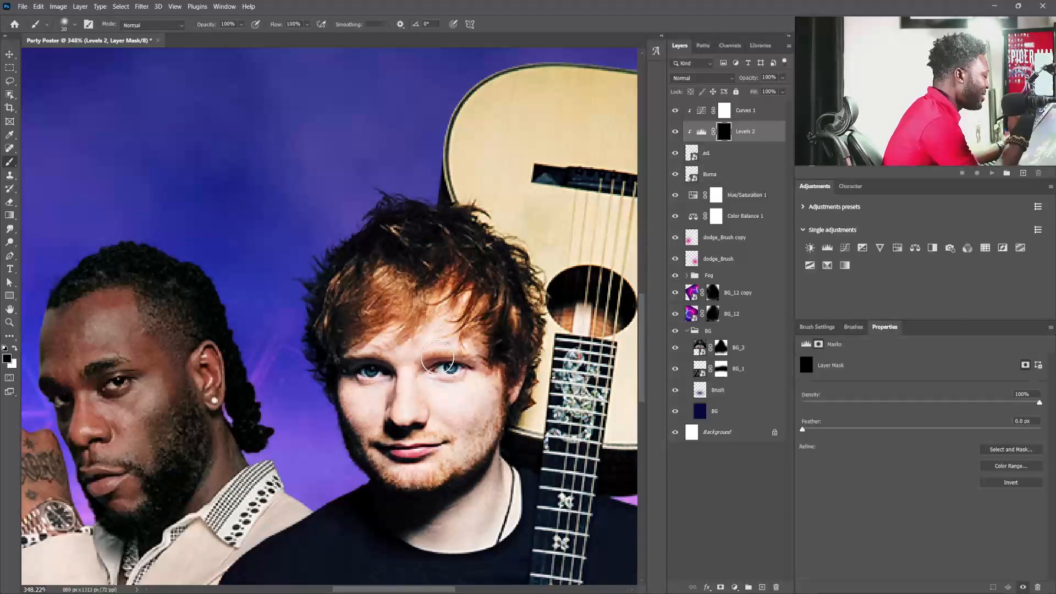
{"action": "key", "text": "bracketleft"}
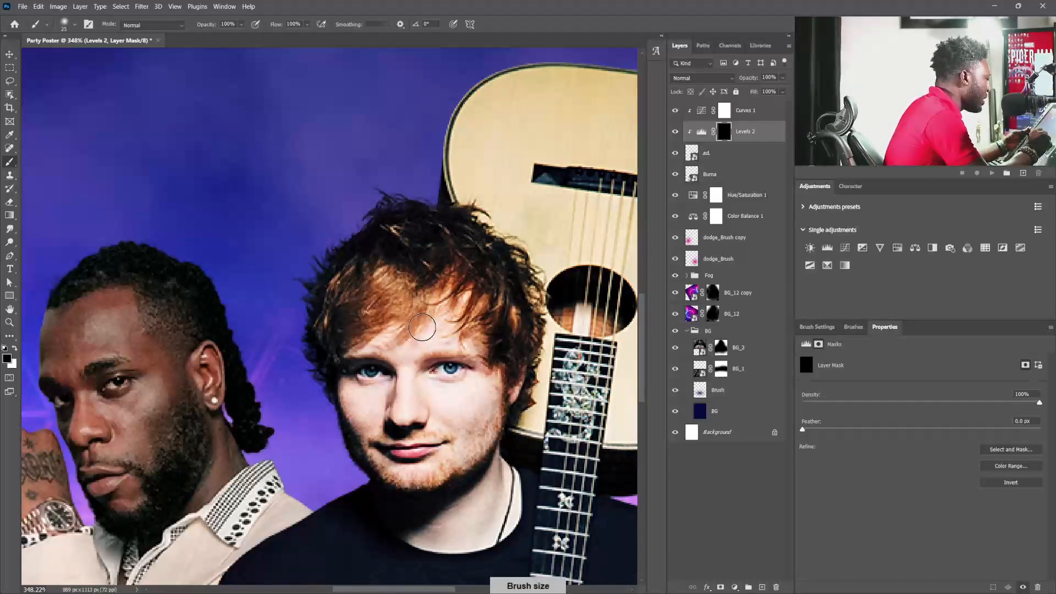
{"action": "left_click", "coordinate": [15, 349]}
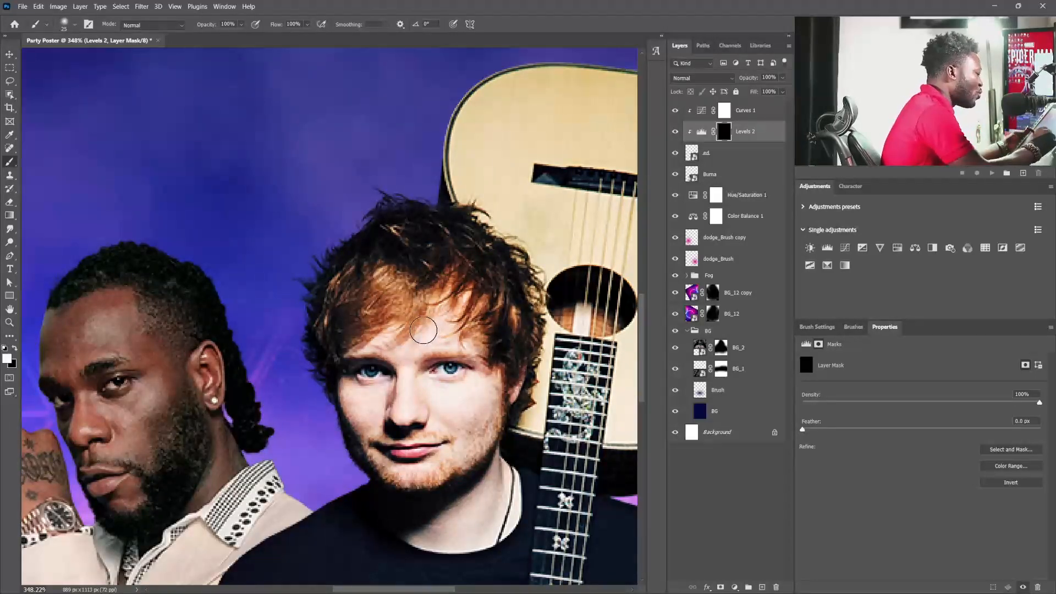
{"action": "key", "text": "bracketleft"}
{"action": "key", "text": "bracketleft"}
{"action": "key", "text": "bracketleft"}
{"action": "mouse_move", "coordinate": [408, 380]}
{"action": "left_mouse_down"}
{"action": "mouse_move", "coordinate": [403, 401]}
{"action": "mouse_move", "coordinate": [400, 379]}
{"action": "left_mouse_up"}
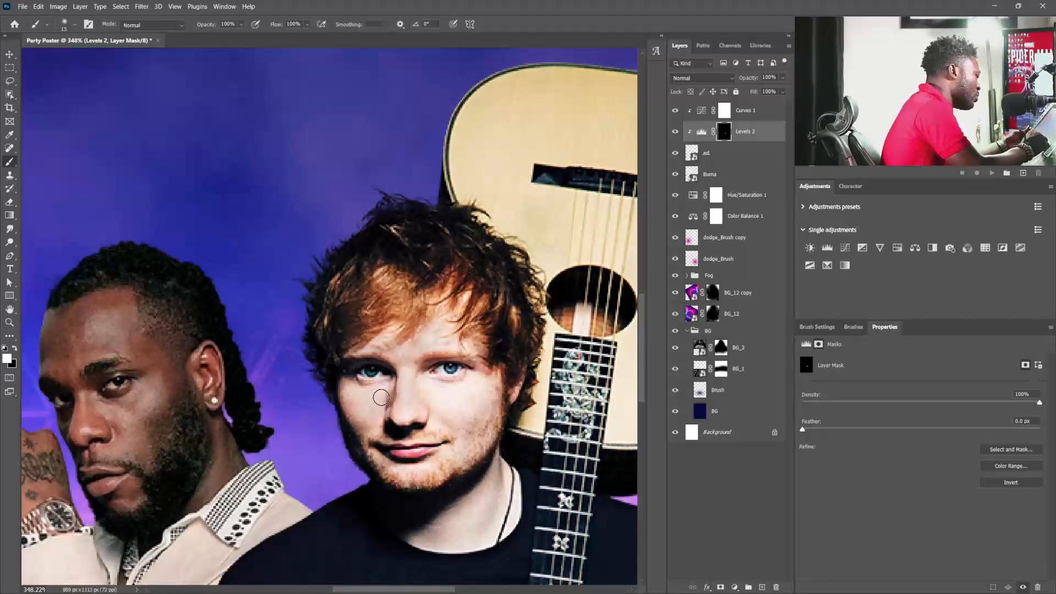
{"action": "key", "text": "bracketleft"}
{"action": "key", "text": "bracketleft"}
{"action": "key", "text": "bracketright"}
{"action": "key", "text": "bracketright"}
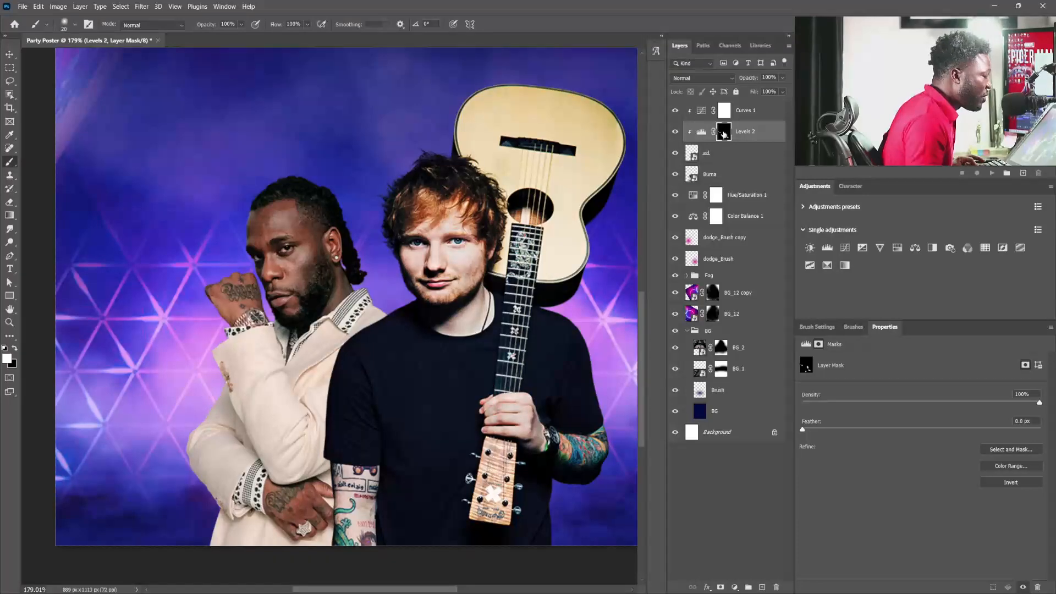
- Display the Levels 2 mask alone, paint out the stray white stroke beside the face in black, and return to the normal view
{"action": "left_click", "coordinate": [724, 133], "text": "alt"}
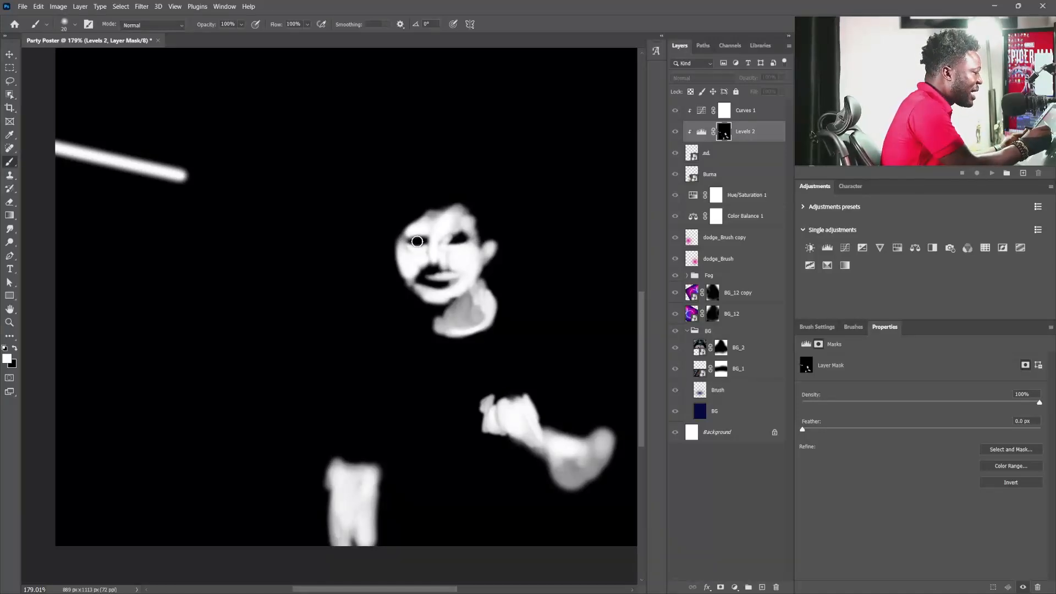
{"action": "left_click", "coordinate": [15, 349]}
{"action": "mouse_move", "coordinate": [182, 168]}
{"action": "left_mouse_down"}
{"action": "mouse_move", "coordinate": [171, 191]}
{"action": "mouse_move", "coordinate": [172, 162]}
{"action": "mouse_move", "coordinate": [162, 177]}
{"action": "mouse_move", "coordinate": [187, 165]}
{"action": "mouse_move", "coordinate": [173, 181]}
{"action": "mouse_move", "coordinate": [181, 193]}
{"action": "mouse_move", "coordinate": [159, 157]}
{"action": "mouse_move", "coordinate": [145, 182]}
{"action": "mouse_move", "coordinate": [144, 160]}
{"action": "left_mouse_up"}
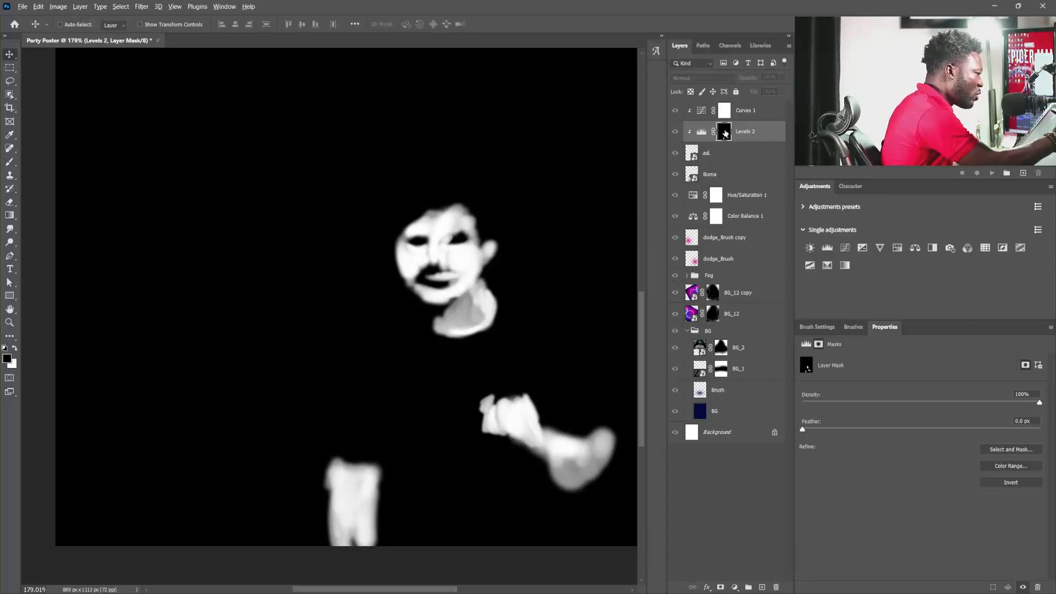
{"action": "left_click", "coordinate": [724, 130], "text": "alt"}
{"action": "left_click_drag", "start_coordinate": [547, 348], "coordinate": [569, 350]}
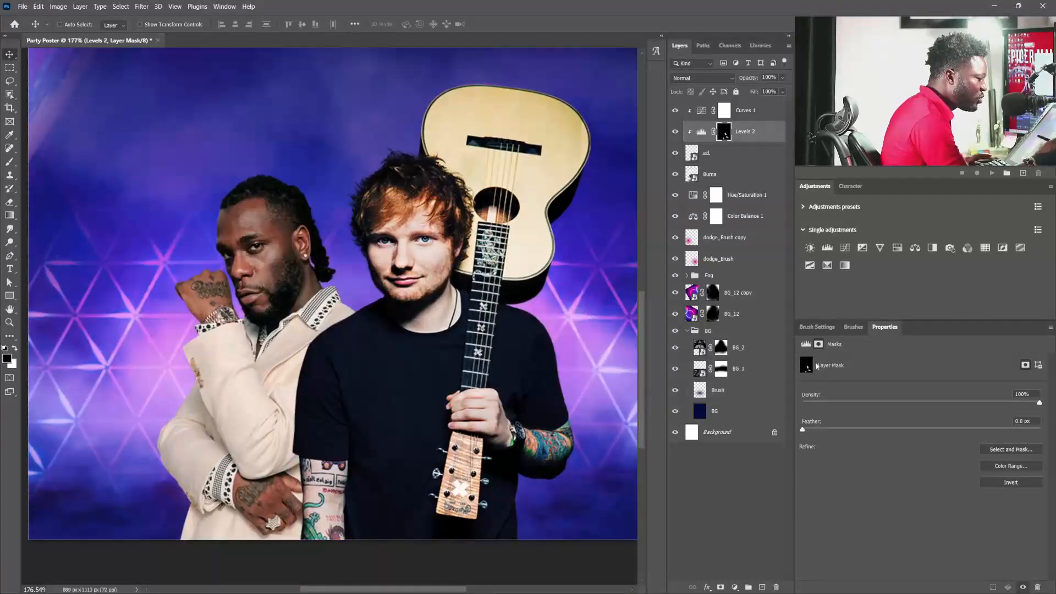
- Lower the white output level of the Levels 2 adjustment to 225
{"action": "left_click", "coordinate": [806, 344]}
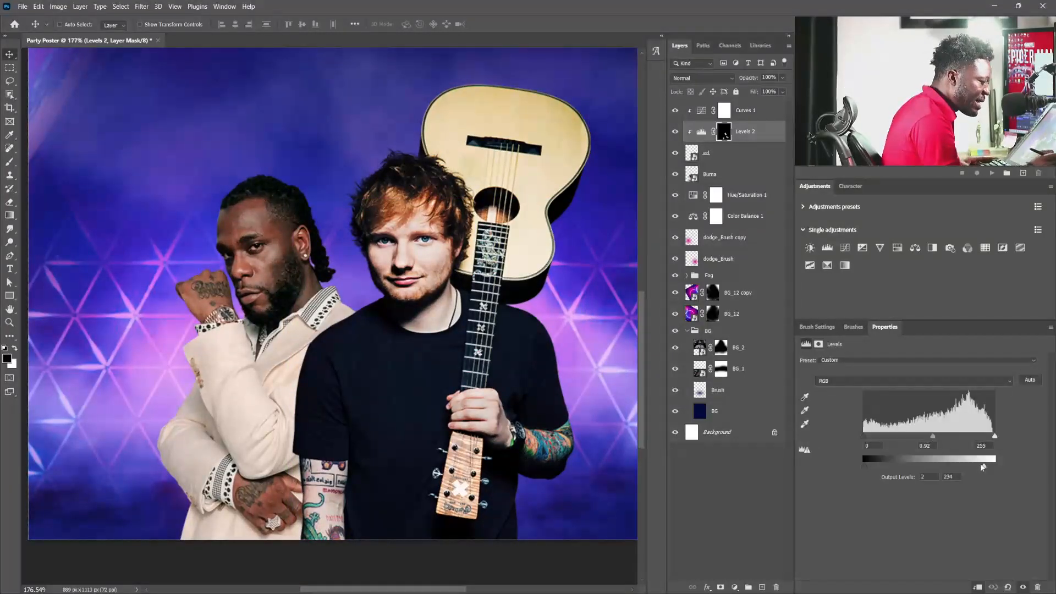
{"action": "left_click_drag", "start_coordinate": [985, 467], "coordinate": [981, 471]}
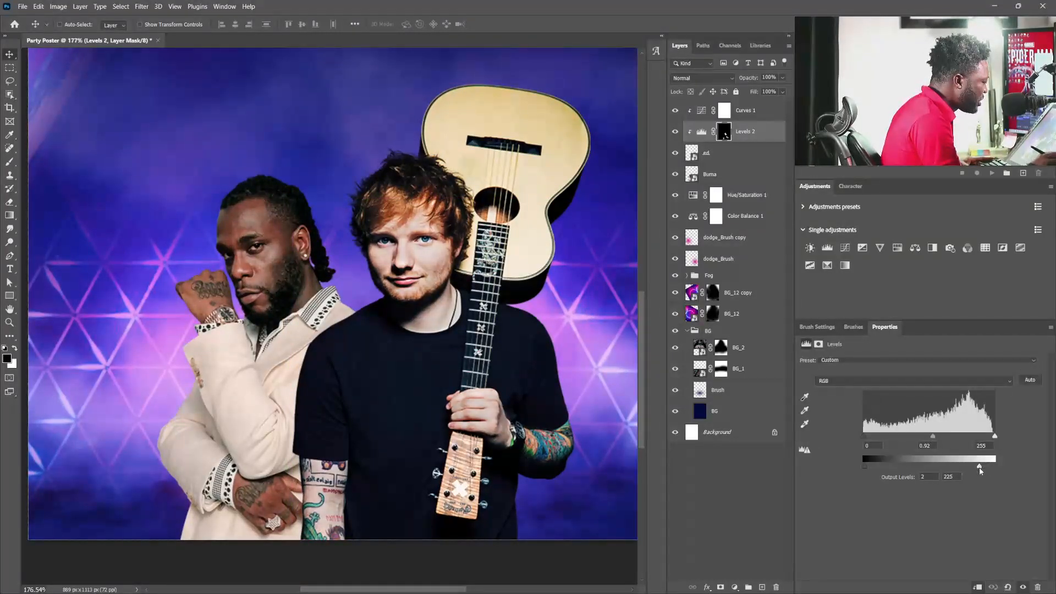
{"action": "mouse_move", "coordinate": [529, 375]}
{"action": "left_mouse_down"}
{"action": "mouse_move", "coordinate": [513, 389]}
{"action": "mouse_move", "coordinate": [536, 360]}
{"action": "left_mouse_up"}
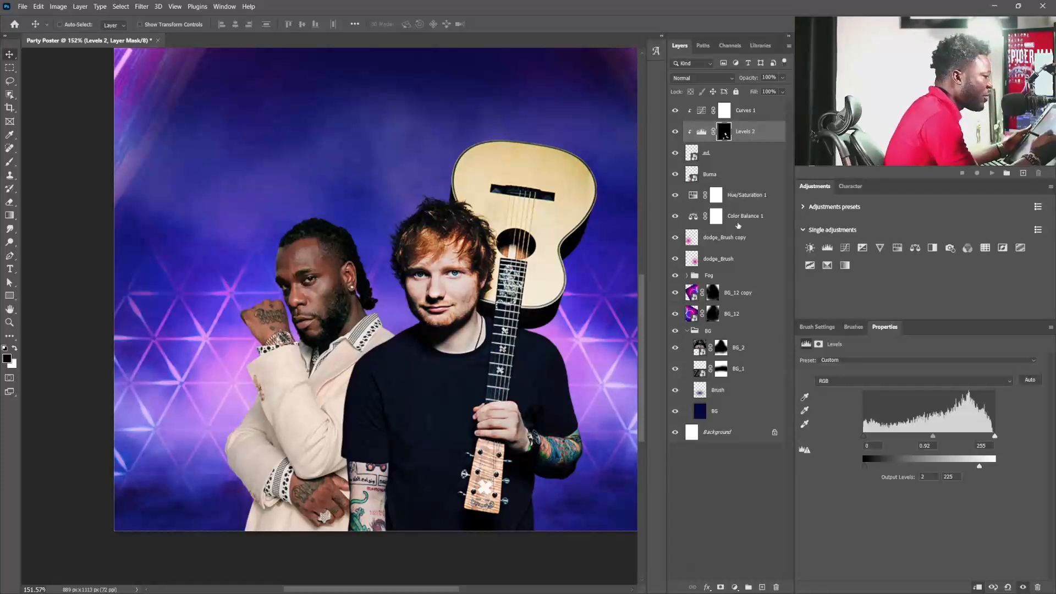
- Add a clipped Color Balance above Curves 1 with midtones Cyan-Red +34 and Yellow-Blue -25, and compare before and after
{"action": "left_click", "coordinate": [745, 110]}
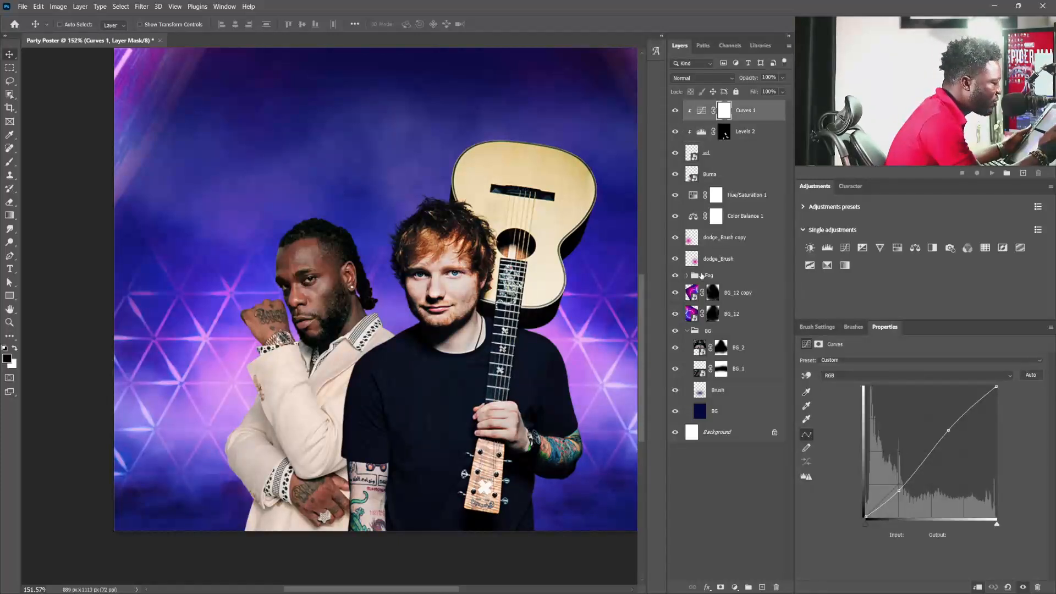
{"action": "left_click", "coordinate": [915, 248]}
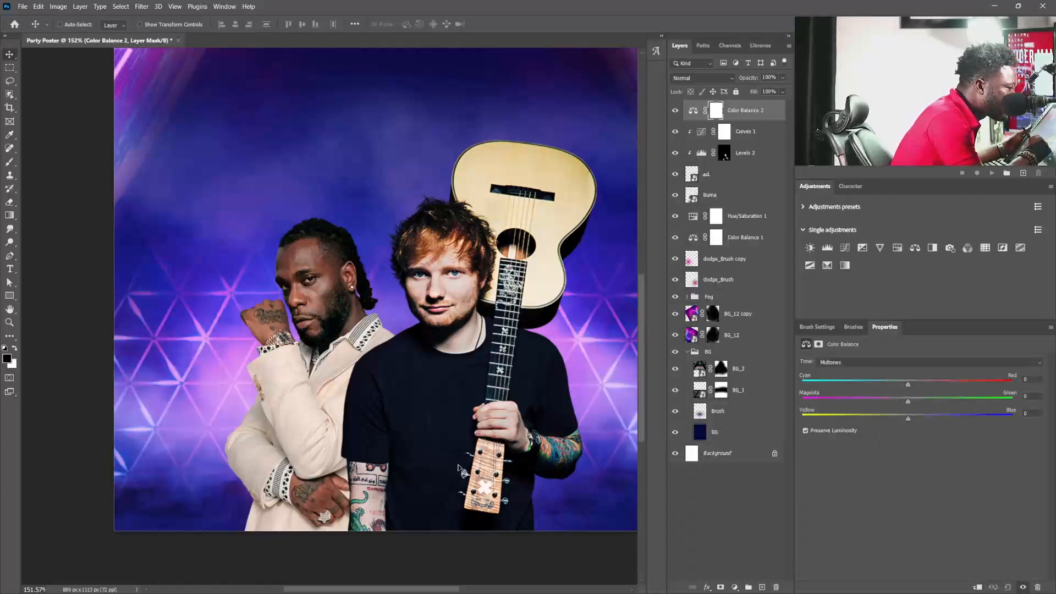
{"action": "left_click", "coordinate": [977, 588]}
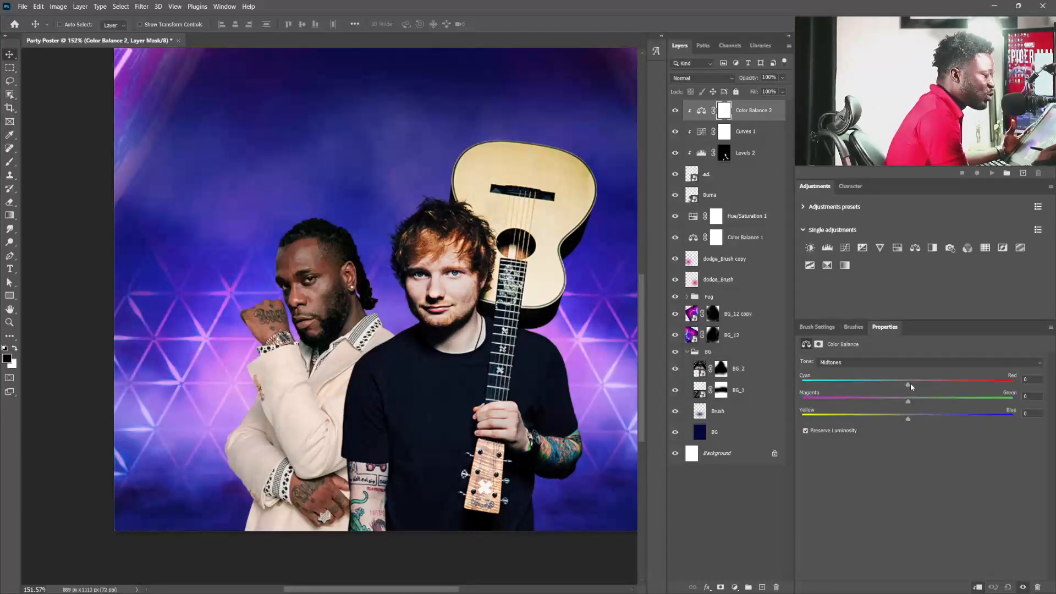
{"action": "left_click_drag", "start_coordinate": [923, 387], "coordinate": [940, 385]}
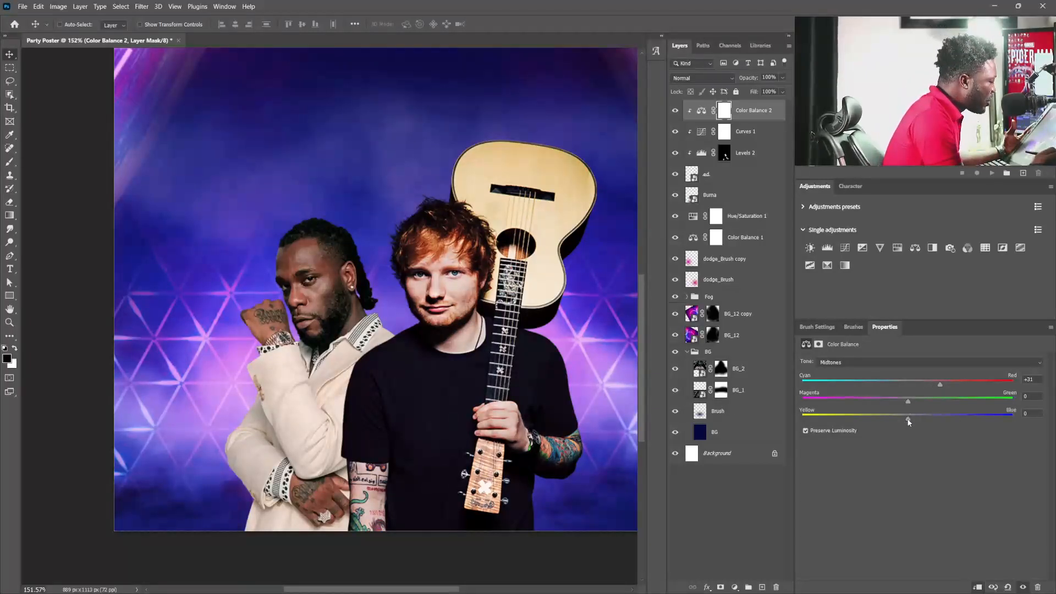
{"action": "left_click_drag", "start_coordinate": [898, 421], "coordinate": [895, 420]}
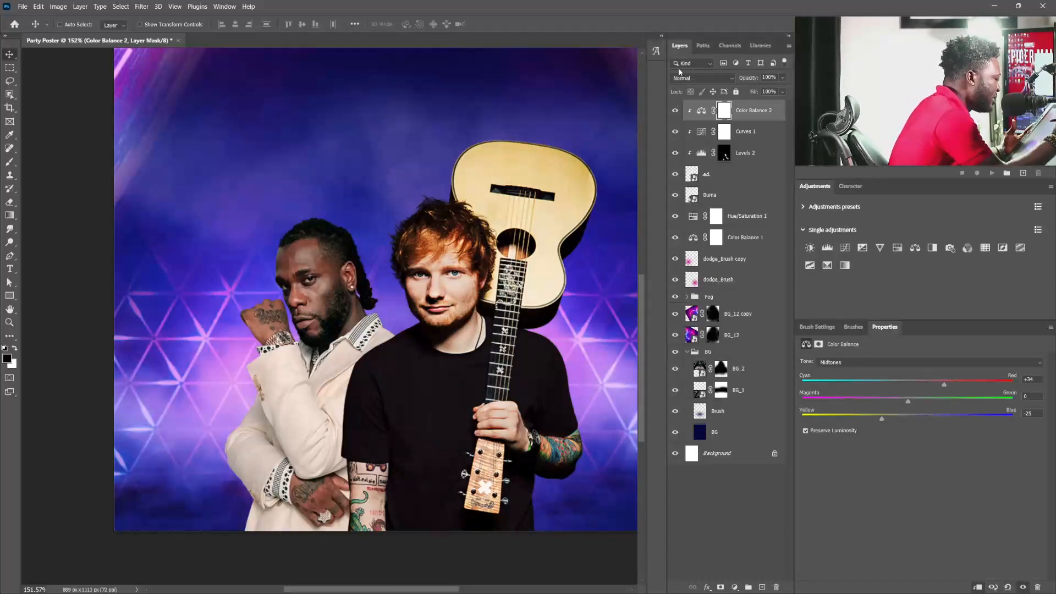
{"action": "left_click", "coordinate": [676, 111]}
{"action": "left_click", "coordinate": [675, 112]}
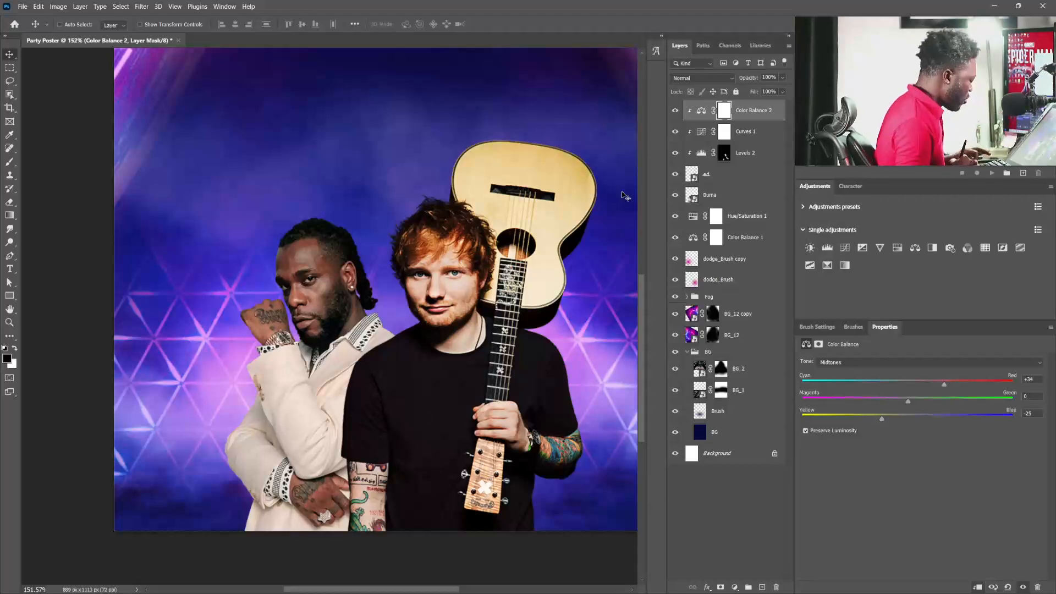
- Paint black over ed's eyes on the Color Balance 2 mask with a very small brush to keep them out of the warm tint
{"action": "key", "text": "b"}
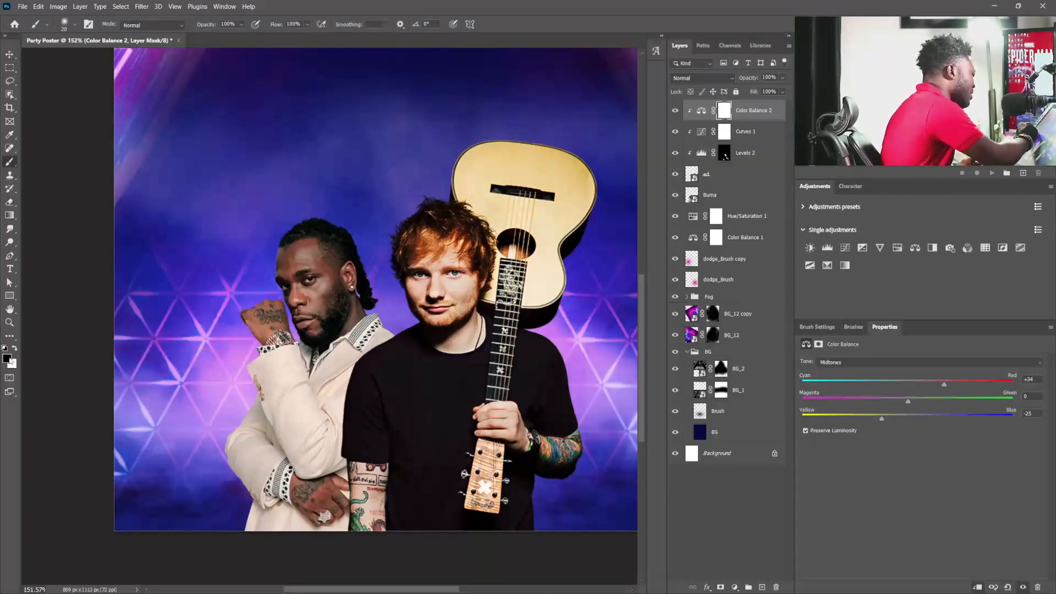
{"action": "scroll", "coordinate": [459, 272], "scroll_direction": "up", "scroll_amount": 5}
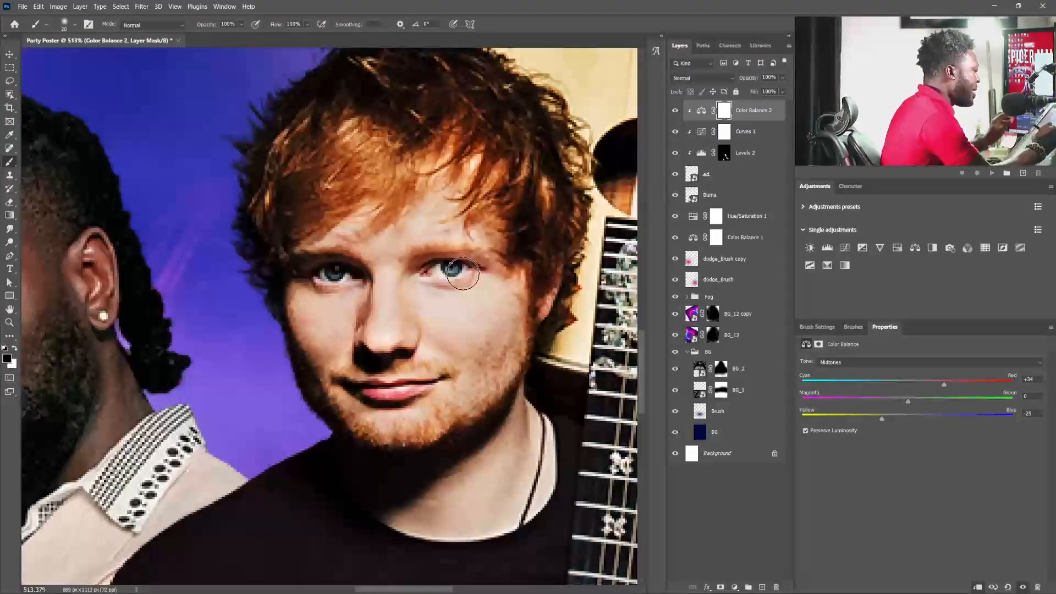
{"action": "key", "text": "bracketleft"}
{"action": "key", "text": "bracketleft"}
{"action": "key", "text": "bracketleft"}
{"action": "key", "text": "bracketleft"}
{"action": "key", "text": "bracketleft"}
{"action": "key", "text": "bracketleft"}
{"action": "key", "text": "bracketleft"}
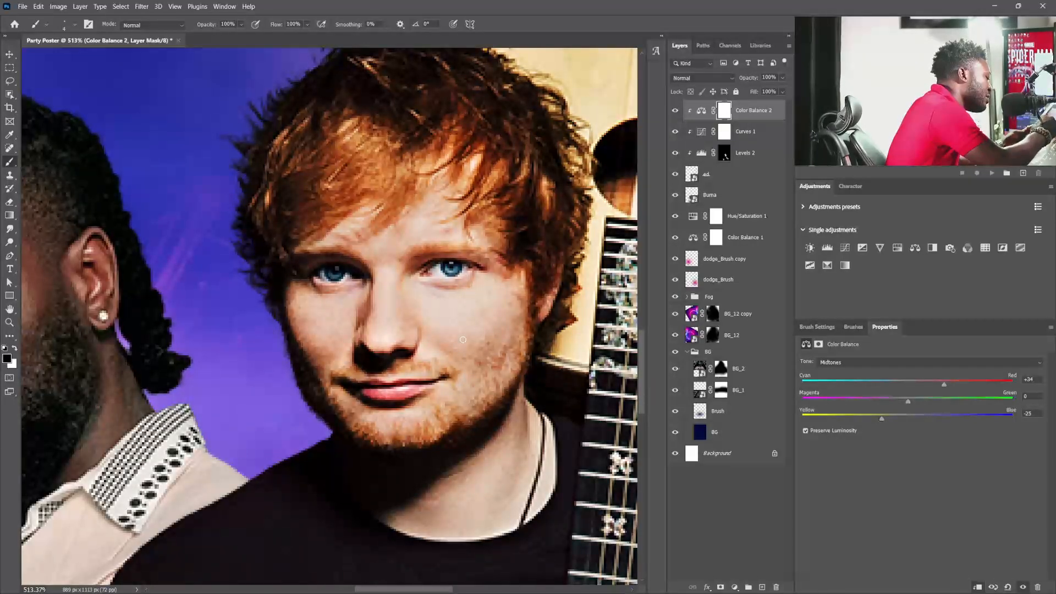
{"action": "scroll", "coordinate": [525, 443], "scroll_direction": "down", "scroll_amount": 8}
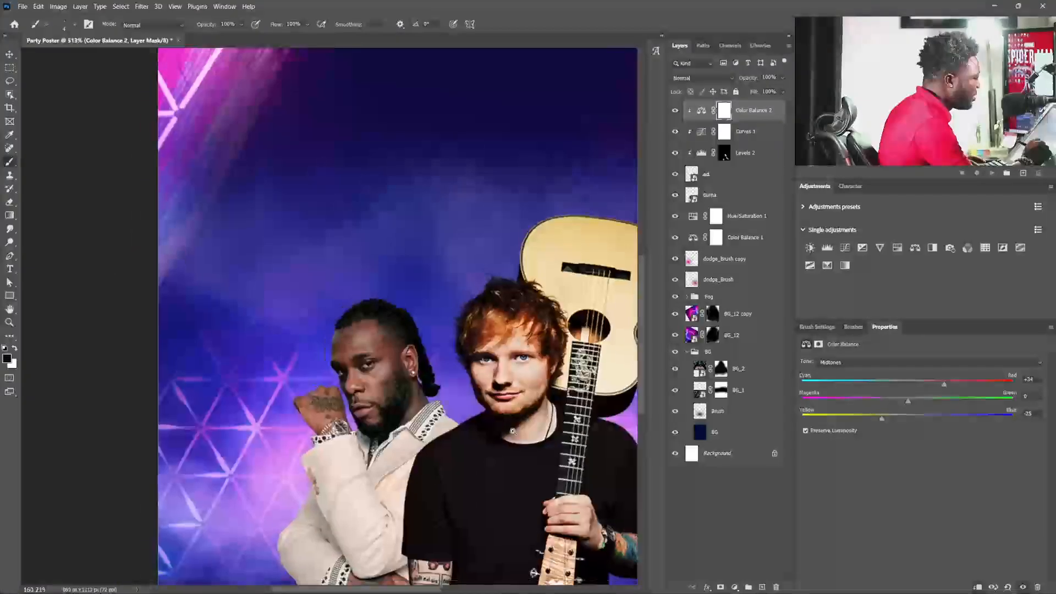
{"action": "scroll", "coordinate": [573, 436], "scroll_direction": "up", "scroll_amount": 1}
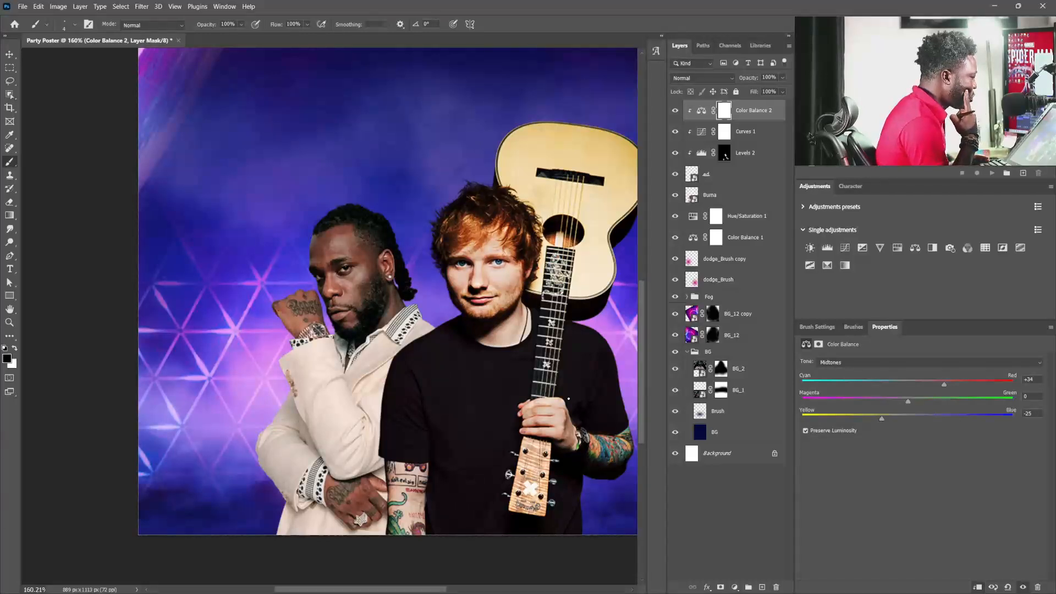
- Group the ed layer together with its Levels 2, Curves 1 and Color Balance 2 adjustments and name the group Ed
{"action": "left_click", "coordinate": [731, 175], "text": "shift"}
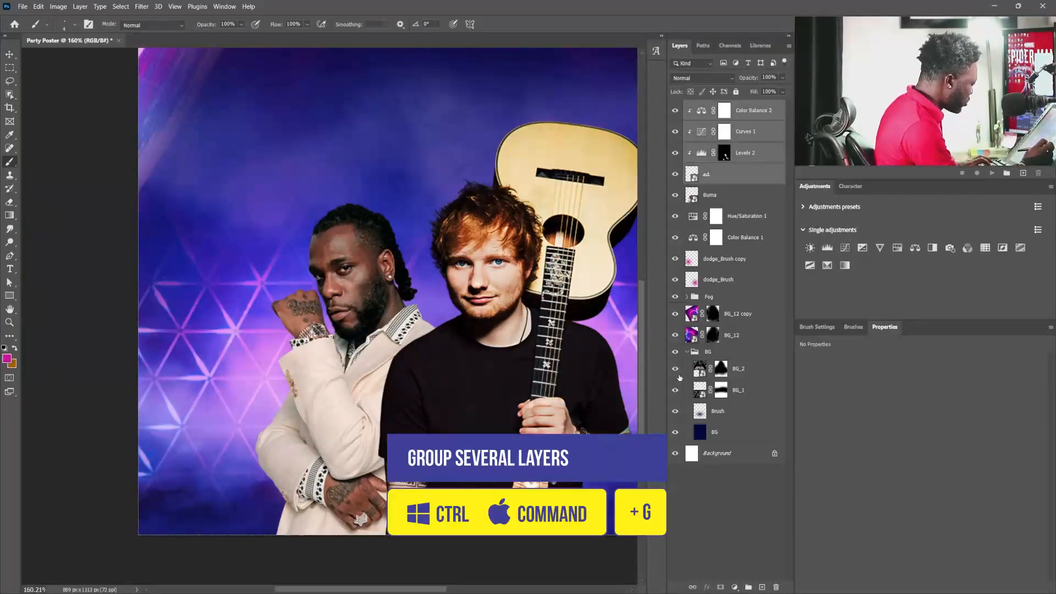
{"action": "key", "text": "ctrl+g"}
{"action": "double_click", "coordinate": [711, 107]}
{"action": "type", "text": "Ed"}
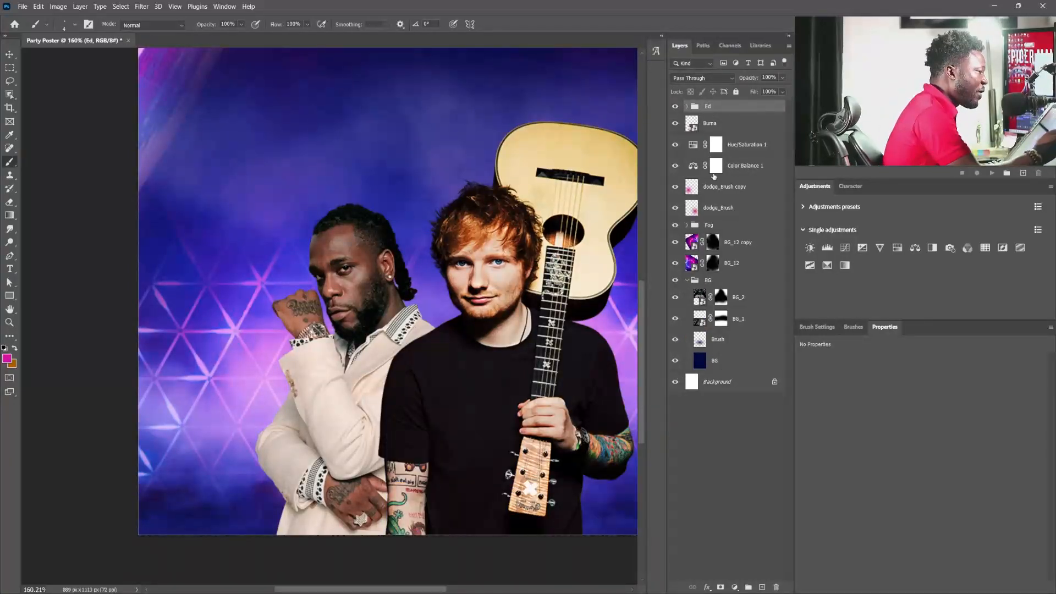
- Add a Curves adjustment clipped to the Burna layer and raise its RGB curve with a point at input 174, output 198
{"action": "left_click", "coordinate": [710, 126]}
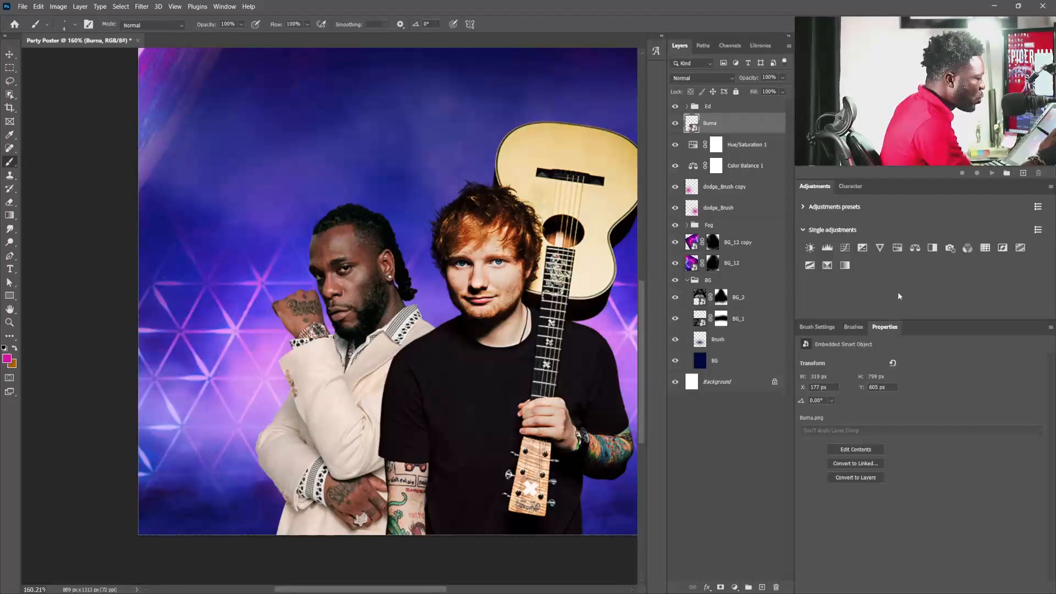
{"action": "left_click", "coordinate": [845, 248]}
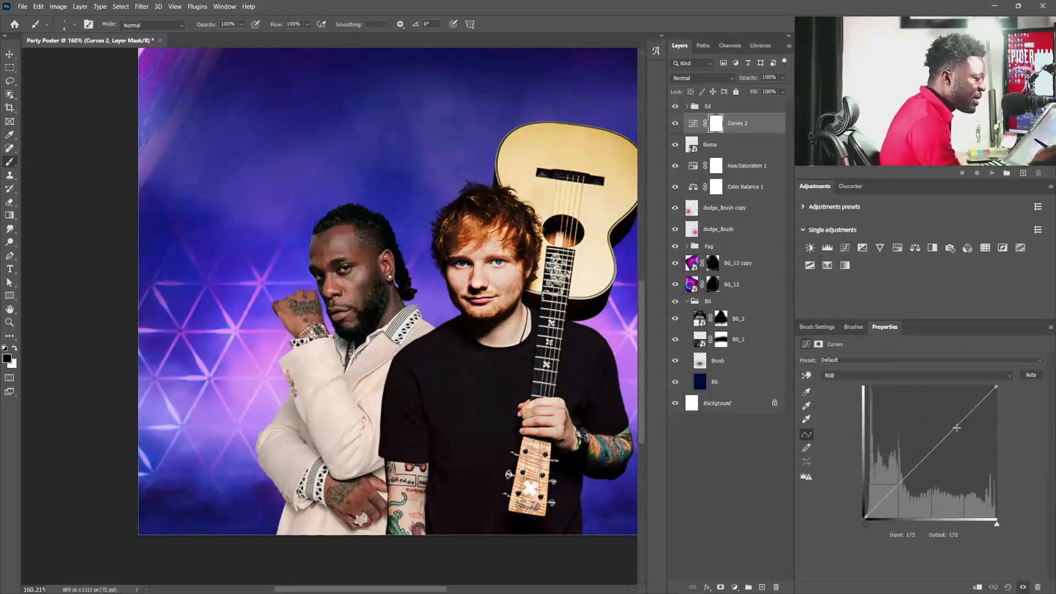
{"action": "left_click_drag", "start_coordinate": [955, 429], "coordinate": [953, 420]}
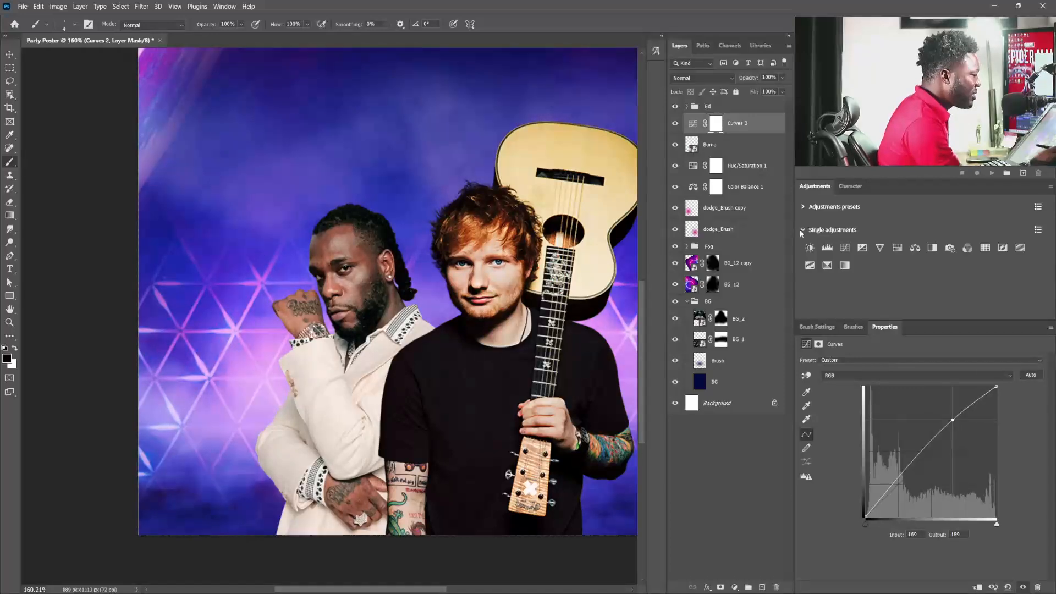
{"action": "left_click", "coordinate": [977, 588]}
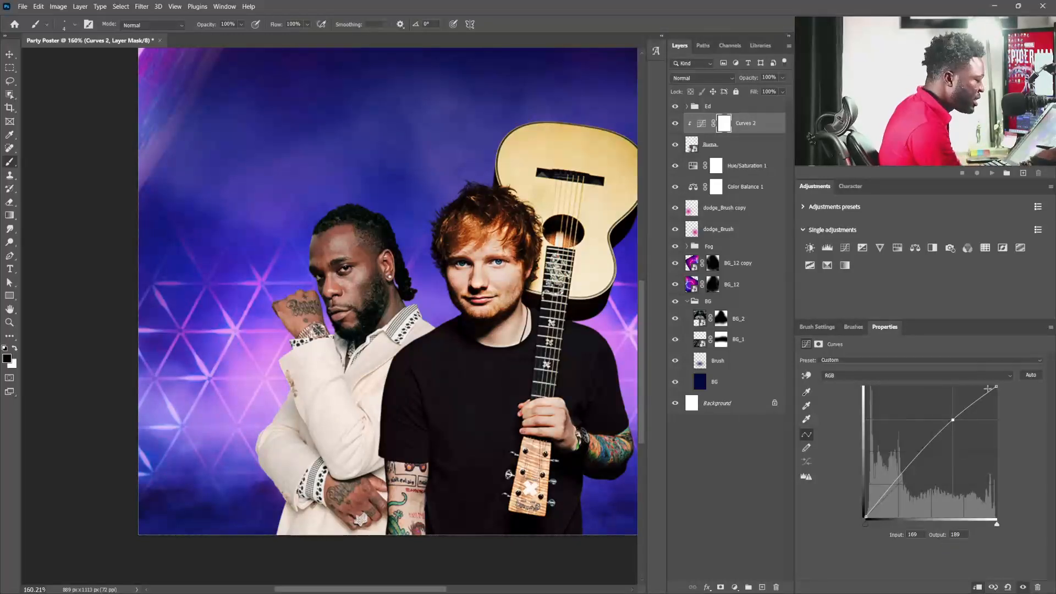
{"action": "mouse_move", "coordinate": [952, 420]}
{"action": "left_mouse_down"}
{"action": "mouse_move", "coordinate": [953, 407]}
{"action": "mouse_move", "coordinate": [956, 416]}
{"action": "left_mouse_up"}
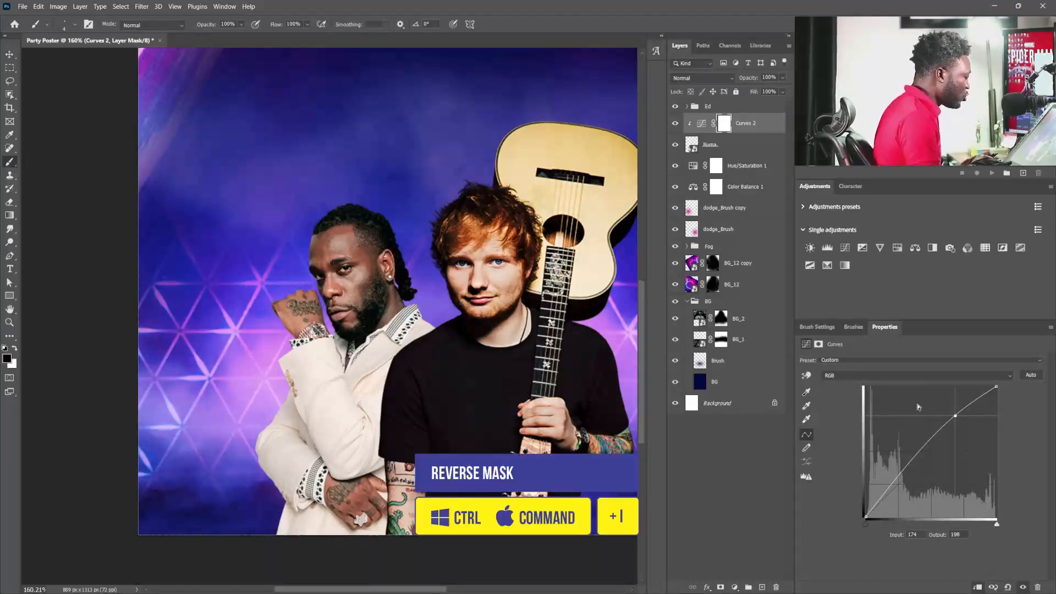
- Invert the Curves 2 mask to black and paint white with a small soft brush over Burna's face, ear, neck and hands
{"action": "key", "text": "ctrl+i"}
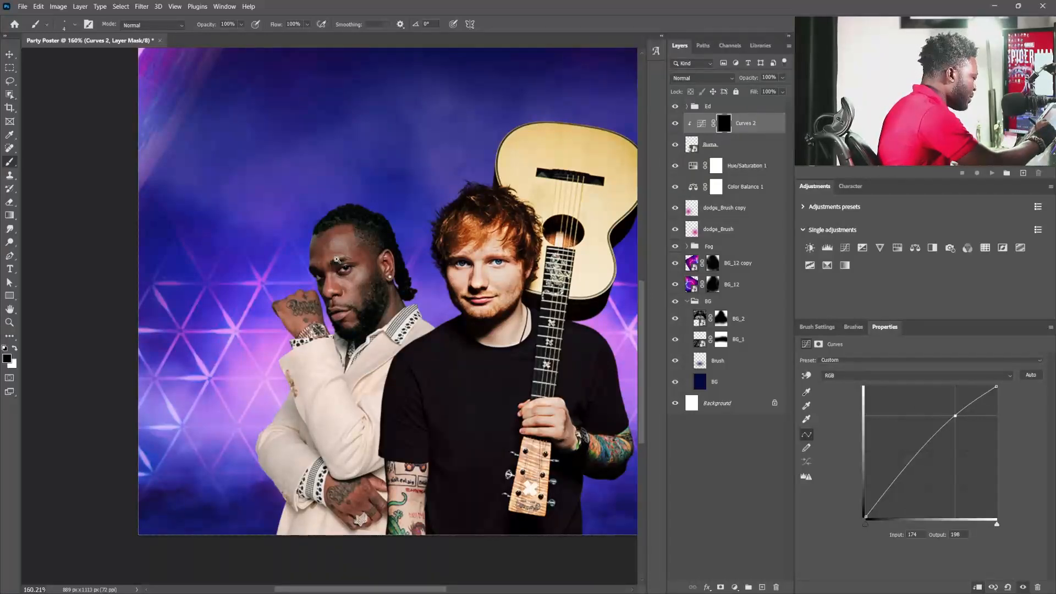
{"action": "left_click_drag", "start_coordinate": [330, 253], "coordinate": [401, 341]}
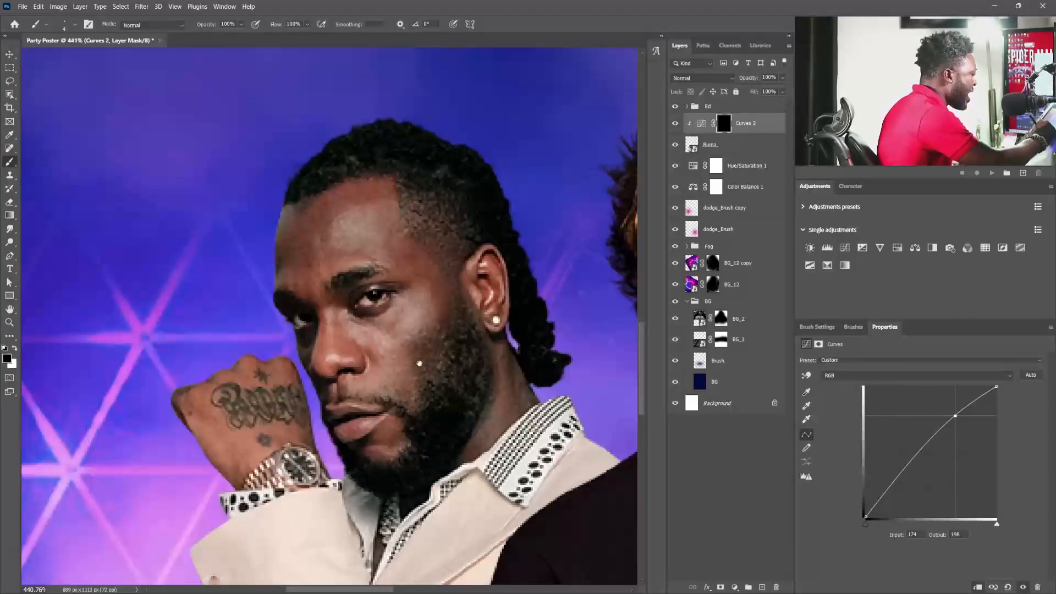
{"action": "left_click_drag", "start_coordinate": [441, 378], "coordinate": [472, 347]}
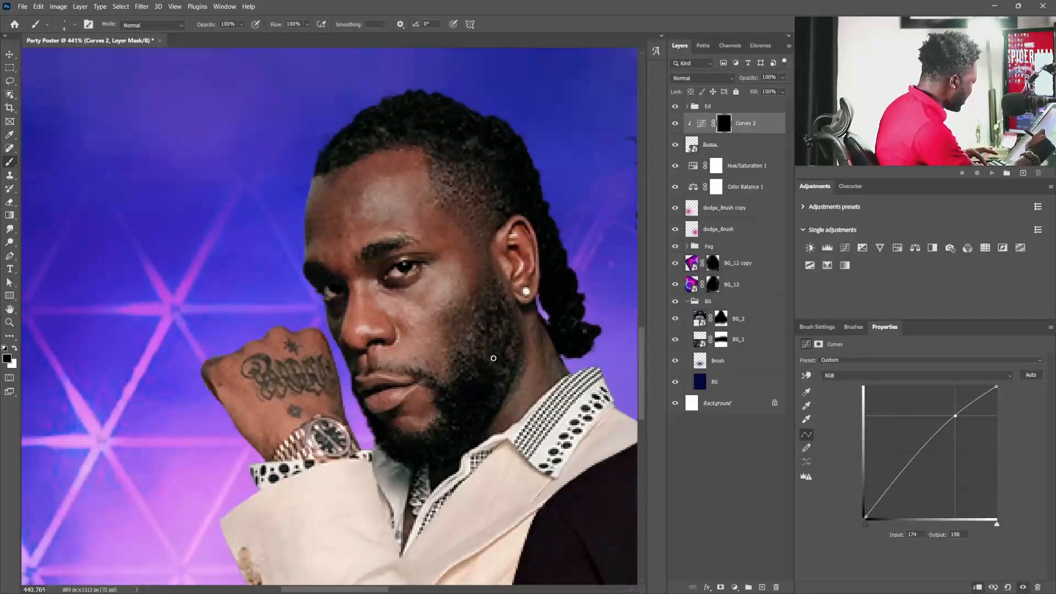
{"action": "key", "text": "bracketright"}
{"action": "key", "text": "bracketright"}
{"action": "key", "text": "bracketright"}
{"action": "key", "text": "bracketright"}
{"action": "key", "text": "bracketright"}
{"action": "key", "text": "bracketright"}
{"action": "key", "text": "bracketright"}
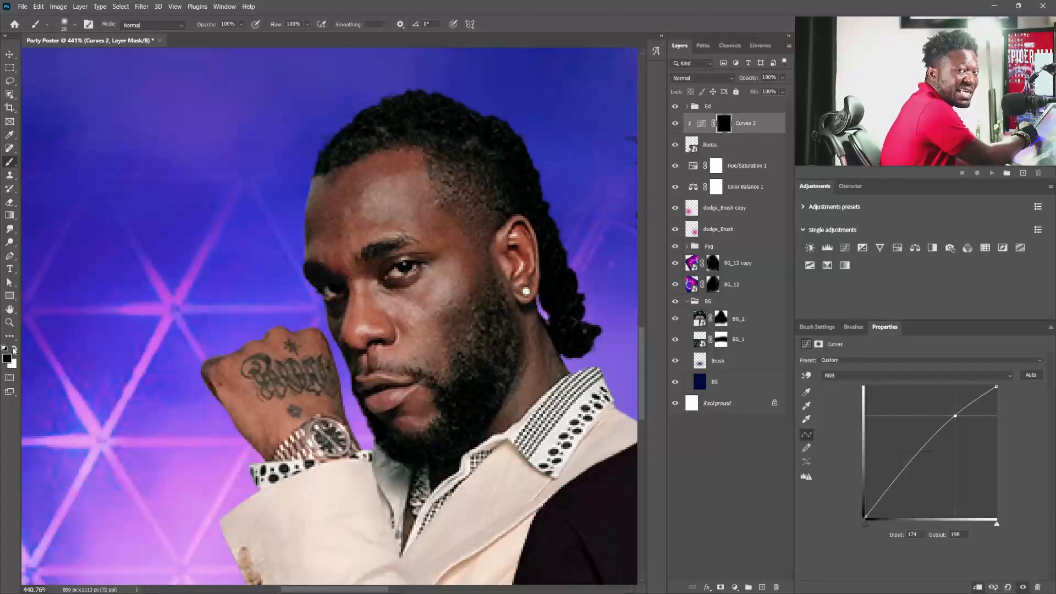
{"action": "left_click", "coordinate": [15, 348]}
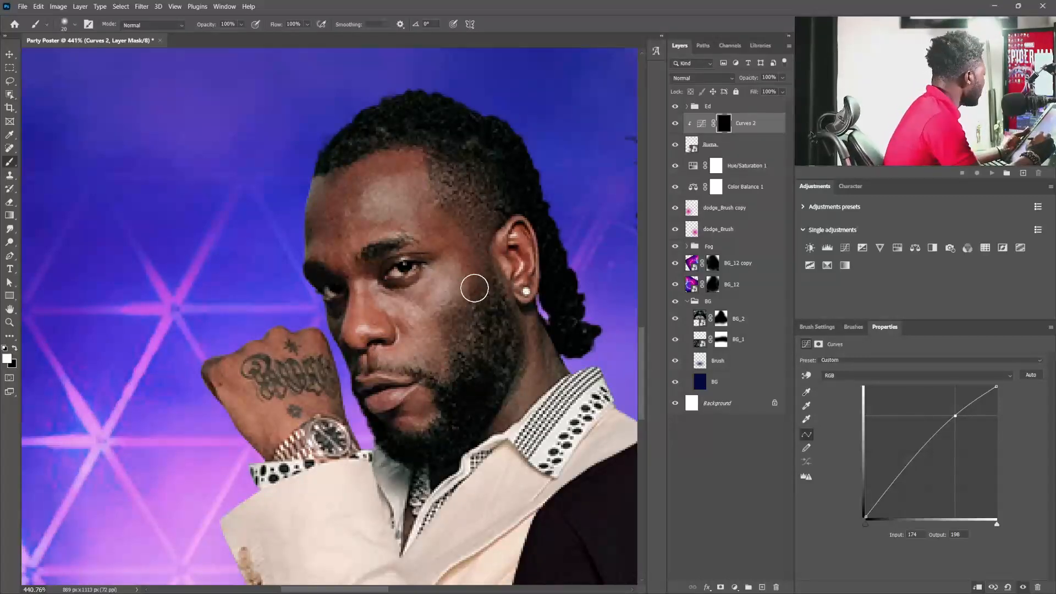
{"action": "key", "text": "bracketright"}
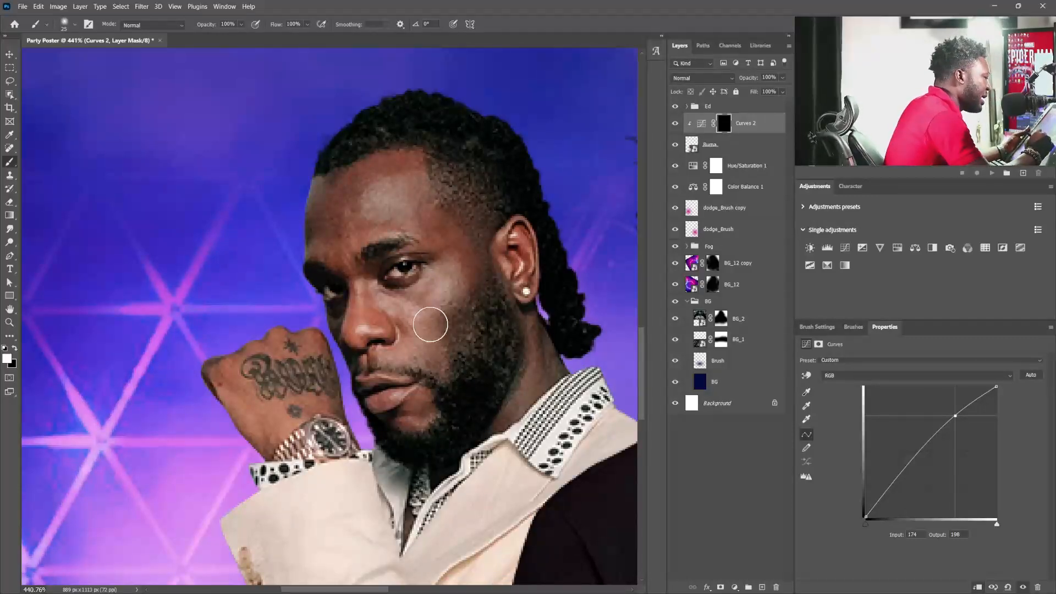
{"action": "mouse_move", "coordinate": [319, 199]}
{"action": "left_mouse_down"}
{"action": "mouse_move", "coordinate": [318, 236]}
{"action": "mouse_move", "coordinate": [318, 198]}
{"action": "mouse_move", "coordinate": [331, 190]}
{"action": "mouse_move", "coordinate": [354, 278]}
{"action": "mouse_move", "coordinate": [350, 195]}
{"action": "mouse_move", "coordinate": [336, 260]}
{"action": "mouse_move", "coordinate": [367, 343]}
{"action": "mouse_move", "coordinate": [385, 336]}
{"action": "mouse_move", "coordinate": [399, 228]}
{"action": "mouse_move", "coordinate": [348, 195]}
{"action": "mouse_move", "coordinate": [318, 195]}
{"action": "mouse_move", "coordinate": [389, 217]}
{"action": "mouse_move", "coordinate": [361, 207]}
{"action": "mouse_move", "coordinate": [379, 258]}
{"action": "mouse_move", "coordinate": [402, 228]}
{"action": "mouse_move", "coordinate": [416, 240]}
{"action": "mouse_move", "coordinate": [372, 454]}
{"action": "mouse_move", "coordinate": [429, 319]}
{"action": "mouse_move", "coordinate": [438, 239]}
{"action": "mouse_move", "coordinate": [426, 193]}
{"action": "mouse_move", "coordinate": [436, 168]}
{"action": "mouse_move", "coordinate": [400, 220]}
{"action": "mouse_move", "coordinate": [369, 233]}
{"action": "mouse_move", "coordinate": [396, 353]}
{"action": "left_mouse_up"}
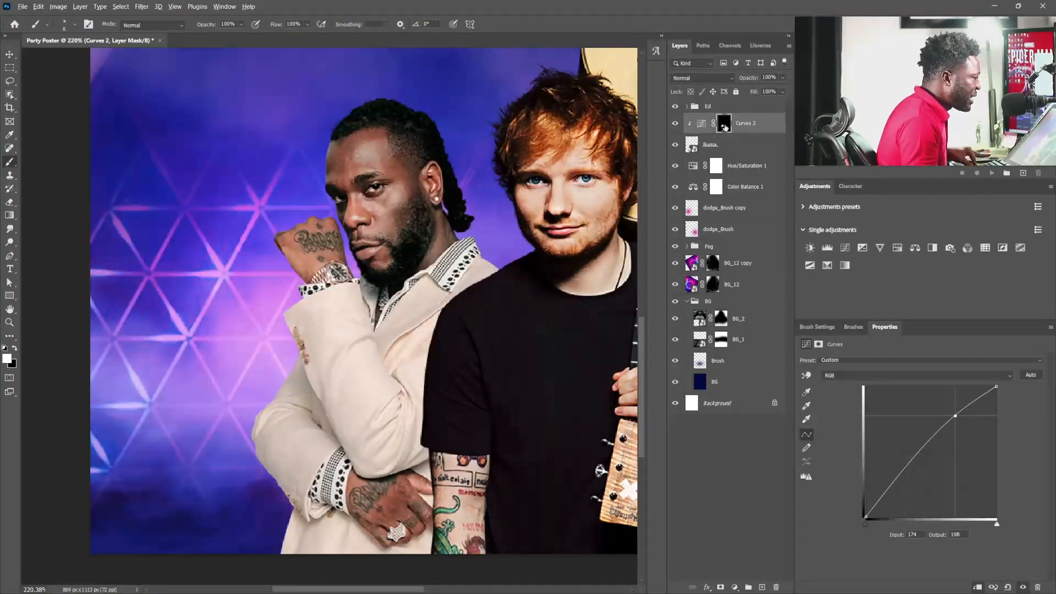
- Display the Curves 2 mask alone, fill the grey gaps in the face and hand areas with white, and return to the normal view
{"action": "left_click", "coordinate": [724, 127], "text": "alt"}
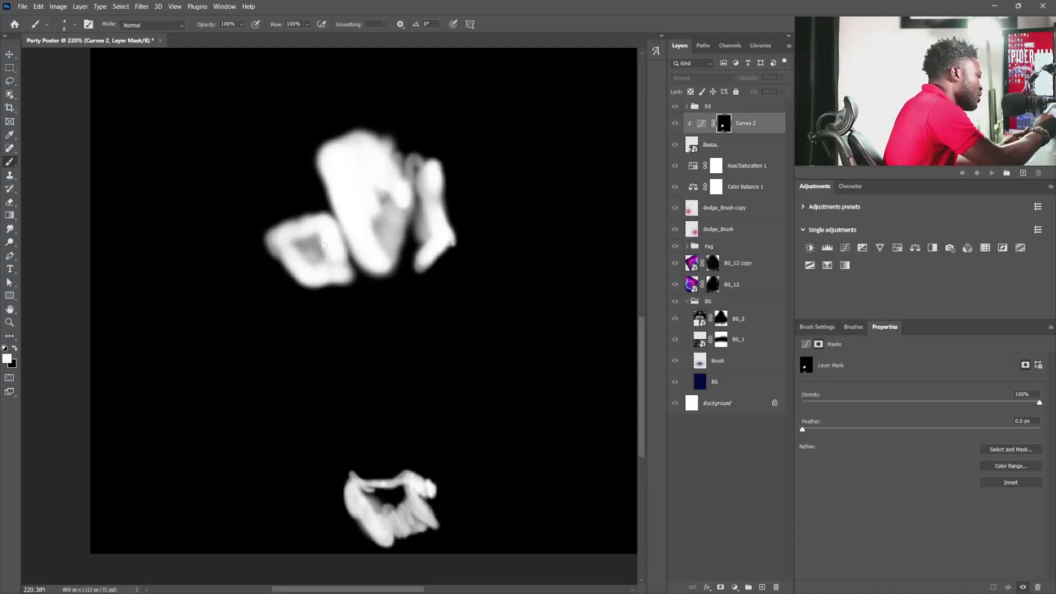
{"action": "key", "text": "bracketright"}
{"action": "key", "text": "bracketright"}
{"action": "key", "text": "bracketright"}
{"action": "key", "text": "bracketright"}
{"action": "mouse_move", "coordinate": [318, 240]}
{"action": "left_mouse_down"}
{"action": "mouse_move", "coordinate": [316, 257]}
{"action": "mouse_move", "coordinate": [296, 239]}
{"action": "mouse_move", "coordinate": [304, 258]}
{"action": "left_mouse_up"}
{"action": "mouse_move", "coordinate": [422, 191]}
{"action": "left_mouse_down"}
{"action": "mouse_move", "coordinate": [392, 196]}
{"action": "mouse_move", "coordinate": [383, 248]}
{"action": "mouse_move", "coordinate": [403, 189]}
{"action": "mouse_move", "coordinate": [425, 229]}
{"action": "mouse_move", "coordinate": [409, 206]}
{"action": "mouse_move", "coordinate": [418, 176]}
{"action": "mouse_move", "coordinate": [385, 186]}
{"action": "mouse_move", "coordinate": [380, 234]}
{"action": "mouse_move", "coordinate": [373, 190]}
{"action": "left_mouse_up"}
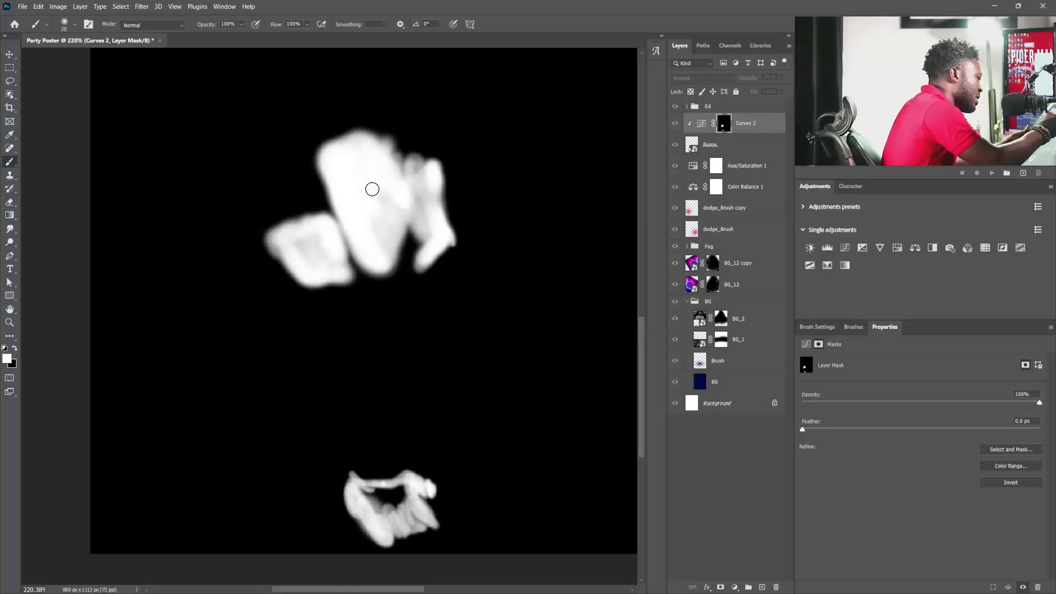
{"action": "mouse_move", "coordinate": [414, 480]}
{"action": "left_mouse_down"}
{"action": "mouse_move", "coordinate": [393, 501]}
{"action": "mouse_move", "coordinate": [363, 498]}
{"action": "left_mouse_up"}
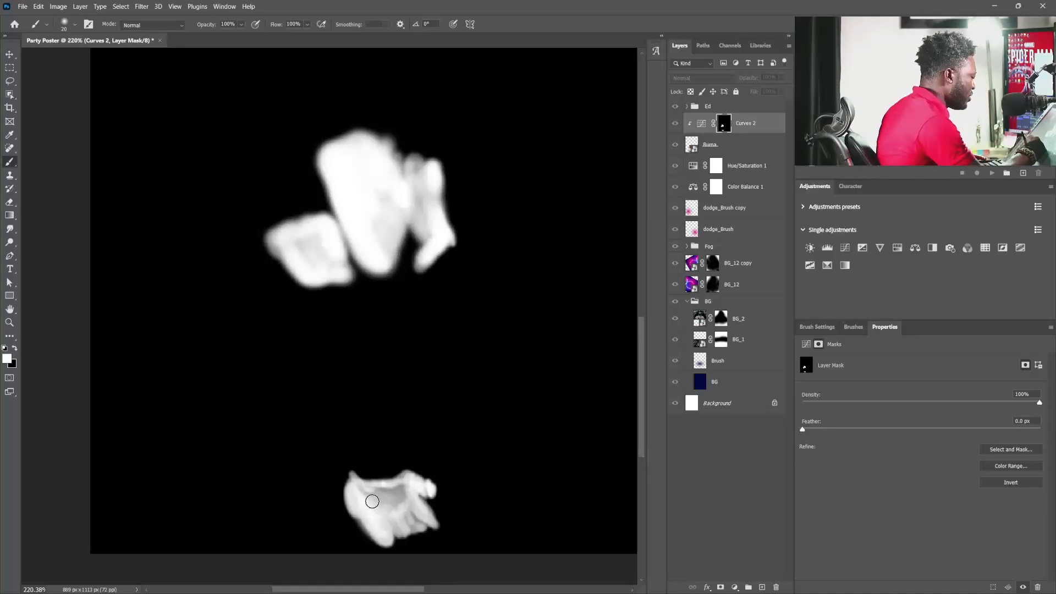
{"action": "left_click", "coordinate": [725, 123], "text": "alt"}
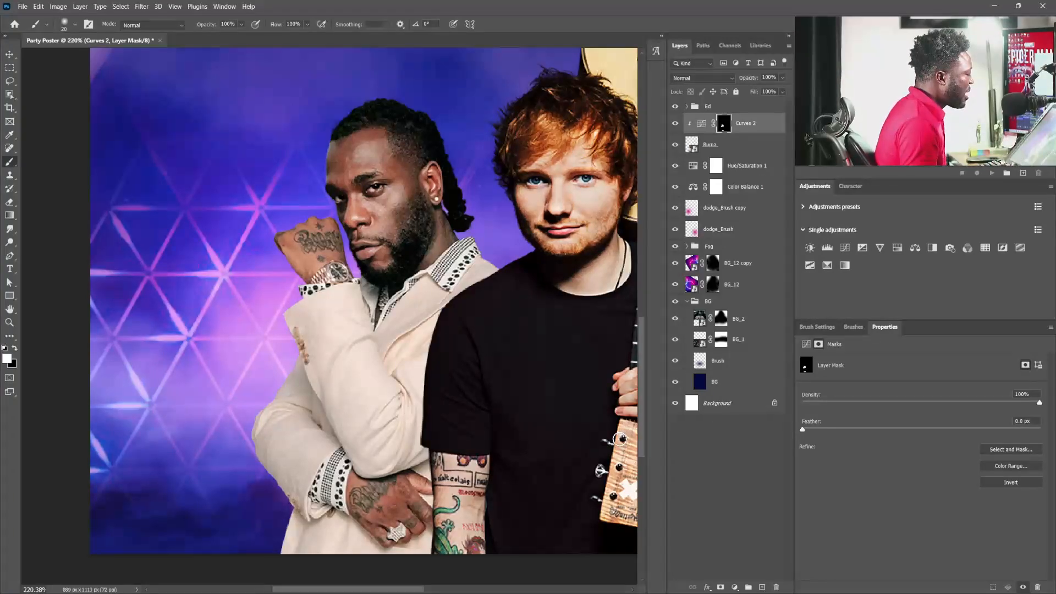
- Compare Burna's skin with the Curves 2 adjustment hidden and shown
{"action": "left_click_drag", "start_coordinate": [476, 297], "coordinate": [461, 289]}
{"action": "left_click_drag", "start_coordinate": [461, 288], "coordinate": [417, 314]}
{"action": "left_click_drag", "start_coordinate": [417, 314], "coordinate": [427, 315]}
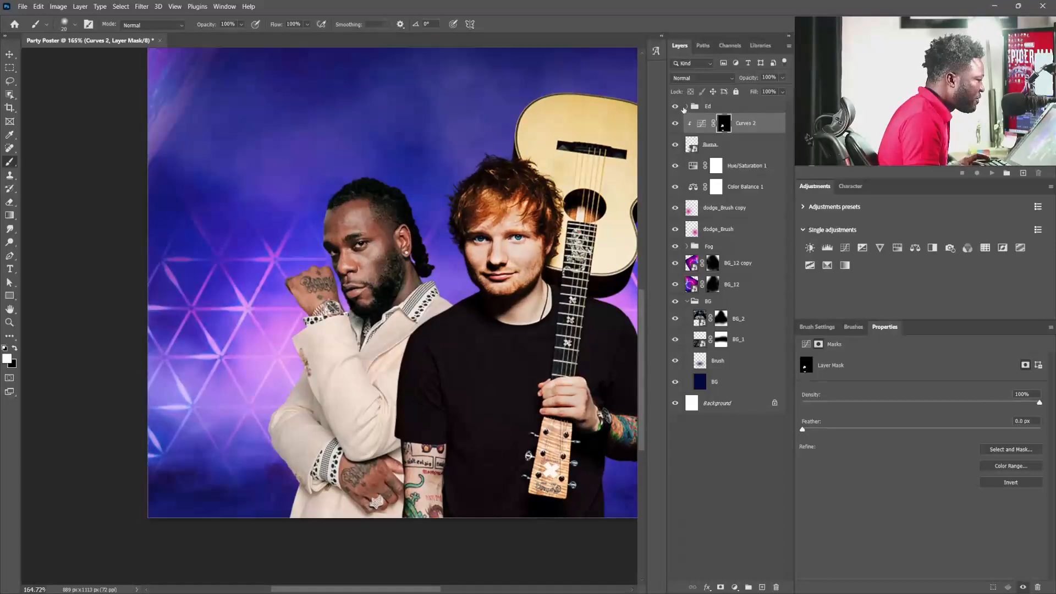
{"action": "left_click", "coordinate": [675, 124]}
{"action": "left_click", "coordinate": [675, 124]}
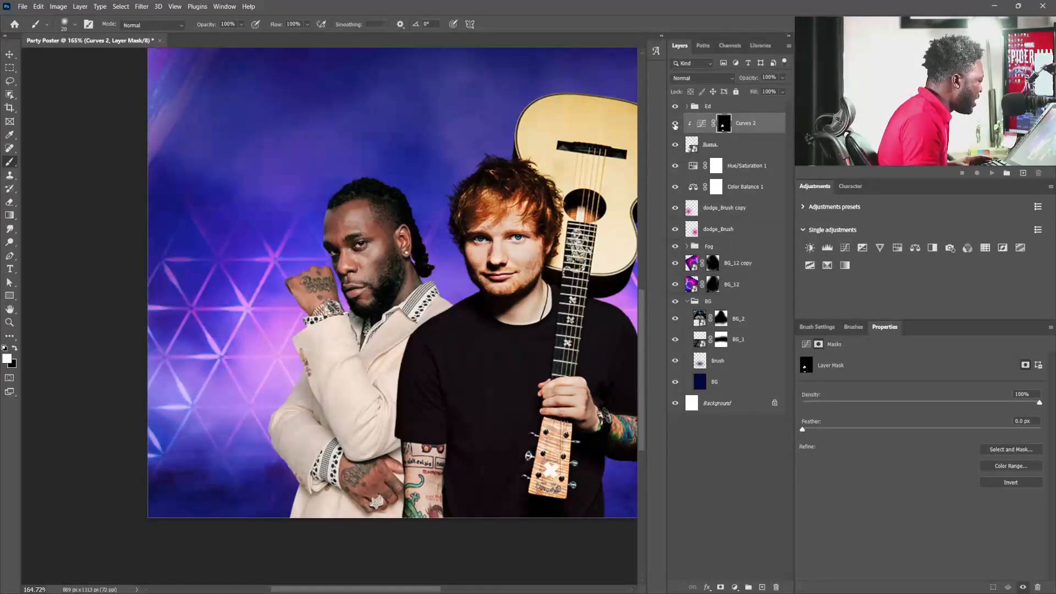
{"action": "scroll", "coordinate": [388, 281], "scroll_direction": "up", "scroll_amount": 2}
{"action": "scroll", "coordinate": [387, 284], "scroll_direction": "up", "scroll_amount": 1}
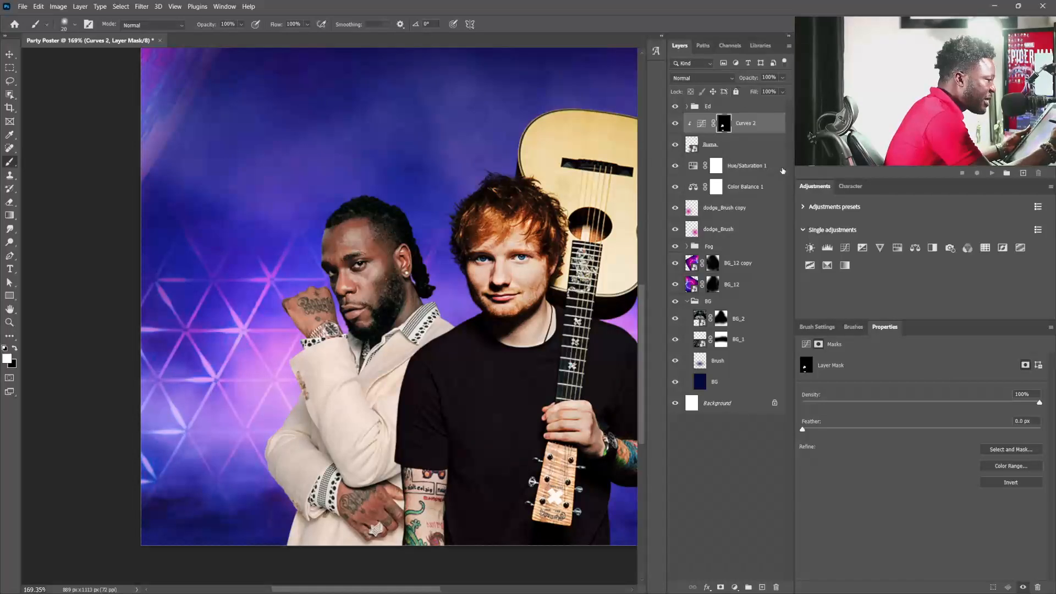
- Lasso the highlight areas on Burna's forehead, cheek, nose, under-eye and lips as one combined selection, and make the Curves 2 adjustment itself active
{"action": "left_click", "coordinate": [9, 81]}
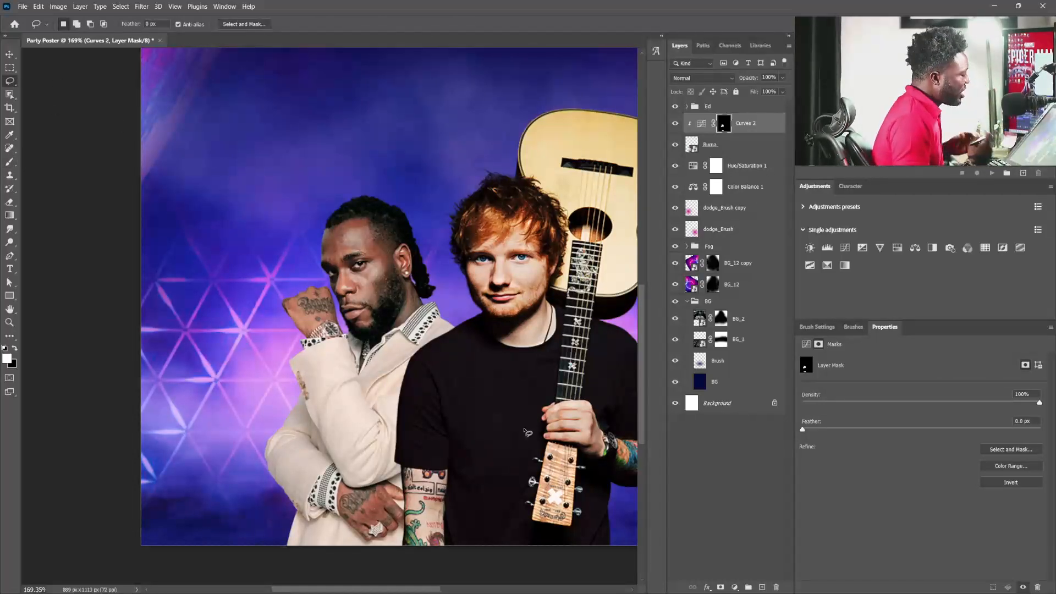
{"action": "scroll", "coordinate": [347, 226], "scroll_direction": "up", "scroll_amount": 2}
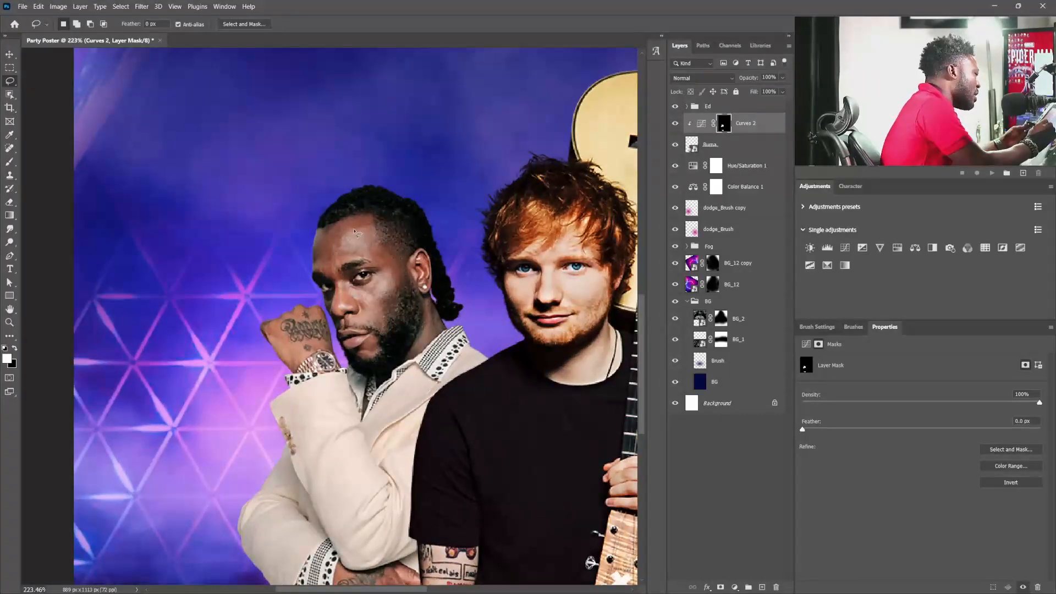
{"action": "double_click", "coordinate": [353, 245]}
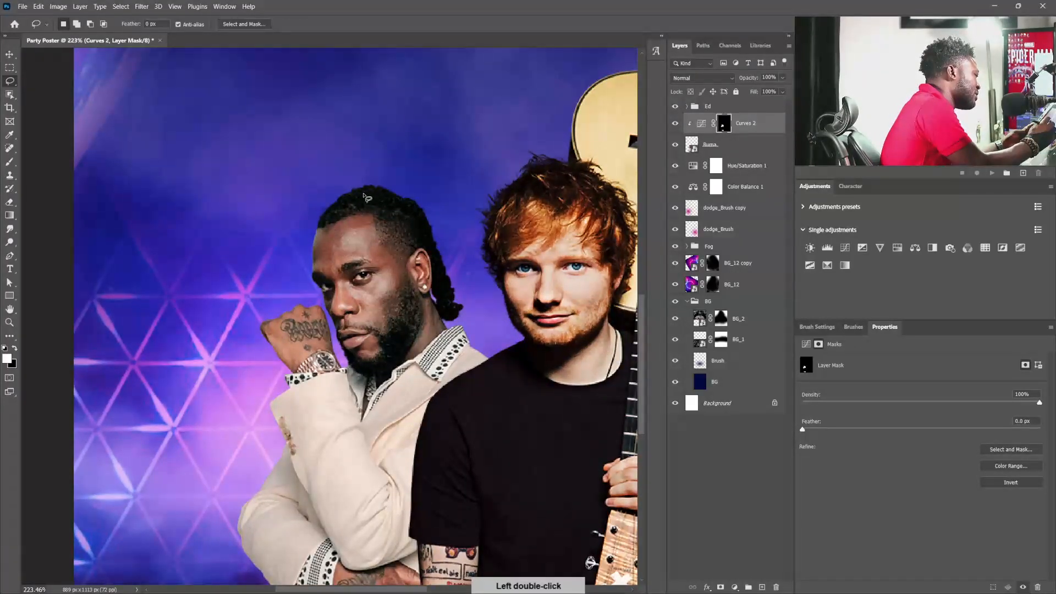
{"action": "mouse_move", "coordinate": [350, 235]}
{"action": "left_mouse_down"}
{"action": "mouse_move", "coordinate": [341, 246]}
{"action": "mouse_move", "coordinate": [356, 248]}
{"action": "mouse_move", "coordinate": [350, 235]}
{"action": "left_mouse_up"}
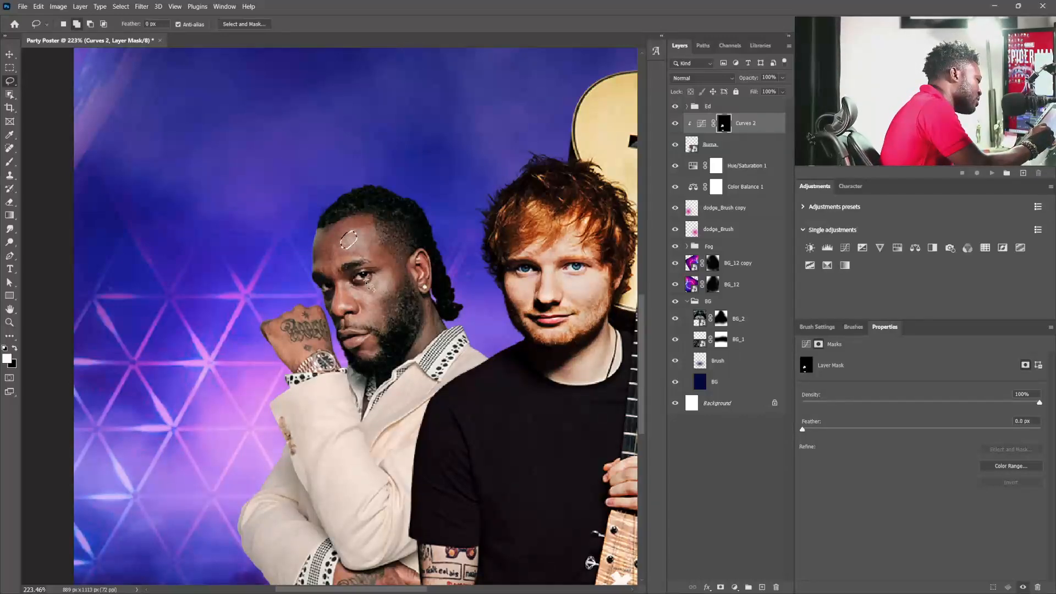
{"action": "left_click_drag", "start_coordinate": [383, 287], "coordinate": [365, 301]}
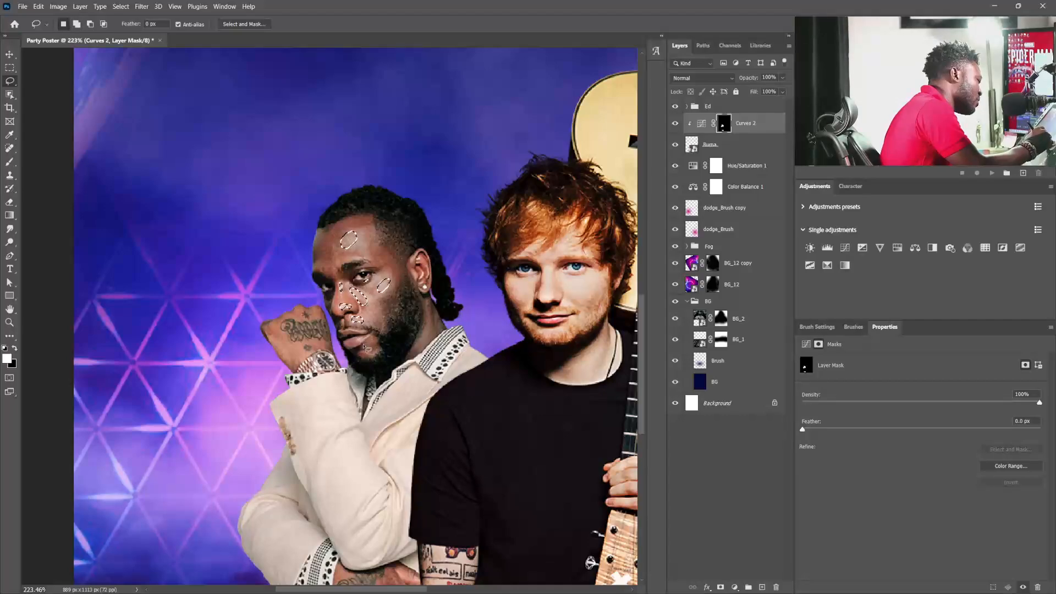
{"action": "scroll", "coordinate": [365, 344], "scroll_direction": "up", "scroll_amount": 6}
{"action": "scroll", "coordinate": [372, 362], "scroll_direction": "down", "scroll_amount": 6}
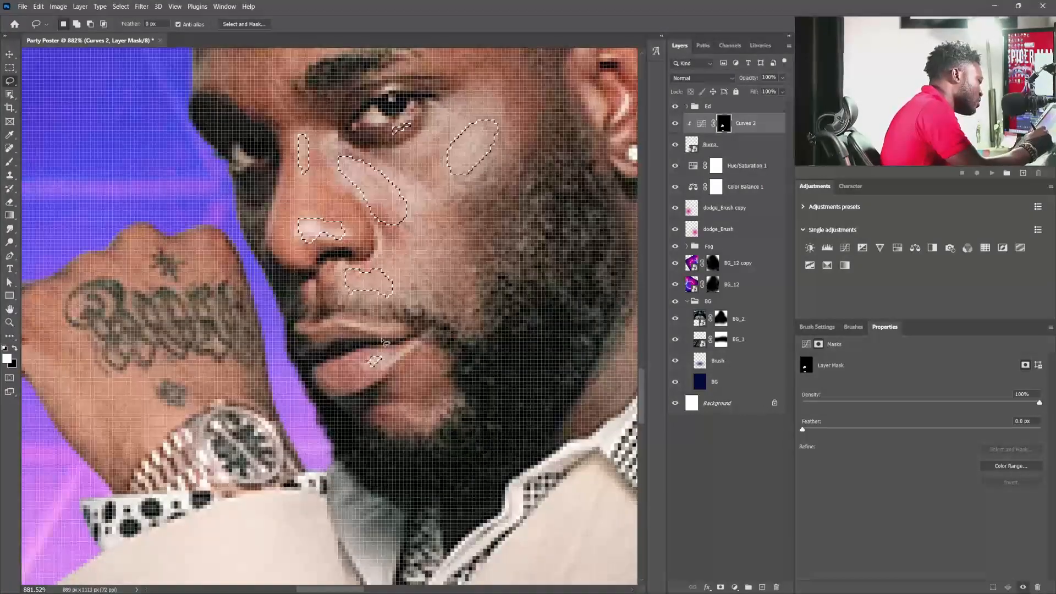
{"action": "scroll", "coordinate": [447, 368], "scroll_direction": "up", "scroll_amount": 2}
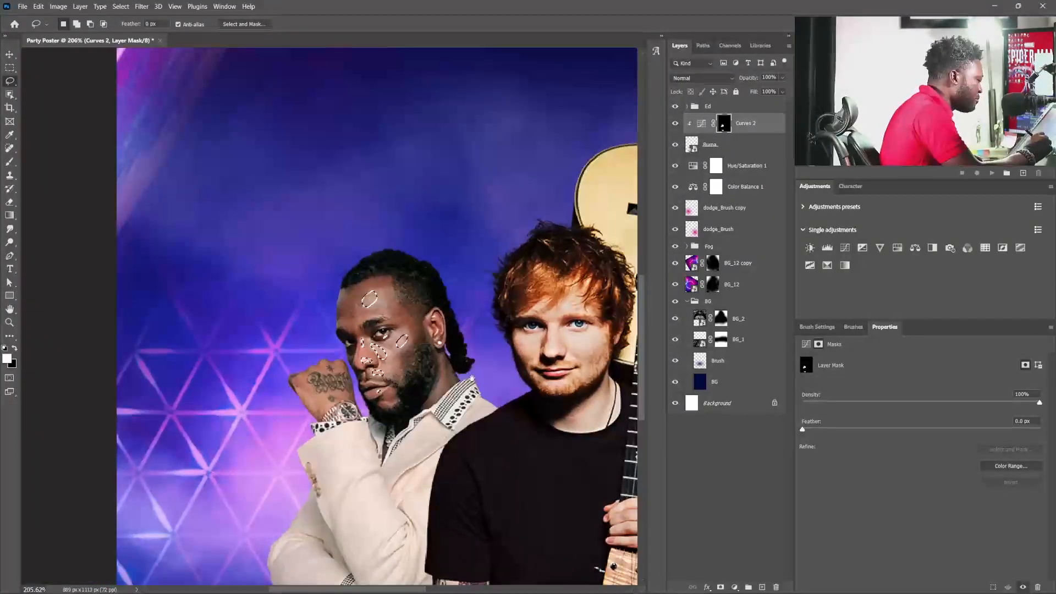
{"action": "scroll", "coordinate": [447, 389], "scroll_direction": "down", "scroll_amount": 3}
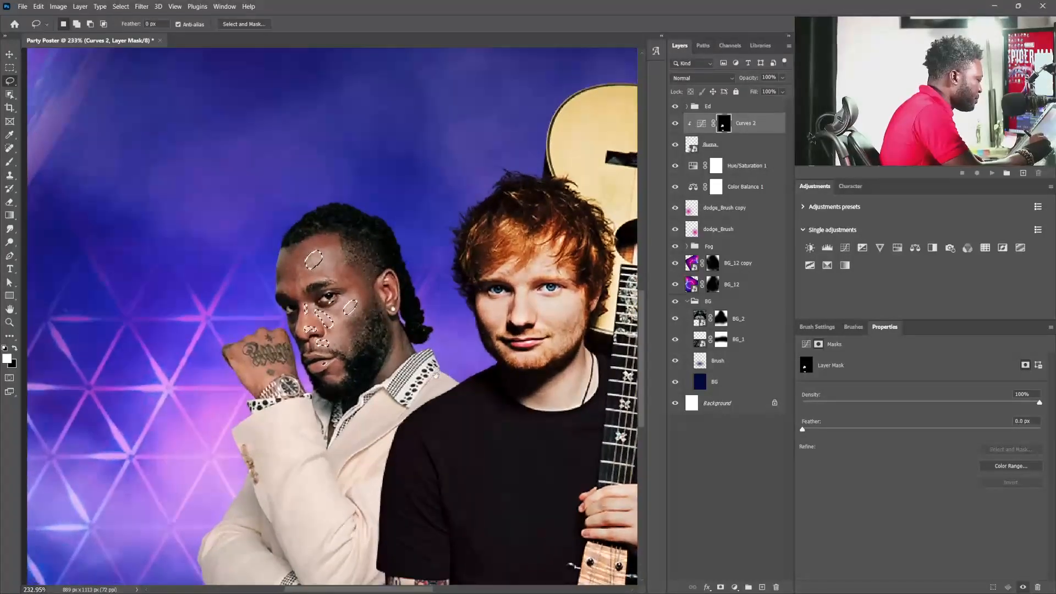
{"action": "left_click", "coordinate": [702, 123]}
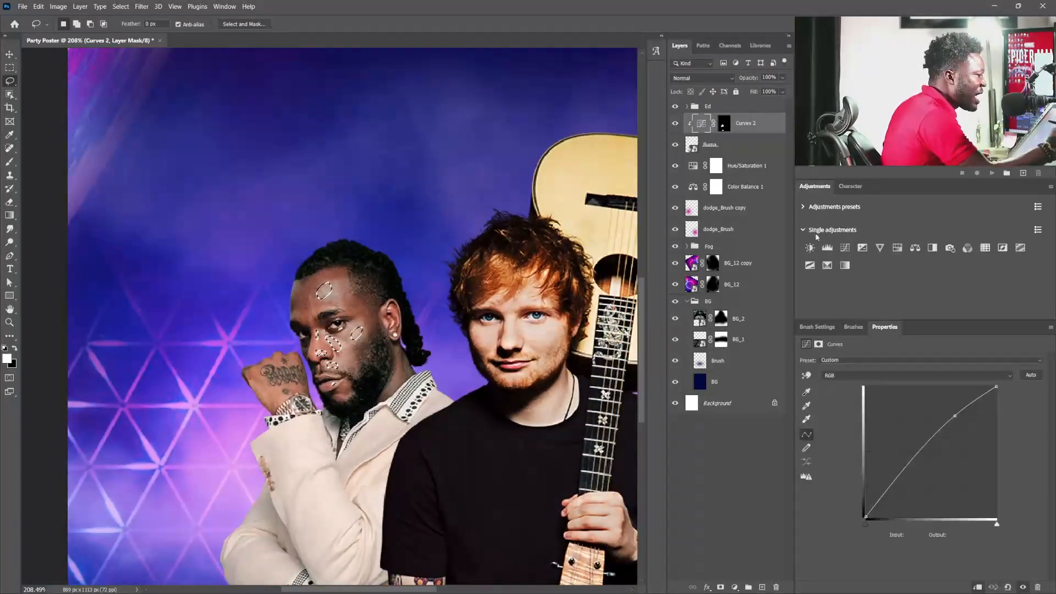
- Add a Curves adjustment from the facial highlight selection and brighten its RGB curve at input 139 to output 200
{"action": "left_click", "coordinate": [845, 247]}
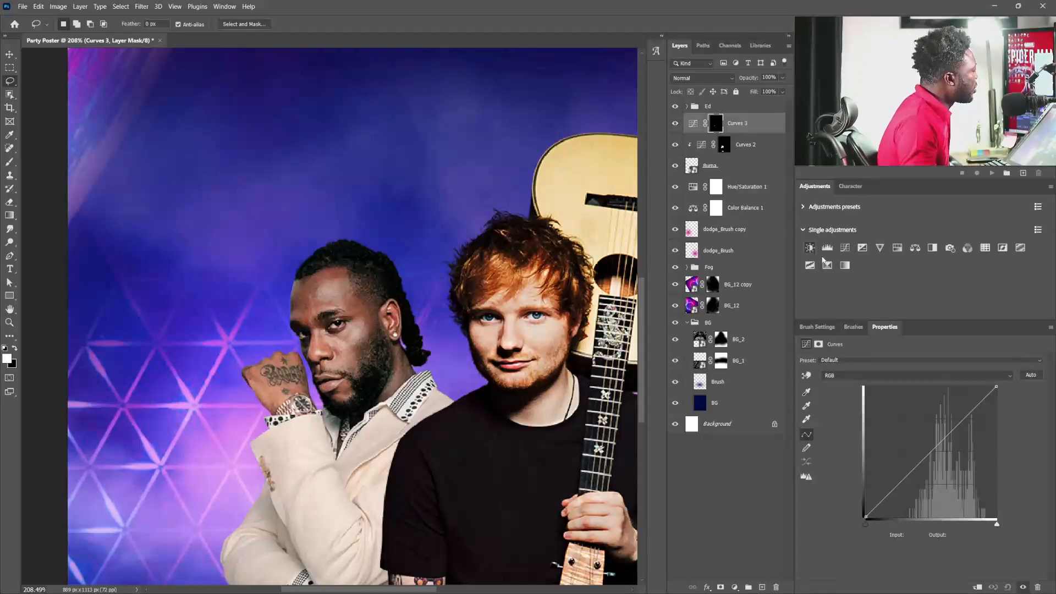
{"action": "left_click", "coordinate": [224, 6]}
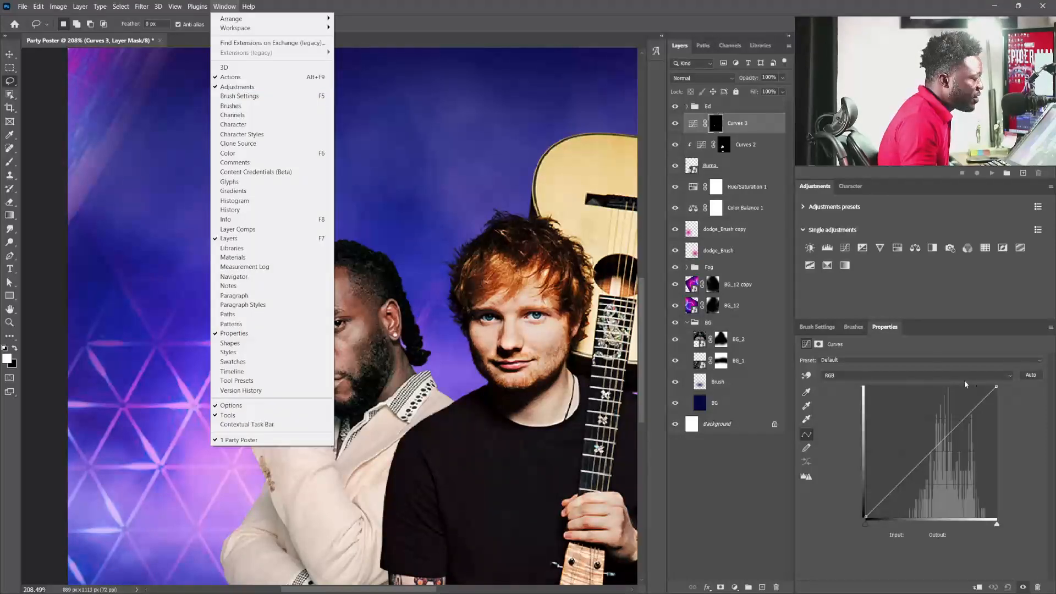
{"action": "left_click", "coordinate": [890, 306]}
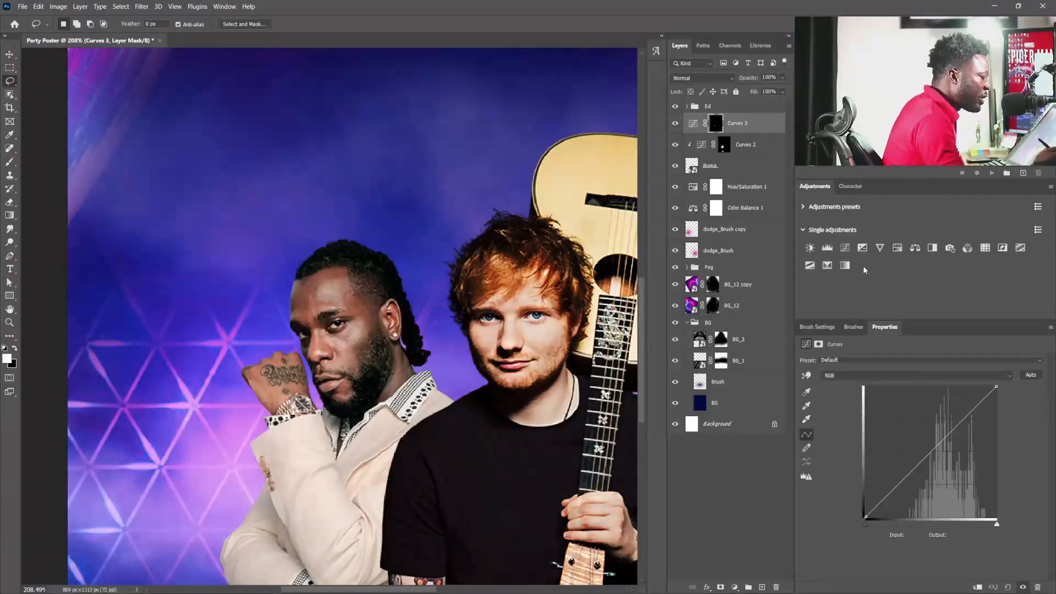
{"action": "left_click_drag", "start_coordinate": [939, 443], "coordinate": [937, 415]}
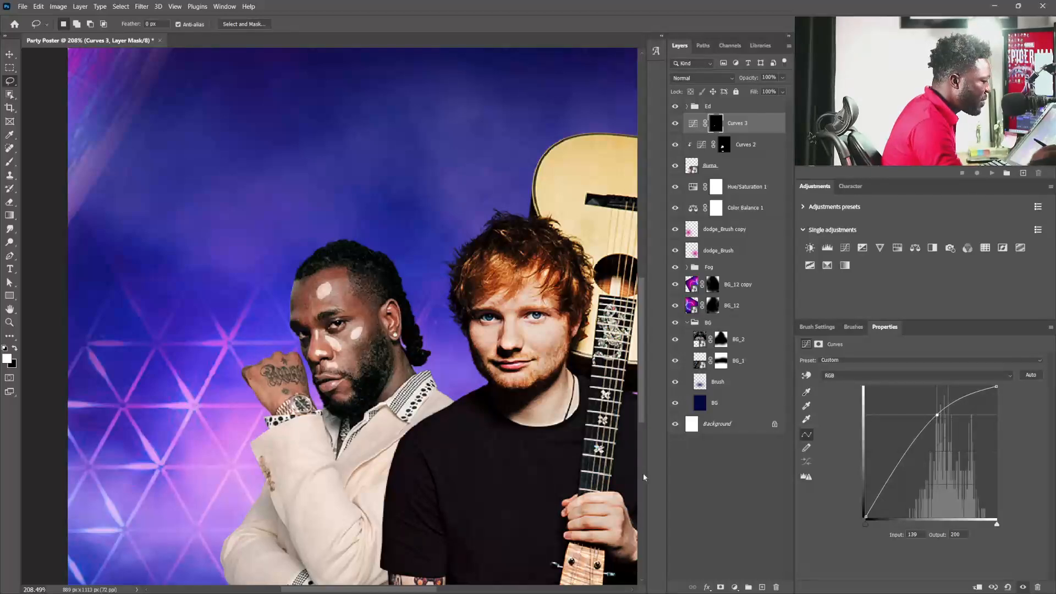
- Feather the Curves 3 mask by 7.8 px and clip the adjustment to Burna's layers
{"action": "left_click", "coordinate": [819, 345]}
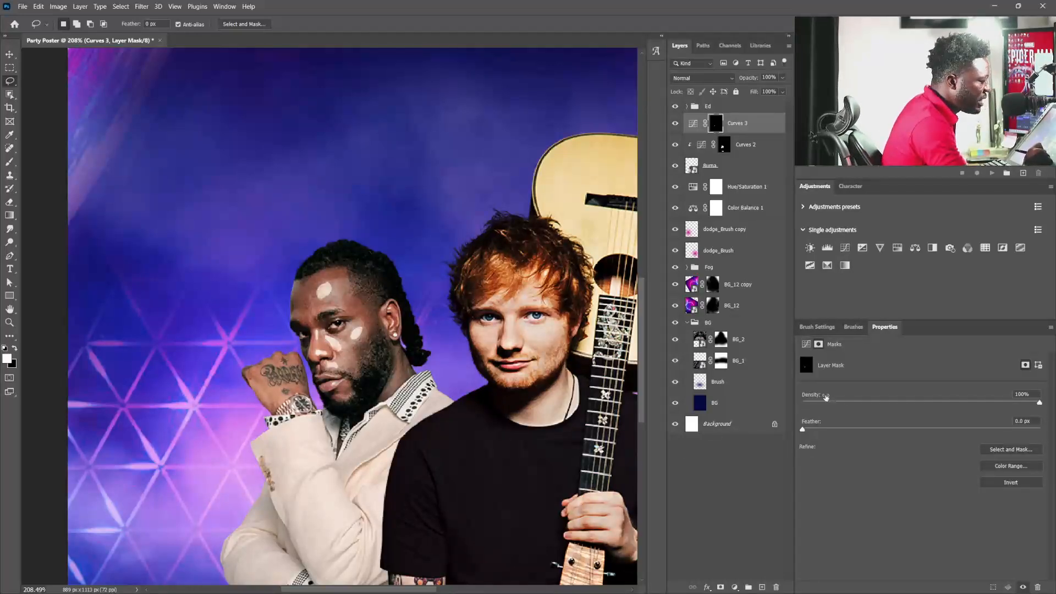
{"action": "left_click_drag", "start_coordinate": [803, 430], "coordinate": [884, 429]}
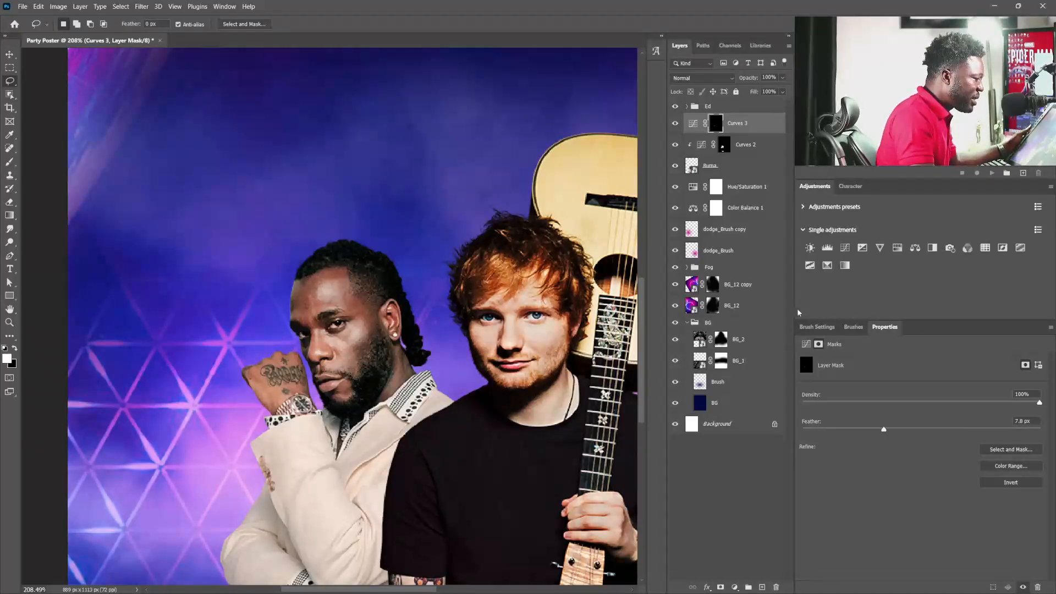
{"action": "left_click", "coordinate": [806, 344]}
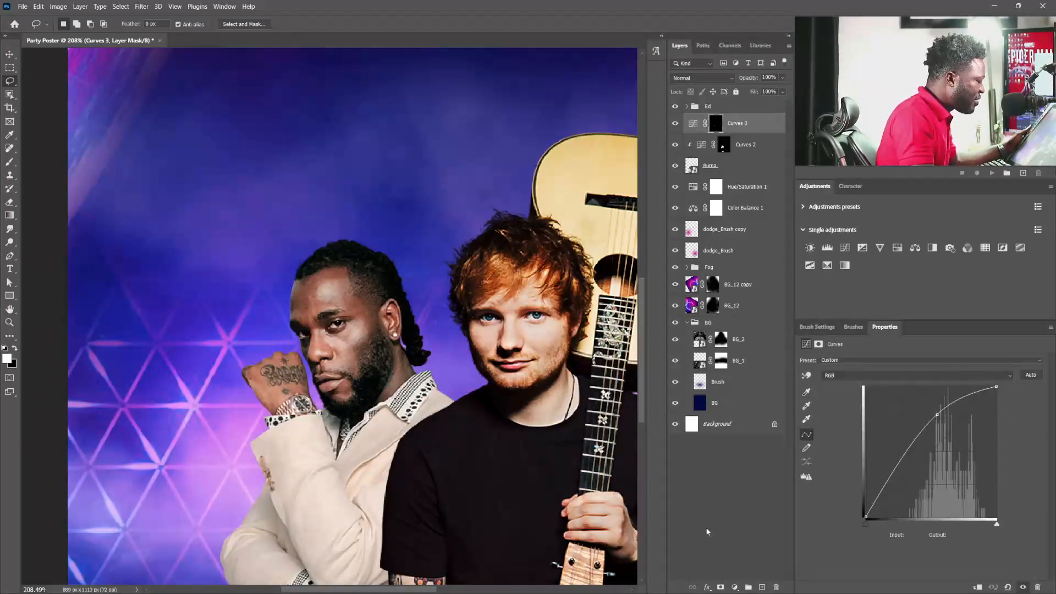
{"action": "left_click", "coordinate": [978, 587]}
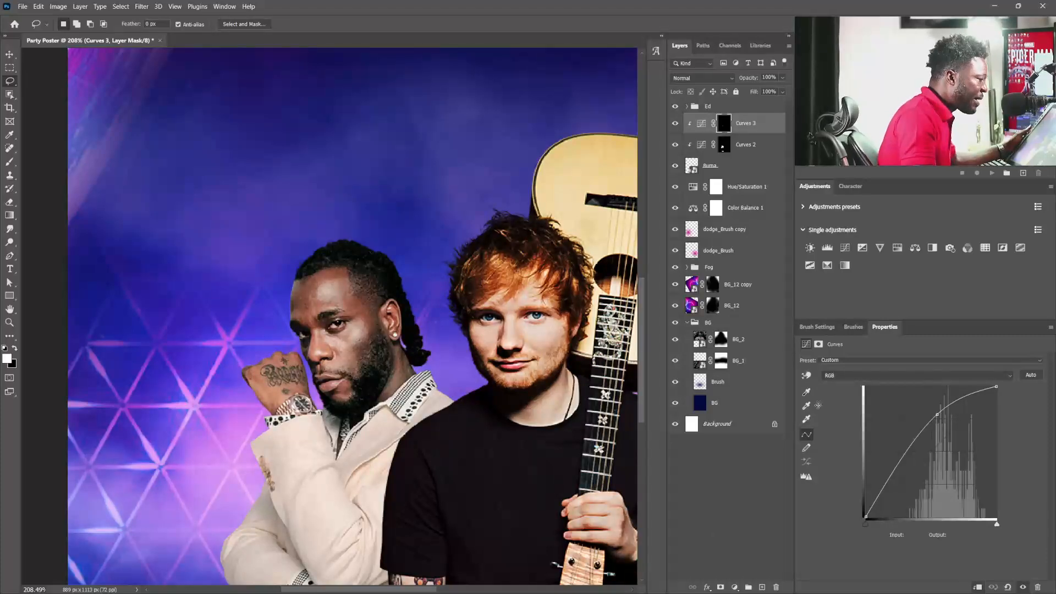
- Warm the Curves 3 highlights by lowering the Blue curve at input 157 to output 130 and raising Red at input 114 to output 185
{"action": "left_click", "coordinate": [830, 376]}
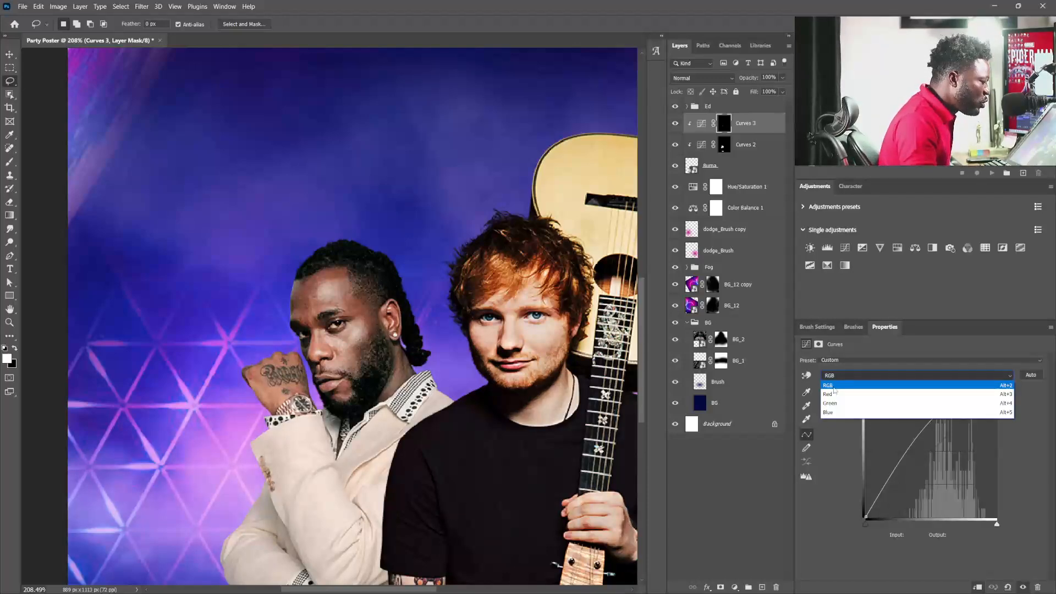
{"action": "left_click", "coordinate": [847, 413]}
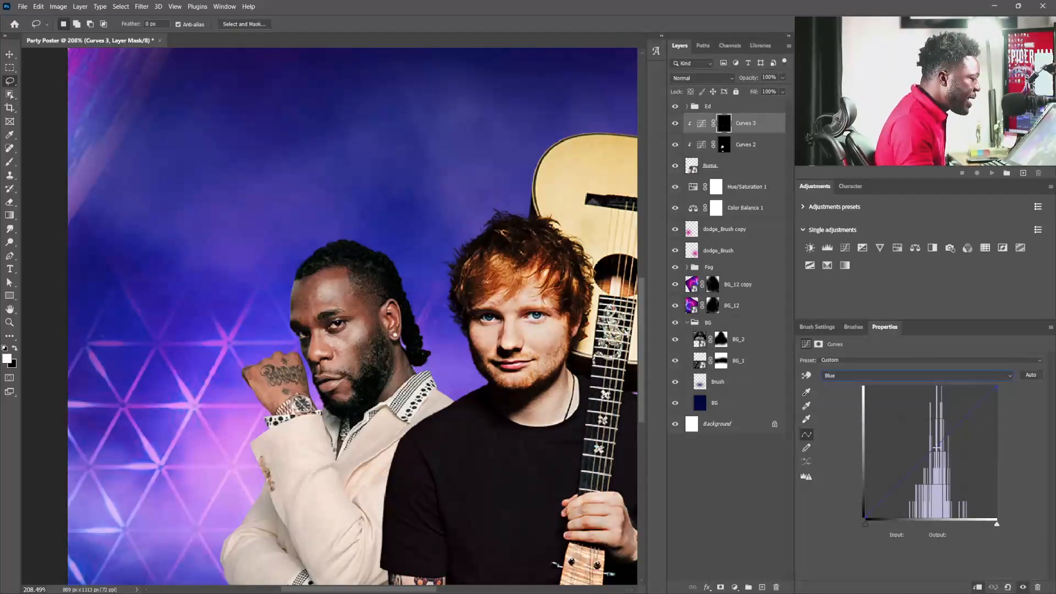
{"action": "left_click", "coordinate": [944, 438]}
{"action": "left_click_drag", "start_coordinate": [944, 439], "coordinate": [953, 452]}
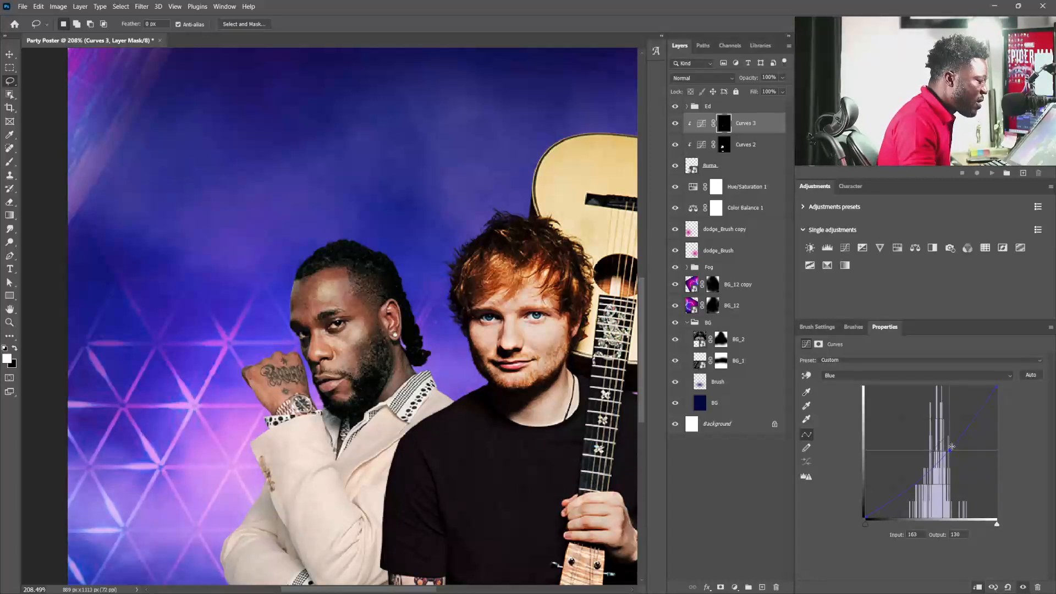
{"action": "left_click", "coordinate": [892, 376]}
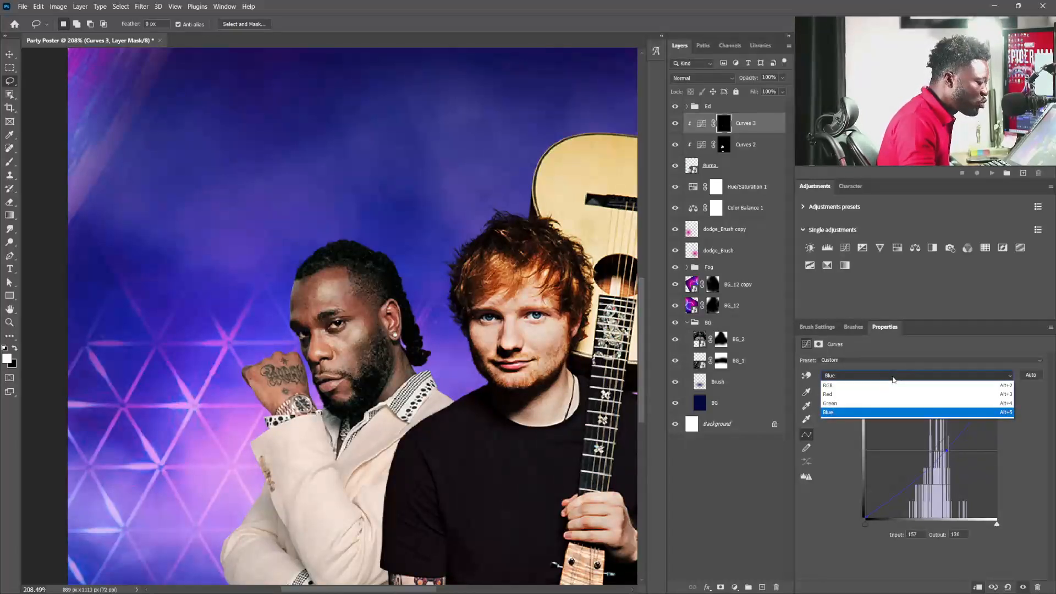
{"action": "left_click", "coordinate": [875, 395]}
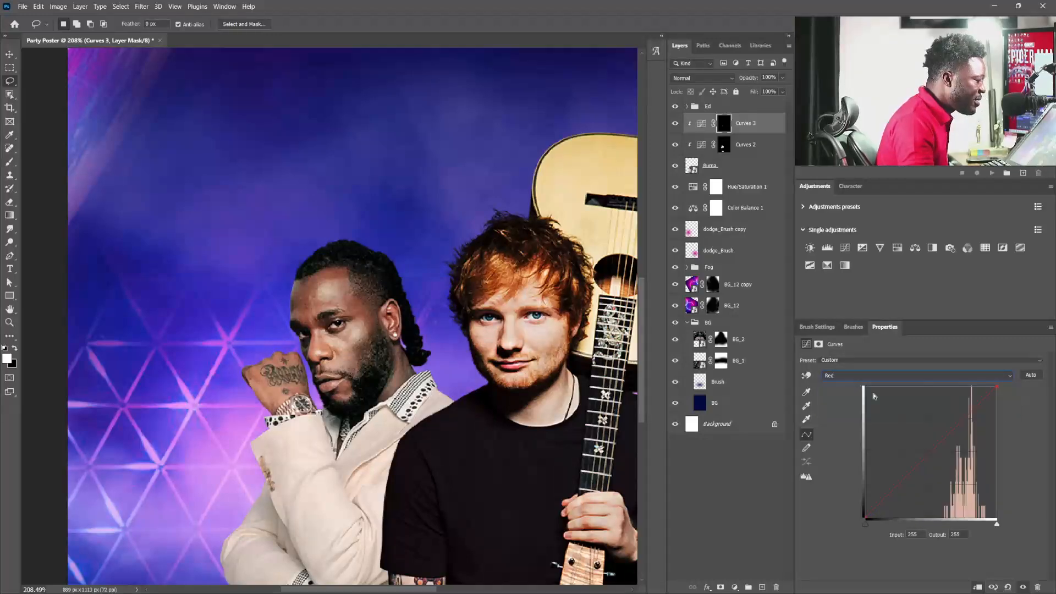
{"action": "left_click_drag", "start_coordinate": [942, 441], "coordinate": [926, 423]}
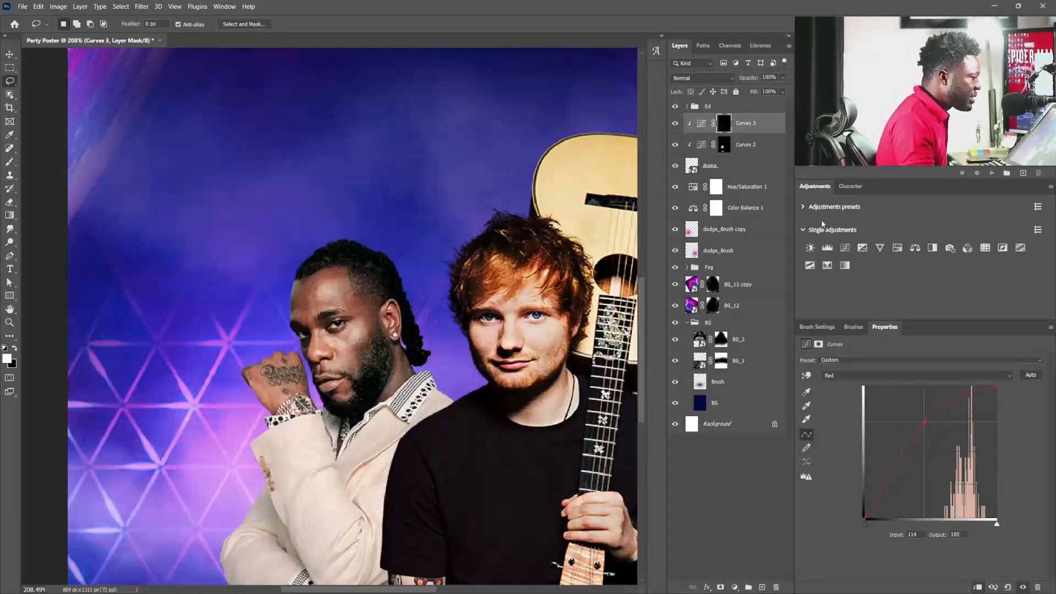
- Add a Color Balance adjustment clipped to Burna and set its midtones to Cyan-Red +23 and Yellow-Blue -17
{"action": "left_click", "coordinate": [915, 248]}
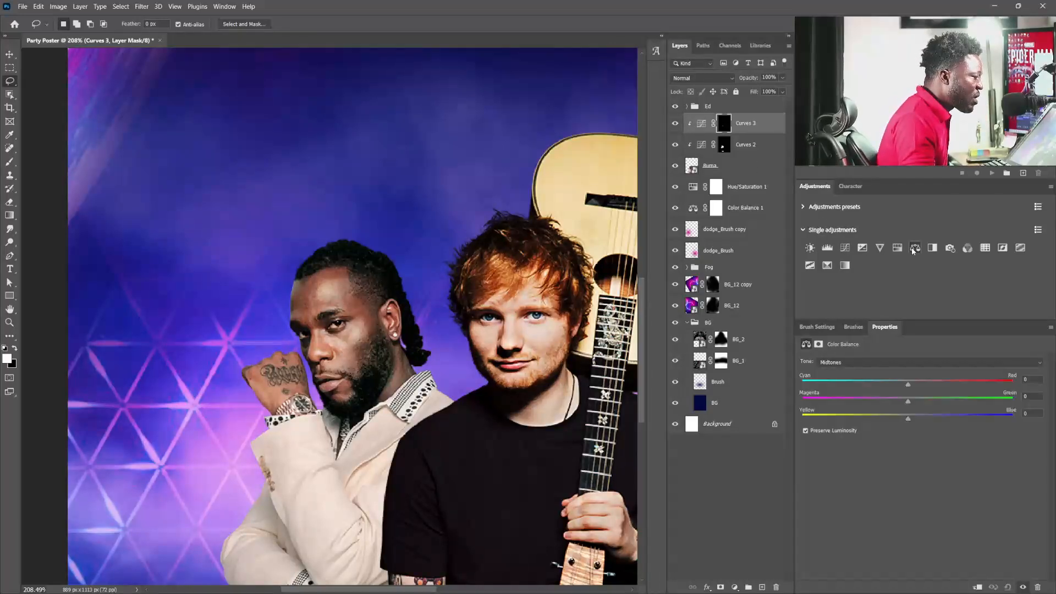
{"action": "left_click", "coordinate": [976, 587]}
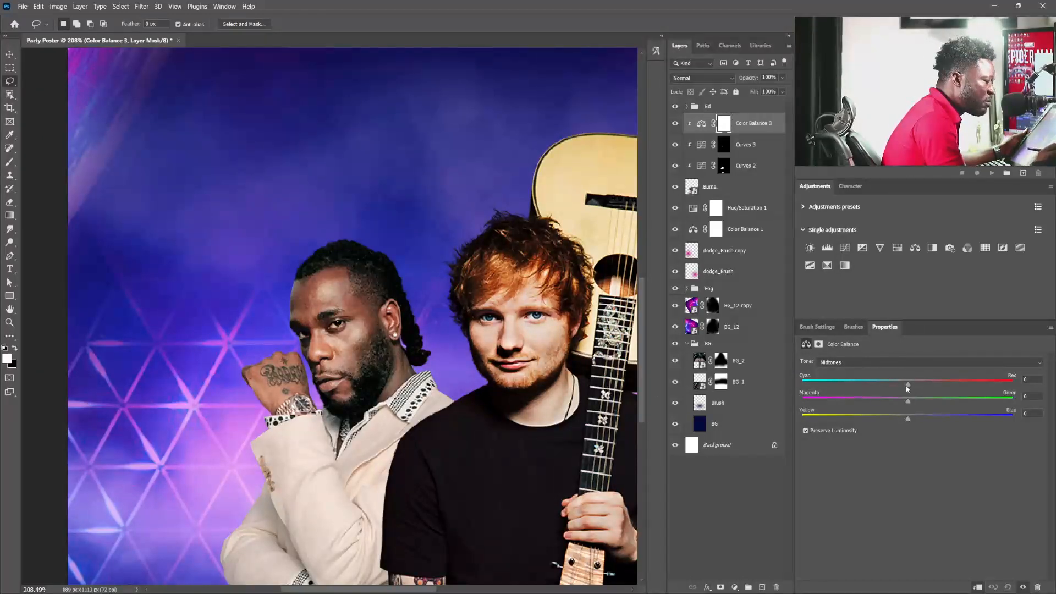
{"action": "left_click_drag", "start_coordinate": [908, 385], "coordinate": [930, 389]}
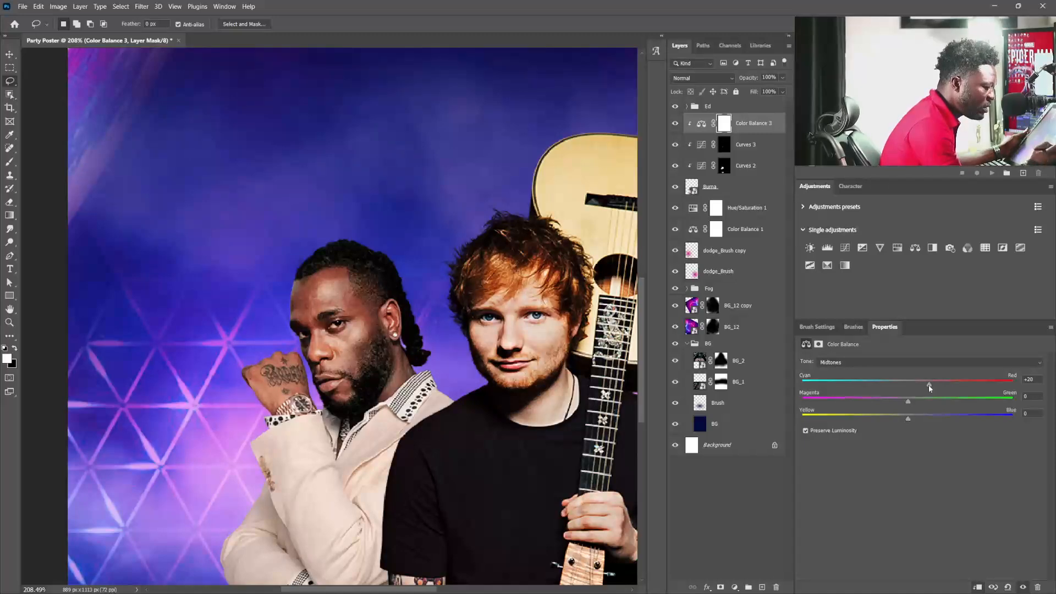
{"action": "left_click_drag", "start_coordinate": [909, 419], "coordinate": [891, 420]}
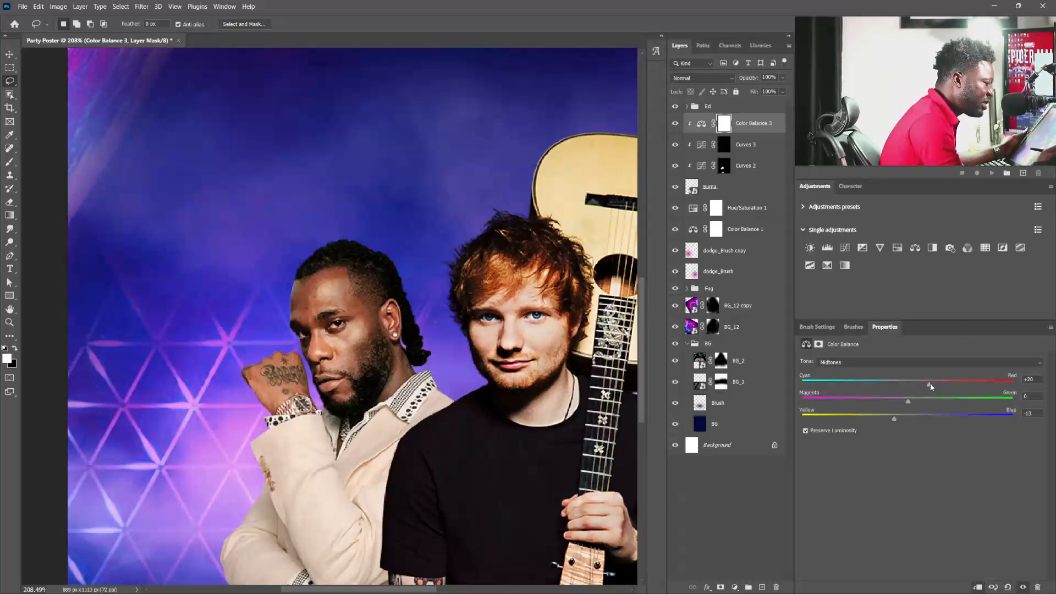
{"action": "mouse_move", "coordinate": [930, 387]}
{"action": "left_mouse_down"}
{"action": "mouse_move", "coordinate": [942, 388]}
{"action": "mouse_move", "coordinate": [934, 389]}
{"action": "left_mouse_up"}
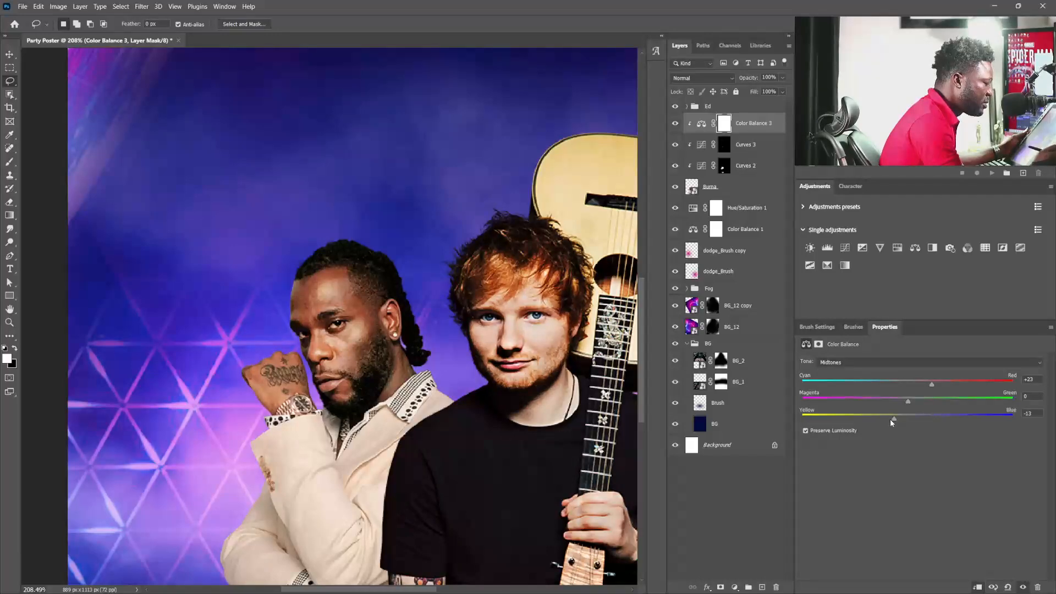
{"action": "left_click_drag", "start_coordinate": [895, 422], "coordinate": [891, 421]}
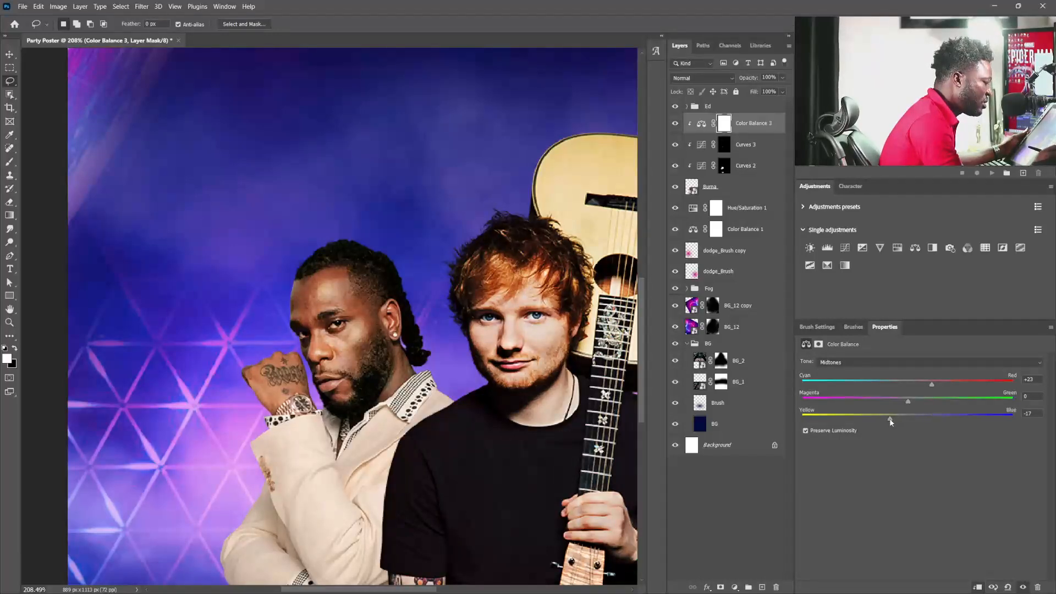
{"action": "key", "text": "b"}
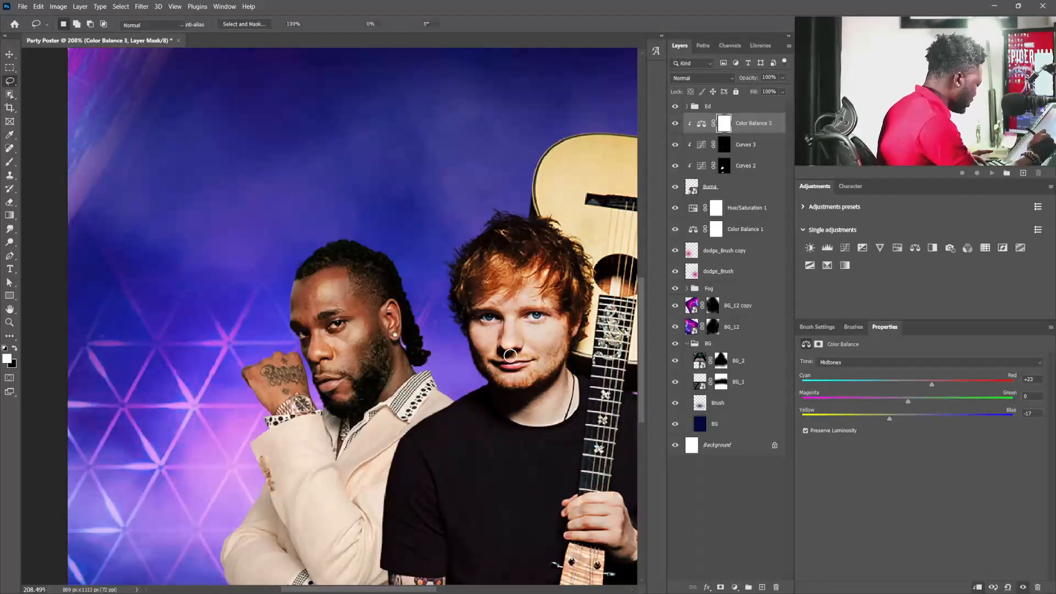
{"action": "left_click", "coordinate": [16, 348]}
{"action": "scroll", "coordinate": [374, 352], "scroll_direction": "up", "scroll_amount": 5}
{"action": "key", "text": "bracketleft"}
{"action": "key", "text": "bracketleft"}
{"action": "key", "text": "bracketleft"}
{"action": "key", "text": "bracketleft"}
{"action": "key", "text": "bracketleft"}
{"action": "key", "text": "bracketleft"}
{"action": "key", "text": "bracketleft"}
{"action": "key", "text": "bracketleft"}
{"action": "key", "text": "bracketleft"}
{"action": "key", "text": "bracketleft"}
{"action": "key", "text": "bracketleft"}
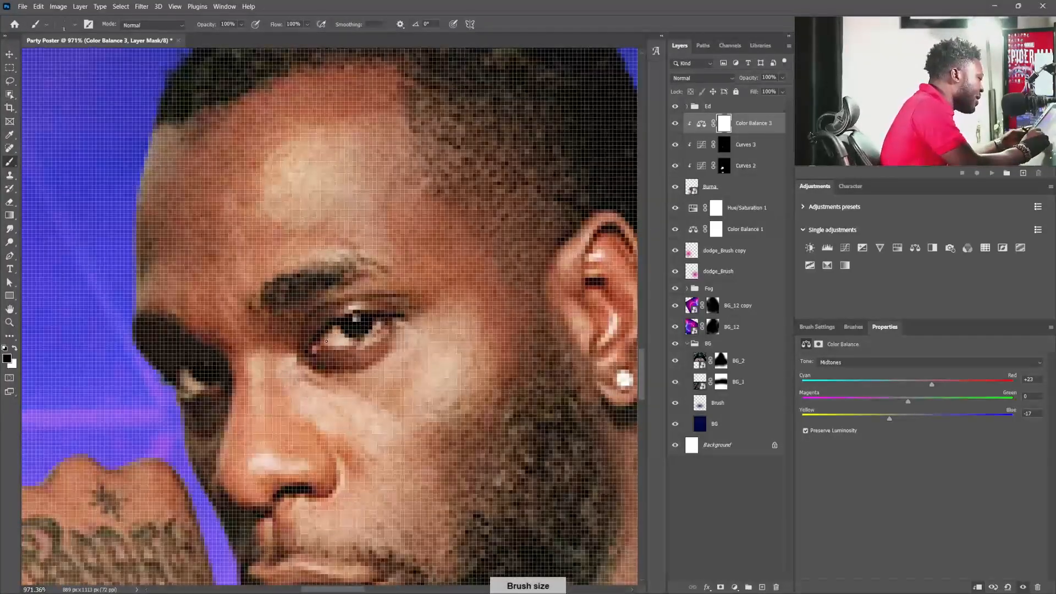
{"action": "key", "text": "bracketright"}
{"action": "key", "text": "bracketright"}
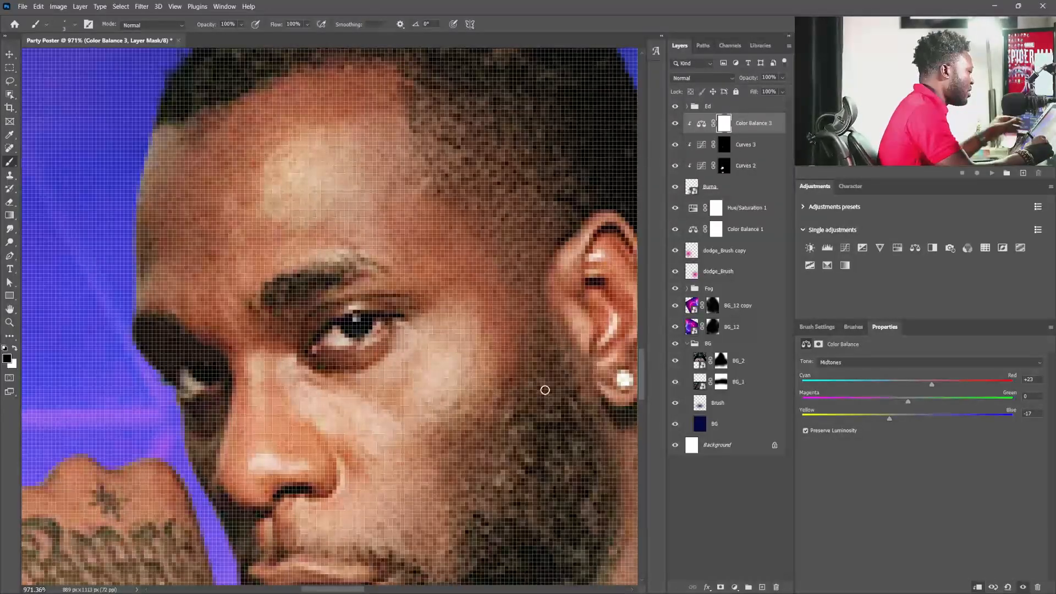
{"action": "scroll", "coordinate": [542, 388], "scroll_direction": "down", "scroll_amount": 8}
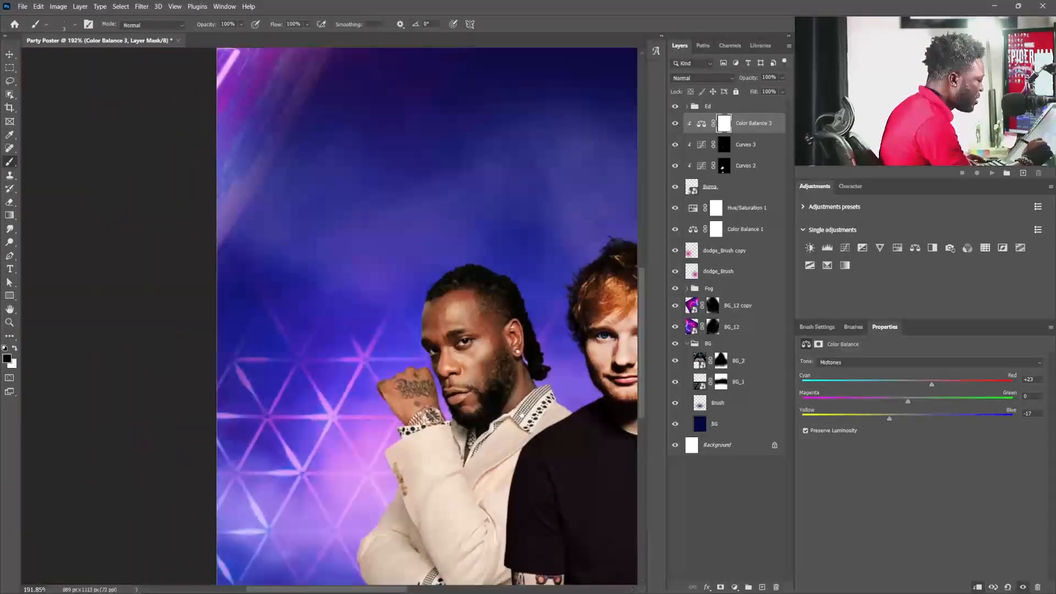
{"action": "scroll", "coordinate": [543, 403], "scroll_direction": "up", "scroll_amount": 2}
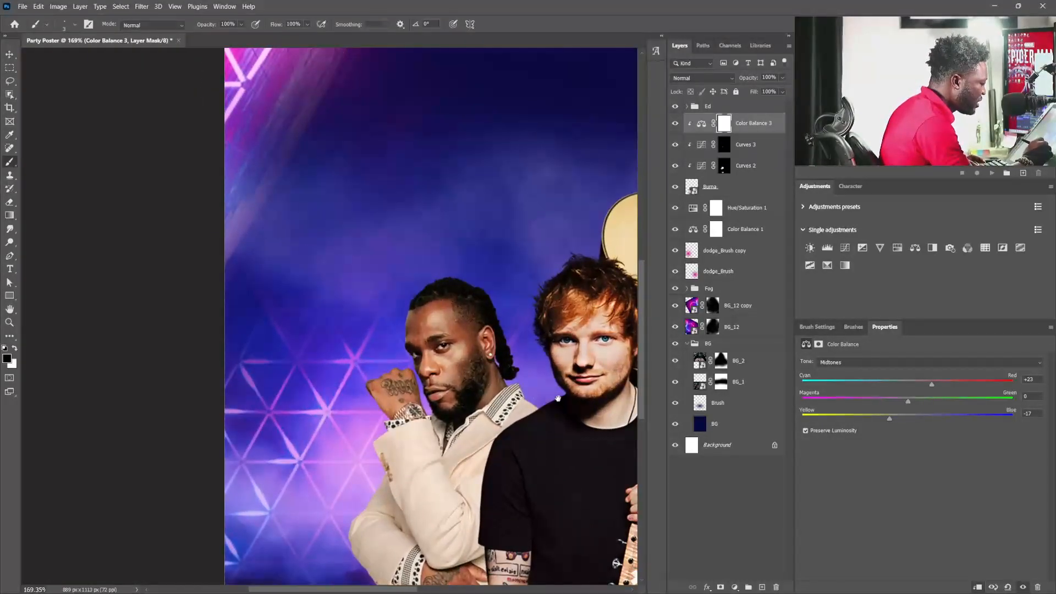
{"action": "scroll", "coordinate": [558, 400], "scroll_direction": "up", "scroll_amount": 2}
{"action": "scroll", "coordinate": [559, 402], "scroll_direction": "down", "scroll_amount": 2}
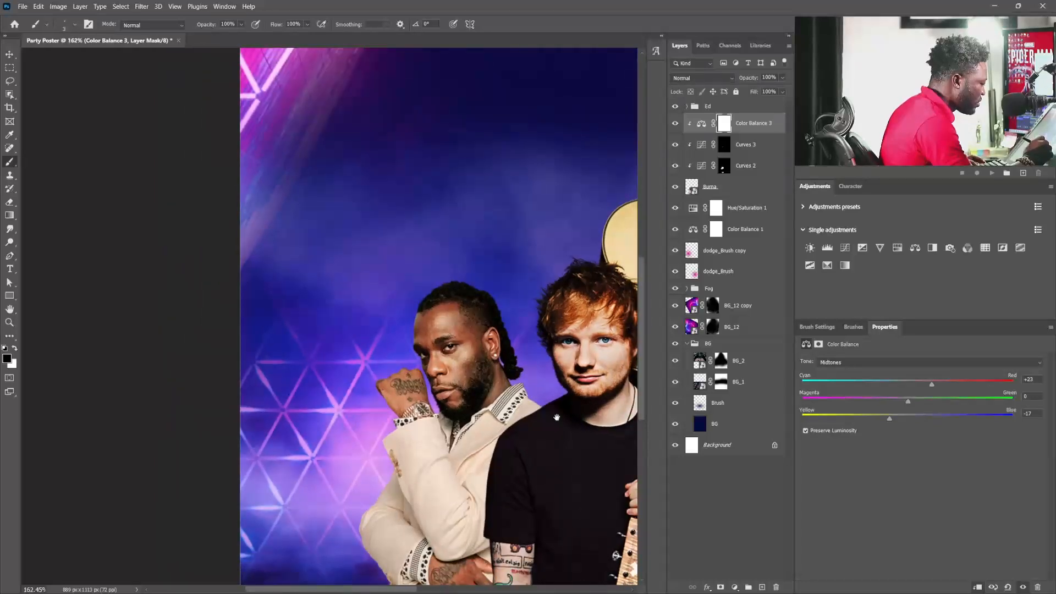
{"action": "left_click_drag", "start_coordinate": [559, 422], "coordinate": [523, 387]}
{"action": "scroll", "coordinate": [523, 388], "scroll_direction": "up", "scroll_amount": 1}
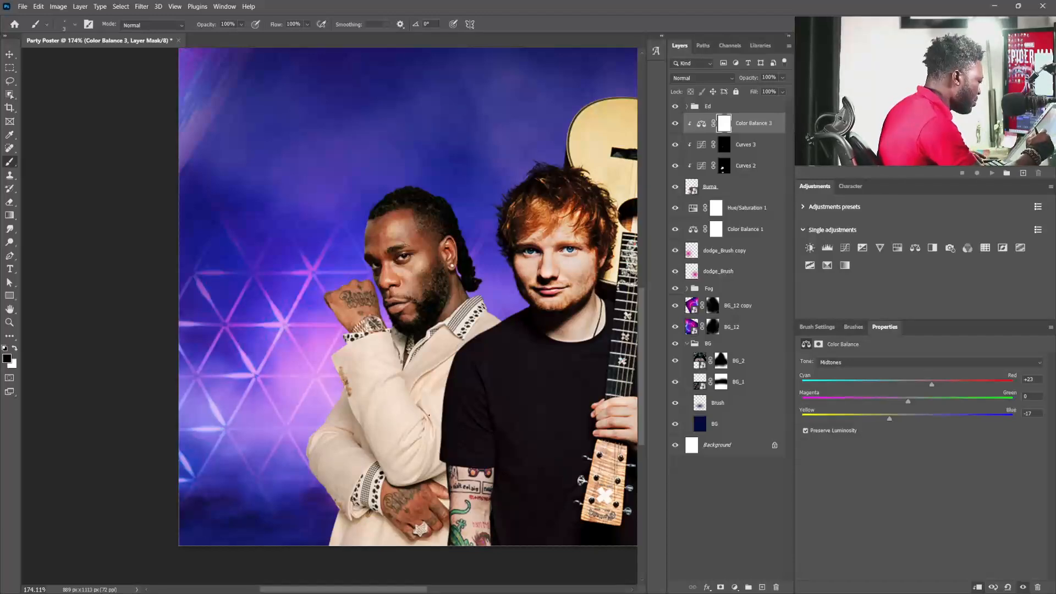
{"action": "key", "text": "p"}
{"action": "scroll", "coordinate": [341, 357], "scroll_direction": "up", "scroll_amount": 3}
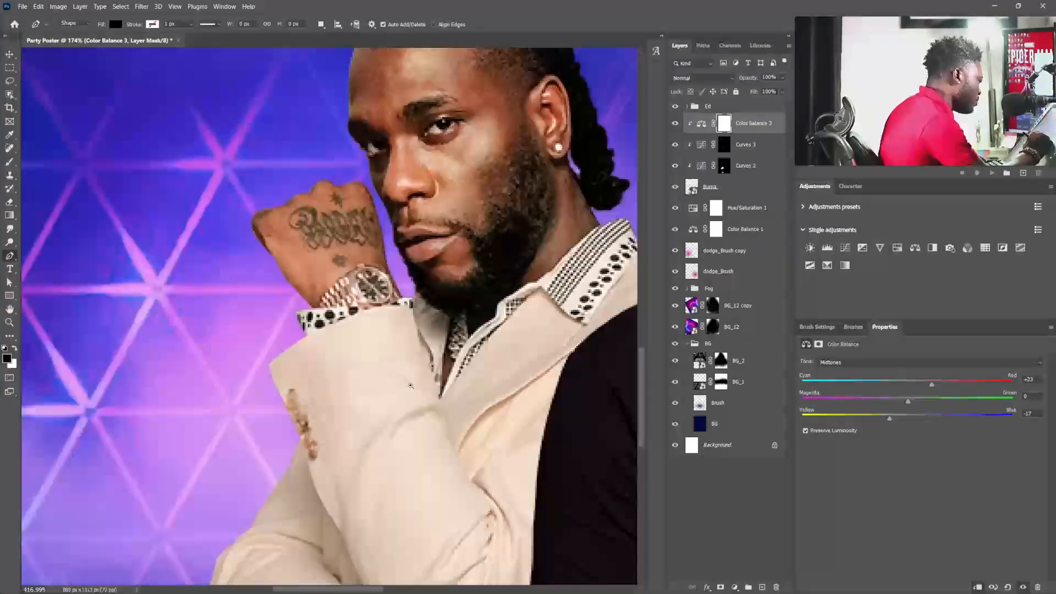
{"action": "left_click", "coordinate": [264, 364]}
{"action": "left_click_drag", "start_coordinate": [314, 333], "coordinate": [403, 299]}
{"action": "key", "text": "ctrl+z"}
{"action": "key", "text": "ctrl+z"}
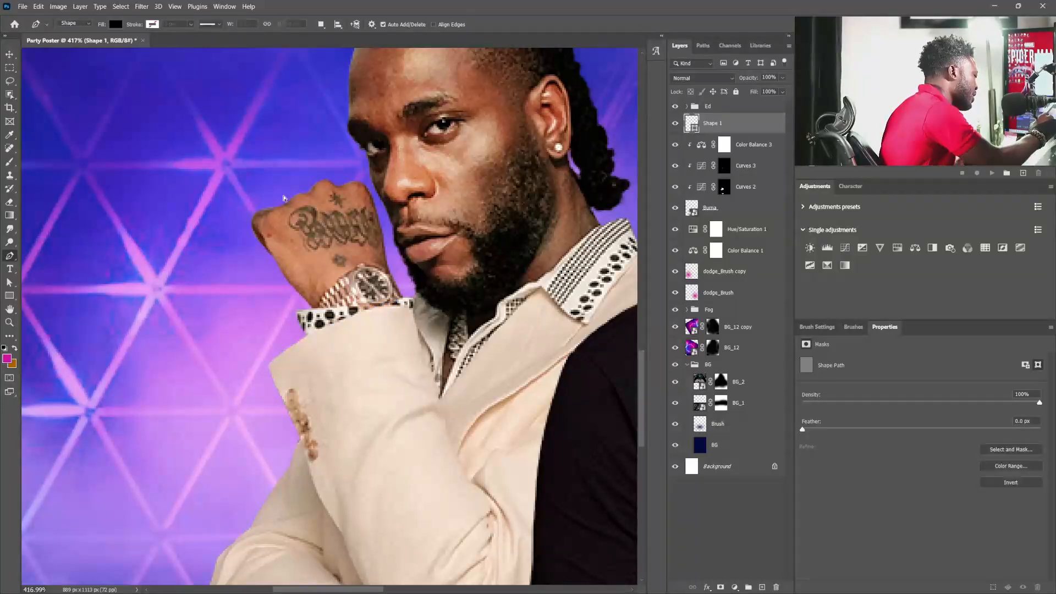
{"action": "key", "text": "ctrl+z"}
- Set the Pen tool to Path mode and trace along the raised sleeve's cuff edge to the shirt collar below Burna's beard
{"action": "left_click", "coordinate": [76, 24]}
{"action": "left_click", "coordinate": [72, 36]}
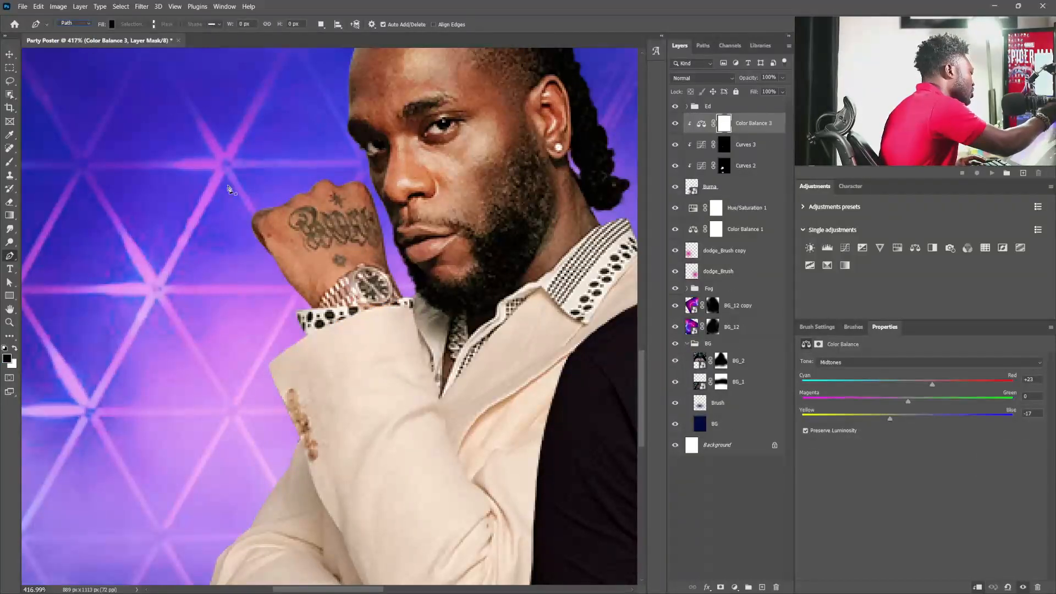
{"action": "left_click", "coordinate": [264, 365]}
{"action": "left_click", "coordinate": [307, 336]}
{"action": "left_click_drag", "start_coordinate": [398, 303], "coordinate": [471, 313]}
{"action": "left_click", "coordinate": [420, 291]}
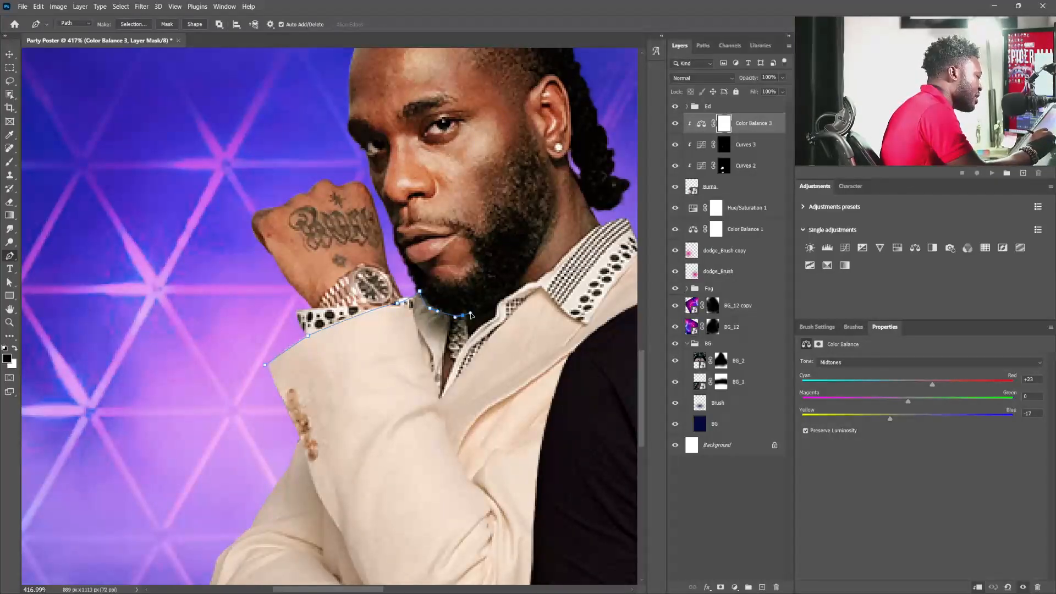
{"action": "left_click", "coordinate": [447, 326]}
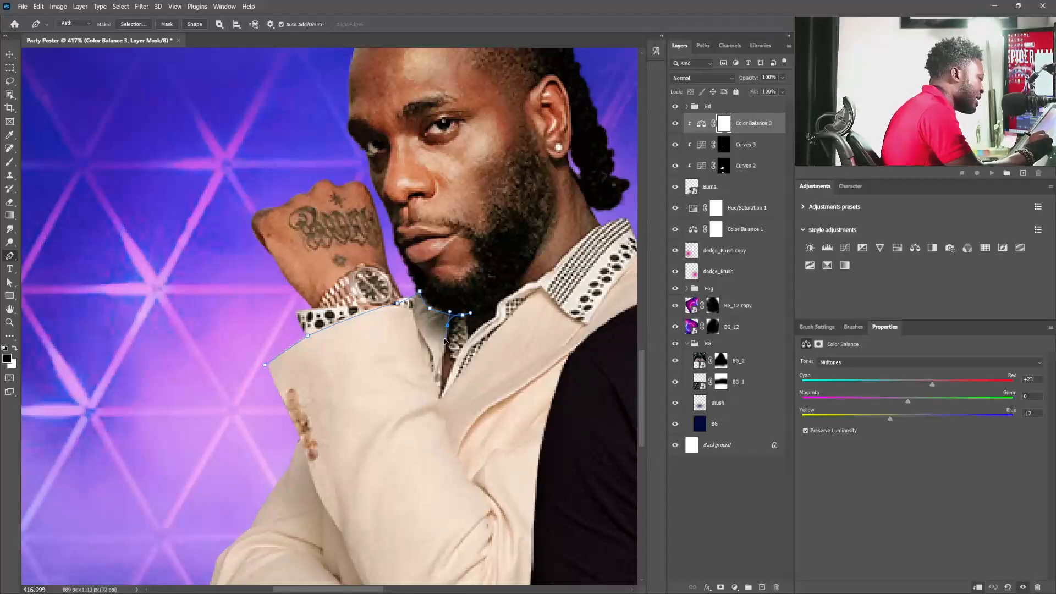
- Continue the path down Burna's shirt opening and back up the patterned collar's upper edge to its outer end beside the neck
{"action": "left_click", "coordinate": [443, 383]}
{"action": "left_click", "coordinate": [441, 397]}
{"action": "left_click_drag", "start_coordinate": [461, 350], "coordinate": [502, 302]}
{"action": "left_click", "coordinate": [523, 286]}
{"action": "left_click", "coordinate": [527, 284]}
{"action": "left_click", "coordinate": [535, 281]}
{"action": "left_click", "coordinate": [554, 267]}
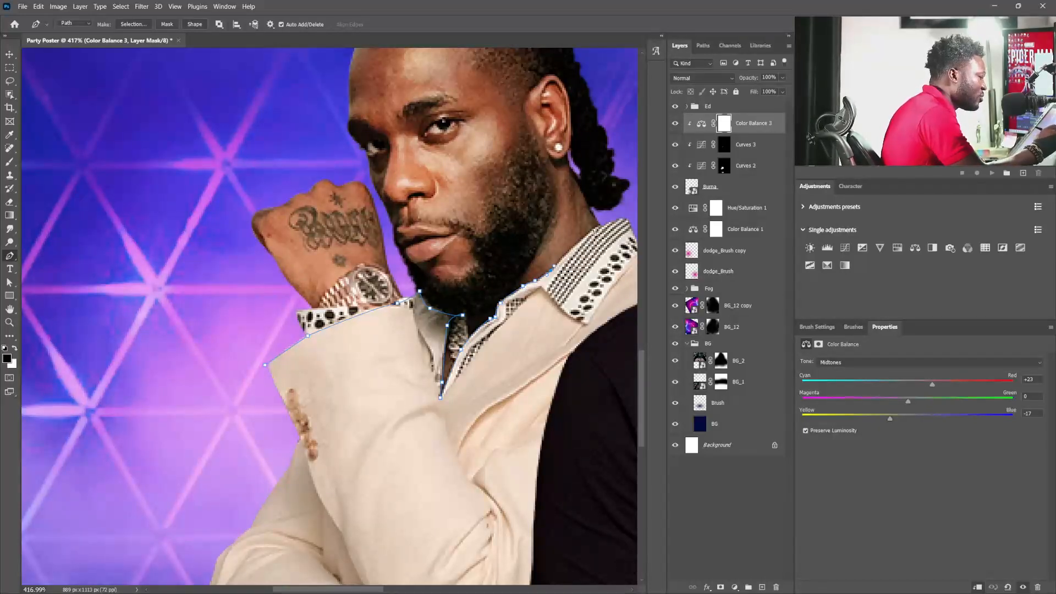
{"action": "left_click", "coordinate": [580, 241]}
{"action": "left_click_drag", "start_coordinate": [613, 221], "coordinate": [523, 328]}
{"action": "left_click", "coordinate": [494, 337]}
{"action": "left_click_drag", "start_coordinate": [528, 319], "coordinate": [508, 279]}
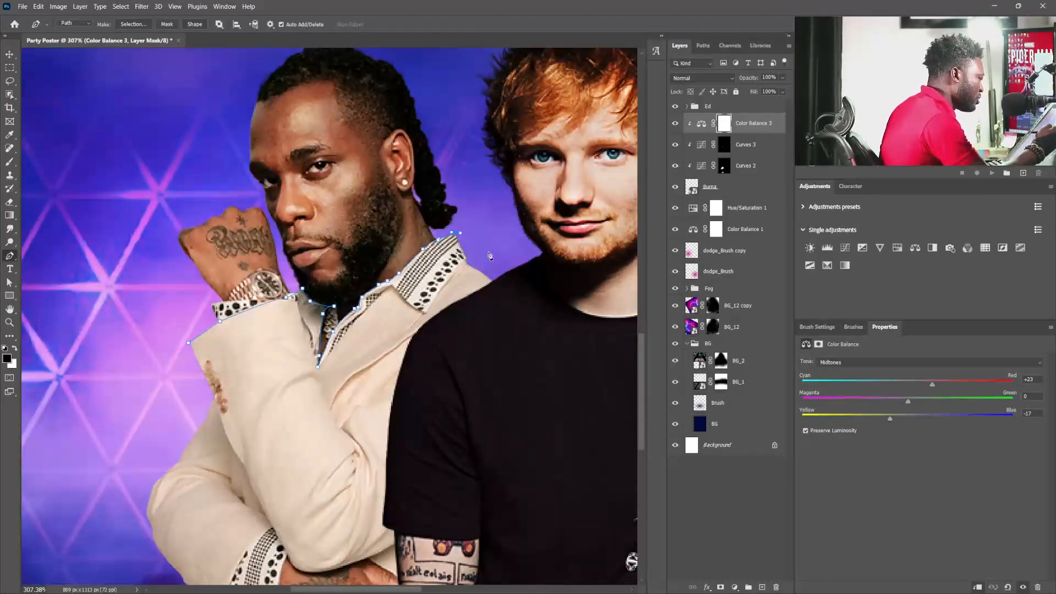
- Run the path loosely across Ed's torso, below the canvas and around the outside of Burna's jacket, closing it at the raised cuff
{"action": "left_click_drag", "start_coordinate": [551, 416], "coordinate": [518, 354]}
{"action": "left_click", "coordinate": [493, 205]}
{"action": "left_click", "coordinate": [562, 237]}
{"action": "left_click", "coordinate": [556, 442]}
{"action": "left_click", "coordinate": [542, 532]}
{"action": "left_click", "coordinate": [306, 534]}
{"action": "left_click", "coordinate": [241, 472]}
{"action": "left_click", "coordinate": [240, 373]}
{"action": "left_click", "coordinate": [261, 302]}
{"action": "left_click", "coordinate": [297, 263]}
{"action": "scroll", "coordinate": [551, 352], "scroll_direction": "up", "scroll_amount": 2}
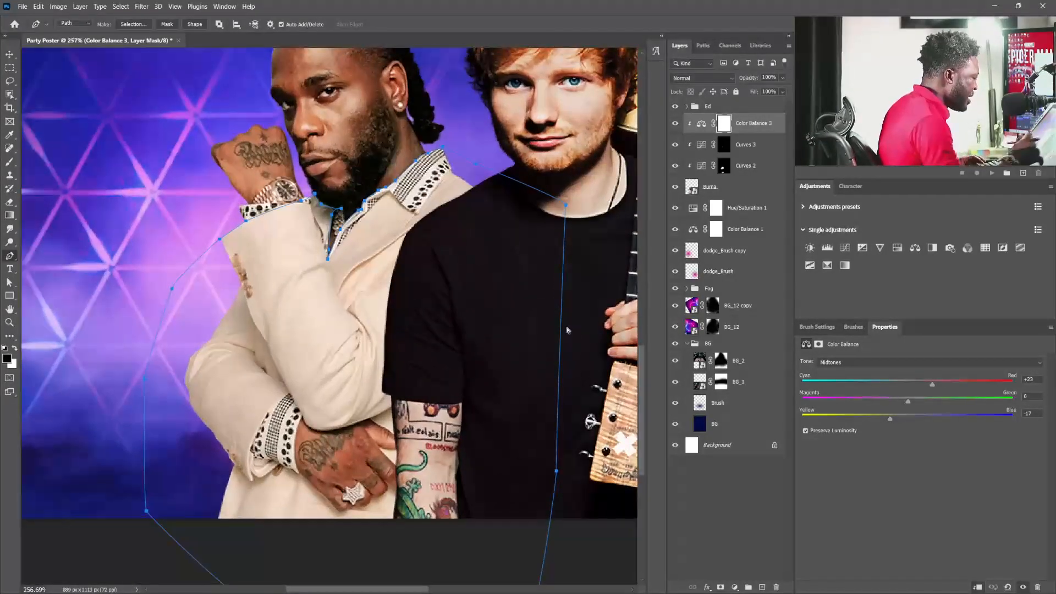
- Turn the outfit path into a selection, fill it with black on the Color Balance 3 mask, and deselect
{"action": "key", "text": "ctrl+Return"}
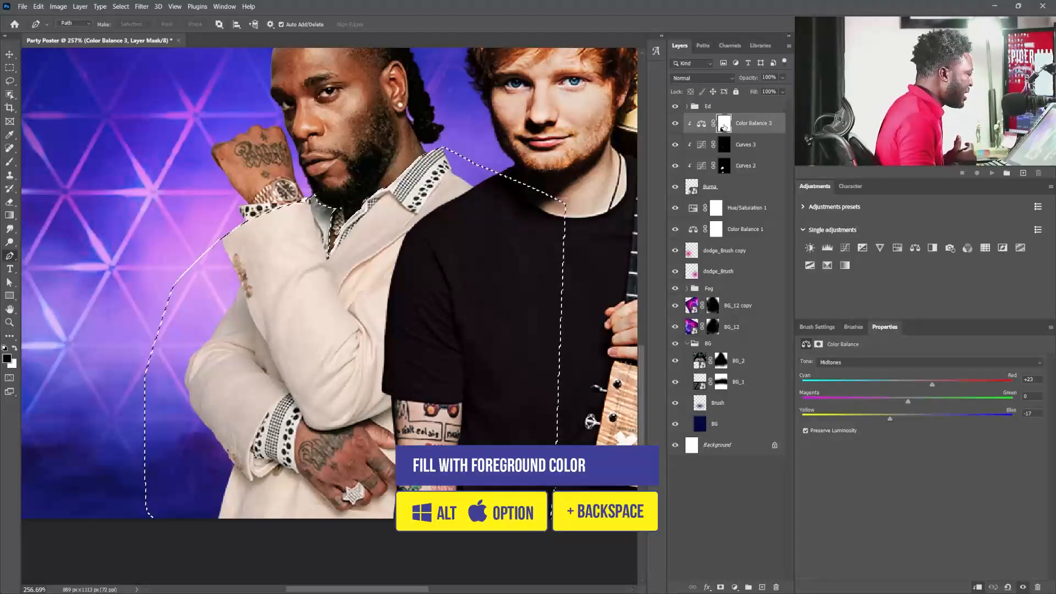
{"action": "key", "text": "alt+BackSpace"}
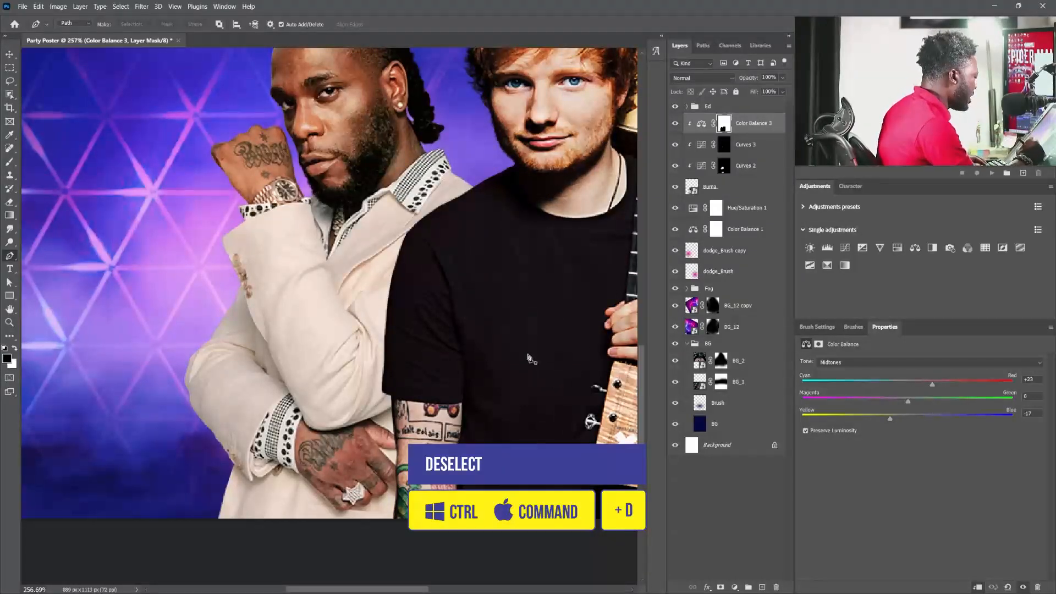
- Trace a path from Burna's lower sleeve cuff down the wrist and along the underside of his tattooed hand and fingers
{"action": "scroll", "coordinate": [325, 439], "scroll_direction": "up", "scroll_amount": 3}
{"action": "scroll", "coordinate": [413, 417], "scroll_direction": "up", "scroll_amount": 1}
{"action": "left_click", "coordinate": [344, 303]}
{"action": "left_click_drag", "start_coordinate": [327, 374], "coordinate": [331, 394]}
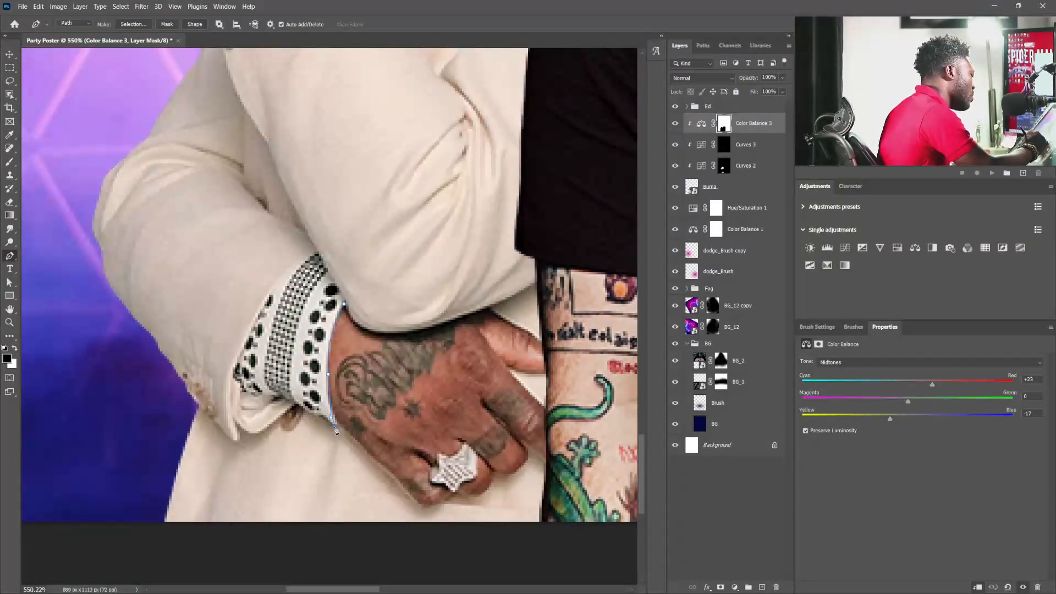
{"action": "left_click", "coordinate": [345, 430]}
{"action": "left_click_drag", "start_coordinate": [383, 467], "coordinate": [387, 474]}
{"action": "left_click", "coordinate": [413, 502]}
{"action": "left_click_drag", "start_coordinate": [437, 505], "coordinate": [444, 506]}
{"action": "left_click", "coordinate": [458, 495]}
{"action": "left_click", "coordinate": [485, 494]}
{"action": "left_click_drag", "start_coordinate": [517, 470], "coordinate": [526, 465]}
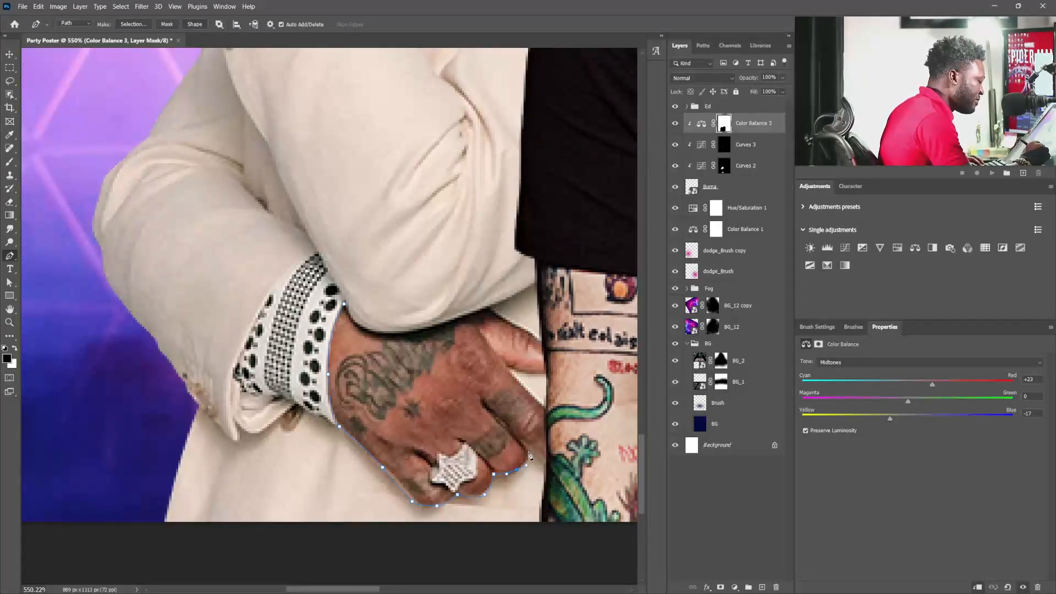
- Continue the path over the edge of Ed's forearm and around the gap between Burna's fingers and thumb
{"action": "left_click_drag", "start_coordinate": [528, 450], "coordinate": [542, 455]}
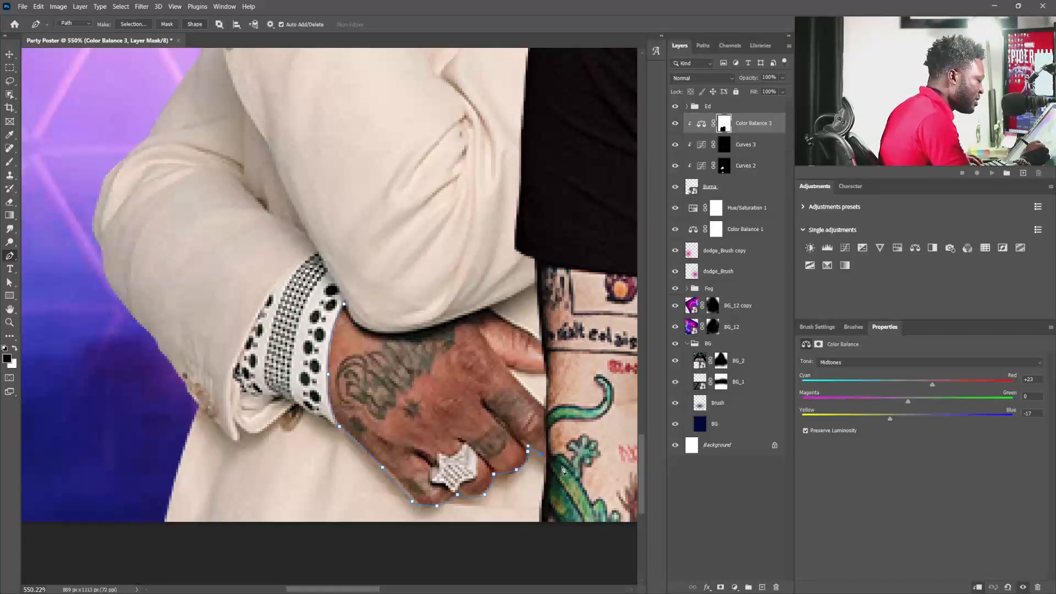
{"action": "left_click", "coordinate": [551, 467]}
{"action": "left_click", "coordinate": [569, 436]}
{"action": "left_click", "coordinate": [547, 406]}
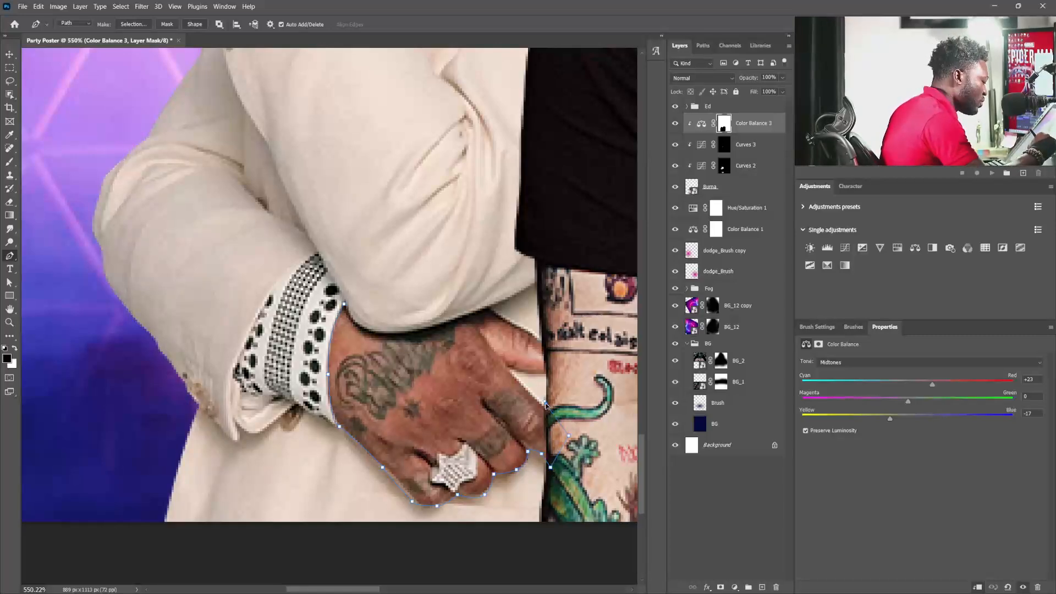
{"action": "key", "text": "ctrl+z"}
{"action": "left_click", "coordinate": [546, 409]}
{"action": "left_click_drag", "start_coordinate": [519, 380], "coordinate": [563, 374]}
{"action": "left_click", "coordinate": [508, 365]}
{"action": "left_click", "coordinate": [579, 359]}
{"action": "left_click", "coordinate": [563, 336]}
{"action": "left_click_drag", "start_coordinate": [546, 340], "coordinate": [519, 323]}
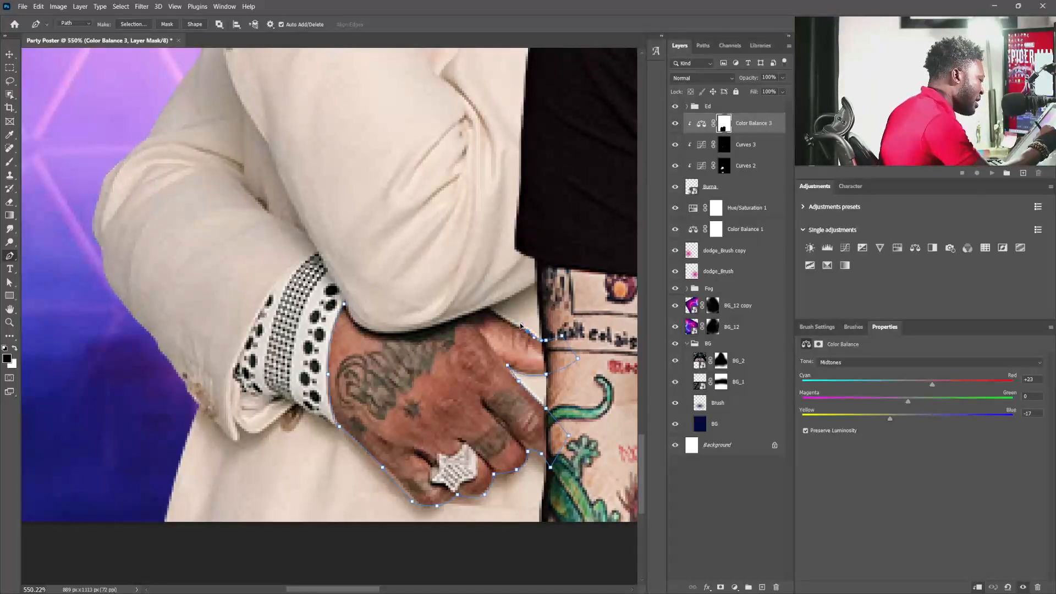
- Run the path back along the thumb's upper edge and under the raised sleeve, closing it at the cuff
{"action": "left_click", "coordinate": [498, 315]}
{"action": "left_click", "coordinate": [490, 309]}
{"action": "left_click", "coordinate": [480, 309]}
{"action": "left_click", "coordinate": [436, 325]}
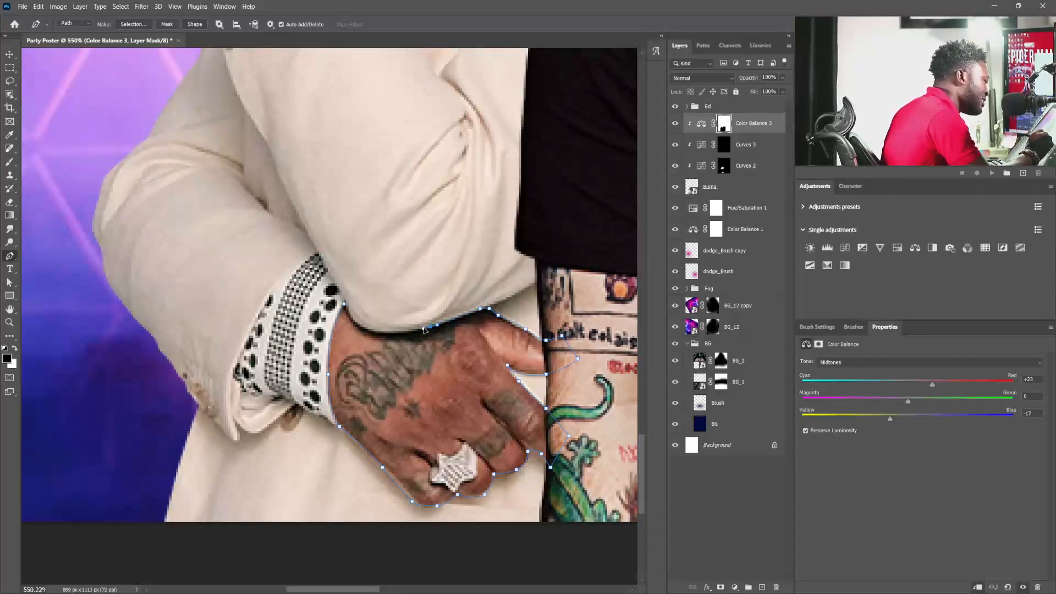
{"action": "left_click", "coordinate": [358, 324]}
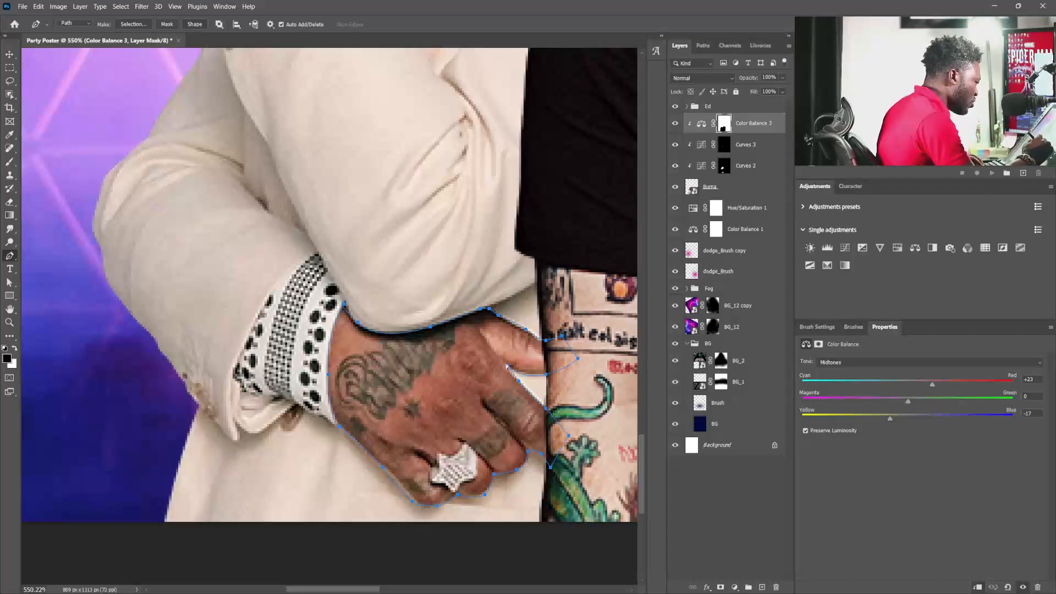
- Turn the hand path into a selection, fill it with white on the Color Balance 3 mask, and deselect
{"action": "scroll", "coordinate": [549, 370], "scroll_direction": "down", "scroll_amount": 6}
{"action": "scroll", "coordinate": [549, 366], "scroll_direction": "up", "scroll_amount": 2}
{"action": "left_click_drag", "start_coordinate": [549, 362], "coordinate": [510, 405]}
{"action": "key", "text": "ctrl+Return"}
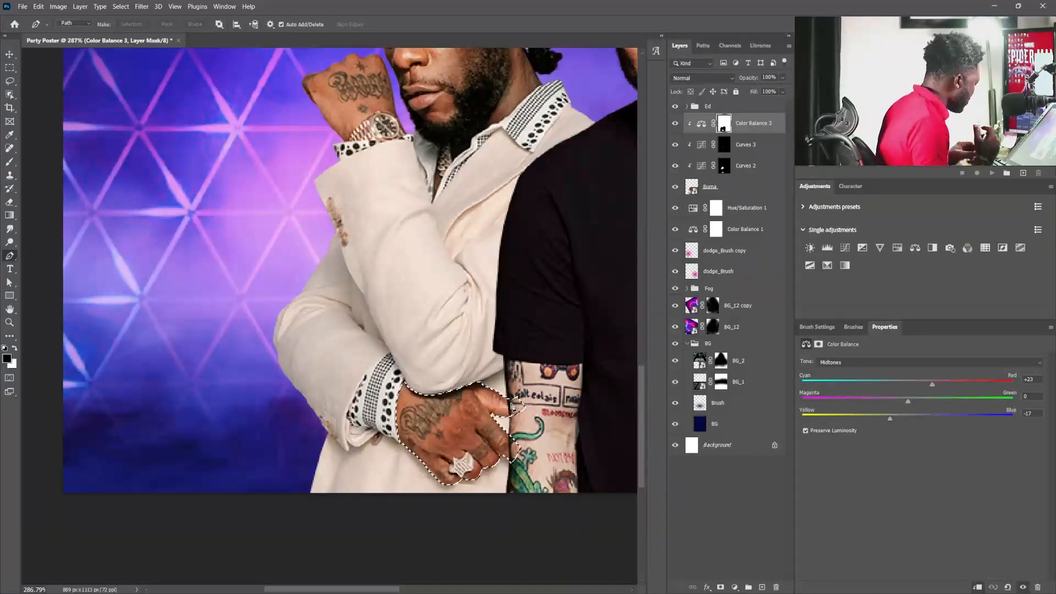
{"action": "key", "text": "ctrl+d"}
- Add another clipped Color Balance above Color Balance 3 with midtones Cyan-Red -4, Magenta-Green -17 and Yellow-Blue +46
{"action": "left_click_drag", "start_coordinate": [540, 351], "coordinate": [435, 454]}
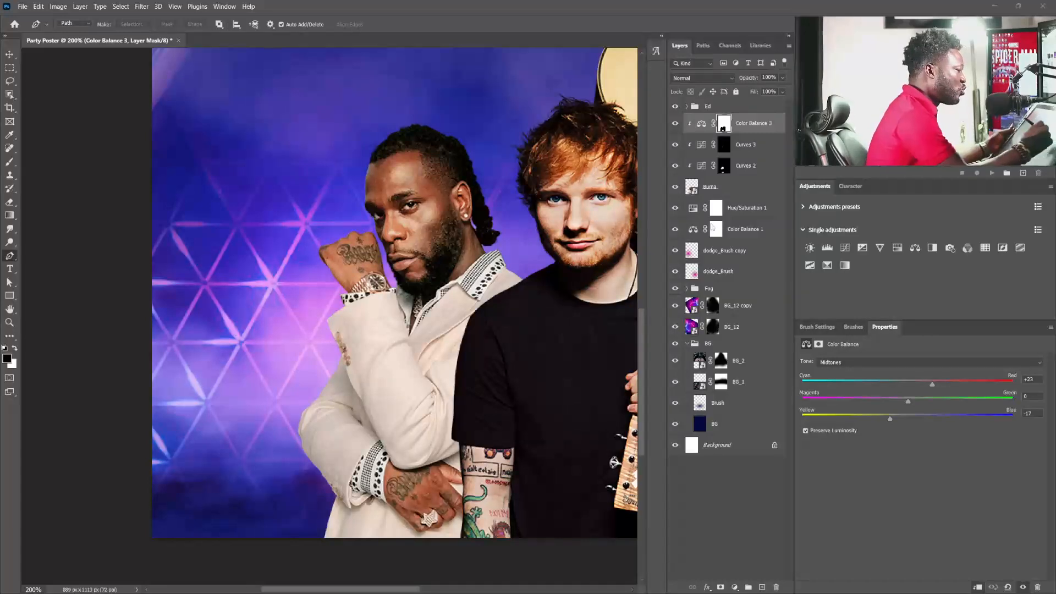
{"action": "left_click", "coordinate": [745, 127]}
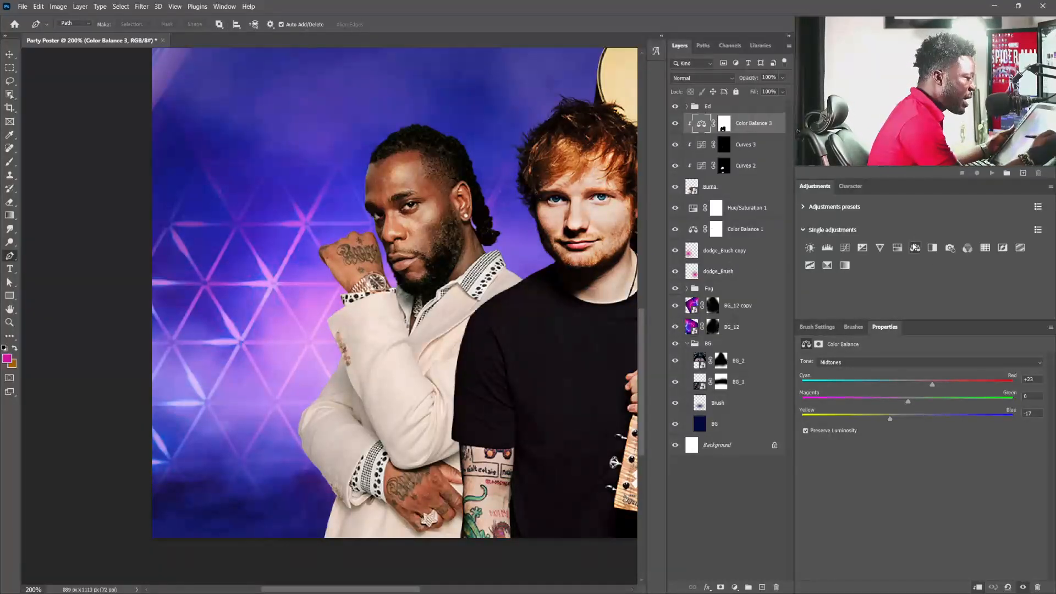
{"action": "left_click", "coordinate": [916, 248]}
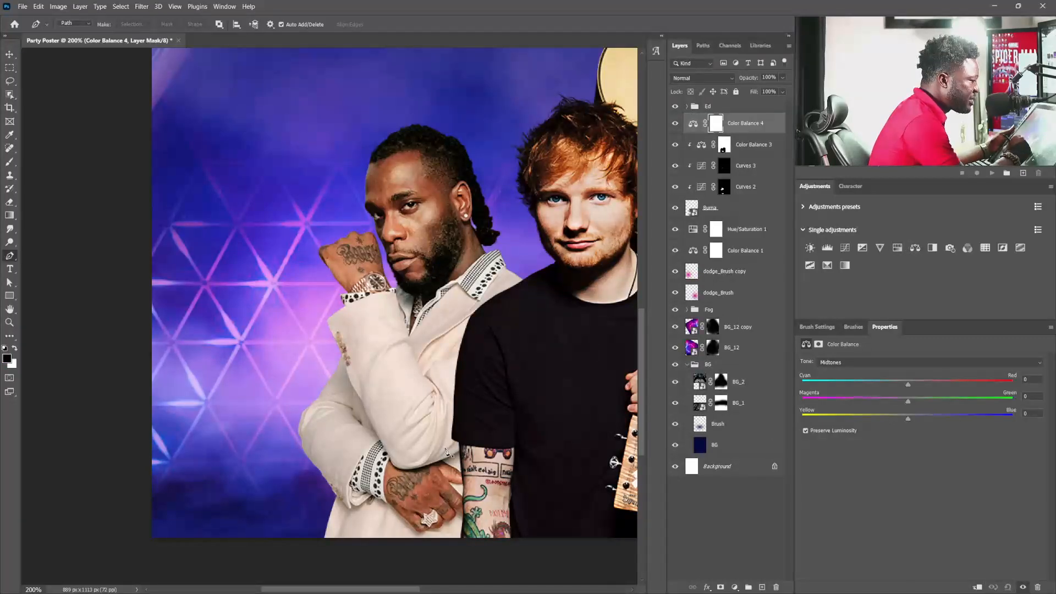
{"action": "left_click", "coordinate": [978, 587]}
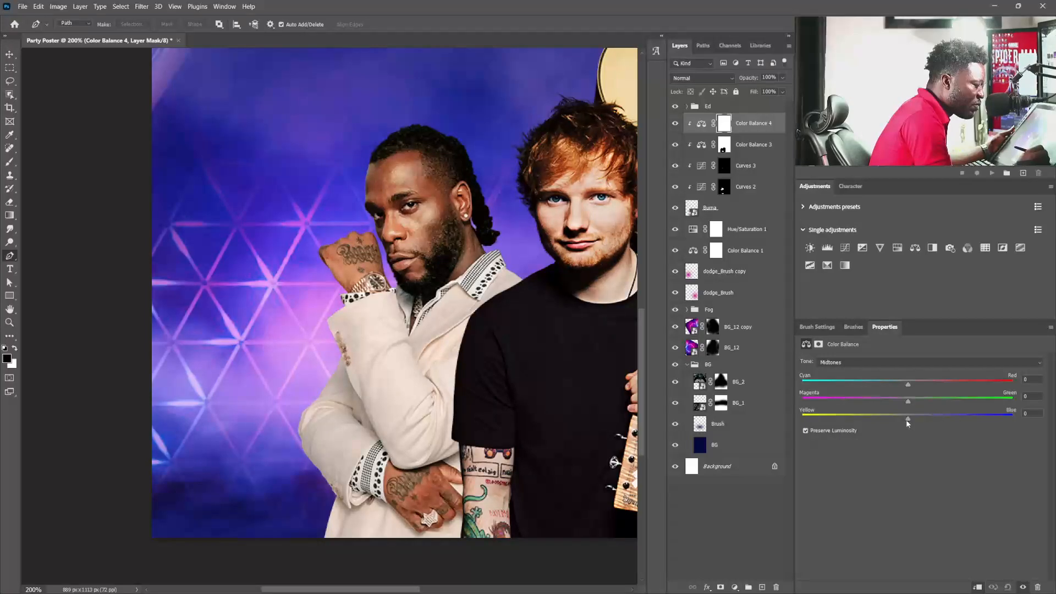
{"action": "left_click_drag", "start_coordinate": [938, 421], "coordinate": [894, 405]}
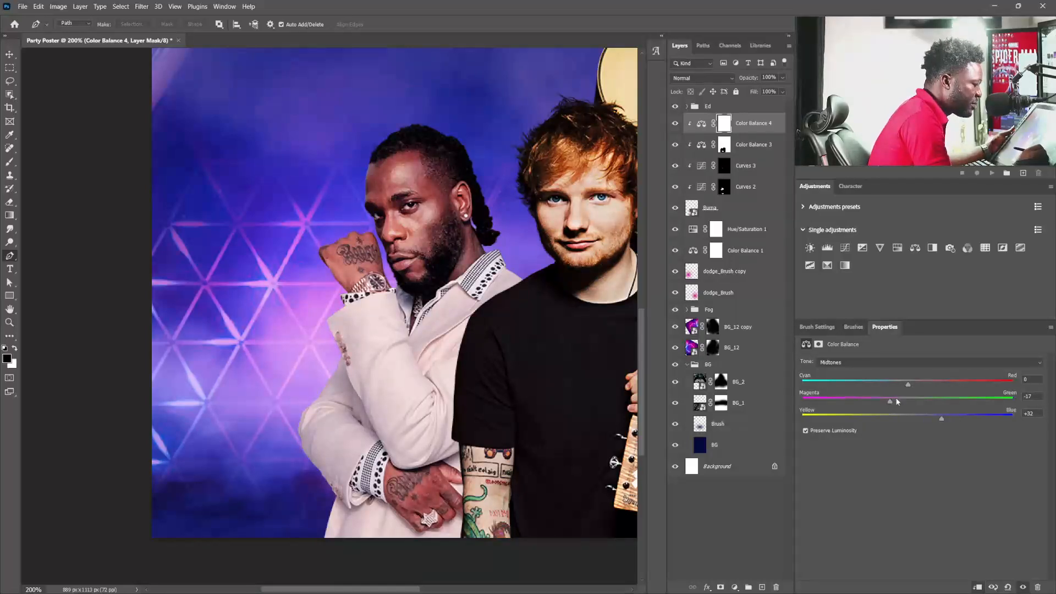
{"action": "left_click_drag", "start_coordinate": [911, 387], "coordinate": [903, 387]}
{"action": "left_click_drag", "start_coordinate": [942, 419], "coordinate": [955, 420]}
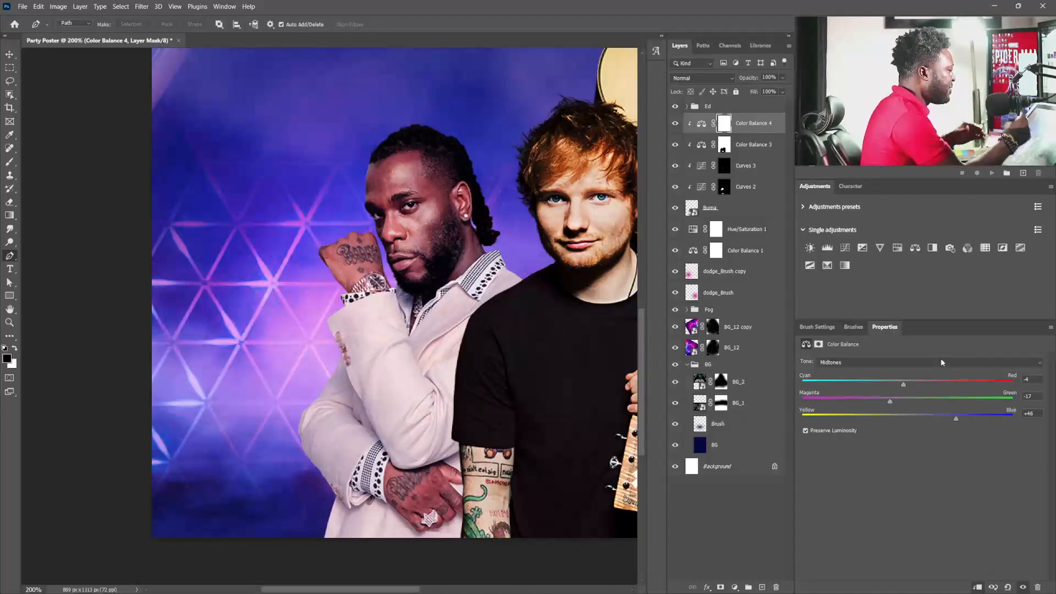
{"action": "scroll", "coordinate": [514, 404], "scroll_direction": "down", "scroll_amount": 5}
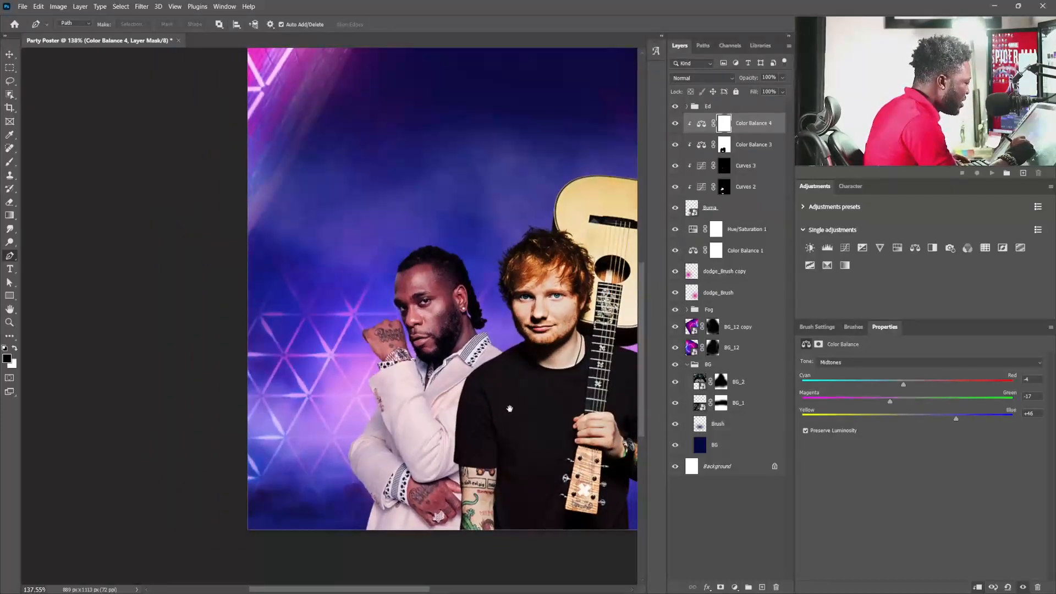
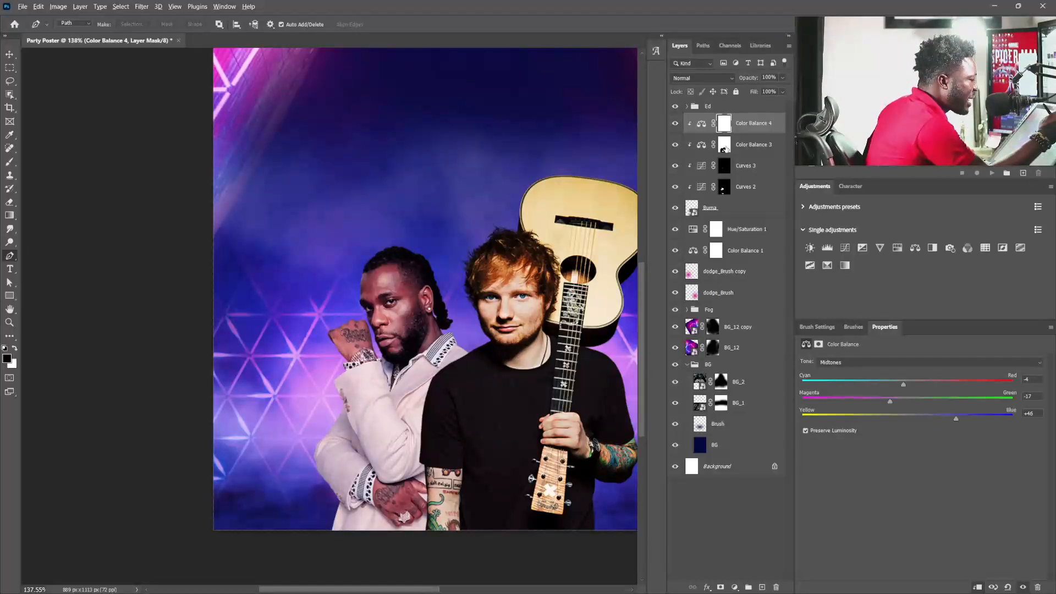
- Replace the Color Balance 4 mask with a copy of the Color Balance 3 mask and invert it
{"action": "left_click_drag", "start_coordinate": [724, 147], "coordinate": [724, 126]}
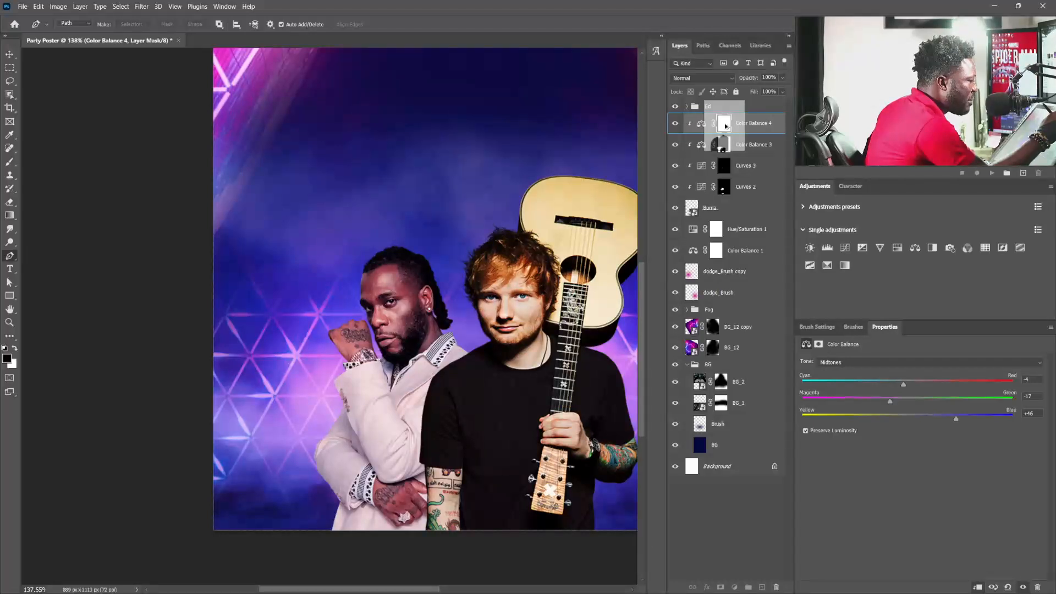
{"action": "left_click_drag", "start_coordinate": [726, 126], "coordinate": [723, 123]}
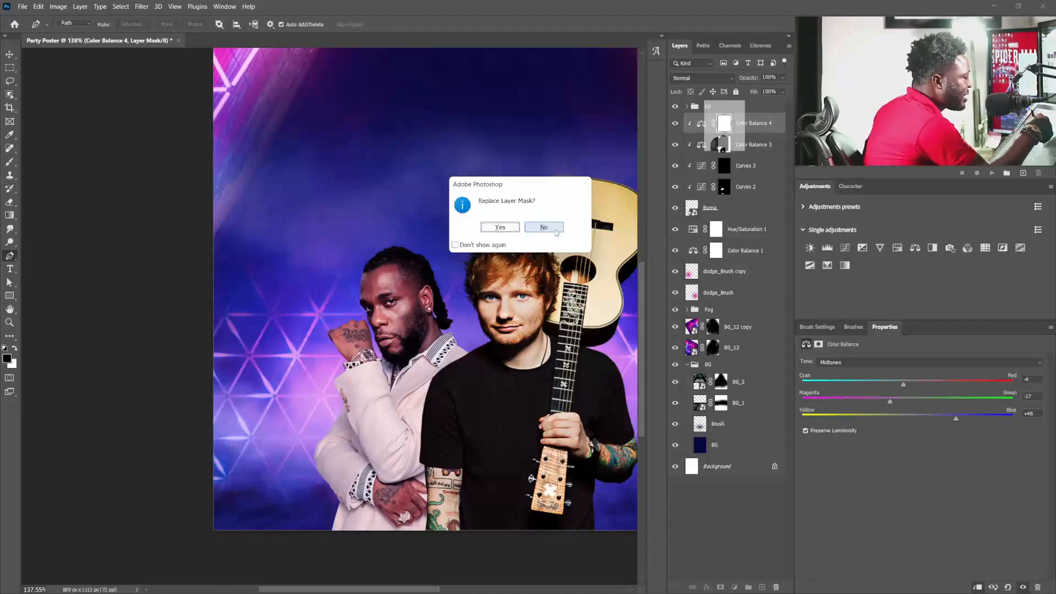
{"action": "left_click", "coordinate": [511, 229]}
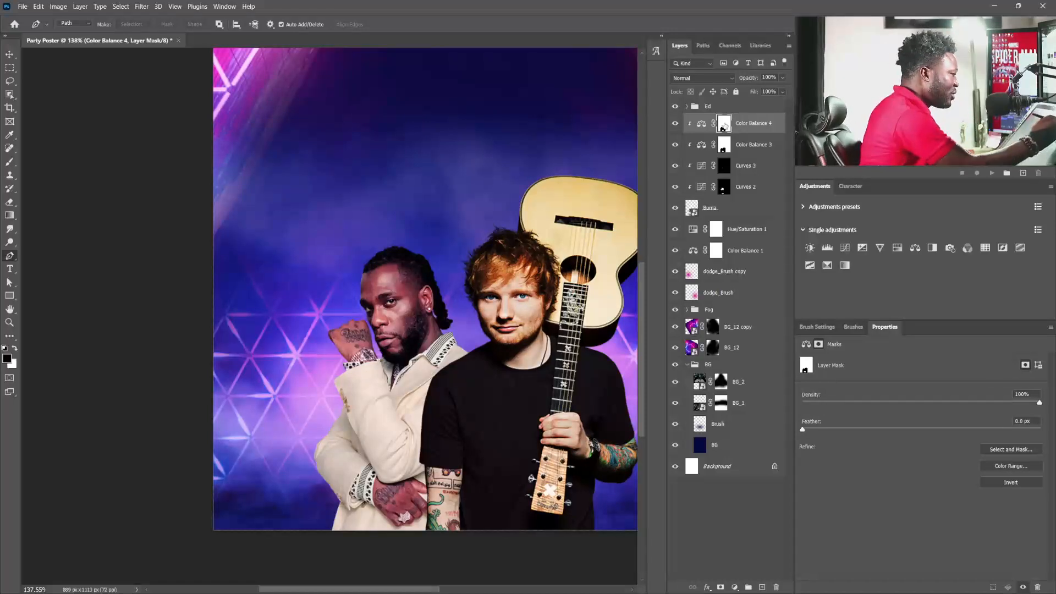
{"action": "key", "text": "ctrl+i"}
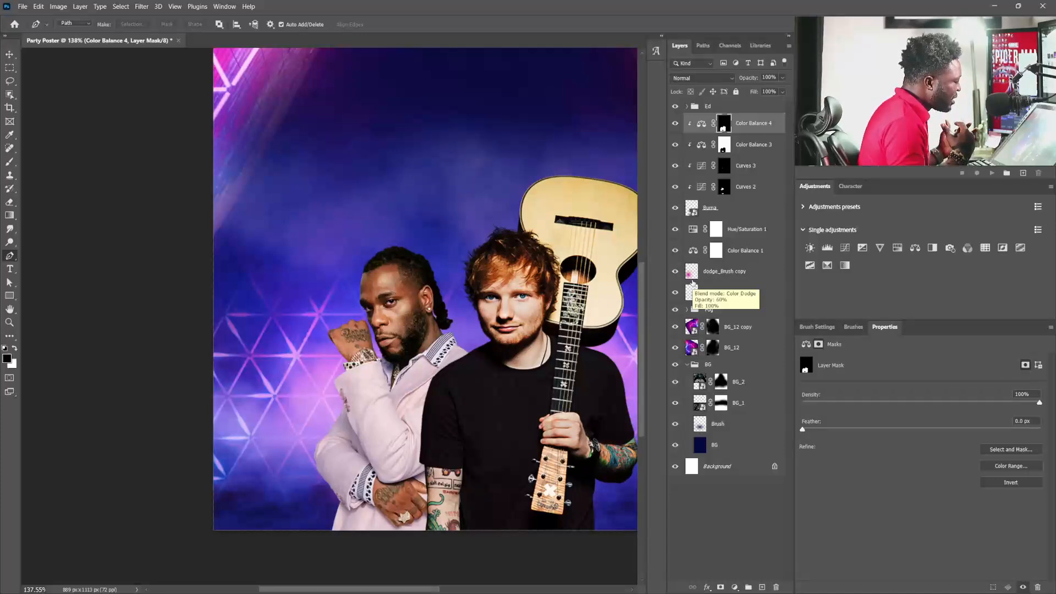
{"action": "left_click_drag", "start_coordinate": [533, 368], "coordinate": [487, 377]}
{"action": "left_click_drag", "start_coordinate": [543, 386], "coordinate": [590, 390]}
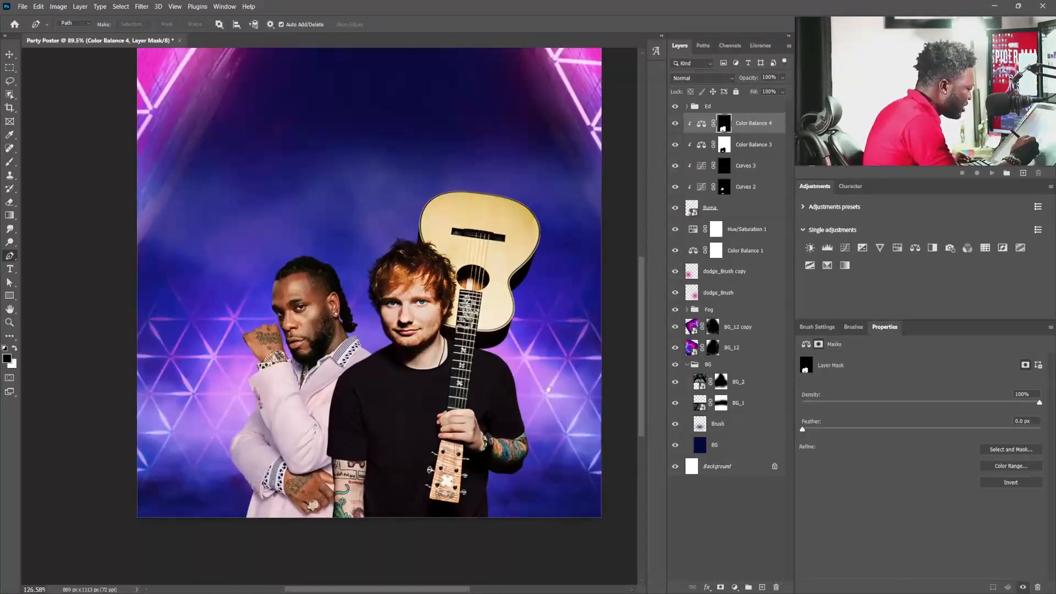
{"action": "left_click_drag", "start_coordinate": [514, 399], "coordinate": [516, 435]}
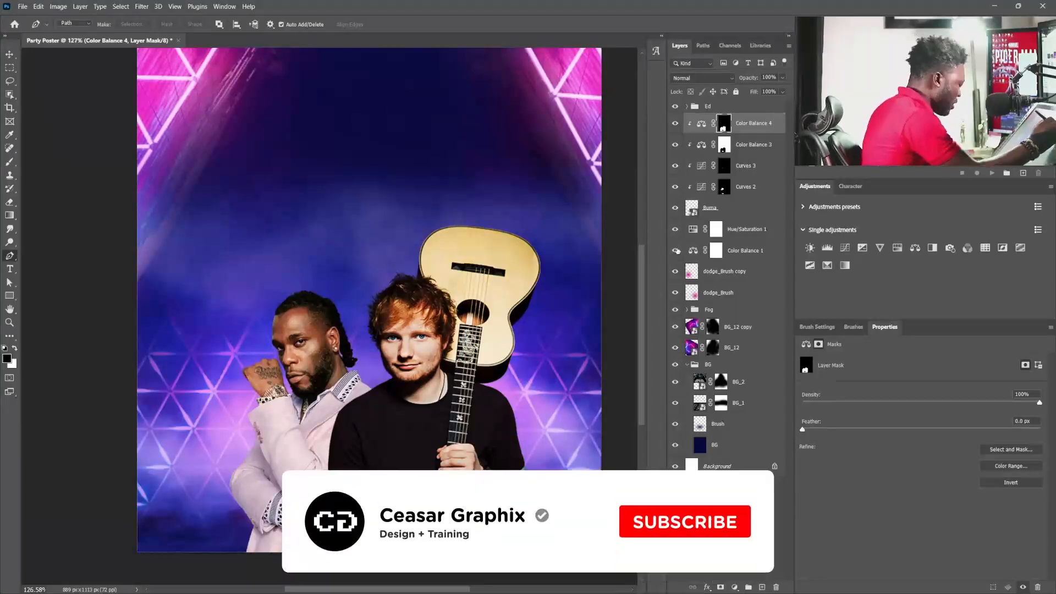
- Rename the Color Balance 4 layer Outfit and the Color Balance 3 layer Skin
{"action": "key", "text": "b"}
{"action": "left_click_drag", "start_coordinate": [284, 339], "coordinate": [361, 381]}
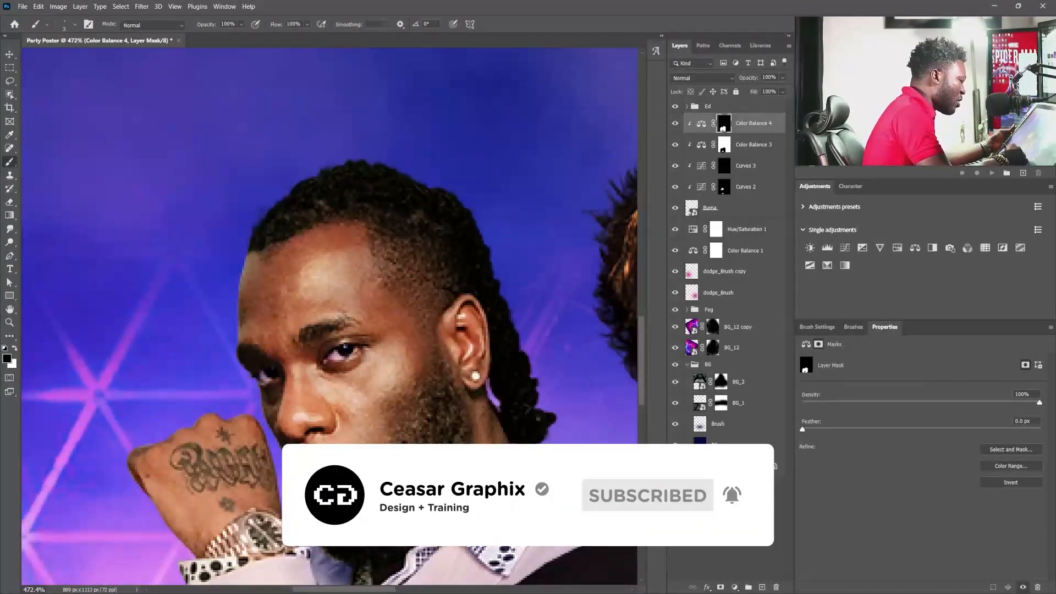
{"action": "double_click", "coordinate": [752, 123]}
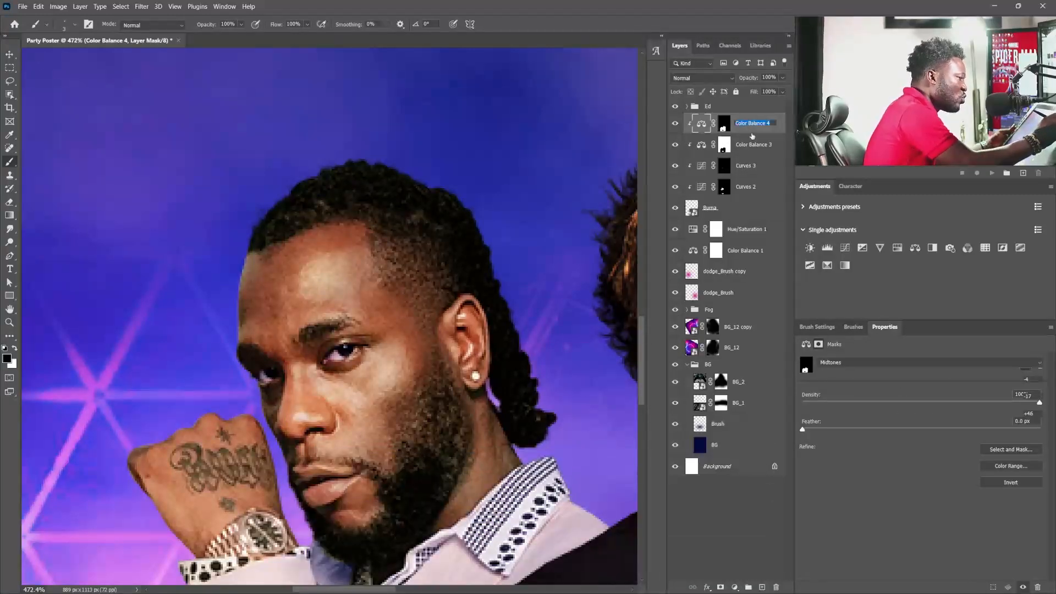
{"action": "type", "text": "Out"}
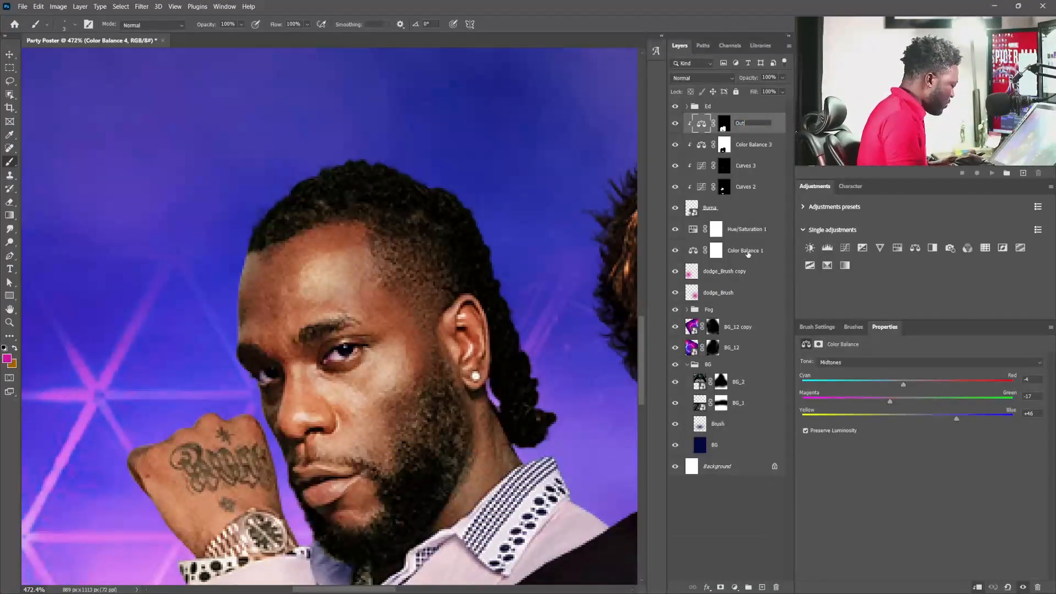
{"action": "type", "text": "fit"}
{"action": "key", "text": "Tab"}
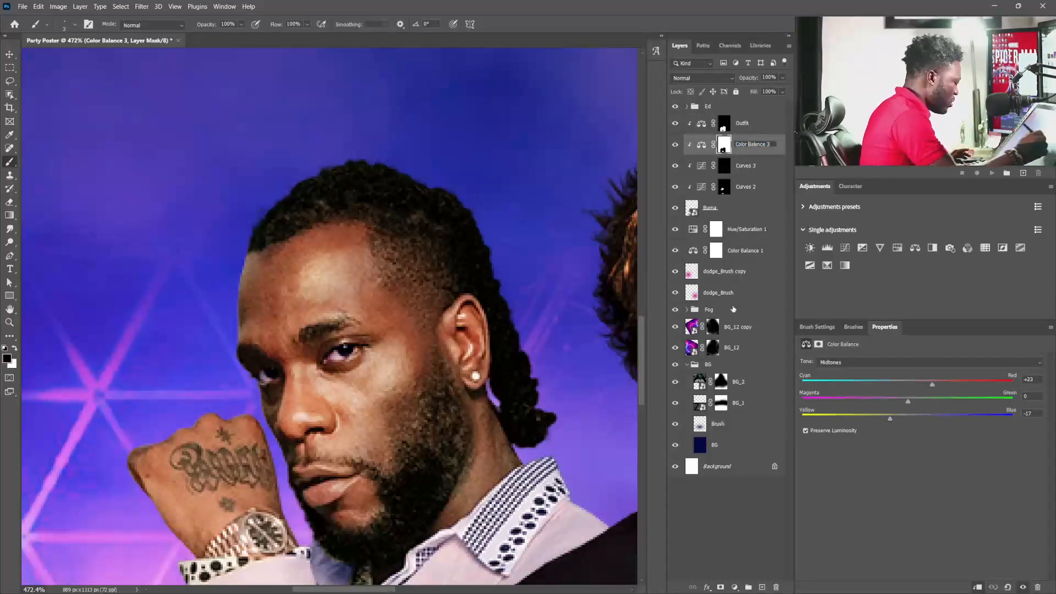
{"action": "type", "text": "Skin"}
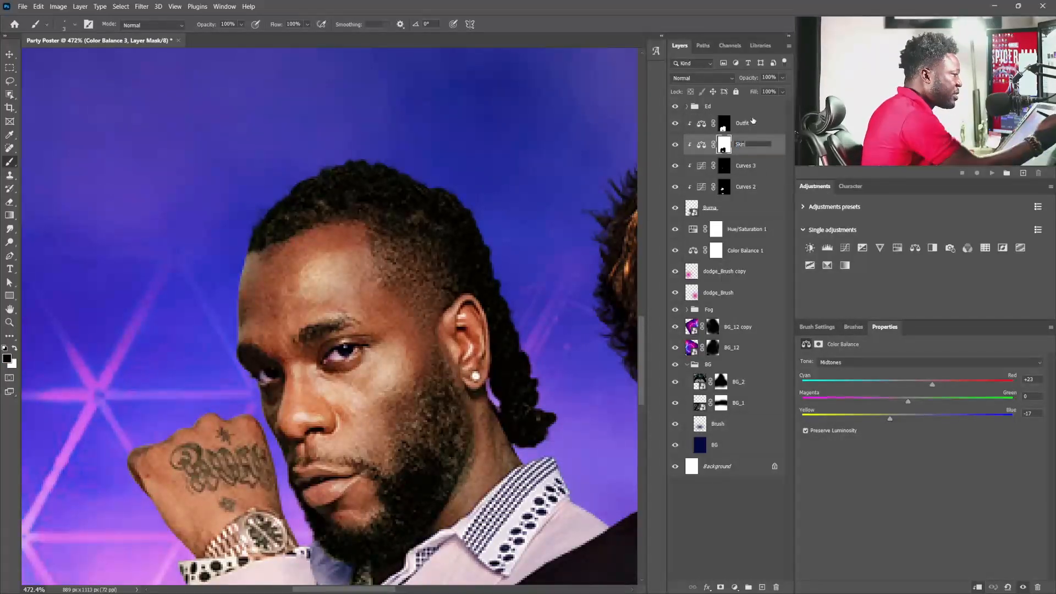
- Paint black over Burna's eyes on the Outfit layer mask with a small brush to remove the purple tint
{"action": "left_click", "coordinate": [752, 122]}
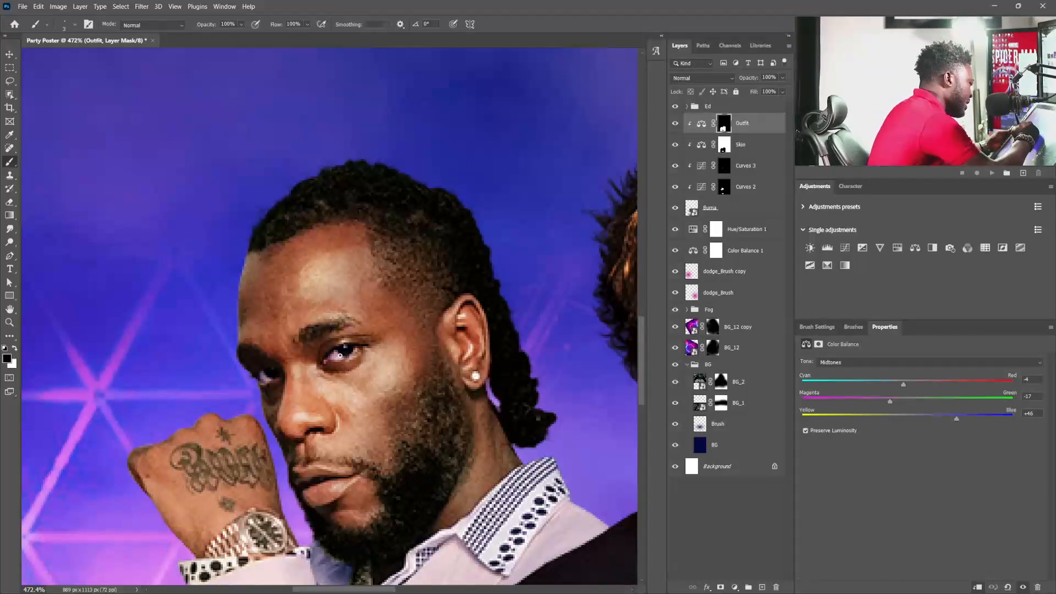
{"action": "key", "text": "bracketright"}
{"action": "key", "text": "bracketright"}
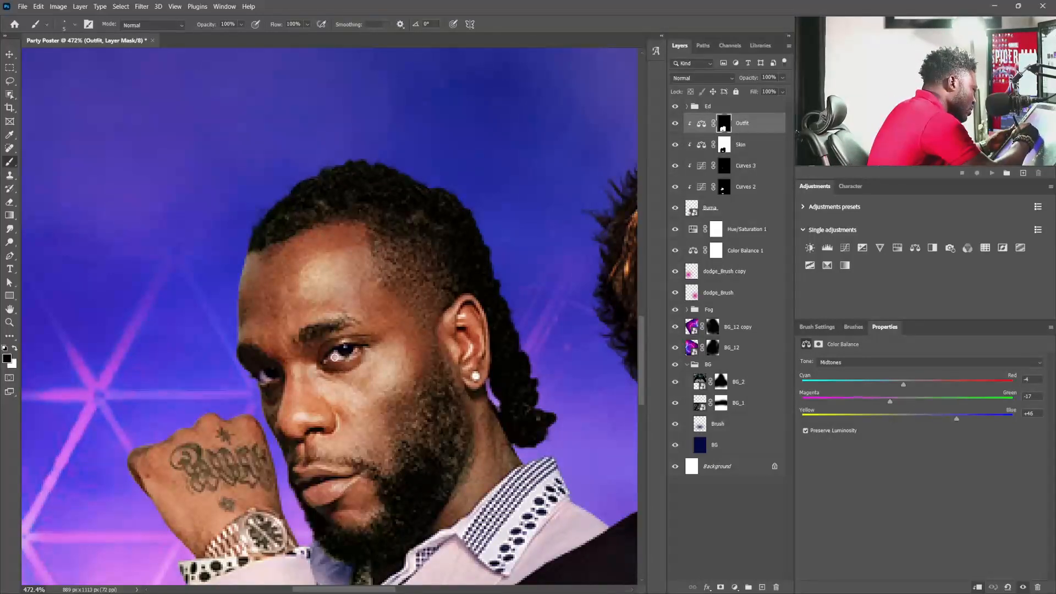
{"action": "key", "text": "bracketleft"}
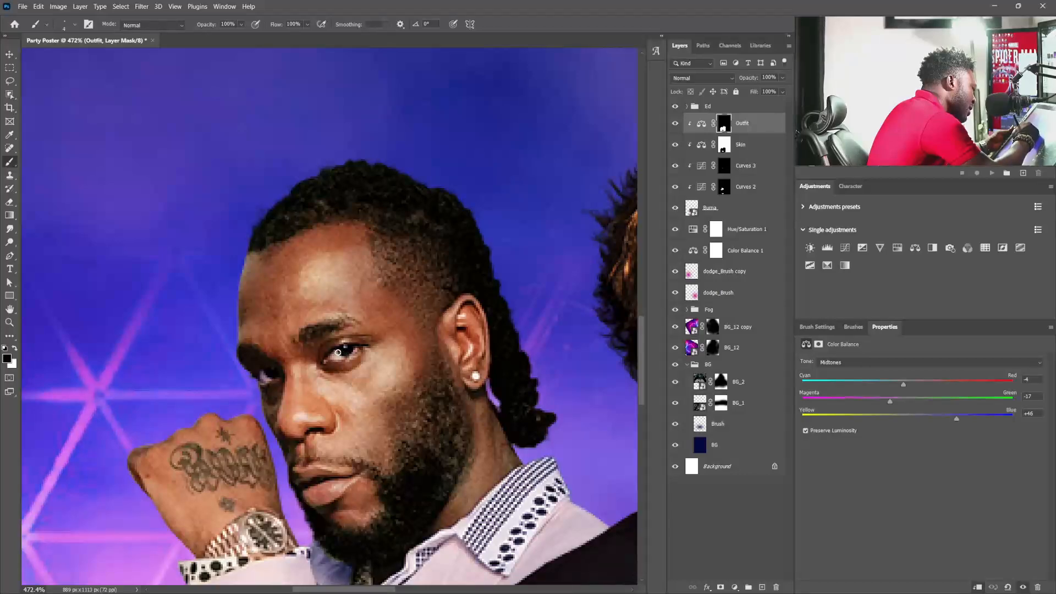
{"action": "scroll", "coordinate": [470, 374], "scroll_direction": "down", "scroll_amount": 3}
{"action": "scroll", "coordinate": [470, 374], "scroll_direction": "down", "scroll_amount": 2}
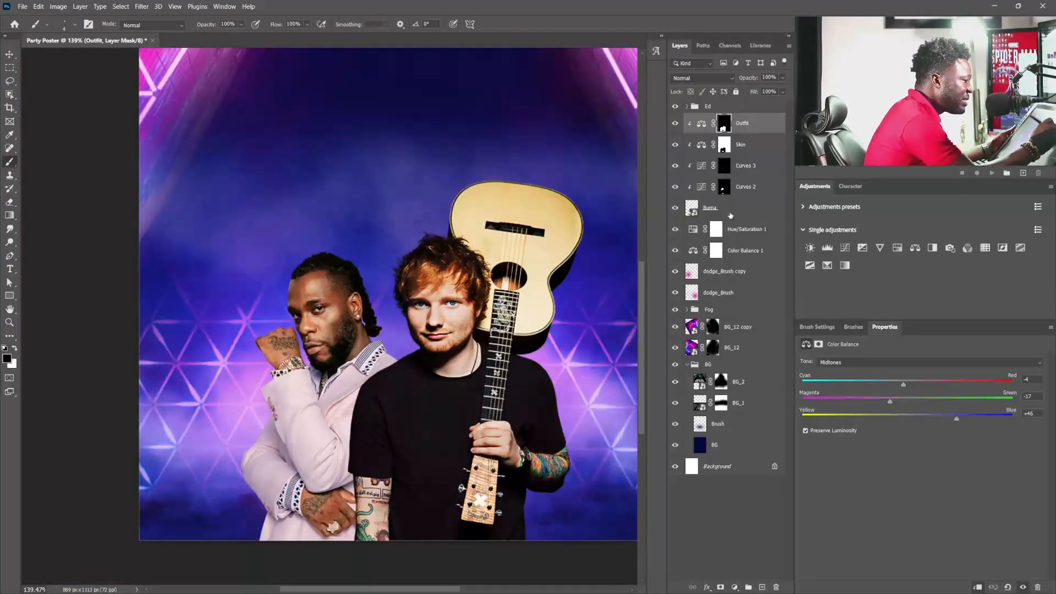
- Add a new empty layer directly above the Hue/Saturation 1 adjustment and rename it Glow
{"action": "left_click", "coordinate": [747, 237]}
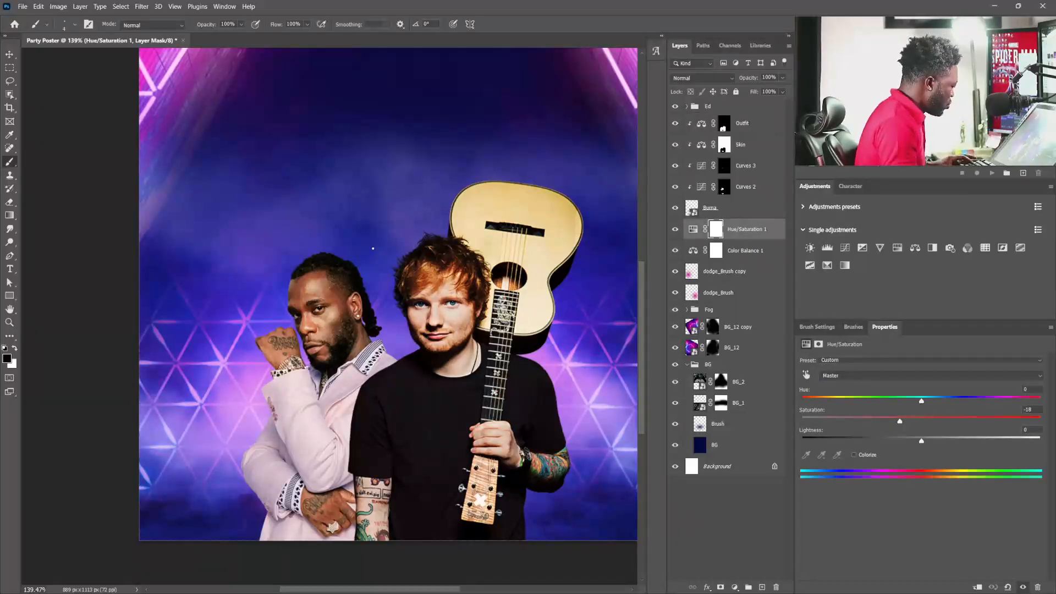
{"action": "key", "text": "x"}
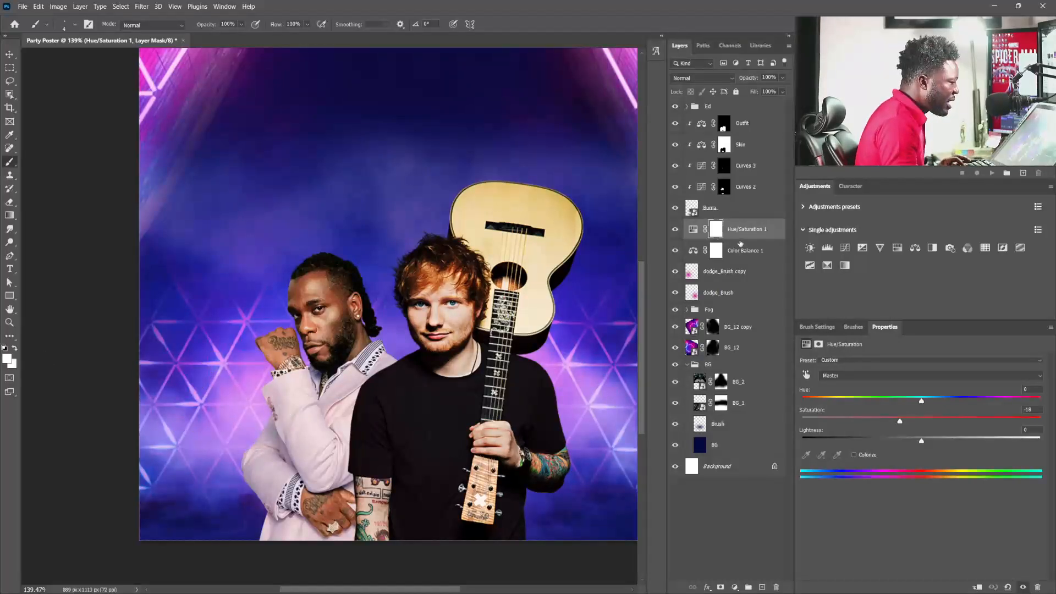
{"action": "left_click", "coordinate": [762, 587]}
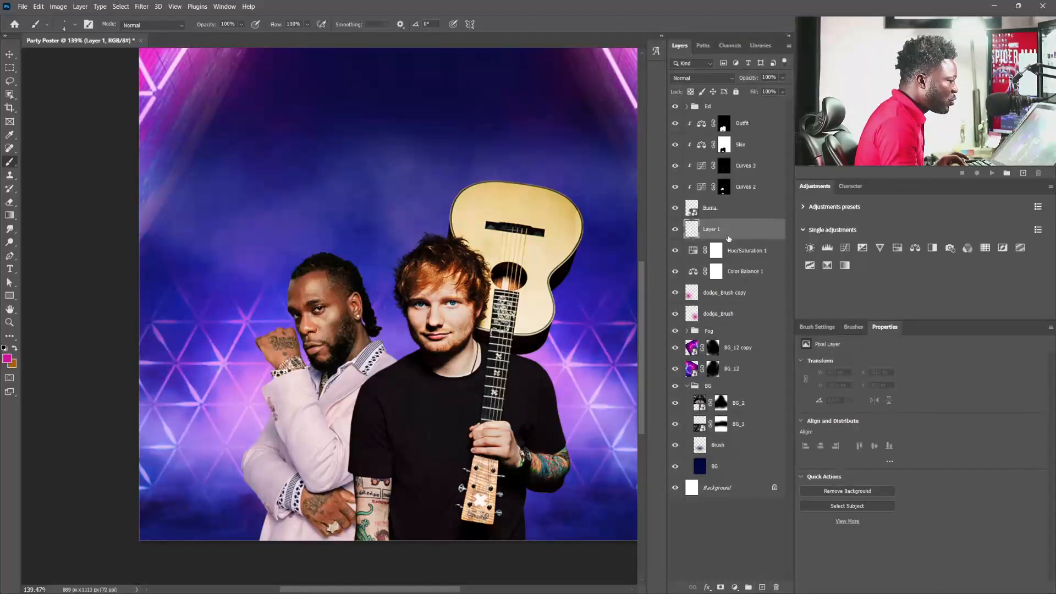
{"action": "double_click", "coordinate": [712, 234]}
{"action": "type", "text": "Gl"}
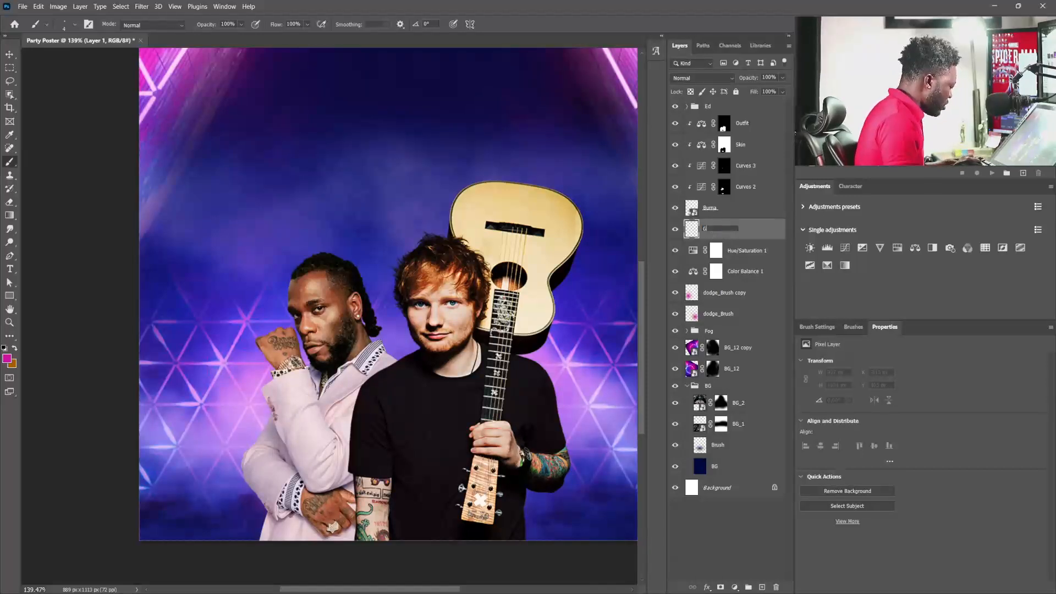
{"action": "type", "text": "ow"}
{"action": "key", "text": "Return"}
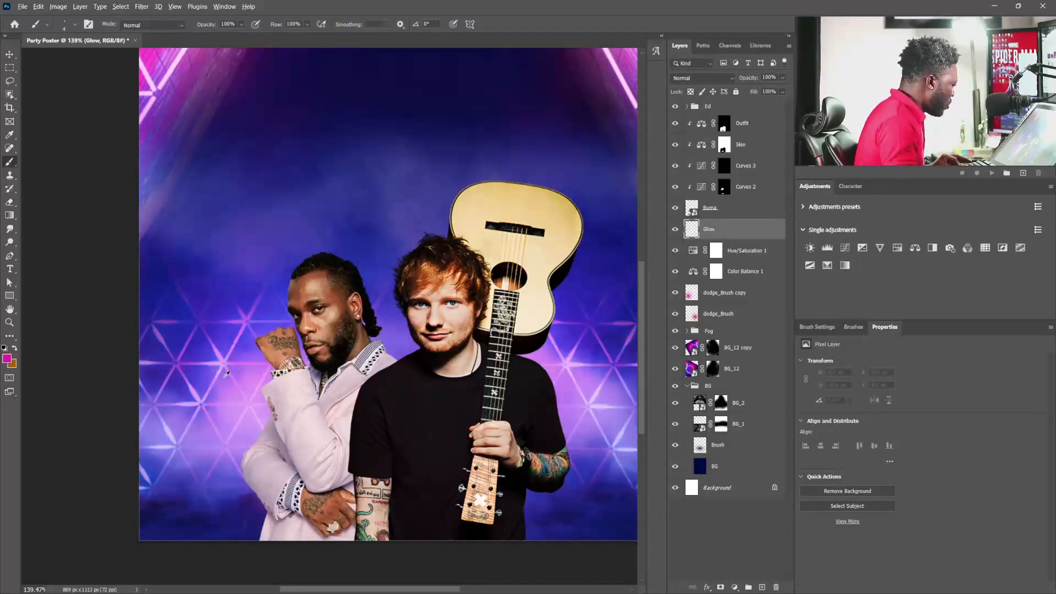
- Sample a light purple from the backdrop and paint one soft 150 px dab between the two artists on the Glow layer
{"action": "left_click", "coordinate": [253, 384], "text": "alt"}
{"action": "key", "text": "bracketright"}
{"action": "key", "text": "bracketright"}
{"action": "key", "text": "bracketright"}
{"action": "key", "text": "bracketright"}
{"action": "key", "text": "bracketright"}
{"action": "key", "text": "bracketright"}
{"action": "key", "text": "bracketright"}
{"action": "key", "text": "bracketright"}
{"action": "key", "text": "bracketright"}
{"action": "key", "text": "bracketright"}
{"action": "key", "text": "bracketright"}
{"action": "key", "text": "bracketright"}
{"action": "key", "text": "bracketright"}
{"action": "key", "text": "bracketright"}
{"action": "key", "text": "bracketright"}
{"action": "key", "text": "bracketright"}
{"action": "key", "text": "bracketright"}
{"action": "key", "text": "bracketright"}
{"action": "key", "text": "bracketright"}
{"action": "key", "text": "bracketright"}
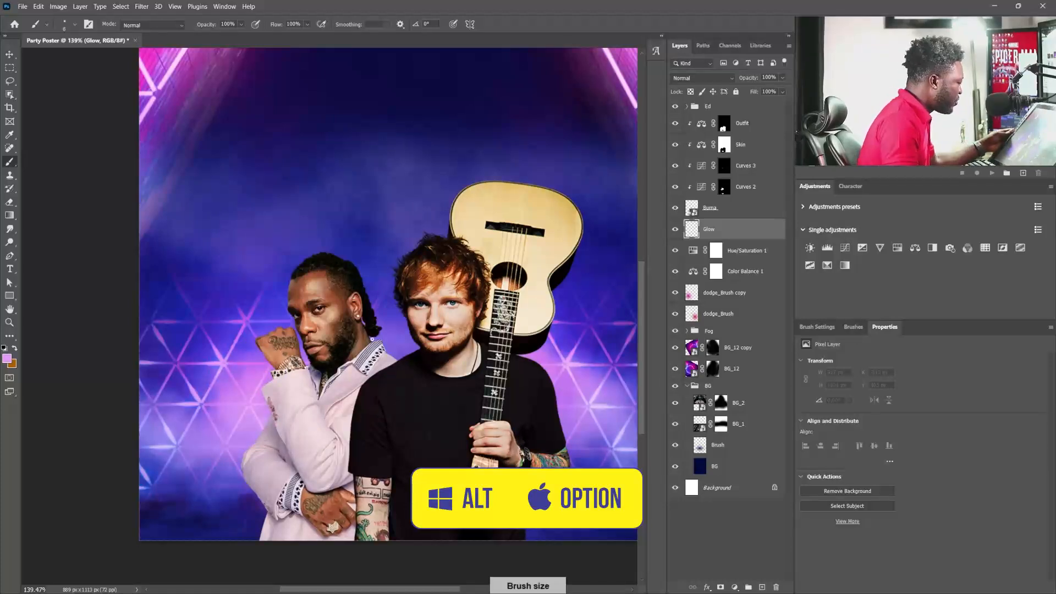
{"action": "left_click", "coordinate": [388, 350]}
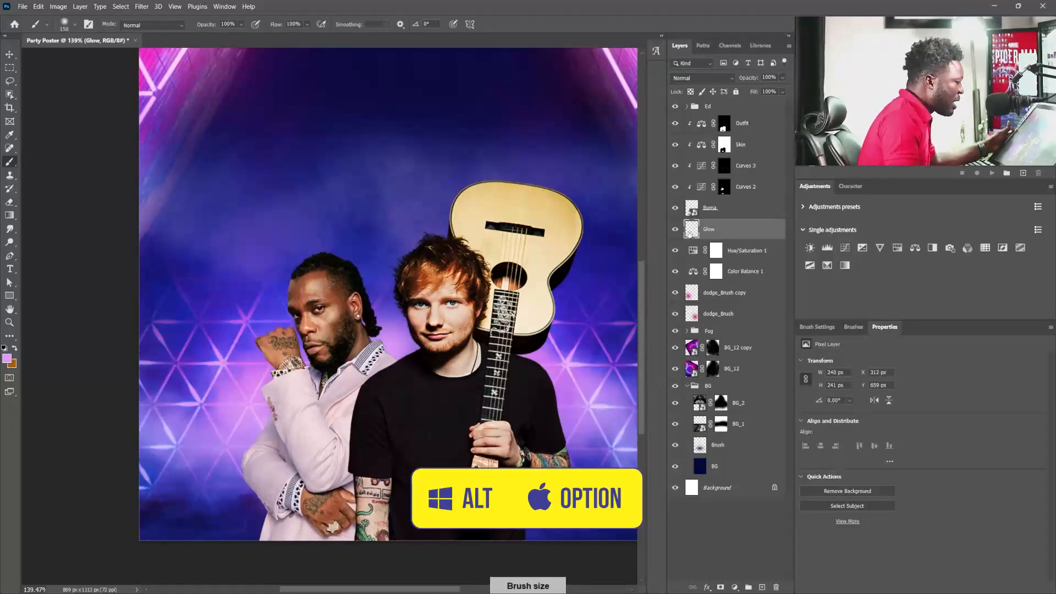
- Set the Glow layer's blend mode to Color Dodge and scale the glow to about 283%, positioned behind both artists
{"action": "left_click", "coordinate": [701, 77]}
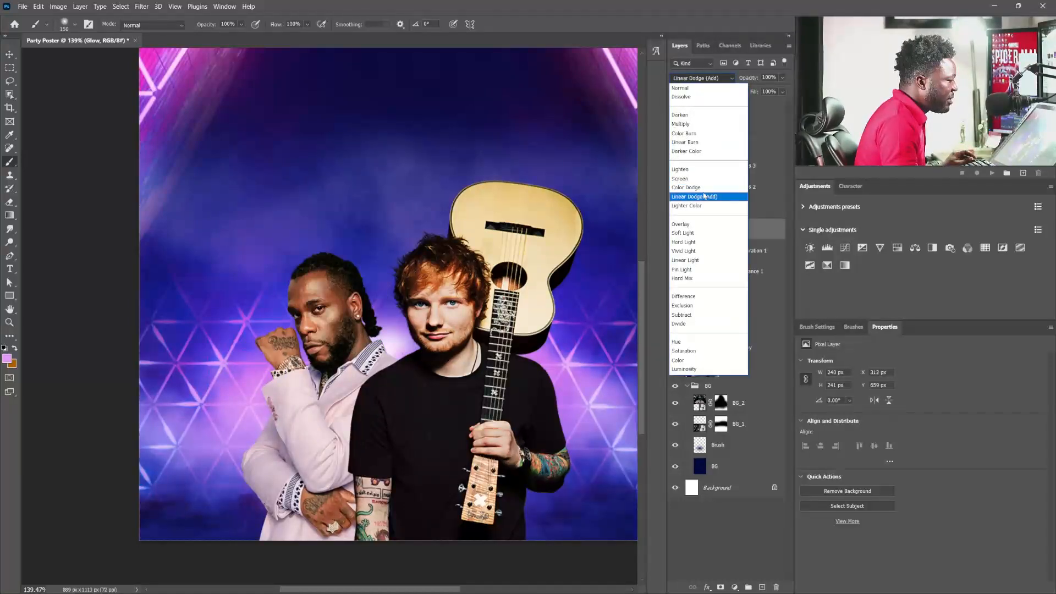
{"action": "left_click", "coordinate": [700, 189]}
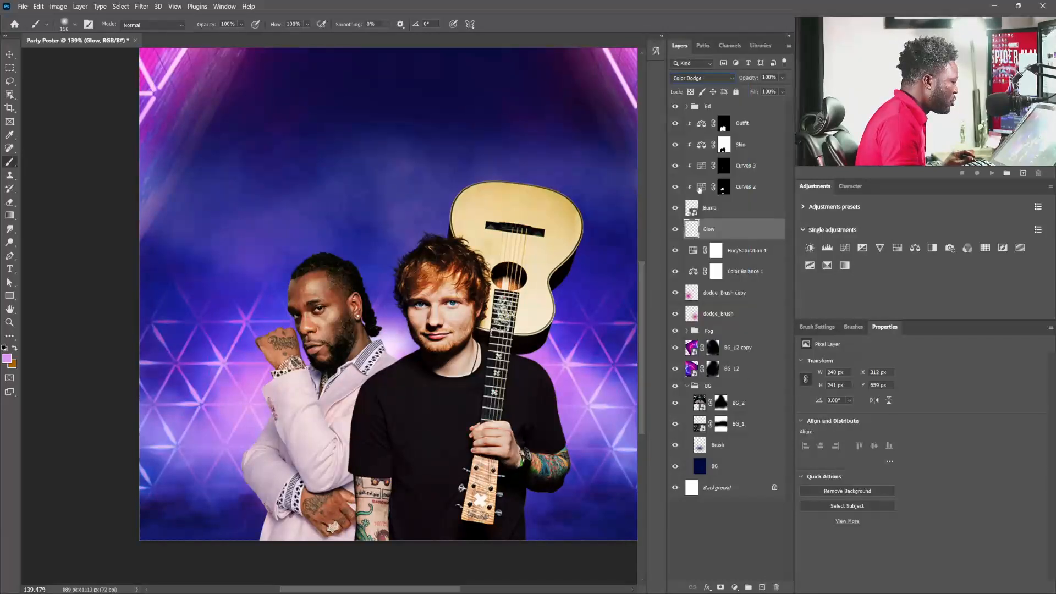
{"action": "left_click", "coordinate": [9, 54]}
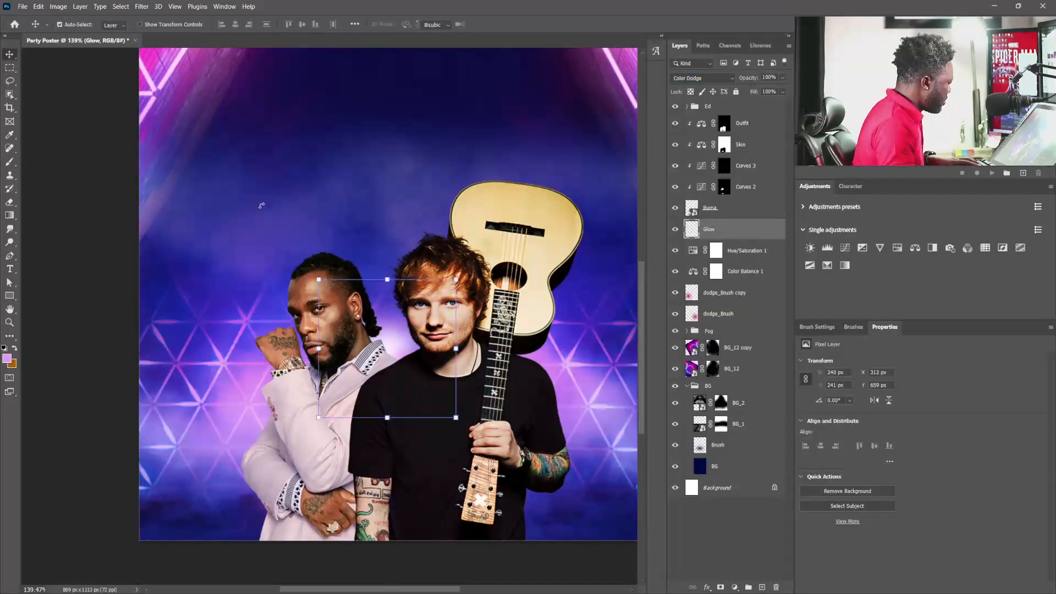
{"action": "key", "text": "ctrl+t"}
{"action": "left_click_drag", "start_coordinate": [456, 409], "coordinate": [584, 545]}
{"action": "left_click_drag", "start_coordinate": [441, 340], "coordinate": [448, 368]}
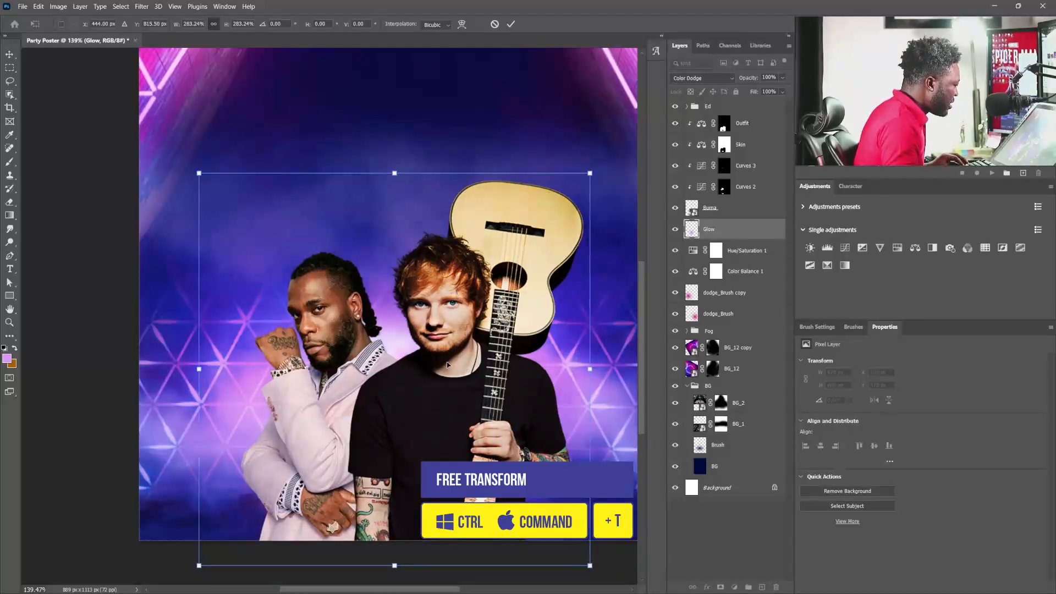
{"action": "key", "text": "Return"}
{"action": "scroll", "coordinate": [469, 307], "scroll_direction": "down", "scroll_amount": 3}
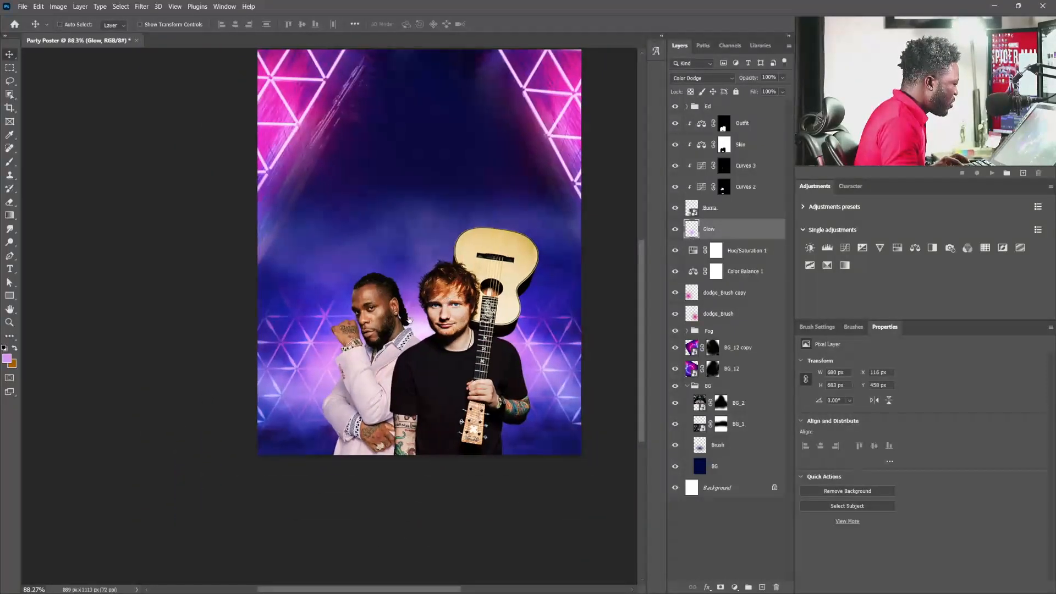
{"action": "scroll", "coordinate": [424, 354], "scroll_direction": "up", "scroll_amount": 3}
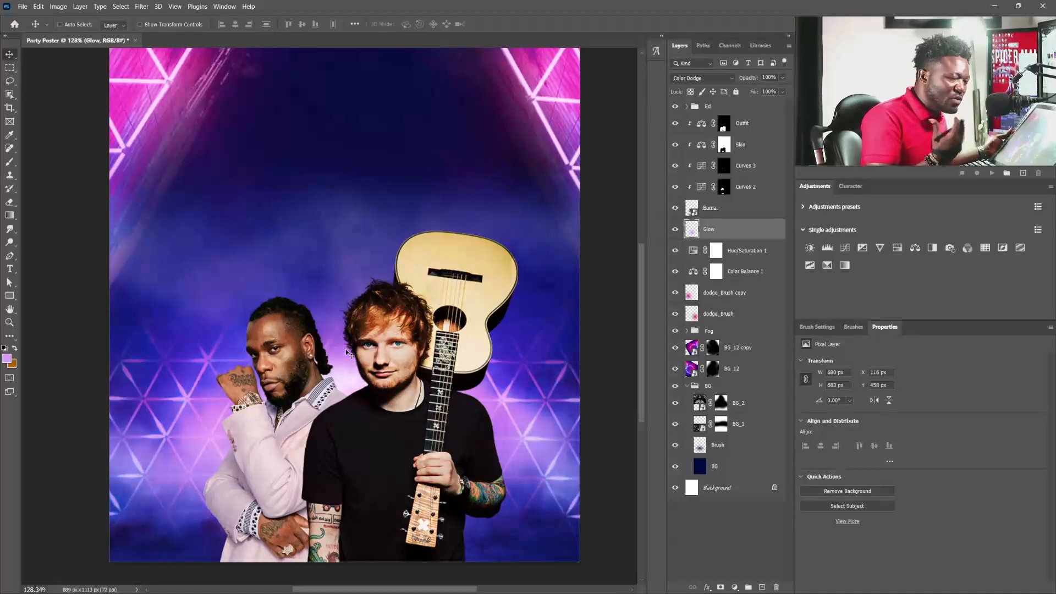
- Turn off Transparency Shapes Layer in the Glow layer's blending options
{"action": "double_click", "coordinate": [775, 231]}
{"action": "left_click_drag", "start_coordinate": [789, 114], "coordinate": [706, 285]}
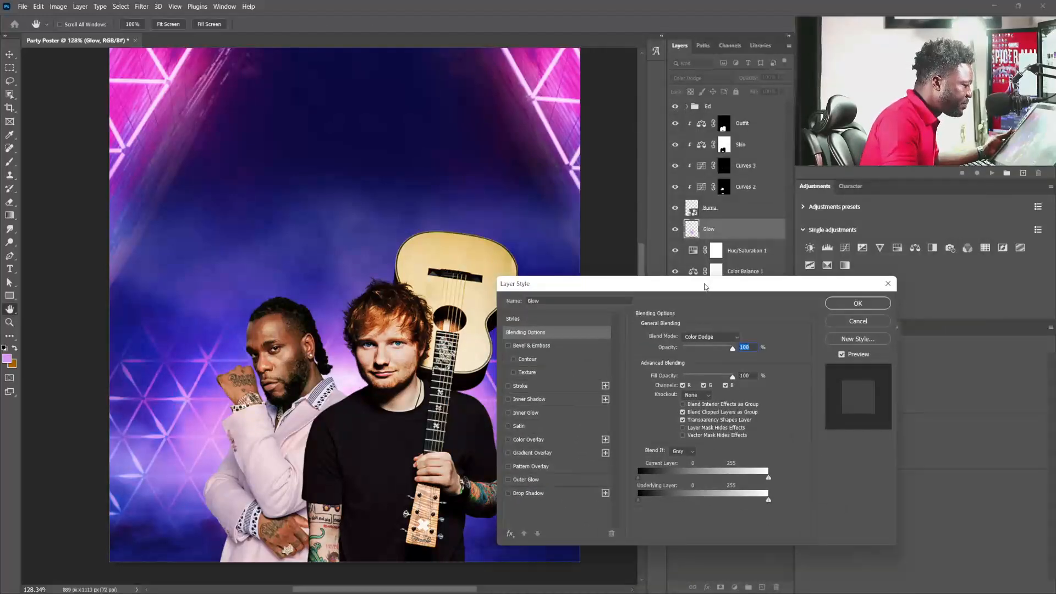
{"action": "left_click", "coordinate": [683, 421]}
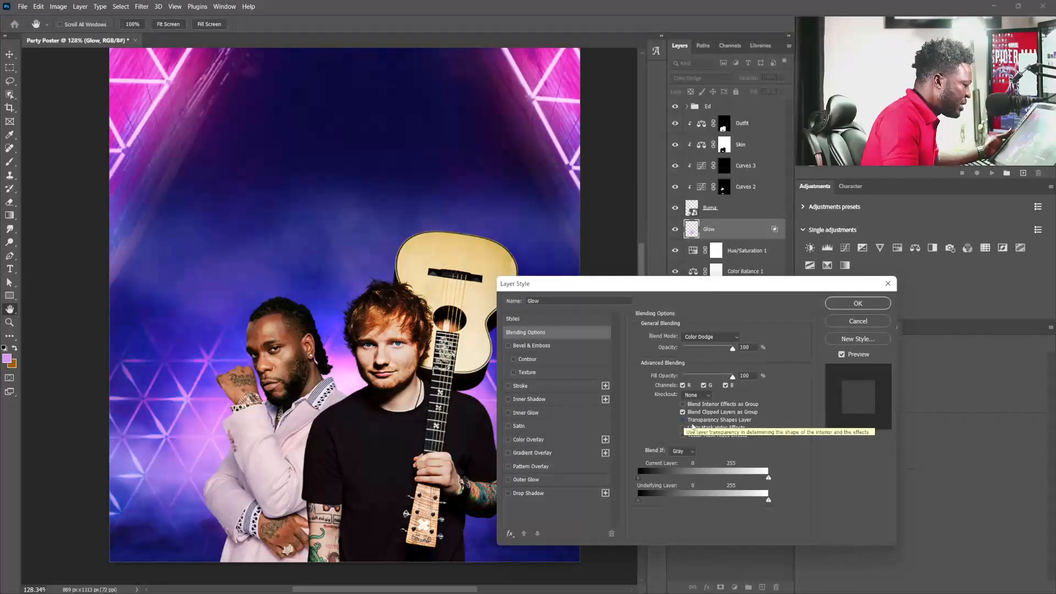
{"action": "left_click", "coordinate": [849, 303]}
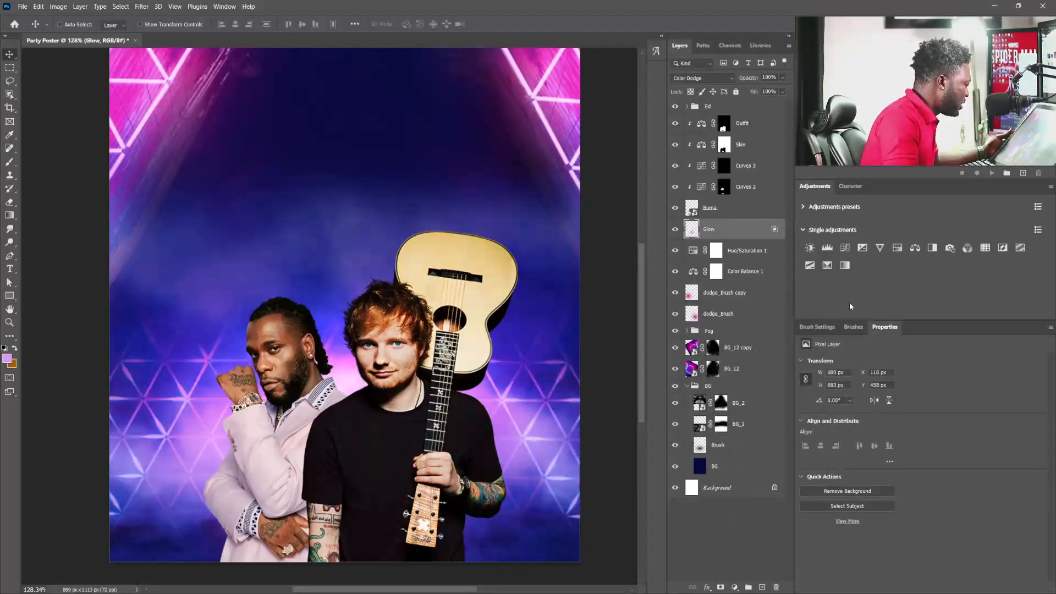
- Brighten the Glow layer with Levels, setting the input midtone to 1.78 and the white point to 238
{"action": "left_click_drag", "start_coordinate": [258, 121], "coordinate": [423, 407]}
{"action": "key", "text": "ctrl"}
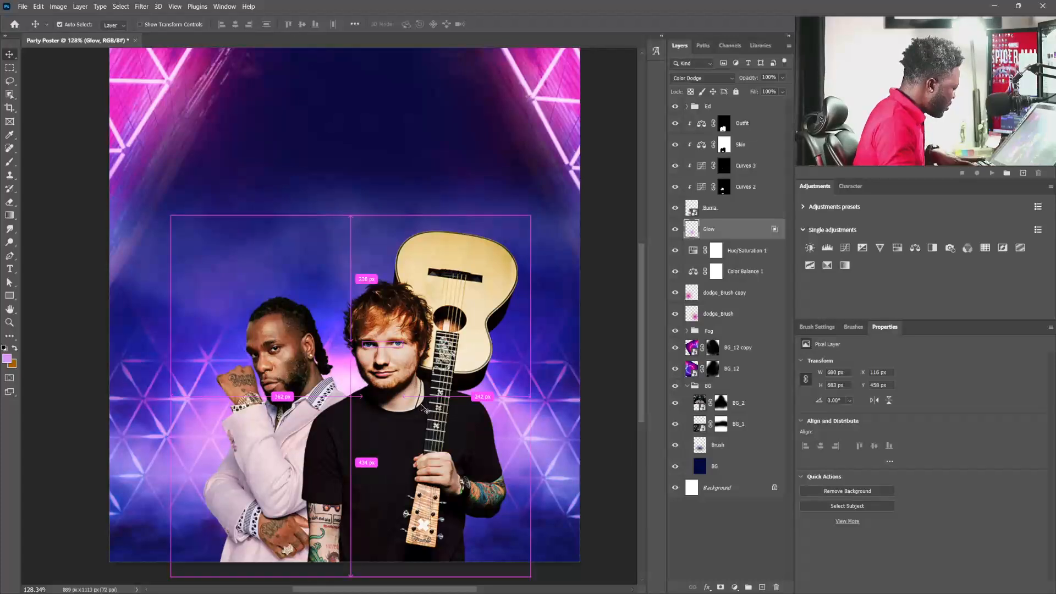
{"action": "key", "text": "ctrl+l"}
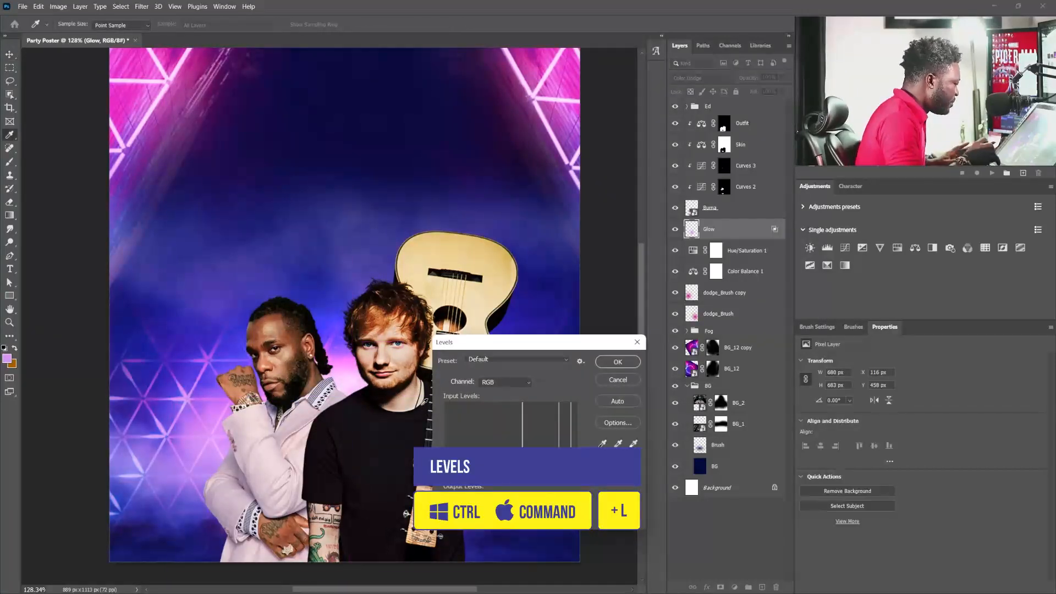
{"action": "left_click_drag", "start_coordinate": [564, 347], "coordinate": [638, 335]}
{"action": "left_click_drag", "start_coordinate": [586, 446], "coordinate": [561, 453]}
{"action": "left_click", "coordinate": [604, 453]}
{"action": "left_click_drag", "start_coordinate": [651, 448], "coordinate": [642, 448]}
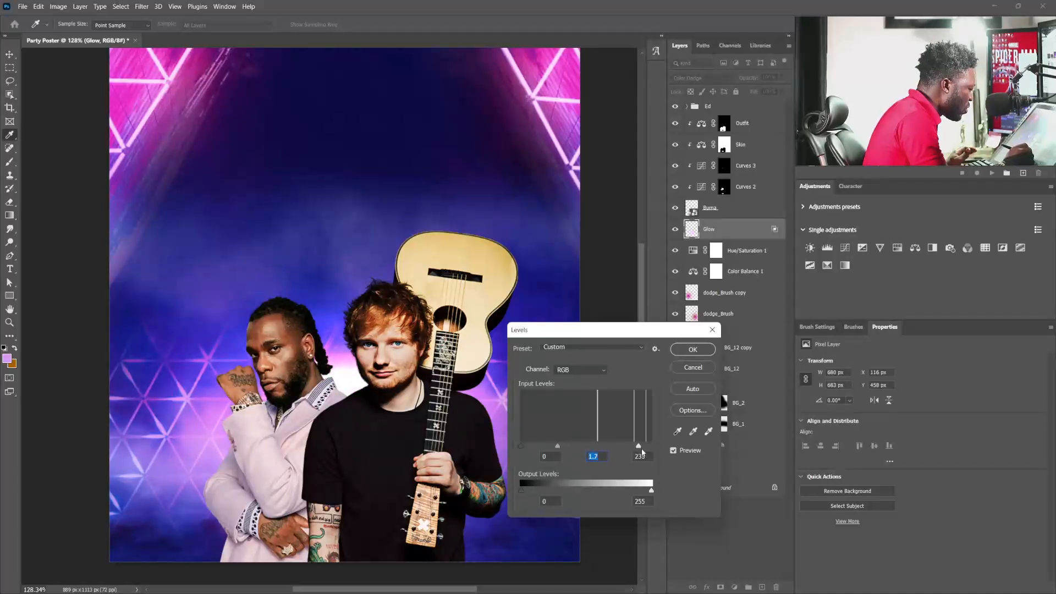
{"action": "left_click_drag", "start_coordinate": [564, 448], "coordinate": [556, 448]}
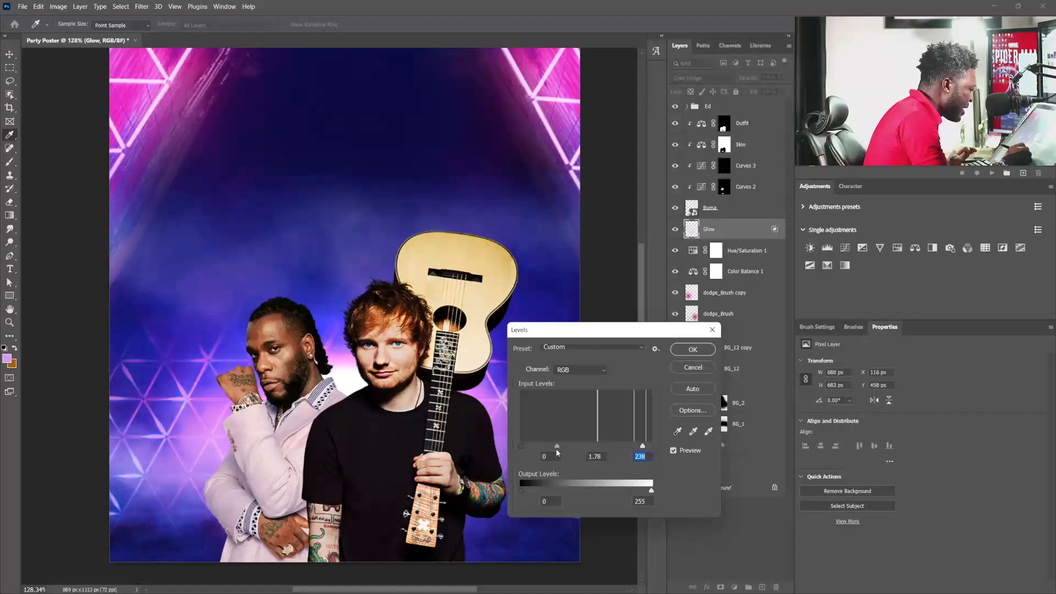
{"action": "key", "text": "Return"}
- Scale the glow to about 131% and reposition it behind the two artists so it spans the poster's width
{"action": "key", "text": "ctrl+t"}
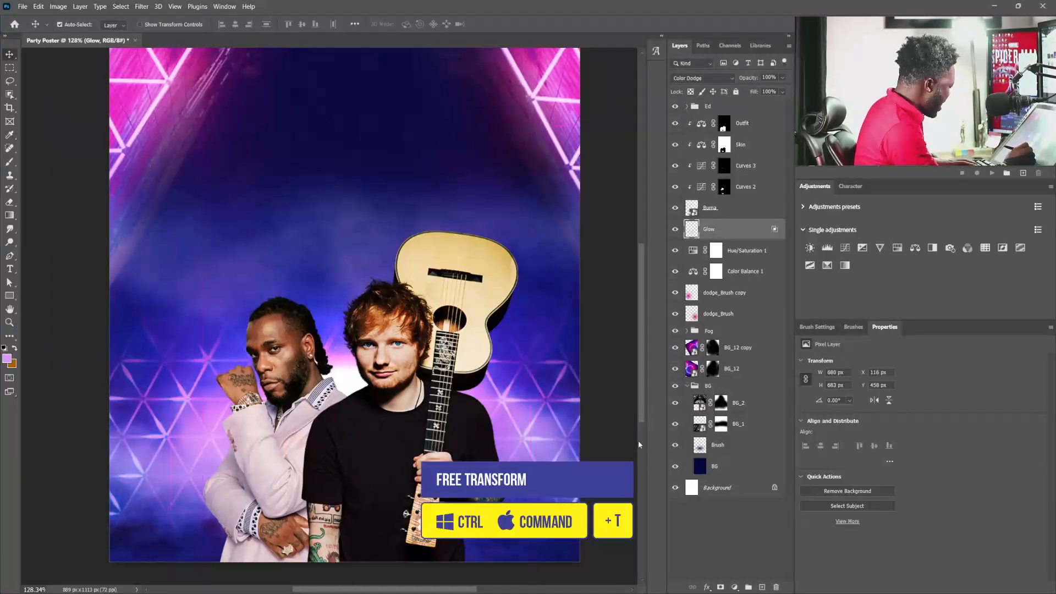
{"action": "left_click_drag", "start_coordinate": [532, 213], "coordinate": [591, 165]}
{"action": "left_click_drag", "start_coordinate": [439, 392], "coordinate": [389, 368]}
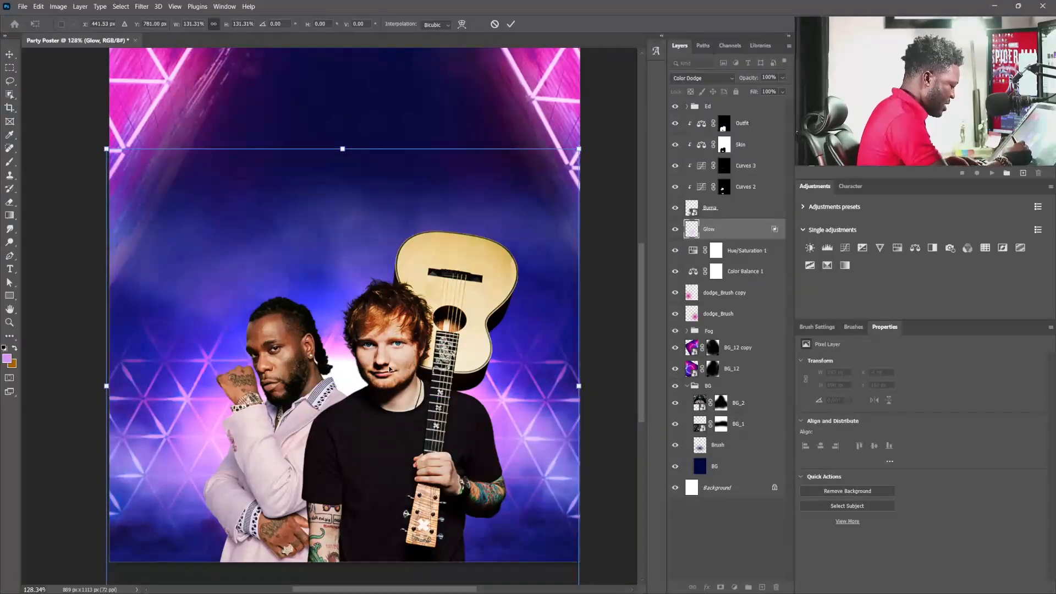
{"action": "key", "text": "Return"}
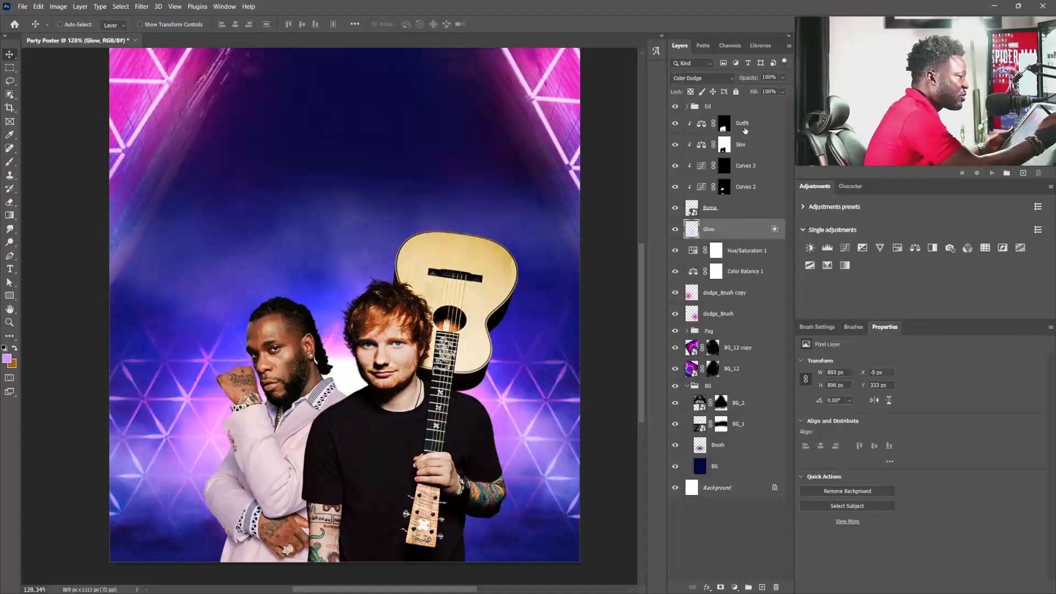
- Add a Levels adjustment above the Outfit layer with an RGB midtone of 3.03 and clip it to the Burna cutout
{"action": "left_click", "coordinate": [744, 131]}
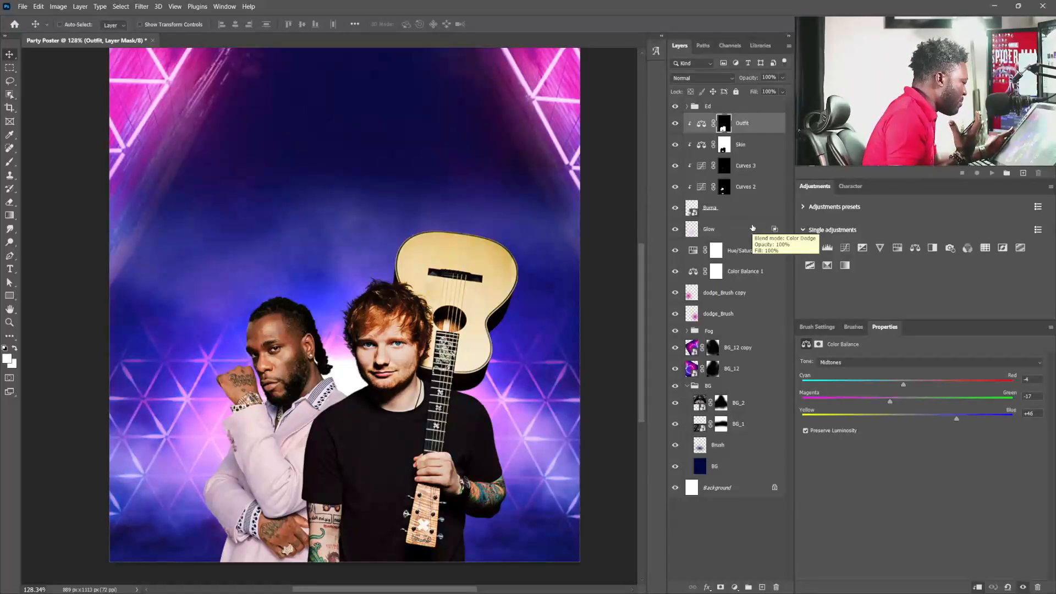
{"action": "left_click", "coordinate": [753, 125]}
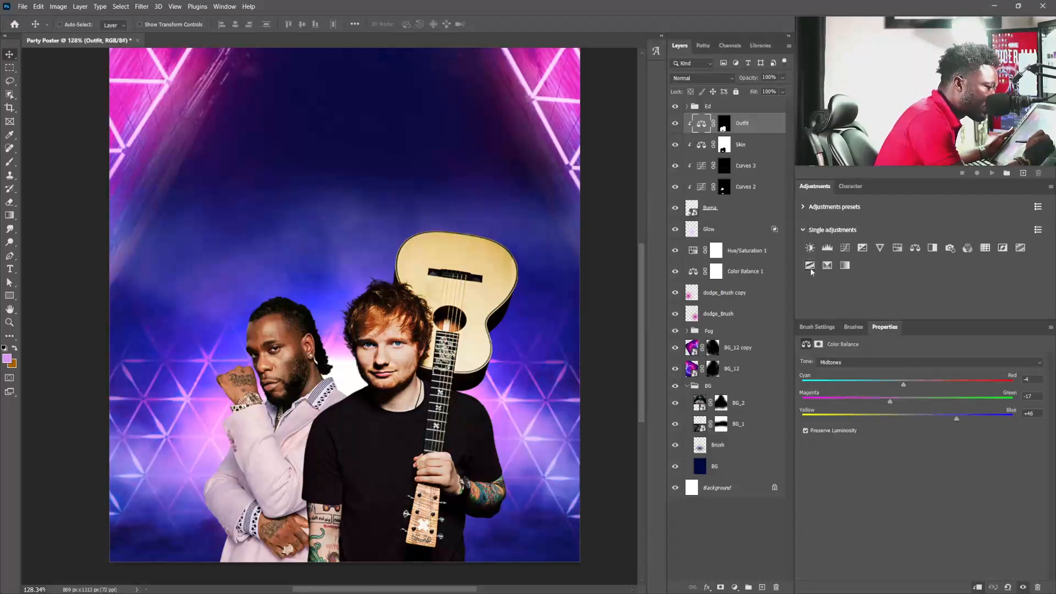
{"action": "left_click", "coordinate": [824, 249]}
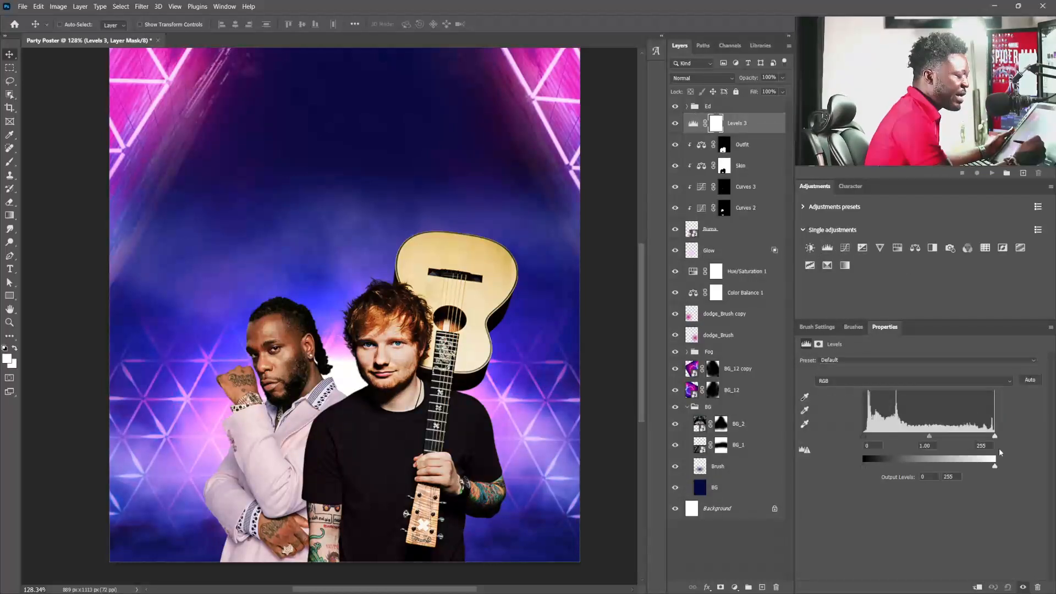
{"action": "left_click_drag", "start_coordinate": [930, 436], "coordinate": [880, 438]}
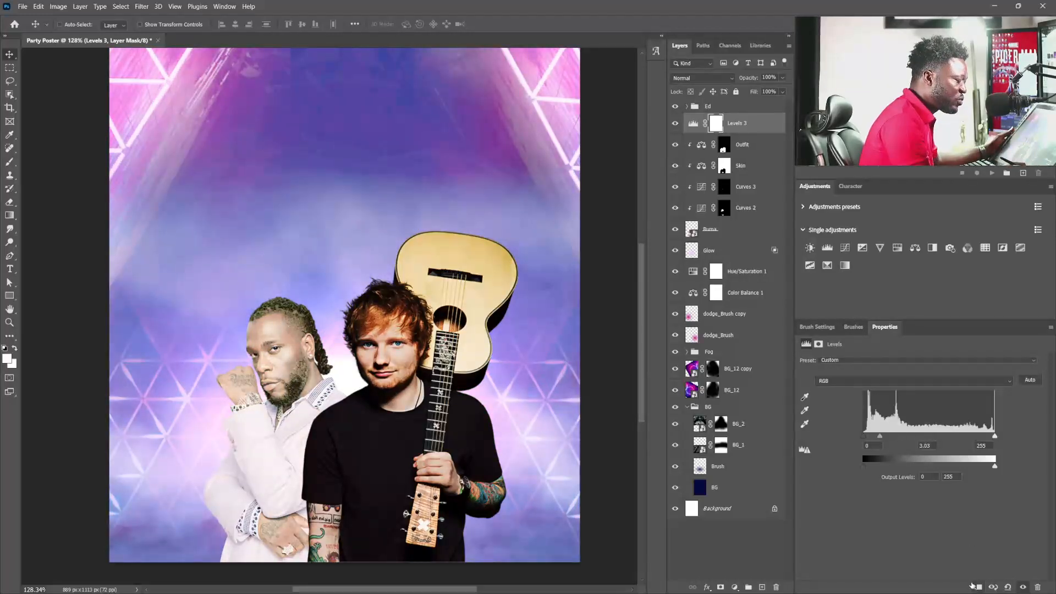
{"action": "key", "text": "ctrl+alt+g"}
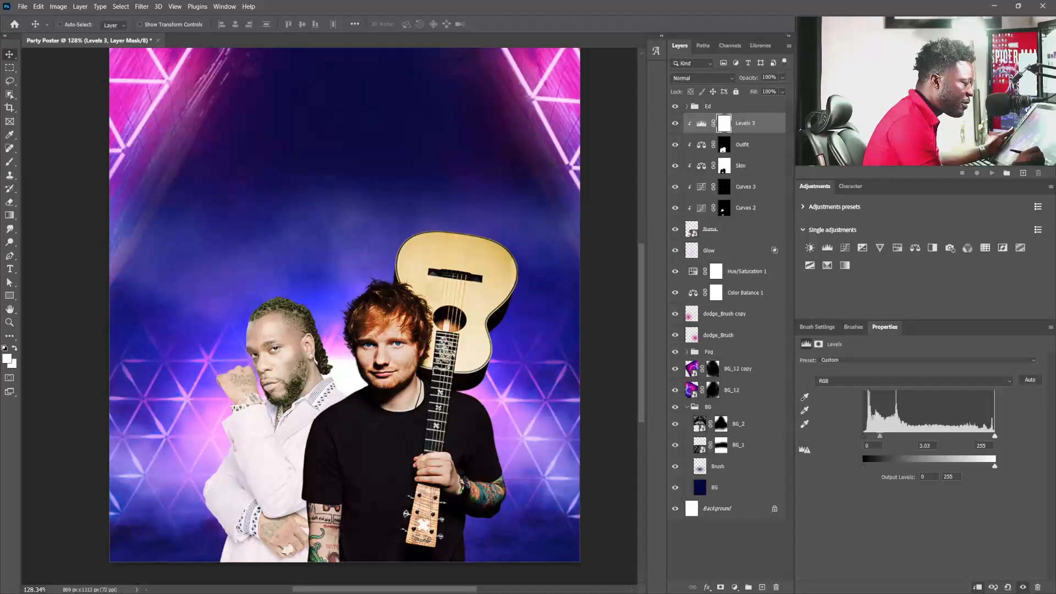
- Set the clipped Levels adjustment's midtone to 1.72 in the Blue channel and 1.59 in the Red channel
{"action": "left_click", "coordinate": [851, 382]}
{"action": "left_click", "coordinate": [839, 422]}
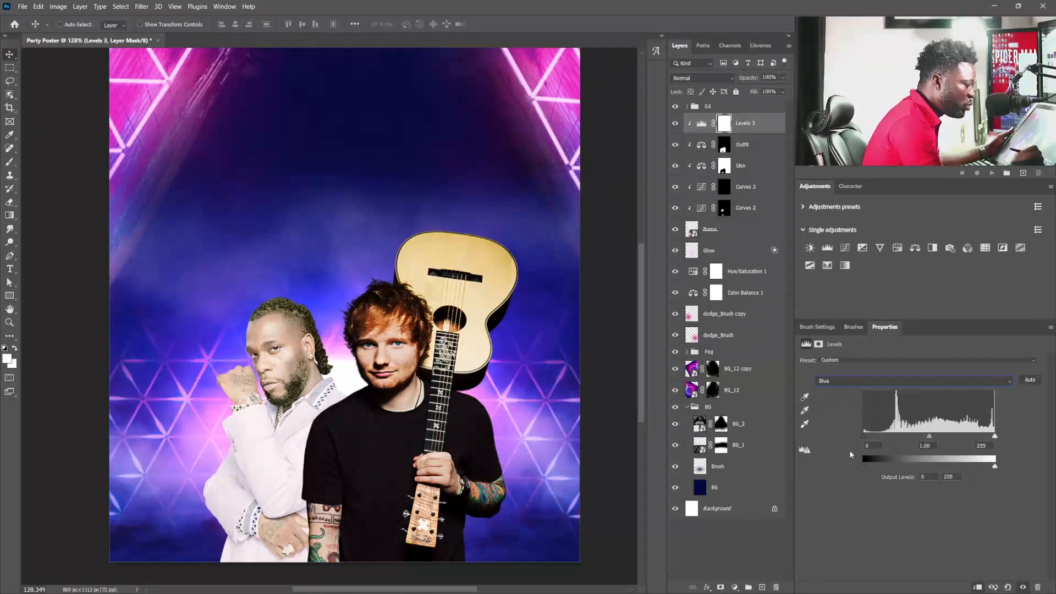
{"action": "left_click_drag", "start_coordinate": [949, 436], "coordinate": [906, 435]}
{"action": "left_click", "coordinate": [870, 381]}
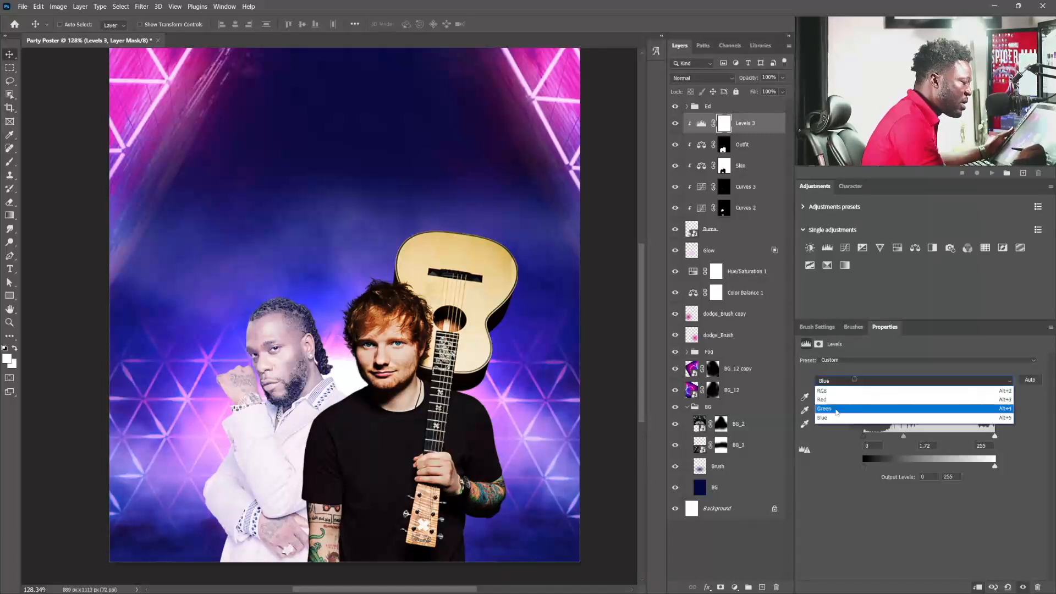
{"action": "left_click", "coordinate": [835, 400]}
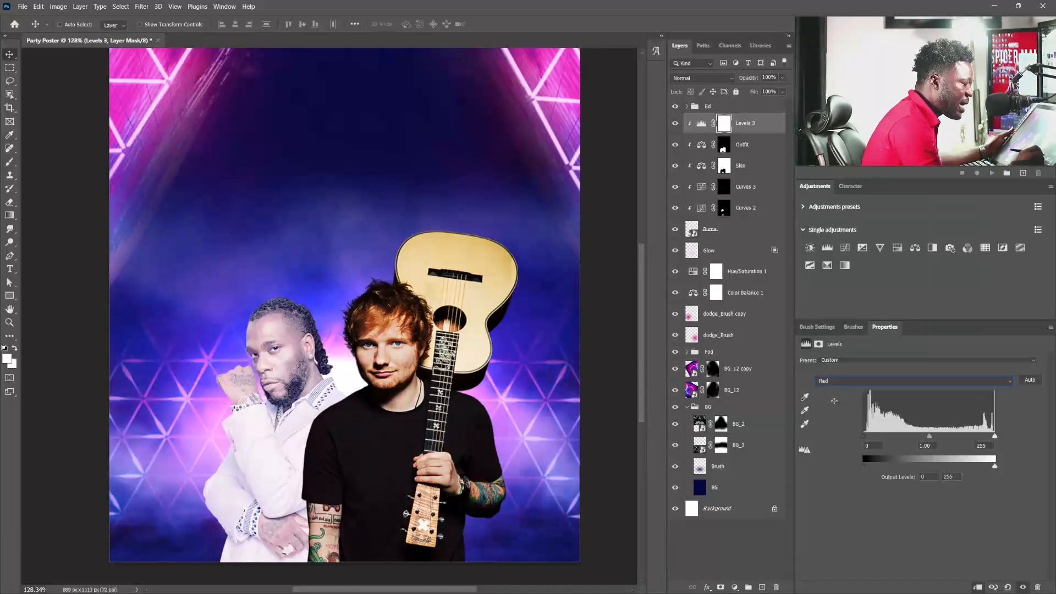
{"action": "left_click", "coordinate": [844, 383]}
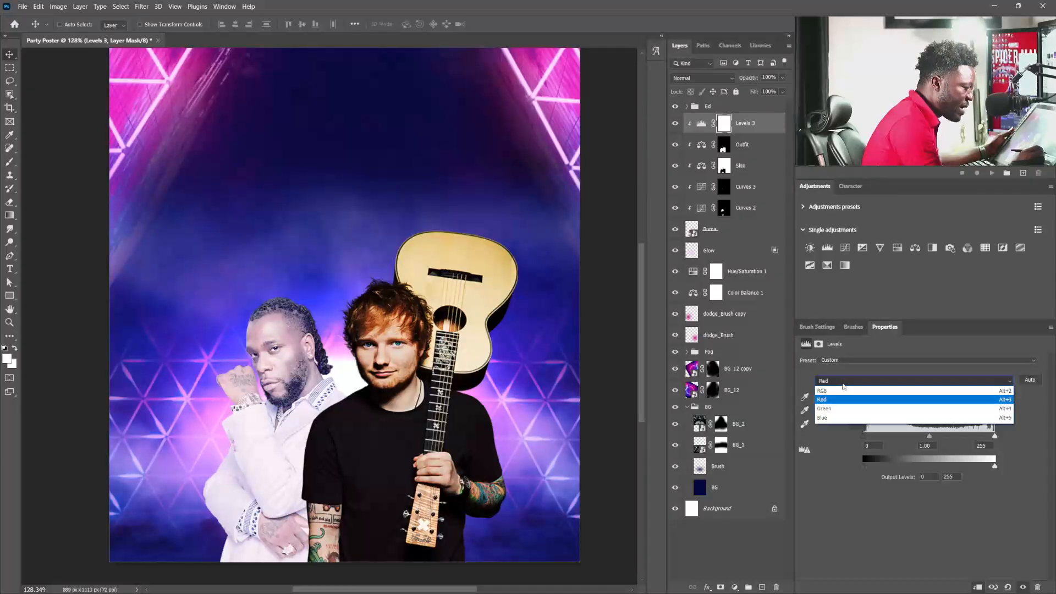
{"action": "left_click", "coordinate": [845, 381]}
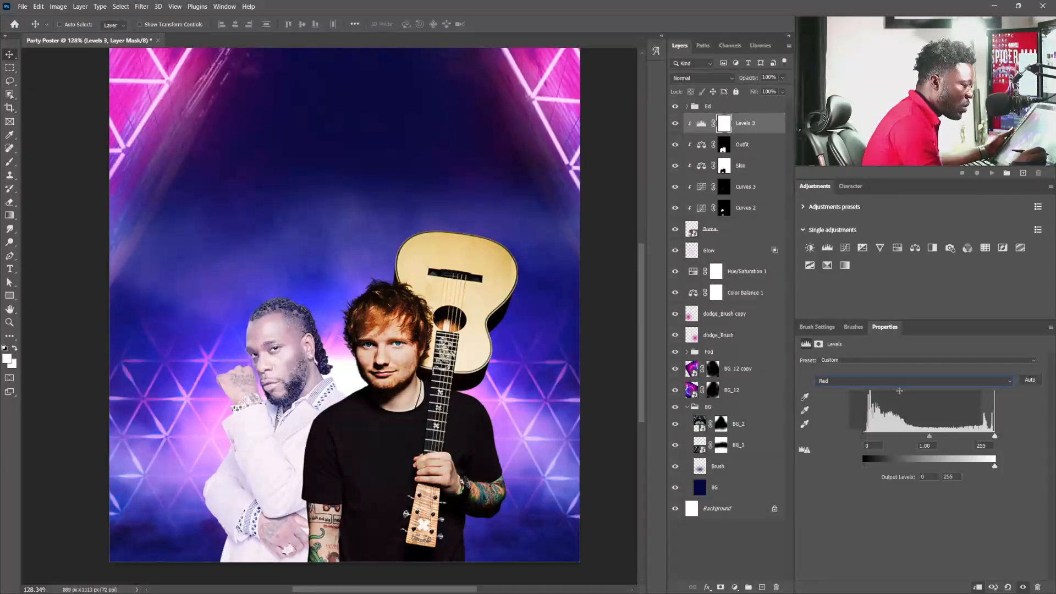
{"action": "mouse_move", "coordinate": [929, 437]}
{"action": "left_mouse_down"}
{"action": "mouse_move", "coordinate": [949, 438]}
{"action": "mouse_move", "coordinate": [917, 438]}
{"action": "mouse_move", "coordinate": [951, 440]}
{"action": "mouse_move", "coordinate": [919, 445]}
{"action": "left_mouse_up"}
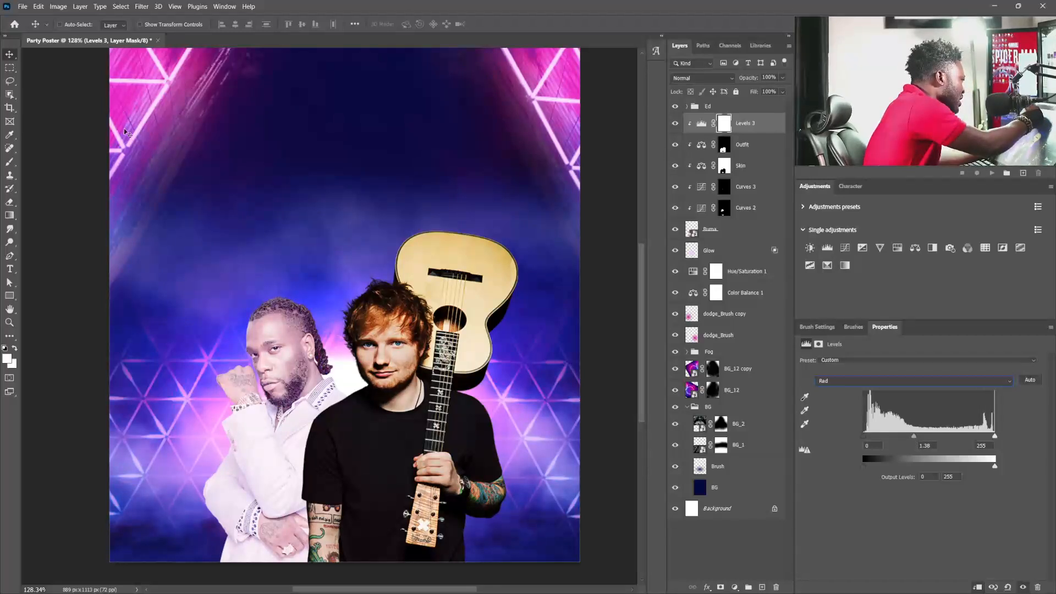
{"action": "left_click_drag", "start_coordinate": [914, 439], "coordinate": [911, 440]}
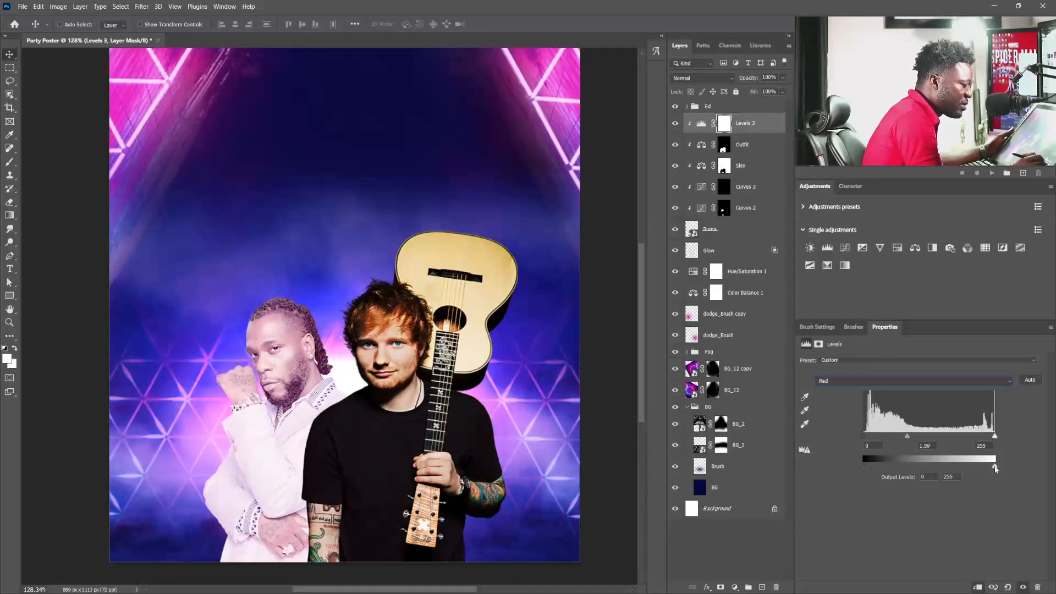
- Set the clipped Levels adjustment's Green channel to an input black point of 3 and an output white level of 212
{"action": "left_click_drag", "start_coordinate": [864, 467], "coordinate": [888, 467]}
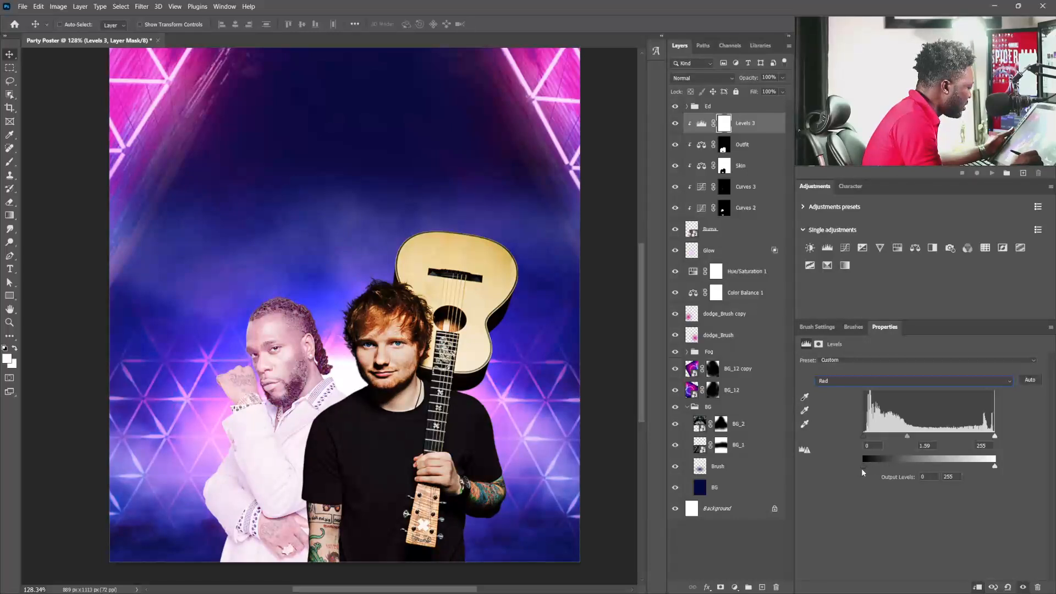
{"action": "left_click", "coordinate": [862, 381]}
{"action": "left_click", "coordinate": [857, 419]}
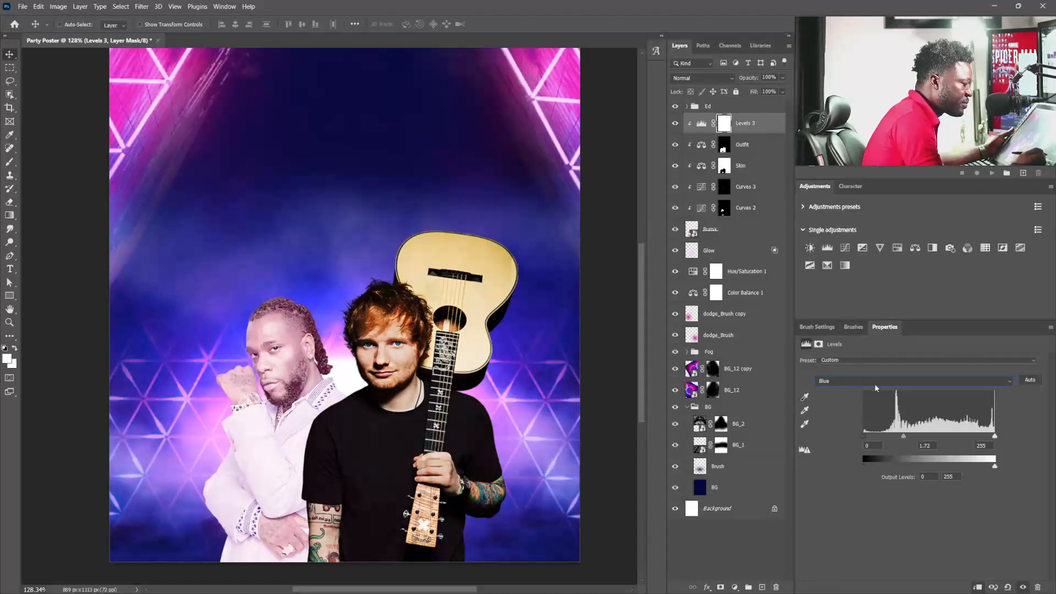
{"action": "left_click", "coordinate": [858, 381]}
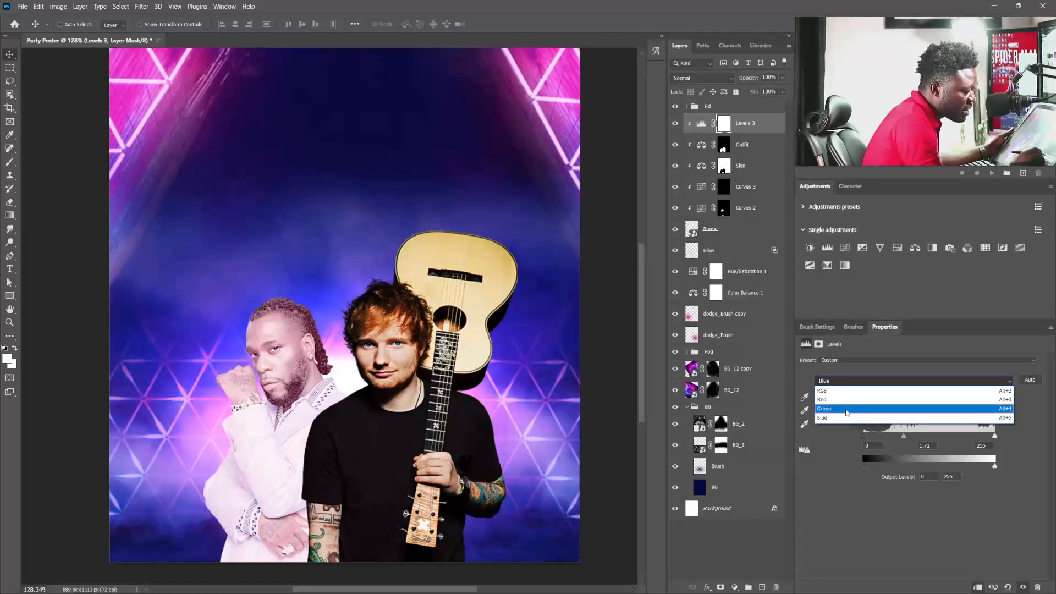
{"action": "left_click", "coordinate": [848, 414]}
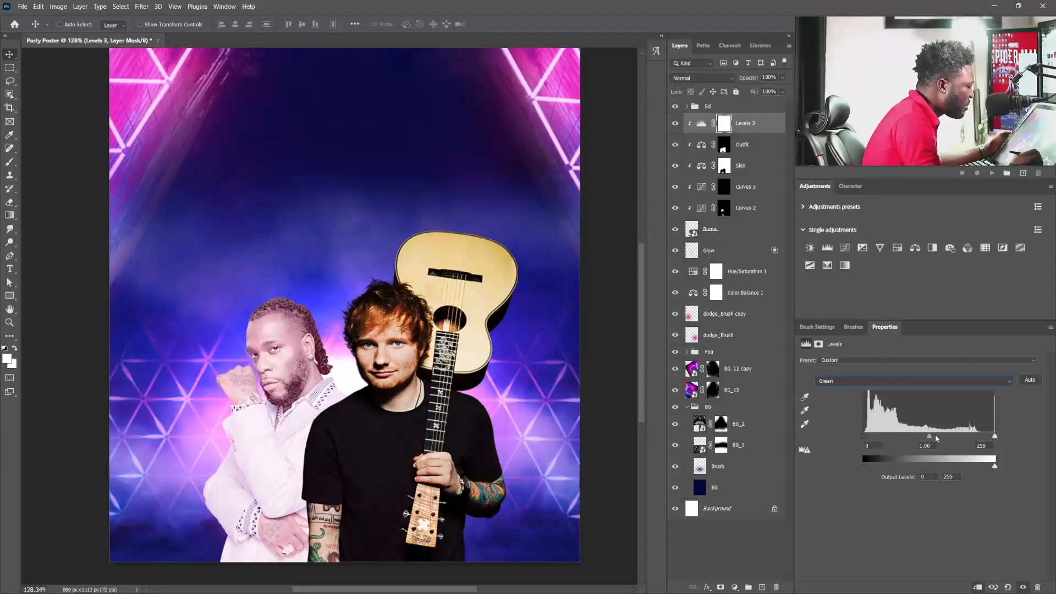
{"action": "mouse_move", "coordinate": [864, 437]}
{"action": "left_mouse_down"}
{"action": "mouse_move", "coordinate": [876, 438]}
{"action": "mouse_move", "coordinate": [862, 437]}
{"action": "mouse_move", "coordinate": [874, 469]}
{"action": "mouse_move", "coordinate": [864, 469]}
{"action": "left_mouse_up"}
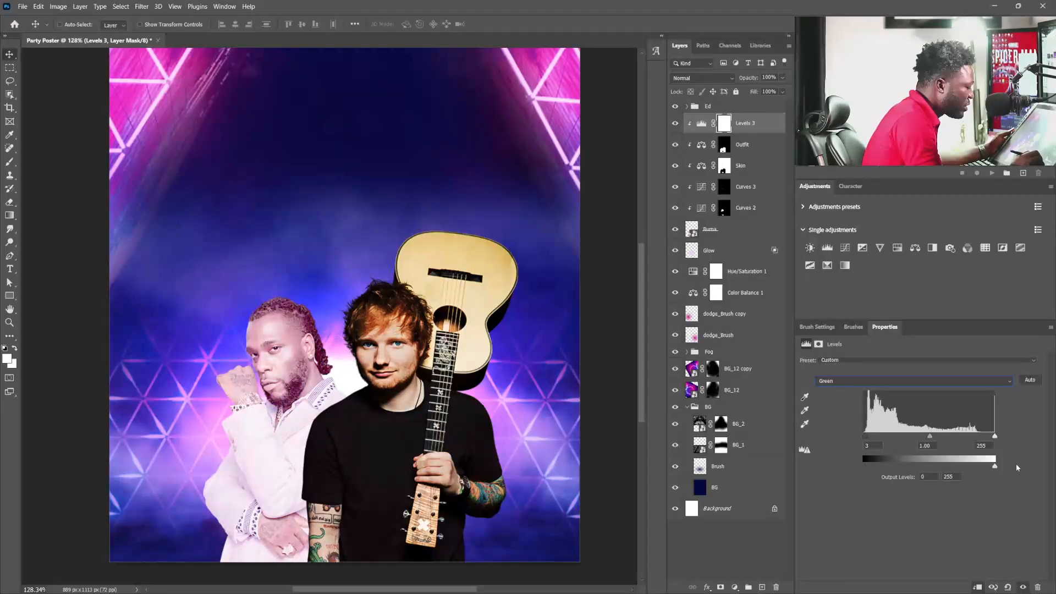
{"action": "left_click_drag", "start_coordinate": [995, 468], "coordinate": [973, 469]}
- Raise the Levels adjustment's RGB output black level to 23 and set its midtone to 3.66
{"action": "left_click", "coordinate": [835, 380]}
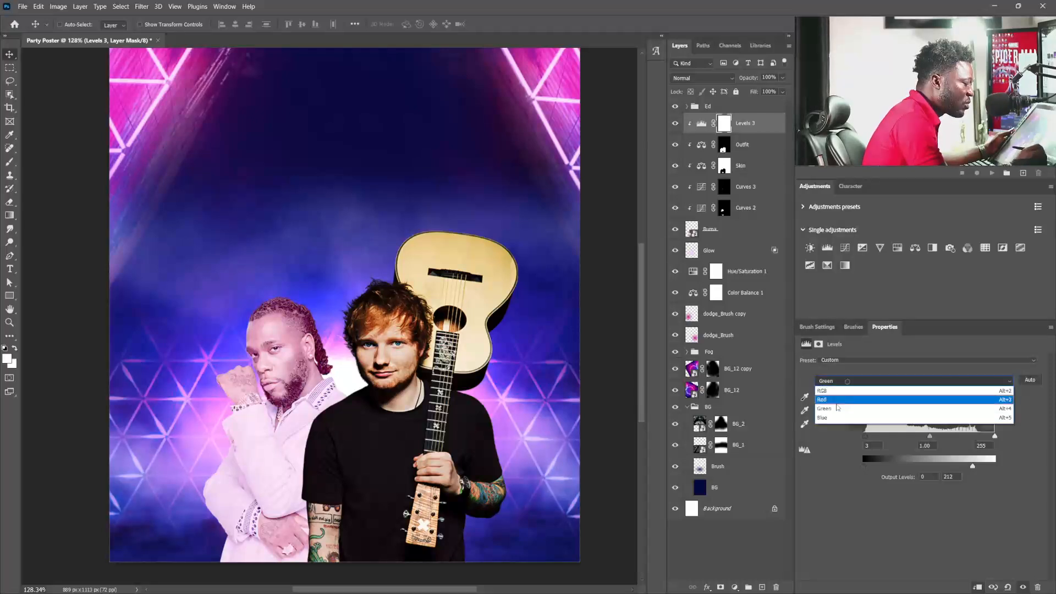
{"action": "left_click", "coordinate": [833, 391]}
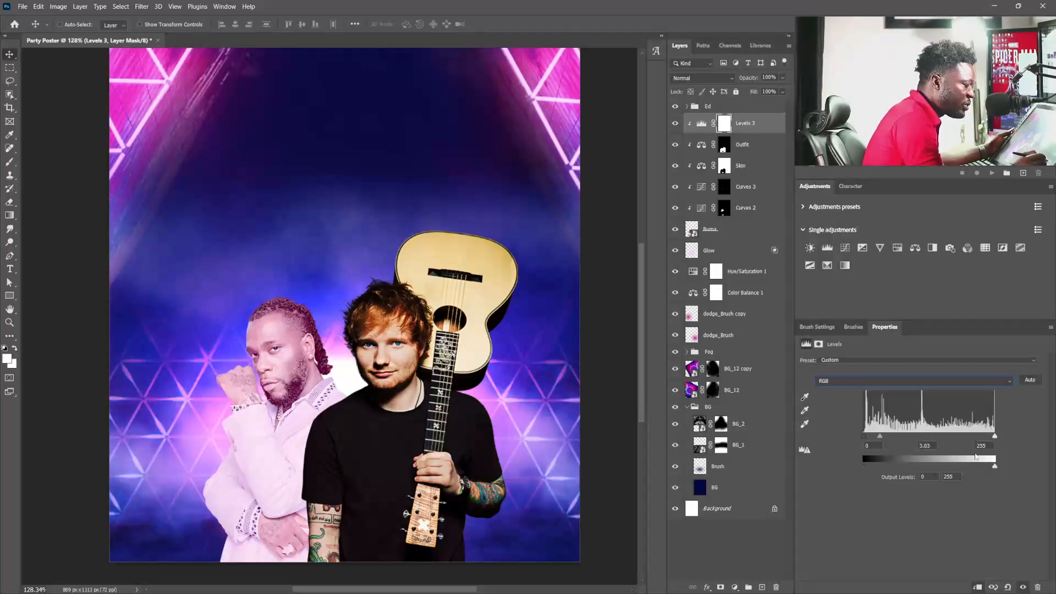
{"action": "mouse_move", "coordinate": [995, 468]}
{"action": "left_mouse_down"}
{"action": "mouse_move", "coordinate": [984, 468]}
{"action": "mouse_move", "coordinate": [997, 468]}
{"action": "left_mouse_up"}
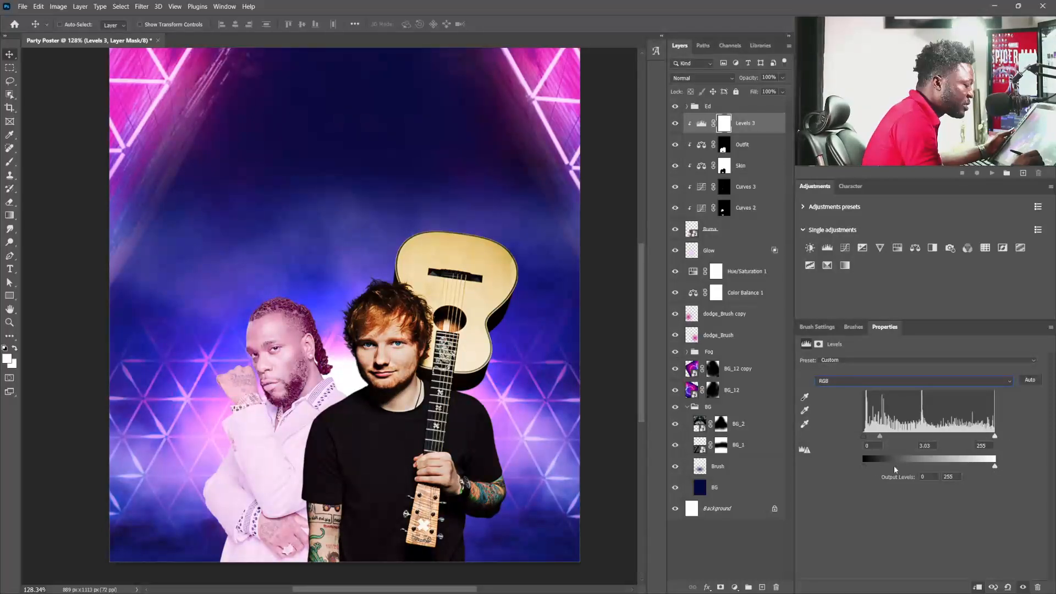
{"action": "left_click_drag", "start_coordinate": [864, 469], "coordinate": [874, 438]}
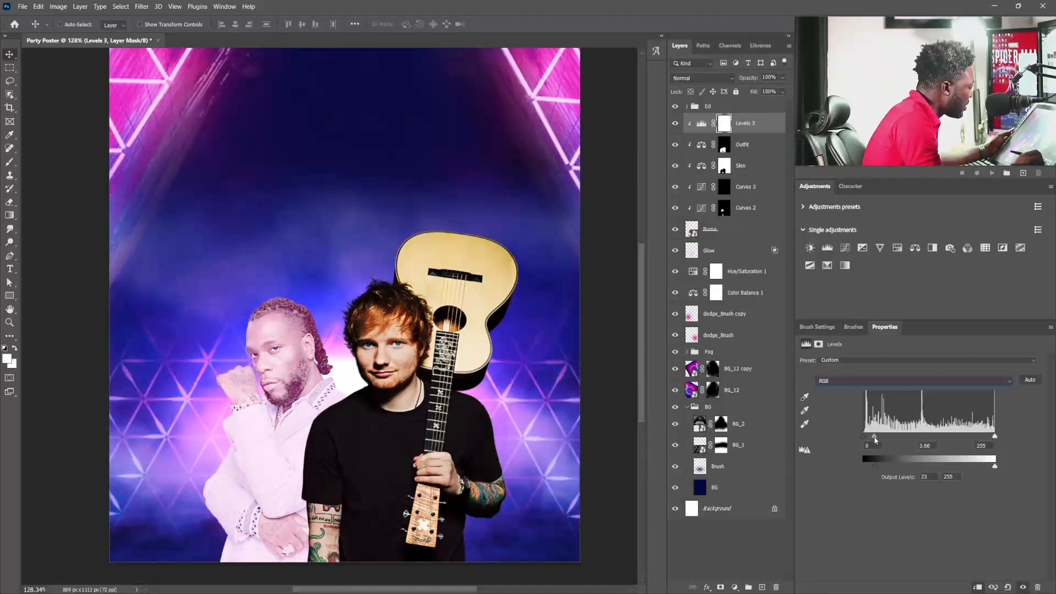
- Invert the Levels 3 layer mask to black and reduce the soft Brush tip to 9 px
{"action": "left_click", "coordinate": [723, 124]}
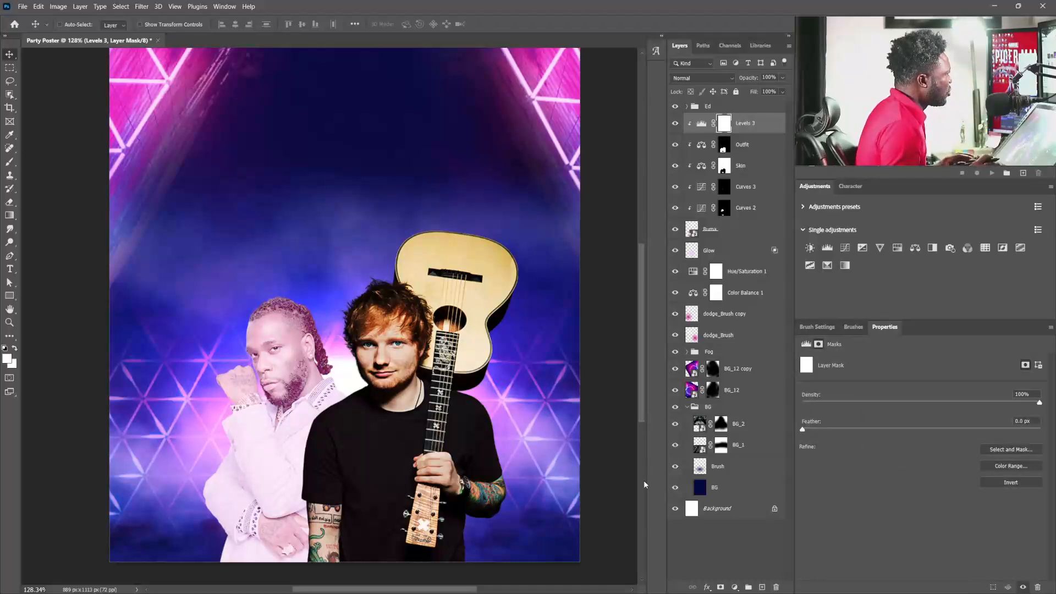
{"action": "key", "text": "ctrl+i"}
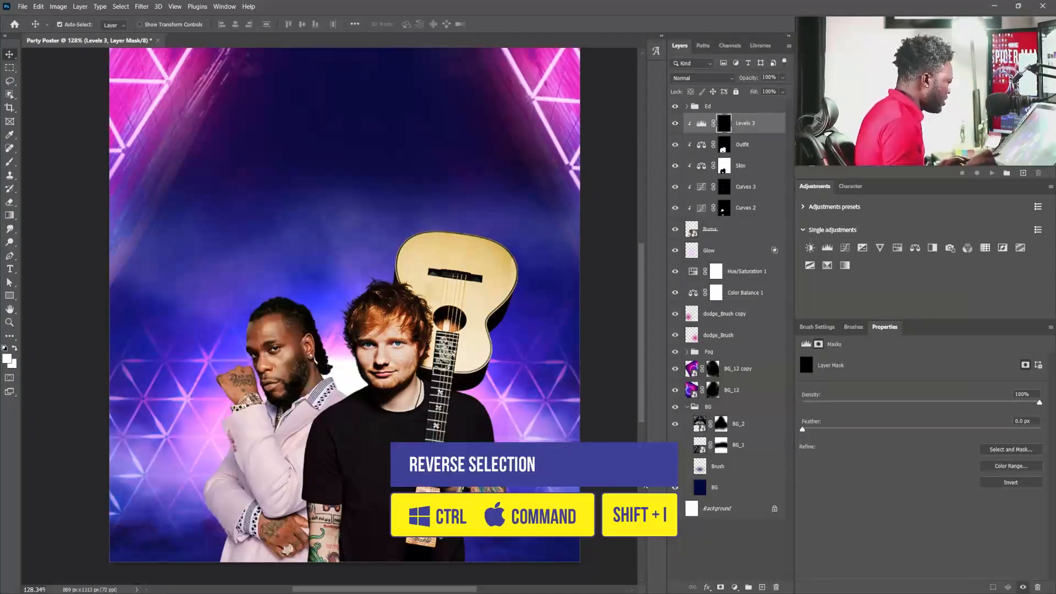
{"action": "key", "text": "b"}
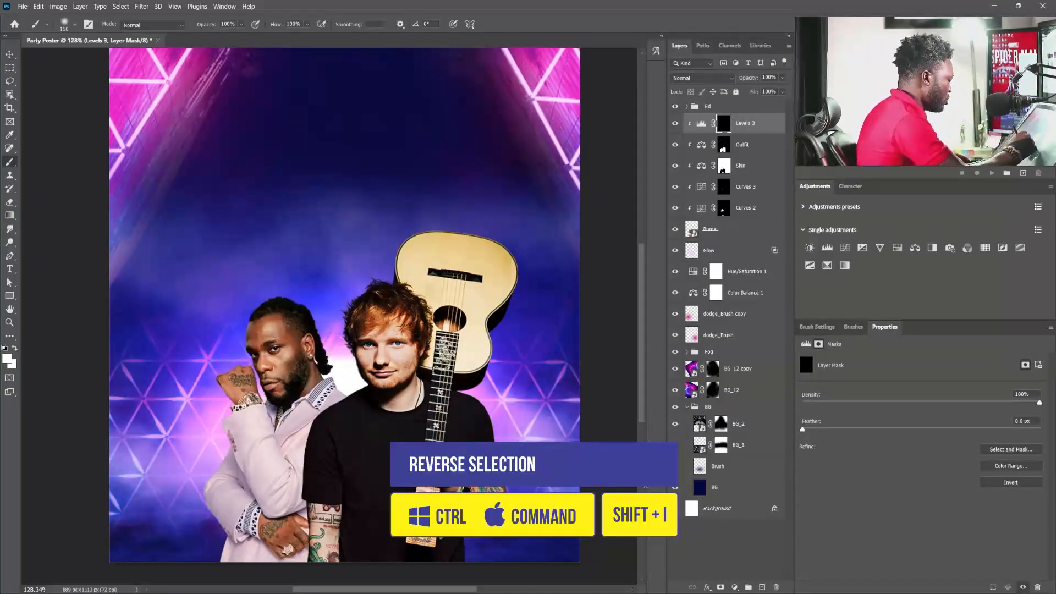
{"action": "key", "text": "["}
{"action": "key", "text": "["}
{"action": "key", "text": "["}
{"action": "key", "text": "["}
{"action": "key", "text": "["}
{"action": "key", "text": "["}
{"action": "key", "text": "["}
{"action": "key", "text": "["}
{"action": "key", "text": "["}
{"action": "key", "text": "["}
{"action": "key", "text": "["}
{"action": "key", "text": "["}
{"action": "key", "text": "["}
{"action": "key", "text": "["}
{"action": "key", "text": "["}
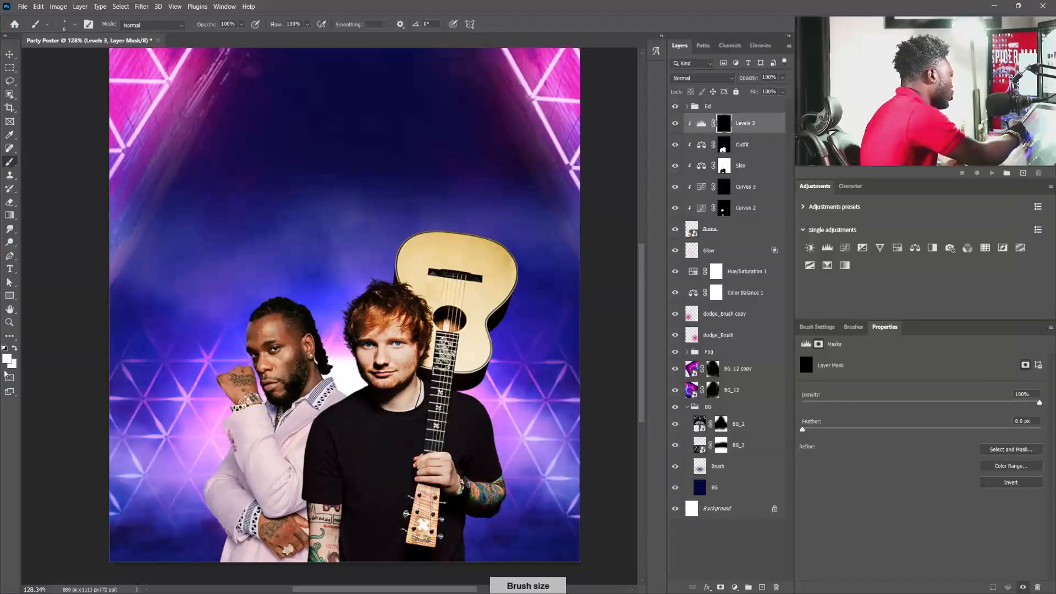
{"action": "scroll", "coordinate": [329, 328], "scroll_direction": "up", "scroll_amount": 5}
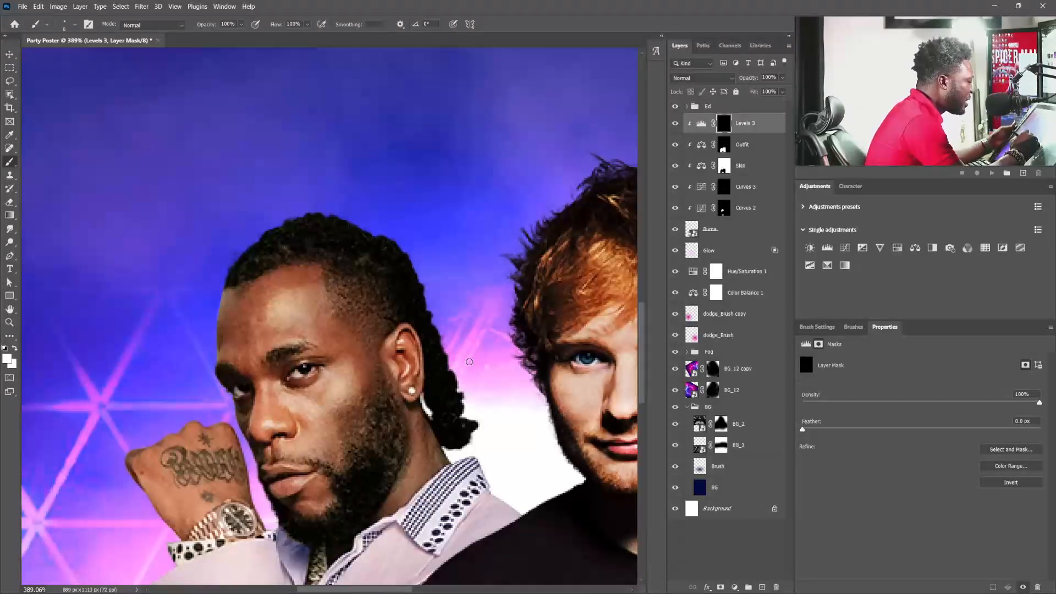
{"action": "key", "text": "bracketleft"}
{"action": "key", "text": "bracketleft"}
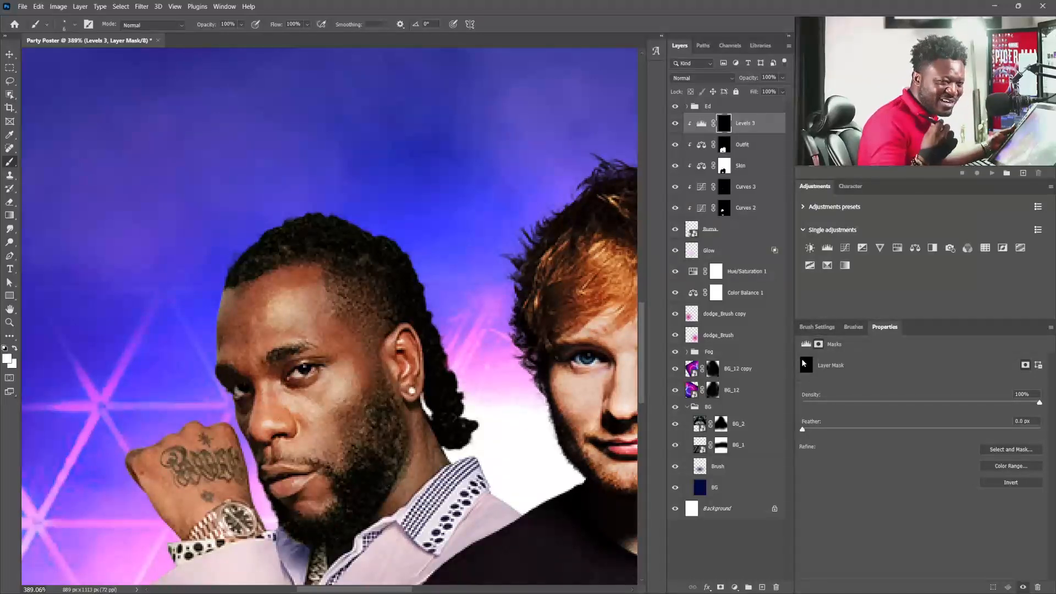
{"action": "left_click", "coordinate": [818, 326]}
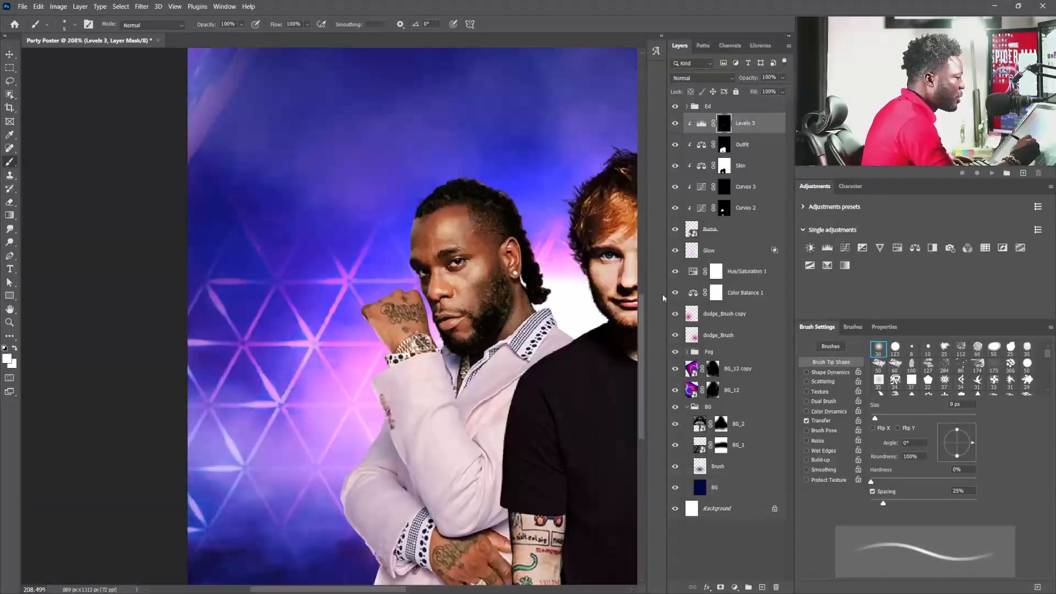
- Add a new layer above Outfit, clipped to the Burna cutout, and name it RimLight
{"action": "left_click", "coordinate": [742, 145]}
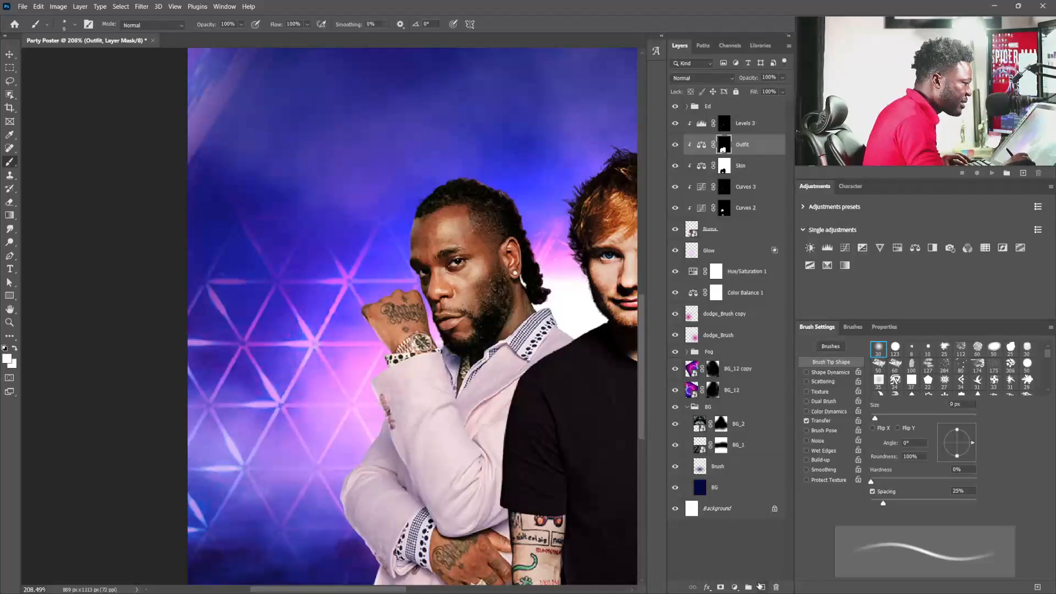
{"action": "left_click", "coordinate": [762, 587]}
{"action": "double_click", "coordinate": [718, 144]}
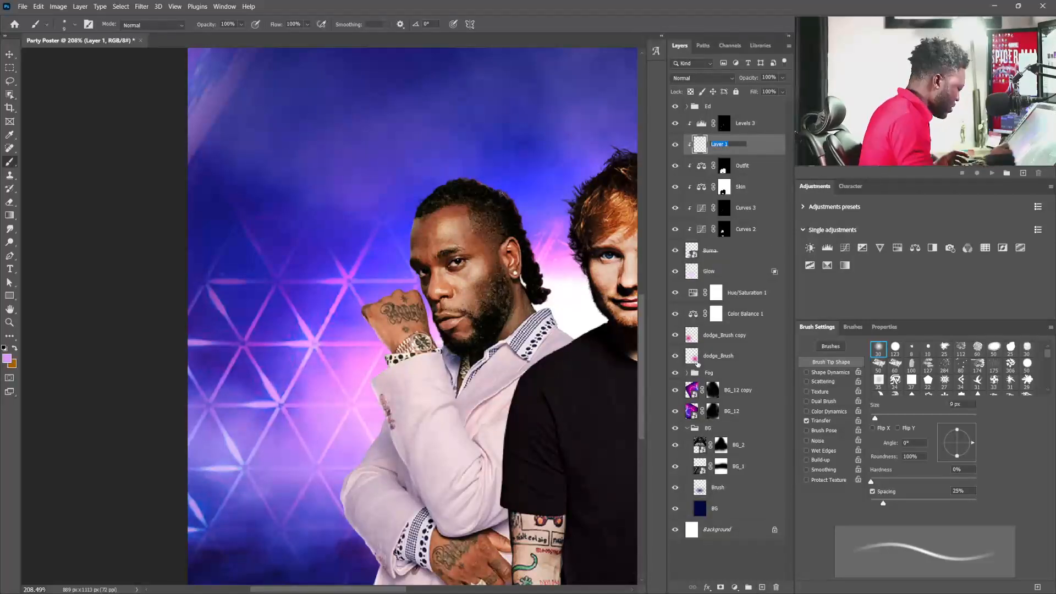
{"action": "type", "text": "RimLight"}
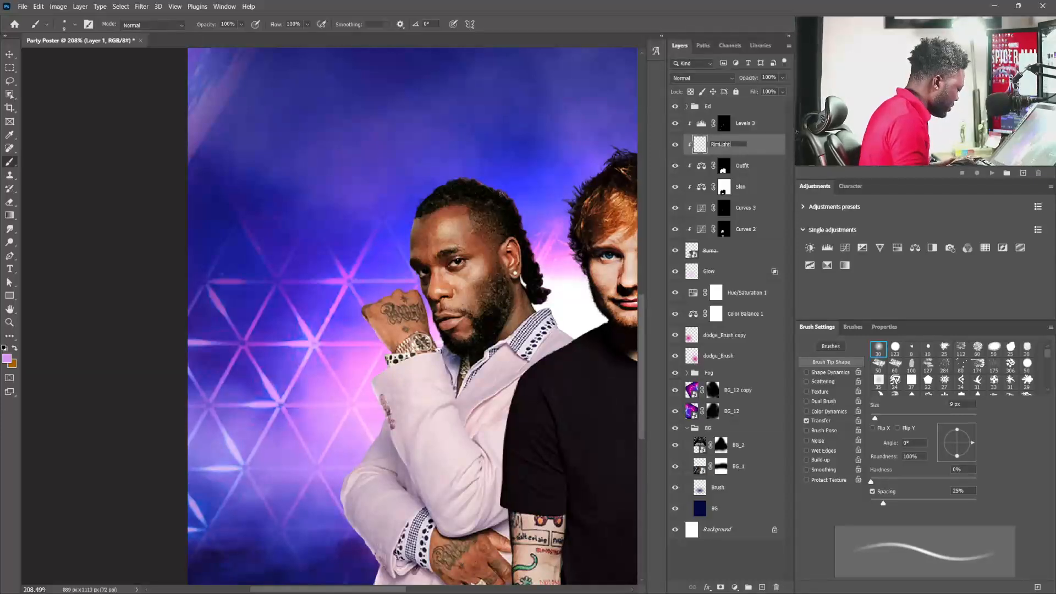
{"action": "key", "text": "Return"}
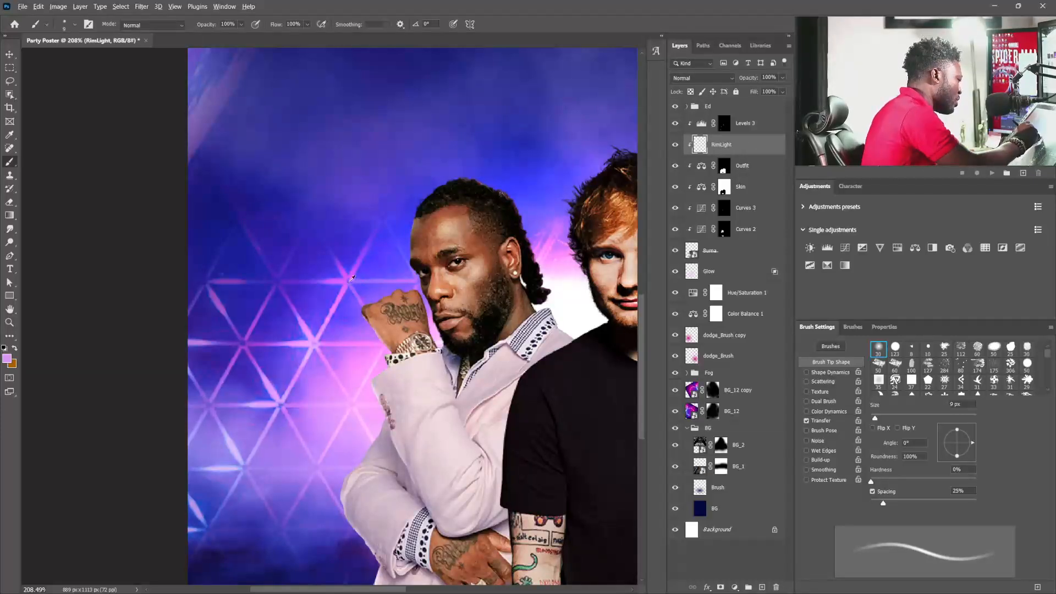
- Set the foreground color to the bright magenta #fd53ff for painting the rim light
{"action": "left_click", "coordinate": [7, 359]}
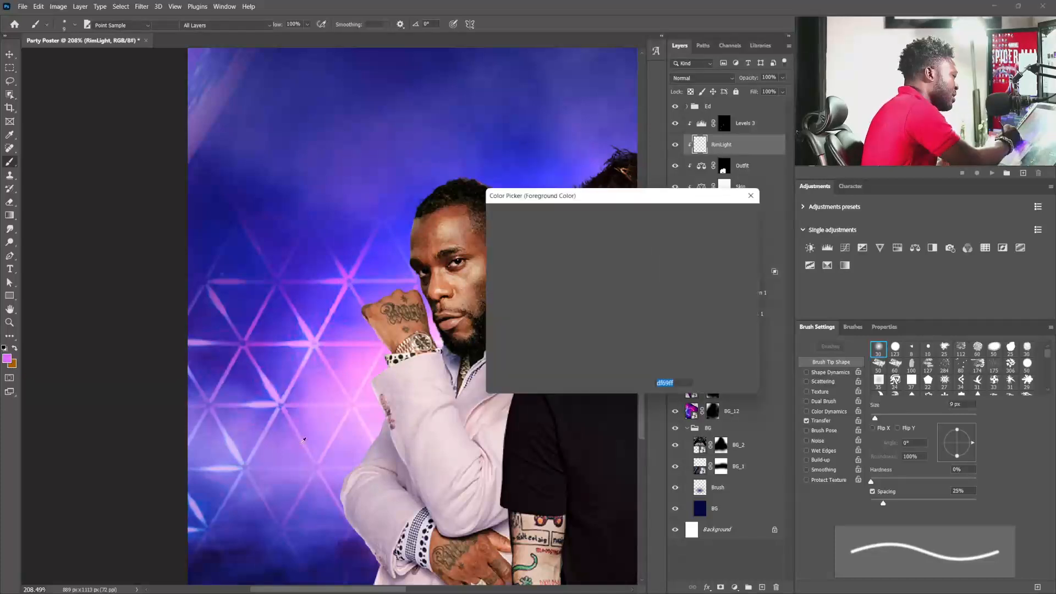
{"action": "left_click_drag", "start_coordinate": [642, 246], "coordinate": [642, 243]}
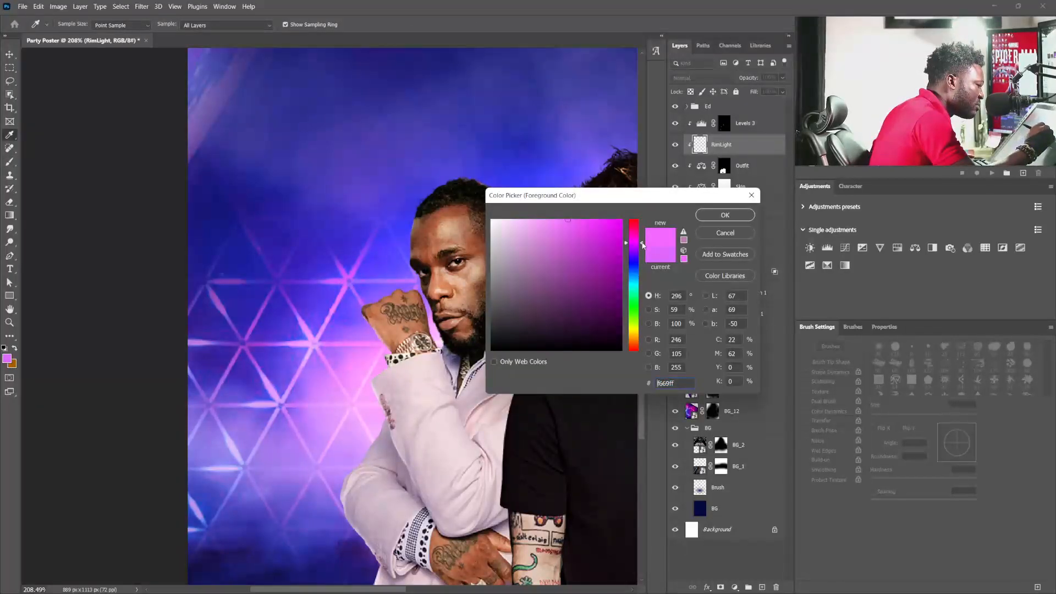
{"action": "left_click_drag", "start_coordinate": [574, 221], "coordinate": [580, 220]}
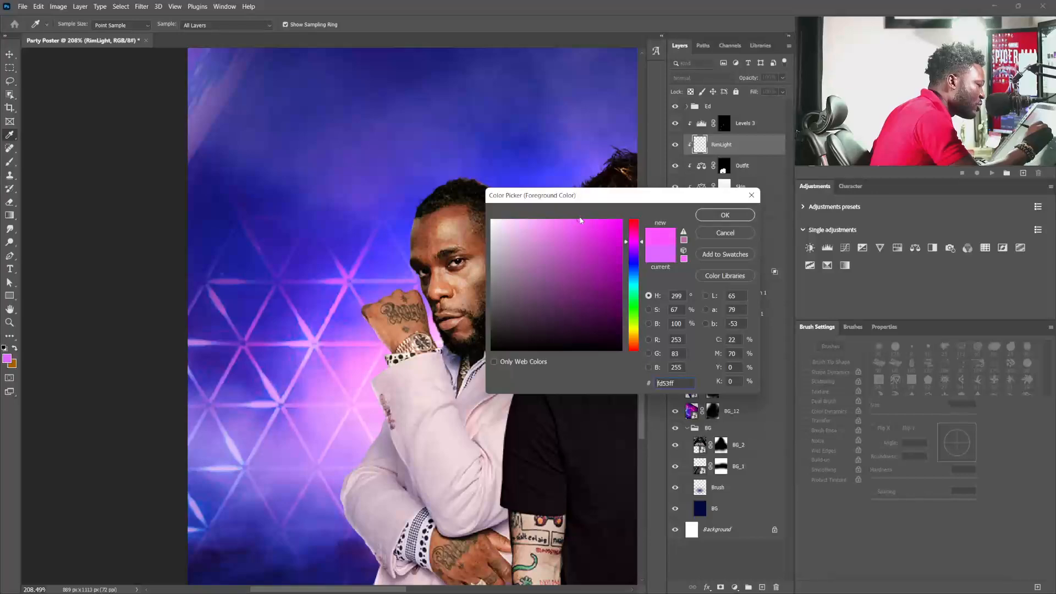
{"action": "left_click", "coordinate": [731, 217]}
{"action": "left_click_drag", "start_coordinate": [375, 523], "coordinate": [447, 331]}
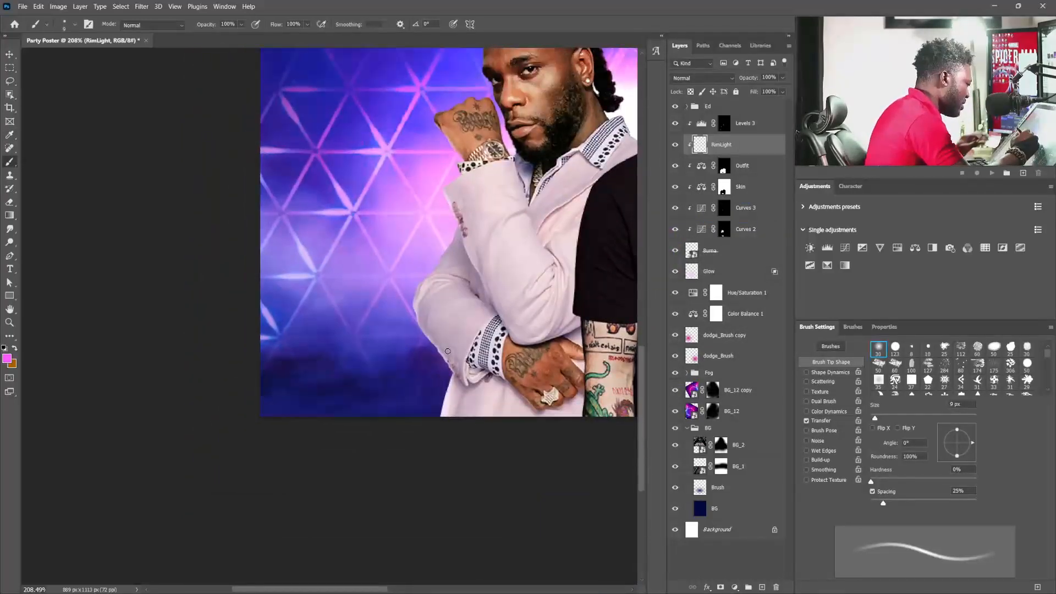
- Paint pink rim light along the lower edge of the folded sleeve, using a soft brush of about 10 px
{"action": "key", "text": "bracketright"}
{"action": "key", "text": "bracketright"}
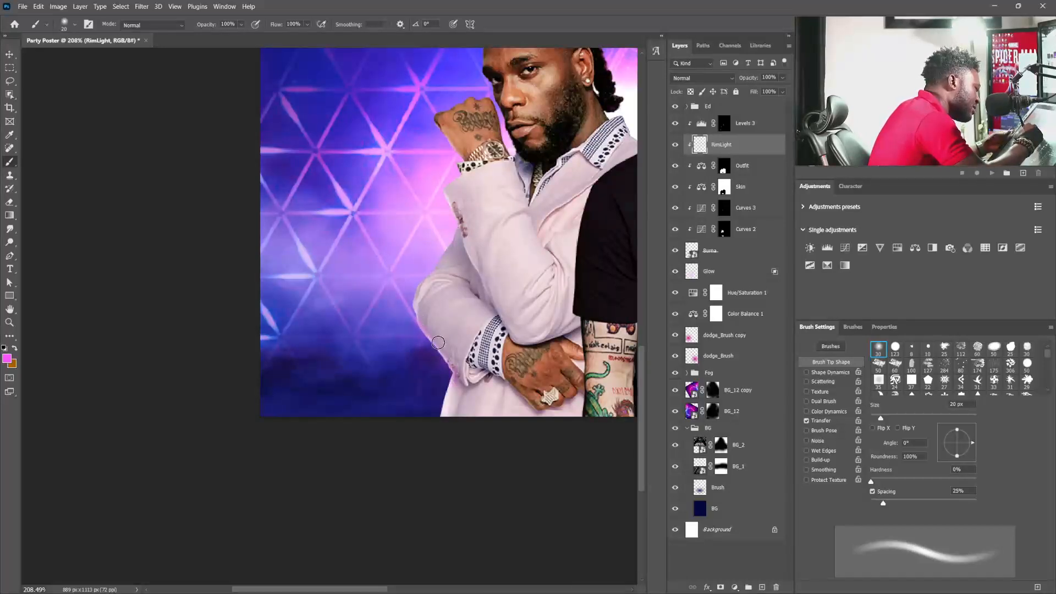
{"action": "key", "text": "ctrl+z"}
{"action": "key", "text": "bracketleft"}
{"action": "key", "text": "bracketleft"}
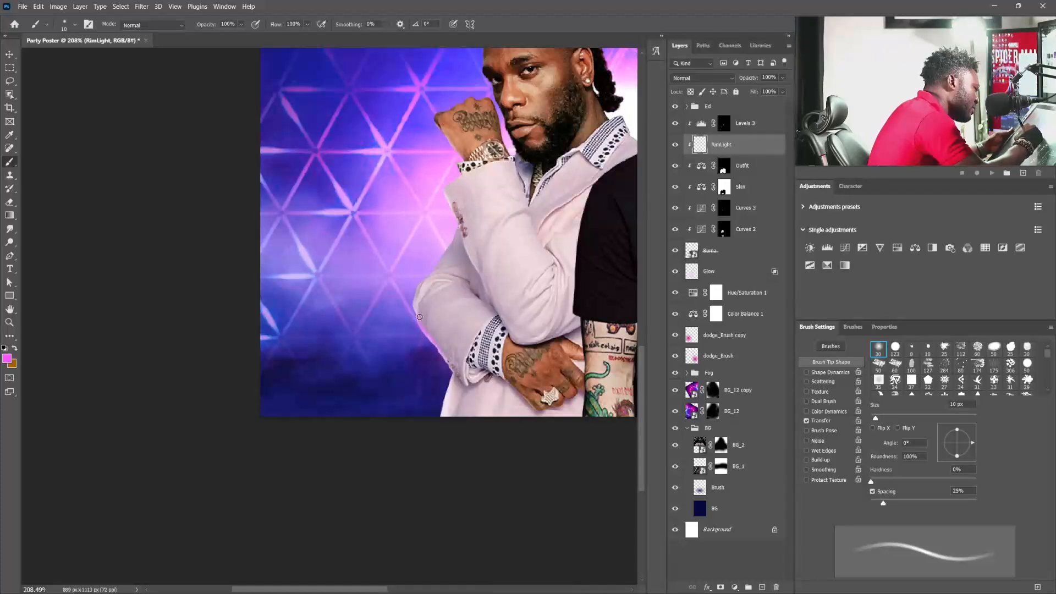
- Continue the pink rim light around the elbow and up the raised sleeve's edge with a finer 5 to 7 px brush
{"action": "key", "text": "bracketleft"}
{"action": "key", "text": "bracketleft"}
{"action": "key", "text": "bracketleft"}
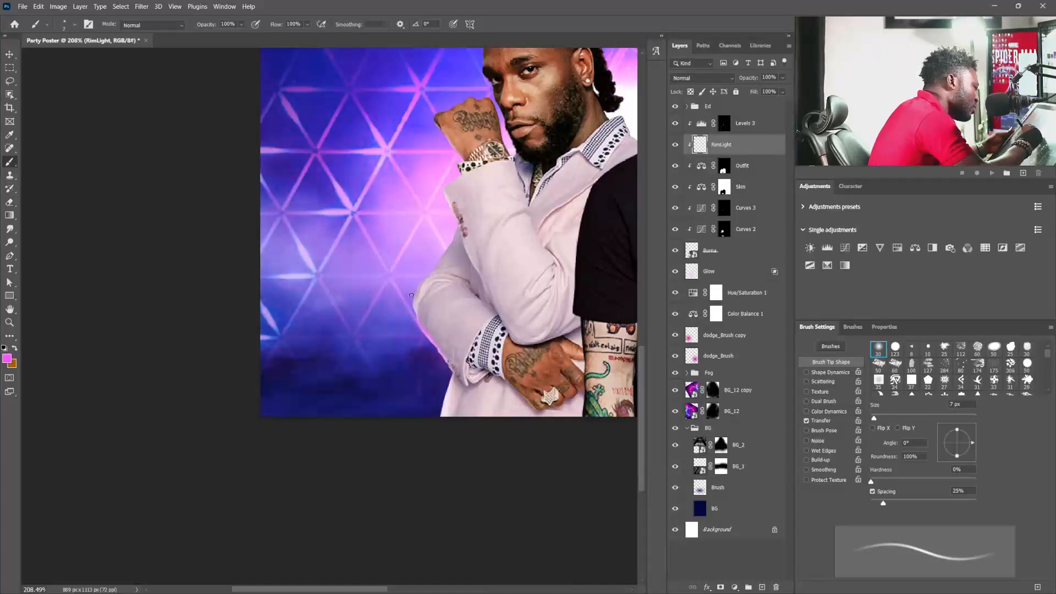
{"action": "key", "text": "bracketleft"}
{"action": "key", "text": "bracketleft"}
{"action": "key", "text": "bracketleft"}
{"action": "key", "text": "bracketleft"}
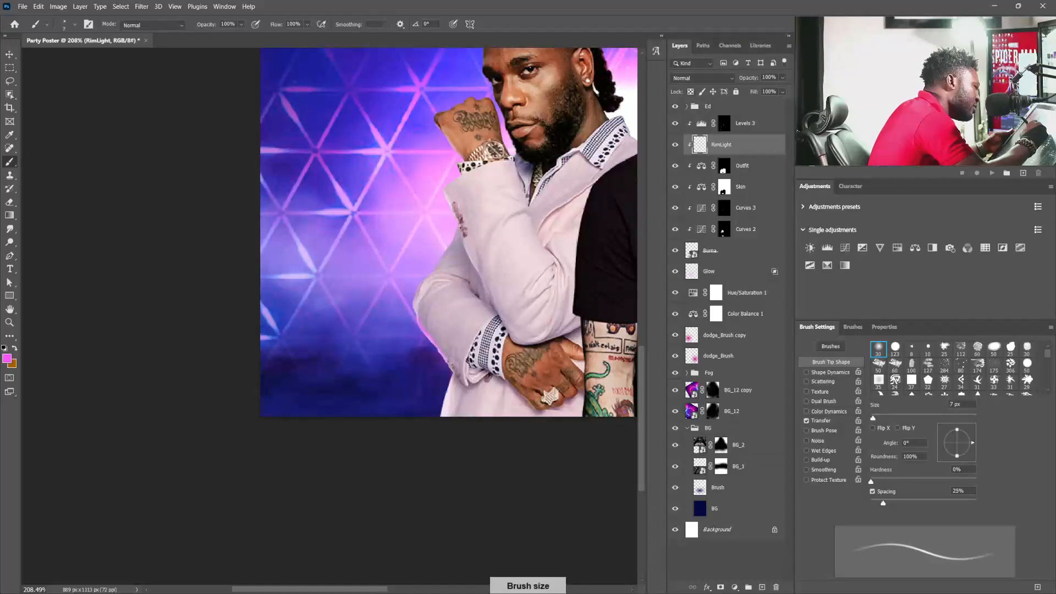
{"action": "key", "text": "bracketright"}
{"action": "key", "text": "bracketright"}
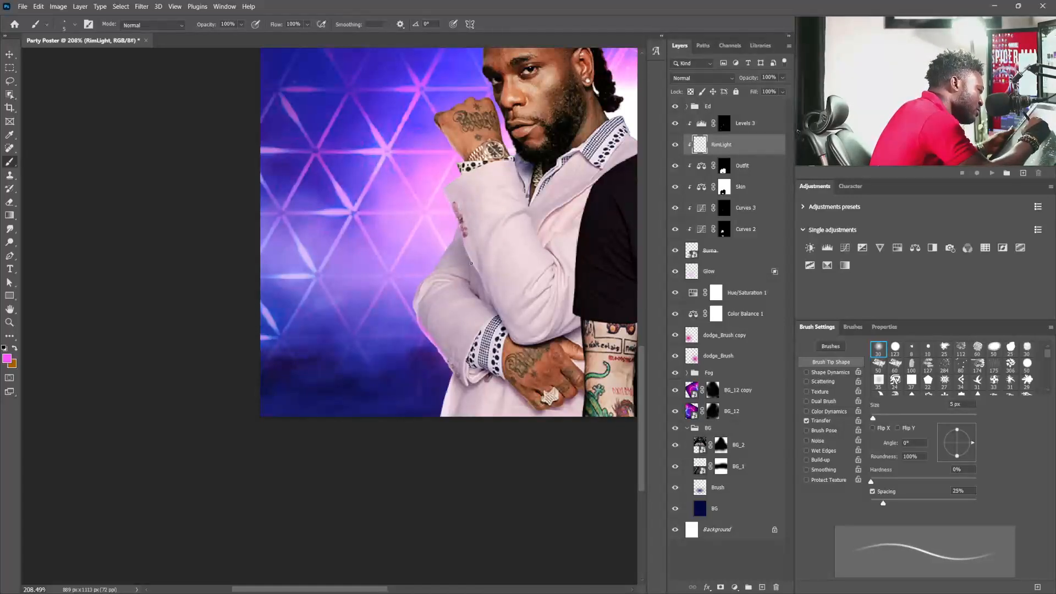
- Erase the excess rim light spilling beside the raised sleeve's inner edge with a 3 px eraser
{"action": "scroll", "coordinate": [473, 249], "scroll_direction": "up", "scroll_amount": 5}
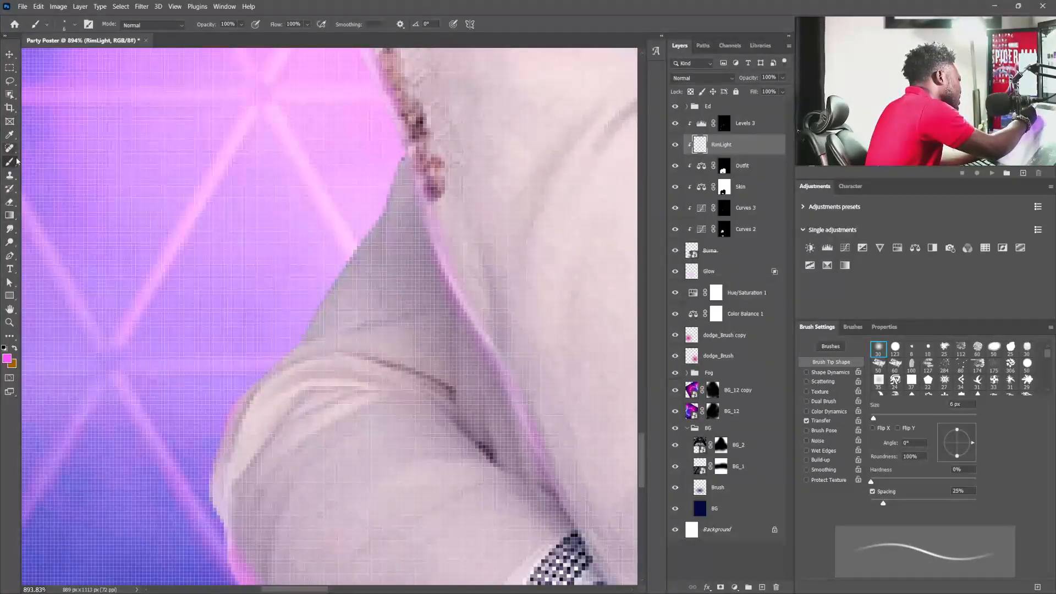
{"action": "left_click", "coordinate": [10, 203]}
{"action": "key", "text": "bracketleft"}
{"action": "key", "text": "bracketleft"}
{"action": "key", "text": "bracketleft"}
{"action": "key", "text": "bracketleft"}
{"action": "key", "text": "bracketleft"}
{"action": "key", "text": "bracketleft"}
{"action": "key", "text": "bracketleft"}
{"action": "key", "text": "bracketleft"}
{"action": "key", "text": "bracketleft"}
{"action": "key", "text": "bracketleft"}
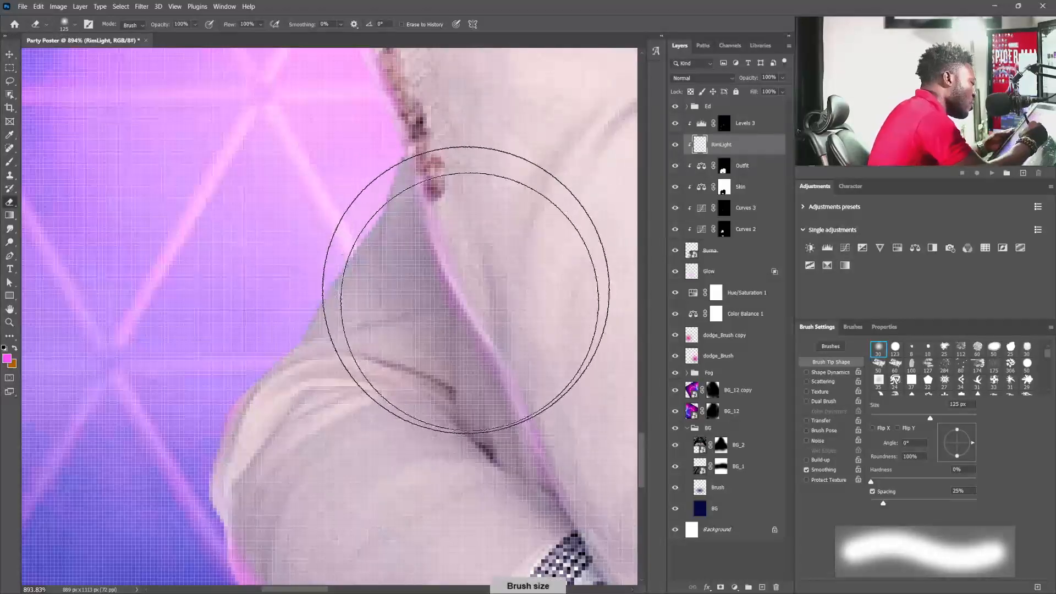
{"action": "key", "text": "bracketleft"}
{"action": "key", "text": "bracketleft"}
{"action": "key", "text": "bracketleft"}
{"action": "key", "text": "bracketleft"}
{"action": "key", "text": "bracketleft"}
{"action": "key", "text": "bracketleft"}
{"action": "key", "text": "bracketleft"}
{"action": "key", "text": "bracketleft"}
{"action": "key", "text": "bracketleft"}
{"action": "key", "text": "bracketleft"}
{"action": "key", "text": "bracketleft"}
{"action": "key", "text": "bracketleft"}
{"action": "key", "text": "bracketleft"}
{"action": "key", "text": "bracketright"}
{"action": "key", "text": "bracketright"}
{"action": "left_click_drag", "start_coordinate": [427, 241], "coordinate": [465, 330]}
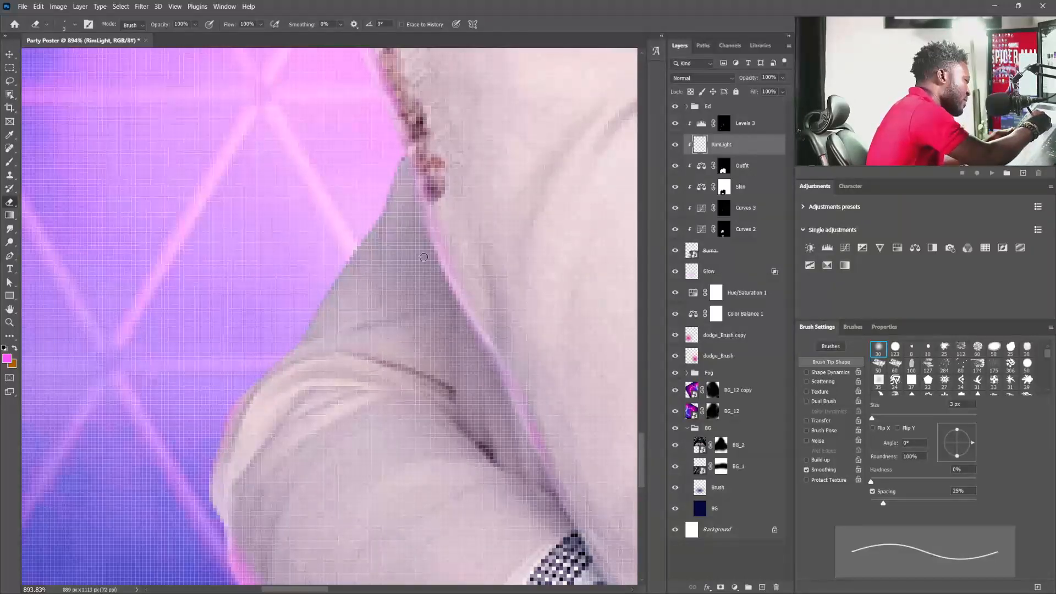
- Paint thin pink rim light along the outer edge of the raised fist and wrist with a 2 px brush
{"action": "left_click", "coordinate": [9, 162]}
{"action": "scroll", "coordinate": [515, 373], "scroll_direction": "down", "scroll_amount": 3}
{"action": "scroll", "coordinate": [515, 374], "scroll_direction": "down", "scroll_amount": 8}
{"action": "scroll", "coordinate": [394, 312], "scroll_direction": "up", "scroll_amount": 6}
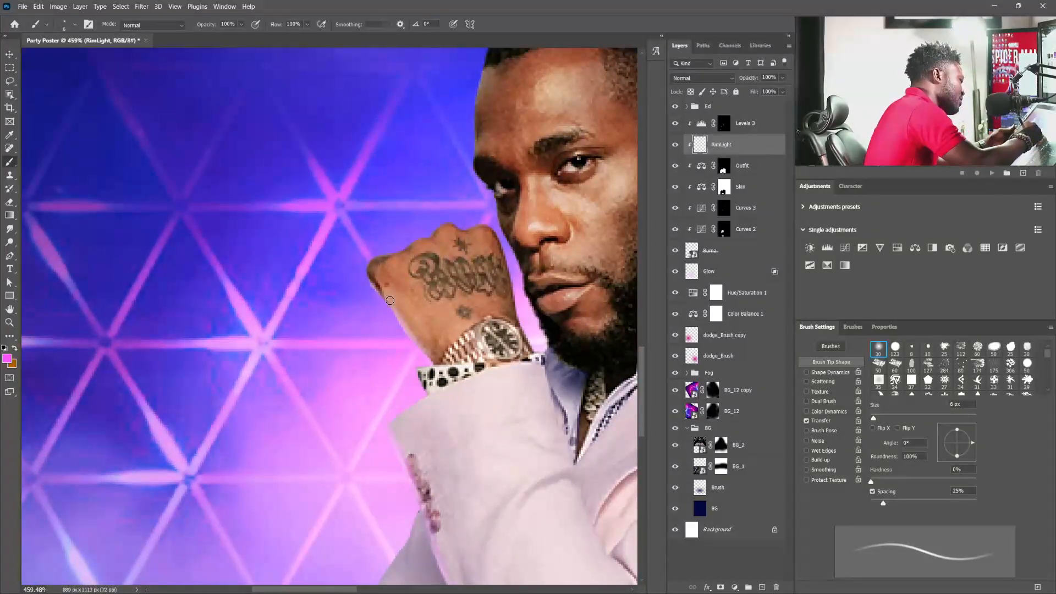
{"action": "key", "text": "bracketleft"}
{"action": "key", "text": "bracketleft"}
{"action": "key", "text": "bracketleft"}
{"action": "key", "text": "bracketleft"}
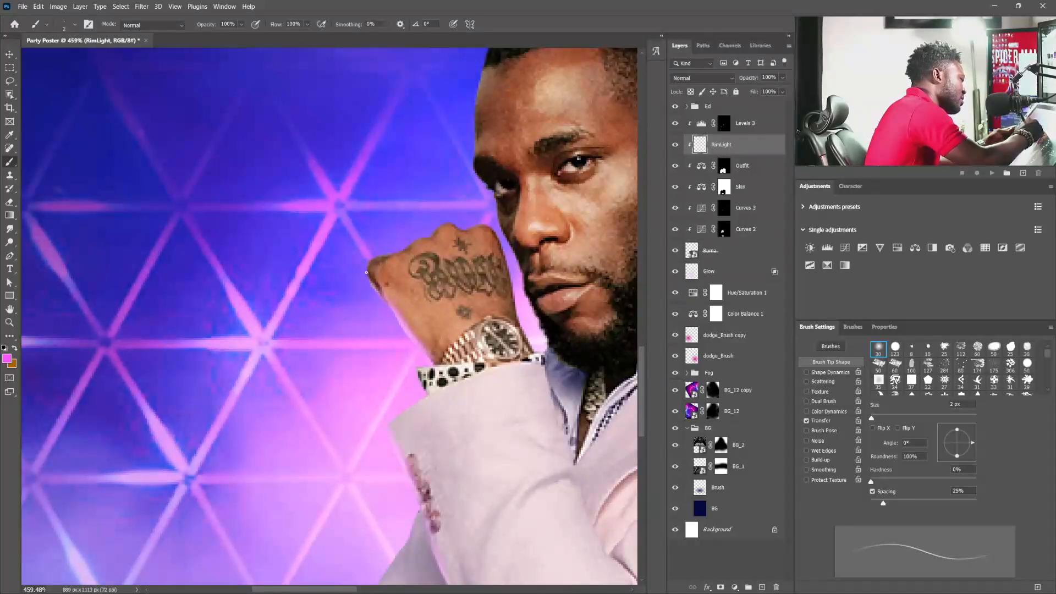
- Paint pink rim light along the face and forehead edge of the man in the pink suit, enlarging the brush to 9 px
{"action": "scroll", "coordinate": [529, 278], "scroll_direction": "up", "scroll_amount": 5}
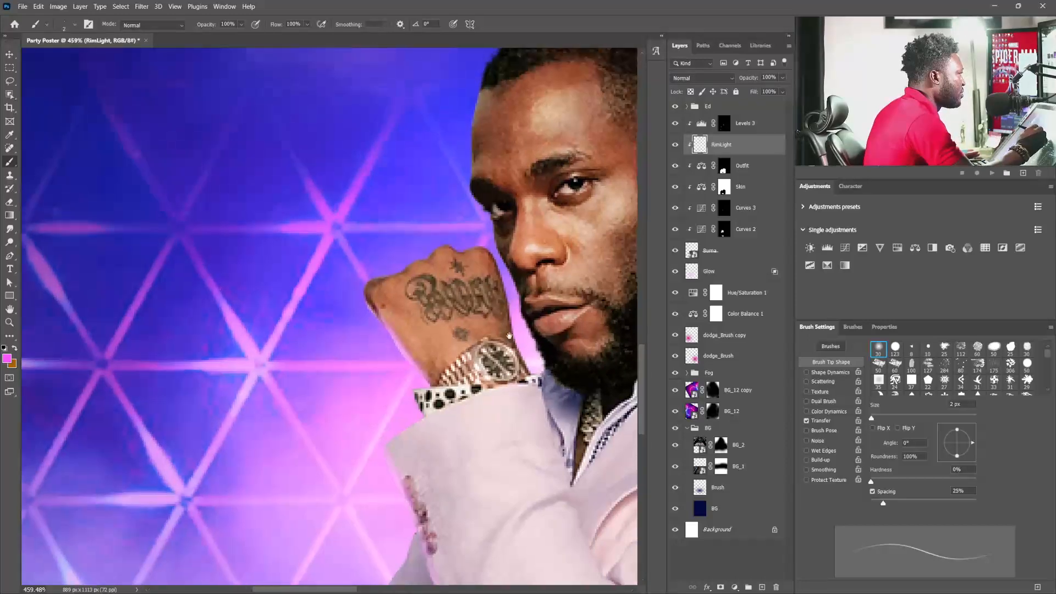
{"action": "key", "text": "bracketright"}
{"action": "key", "text": "bracketright"}
{"action": "key", "text": "bracketright"}
{"action": "key", "text": "bracketright"}
{"action": "key", "text": "bracketright"}
{"action": "key", "text": "bracketright"}
{"action": "key", "text": "bracketright"}
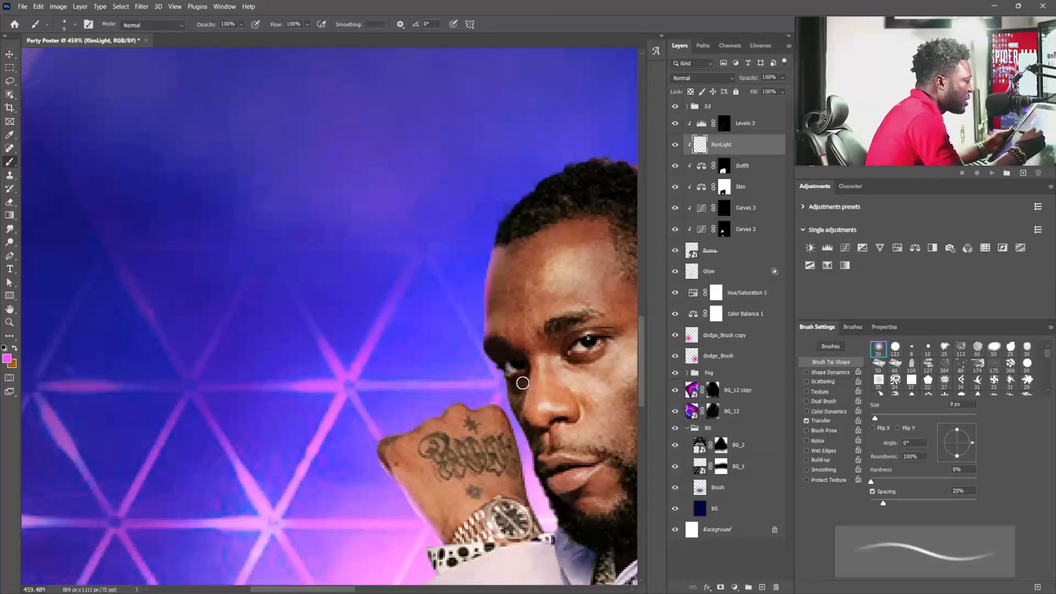
- Paint pink rim light around the top and back of the same man's hair with an 8 px brush
{"action": "key", "text": "bracketleft"}
{"action": "mouse_move", "coordinate": [572, 300]}
{"action": "left_mouse_down"}
{"action": "mouse_move", "coordinate": [464, 351]}
{"action": "mouse_move", "coordinate": [401, 398]}
{"action": "left_mouse_up"}
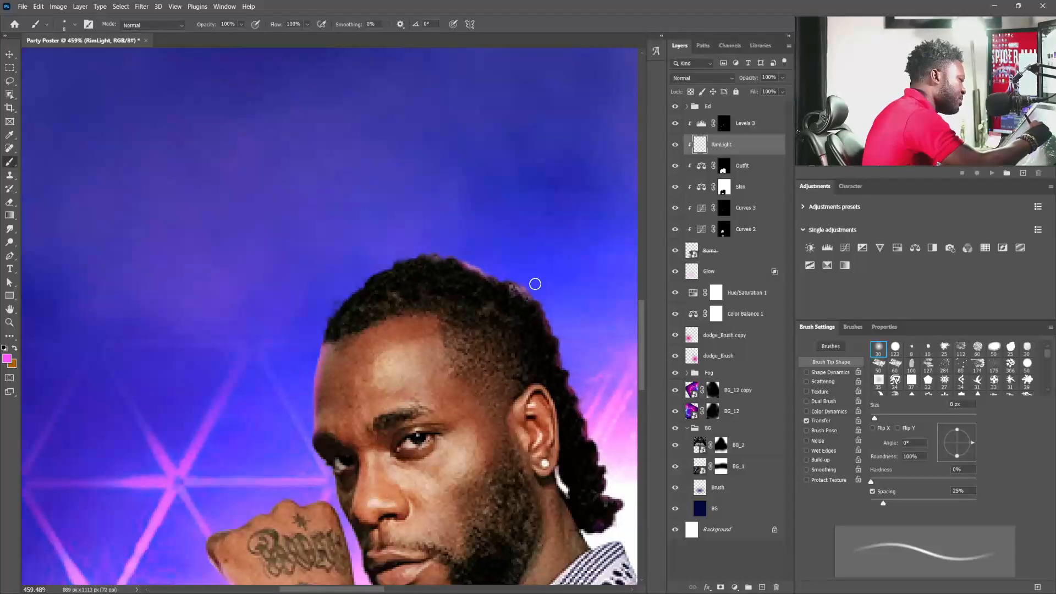
{"action": "mouse_move", "coordinate": [569, 370]}
{"action": "left_mouse_down"}
{"action": "mouse_move", "coordinate": [593, 441]}
{"action": "mouse_move", "coordinate": [542, 454]}
{"action": "left_mouse_up"}
{"action": "left_click_drag", "start_coordinate": [573, 555], "coordinate": [522, 313]}
{"action": "left_click_drag", "start_coordinate": [509, 435], "coordinate": [537, 435]}
{"action": "left_click_drag", "start_coordinate": [448, 490], "coordinate": [542, 412]}
{"action": "left_click_drag", "start_coordinate": [491, 368], "coordinate": [473, 449]}
{"action": "left_click_drag", "start_coordinate": [523, 402], "coordinate": [479, 403]}
{"action": "mouse_move", "coordinate": [548, 366]}
{"action": "left_mouse_down"}
{"action": "mouse_move", "coordinate": [555, 359]}
{"action": "mouse_move", "coordinate": [470, 482]}
{"action": "left_mouse_up"}
{"action": "left_click_drag", "start_coordinate": [571, 371], "coordinate": [529, 396]}
{"action": "left_click_drag", "start_coordinate": [465, 455], "coordinate": [477, 457]}
{"action": "left_click_drag", "start_coordinate": [476, 470], "coordinate": [470, 429]}
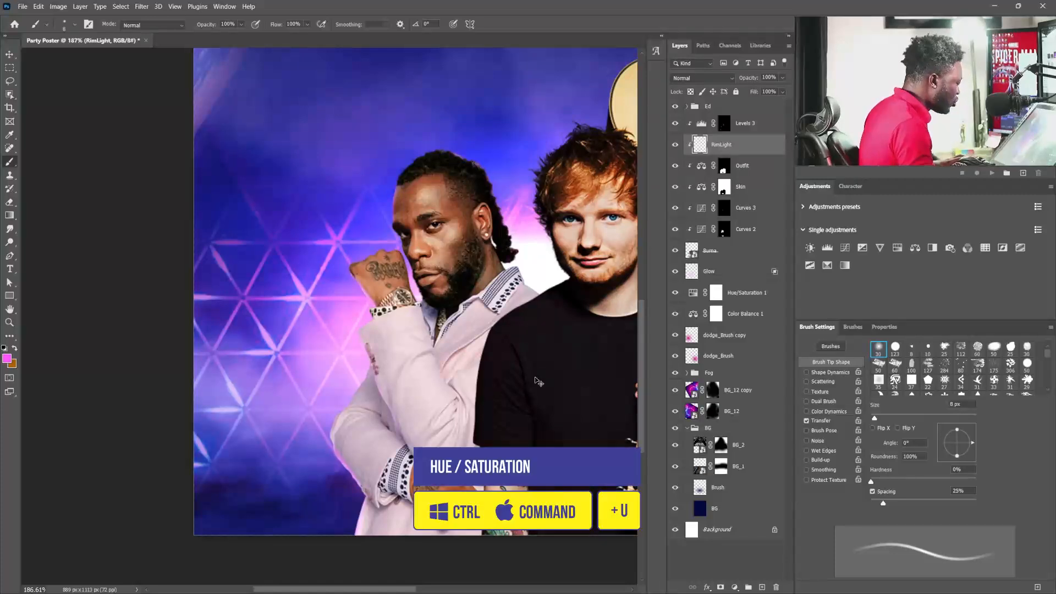
- Adjust the RimLight layer's Hue/Saturation to saturation +100 and lightness -24
{"action": "key", "text": "ctrl+u"}
{"action": "left_click_drag", "start_coordinate": [220, 169], "coordinate": [791, 338]}
{"action": "left_click_drag", "start_coordinate": [767, 437], "coordinate": [805, 437]}
{"action": "left_click_drag", "start_coordinate": [805, 437], "coordinate": [831, 435]}
{"action": "left_click", "coordinate": [767, 411]}
{"action": "left_click_drag", "start_coordinate": [768, 464], "coordinate": [755, 463]}
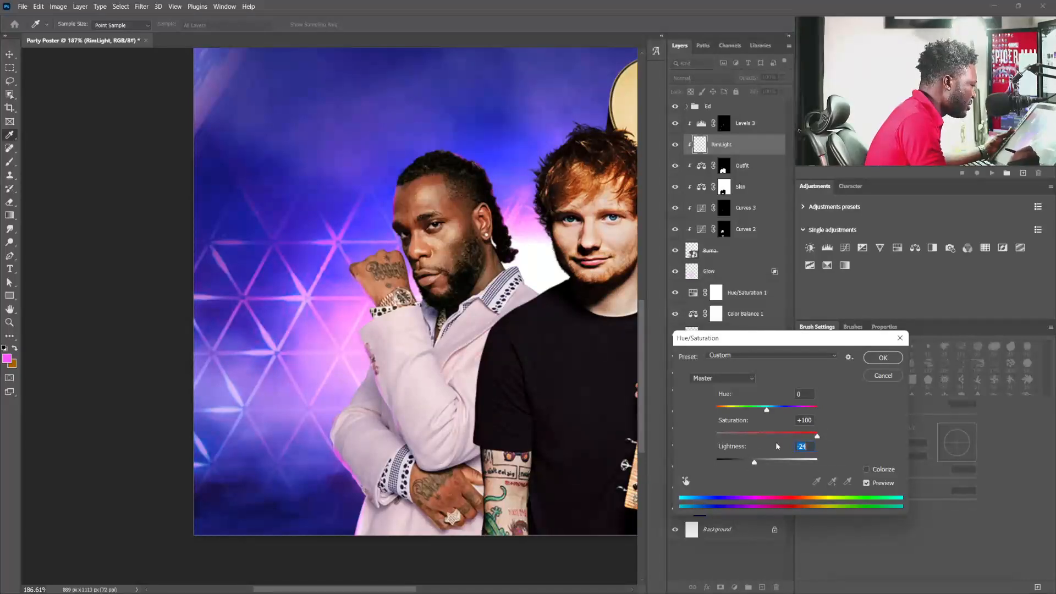
{"action": "left_click", "coordinate": [882, 358]}
{"action": "key", "text": "b"}
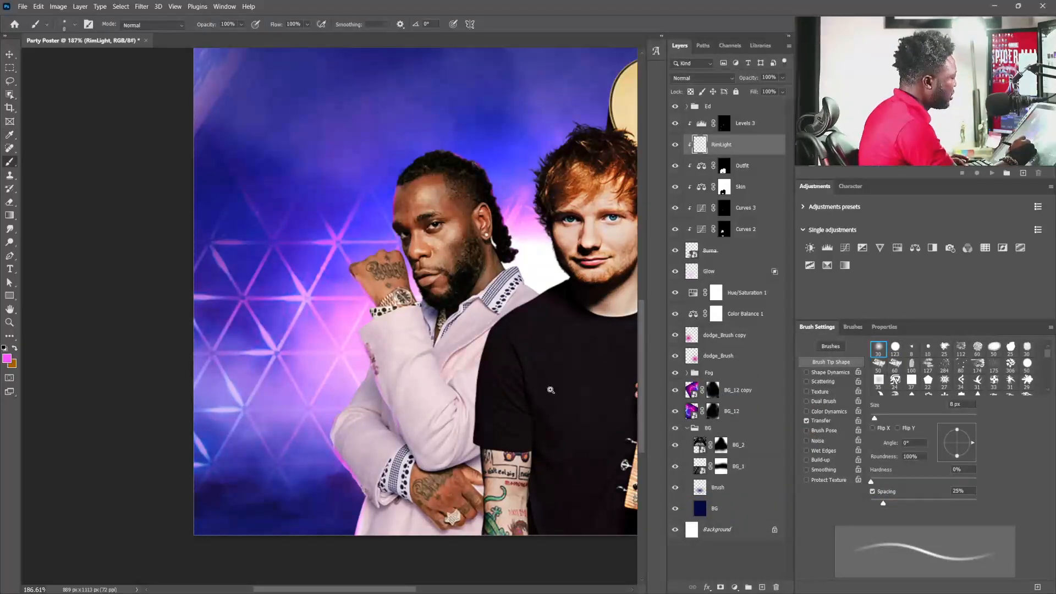
{"action": "scroll", "coordinate": [528, 409], "scroll_direction": "down", "scroll_amount": 5}
{"action": "left_click_drag", "start_coordinate": [529, 409], "coordinate": [497, 429]}
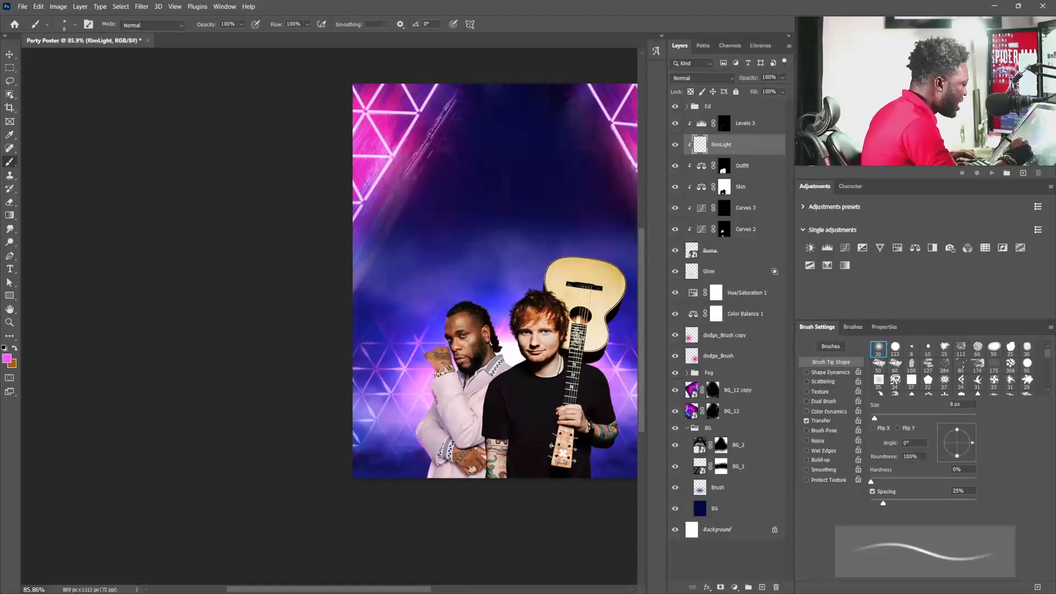
{"action": "scroll", "coordinate": [442, 442], "scroll_direction": "up", "scroll_amount": 5}
{"action": "left_click_drag", "start_coordinate": [572, 375], "coordinate": [522, 435]}
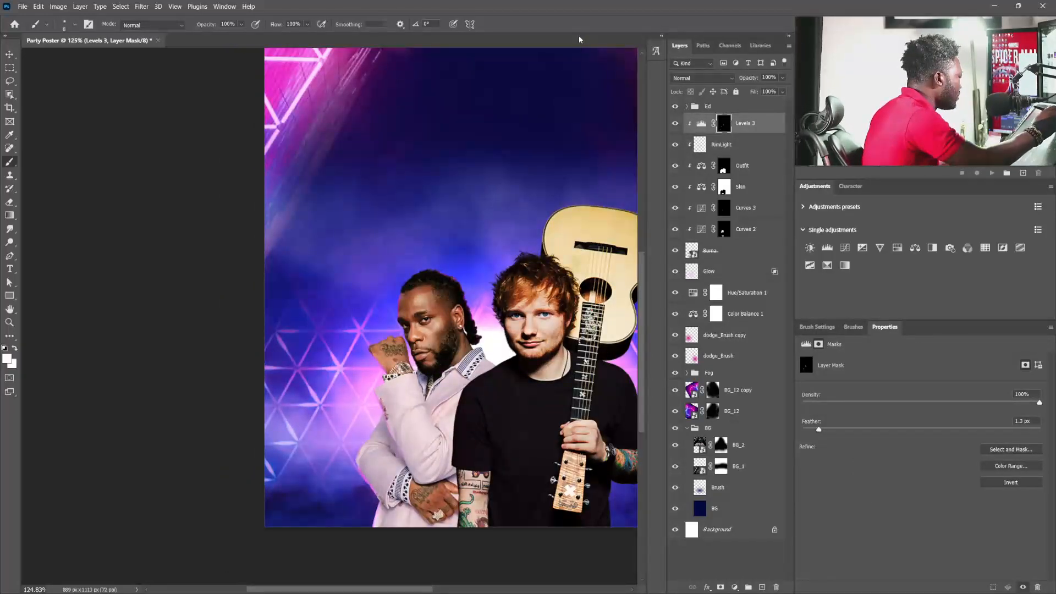
{"action": "left_click_drag", "start_coordinate": [576, 381], "coordinate": [518, 377]}
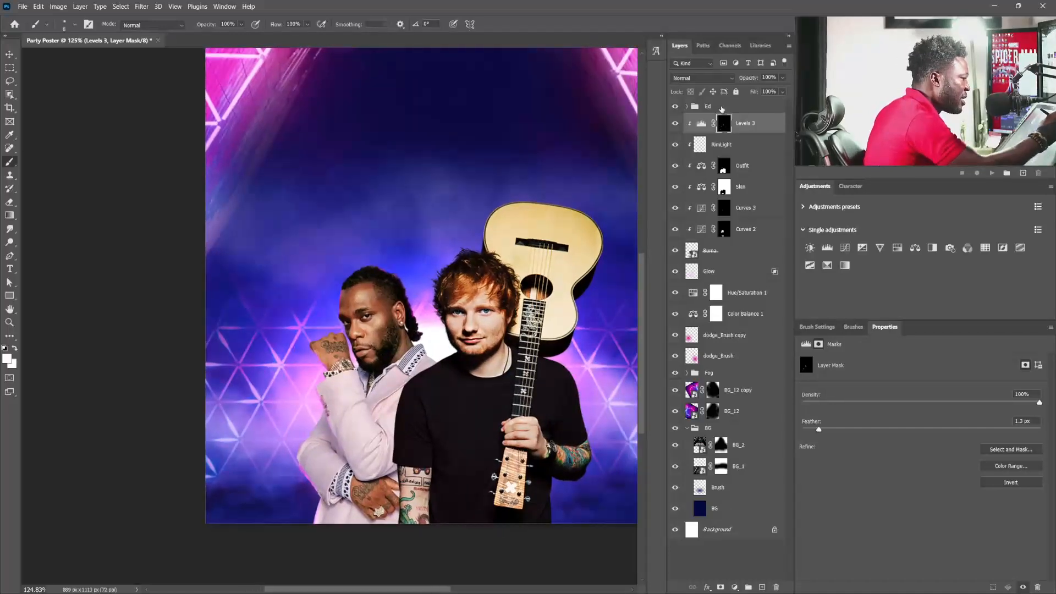
{"action": "left_click", "coordinate": [687, 107]}
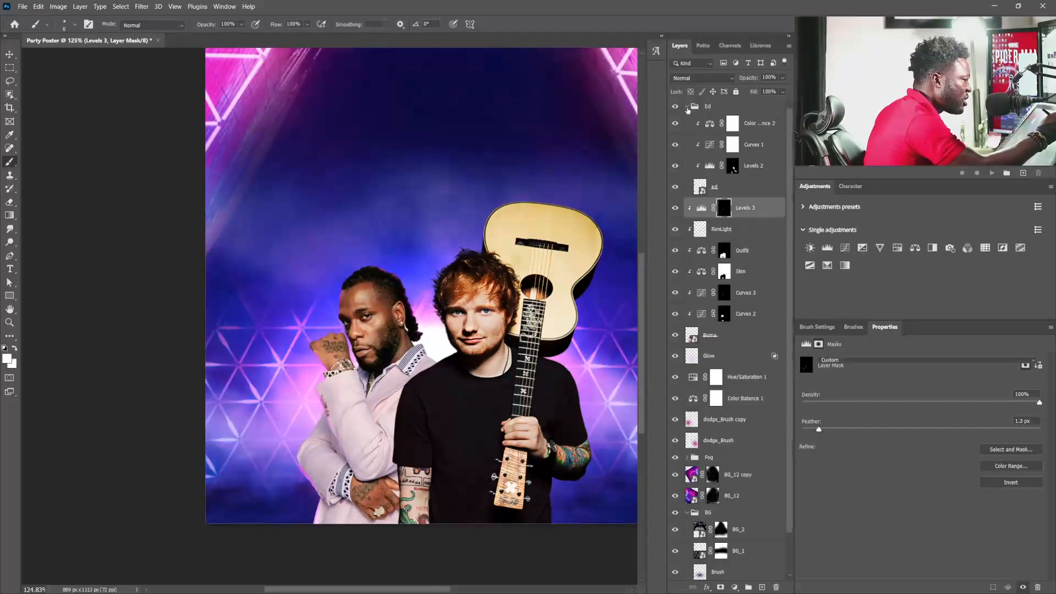
{"action": "left_click", "coordinate": [753, 124]}
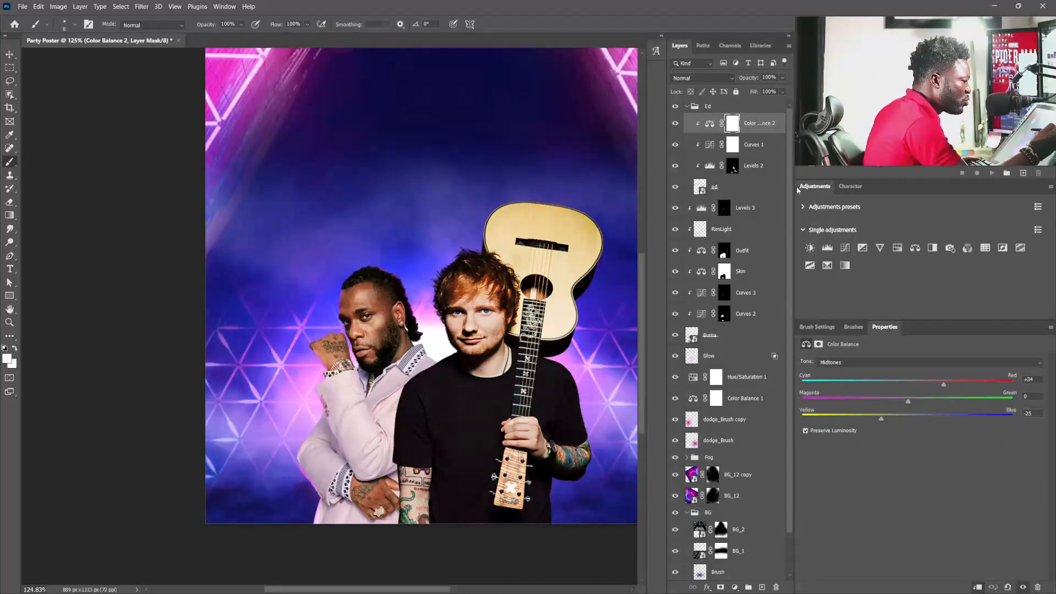
{"action": "left_click", "coordinate": [687, 106]}
- Group the layers from Levels 3 down to the Burna image layer and name the group Burna
{"action": "left_click", "coordinate": [761, 125]}
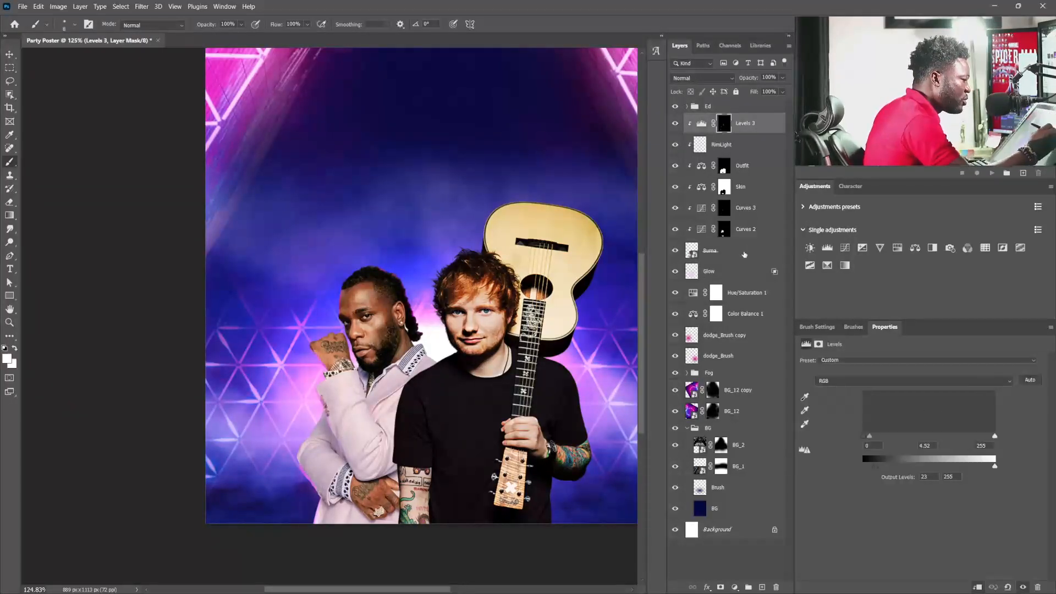
{"action": "left_click", "coordinate": [743, 252], "text": "shift"}
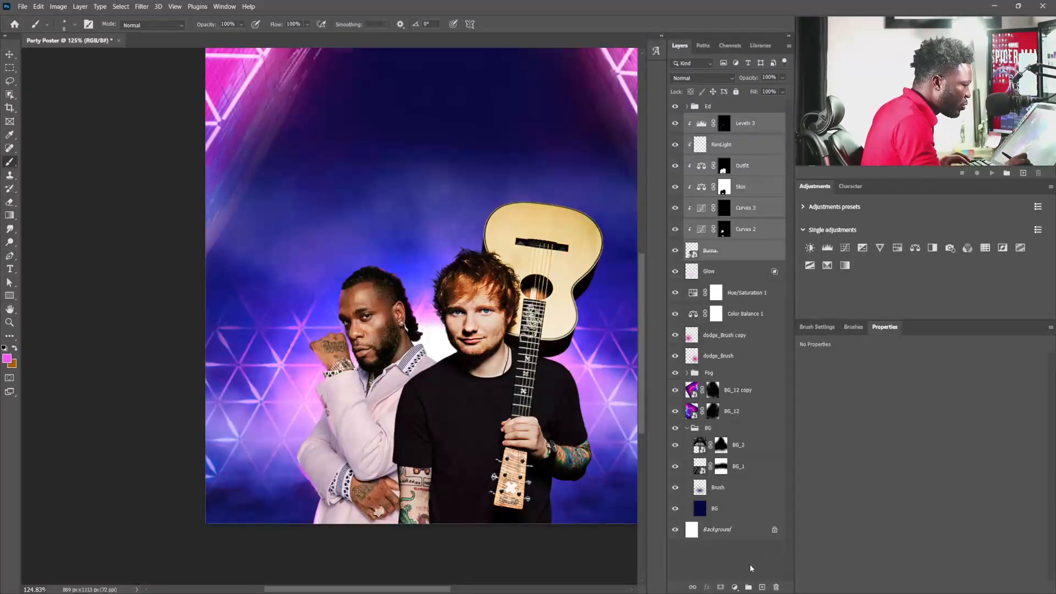
{"action": "left_click", "coordinate": [748, 587]}
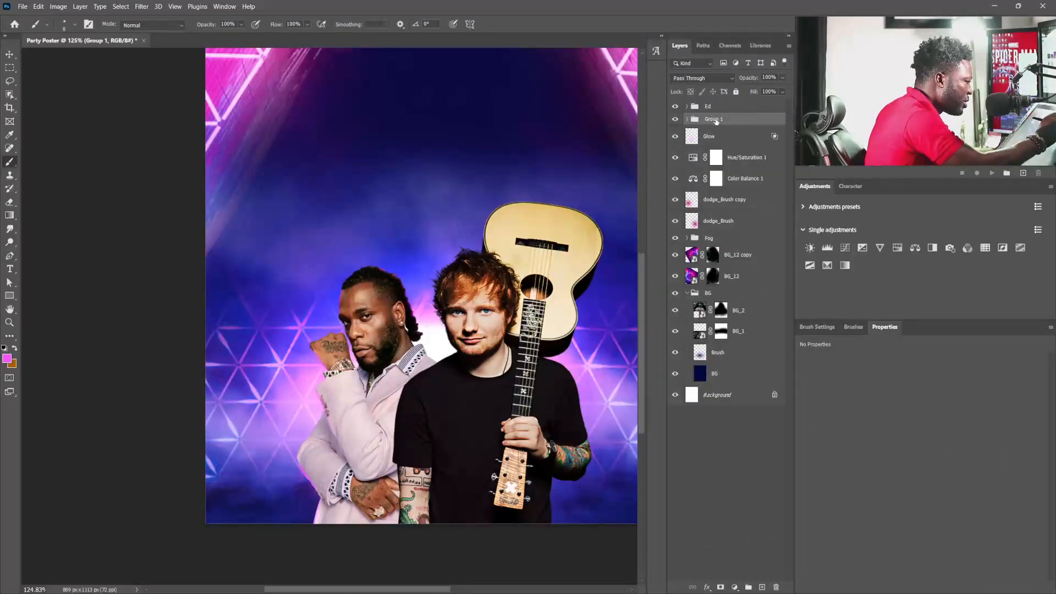
{"action": "type", "text": "Bur"}
{"action": "type", "text": "na"}
{"action": "key", "text": "Return"}
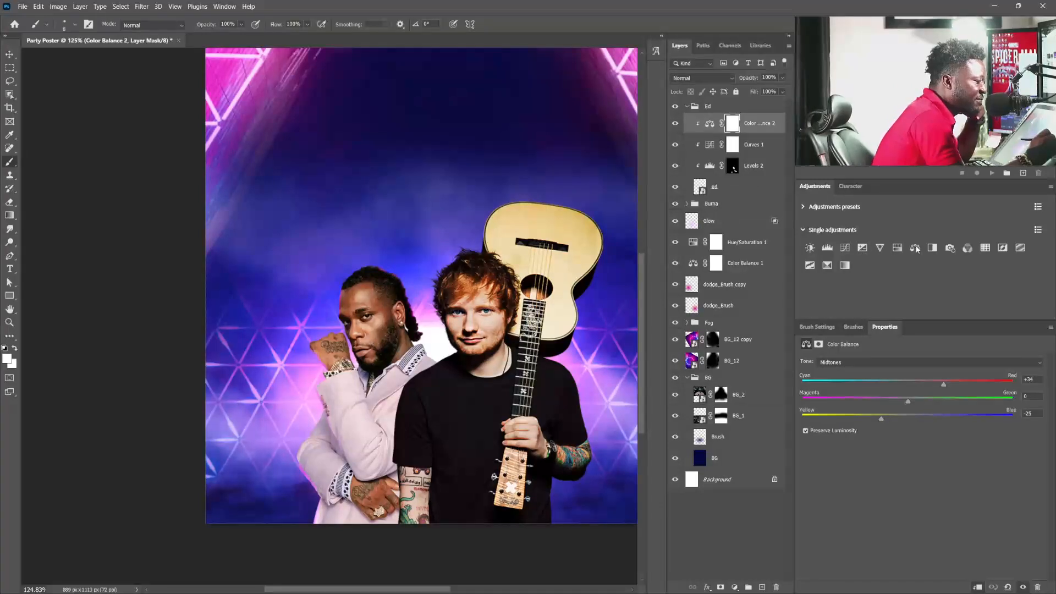
- Add a clipped Levels adjustment on top of the Ed group's layers with midtones 2.63 and output black 44
{"action": "left_click", "coordinate": [828, 247]}
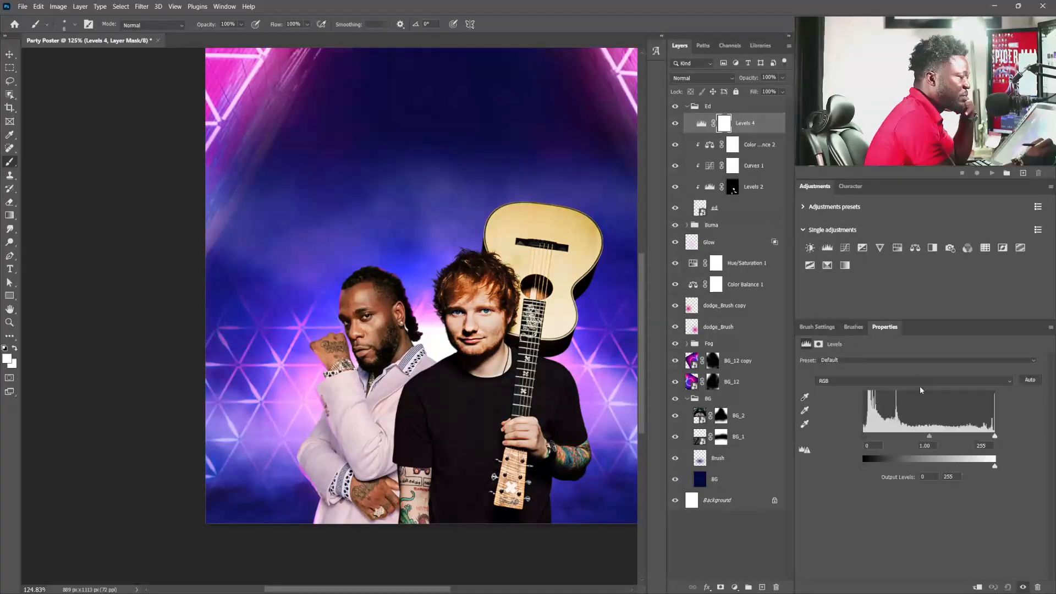
{"action": "left_click", "coordinate": [978, 587]}
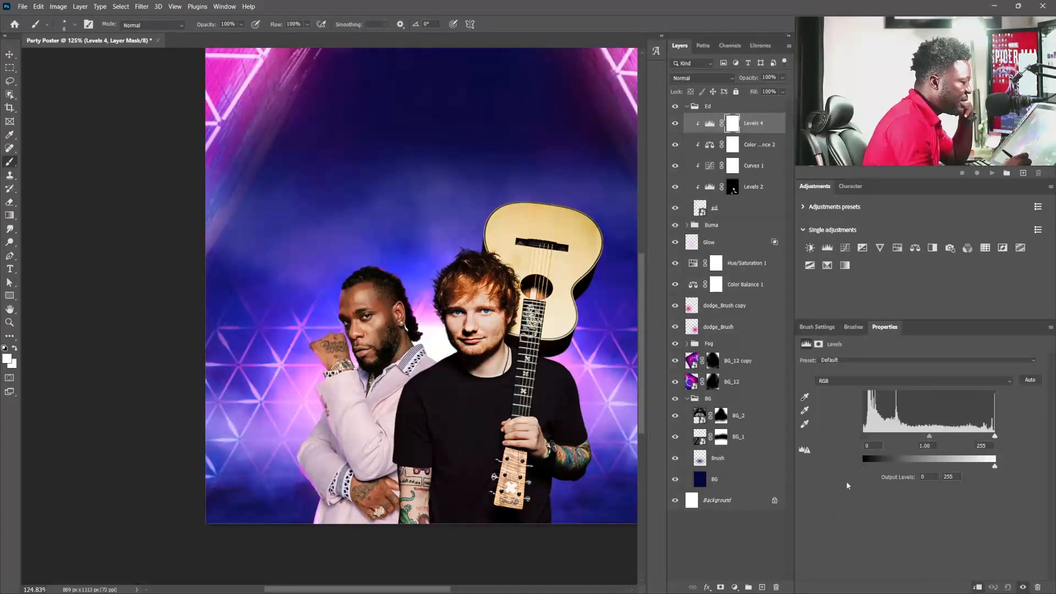
{"action": "left_click_drag", "start_coordinate": [929, 437], "coordinate": [887, 469]}
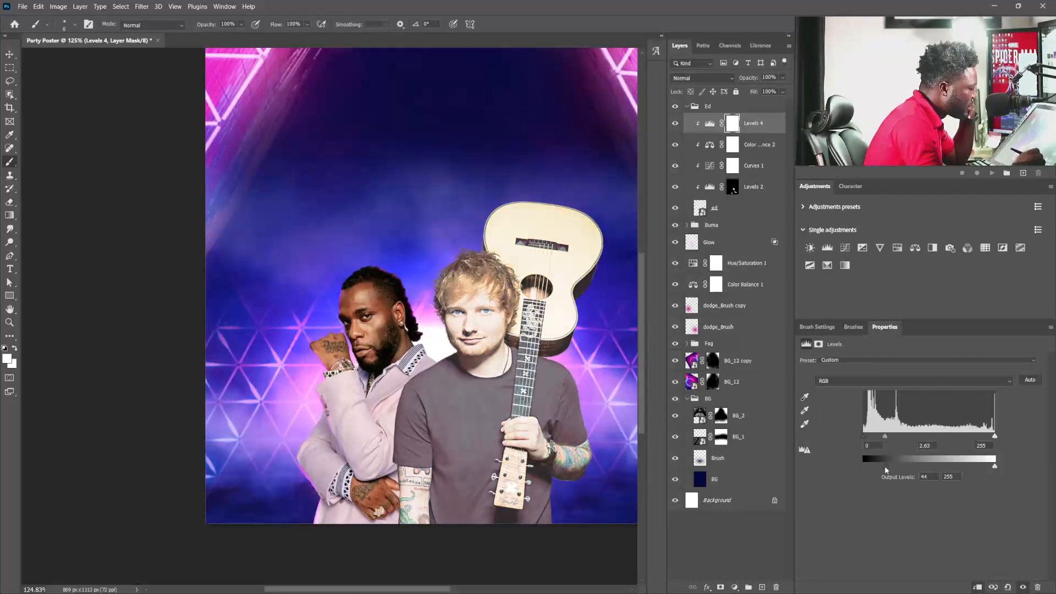
- Raise the red channel's midtones in the new Levels adjustment and set the green channel's midtones to 0.25
{"action": "left_click", "coordinate": [839, 381]}
{"action": "left_click", "coordinate": [839, 391]}
{"action": "left_click", "coordinate": [839, 381]}
{"action": "left_click", "coordinate": [834, 401]}
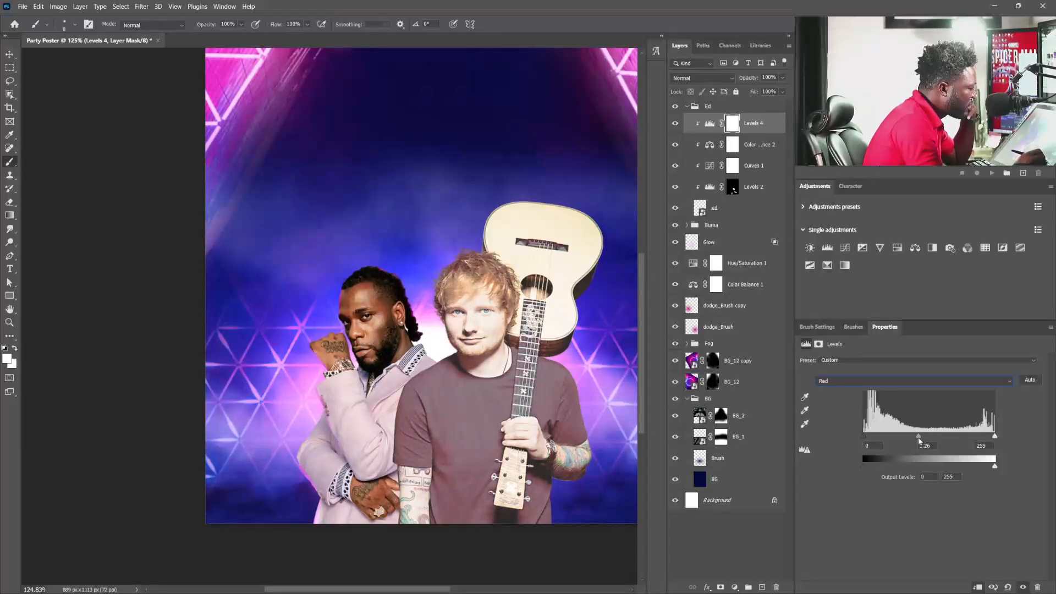
{"action": "left_click", "coordinate": [914, 381]}
{"action": "left_click", "coordinate": [907, 406]}
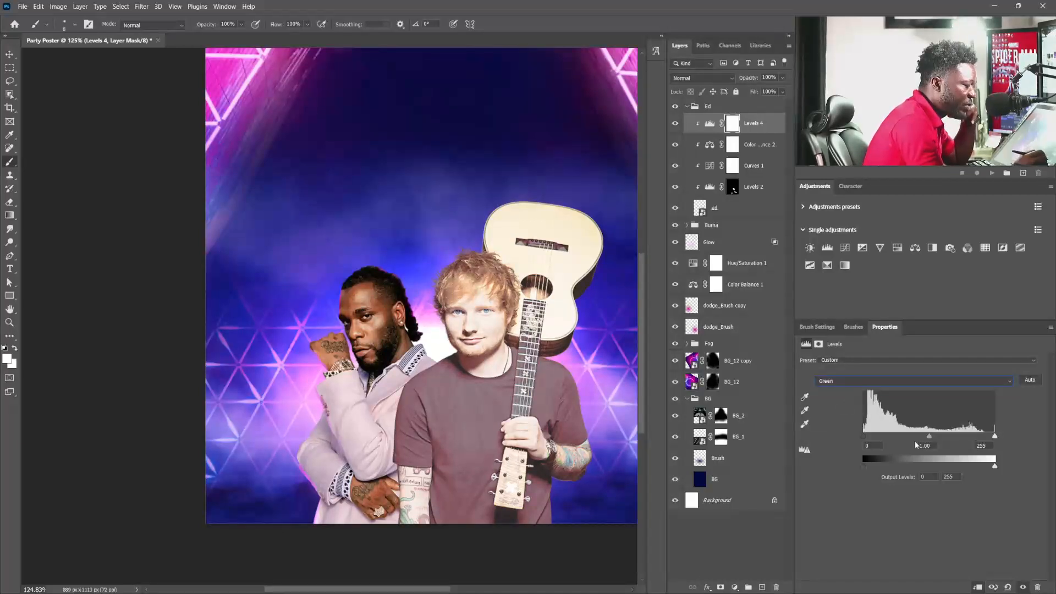
{"action": "left_click_drag", "start_coordinate": [931, 437], "coordinate": [974, 442]}
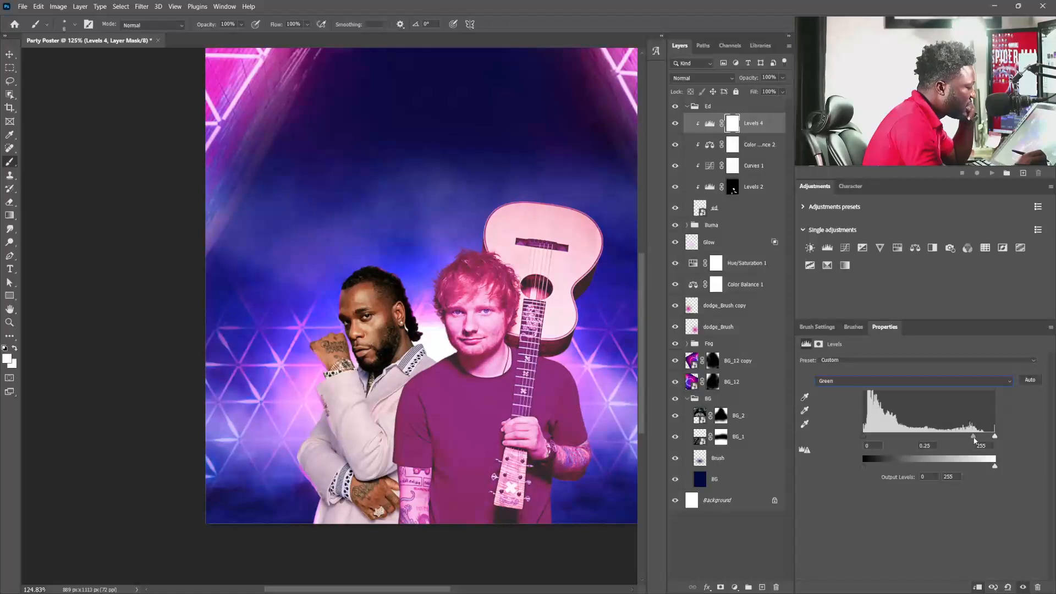
- Set the blue channel's midtones to 0.78 in the same Levels adjustment
{"action": "left_click", "coordinate": [903, 381]}
{"action": "left_click", "coordinate": [835, 421]}
{"action": "left_click_drag", "start_coordinate": [930, 438], "coordinate": [939, 440]}
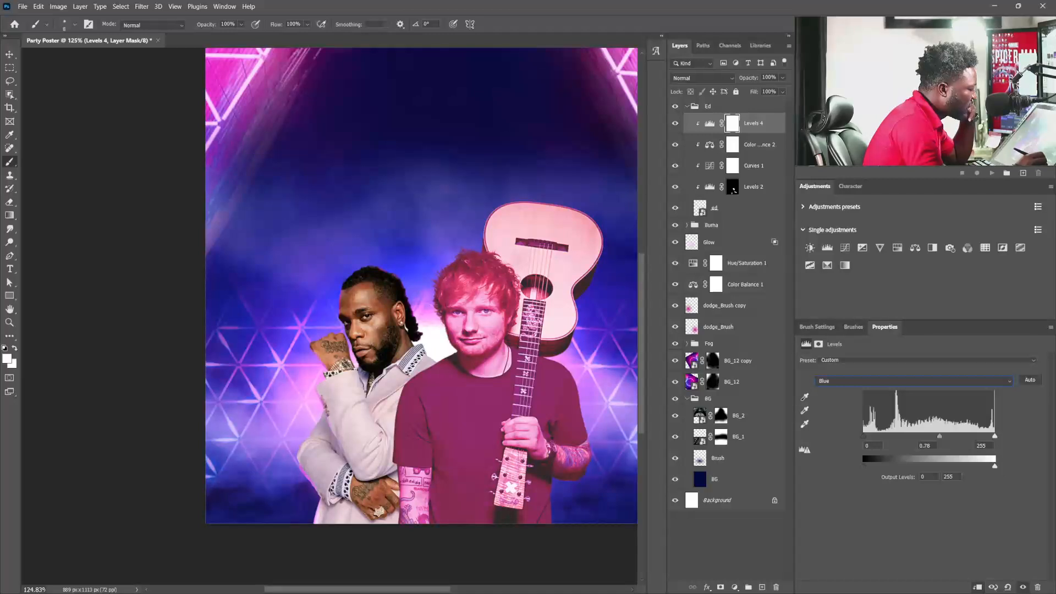
- Invert the Levels 4 layer mask to hide the pink tint on the guitarist
{"action": "left_click", "coordinate": [687, 106]}
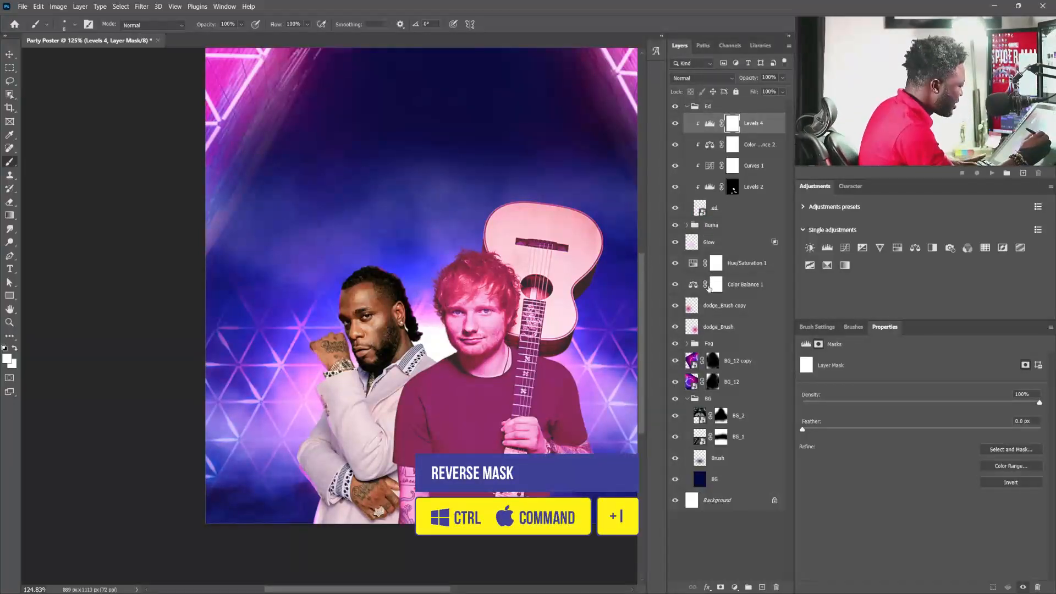
{"action": "key", "text": "ctrl+i"}
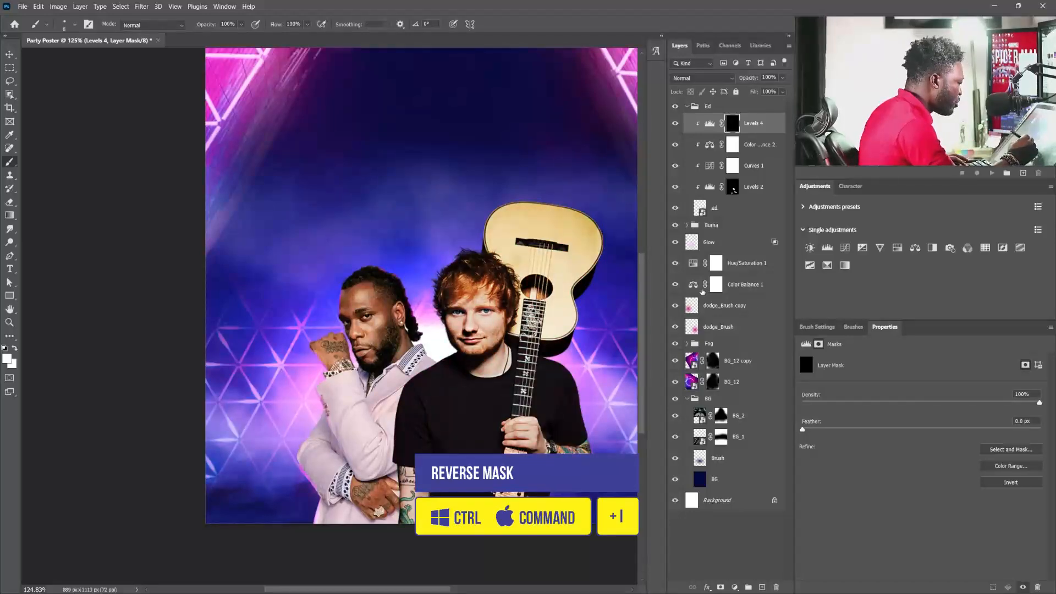
{"action": "scroll", "coordinate": [484, 377], "scroll_direction": "up", "scroll_amount": 5}
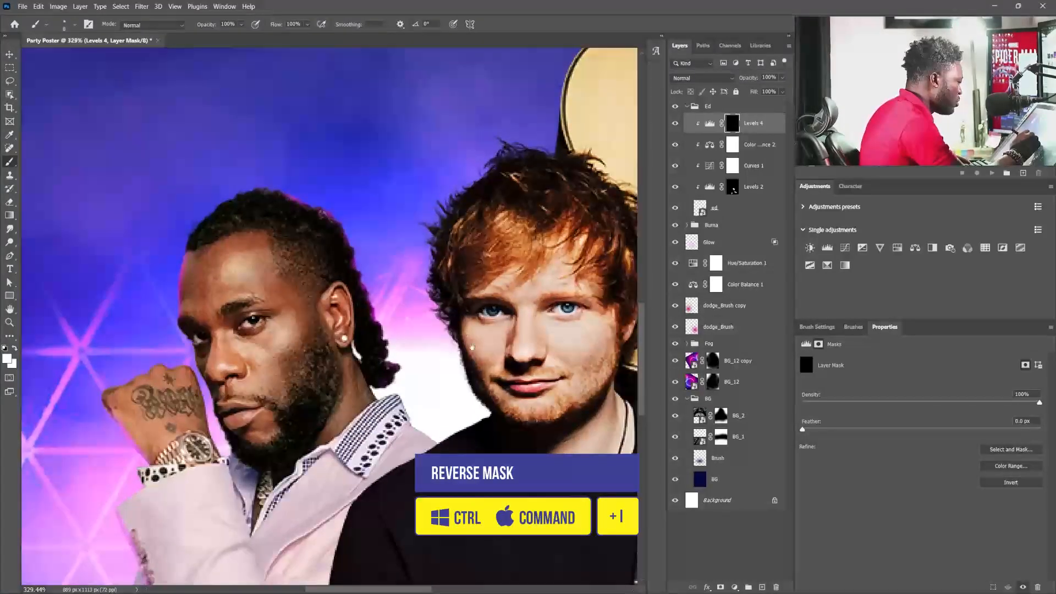
- Paint white on the Levels 4 mask along the outer edge of the guitarist's hair with a very small brush
{"action": "key", "text": "bracketleft"}
{"action": "key", "text": "bracketleft"}
{"action": "key", "text": "bracketleft"}
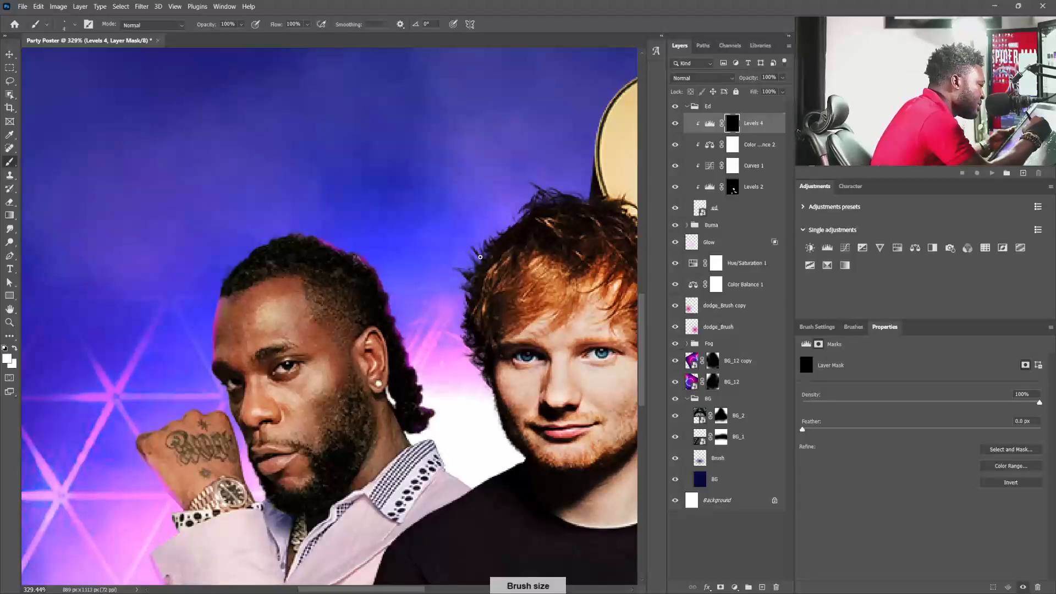
{"action": "right_click", "coordinate": [498, 252]}
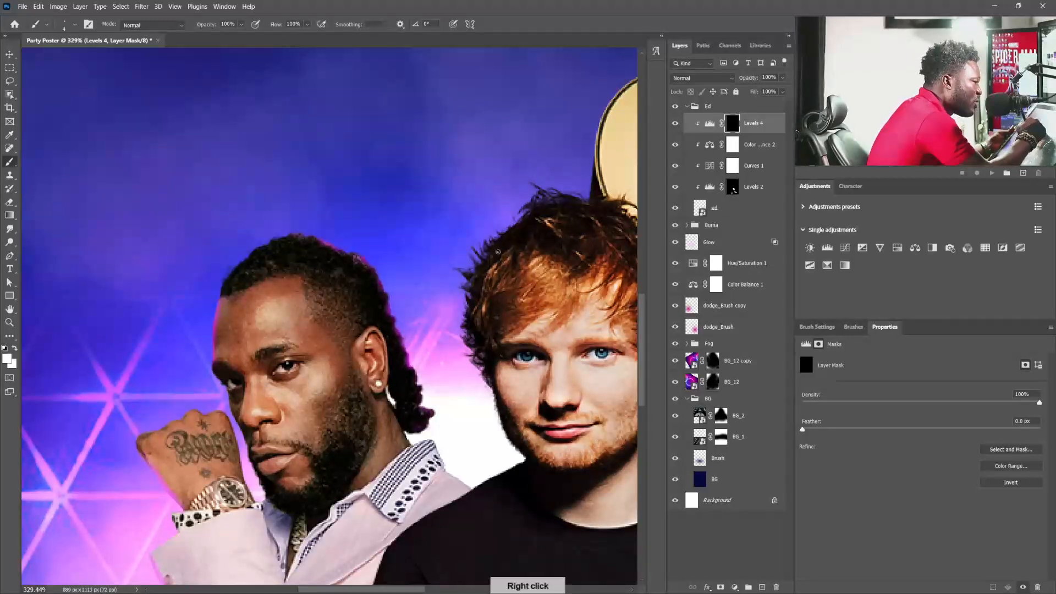
{"action": "left_click", "coordinate": [485, 252]}
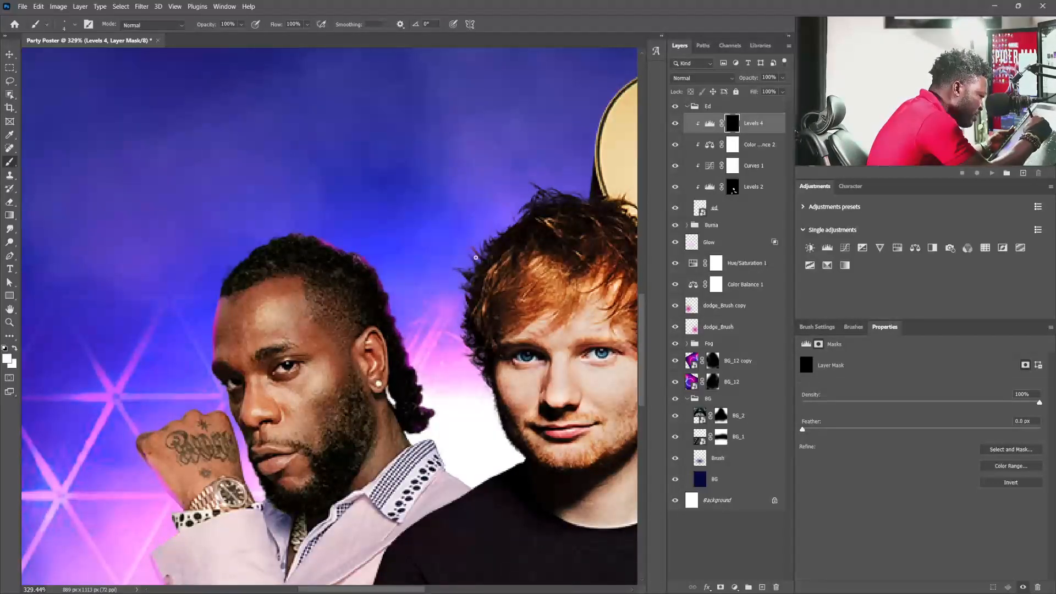
{"action": "left_click_drag", "start_coordinate": [469, 265], "coordinate": [471, 292]}
{"action": "key", "text": "["}
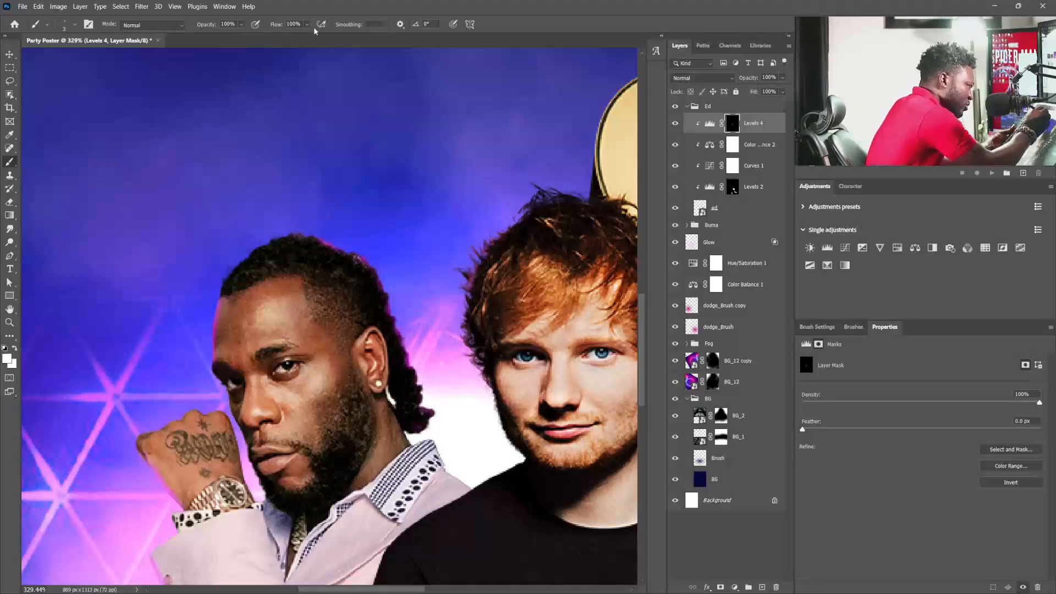
- Turn off the brush's Transfer, enable pen pressure for size, and paint the hair tips on the Levels 4 mask at 3 px
{"action": "left_click", "coordinate": [831, 327]}
{"action": "left_click", "coordinate": [807, 421]}
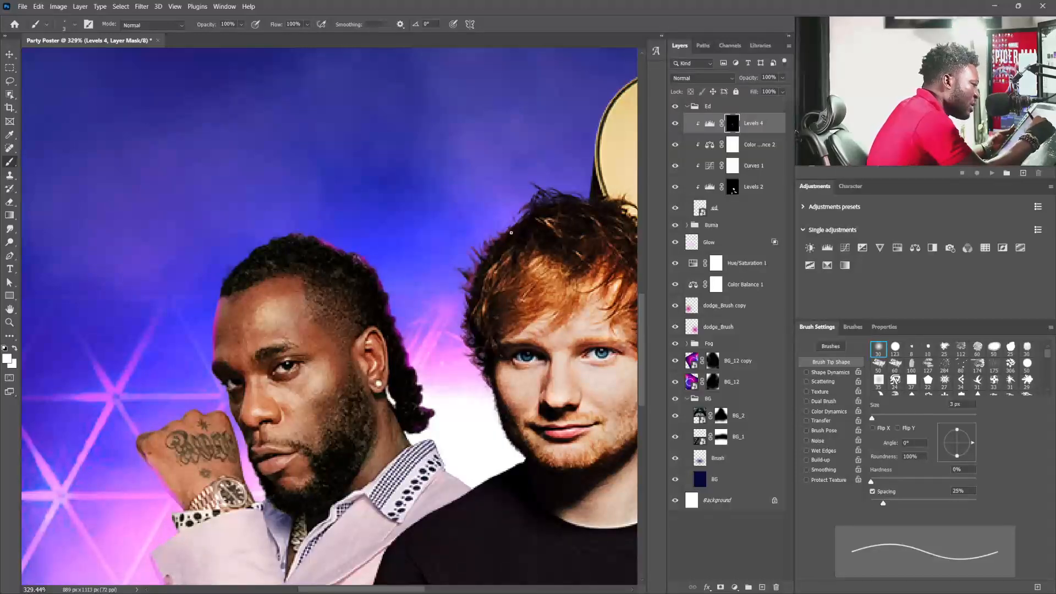
{"action": "left_click", "coordinate": [453, 23]}
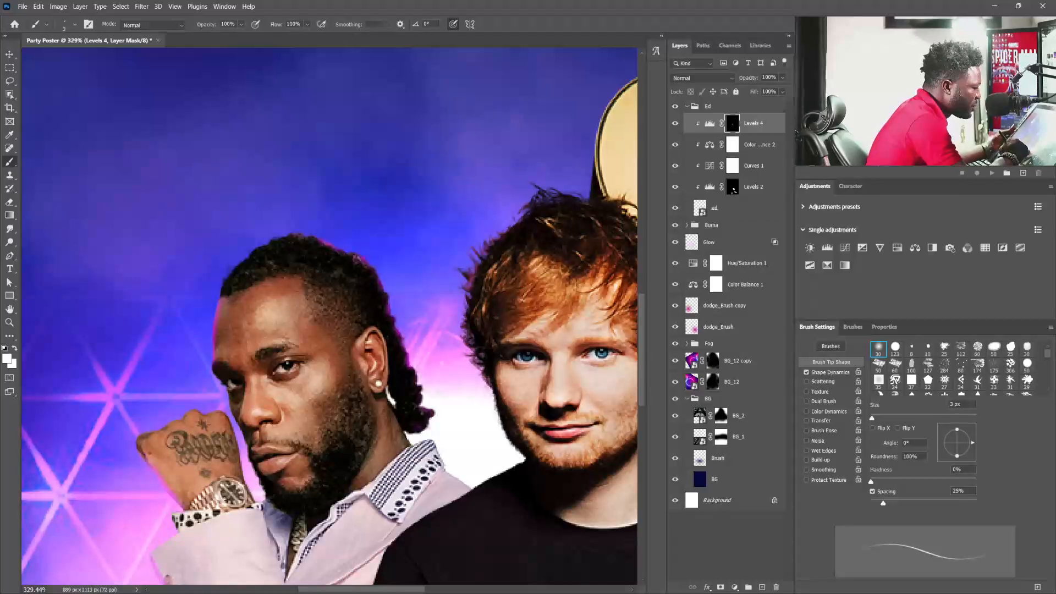
{"action": "left_click_drag", "start_coordinate": [528, 179], "coordinate": [543, 191]}
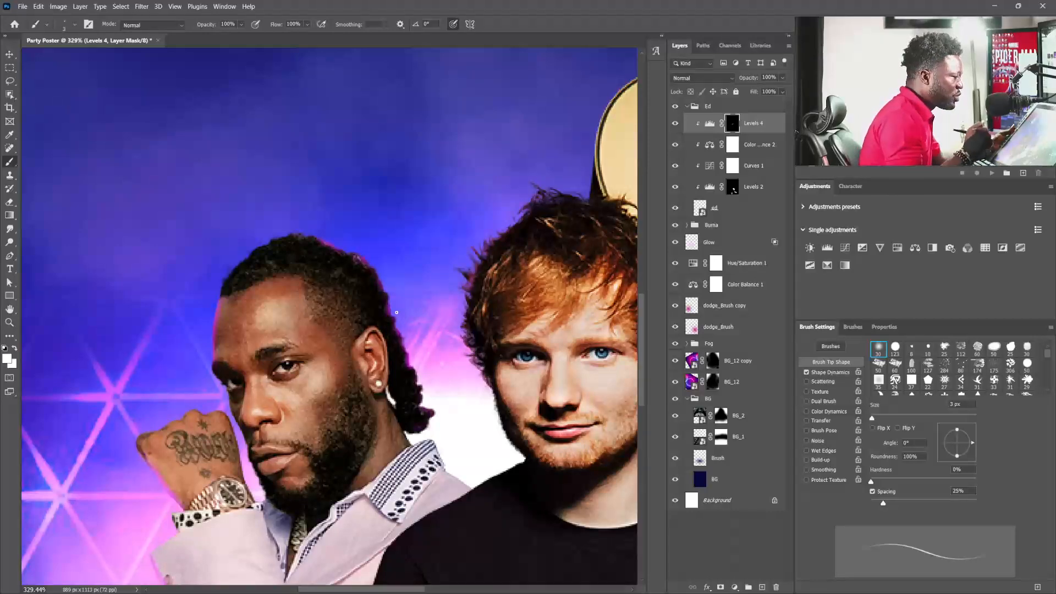
{"action": "left_click", "coordinate": [828, 373]}
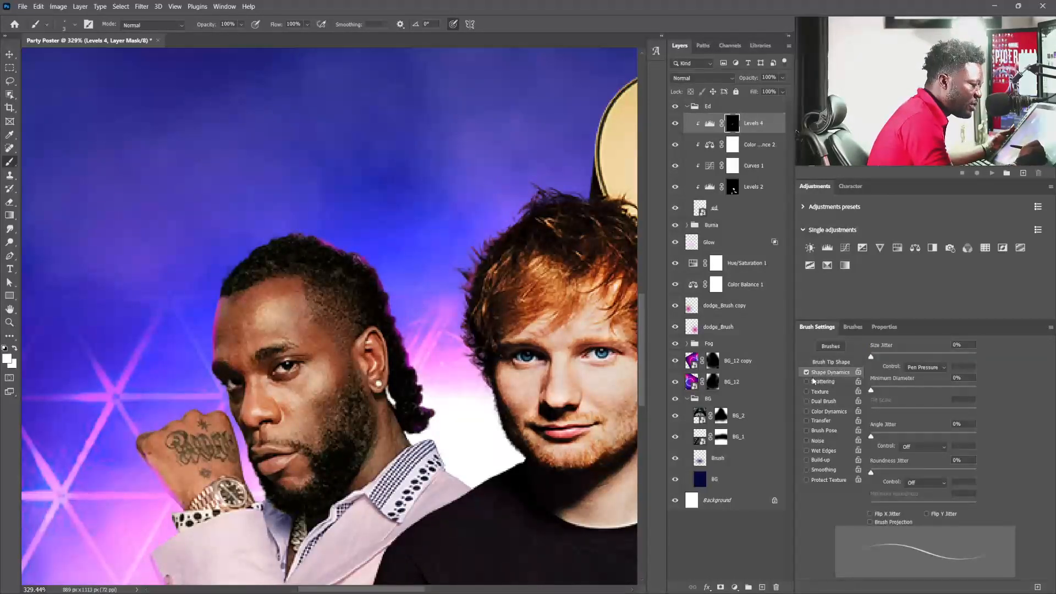
{"action": "left_click", "coordinate": [930, 367]}
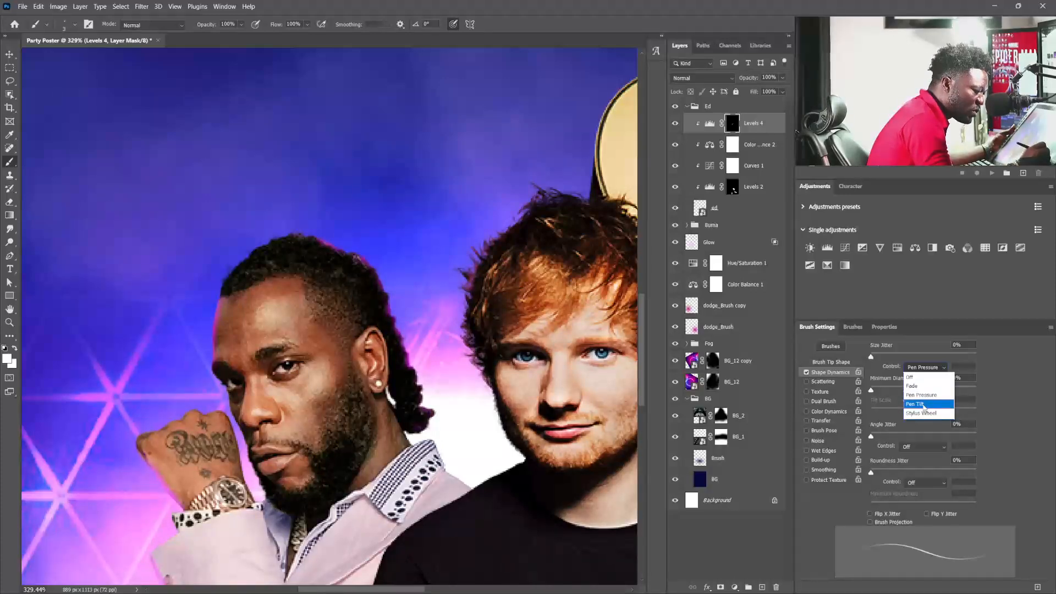
{"action": "left_click", "coordinate": [925, 406]}
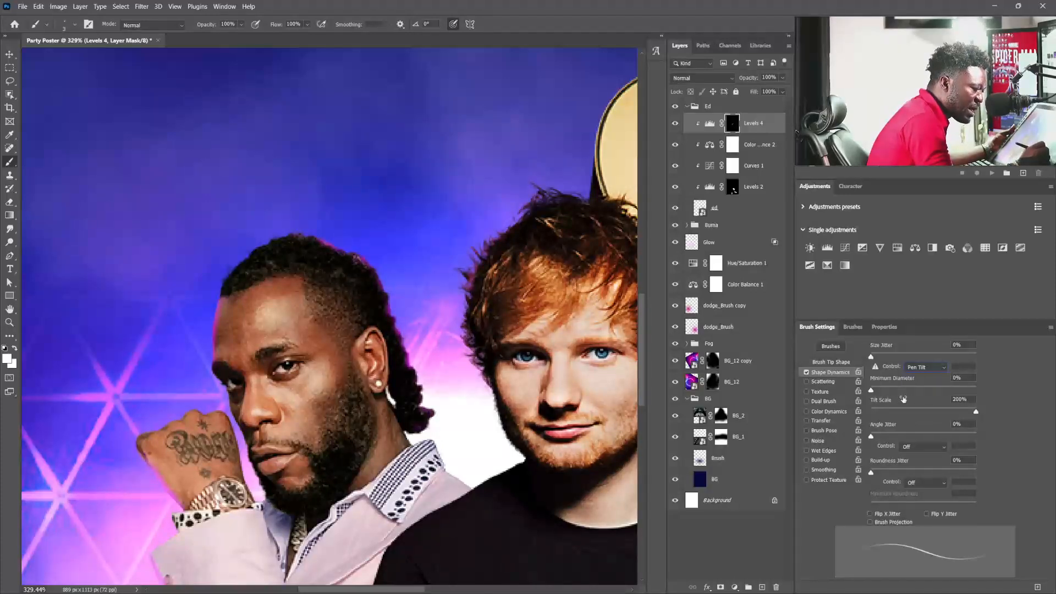
{"action": "left_click", "coordinate": [928, 367]}
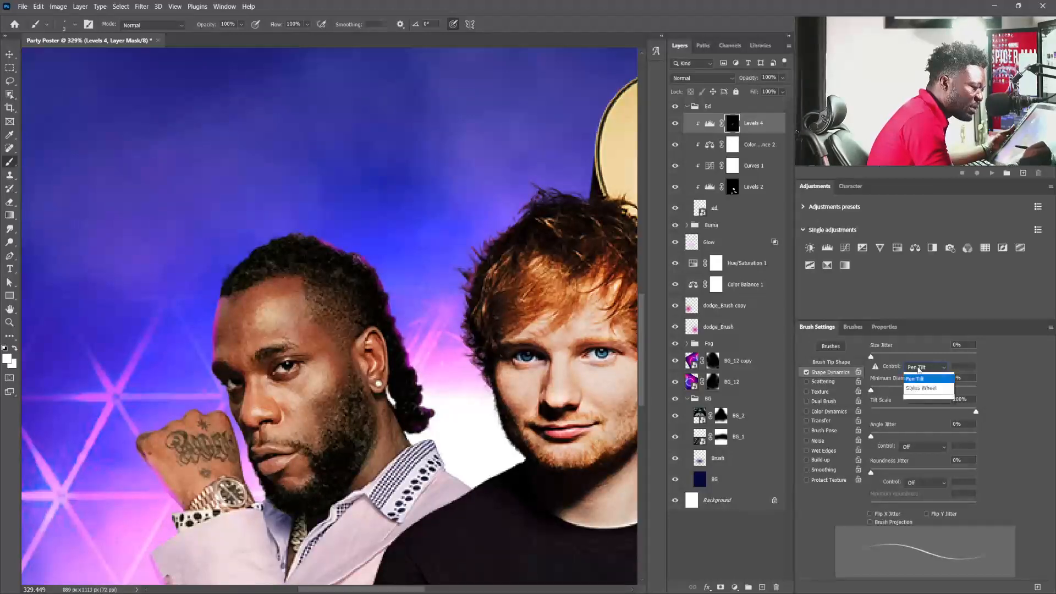
{"action": "left_click", "coordinate": [938, 396]}
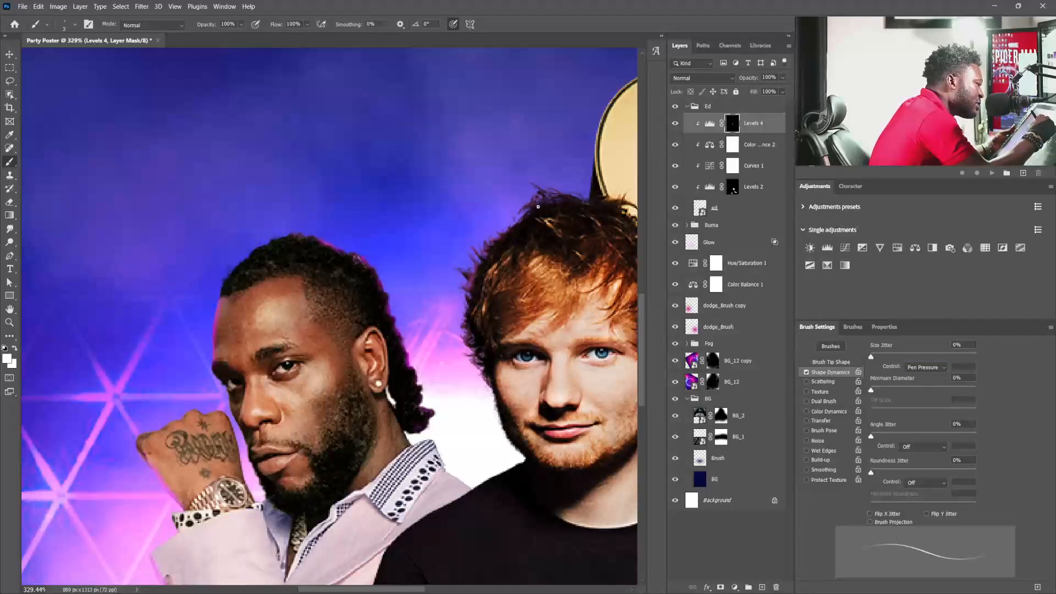
- Enlarge the brush and paint a thin pink rim along the guitarist's shoulder on the Levels 4 mask, undoing the last stroke
{"action": "key", "text": "bracketright"}
{"action": "key", "text": "bracketright"}
{"action": "key", "text": "bracketright"}
{"action": "key", "text": "bracketright"}
{"action": "key", "text": "bracketright"}
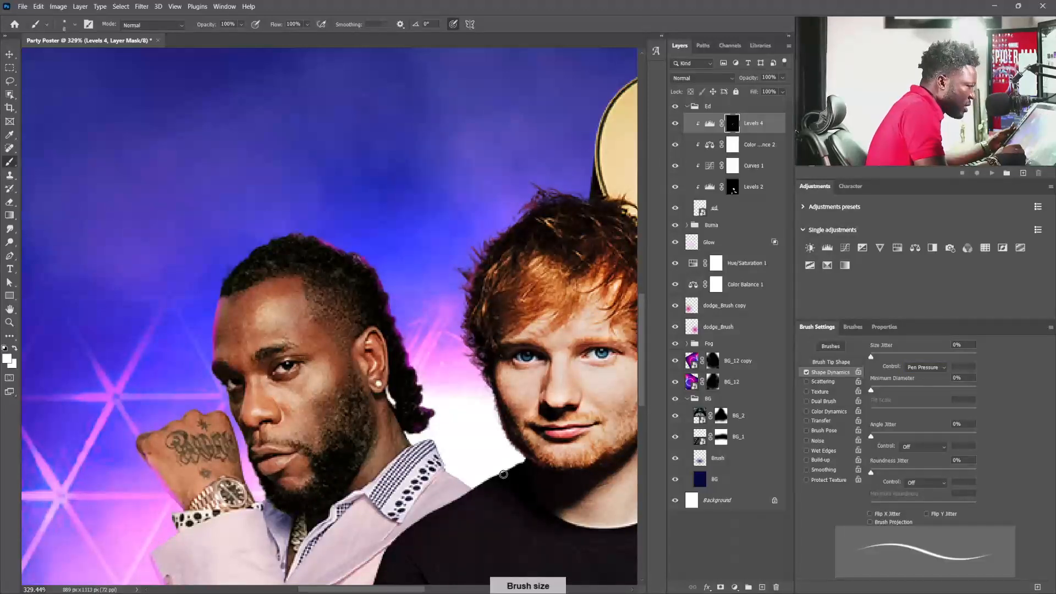
{"action": "left_click_drag", "start_coordinate": [517, 463], "coordinate": [520, 463]}
{"action": "left_click_drag", "start_coordinate": [418, 524], "coordinate": [526, 461]}
{"action": "left_click_drag", "start_coordinate": [403, 534], "coordinate": [536, 461]}
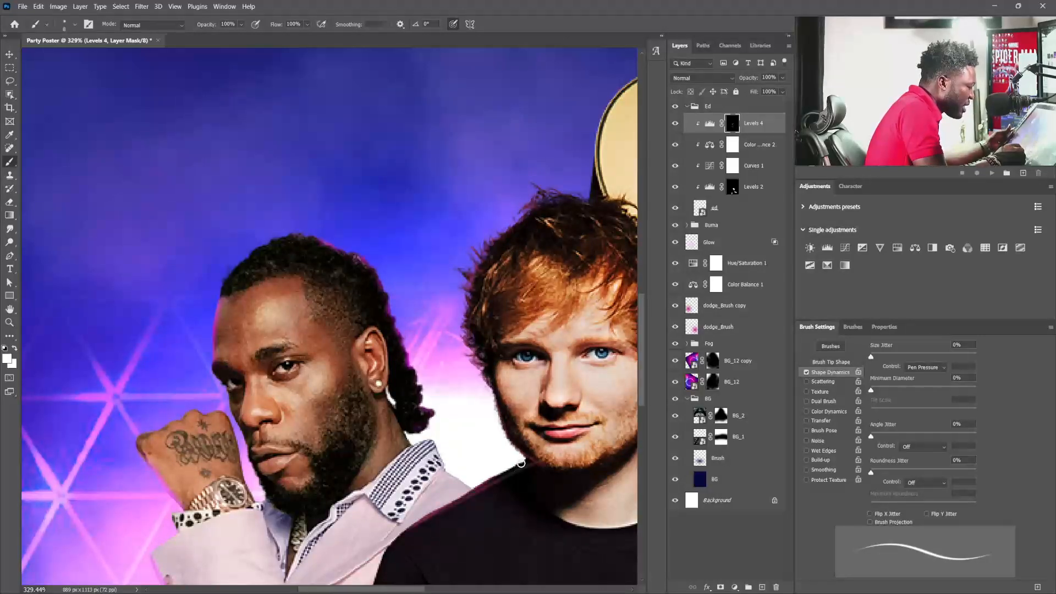
{"action": "key", "text": "ctrl+z"}
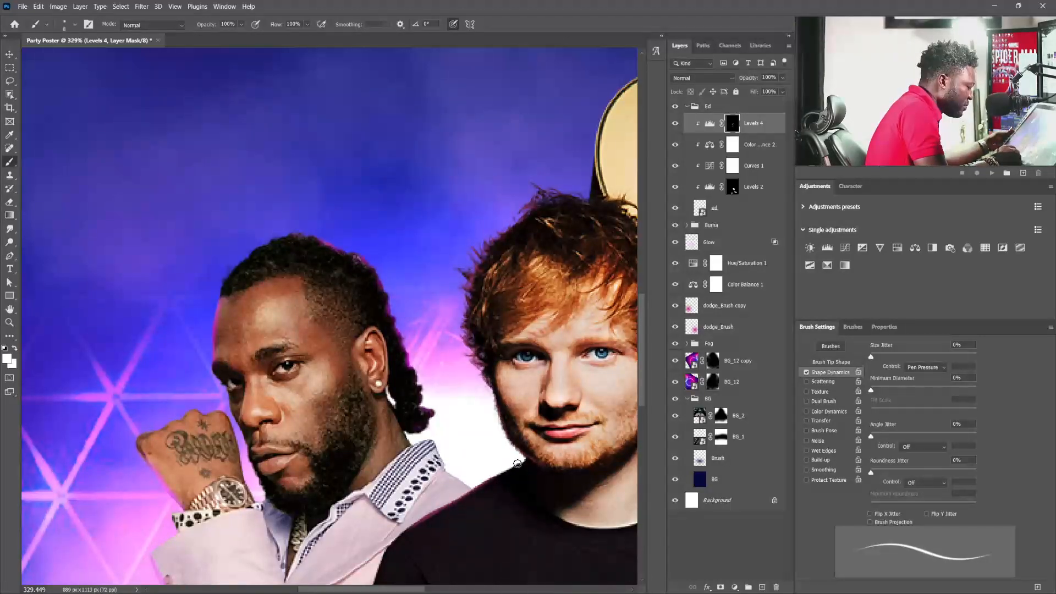
- Turn off pen pressure for brush size and enable Transfer with opacity controlled by Pen Pressure
{"action": "left_click", "coordinate": [454, 25]}
{"action": "left_click", "coordinate": [808, 421]}
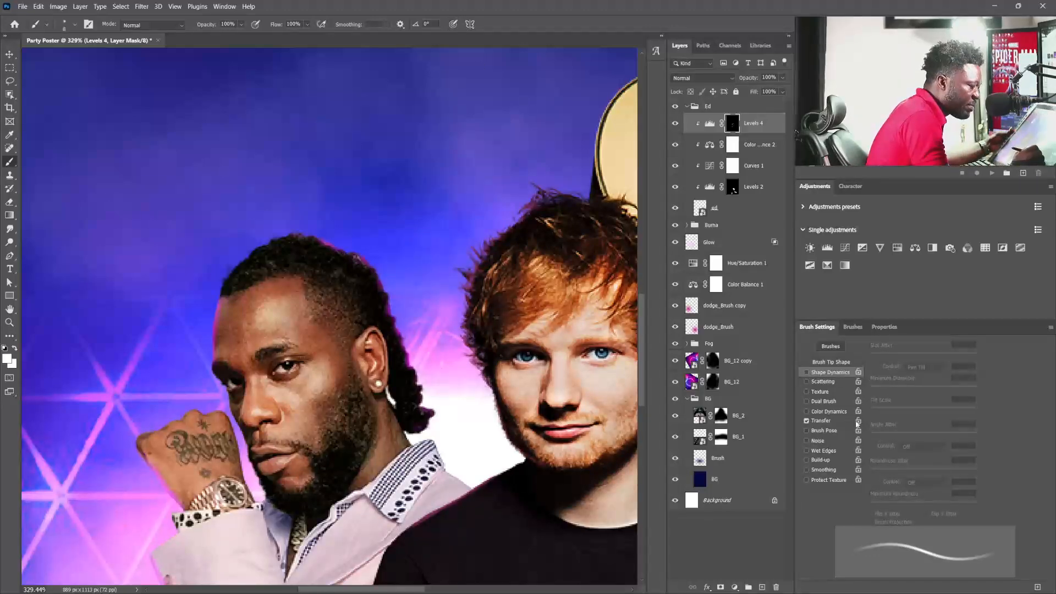
{"action": "left_click", "coordinate": [826, 422]}
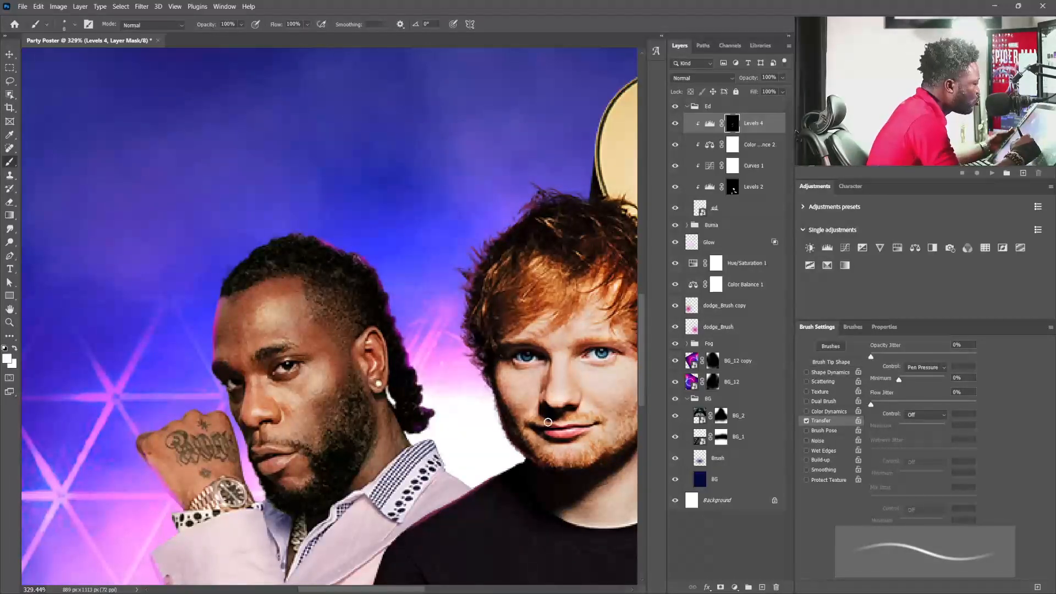
- Paint a soft pink glow over the guitarist's shoulder on the Levels 4 mask with a larger brush of 15 to 20 px
{"action": "key", "text": "bracketright"}
{"action": "key", "text": "bracketright"}
{"action": "key", "text": "bracketright"}
{"action": "key", "text": "bracketright"}
{"action": "key", "text": "bracketright"}
{"action": "key", "text": "bracketright"}
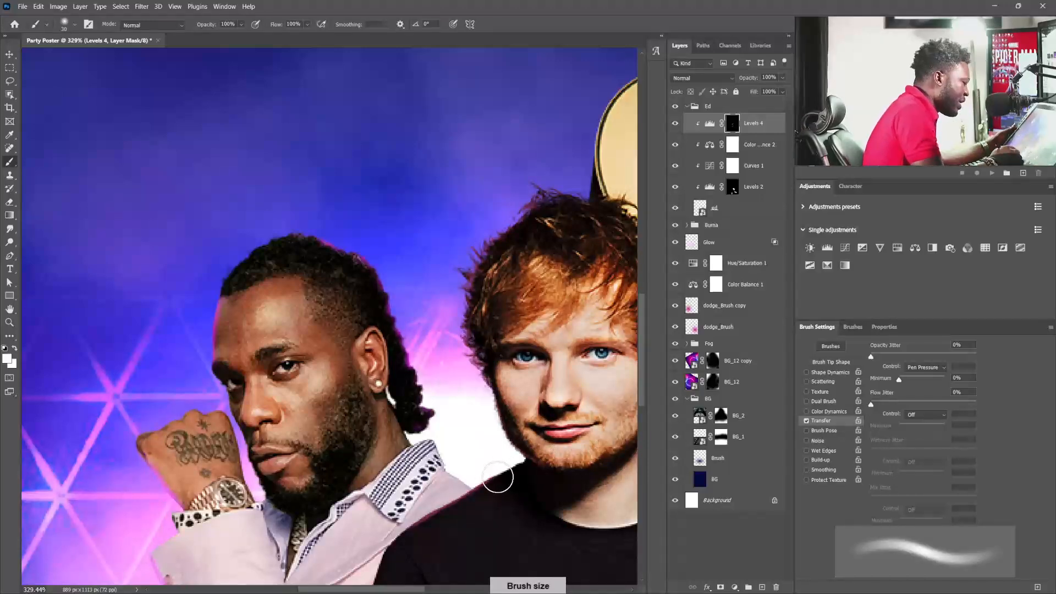
{"action": "key", "text": "bracketleft"}
{"action": "key", "text": "bracketleft"}
{"action": "key", "text": "bracketleft"}
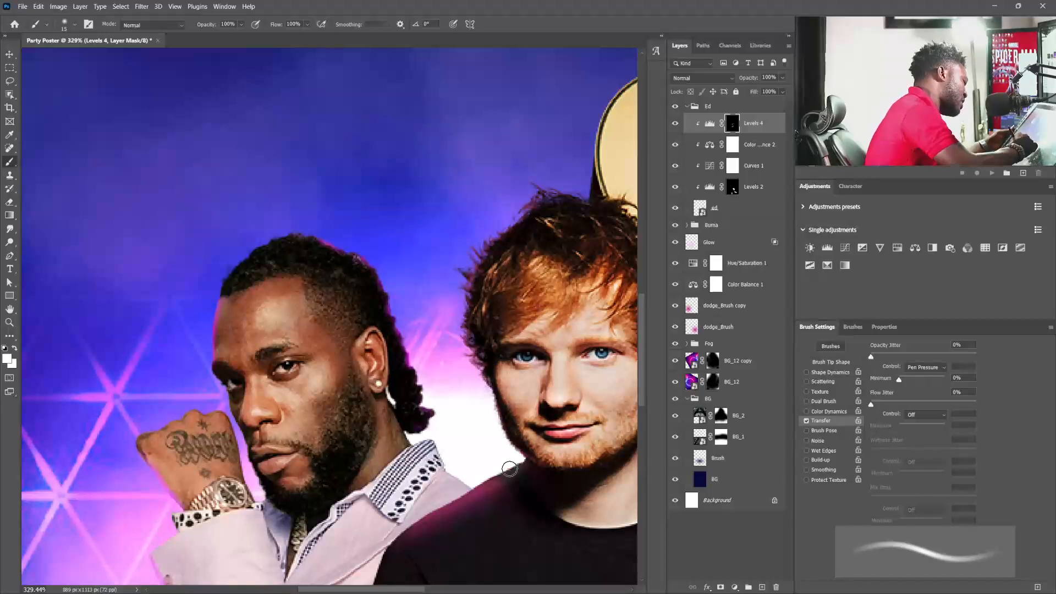
- Paint a pink rim along the guitarist's cheek, jaw and neck on the Levels 4 mask with a smaller brush
{"action": "key", "text": "bracketleft"}
{"action": "key", "text": "bracketleft"}
{"action": "key", "text": "bracketleft"}
{"action": "mouse_move", "coordinate": [494, 395]}
{"action": "left_mouse_down"}
{"action": "mouse_move", "coordinate": [514, 446]}
{"action": "mouse_move", "coordinate": [541, 469]}
{"action": "left_mouse_up"}
{"action": "left_click_drag", "start_coordinate": [499, 413], "coordinate": [530, 501]}
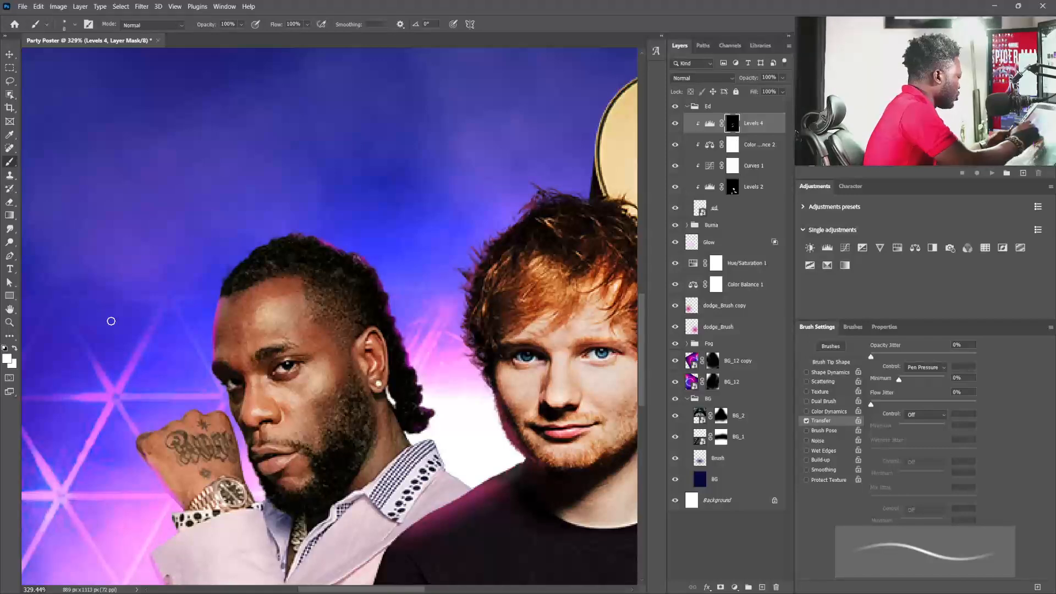
- Soften the inner edge of the shoulder glow by painting black on the Levels 4 mask with a 20 px brush
{"action": "left_click", "coordinate": [15, 349]}
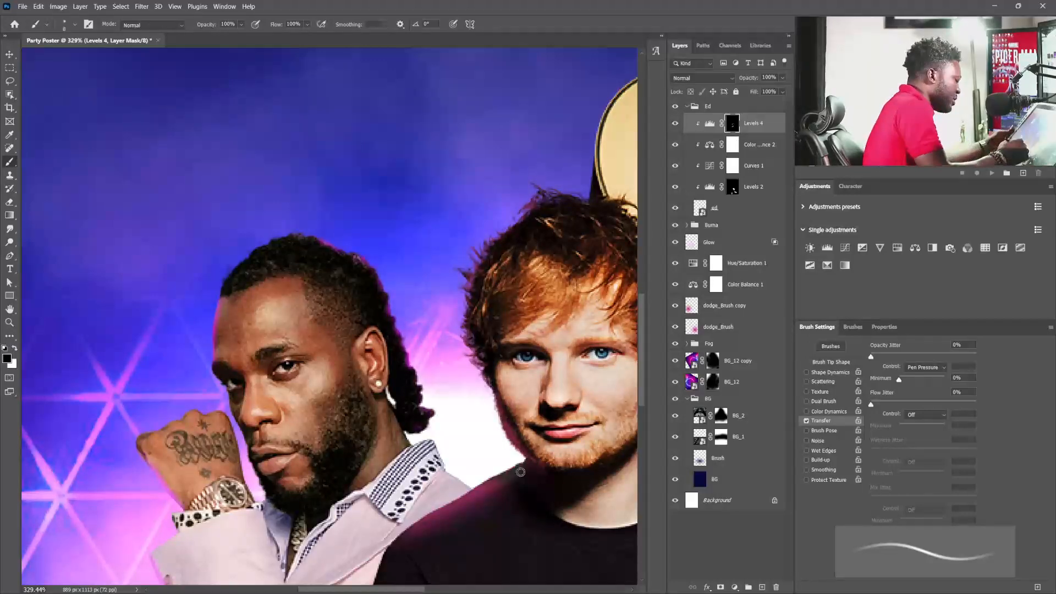
{"action": "key", "text": "bracketright"}
{"action": "key", "text": "bracketright"}
{"action": "key", "text": "bracketright"}
{"action": "key", "text": "bracketright"}
{"action": "mouse_move", "coordinate": [496, 506]}
{"action": "left_mouse_down"}
{"action": "mouse_move", "coordinate": [478, 527]}
{"action": "mouse_move", "coordinate": [510, 495]}
{"action": "mouse_move", "coordinate": [422, 550]}
{"action": "left_mouse_up"}
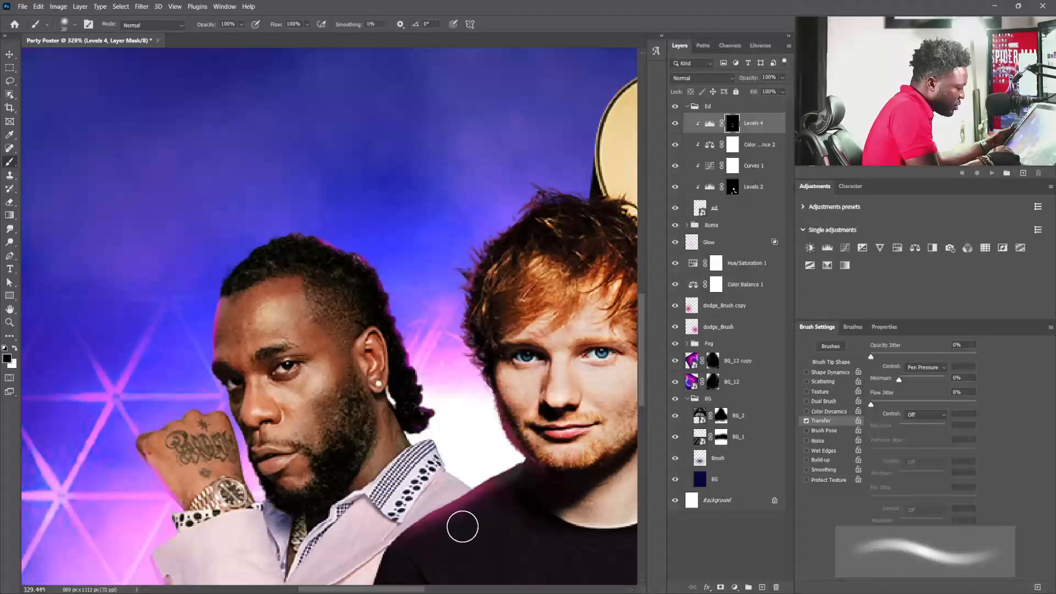
- Collapse the Ed group, expand the Burna group, and paint white on the Levels 3 mask along his shoulder with a 10 px brush
{"action": "mouse_move", "coordinate": [474, 519]}
{"action": "left_mouse_down"}
{"action": "mouse_move", "coordinate": [438, 527]}
{"action": "mouse_move", "coordinate": [512, 506]}
{"action": "mouse_move", "coordinate": [510, 529]}
{"action": "mouse_move", "coordinate": [471, 372]}
{"action": "left_mouse_up"}
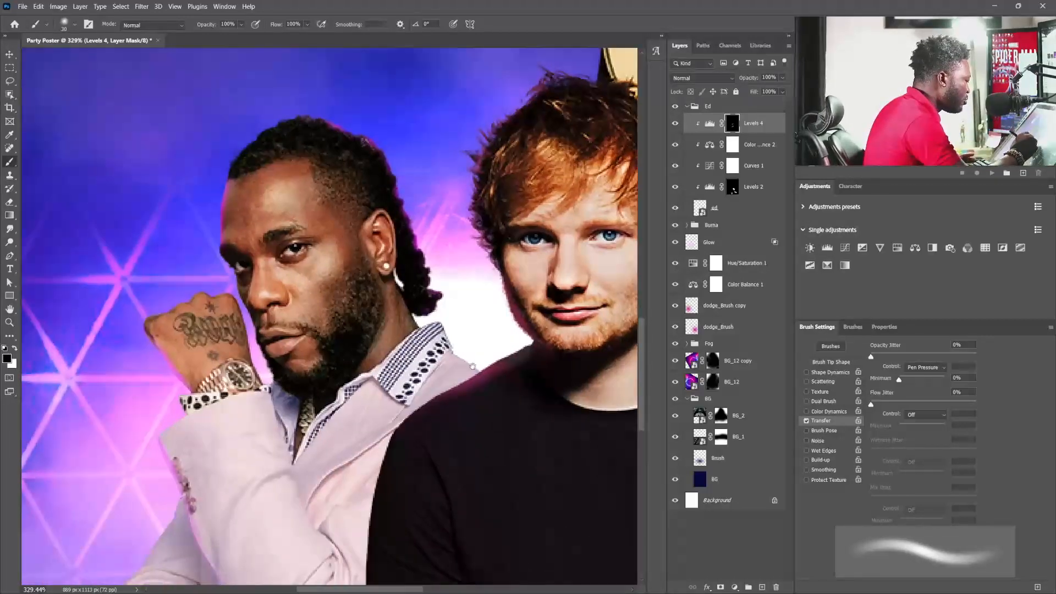
{"action": "left_click", "coordinate": [686, 106]}
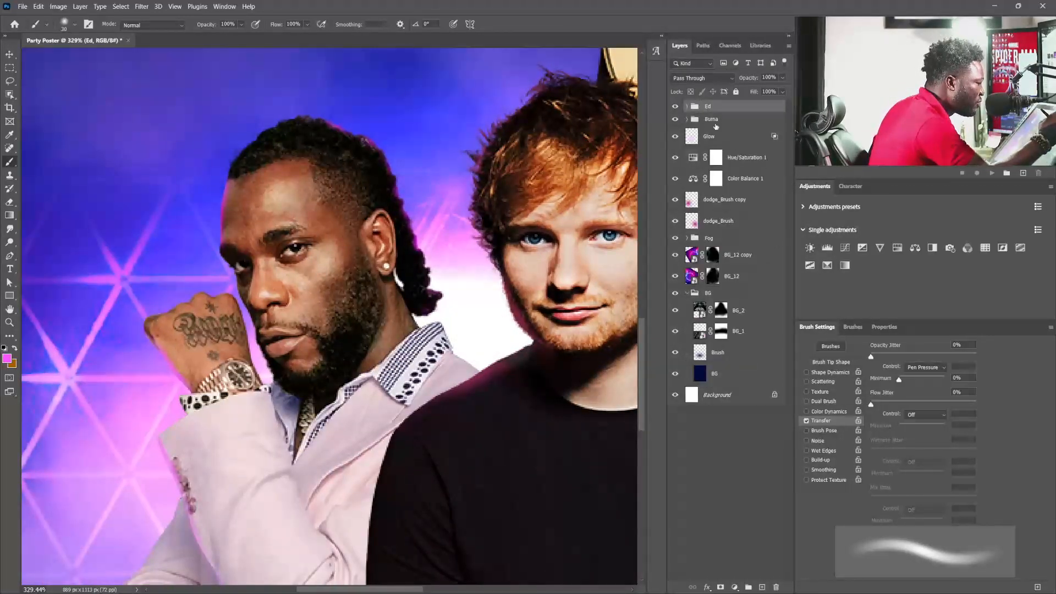
{"action": "left_click", "coordinate": [687, 120]}
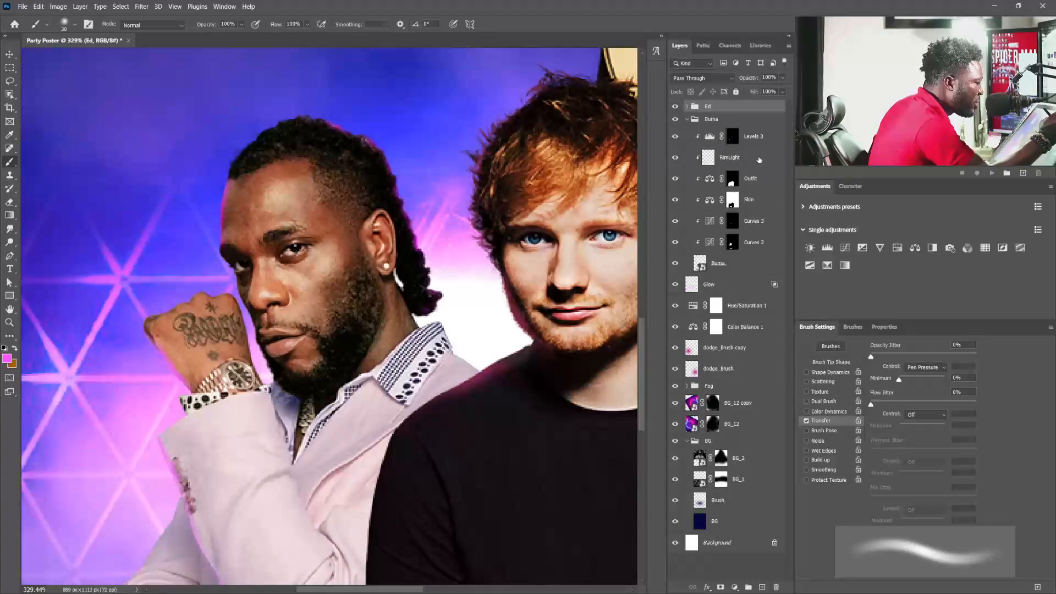
{"action": "left_click", "coordinate": [733, 136]}
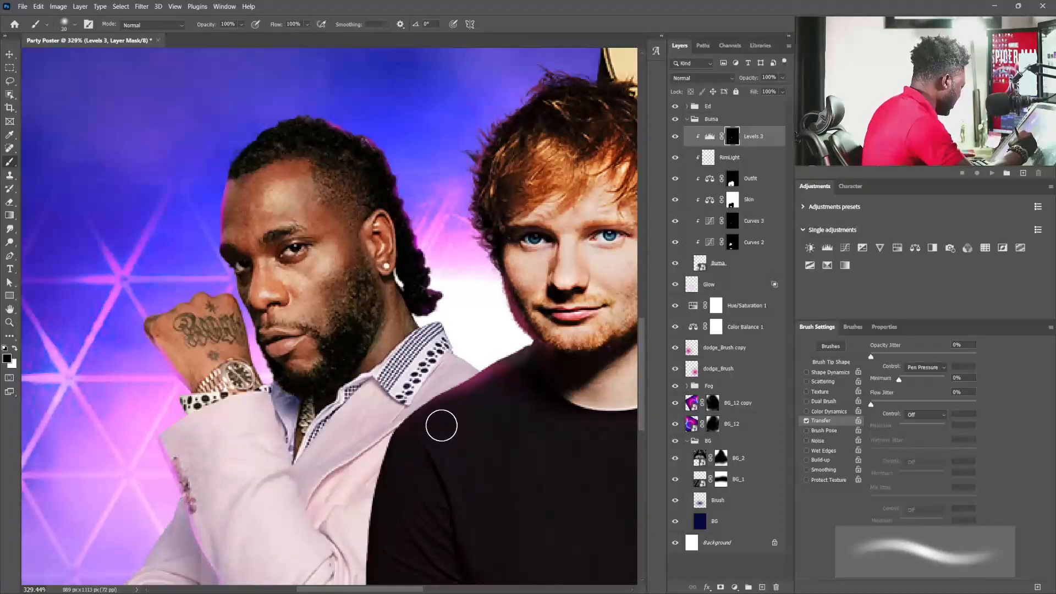
{"action": "key", "text": "x"}
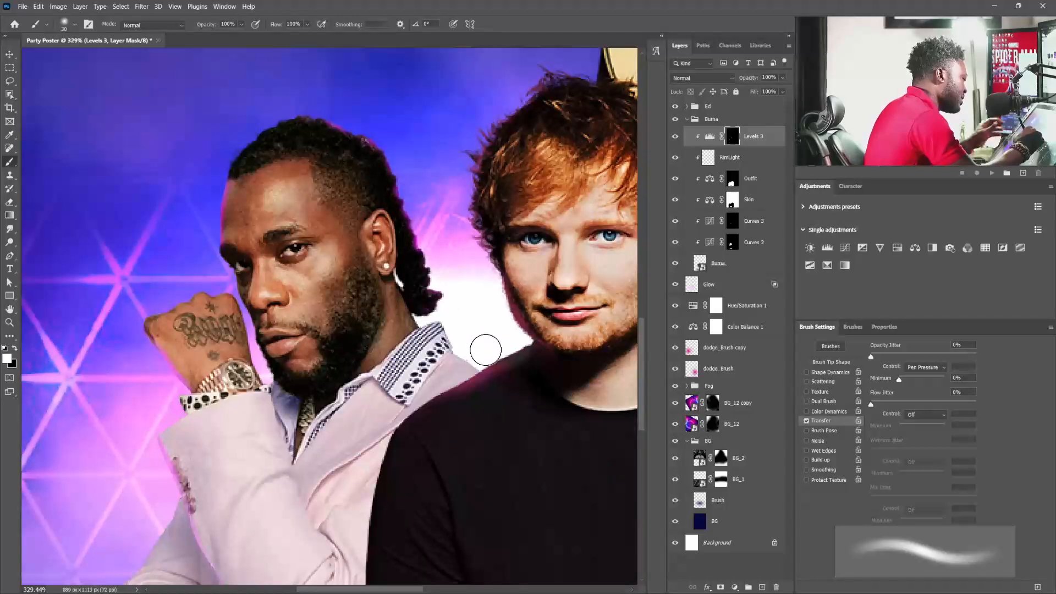
{"action": "key", "text": "bracketleft"}
{"action": "key", "text": "bracketleft"}
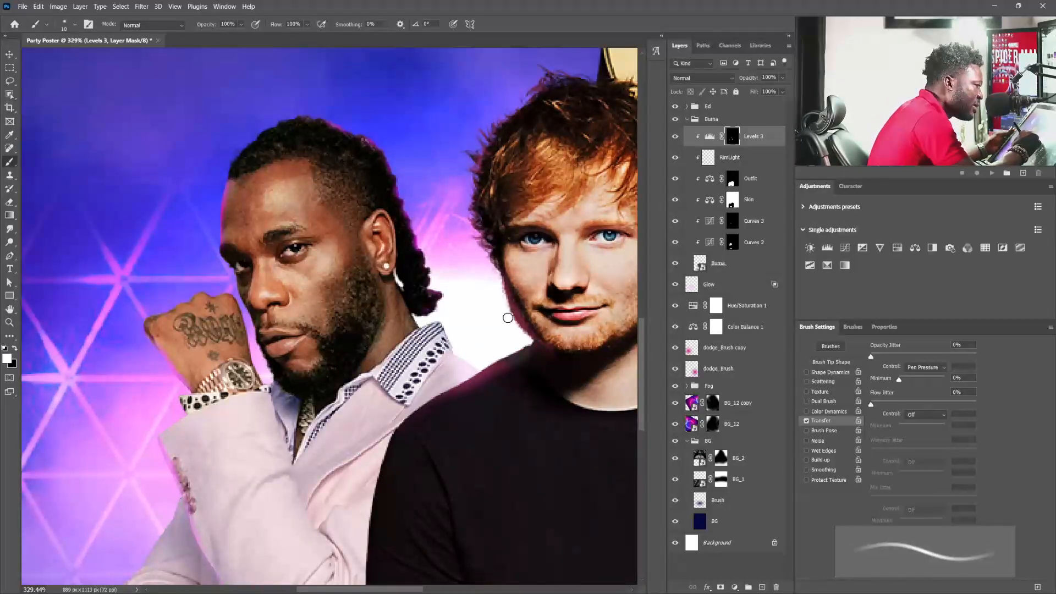
- Select the RimLight layer and set the foreground colour to a stronger magenta, about f123f3, for brushing
{"action": "left_click", "coordinate": [730, 163]}
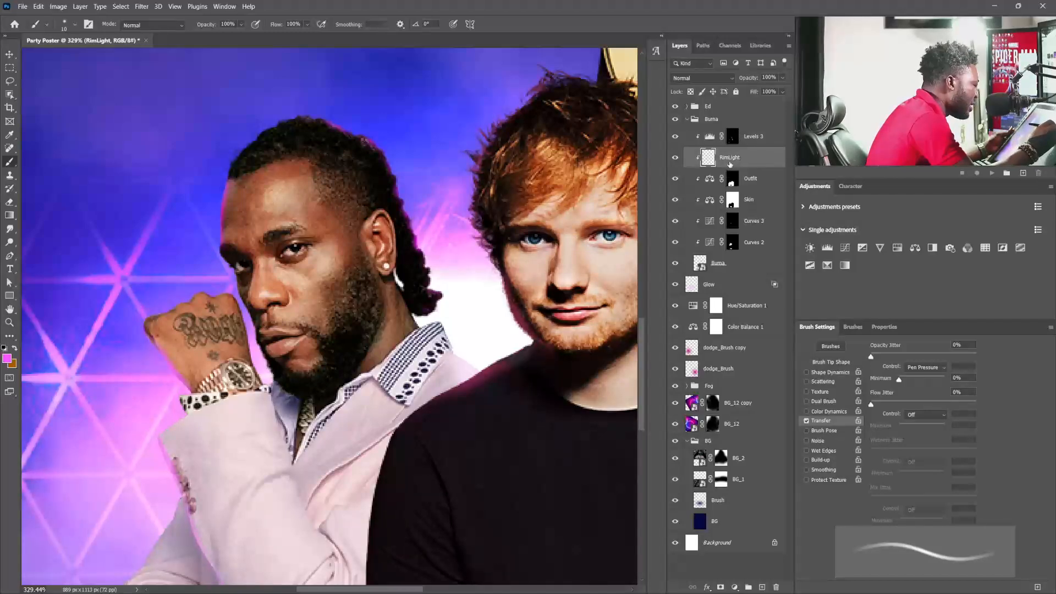
{"action": "left_click", "coordinate": [7, 359]}
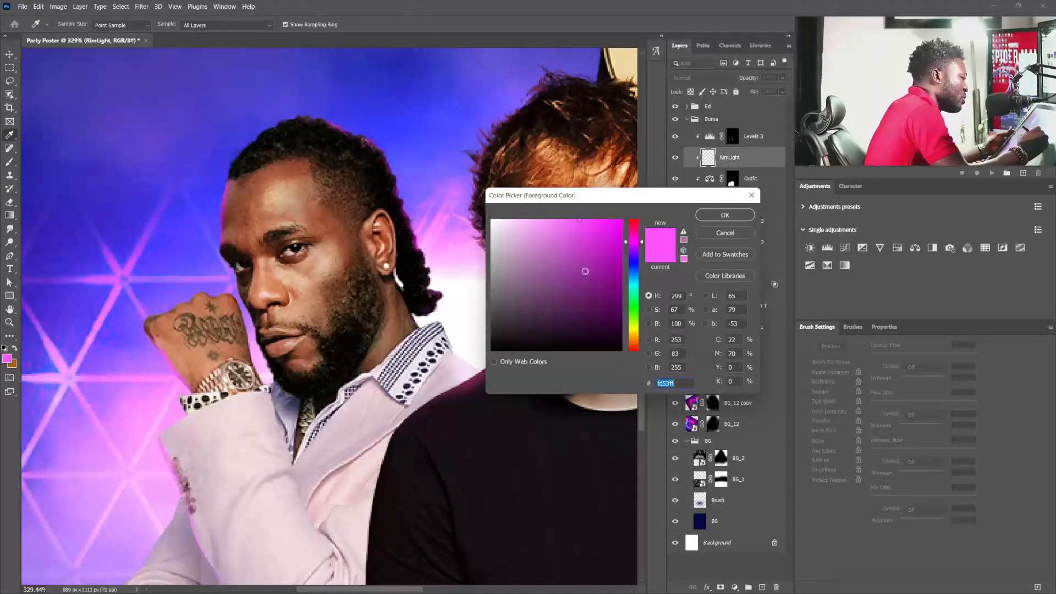
{"action": "left_click", "coordinate": [600, 225]}
{"action": "left_click_drag", "start_coordinate": [600, 225], "coordinate": [604, 225]}
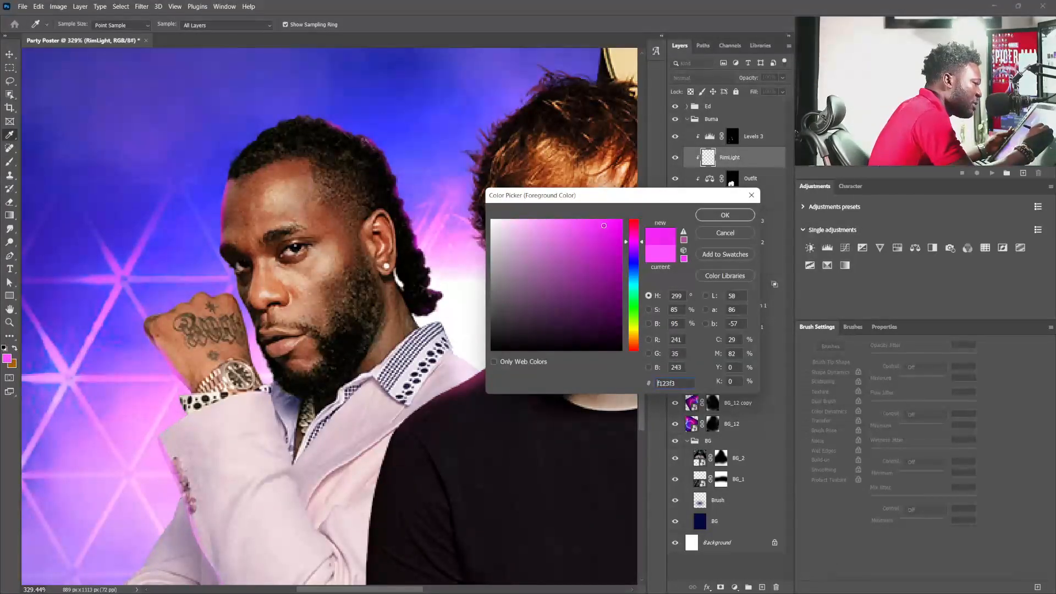
{"action": "left_click", "coordinate": [725, 215]}
{"action": "key", "text": "b"}
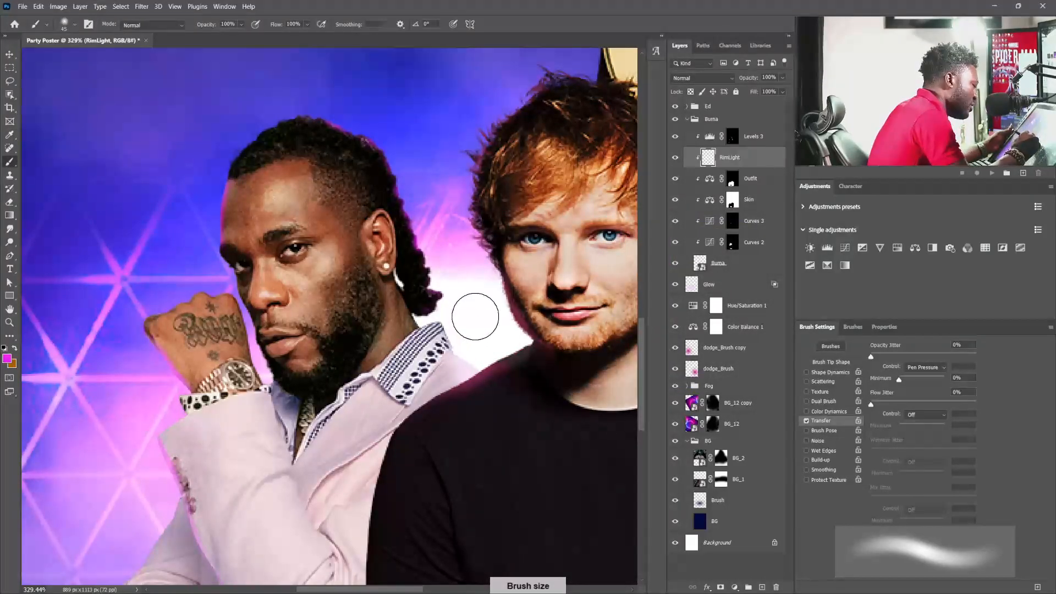
- Paint magenta on the RimLight layer along the pink-suited singer's shoulder beside the collar, using a soft brush of about 30 px
{"action": "key", "text": "bracketleft"}
{"action": "key", "text": "bracketleft"}
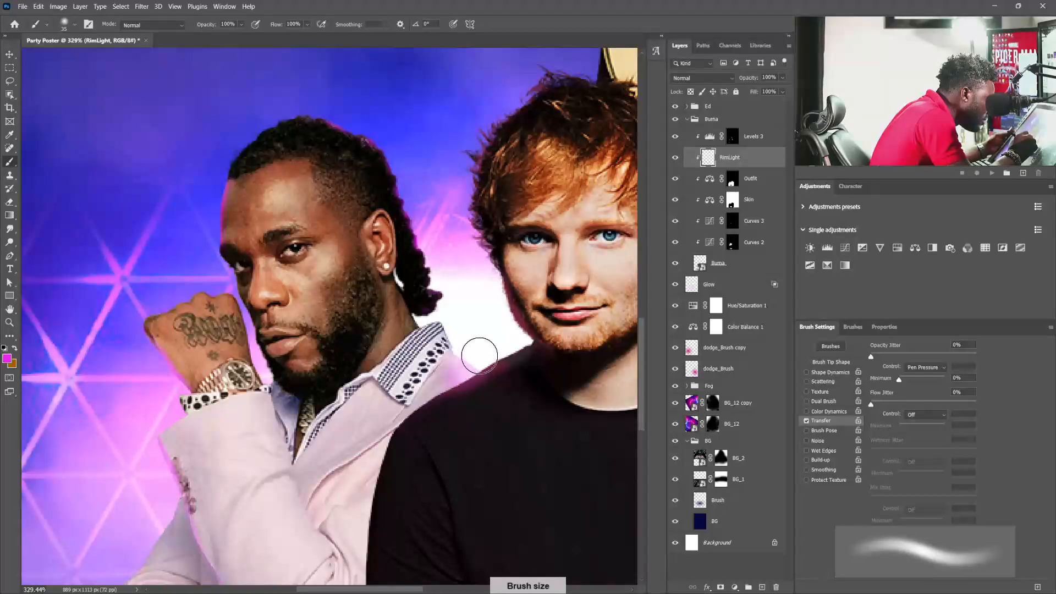
{"action": "key", "text": "bracketleft"}
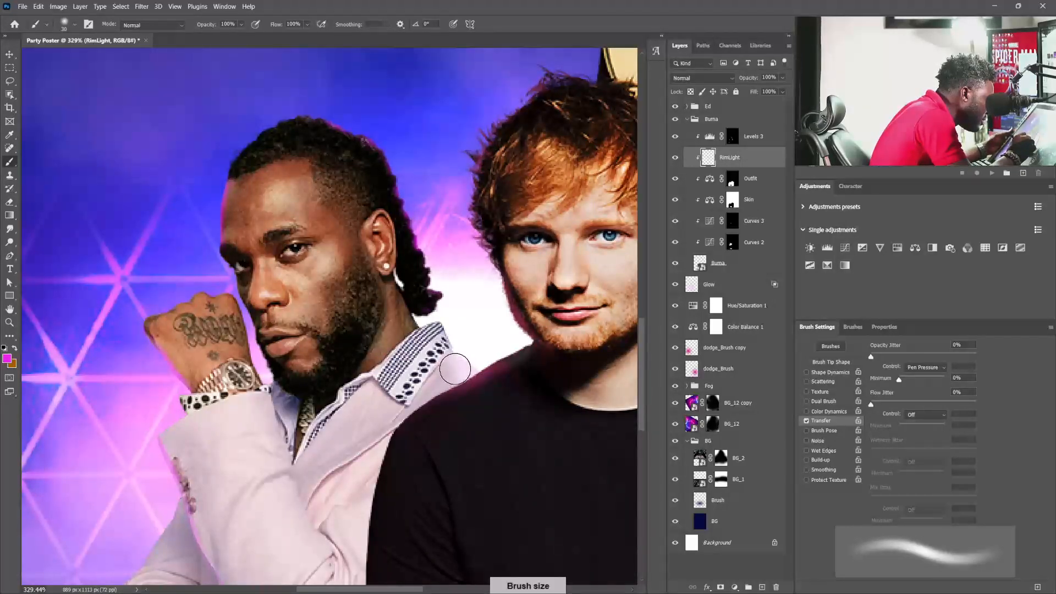
{"action": "key", "text": "bracketleft"}
{"action": "key", "text": "bracketleft"}
{"action": "key", "text": "bracketright"}
{"action": "key", "text": "bracketright"}
{"action": "key", "text": "bracketright"}
{"action": "key", "text": "bracketright"}
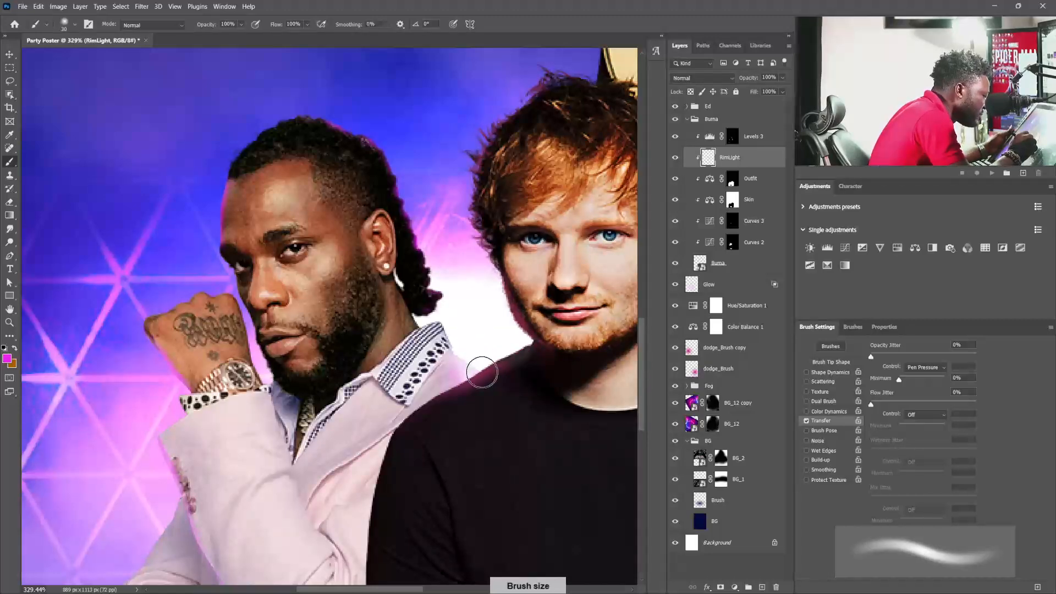
- Compare the image with and without Levels 3, and touch up its mask in white along his shoulder with a small brush
{"action": "left_click", "coordinate": [733, 137]}
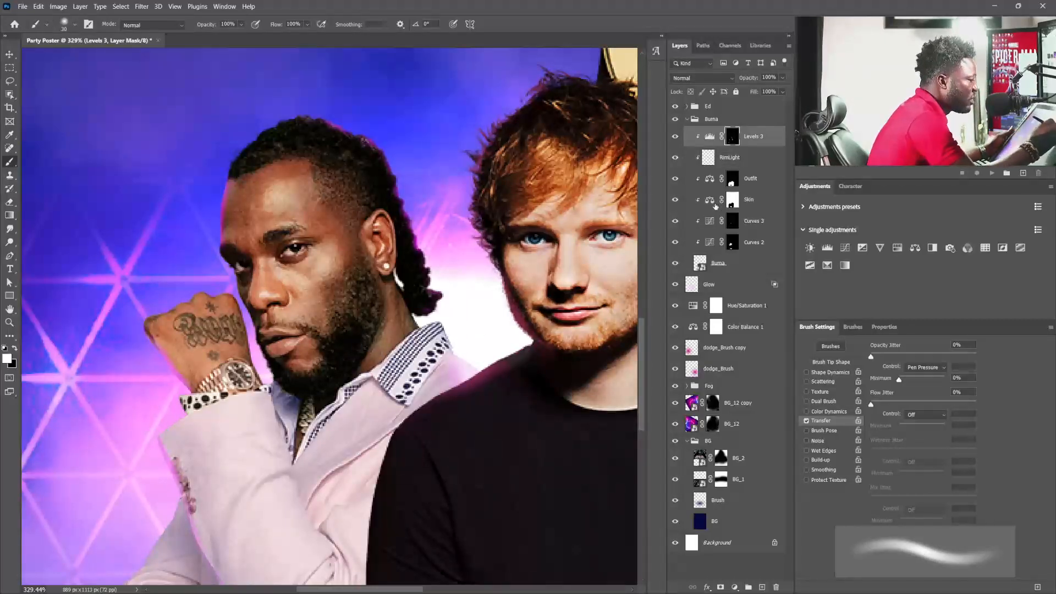
{"action": "left_click", "coordinate": [675, 138]}
{"action": "left_click", "coordinate": [675, 137]}
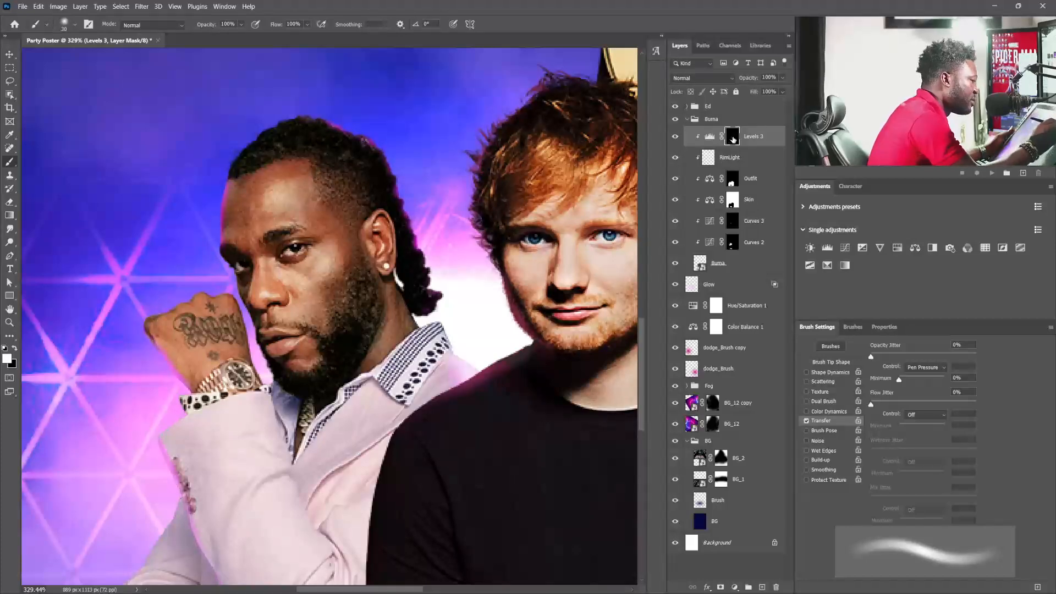
{"action": "key", "text": "bracketleft"}
{"action": "key", "text": "bracketleft"}
{"action": "key", "text": "bracketleft"}
{"action": "key", "text": "bracketleft"}
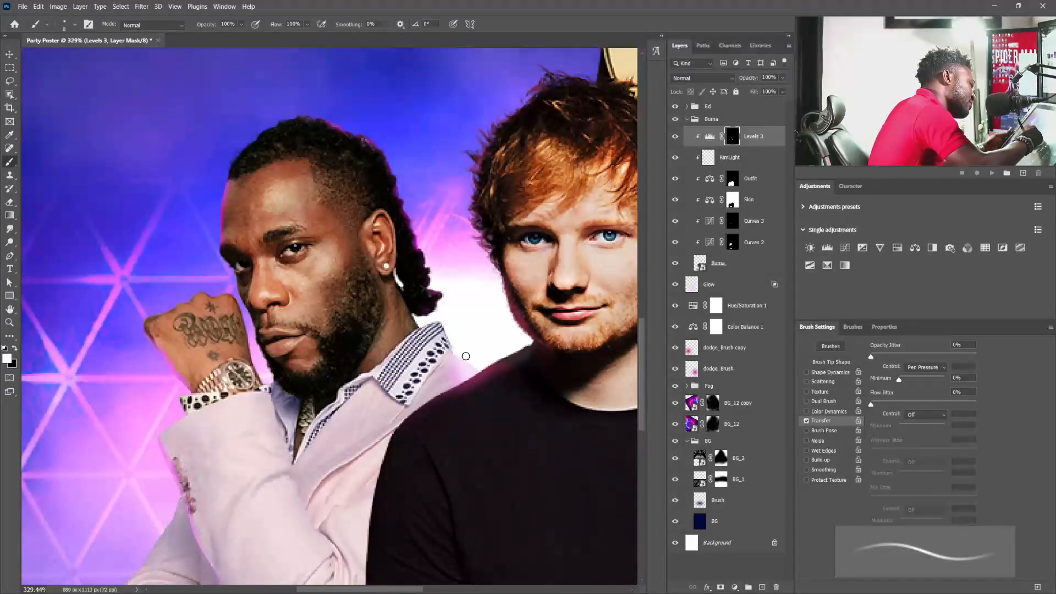
{"action": "mouse_move", "coordinate": [561, 363]}
{"action": "left_mouse_down"}
{"action": "mouse_move", "coordinate": [548, 392]}
{"action": "mouse_move", "coordinate": [499, 404]}
{"action": "mouse_move", "coordinate": [508, 383]}
{"action": "left_mouse_up"}
- Collapse the Burna group and add a new layer named "dodge" above Levels 4 in the Ed group
{"action": "left_click", "coordinate": [710, 119]}
{"action": "left_click", "coordinate": [687, 119]}
{"action": "left_click", "coordinate": [707, 108]}
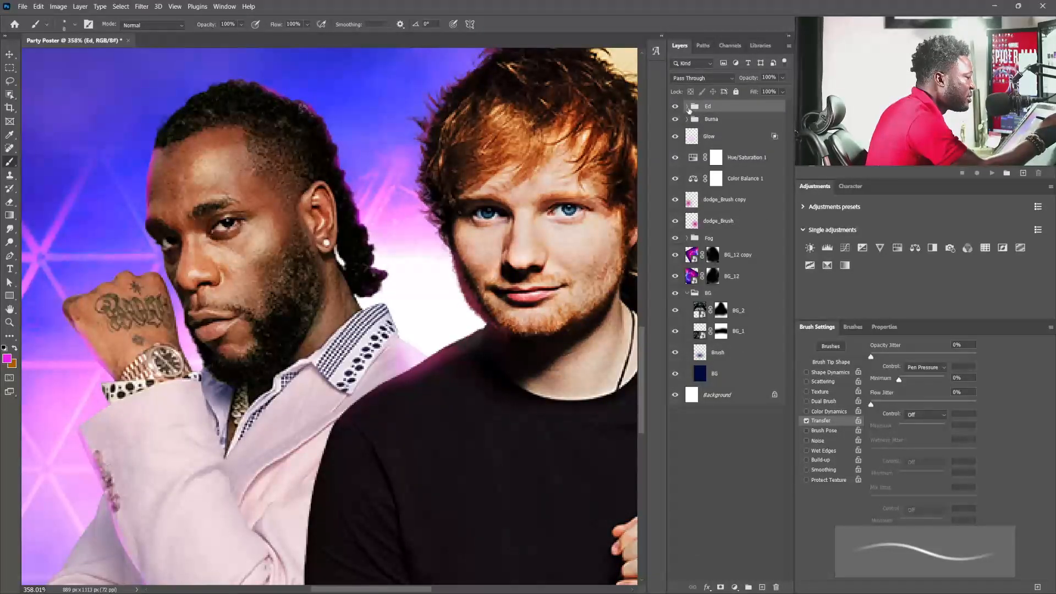
{"action": "left_click", "coordinate": [688, 107]}
{"action": "left_click", "coordinate": [761, 125]}
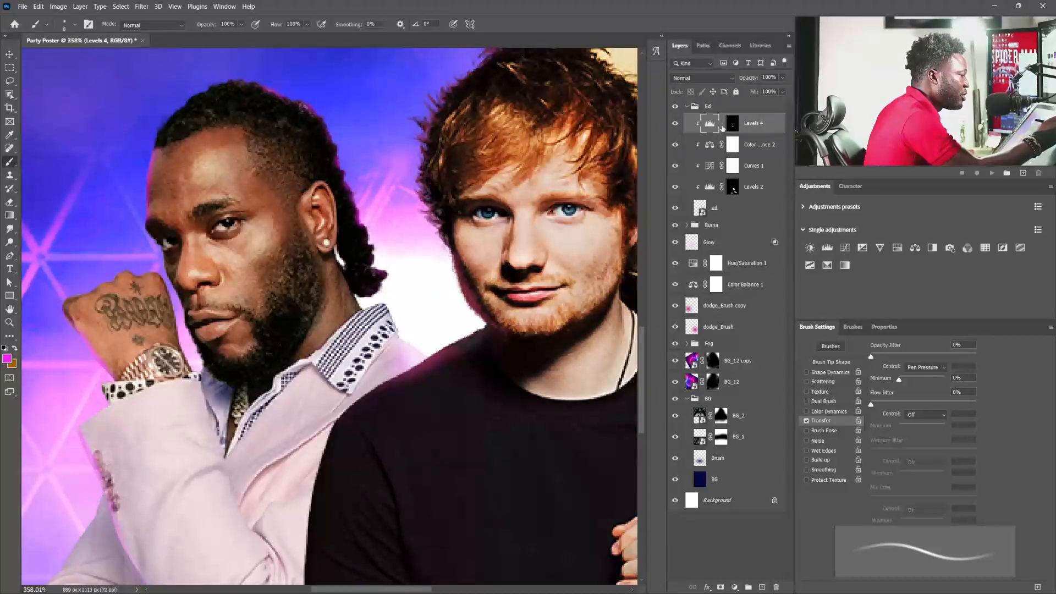
{"action": "left_click", "coordinate": [762, 588]}
{"action": "double_click", "coordinate": [718, 124]}
{"action": "type", "text": "dodge"}
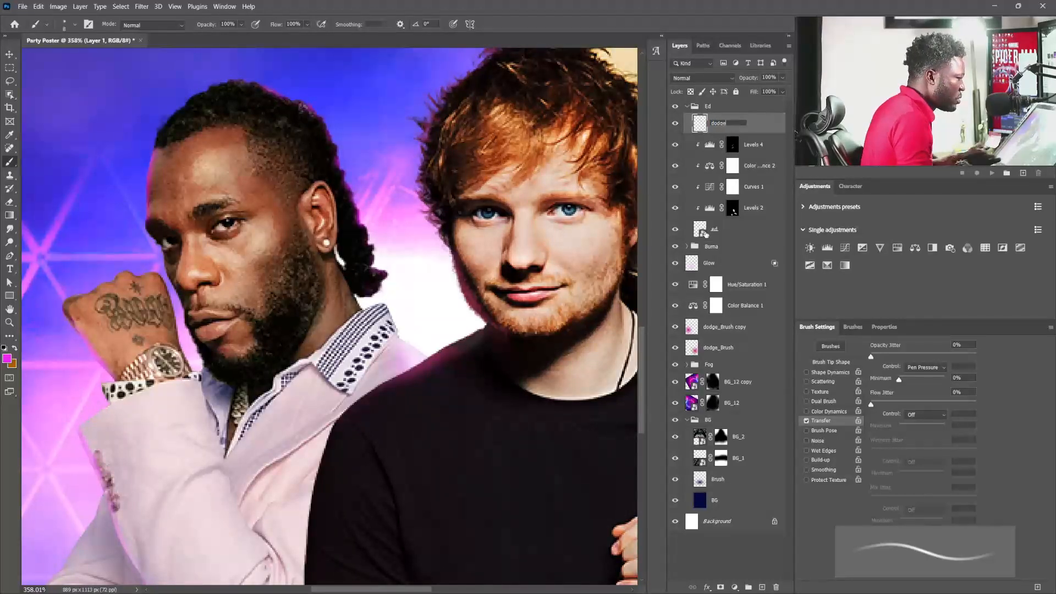
{"action": "key", "text": "Return"}
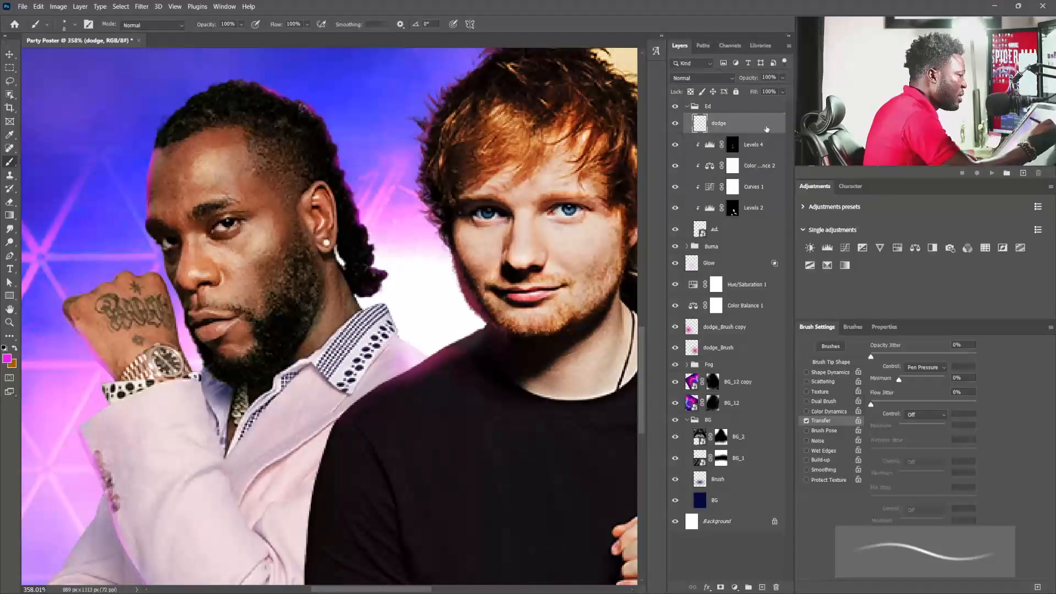
- Set the dodge layer's blend mode to Color Dodge and disable Transparency Shapes Layer in its blending options
{"action": "double_click", "coordinate": [774, 131]}
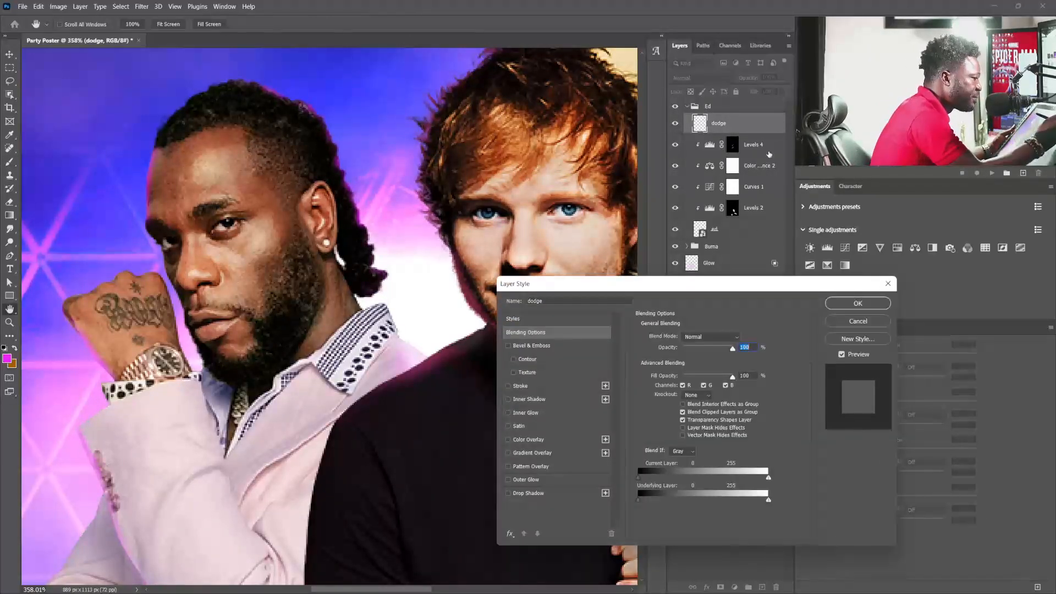
{"action": "left_click", "coordinate": [683, 421]}
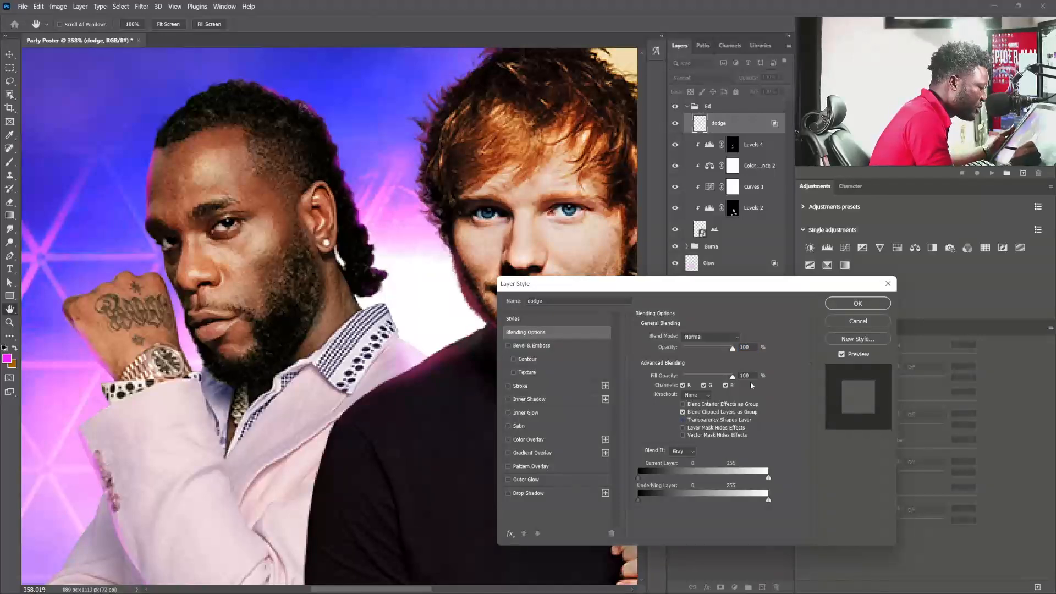
{"action": "left_click", "coordinate": [711, 337]}
{"action": "left_click", "coordinate": [710, 409]}
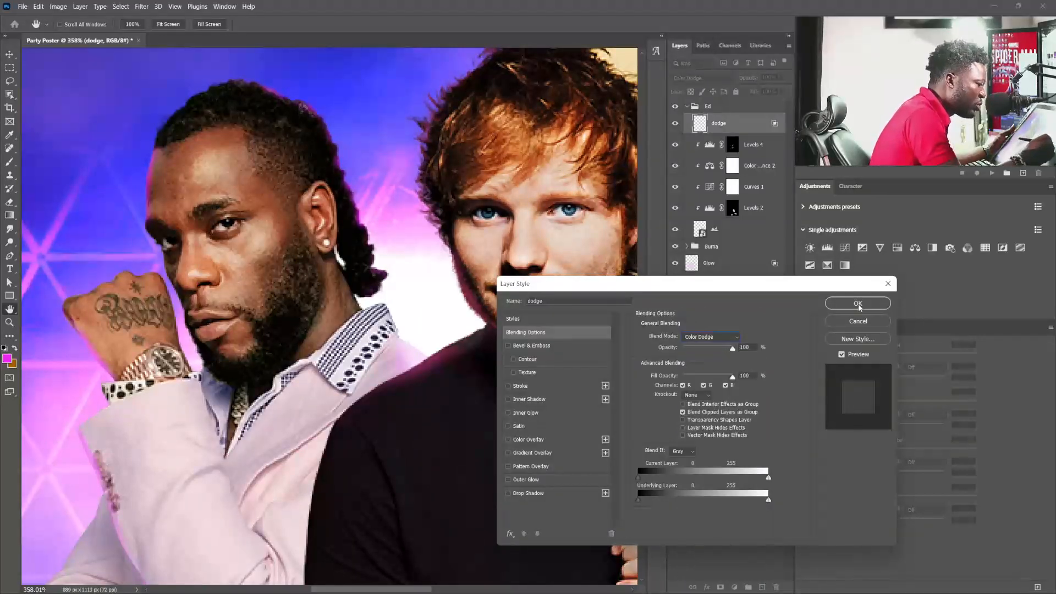
{"action": "left_click", "coordinate": [858, 303]}
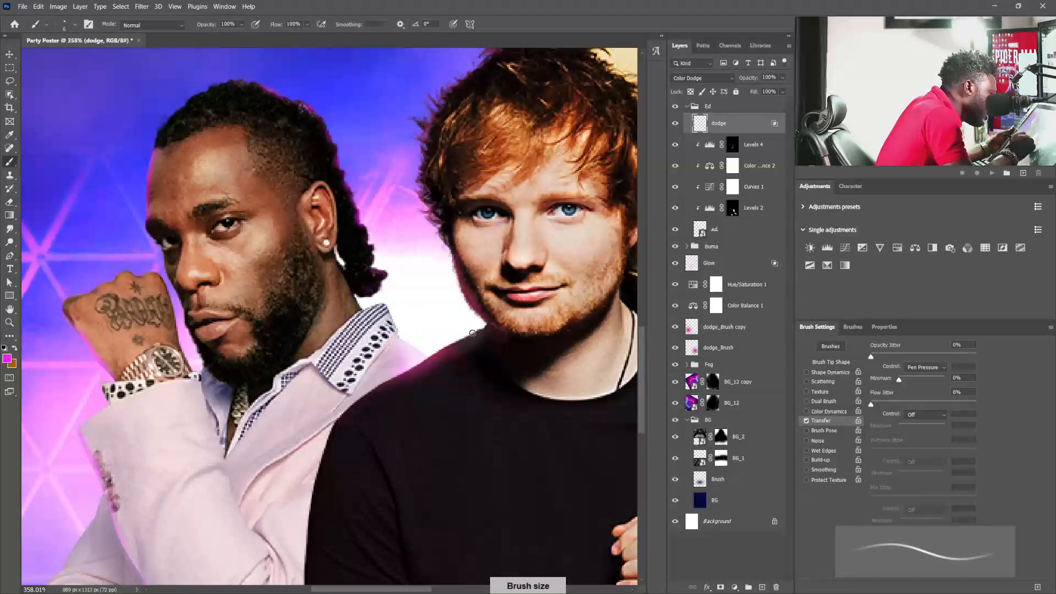
- Undo the test stroke, clip the dodge layer to the guitarist, and paint a magenta rim along his shoulder beside the neck
{"action": "key", "text": "ctrl+z"}
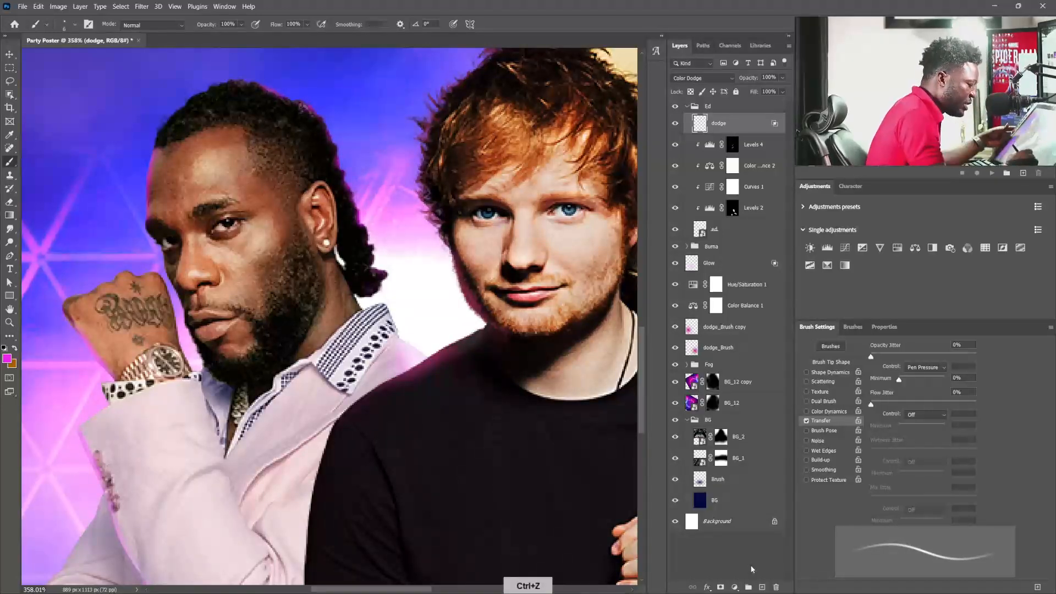
{"action": "left_click", "coordinate": [749, 132], "text": "alt"}
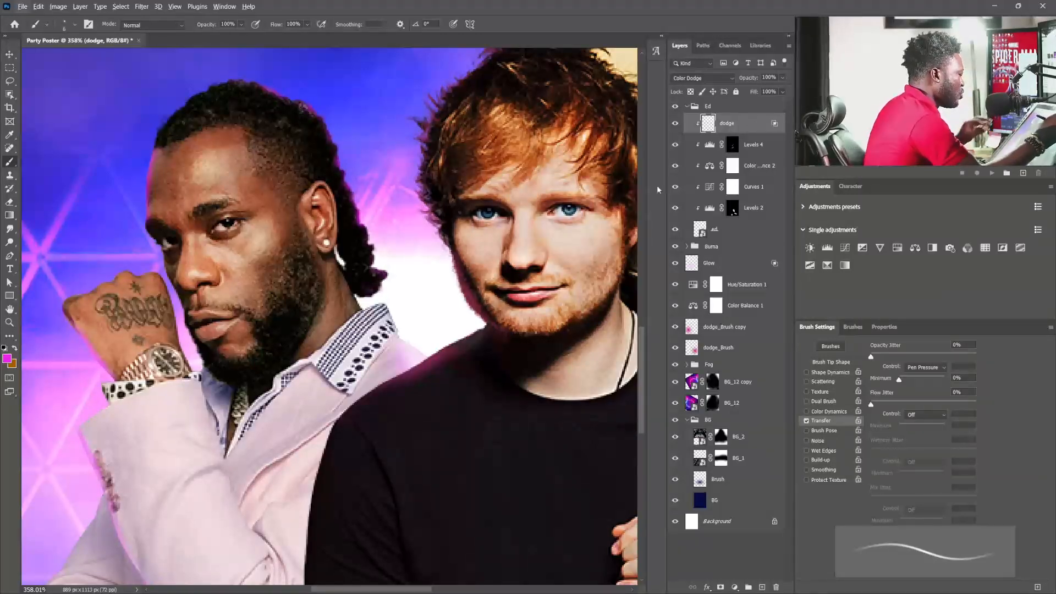
{"action": "left_click_drag", "start_coordinate": [397, 375], "coordinate": [479, 328]}
{"action": "mouse_move", "coordinate": [396, 374]}
{"action": "left_mouse_down"}
{"action": "mouse_move", "coordinate": [490, 323]}
{"action": "mouse_move", "coordinate": [430, 352]}
{"action": "mouse_move", "coordinate": [471, 330]}
{"action": "left_mouse_up"}
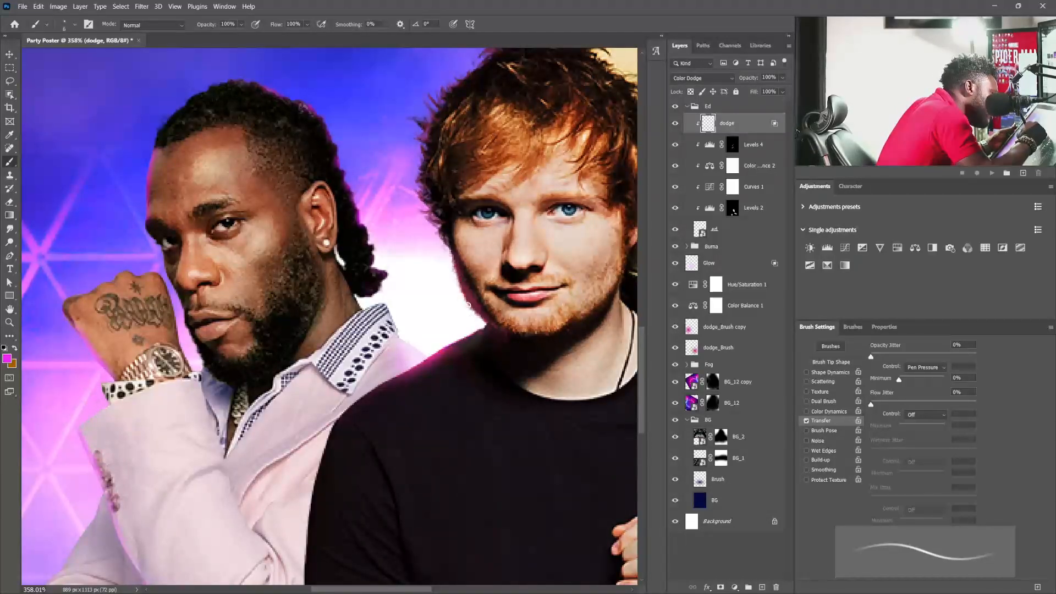
- Enable pen pressure for size, disable Transfer, and paint fine magenta strands along the guitarist's hair with a 3 px brush
{"action": "key", "text": "bracketleft"}
{"action": "key", "text": "bracketleft"}
{"action": "key", "text": "bracketleft"}
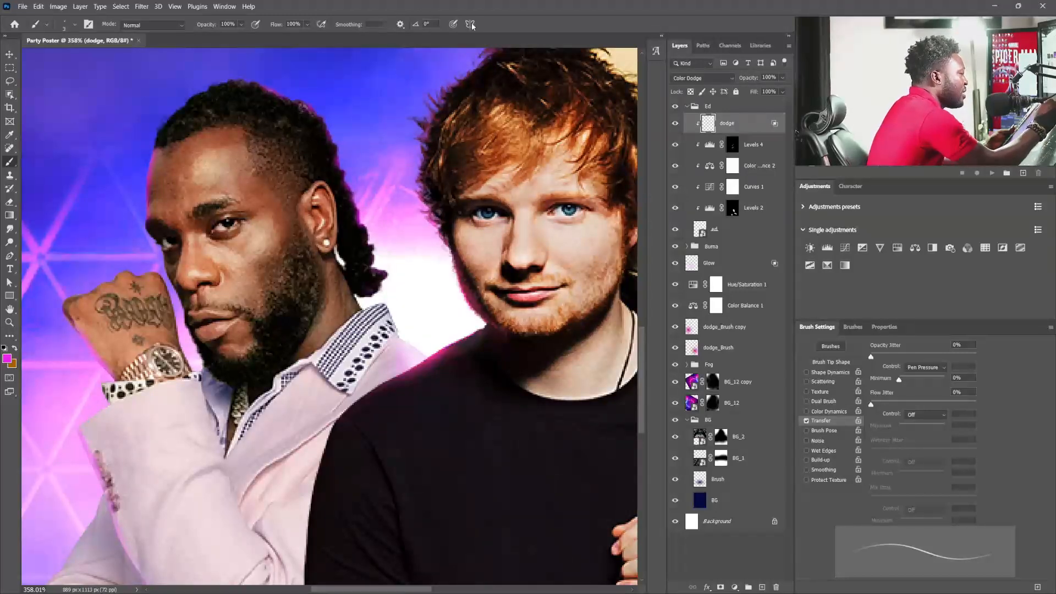
{"action": "left_click", "coordinate": [453, 24]}
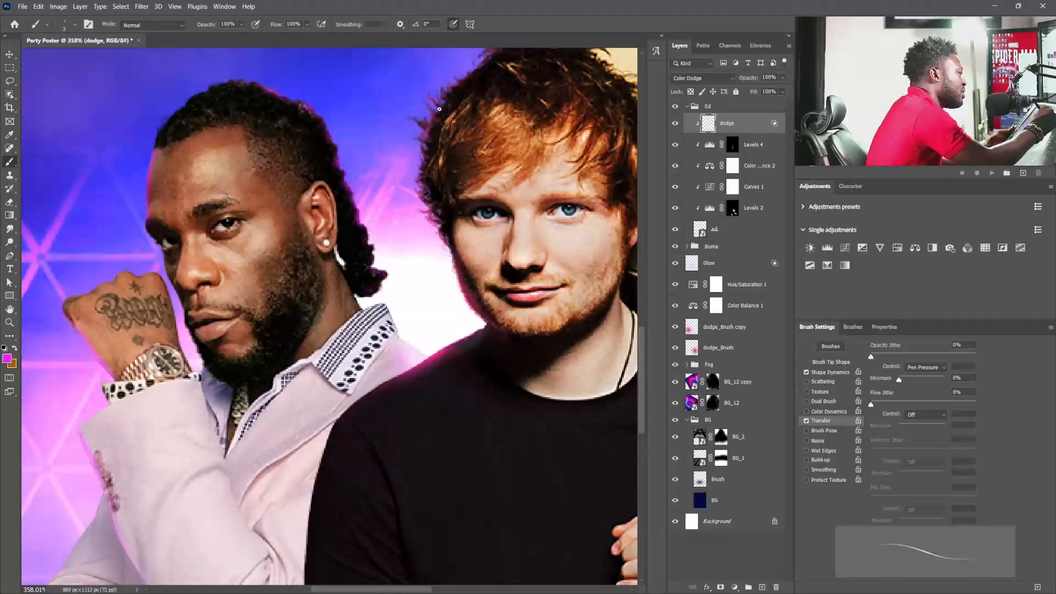
{"action": "left_click", "coordinate": [807, 421]}
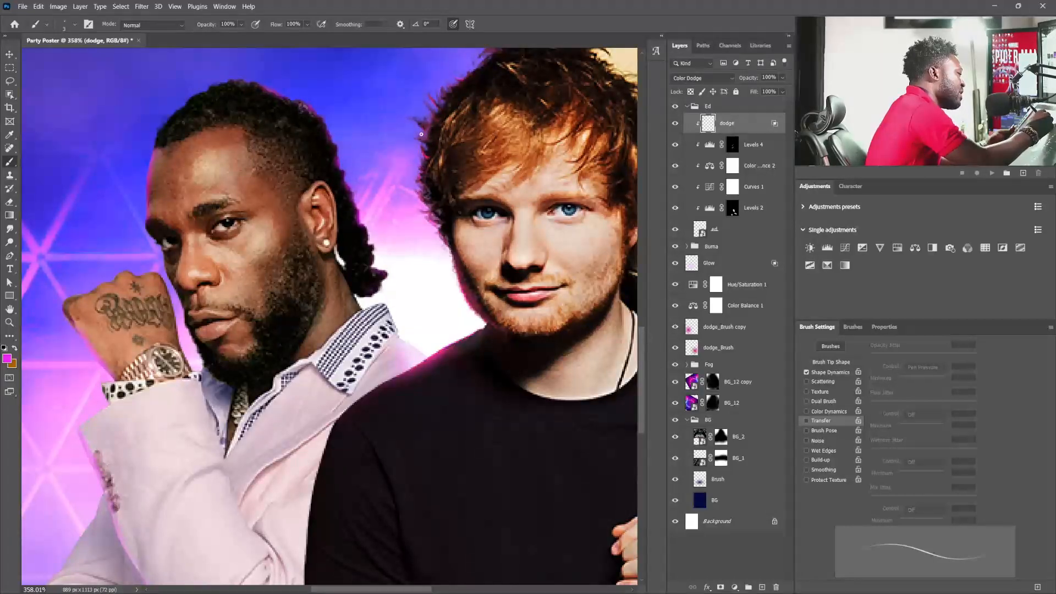
{"action": "left_click_drag", "start_coordinate": [539, 280], "coordinate": [483, 494]}
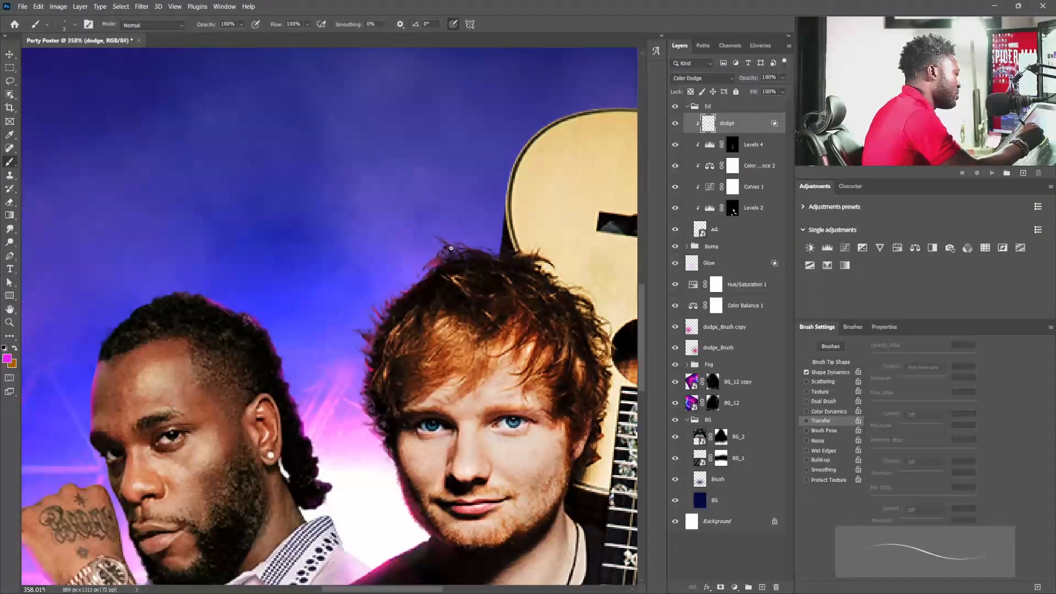
{"action": "scroll", "coordinate": [543, 379], "scroll_direction": "down", "scroll_amount": 8}
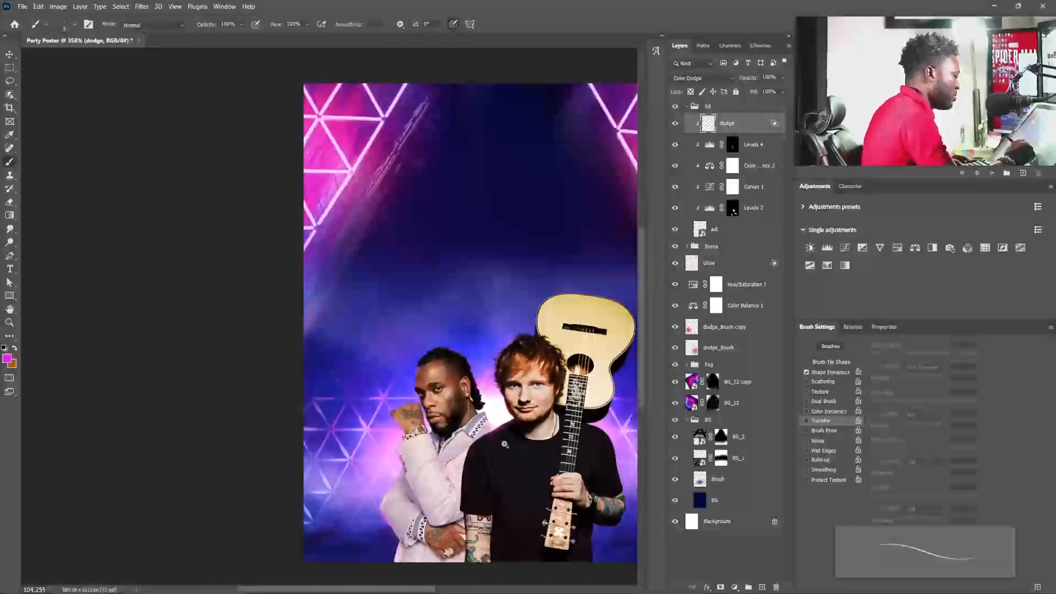
{"action": "scroll", "coordinate": [467, 352], "scroll_direction": "up", "scroll_amount": 9}
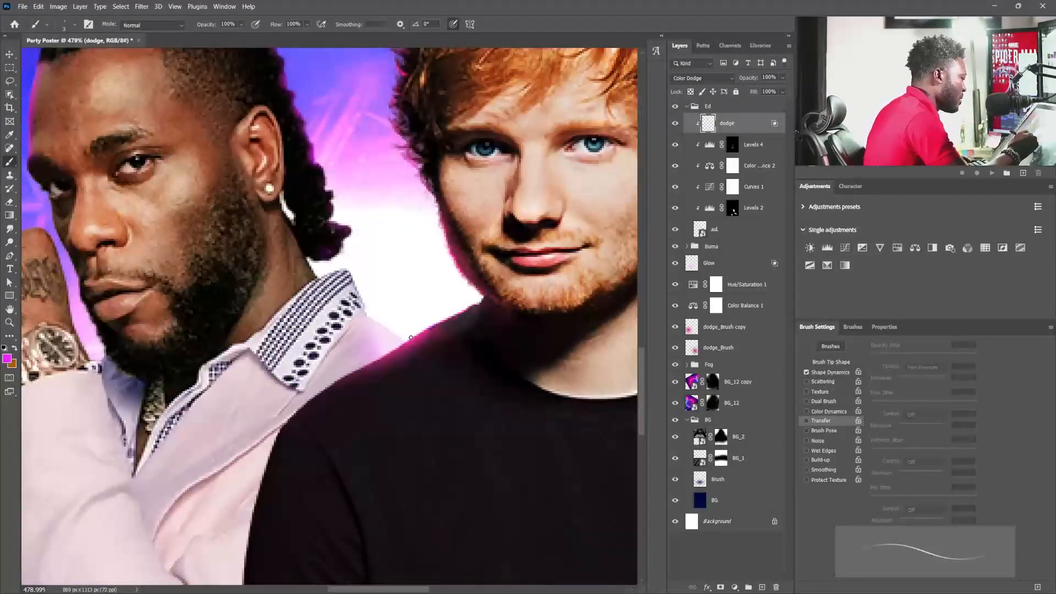
- Paint a thin magenta rim down the guitarist's outer sleeve on the guitar side with a slightly larger brush
{"action": "scroll", "coordinate": [483, 305], "scroll_direction": "down", "scroll_amount": 8}
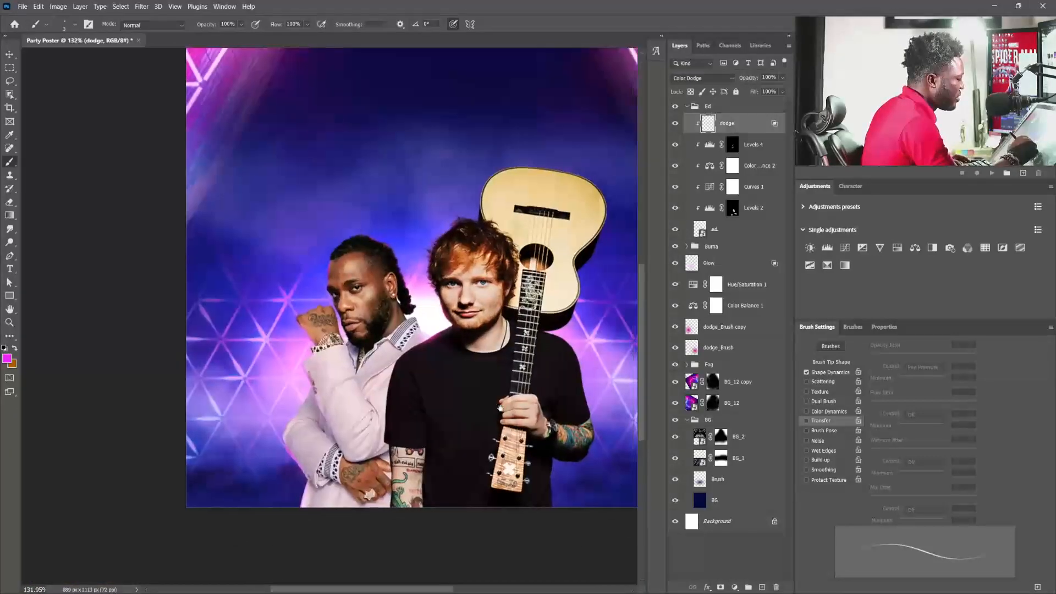
{"action": "scroll", "coordinate": [587, 377], "scroll_direction": "up", "scroll_amount": 3}
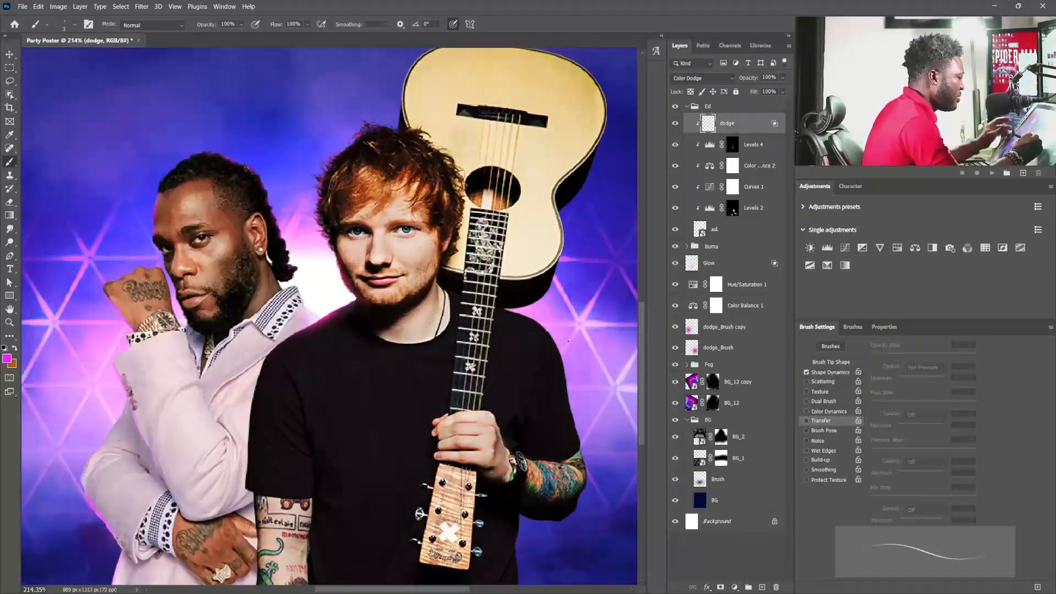
{"action": "key", "text": "bracketright"}
{"action": "key", "text": "bracketright"}
{"action": "left_click_drag", "start_coordinate": [556, 344], "coordinate": [569, 392]}
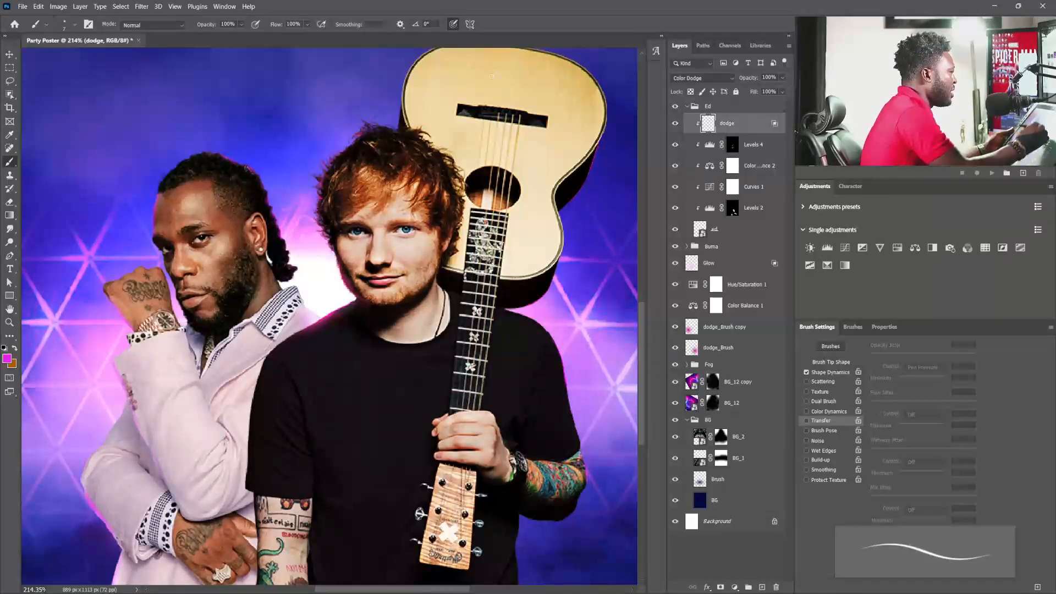
- Turn off pen pressure for size, re-enable Transfer, and paint a softer magenta glow along the outer sleeve with a 25 px brush
{"action": "left_click", "coordinate": [454, 24]}
{"action": "left_click", "coordinate": [807, 421]}
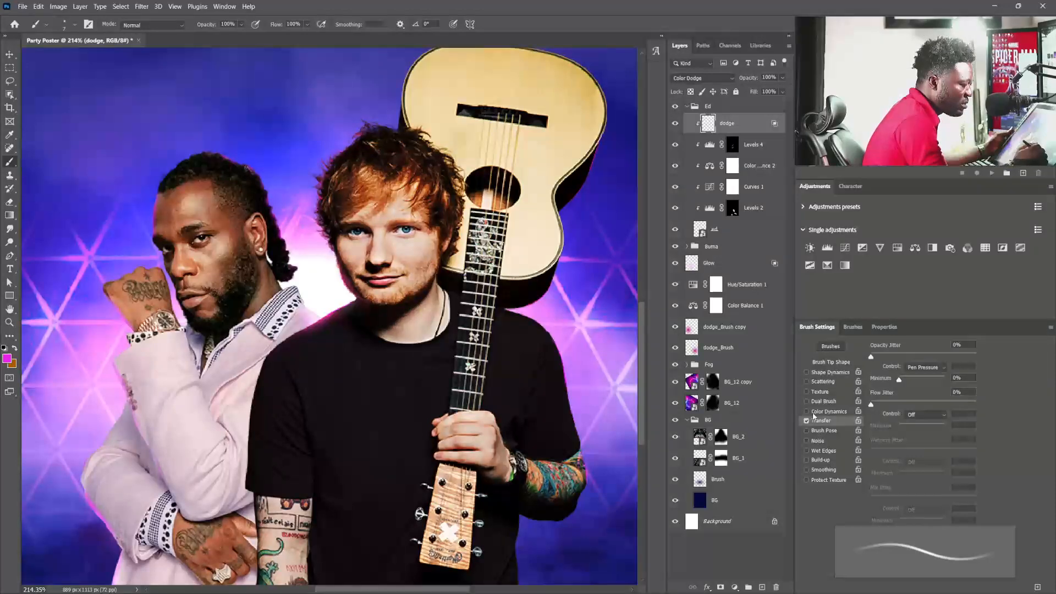
{"action": "key", "text": "bracketright"}
{"action": "key", "text": "bracketright"}
{"action": "key", "text": "bracketright"}
{"action": "key", "text": "bracketright"}
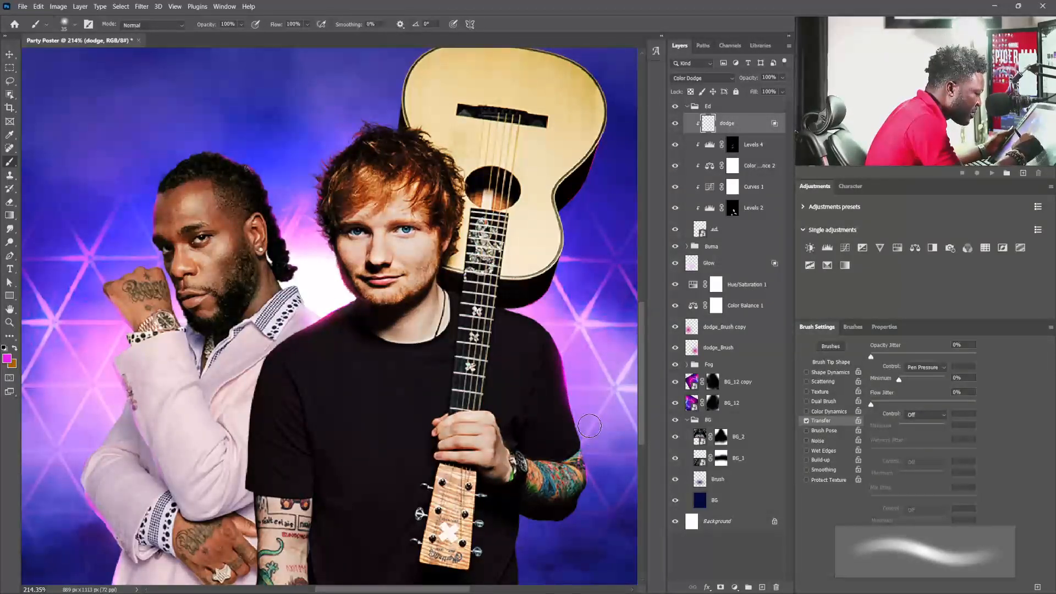
- Refine the magenta rim over the guitarist's guitar-side shoulder with a smaller brush, finishing at 15 px
{"action": "key", "text": "bracketleft"}
{"action": "key", "text": "bracketleft"}
{"action": "key", "text": "bracketleft"}
{"action": "key", "text": "bracketleft"}
{"action": "key", "text": "bracketleft"}
{"action": "key", "text": "bracketleft"}
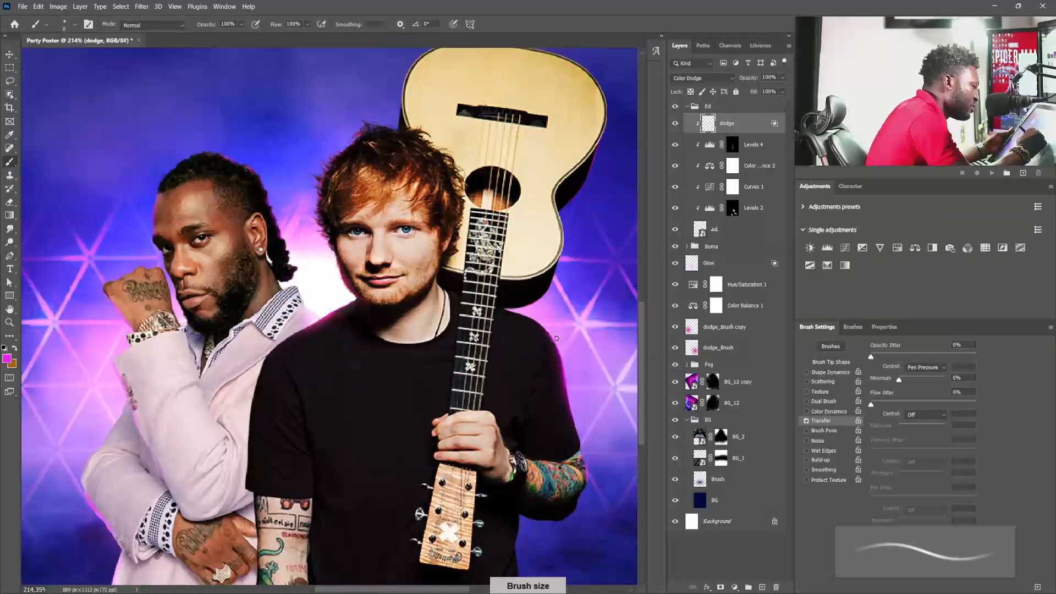
{"action": "key", "text": "bracketright"}
{"action": "key", "text": "bracketright"}
{"action": "key", "text": "bracketright"}
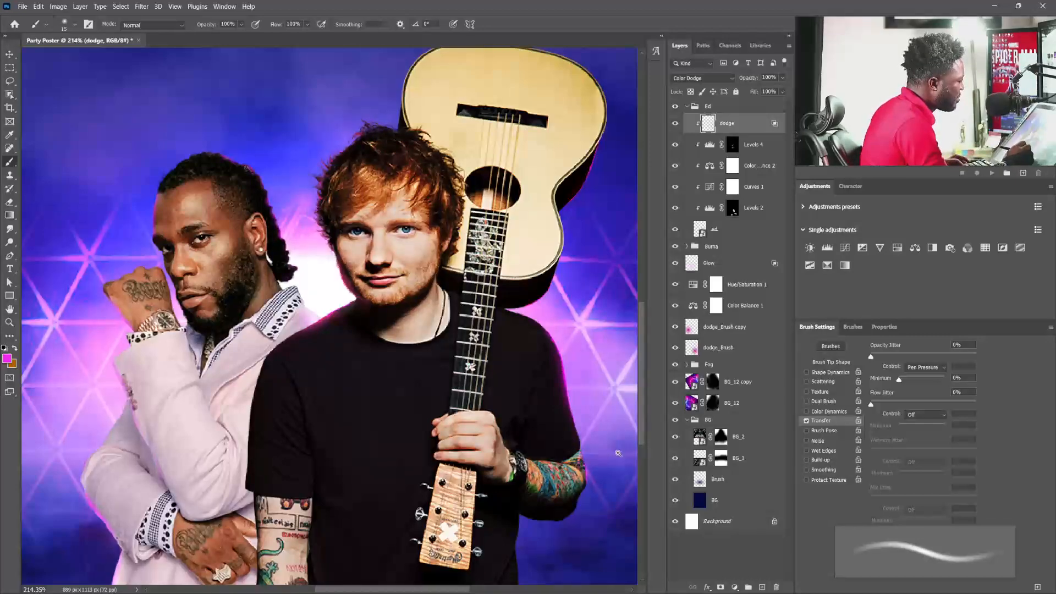
- Switch to a small Eraser to clean up the magenta glow near the guitarist's sleeve hem, and collapse the Ed group
{"action": "scroll", "coordinate": [605, 463], "scroll_direction": "down", "scroll_amount": 5}
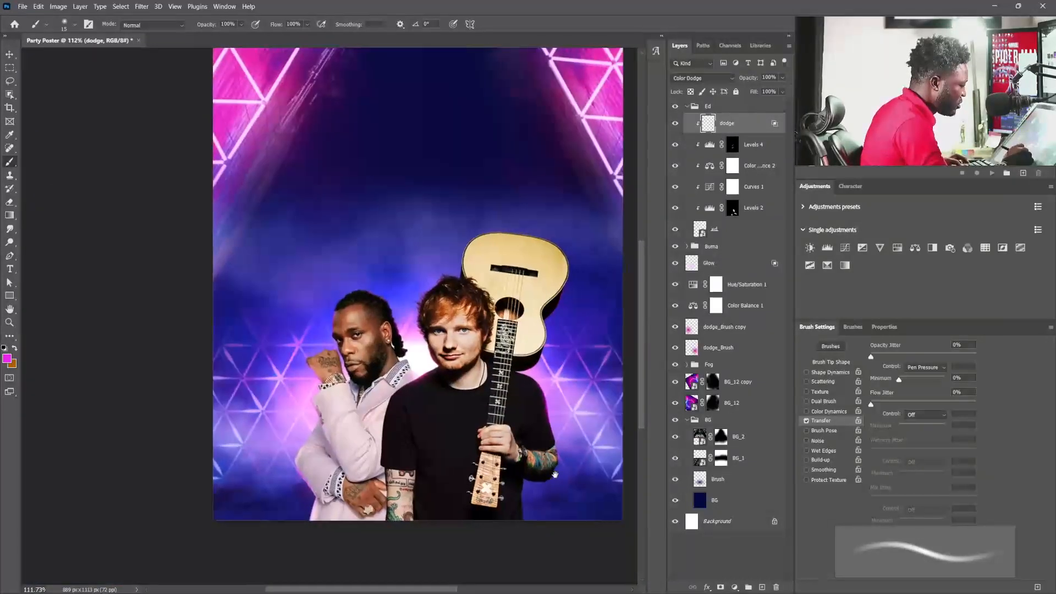
{"action": "scroll", "coordinate": [585, 463], "scroll_direction": "up", "scroll_amount": 5}
{"action": "key", "text": "e"}
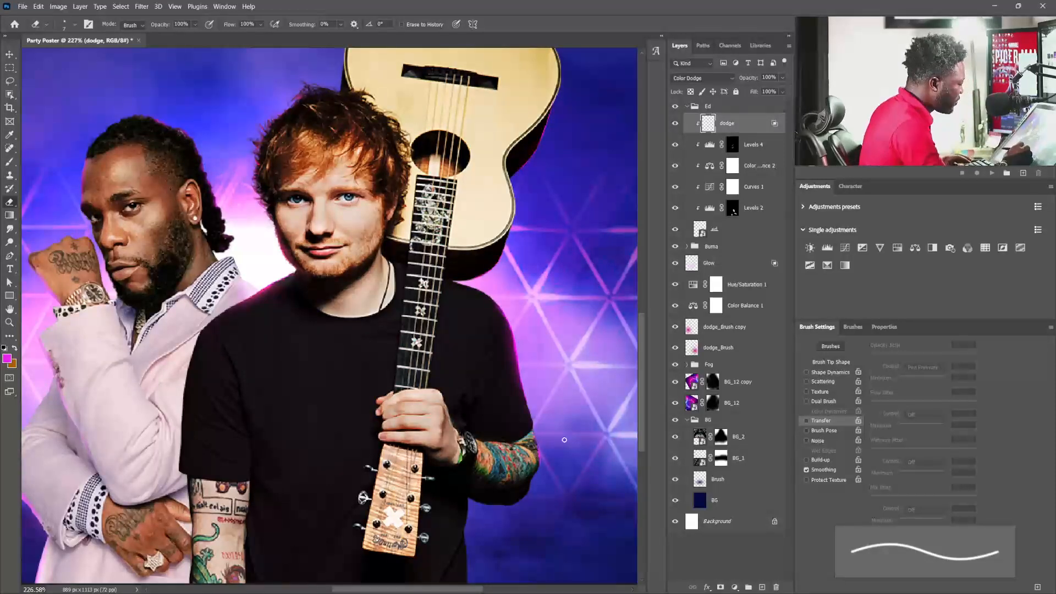
{"action": "scroll", "coordinate": [567, 440], "scroll_direction": "down", "scroll_amount": 4}
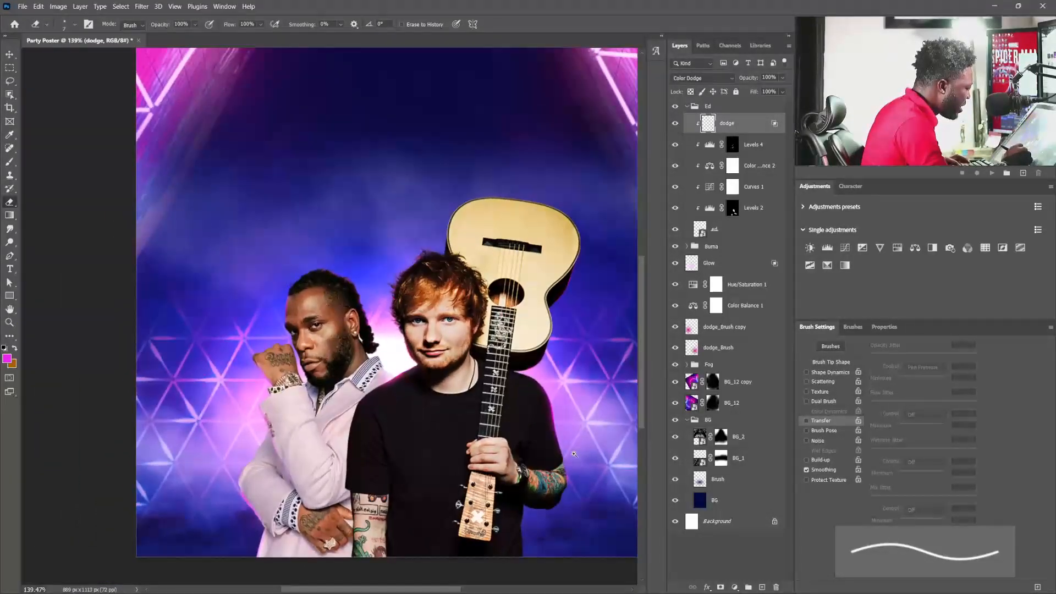
{"action": "scroll", "coordinate": [568, 459], "scroll_direction": "down", "scroll_amount": 2}
{"action": "scroll", "coordinate": [572, 434], "scroll_direction": "up", "scroll_amount": 3}
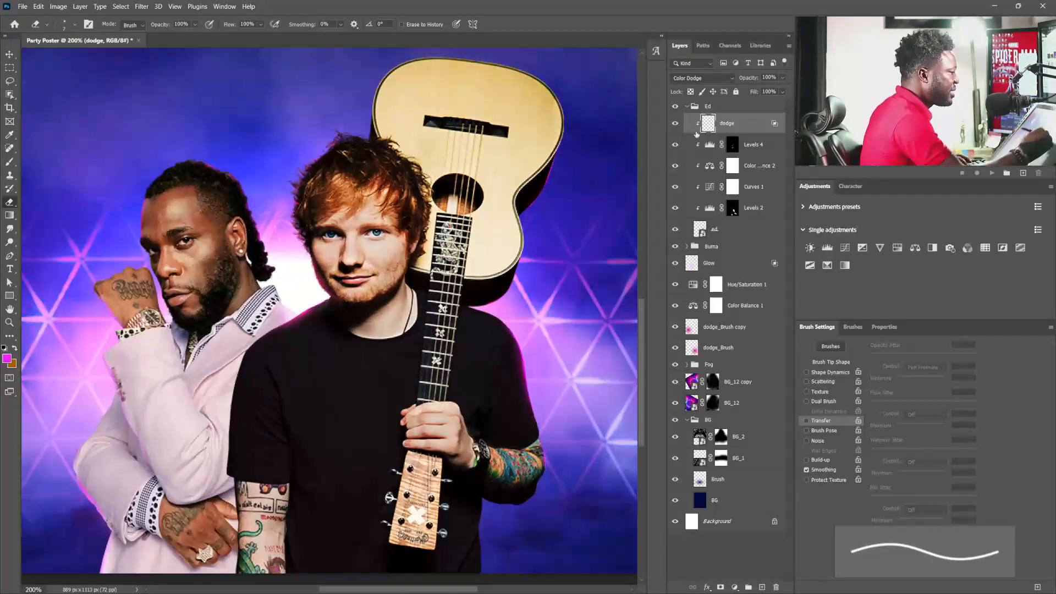
{"action": "left_click", "coordinate": [687, 106]}
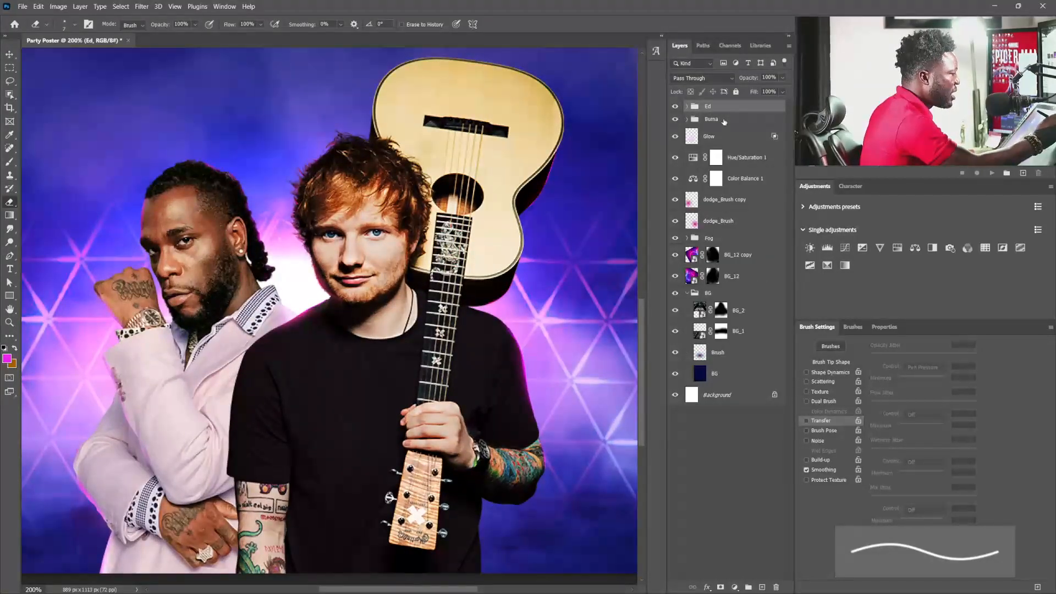
- Group the Ed and Burna layer groups together and name the new group Artist
{"action": "left_click", "coordinate": [724, 120], "text": "shift"}
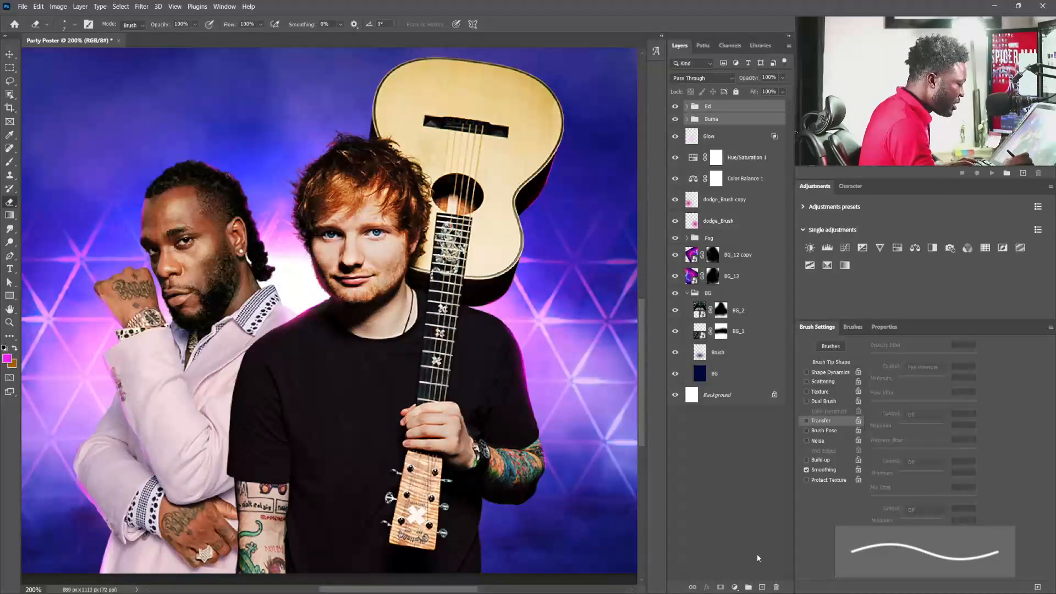
{"action": "left_click", "coordinate": [749, 588]}
{"action": "double_click", "coordinate": [710, 108]}
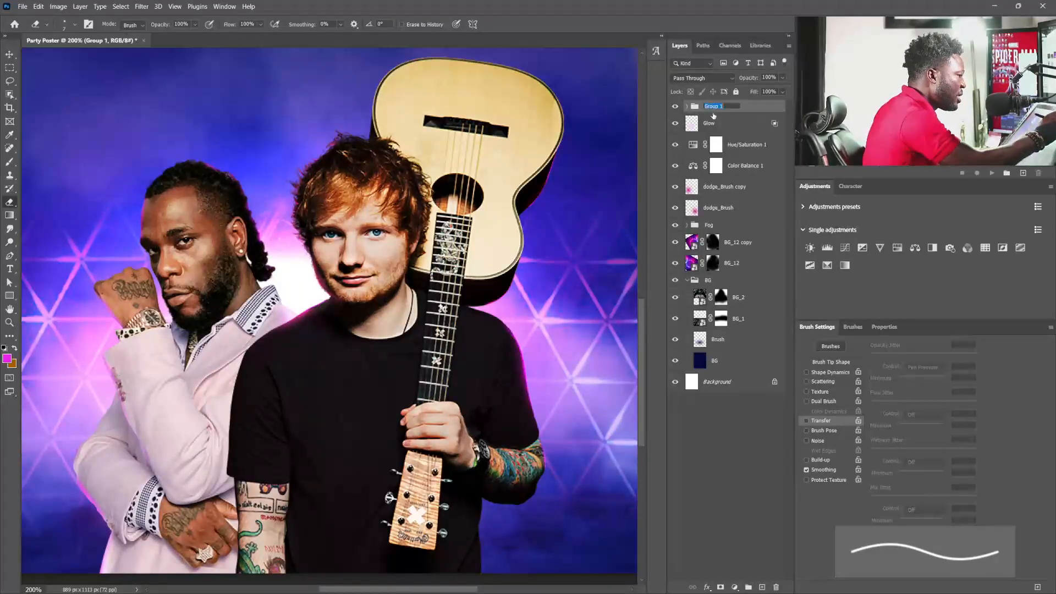
{"action": "type", "text": "Art"}
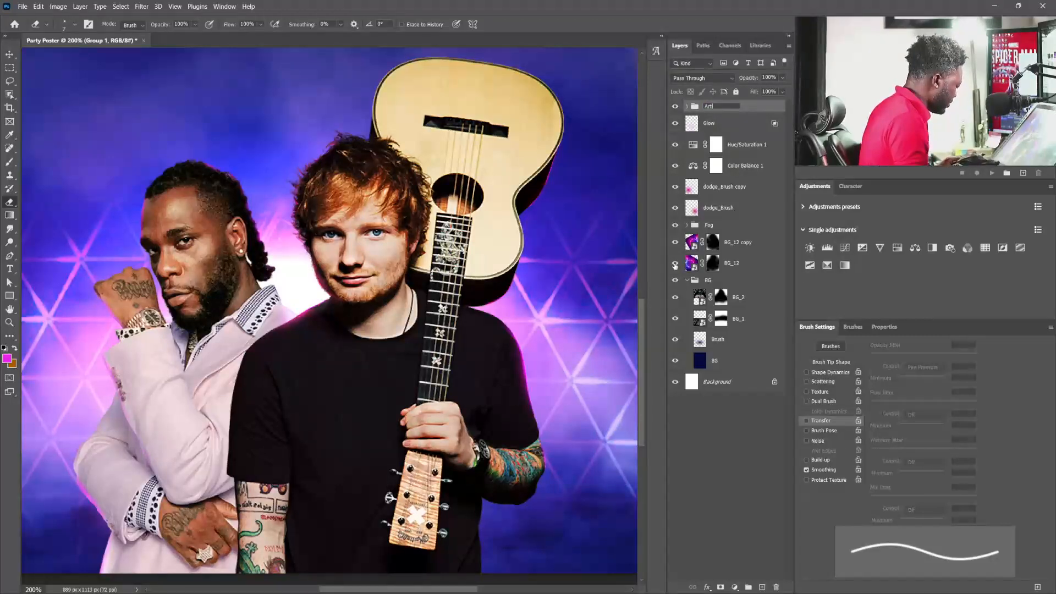
{"action": "key", "text": "Return"}
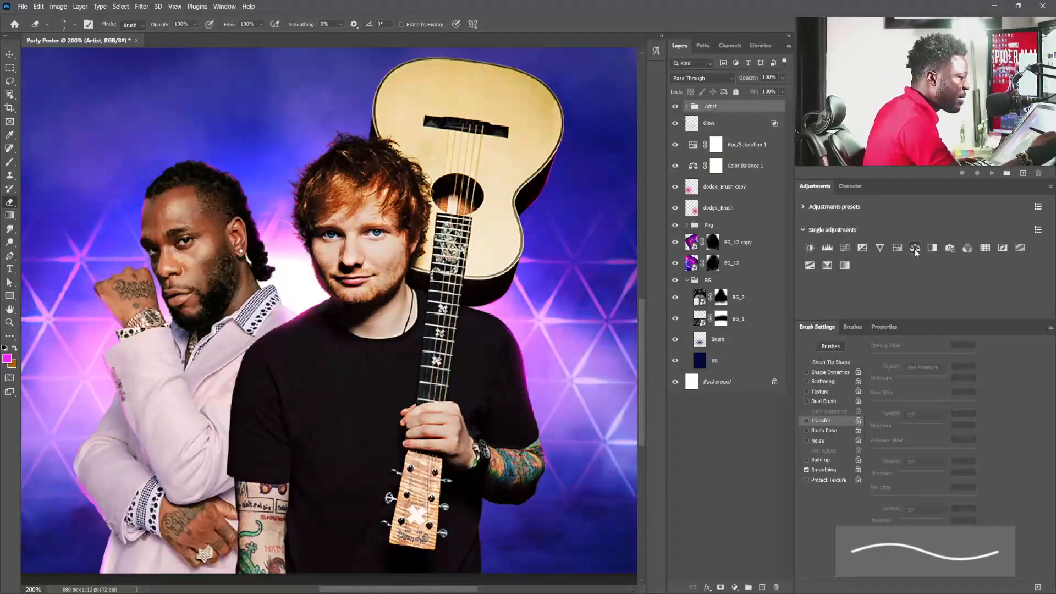
- Add a Color Balance adjustment clipped to the Artist group, with midtones at red +36 and yellow -12
{"action": "left_click", "coordinate": [916, 249]}
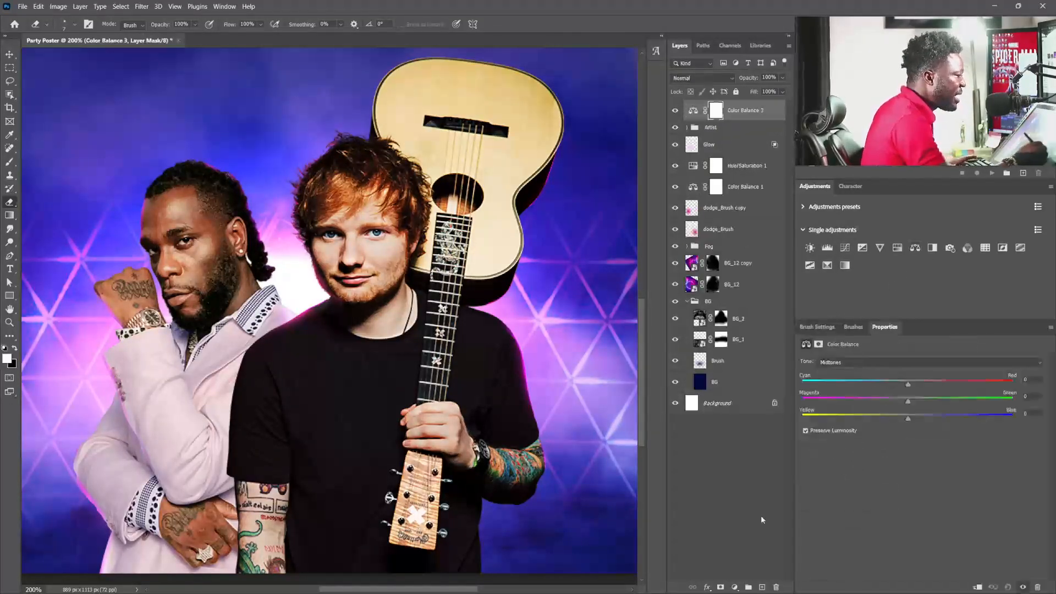
{"action": "left_click", "coordinate": [977, 587]}
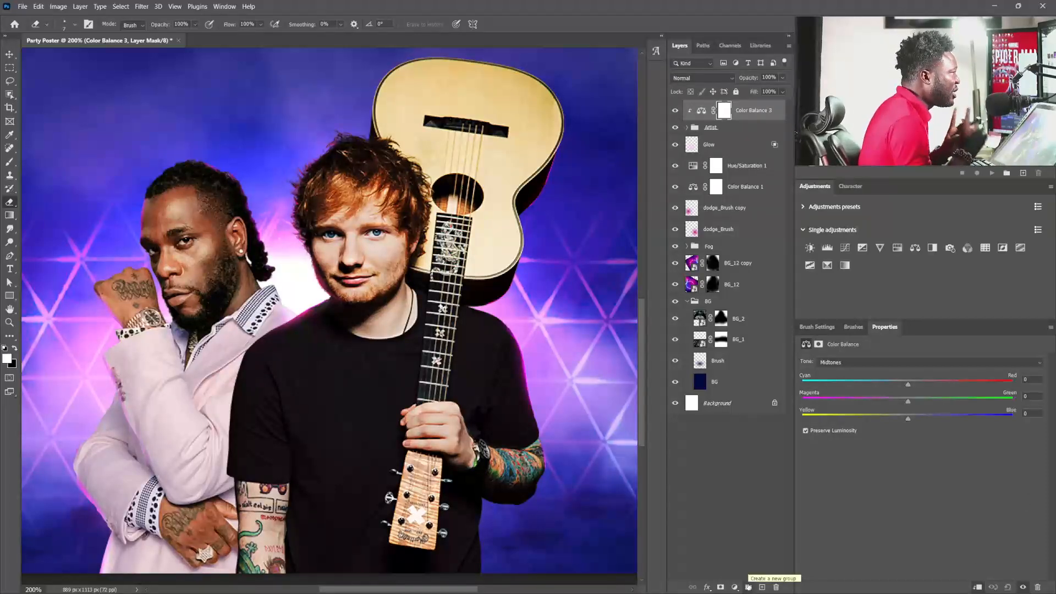
{"action": "mouse_move", "coordinate": [532, 359]}
{"action": "left_mouse_down"}
{"action": "mouse_move", "coordinate": [515, 364]}
{"action": "mouse_move", "coordinate": [568, 357]}
{"action": "mouse_move", "coordinate": [542, 367]}
{"action": "left_mouse_up"}
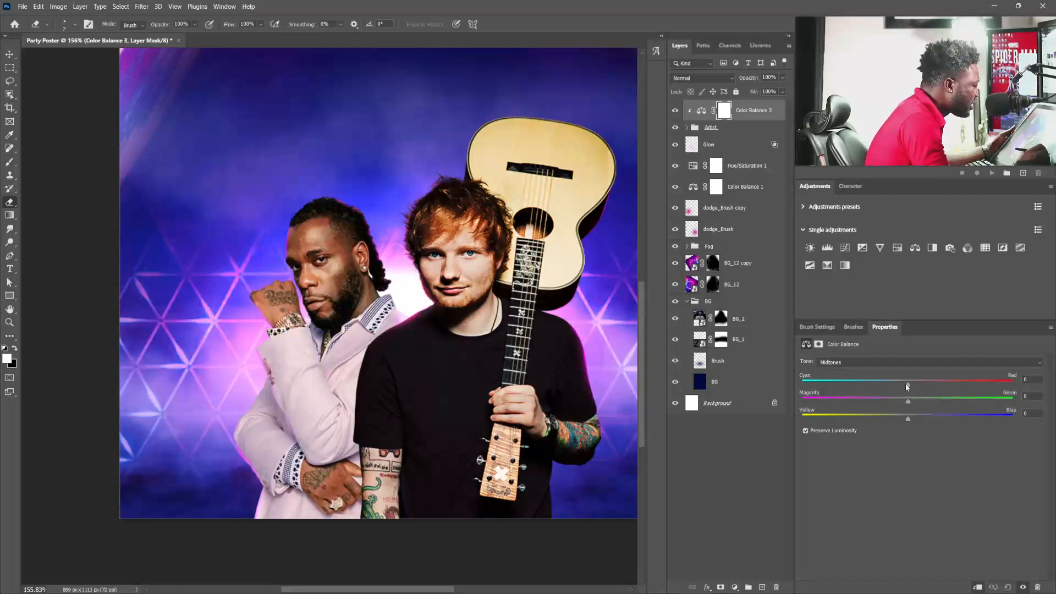
{"action": "left_click_drag", "start_coordinate": [928, 385], "coordinate": [944, 384]}
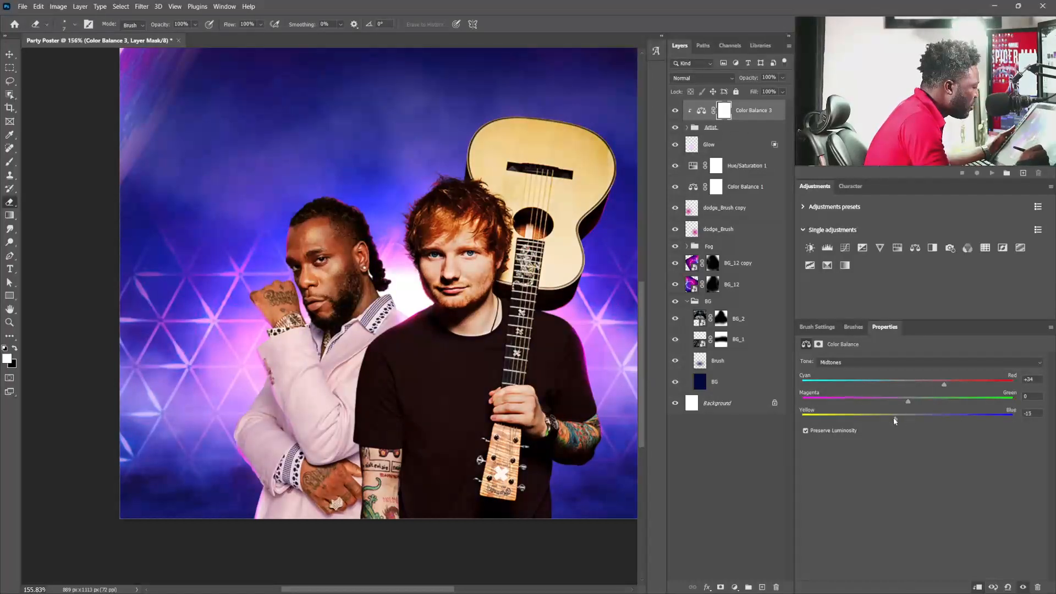
{"action": "left_click_drag", "start_coordinate": [896, 419], "coordinate": [894, 419]}
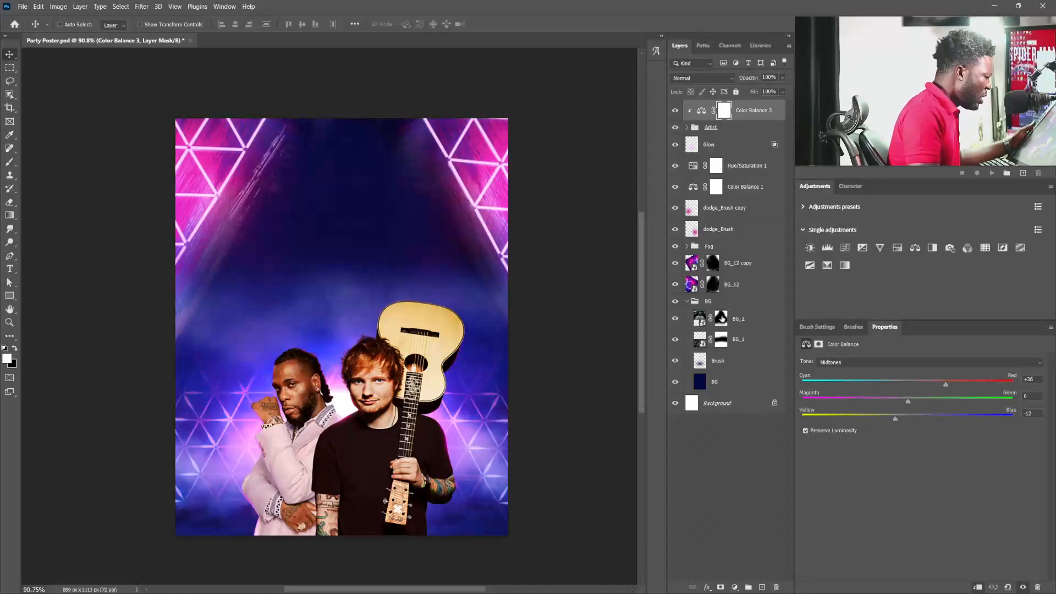
- Compare the poster with and without BG_1, and lower the Fog group's opacity to 60%
{"action": "left_click", "coordinate": [686, 337]}
{"action": "left_click", "coordinate": [676, 339]}
{"action": "left_click", "coordinate": [676, 339]}
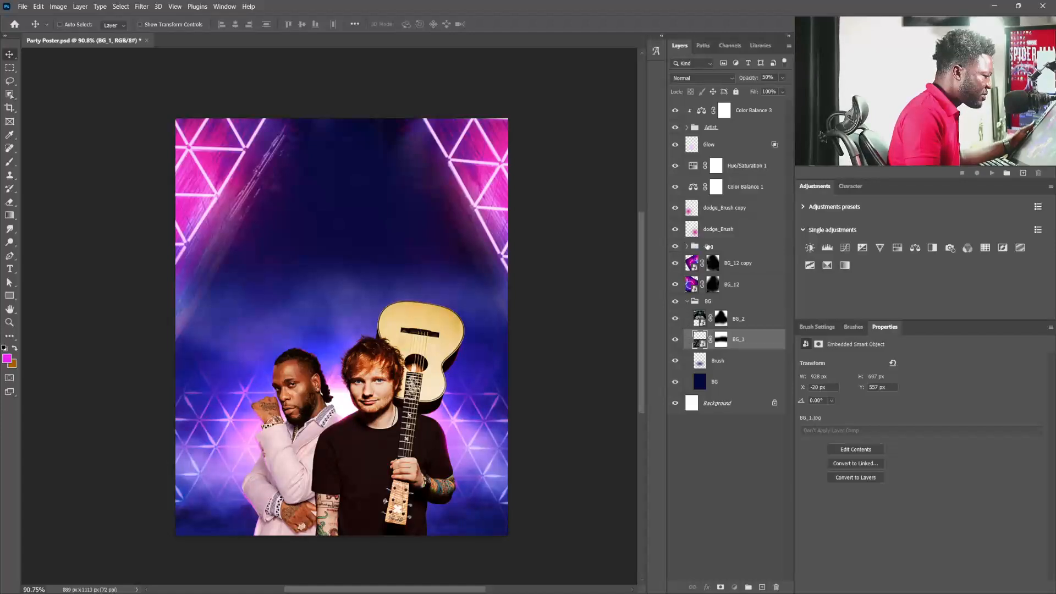
{"action": "left_click", "coordinate": [726, 246]}
{"action": "left_click", "coordinate": [782, 77]}
{"action": "left_click_drag", "start_coordinate": [787, 90], "coordinate": [766, 91]}
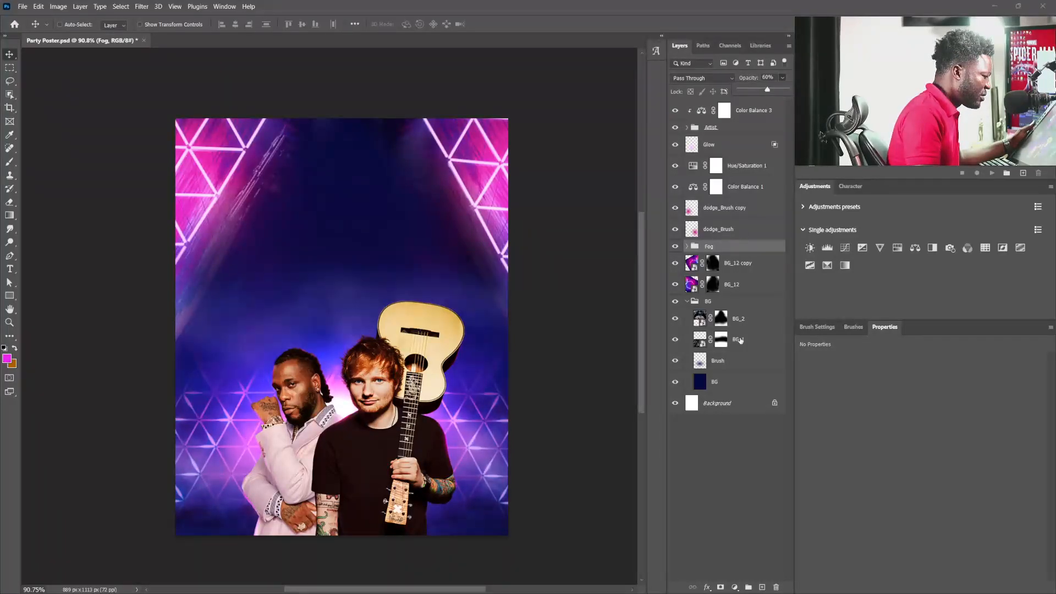
- Check the effect of the BG_1 layer by toggling its visibility and reduce its opacity to 26%
{"action": "left_click", "coordinate": [741, 341]}
{"action": "left_click", "coordinate": [675, 340]}
{"action": "left_click", "coordinate": [675, 340]}
{"action": "left_click", "coordinate": [783, 77]}
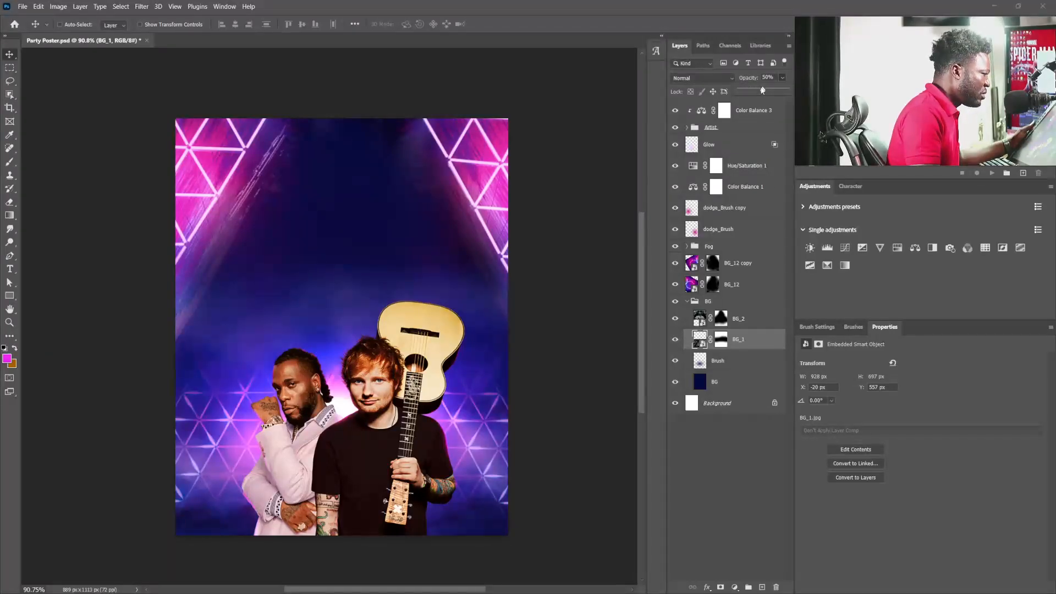
{"action": "left_click_drag", "start_coordinate": [764, 90], "coordinate": [752, 90]}
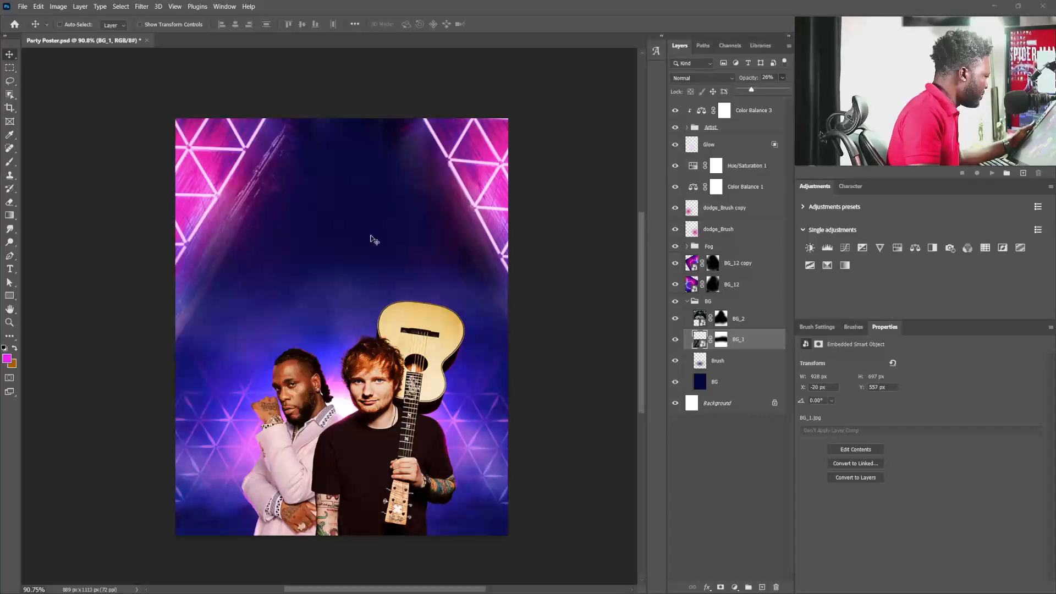
- Compare the BG_2, BG_12 copy and BG_12 layers by toggling their visibility, and reduce BG_2's opacity to 40%
{"action": "left_click", "coordinate": [732, 284]}
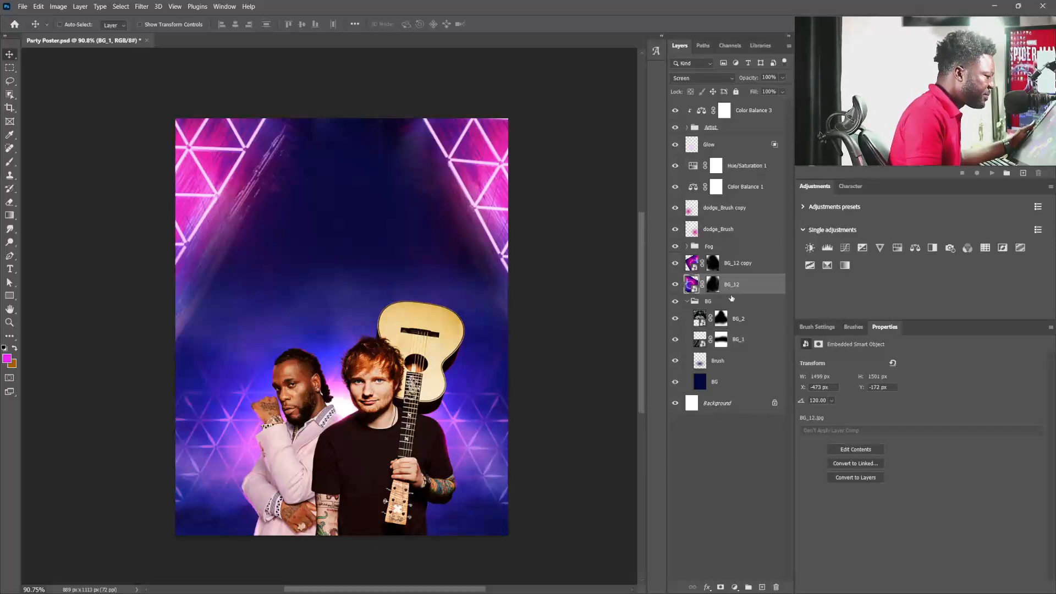
{"action": "left_click", "coordinate": [738, 319]}
{"action": "left_click", "coordinate": [676, 319]}
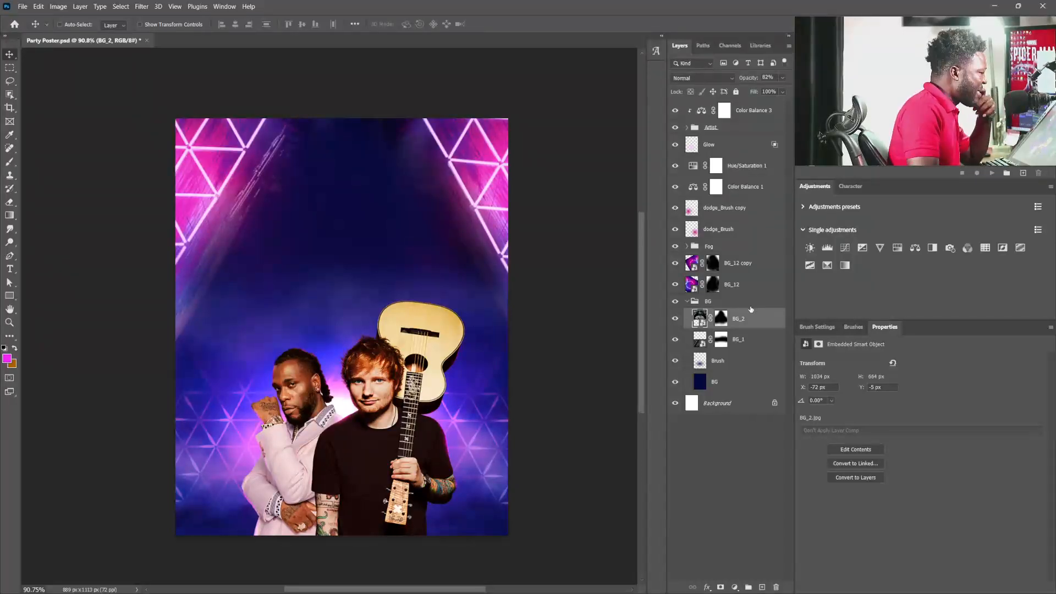
{"action": "left_click", "coordinate": [676, 319]}
{"action": "left_click", "coordinate": [675, 319]}
{"action": "left_click", "coordinate": [675, 264]}
{"action": "left_click", "coordinate": [674, 264]}
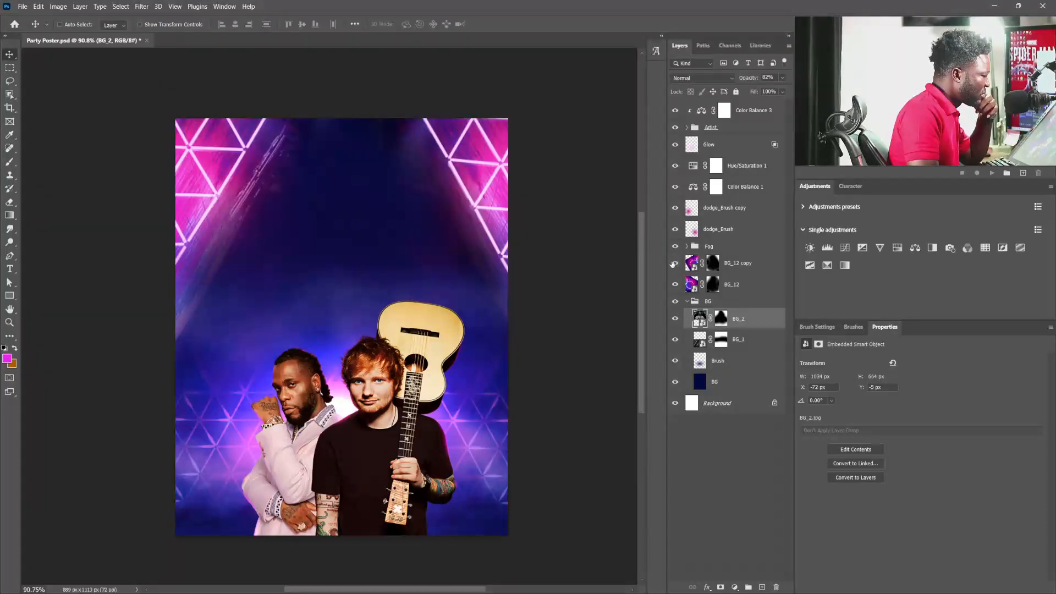
{"action": "left_click", "coordinate": [676, 285]}
{"action": "left_click", "coordinate": [676, 285]}
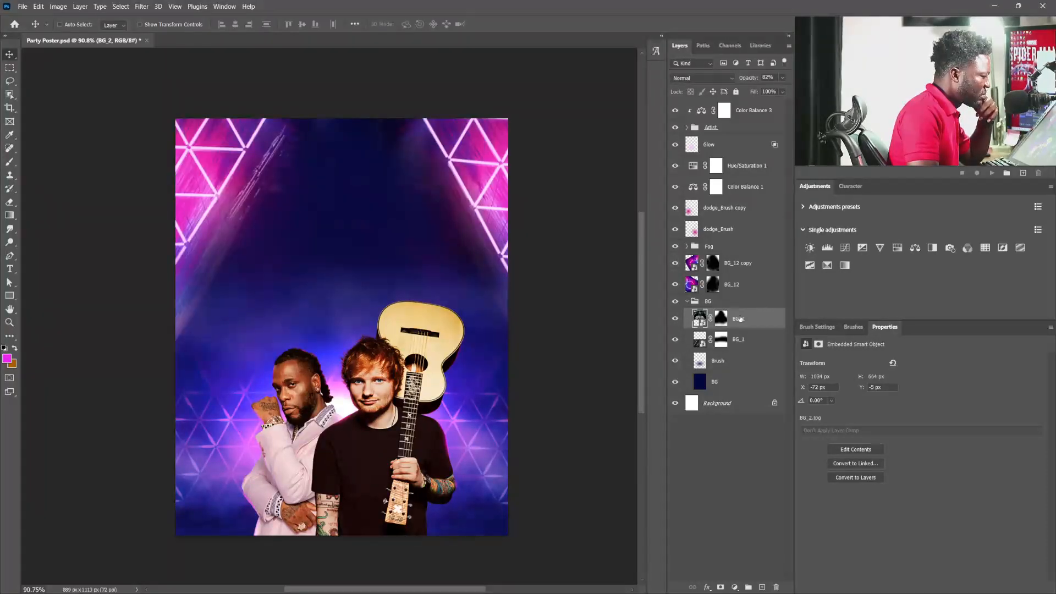
{"action": "left_click", "coordinate": [782, 78]}
{"action": "left_click_drag", "start_coordinate": [779, 91], "coordinate": [759, 91]}
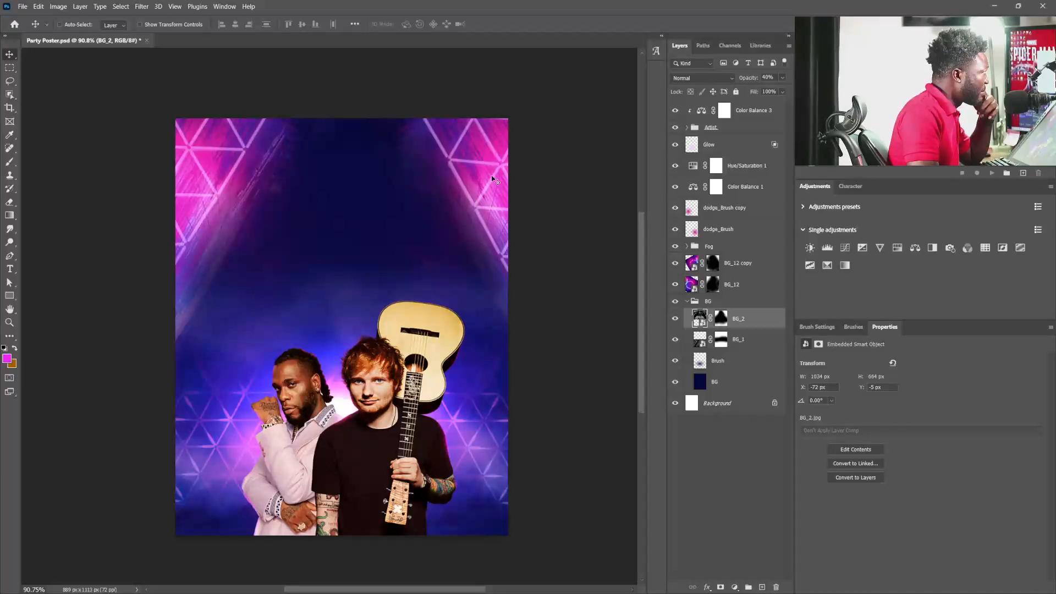
- Reposition the BG_12 copy layer to about X -116, Y -152 px and BG_12 to about X -462, Y -175 px
{"action": "left_click", "coordinate": [703, 271]}
{"action": "left_click", "coordinate": [676, 264]}
{"action": "left_click", "coordinate": [676, 265]}
{"action": "left_click_drag", "start_coordinate": [519, 181], "coordinate": [504, 202]}
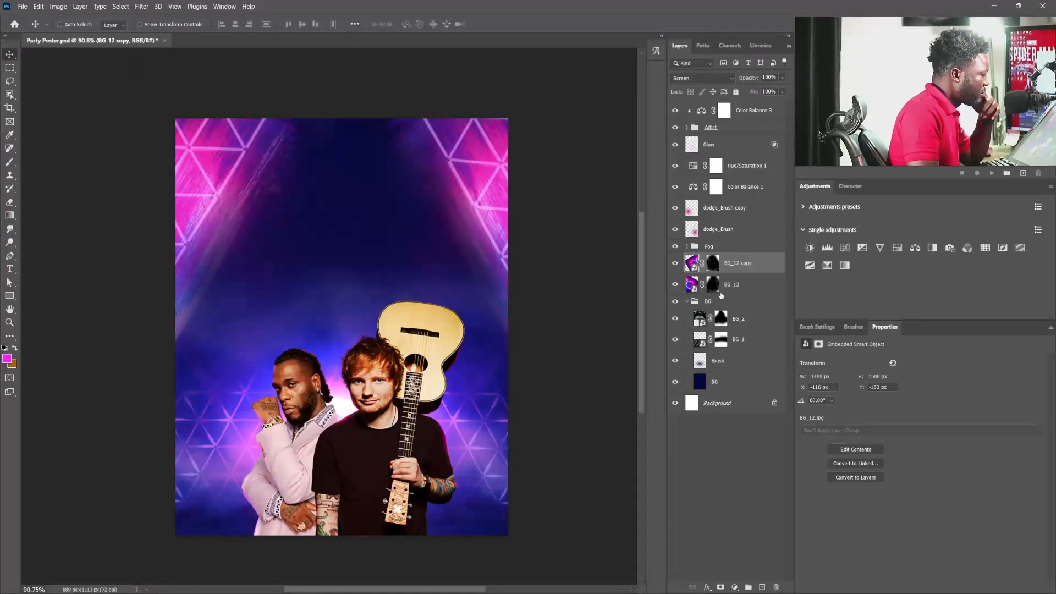
{"action": "key", "text": "alt+["}
{"action": "left_click_drag", "start_coordinate": [365, 232], "coordinate": [372, 234]}
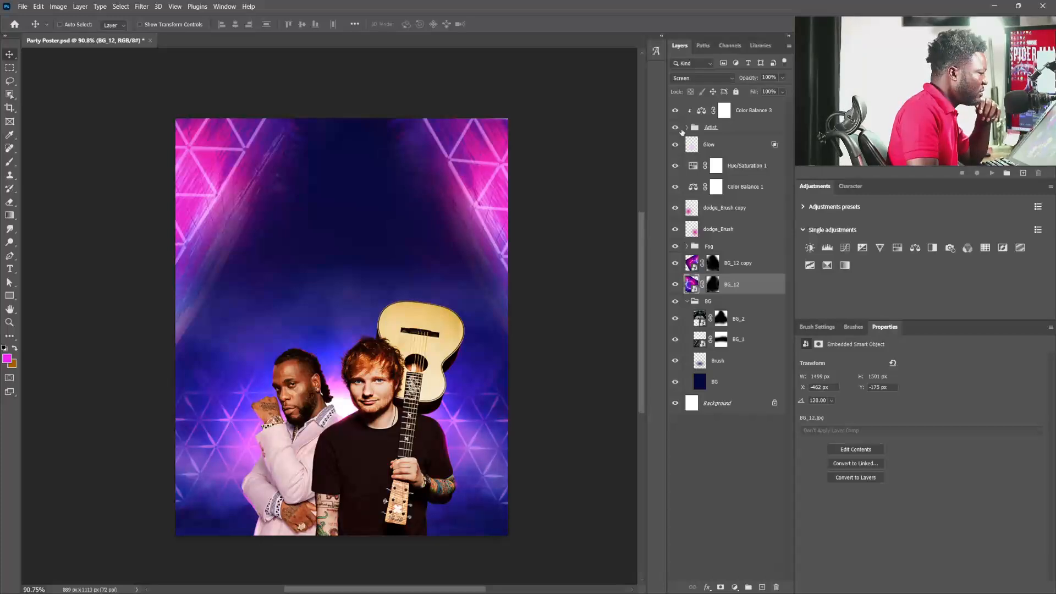
- Shift the Color Balance 1 shadows to red +8, magenta -36 and yellow -19, and set the Hue/Saturation 1 saturation to -33
{"action": "left_click", "coordinate": [753, 110]}
{"action": "left_click", "coordinate": [693, 188]}
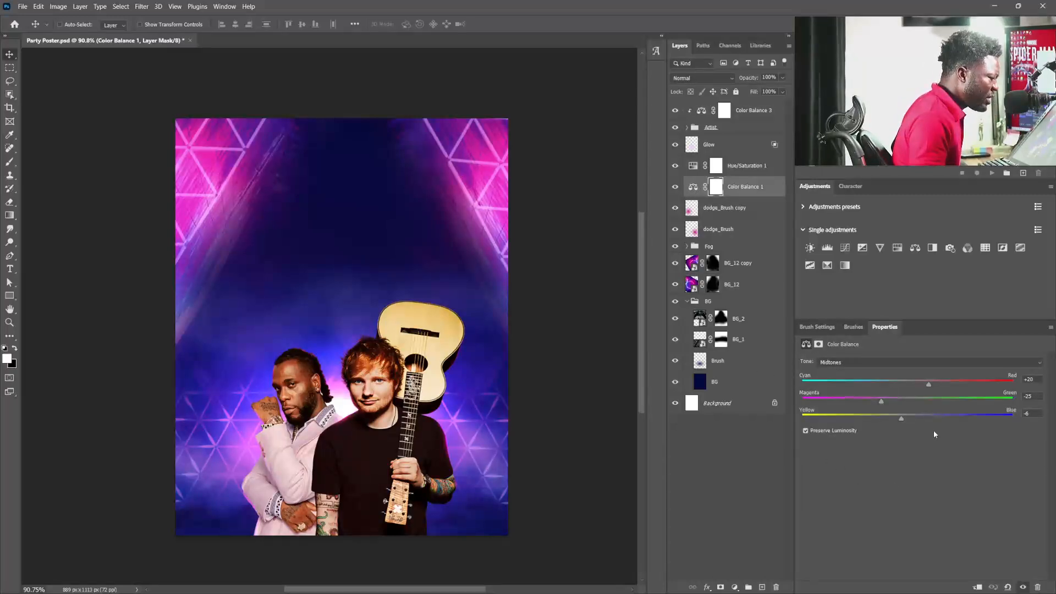
{"action": "left_click", "coordinate": [856, 362]}
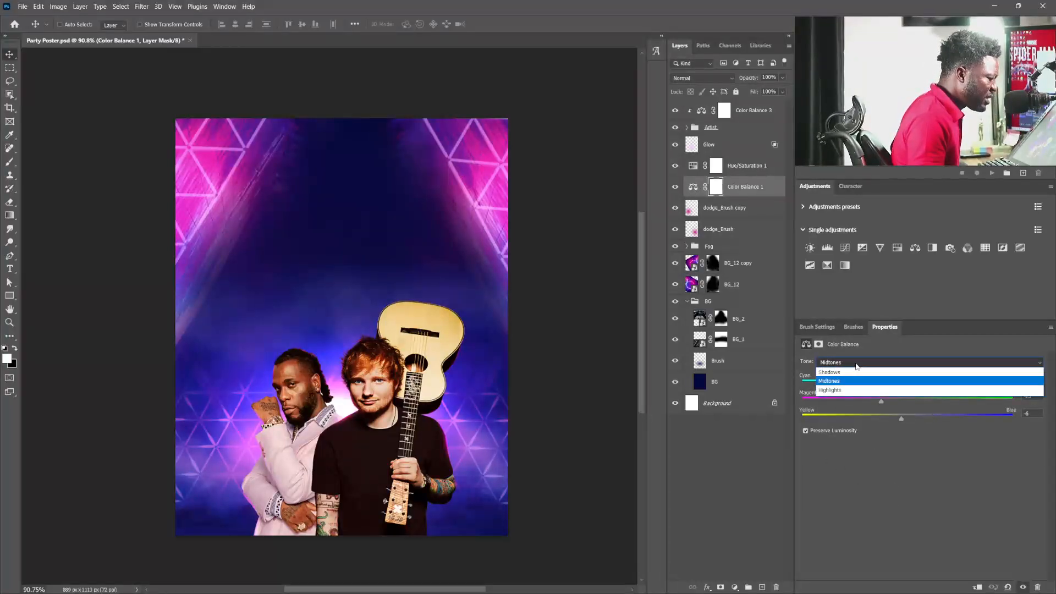
{"action": "left_click", "coordinate": [859, 369]}
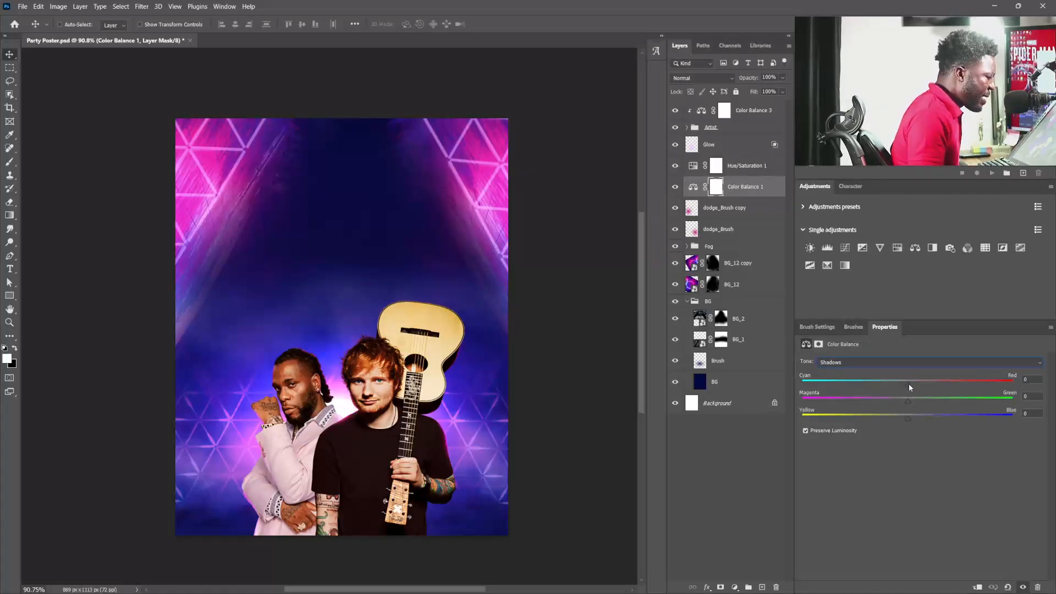
{"action": "left_click_drag", "start_coordinate": [831, 395], "coordinate": [870, 391]}
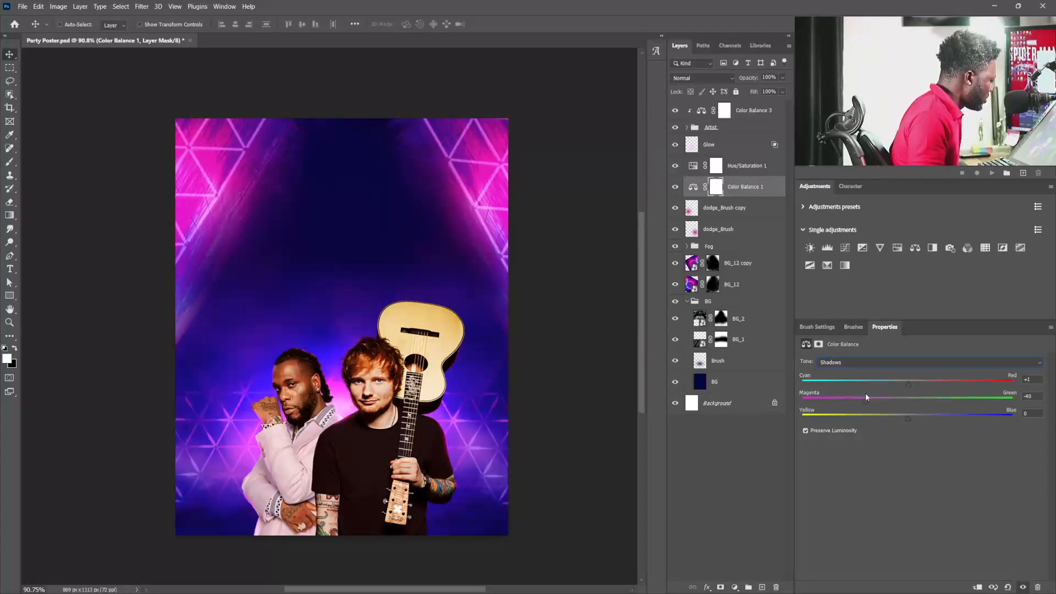
{"action": "left_click_drag", "start_coordinate": [909, 416], "coordinate": [910, 382]}
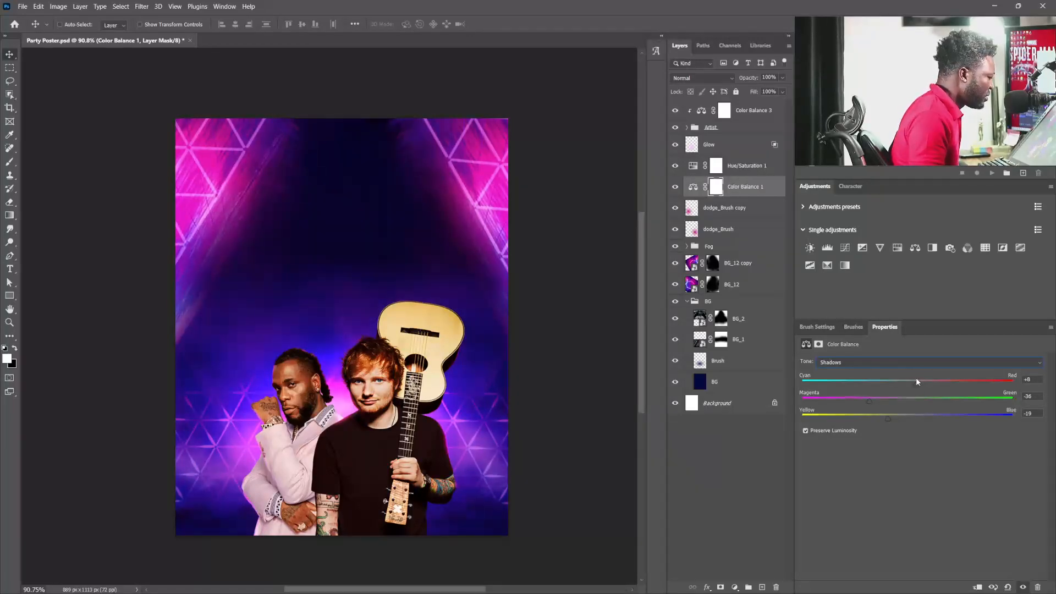
{"action": "left_click", "coordinate": [743, 165]}
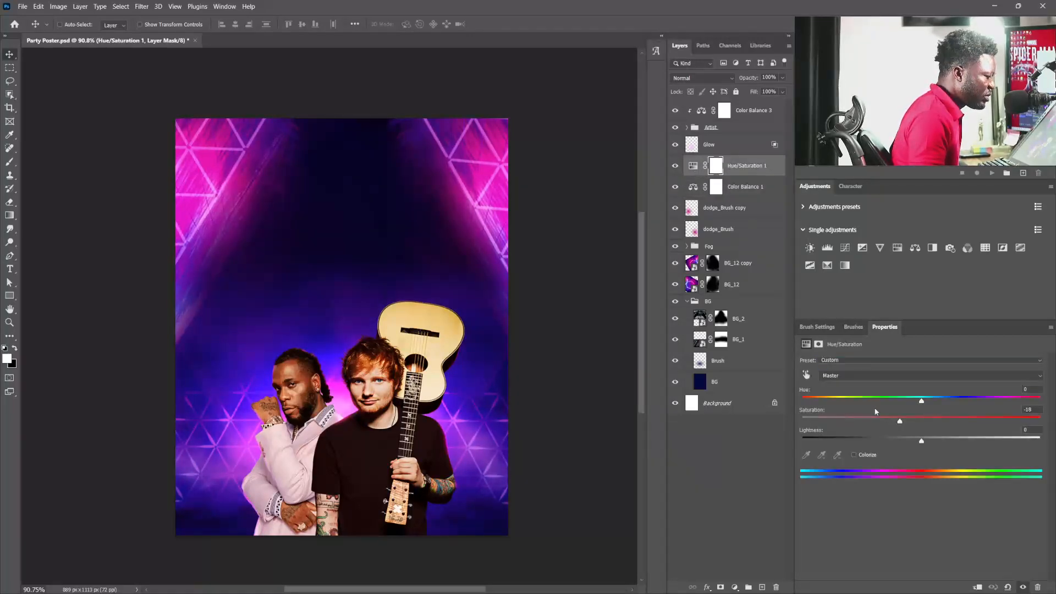
{"action": "left_click_drag", "start_coordinate": [898, 423], "coordinate": [883, 421]}
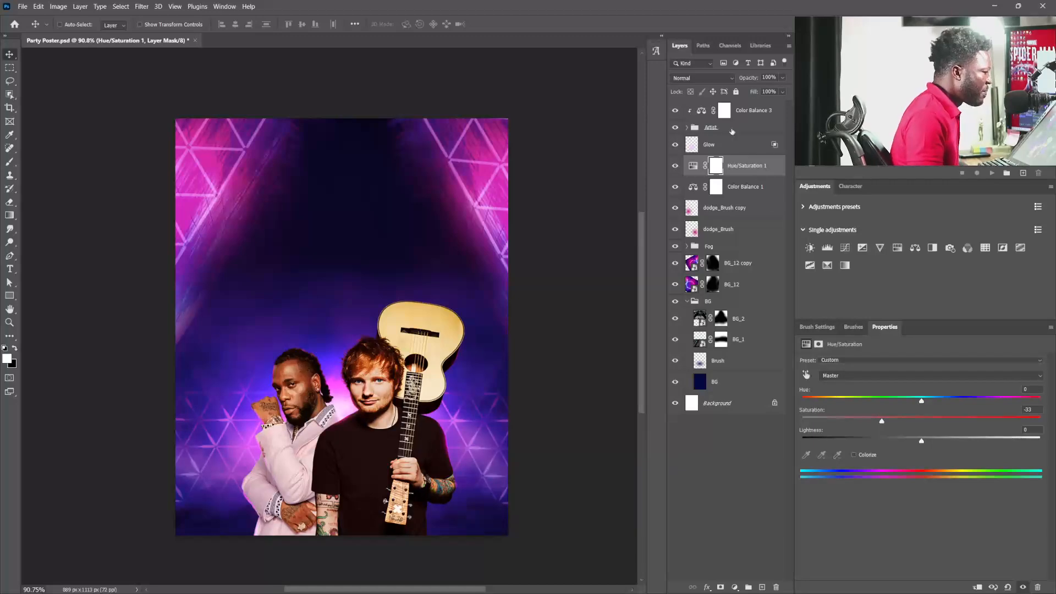
- Stamp all visible layers into a new layer above Color Balance 3 and convert it to a smart object
{"action": "left_click", "coordinate": [753, 109]}
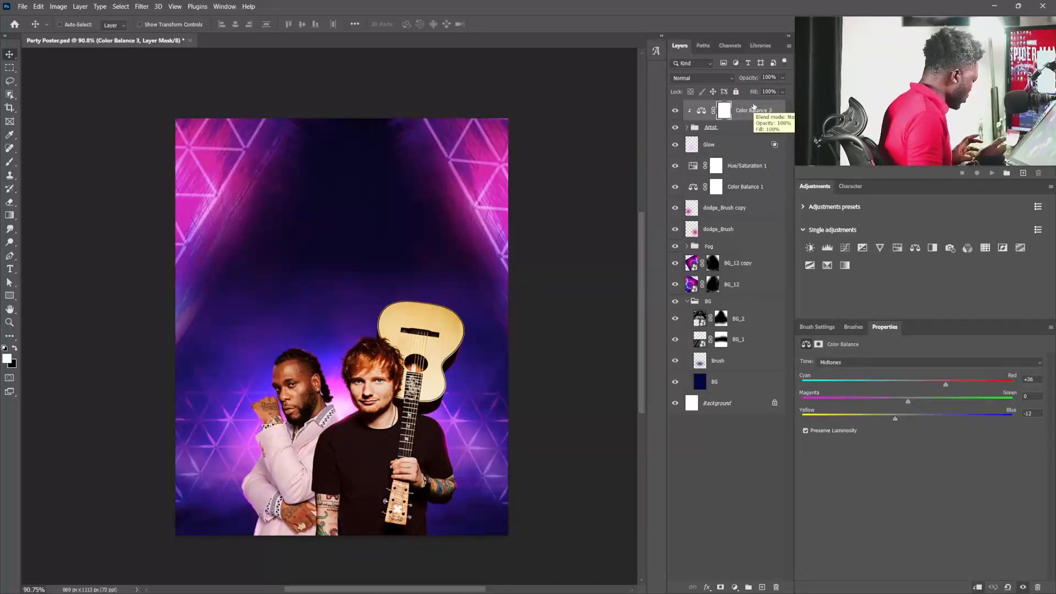
{"action": "key", "text": "ctrl+alt+shift+e"}
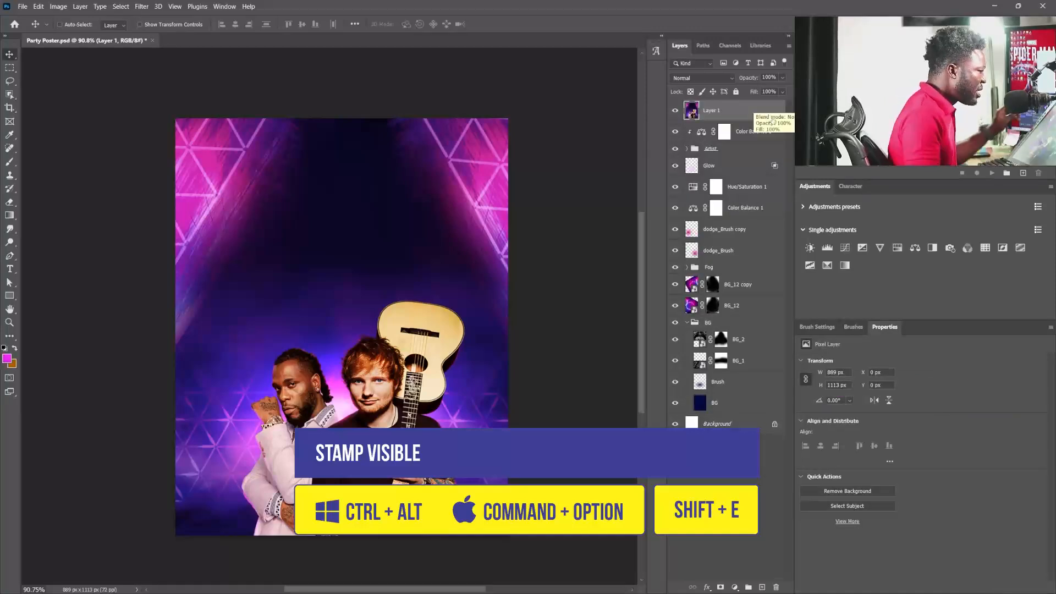
{"action": "right_click", "coordinate": [757, 107]}
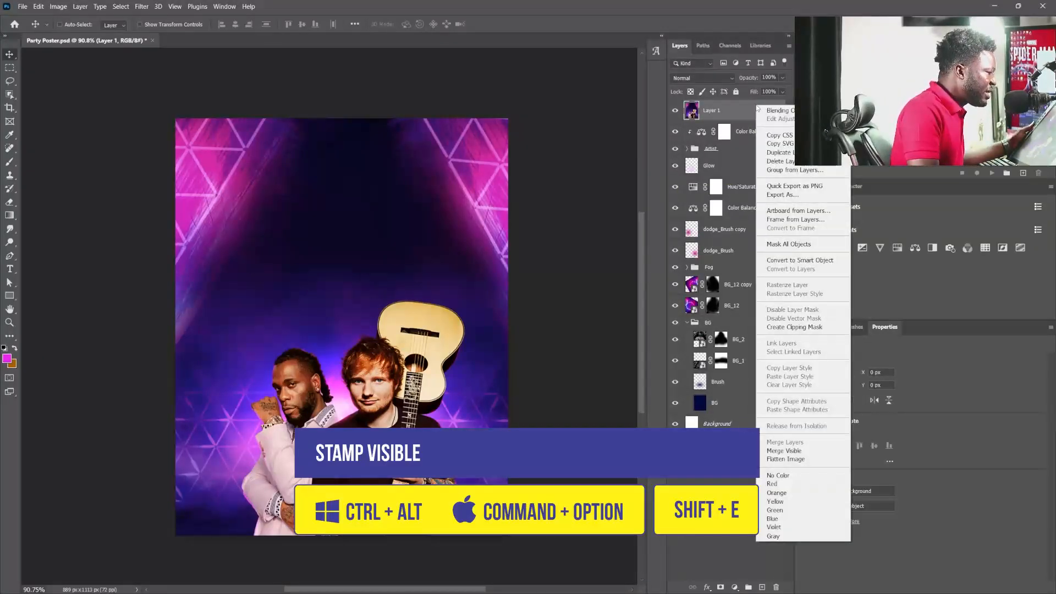
{"action": "left_click", "coordinate": [793, 261]}
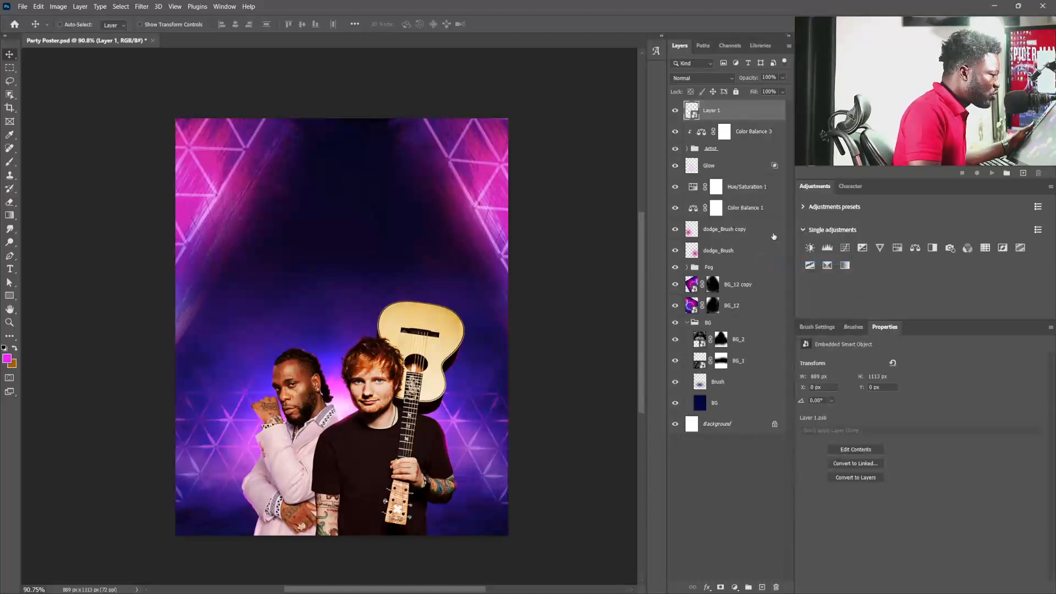
- Rename the stamped smart object "ccamera Raw" and open the Camera Raw Filter on it
{"action": "double_click", "coordinate": [712, 110]}
{"action": "type", "text": "co"}
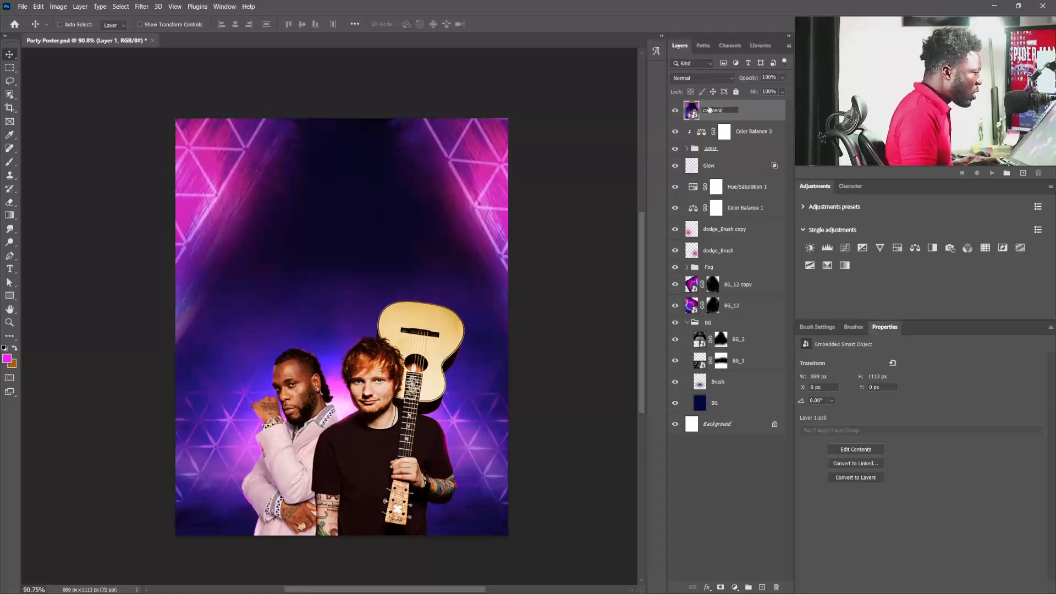
{"action": "type", "text": "amera Raw"}
{"action": "key", "text": "Return"}
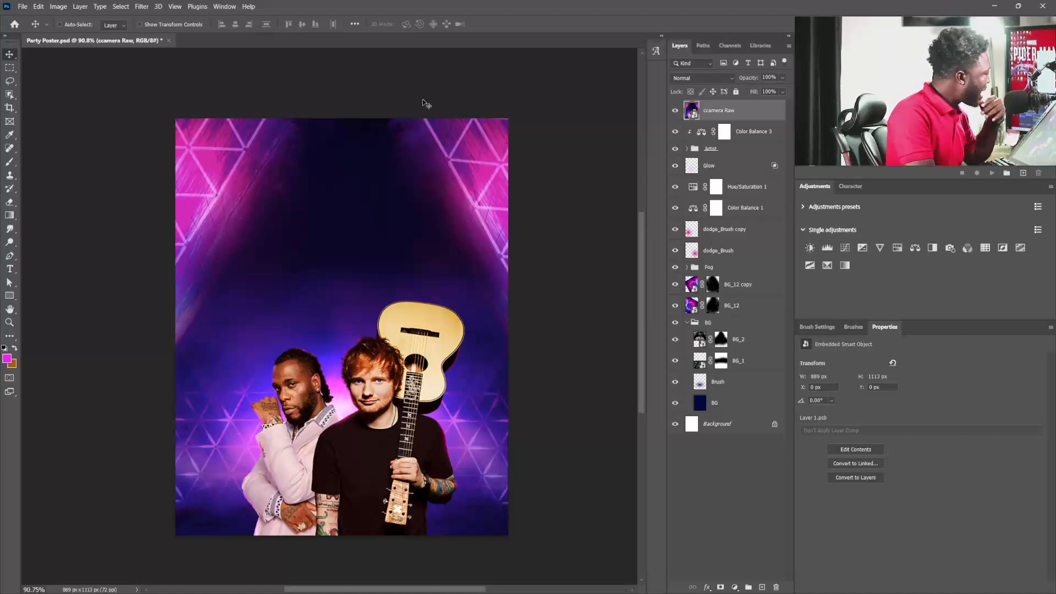
{"action": "left_click", "coordinate": [141, 6]}
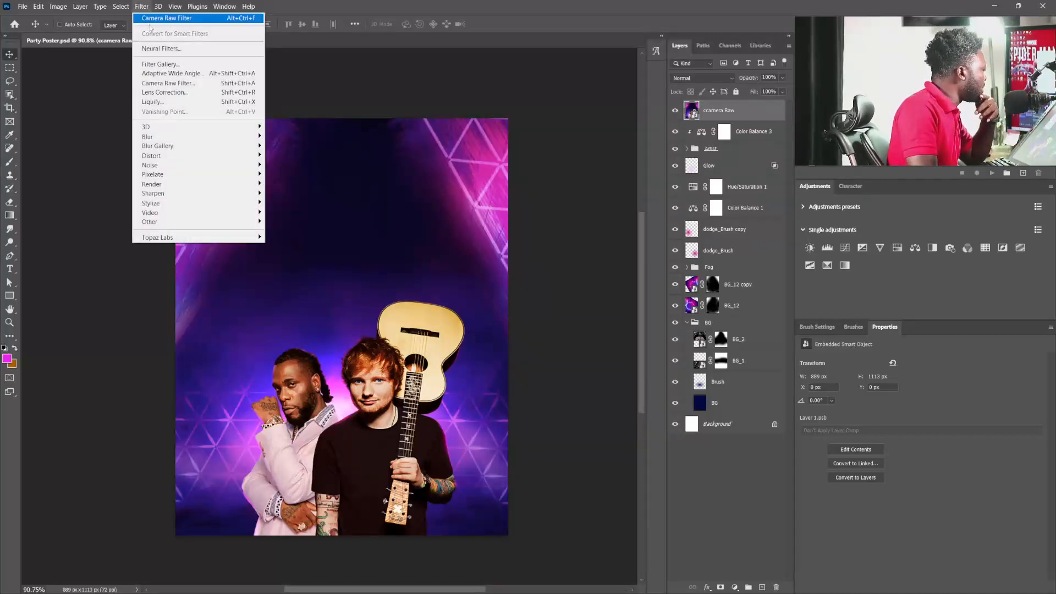
{"action": "left_click", "coordinate": [177, 86]}
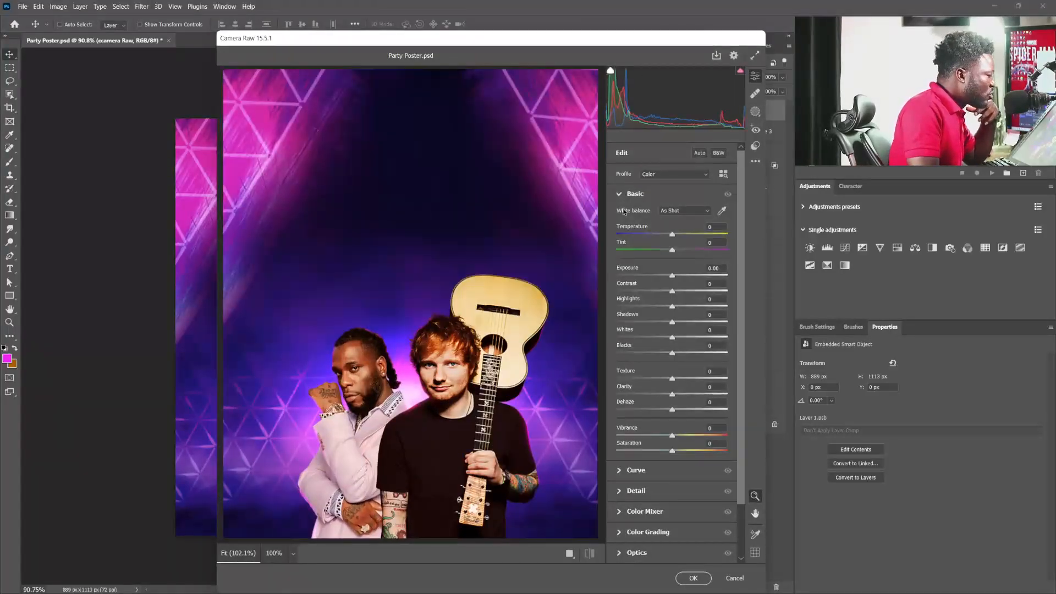
{"action": "left_click", "coordinate": [642, 237]}
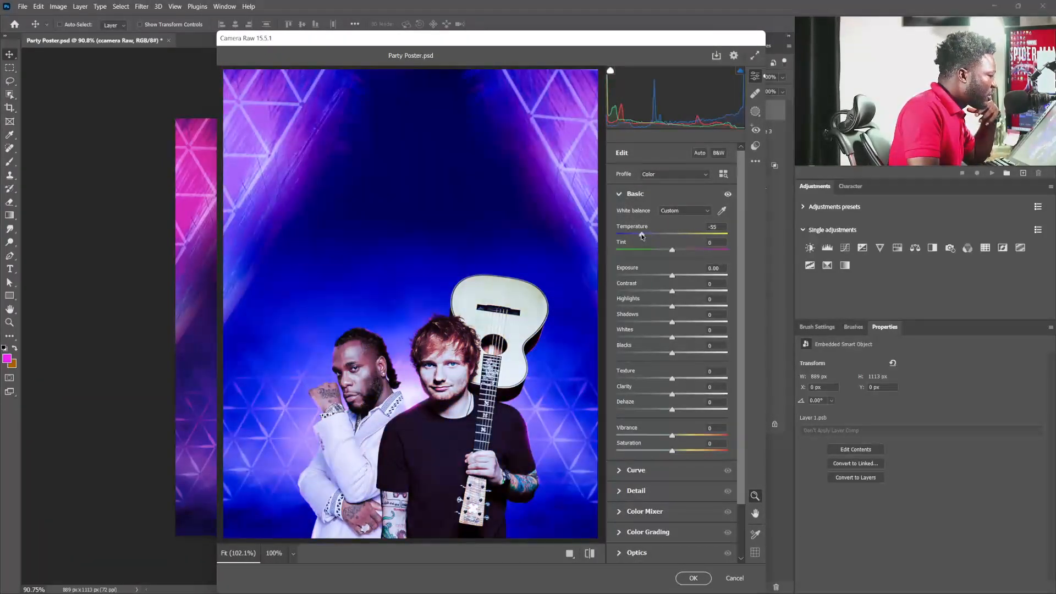
{"action": "key", "text": "alt"}
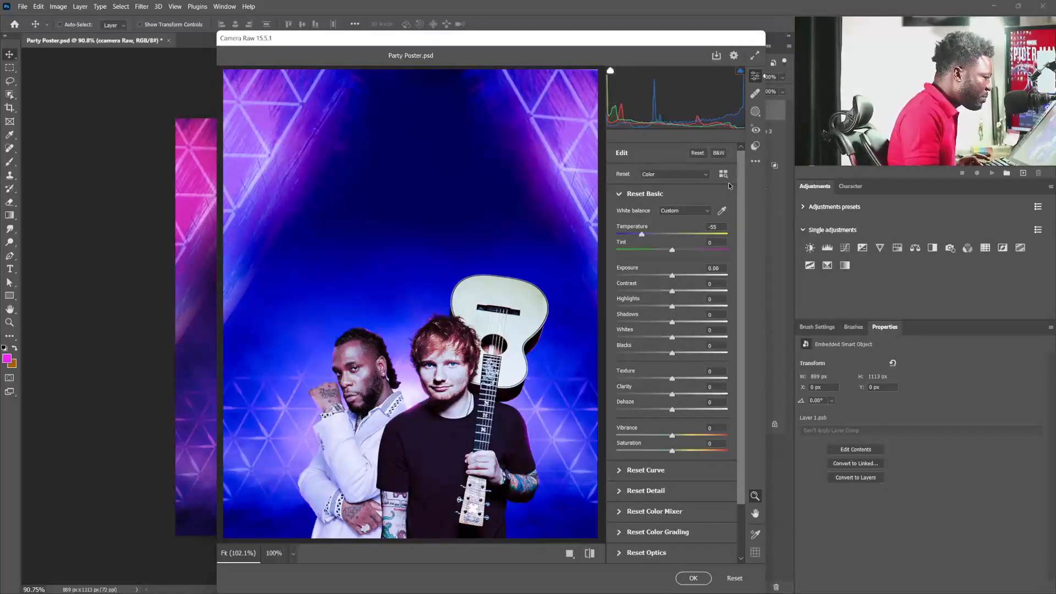
{"action": "double_click", "coordinate": [643, 235]}
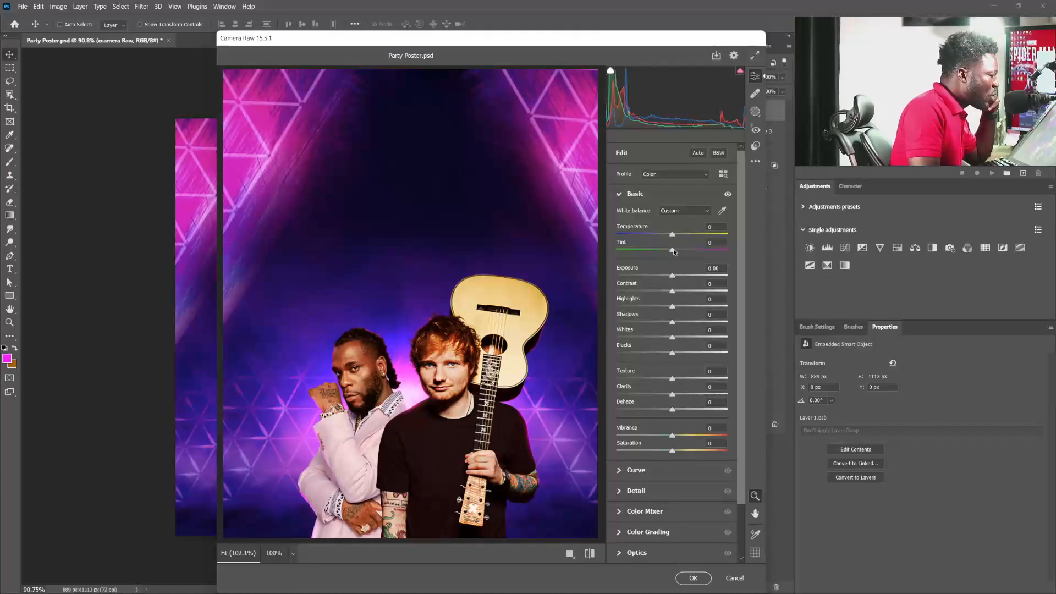
- Set the Basic tint to +12, contrast to +9 and whites to +23
{"action": "left_click_drag", "start_coordinate": [674, 249], "coordinate": [681, 250]}
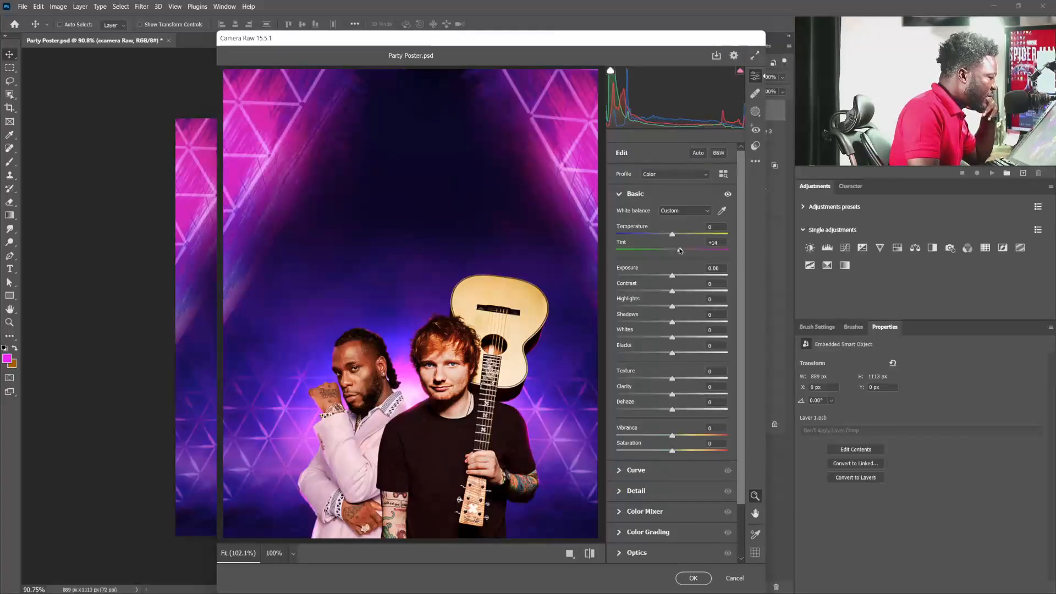
{"action": "left_click_drag", "start_coordinate": [671, 294], "coordinate": [680, 292]}
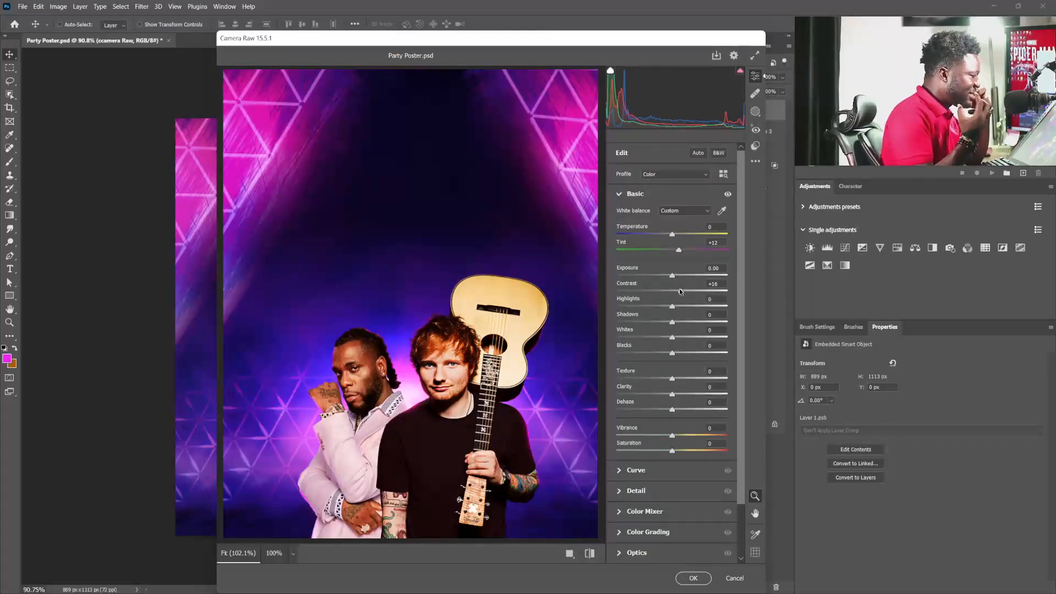
{"action": "left_click_drag", "start_coordinate": [679, 289], "coordinate": [679, 292]}
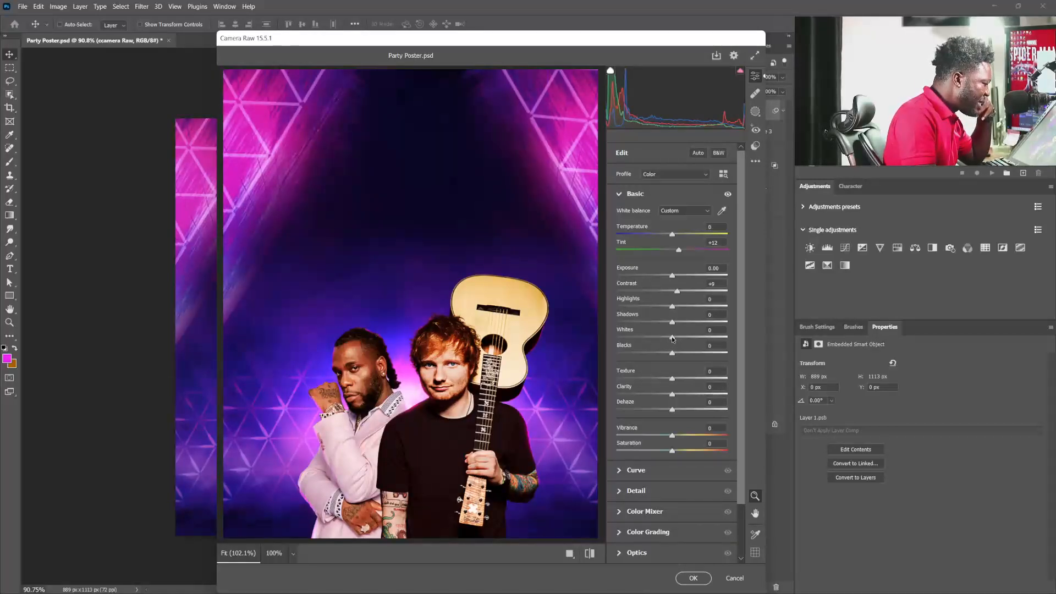
{"action": "left_click_drag", "start_coordinate": [673, 339], "coordinate": [685, 337]}
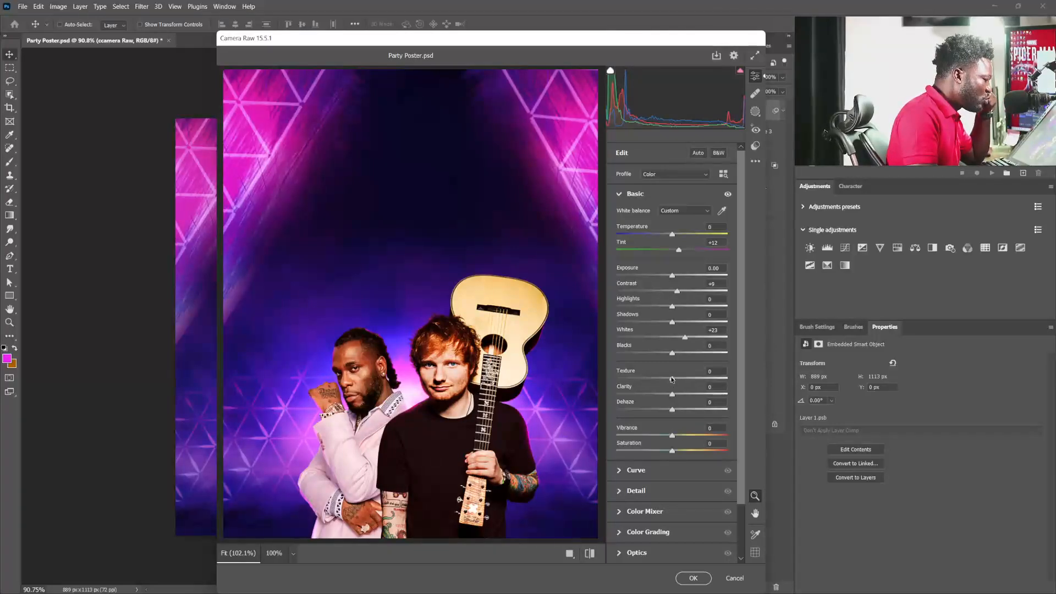
- Lower the texture to -45 and raise the vibrance to +32 in the Basic adjustments
{"action": "left_click_drag", "start_coordinate": [646, 379], "coordinate": [645, 379]}
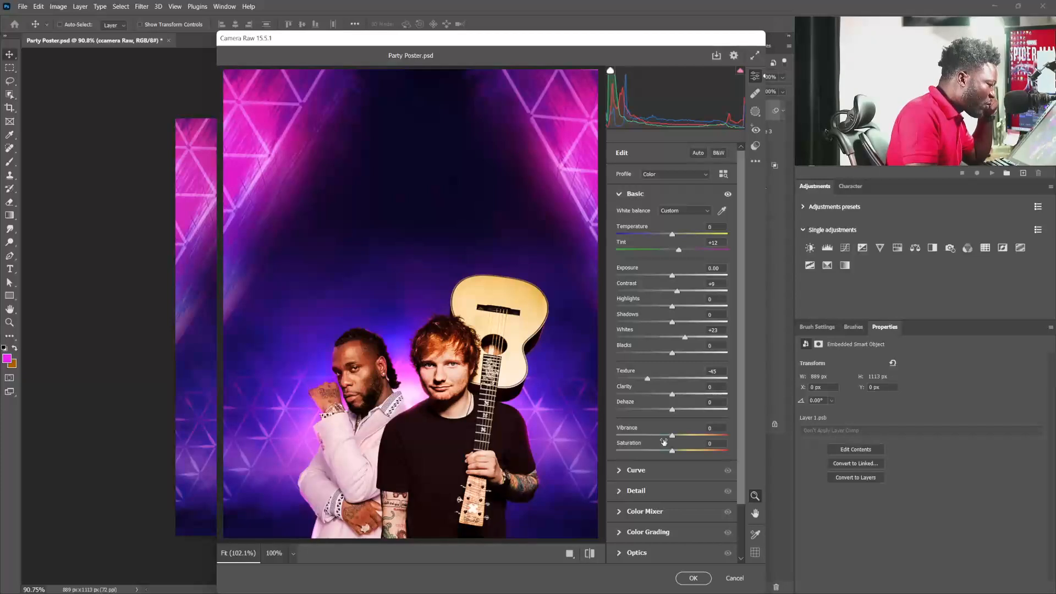
{"action": "left_click_drag", "start_coordinate": [672, 436], "coordinate": [692, 436]}
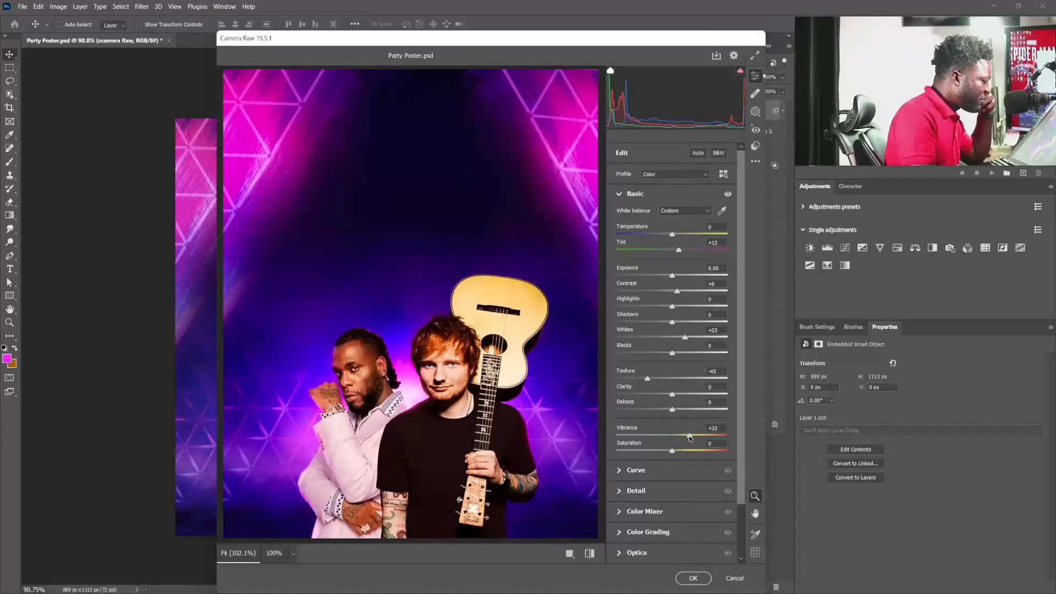
{"action": "left_click", "coordinate": [620, 194]}
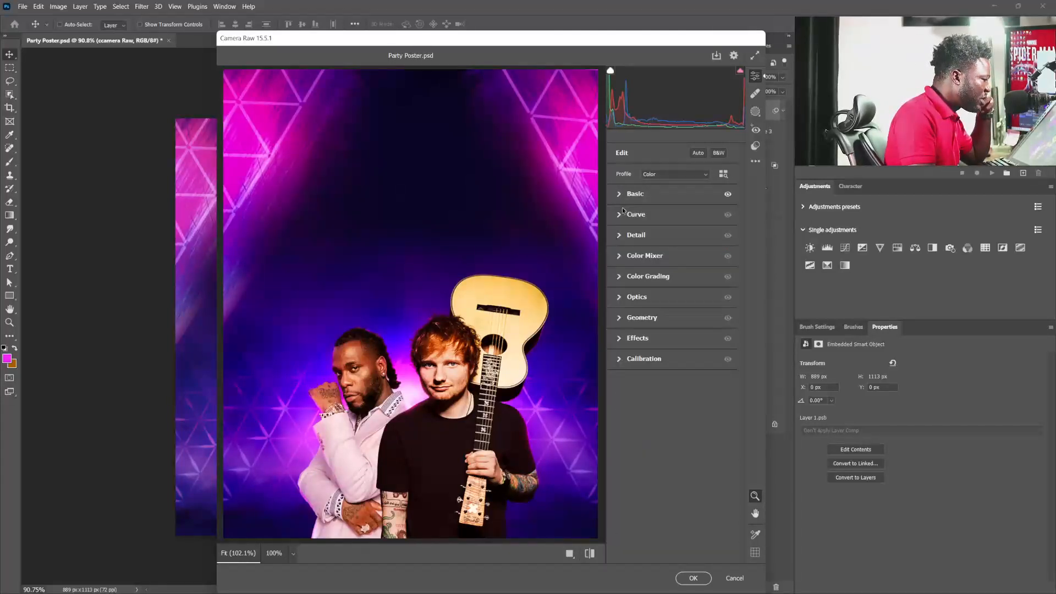
- Add a shadow point at input 65, output 66 and a highlight point at input 176, output 178 to the point curve
{"action": "left_click", "coordinate": [621, 216]}
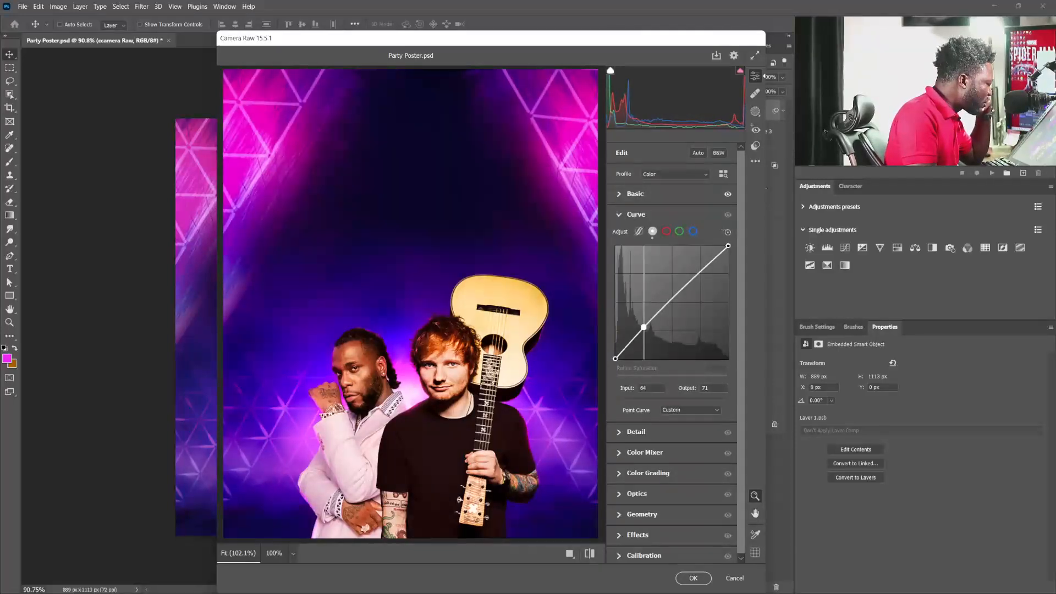
{"action": "left_click", "coordinate": [644, 328]}
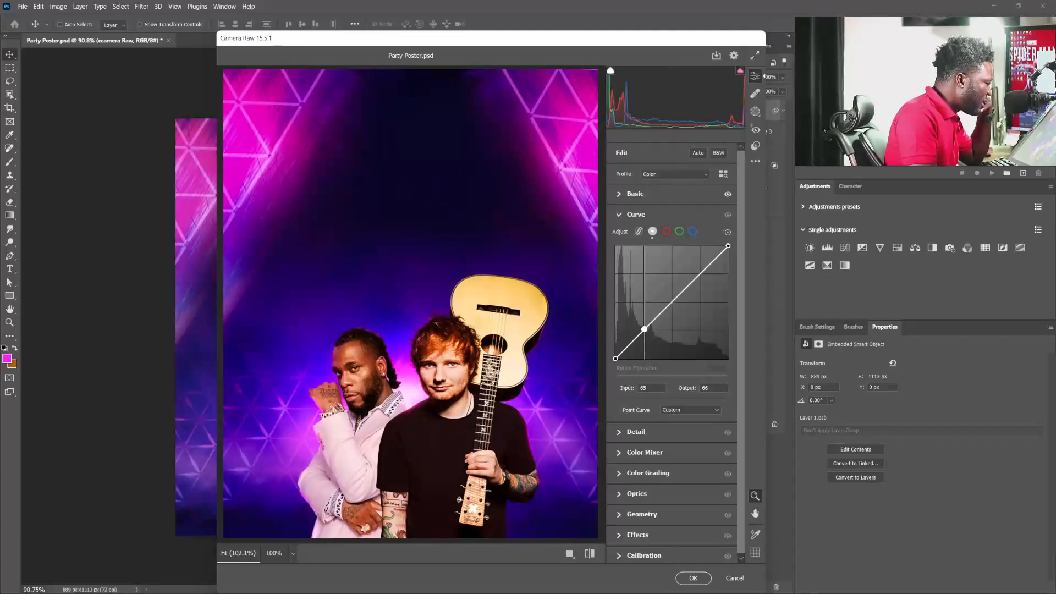
{"action": "left_click_drag", "start_coordinate": [690, 284], "coordinate": [693, 280]}
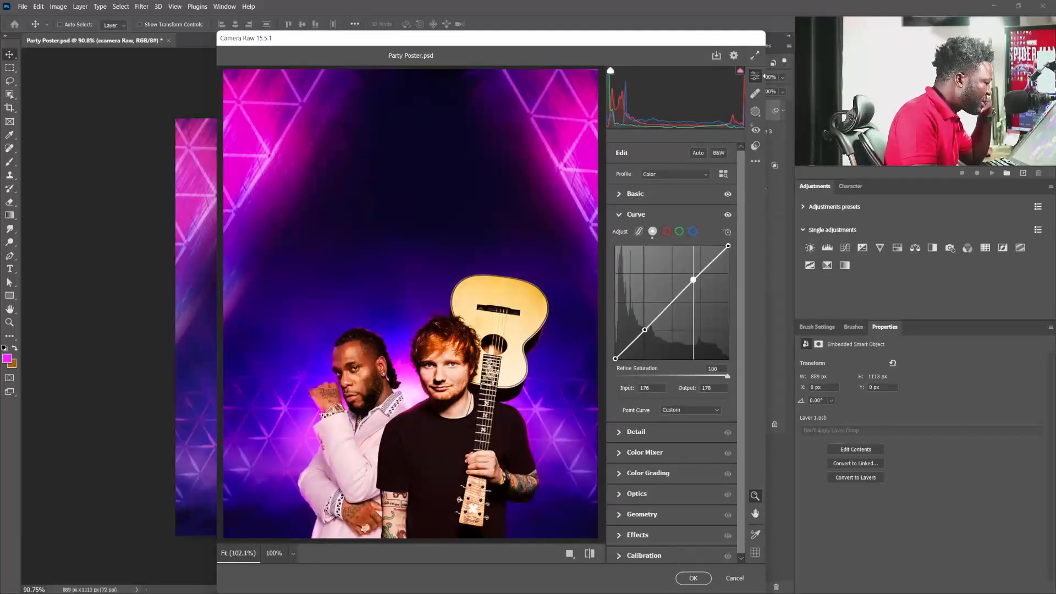
{"action": "left_click", "coordinate": [620, 215]}
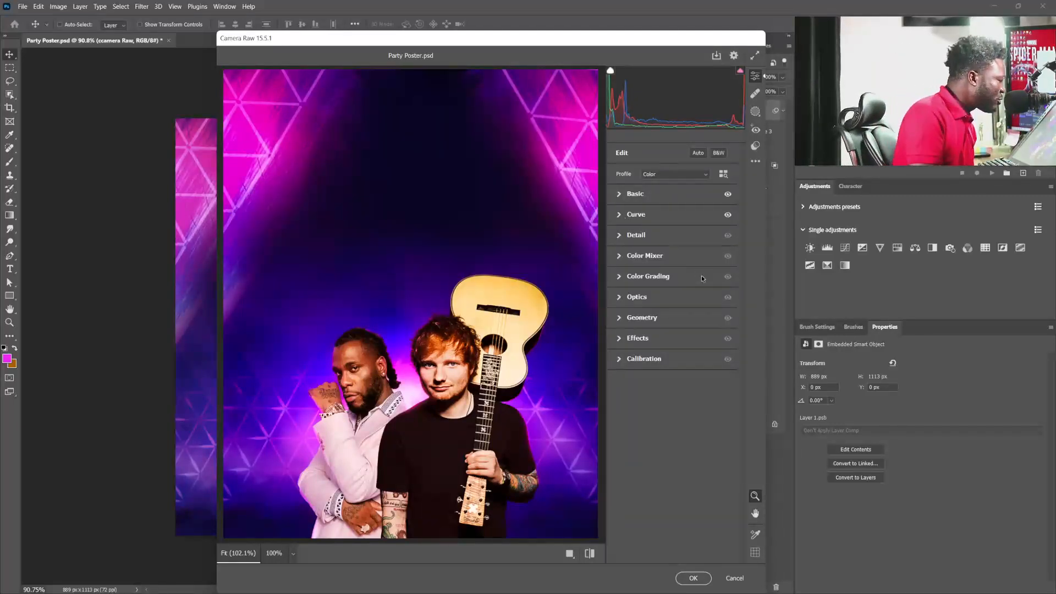
- Set the Detail noise reduction to 12 and the sharpening to 38
{"action": "left_click", "coordinate": [620, 236]}
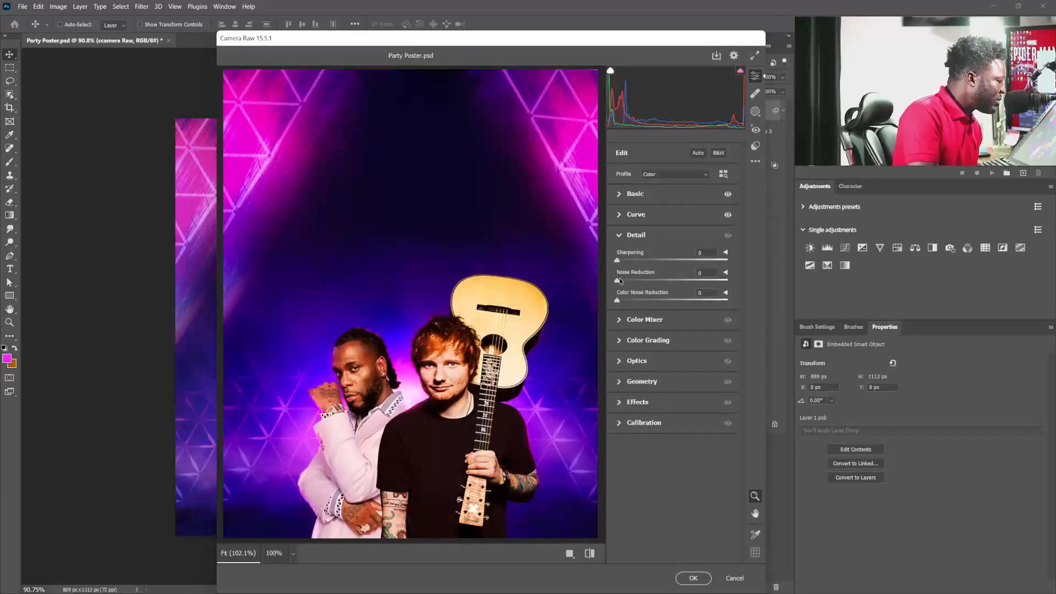
{"action": "left_click_drag", "start_coordinate": [617, 281], "coordinate": [630, 281]}
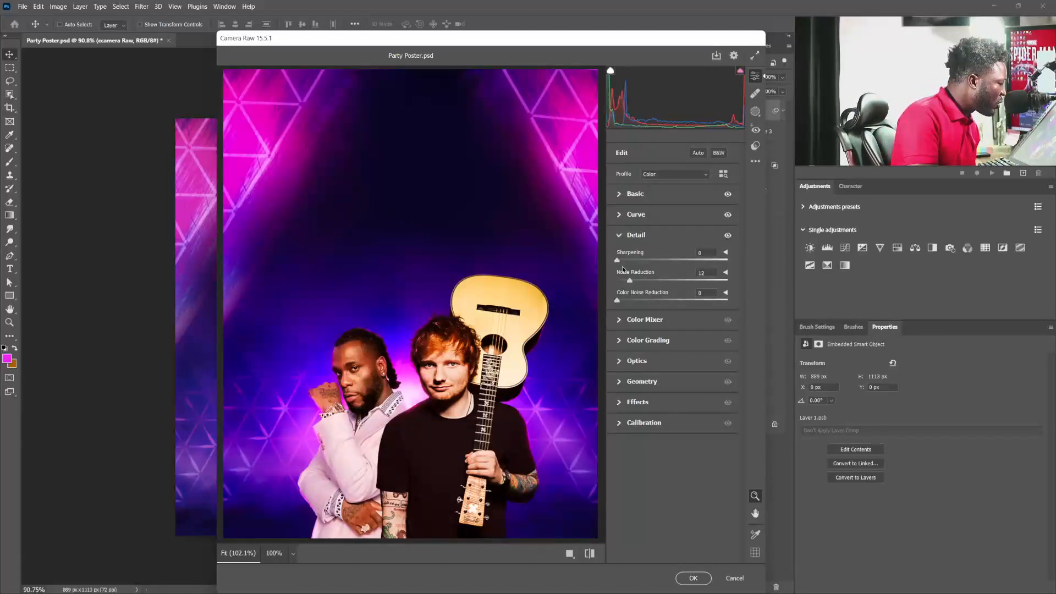
{"action": "left_click_drag", "start_coordinate": [617, 261], "coordinate": [638, 261]}
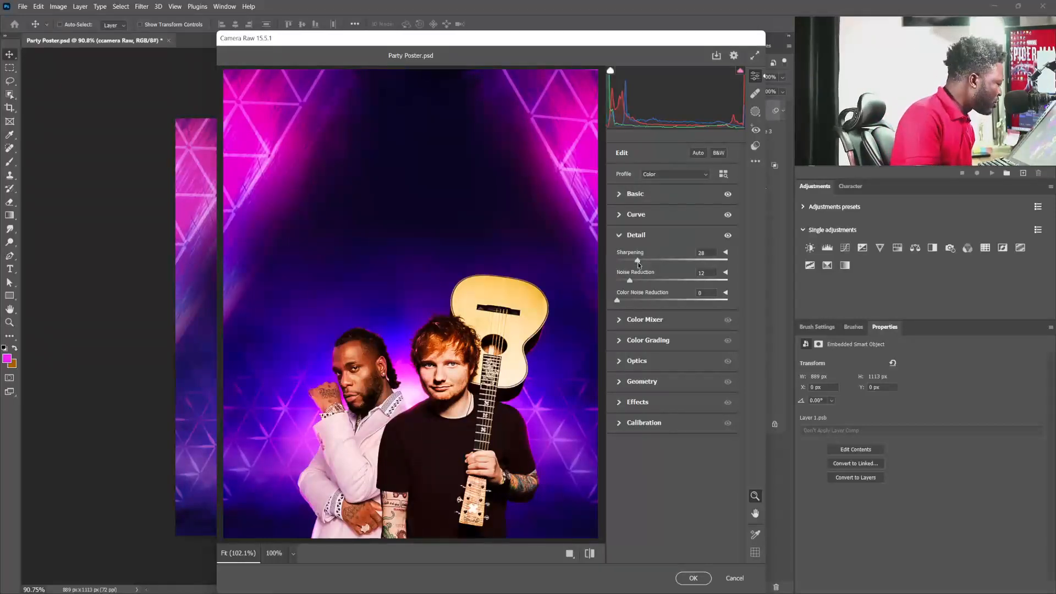
{"action": "left_click_drag", "start_coordinate": [640, 261], "coordinate": [649, 262]}
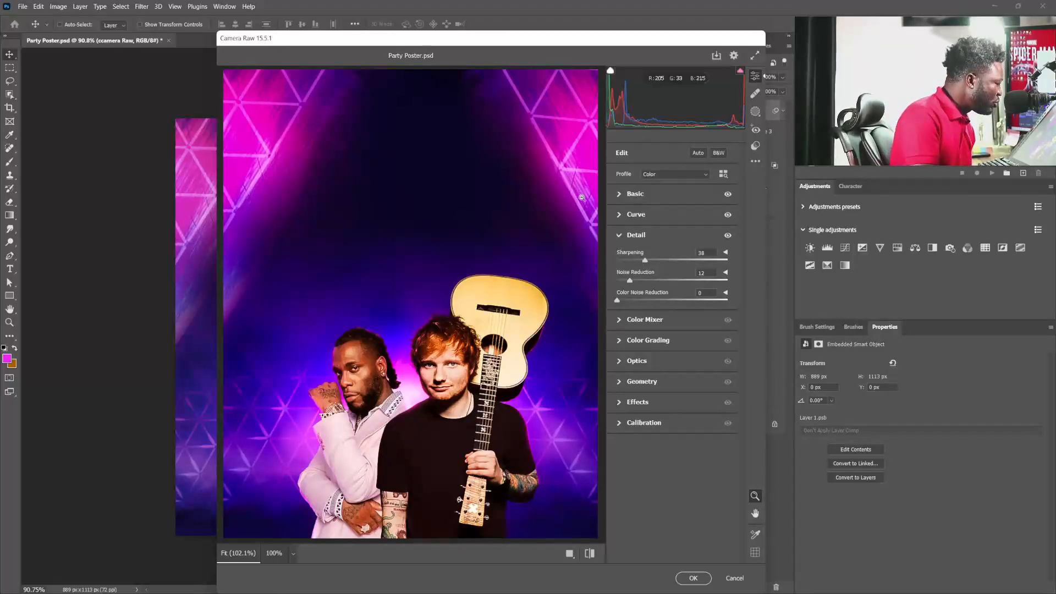
{"action": "left_click", "coordinate": [618, 240]}
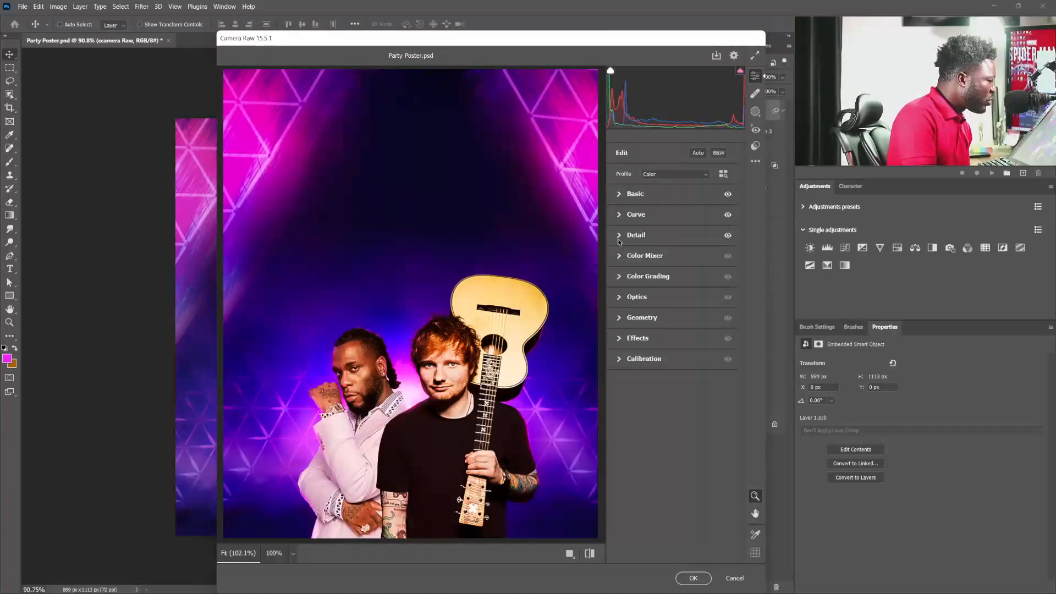
- Shift the hue of the blues to +25 in the HSL color mixer
{"action": "left_click", "coordinate": [619, 257]}
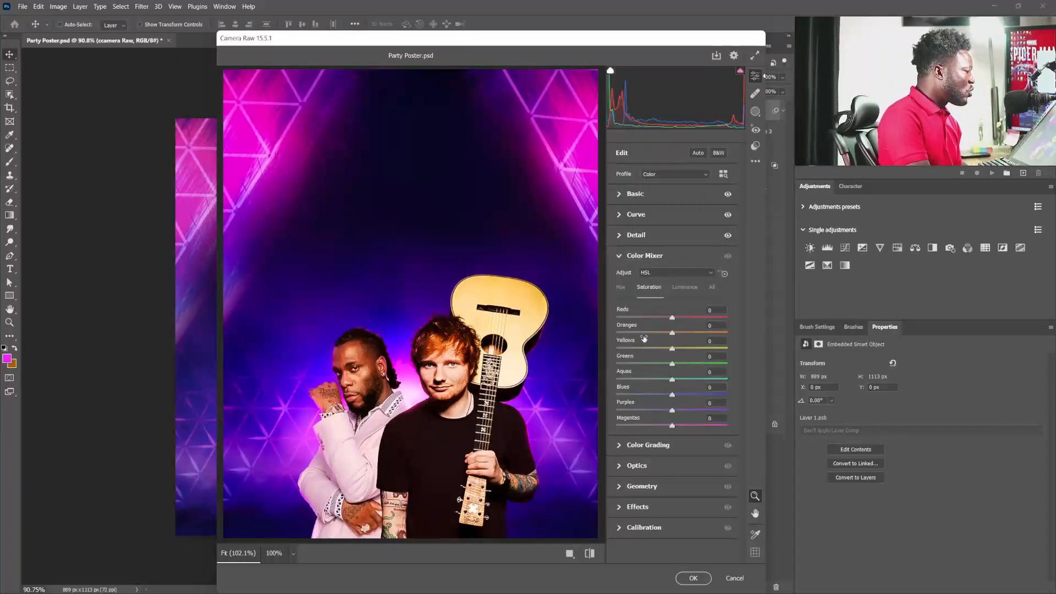
{"action": "left_click", "coordinate": [621, 289]}
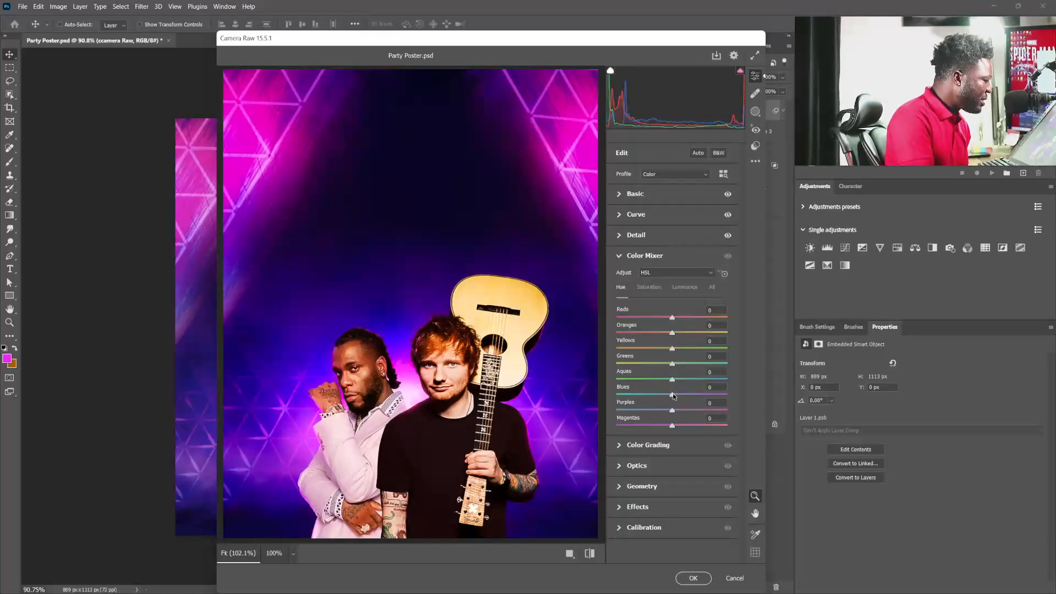
{"action": "left_click_drag", "start_coordinate": [674, 395], "coordinate": [688, 396]}
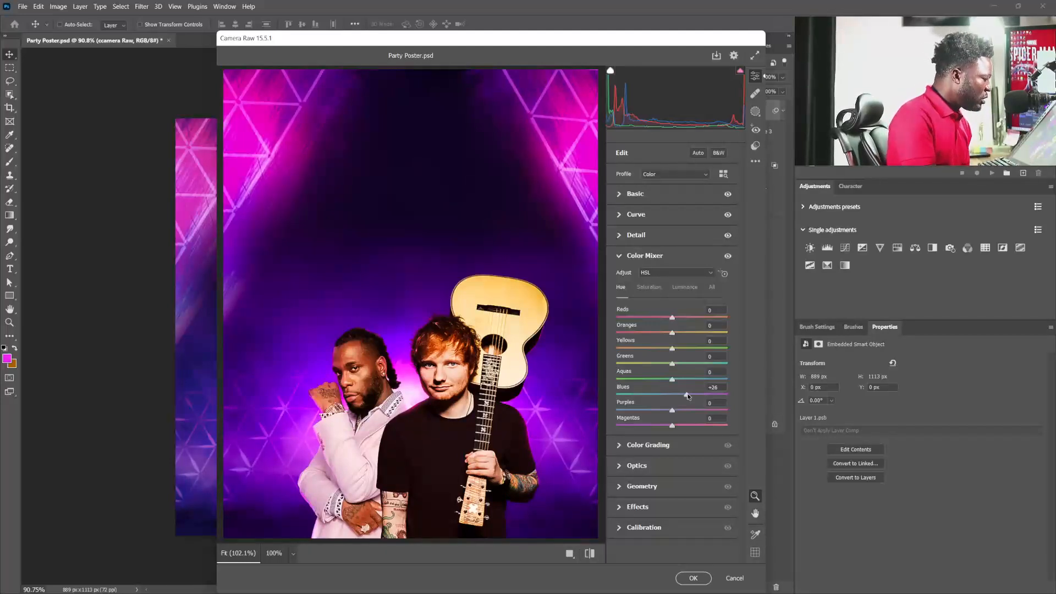
{"action": "left_click_drag", "start_coordinate": [690, 394], "coordinate": [689, 395]}
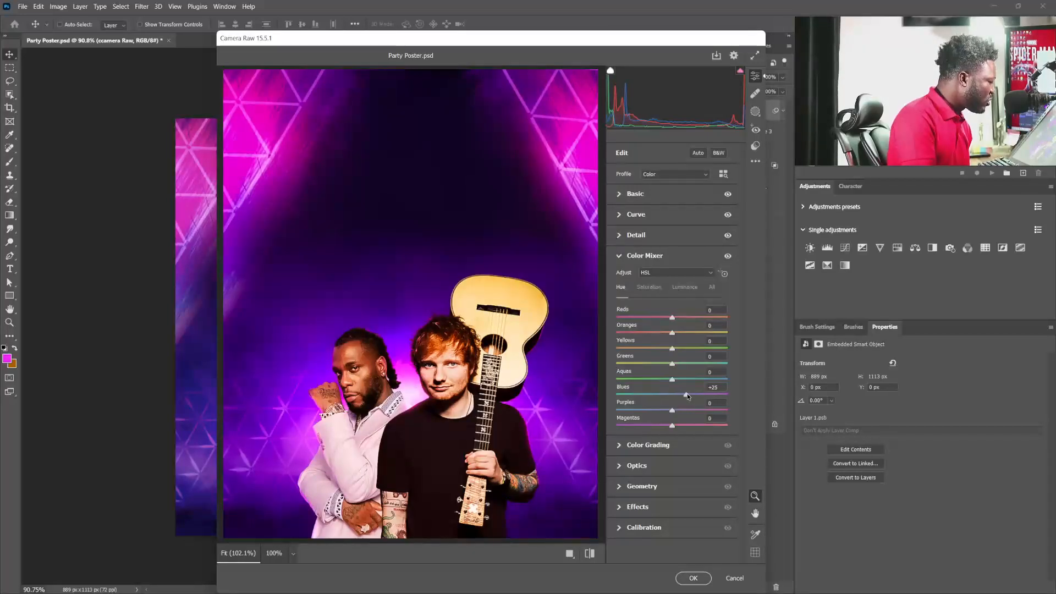
- Set the color mixer saturation of the oranges to +17 and of the reds to -9
{"action": "left_click", "coordinate": [647, 289]}
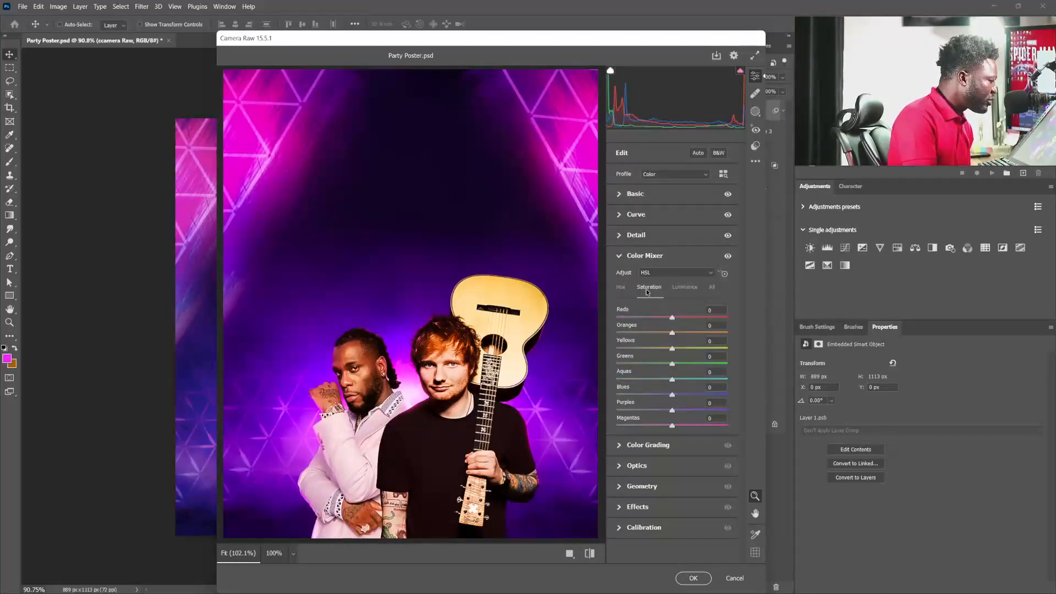
{"action": "left_click_drag", "start_coordinate": [673, 333], "coordinate": [685, 336]}
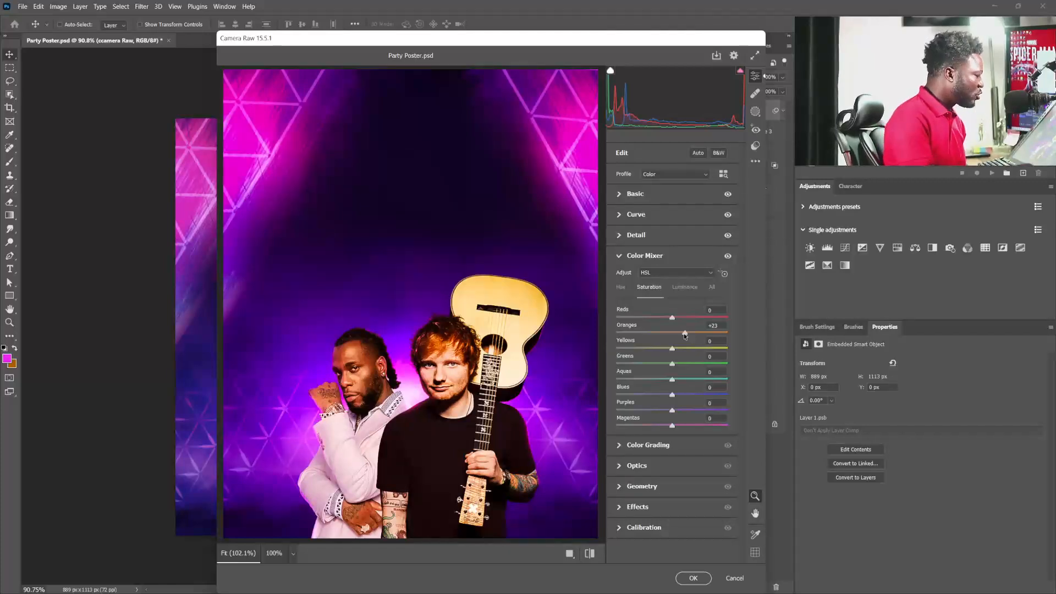
{"action": "left_click_drag", "start_coordinate": [685, 336], "coordinate": [681, 331]}
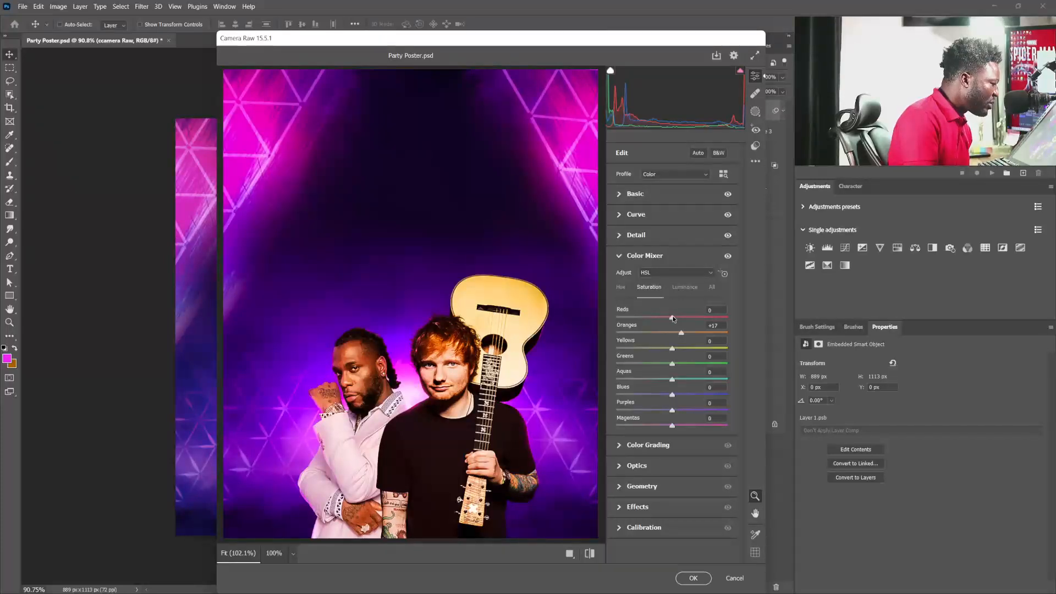
{"action": "left_click_drag", "start_coordinate": [671, 318], "coordinate": [667, 318]}
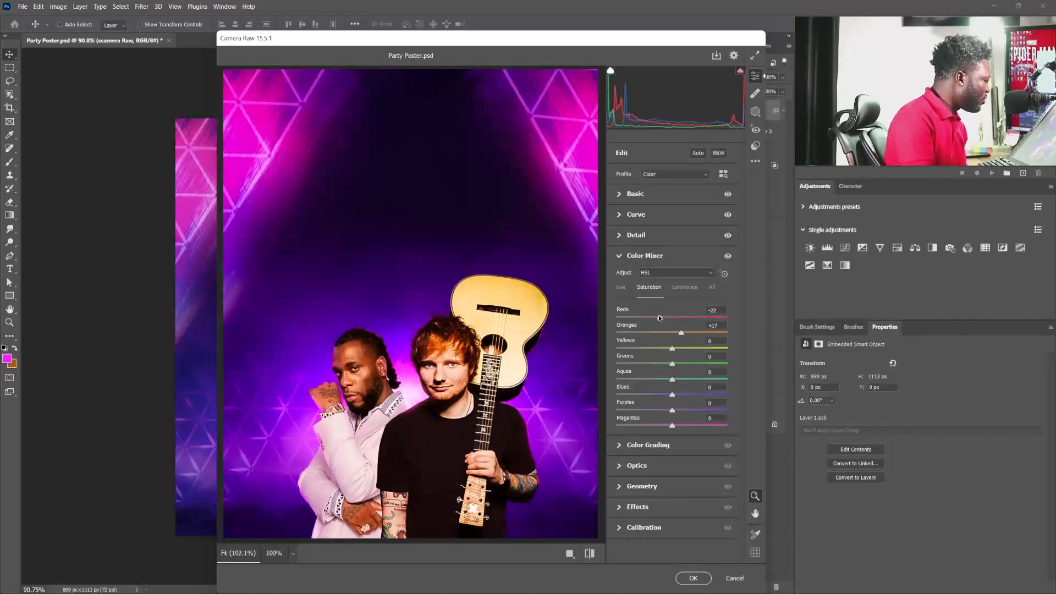
{"action": "left_click_drag", "start_coordinate": [666, 316], "coordinate": [665, 317]}
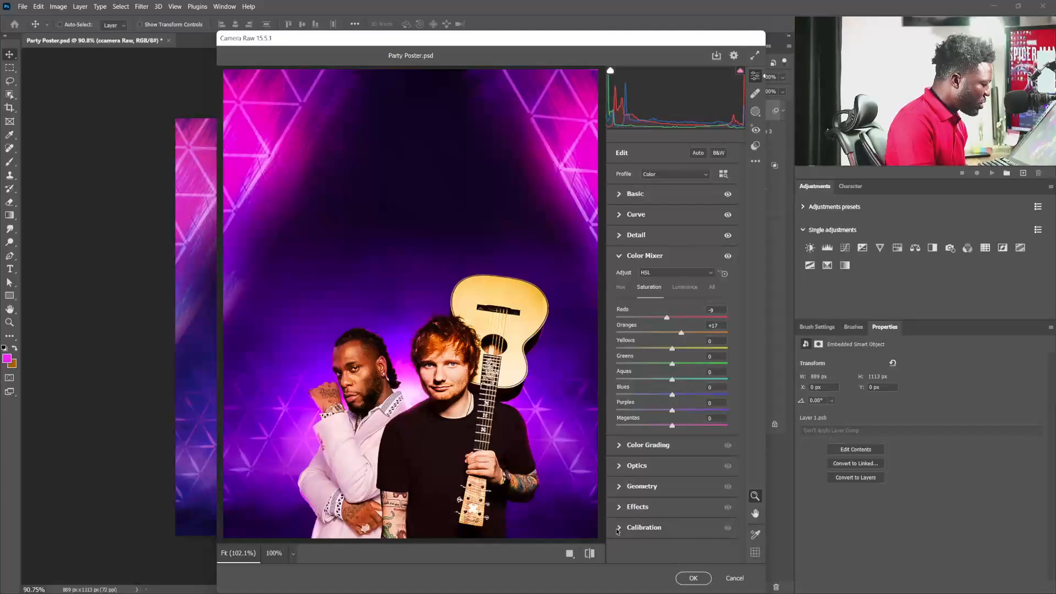
- Set the vignetting to about -33, apply the Camera Raw grade and compare the poster with and without the graded layer
{"action": "left_click", "coordinate": [625, 507]}
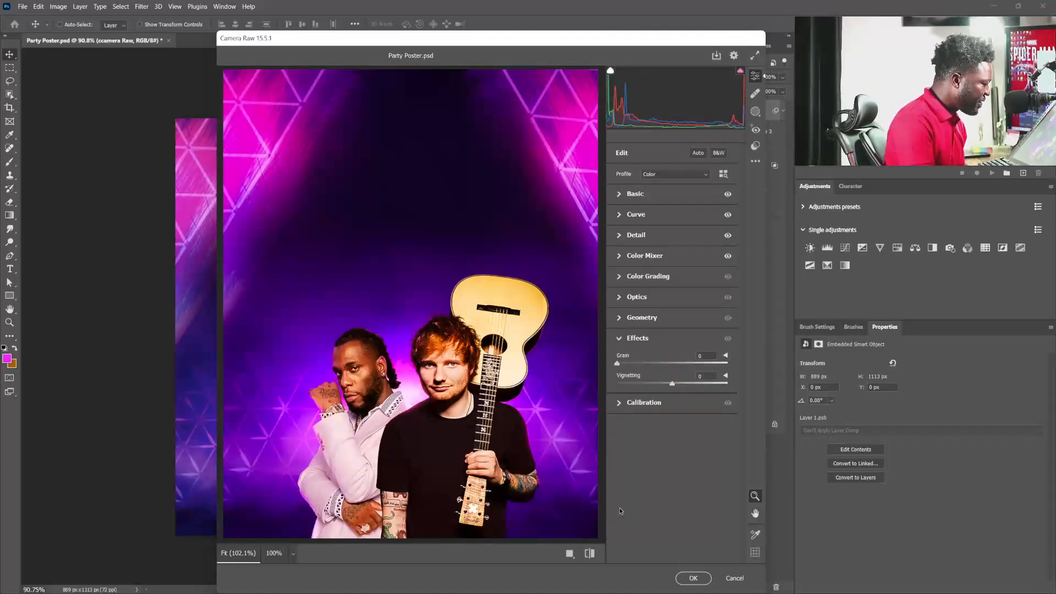
{"action": "left_click_drag", "start_coordinate": [665, 384], "coordinate": [650, 386]}
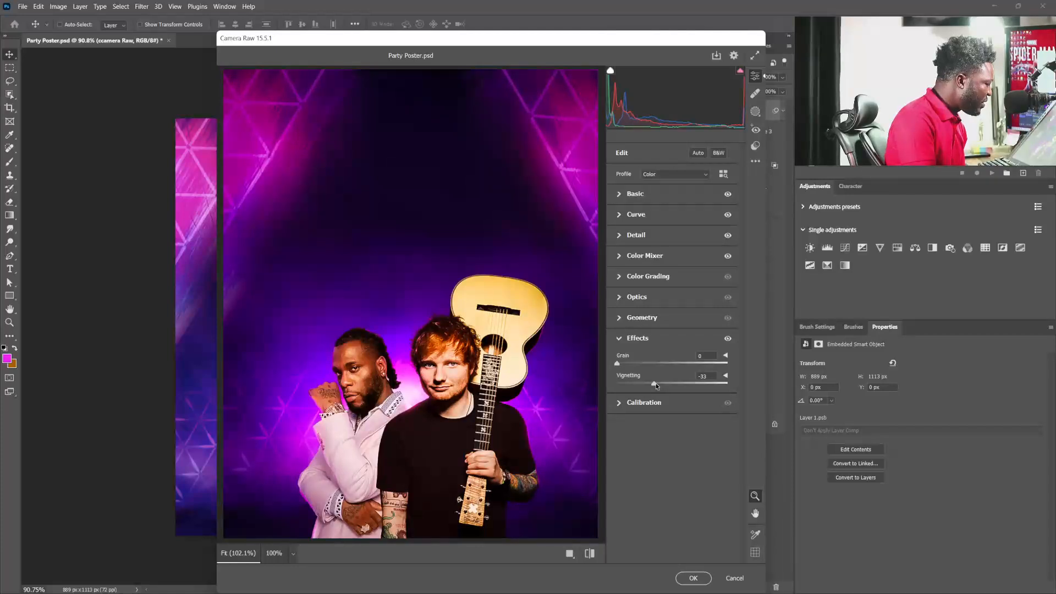
{"action": "left_click", "coordinate": [694, 579]}
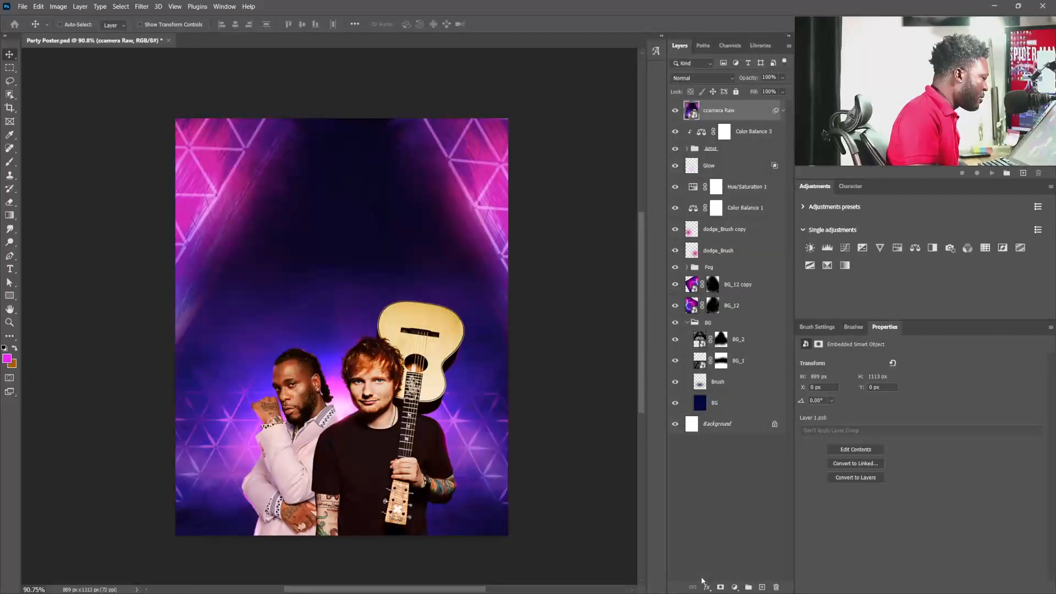
{"action": "left_click", "coordinate": [675, 112]}
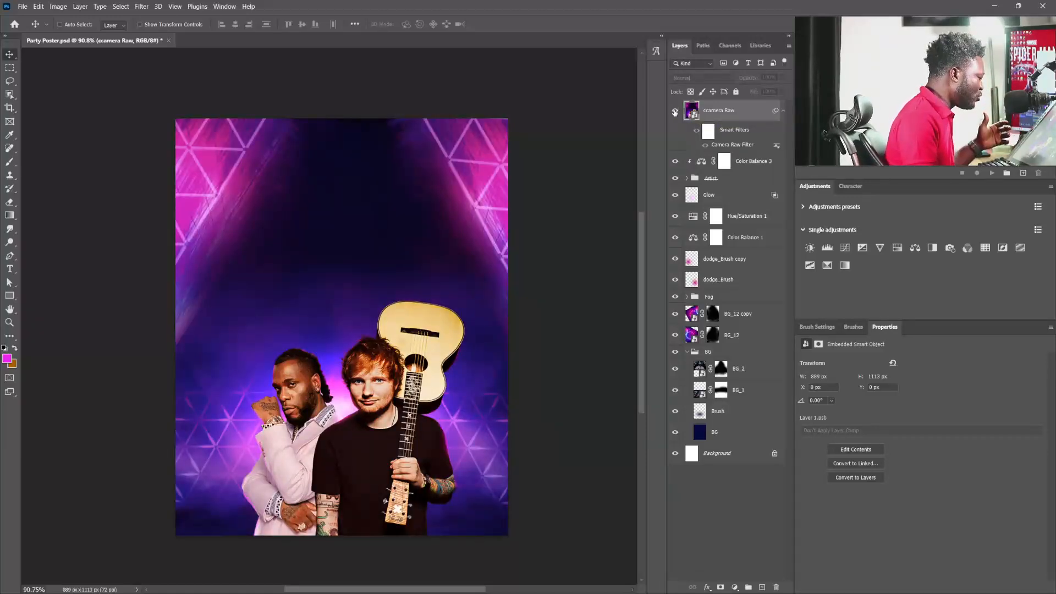
{"action": "left_click", "coordinate": [676, 112]}
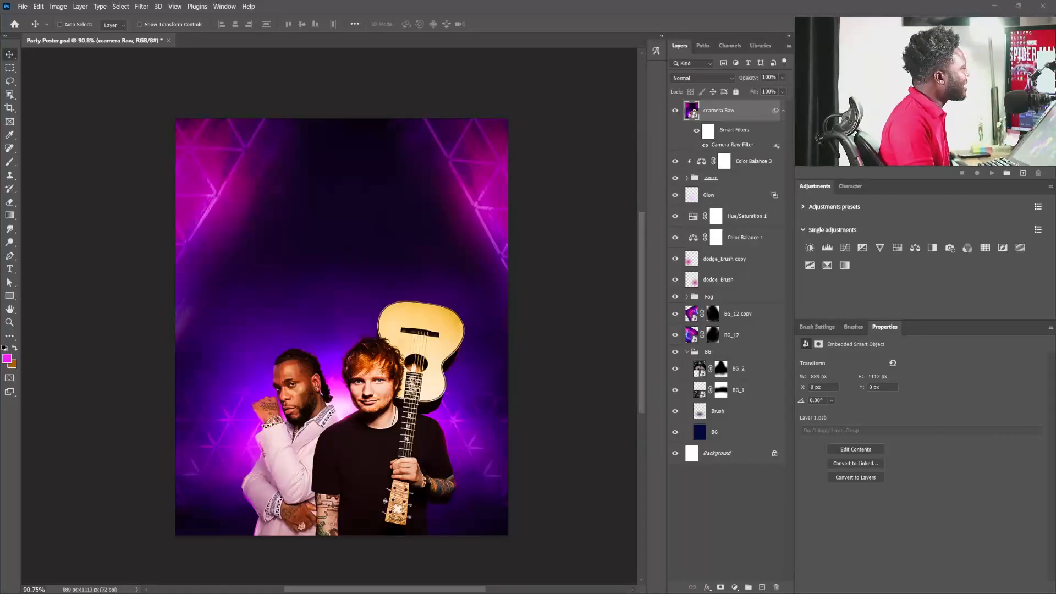
- Place the stars texture rotated 90° in the poster's upper-left corner and set its blend mode to Screen
{"action": "left_click_drag", "start_coordinate": [379, 303], "coordinate": [372, 274]}
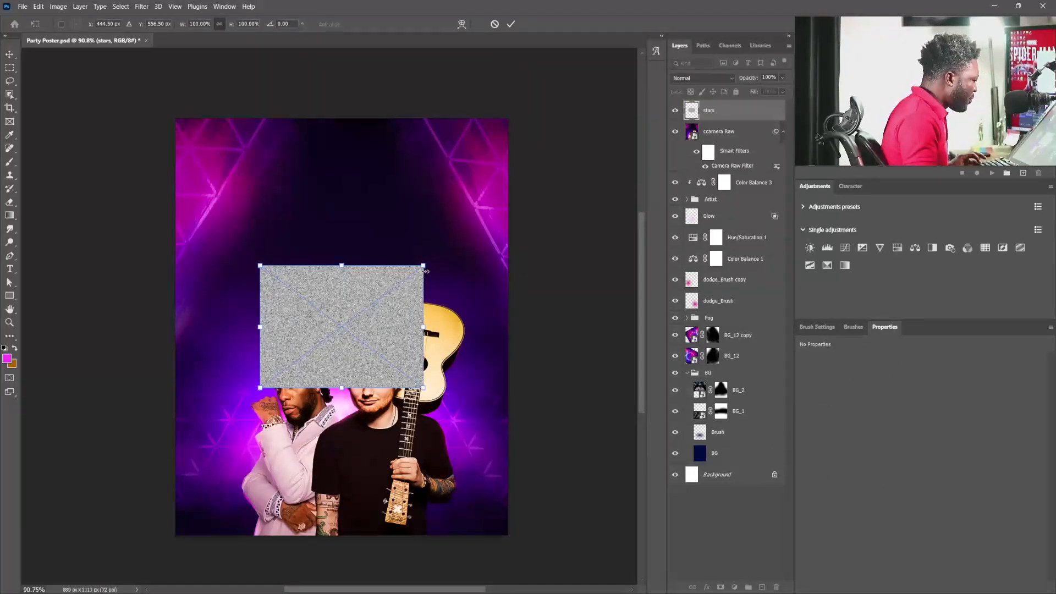
{"action": "left_click_drag", "start_coordinate": [437, 252], "coordinate": [236, 188]}
{"action": "key", "text": "Return"}
{"action": "left_click", "coordinate": [724, 77]}
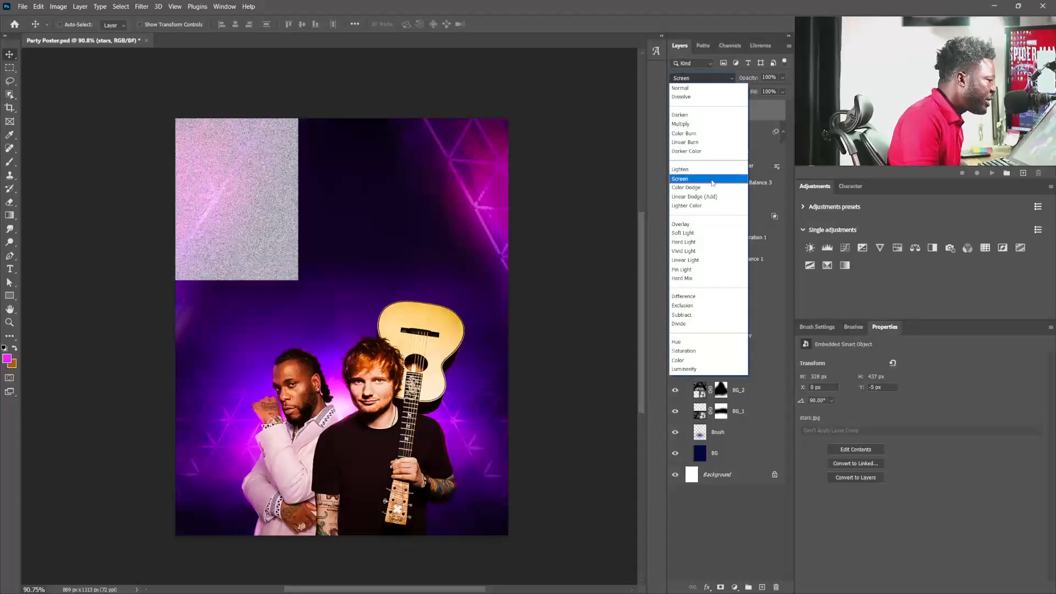
{"action": "left_click", "coordinate": [680, 179]}
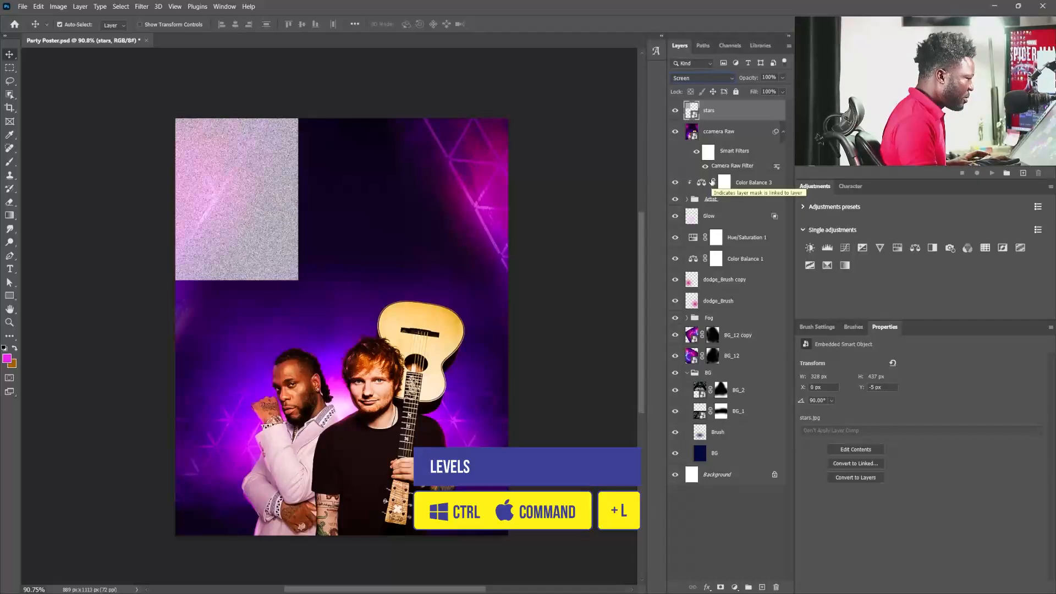
- Apply Levels to the stars layer with input levels of about 220, 0.26 and 236, leaving only scattered bright specks
{"action": "key", "text": "ctrl+l"}
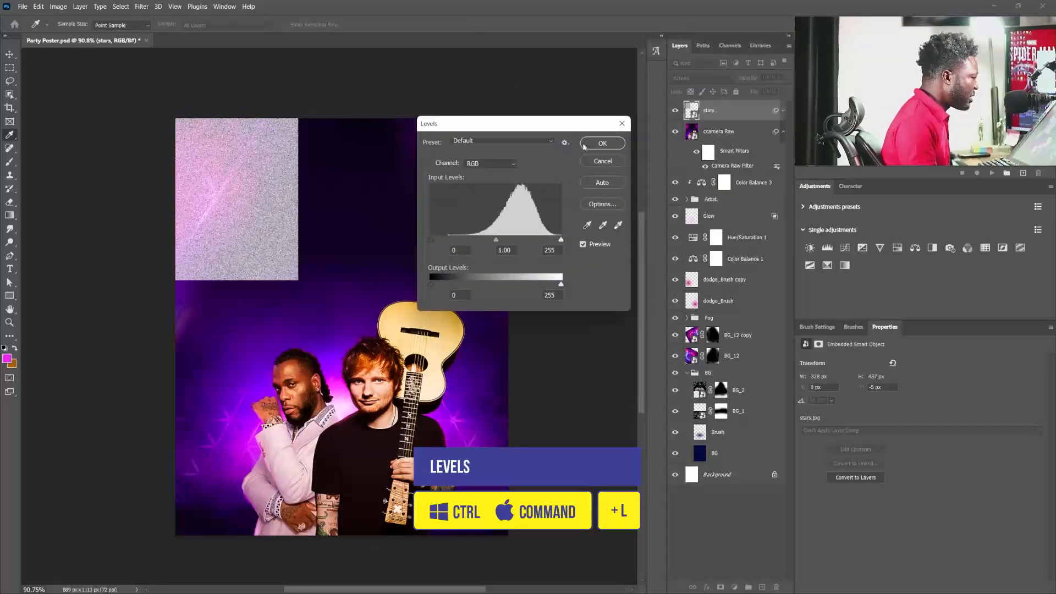
{"action": "left_click_drag", "start_coordinate": [497, 126], "coordinate": [496, 286]}
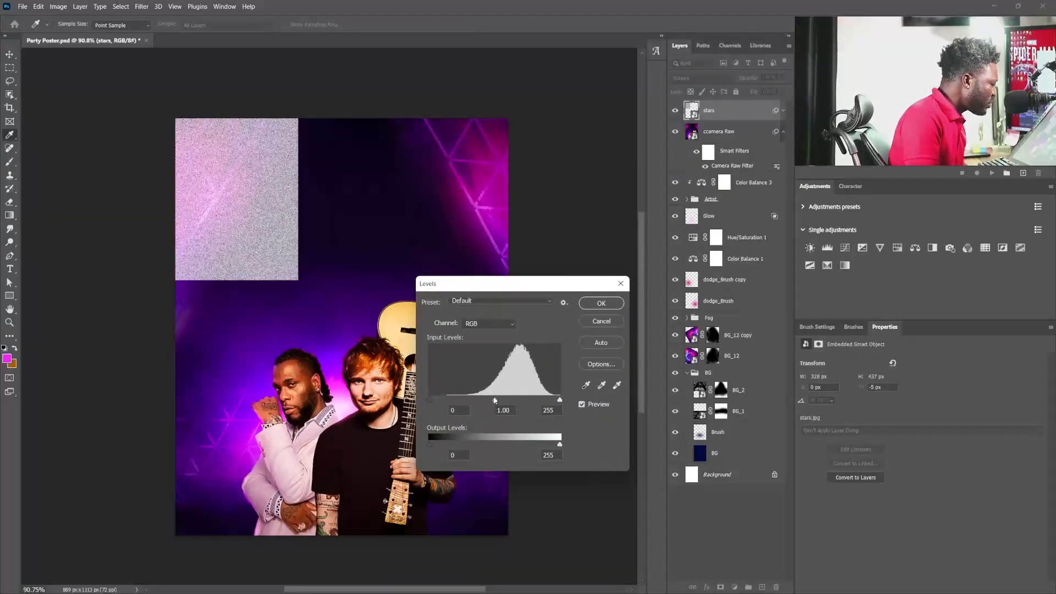
{"action": "left_click_drag", "start_coordinate": [496, 400], "coordinate": [538, 401]}
{"action": "left_click_drag", "start_coordinate": [432, 402], "coordinate": [550, 397]}
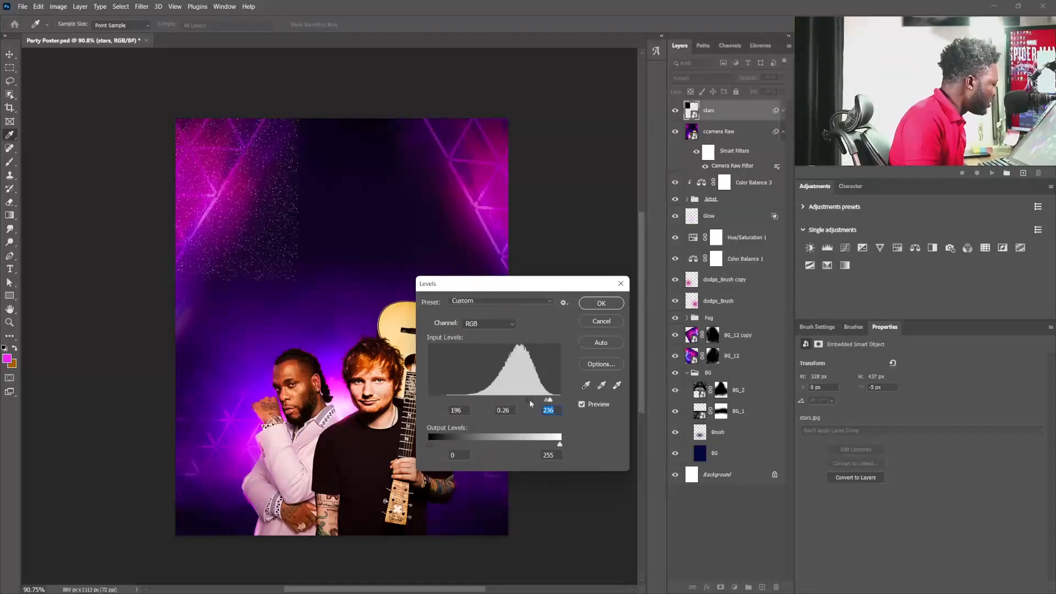
{"action": "left_click_drag", "start_coordinate": [531, 404], "coordinate": [546, 402]}
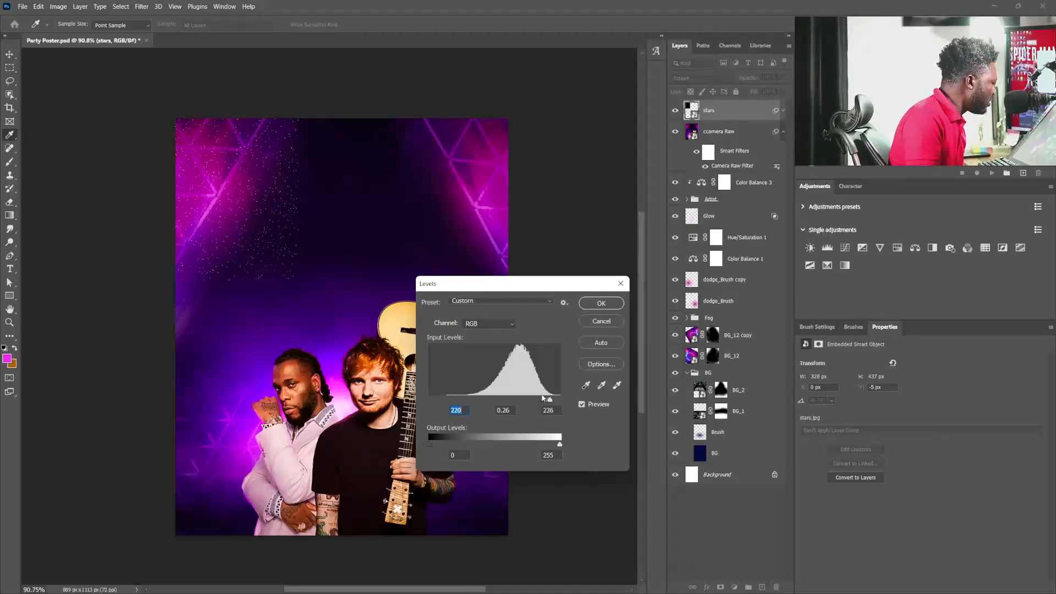
{"action": "left_click", "coordinate": [602, 303]}
- Duplicate the small stars layer, place the copy beside the original across the upper middle of the poster, and hide it
{"action": "mouse_move", "coordinate": [254, 211]}
{"action": "left_mouse_down"}
{"action": "mouse_move", "coordinate": [259, 224]}
{"action": "mouse_move", "coordinate": [255, 208]}
{"action": "left_mouse_up"}
{"action": "left_click_drag", "start_coordinate": [750, 114], "coordinate": [762, 586]}
{"action": "left_click_drag", "start_coordinate": [209, 182], "coordinate": [342, 181]}
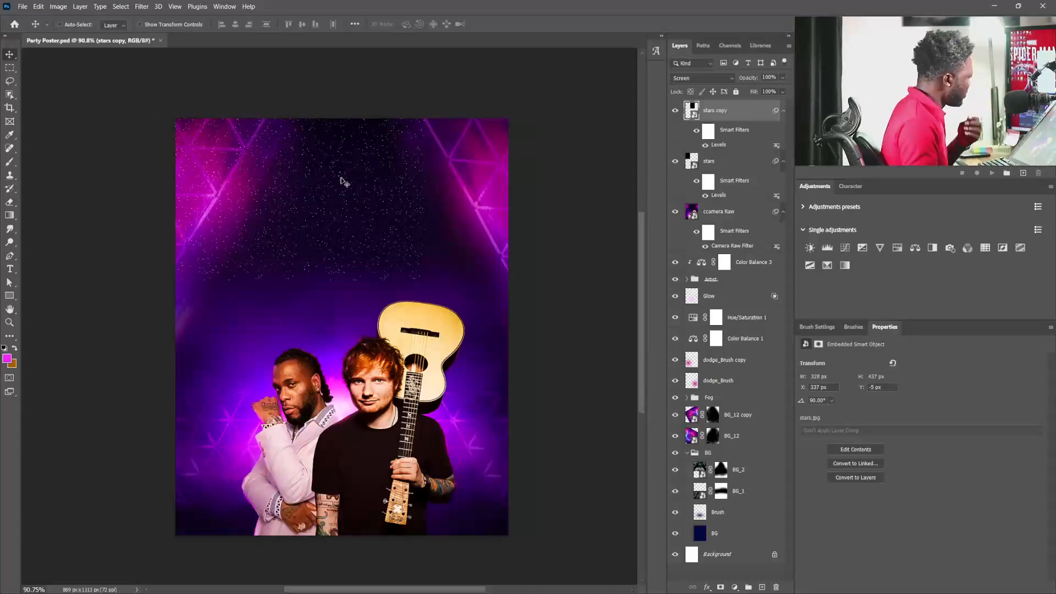
{"action": "left_click", "coordinate": [675, 110]}
- Enlarge the original stars layer to about 594 × 791 px from the poster's upper-left corner and nudge it slightly down
{"action": "left_click", "coordinate": [710, 162]}
{"action": "key", "text": "ctrl+t"}
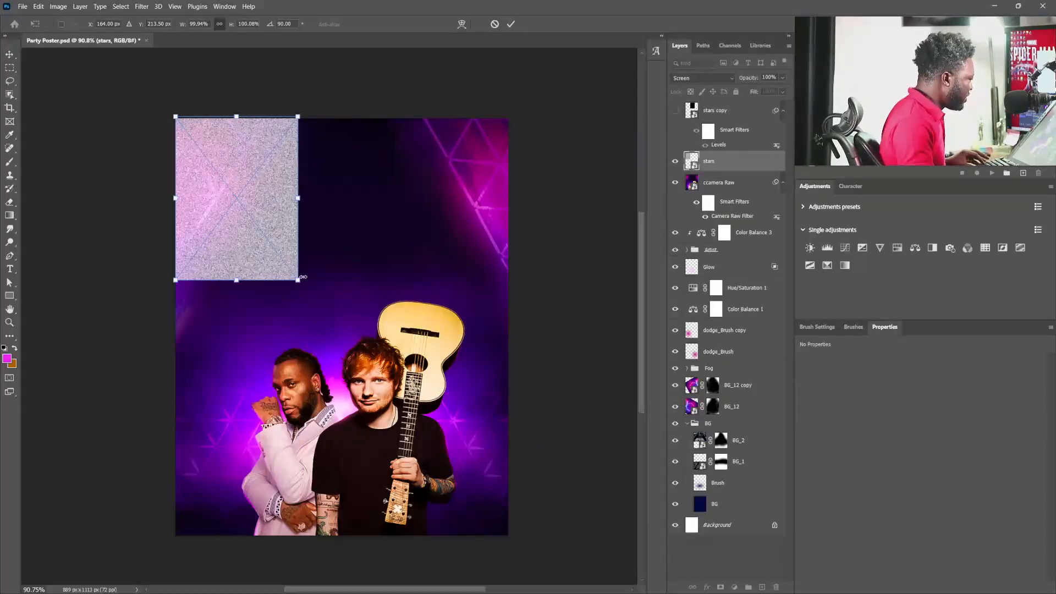
{"action": "left_click_drag", "start_coordinate": [300, 278], "coordinate": [403, 418]}
{"action": "key", "text": "Return"}
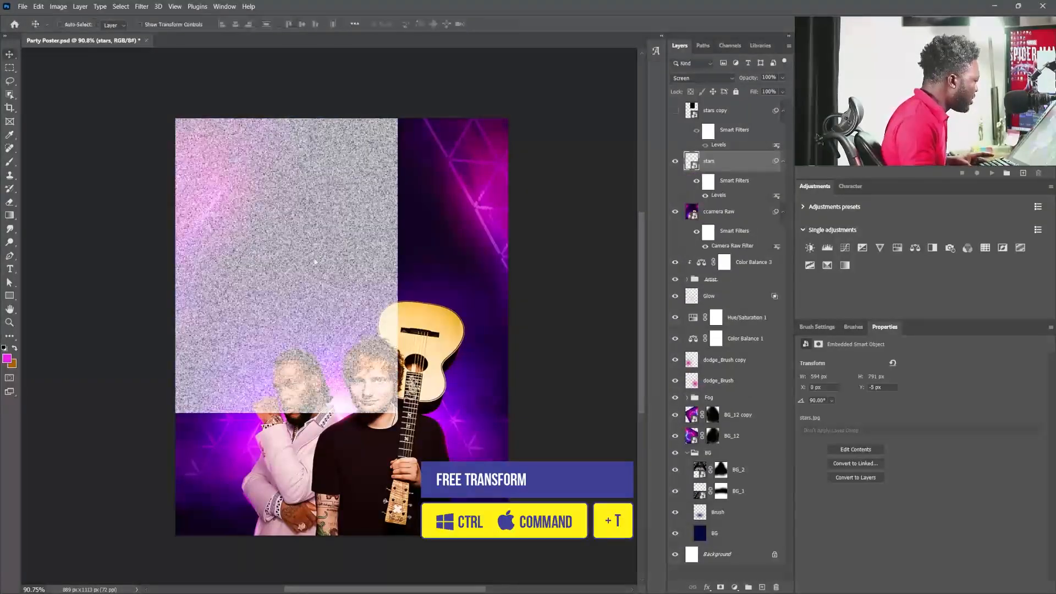
{"action": "left_click_drag", "start_coordinate": [300, 201], "coordinate": [303, 209]}
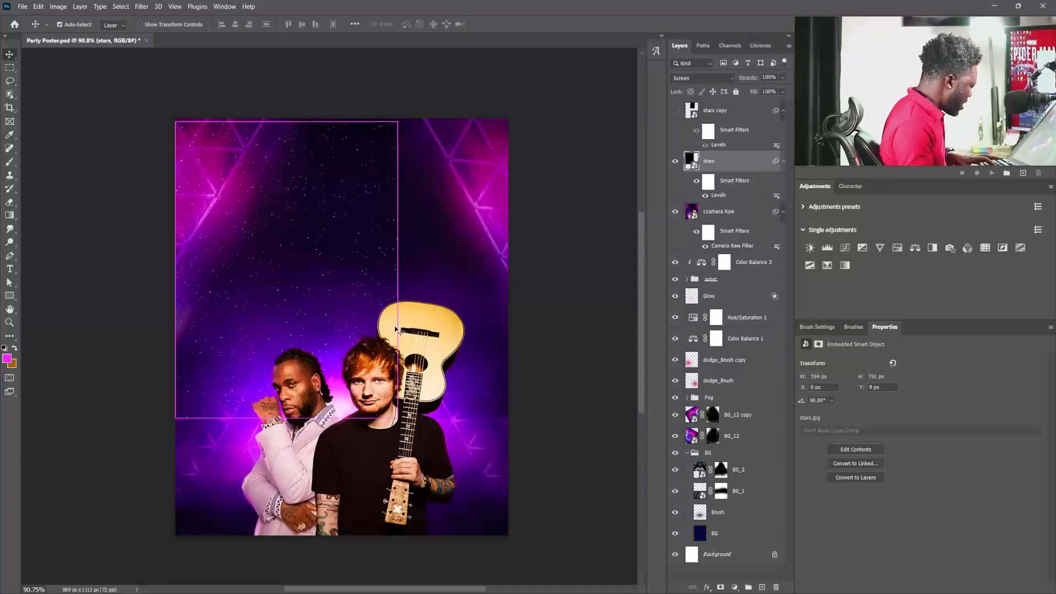
- Duplicate the enlarged stars layer three times and arrange the copies to cover the rest of the poster
{"action": "key", "text": "ctrl+j"}
{"action": "left_click_drag", "start_coordinate": [228, 234], "coordinate": [453, 264]}
{"action": "key", "text": "ctrl+j"}
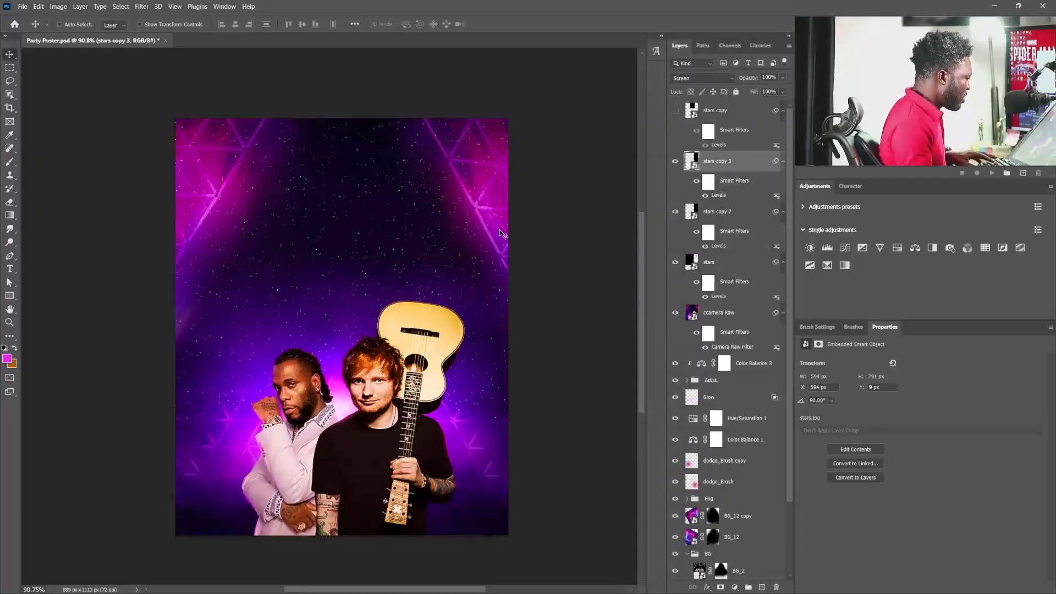
{"action": "left_click_drag", "start_coordinate": [497, 159], "coordinate": [565, 461]}
{"action": "key", "text": "ctrl+j"}
- Group the original stars layer with its three enlarged copies and name the group Dust
{"action": "left_click", "coordinate": [736, 110]}
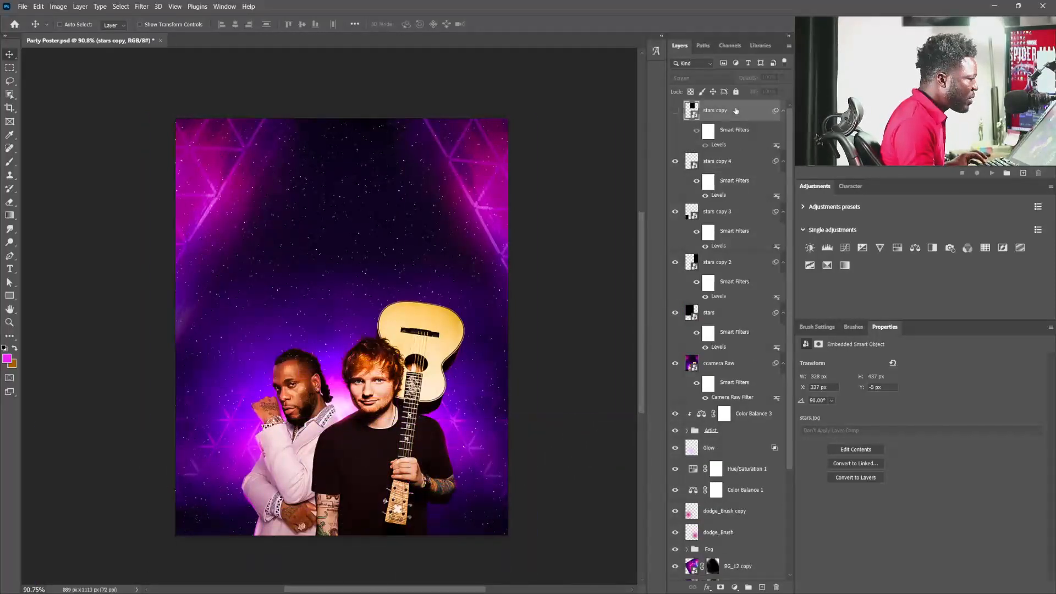
{"action": "left_click", "coordinate": [734, 162]}
{"action": "left_click", "coordinate": [718, 314], "text": "shift"}
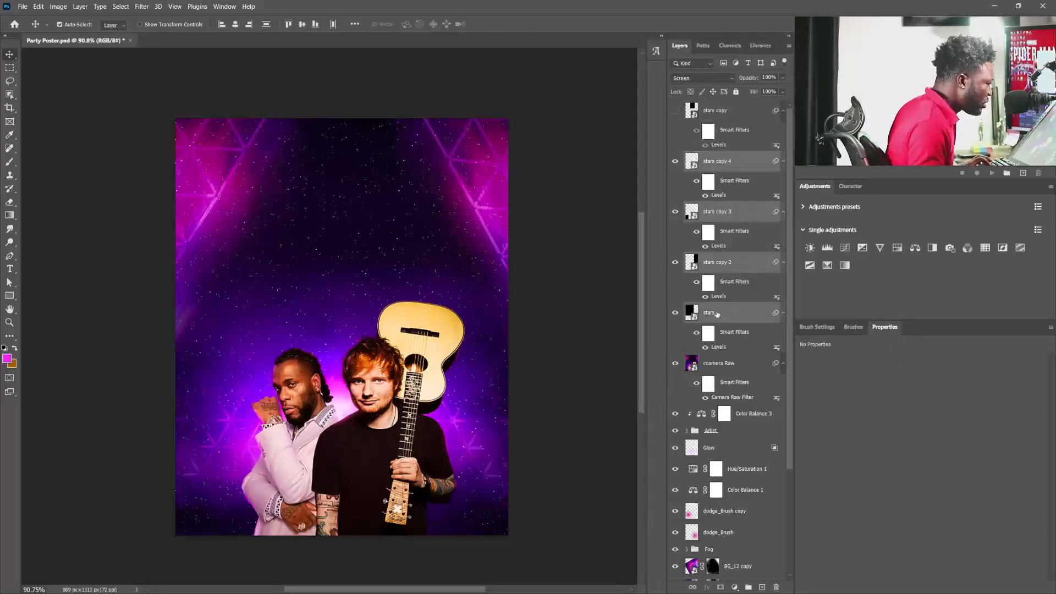
{"action": "key", "text": "ctrl+g"}
{"action": "double_click", "coordinate": [723, 157]}
{"action": "type", "text": "Dust"}
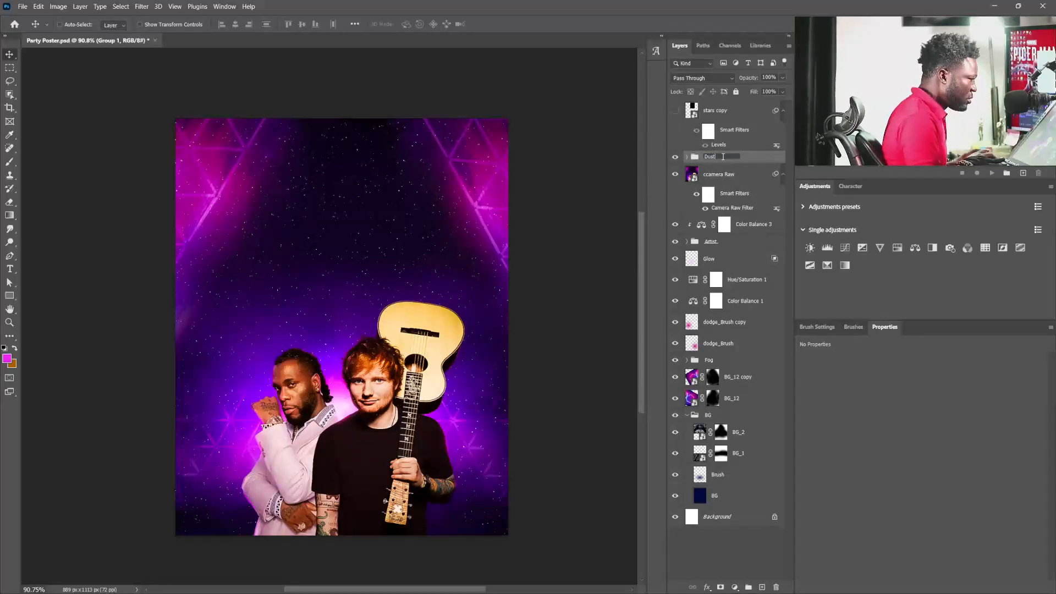
{"action": "key", "text": "Return"}
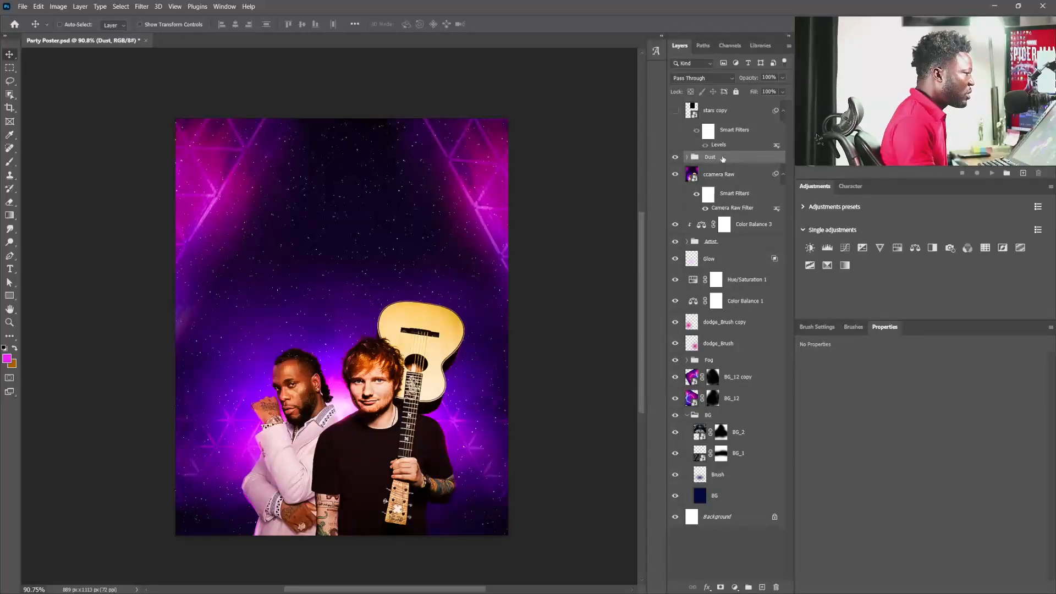
- Delete the hidden small stars copies above the Dust group
{"action": "left_click_drag", "start_coordinate": [727, 119], "coordinate": [762, 587]}
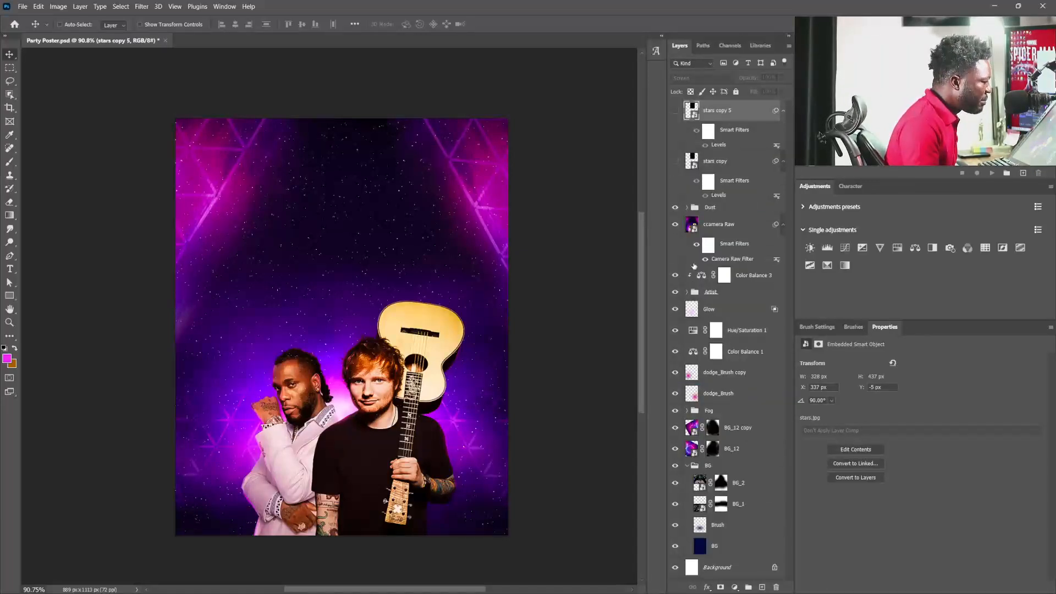
{"action": "left_click", "coordinate": [725, 162], "text": "ctrl"}
{"action": "left_click_drag", "start_coordinate": [726, 162], "coordinate": [776, 587]}
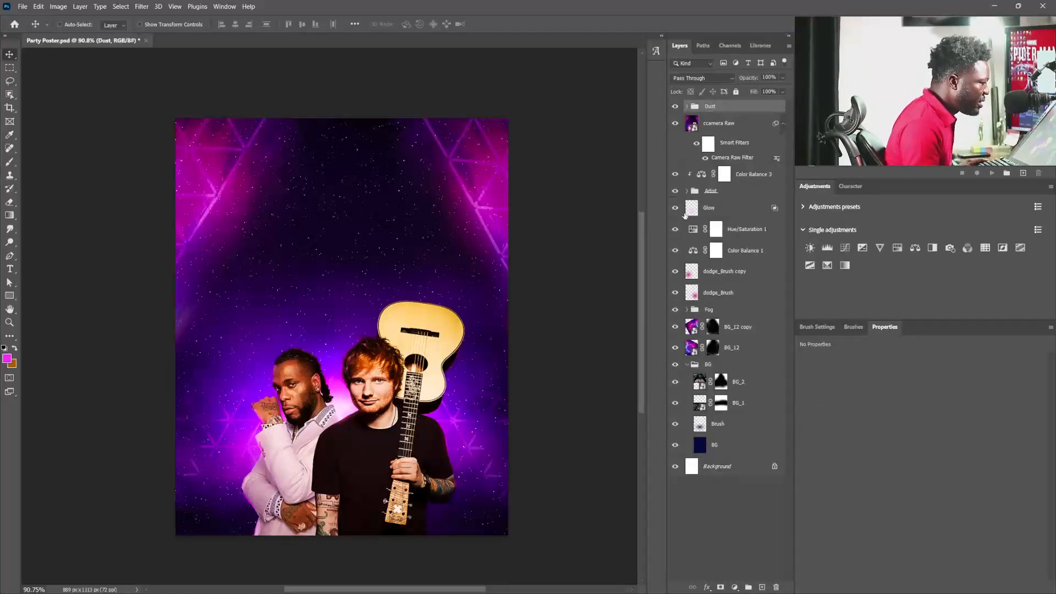
- Add a layer mask to the Dust group and ready a soft round brush with Transfer opacity controlled by pen pressure
{"action": "left_click", "coordinate": [721, 587]}
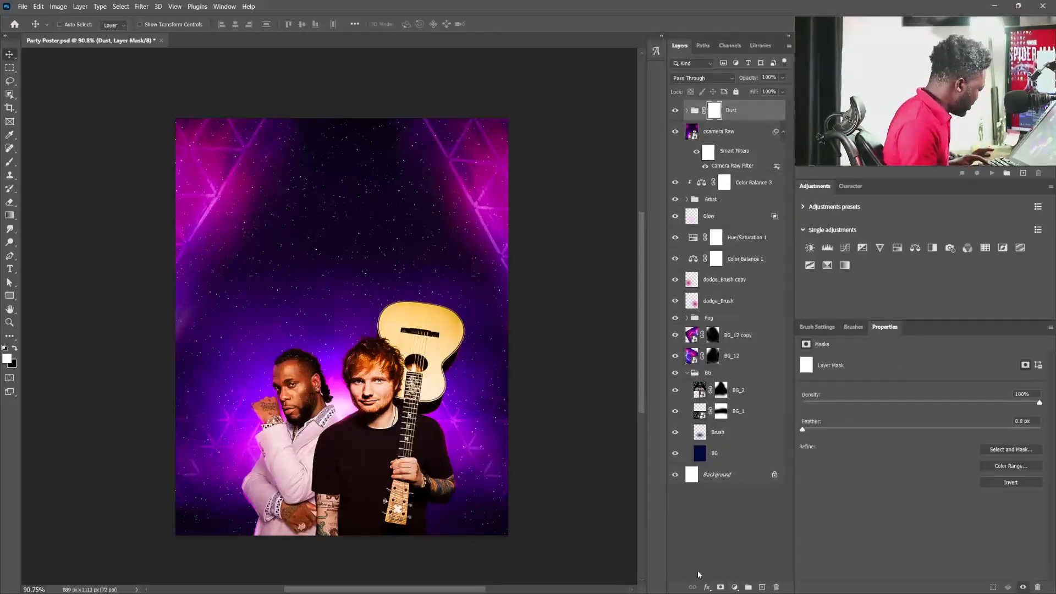
{"action": "key", "text": "b"}
{"action": "key", "text": "bracketright"}
{"action": "key", "text": "bracketright"}
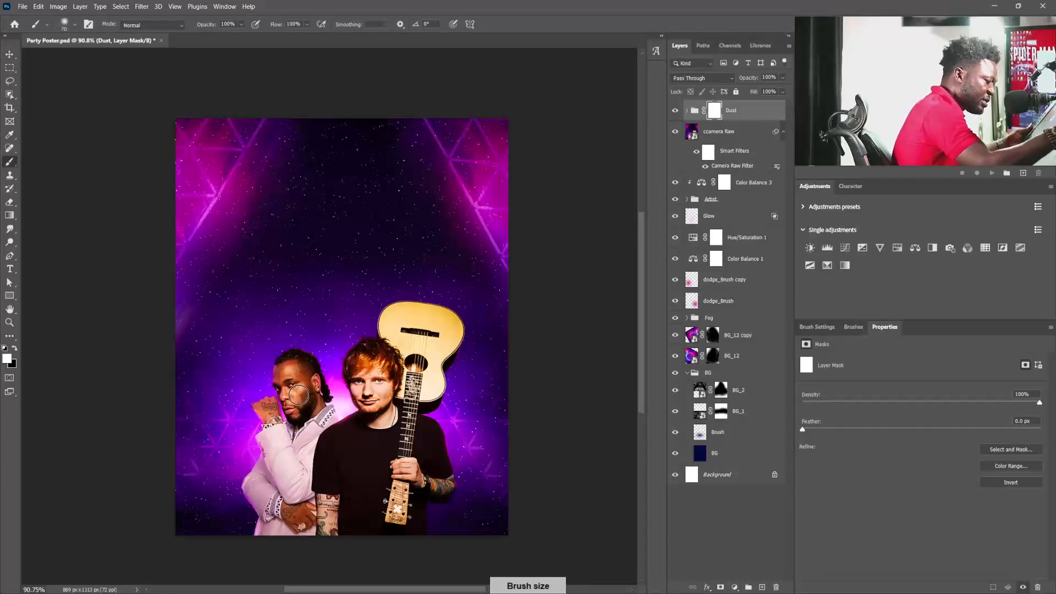
{"action": "key", "text": "F5"}
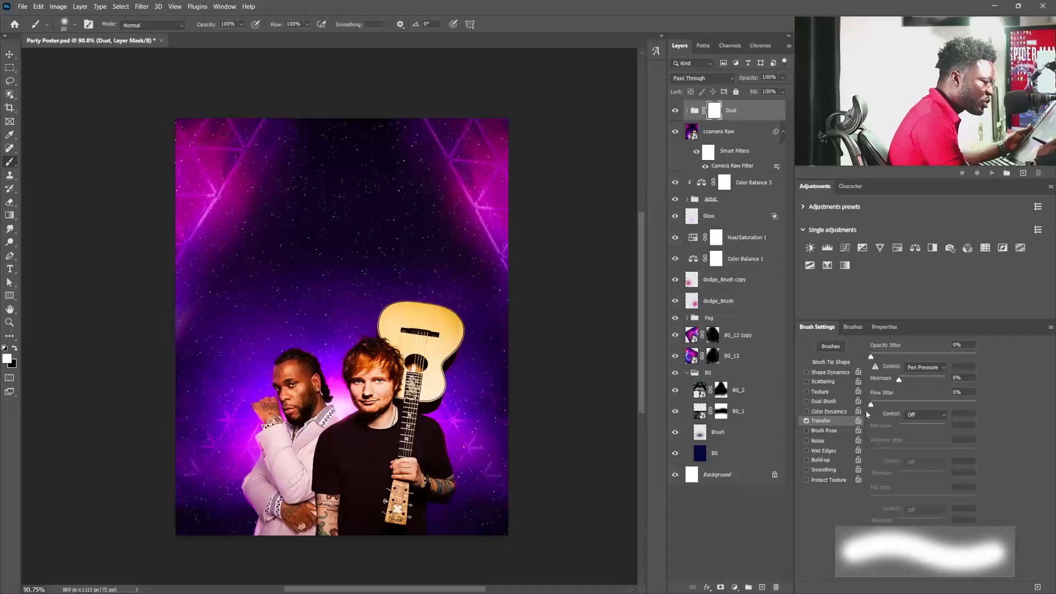
{"action": "left_click", "coordinate": [820, 364]}
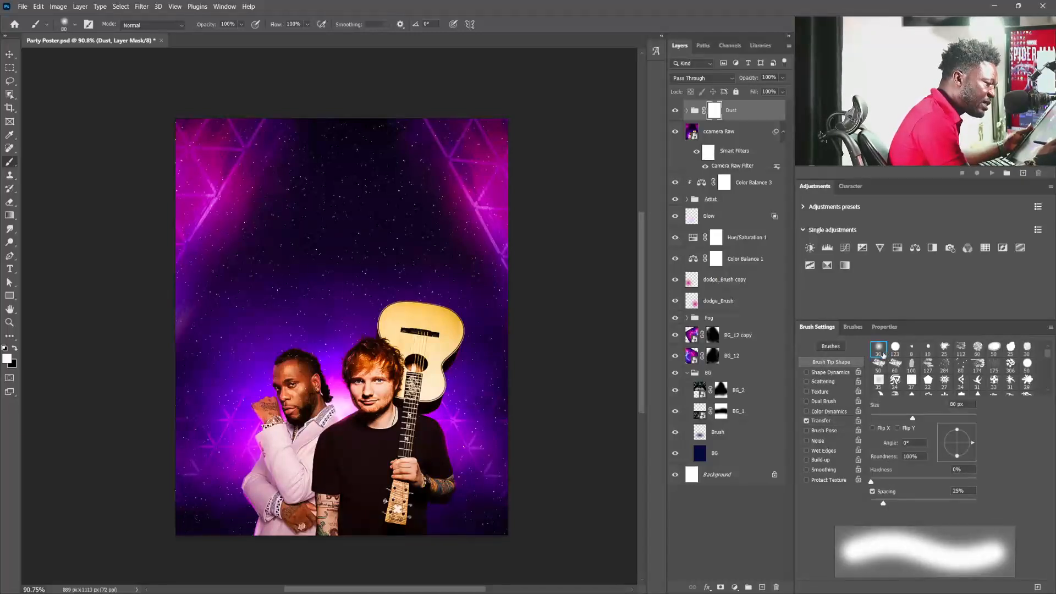
{"action": "left_click", "coordinate": [823, 421]}
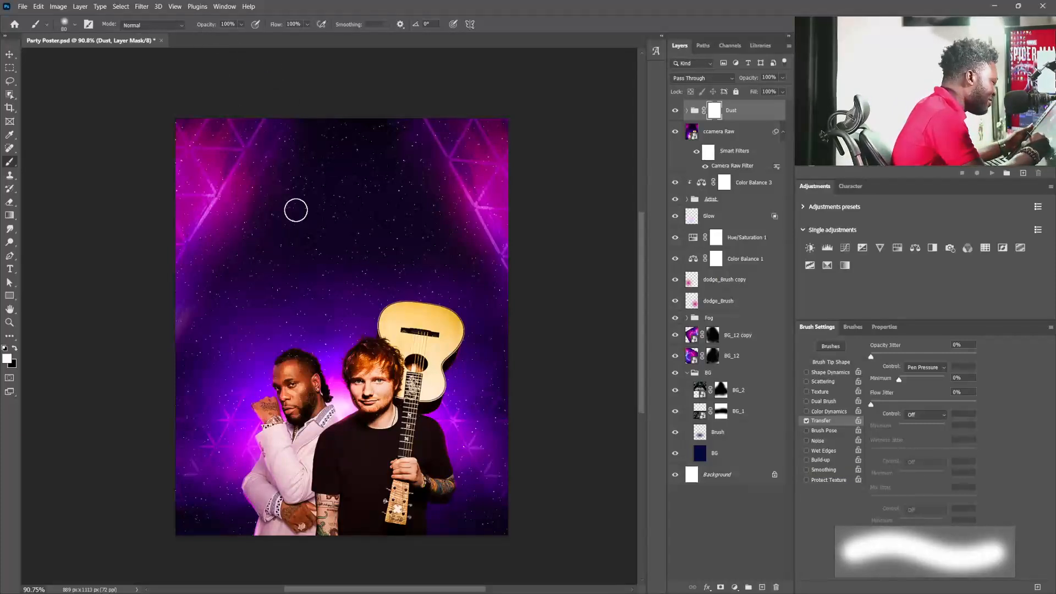
- Paint black on the Dust mask with a brush of about 60 px to remove the stars over the two artists
{"action": "key", "text": "bracketright"}
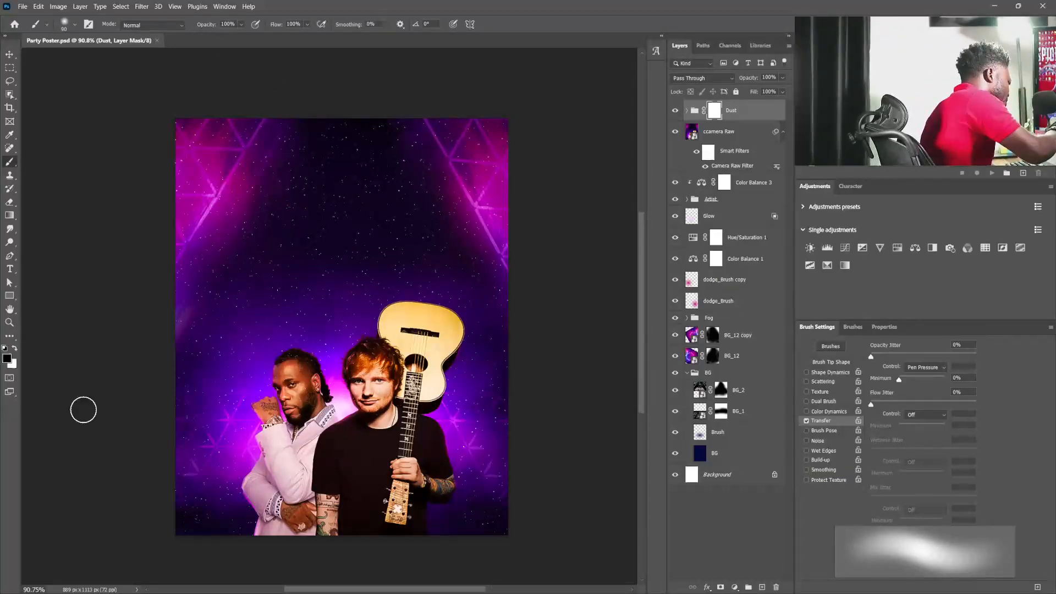
{"action": "key", "text": "x"}
{"action": "key", "text": "bracketleft"}
{"action": "key", "text": "bracketleft"}
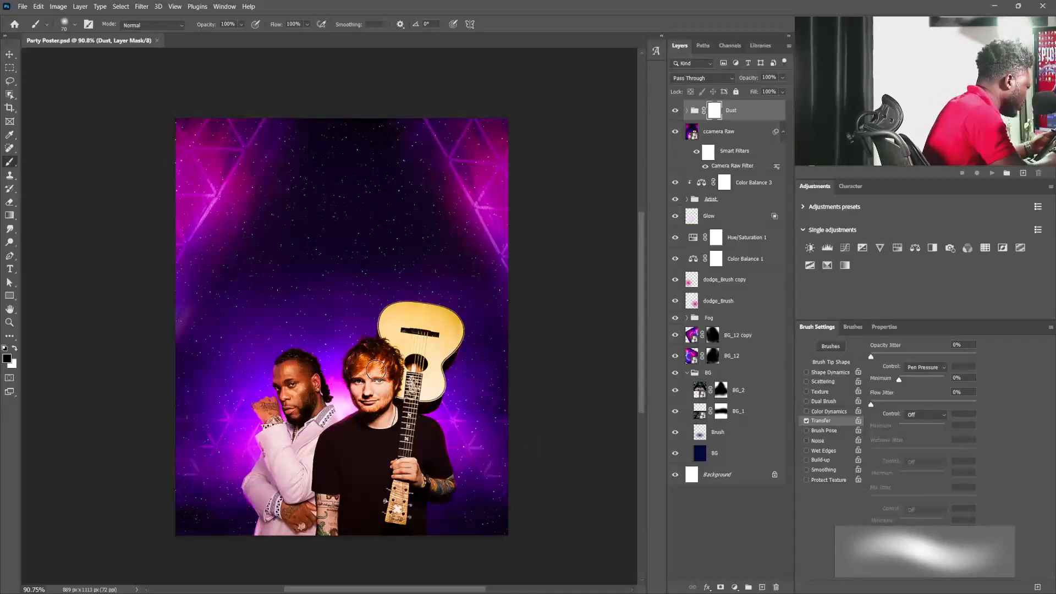
{"action": "key", "text": "bracketleft"}
{"action": "mouse_move", "coordinate": [372, 364]}
{"action": "left_mouse_down"}
{"action": "mouse_move", "coordinate": [371, 388]}
{"action": "mouse_move", "coordinate": [358, 365]}
{"action": "left_mouse_up"}
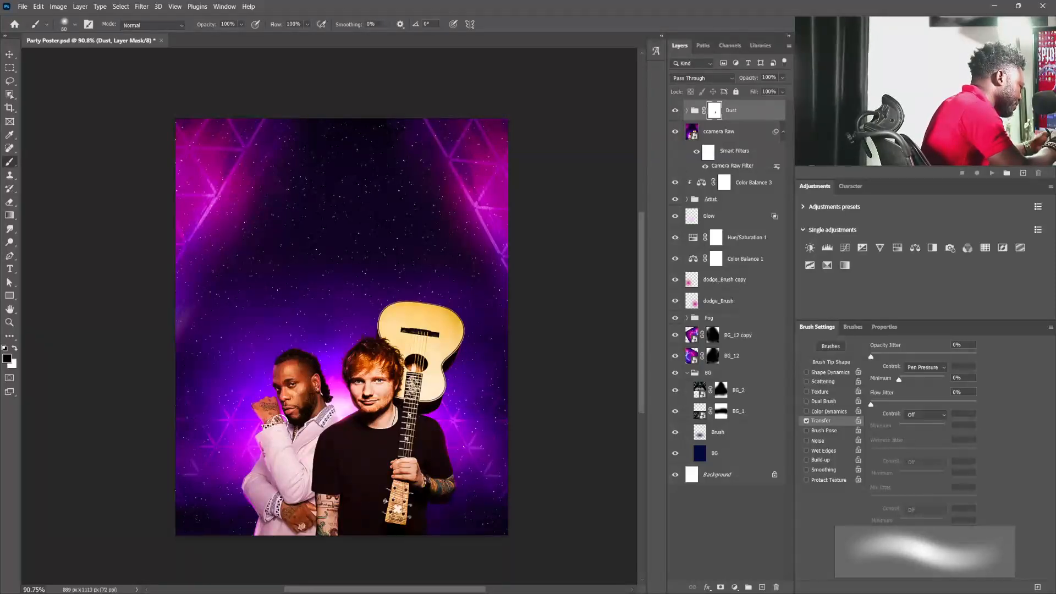
{"action": "left_click_drag", "start_coordinate": [308, 530], "coordinate": [316, 555]}
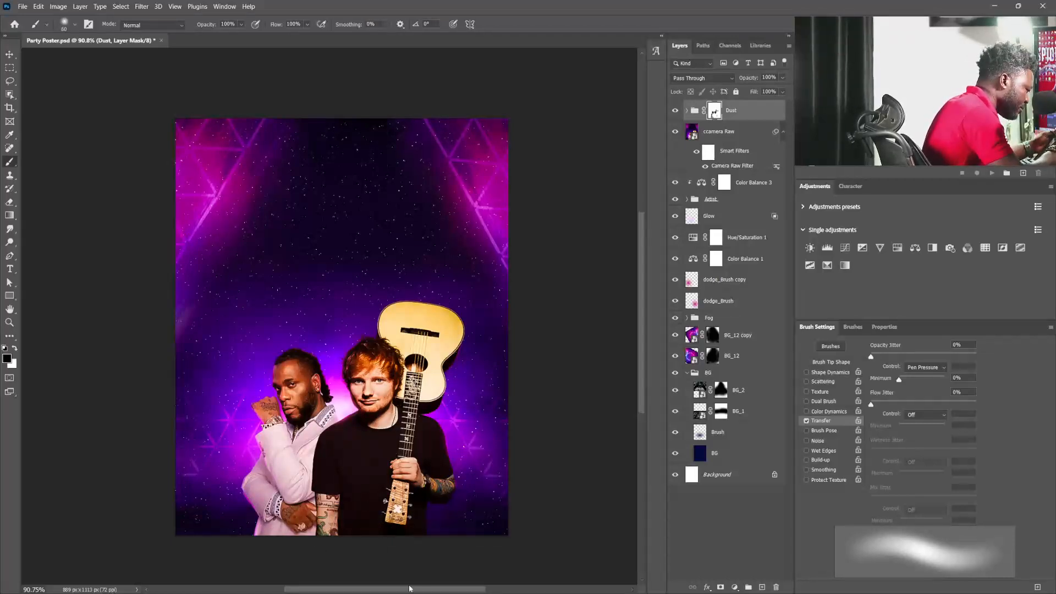
- Reopen the ccamera Raw layer's Camera Raw Filter, set the oranges' saturation to +6 in the color mixer, and apply it
{"action": "left_click", "coordinate": [699, 135]}
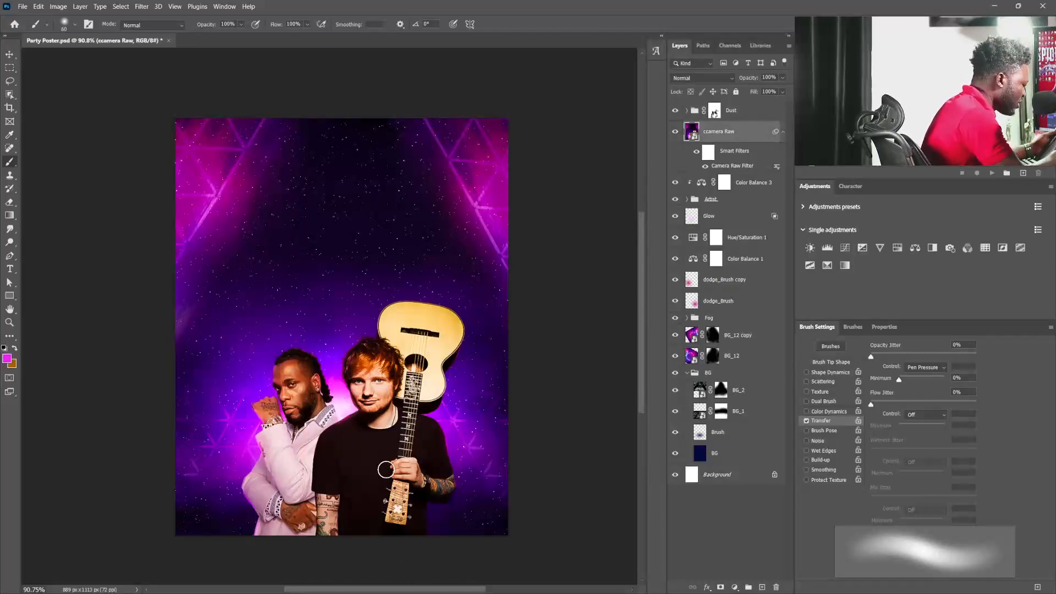
{"action": "double_click", "coordinate": [738, 166]}
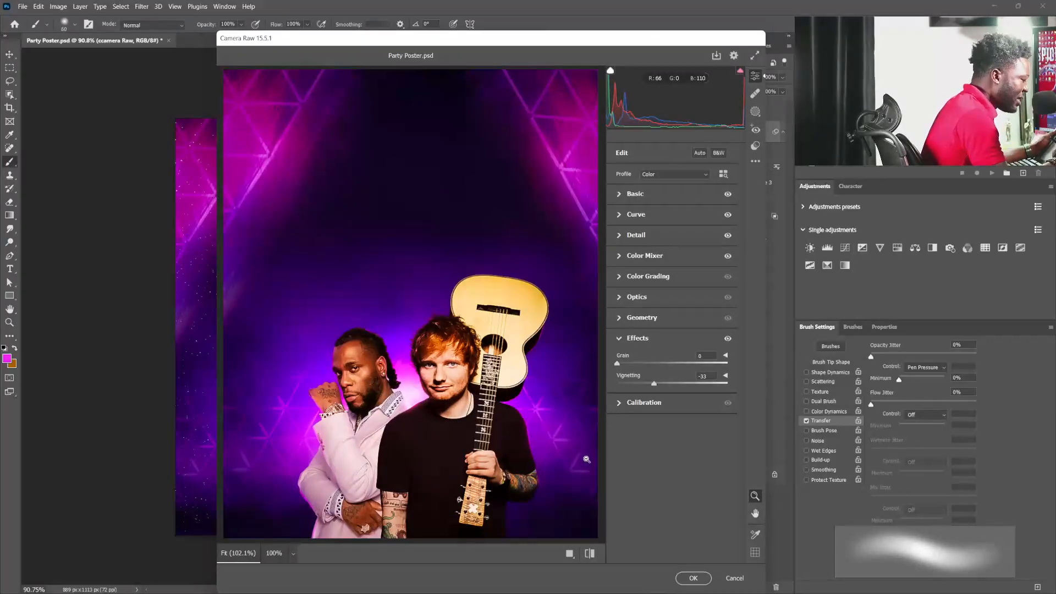
{"action": "left_click", "coordinate": [627, 338]}
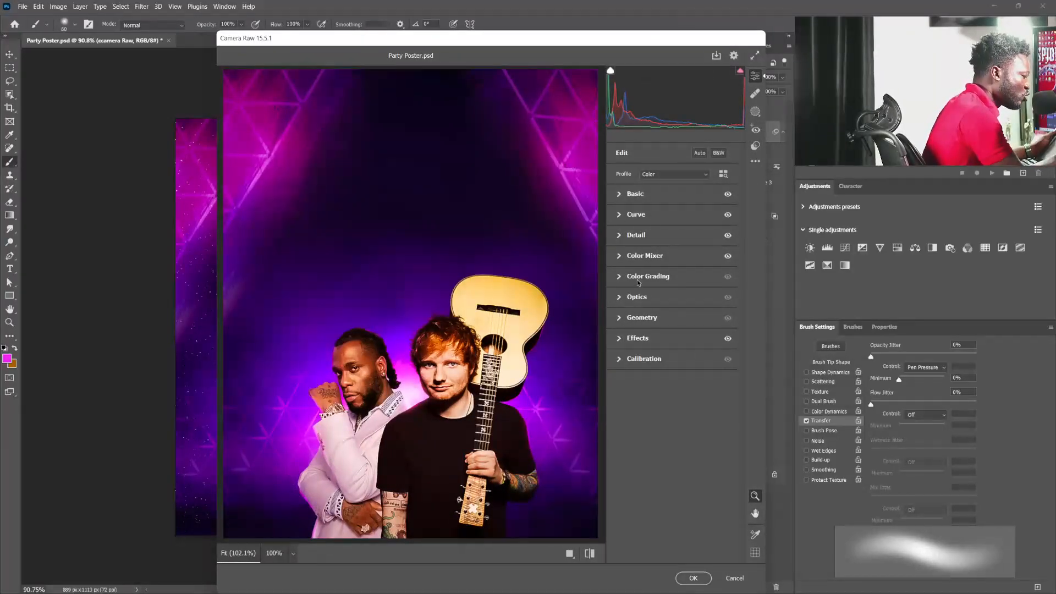
{"action": "left_click", "coordinate": [622, 257]}
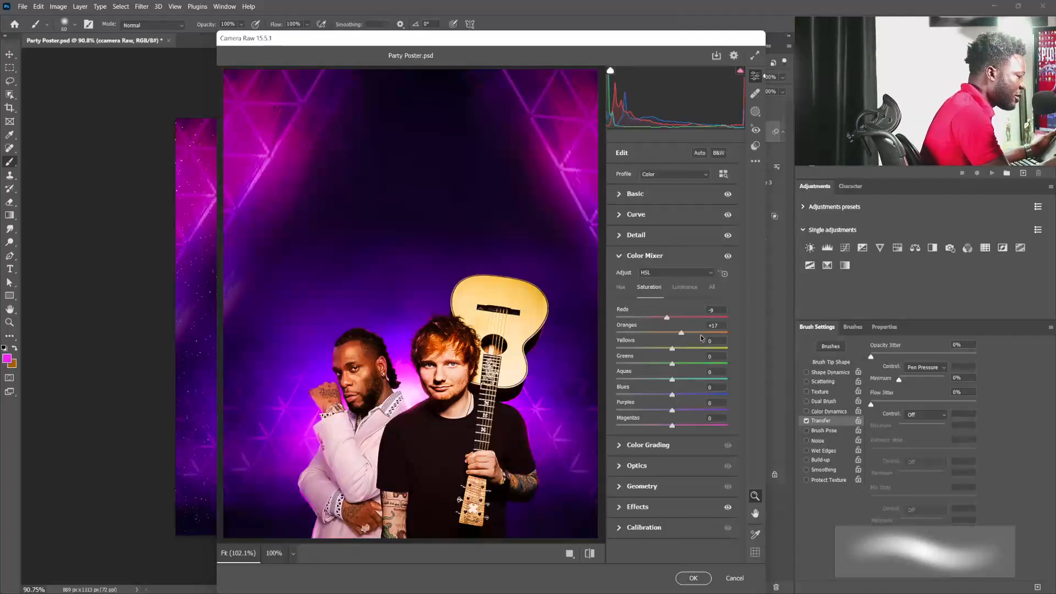
{"action": "left_click_drag", "start_coordinate": [681, 334], "coordinate": [677, 335]}
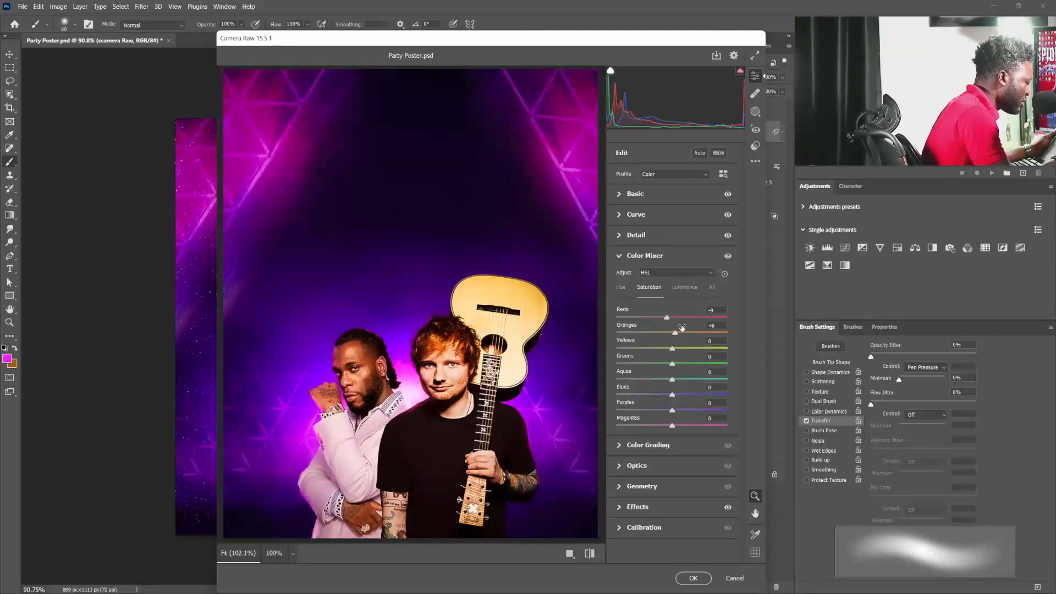
{"action": "left_click", "coordinate": [694, 578]}
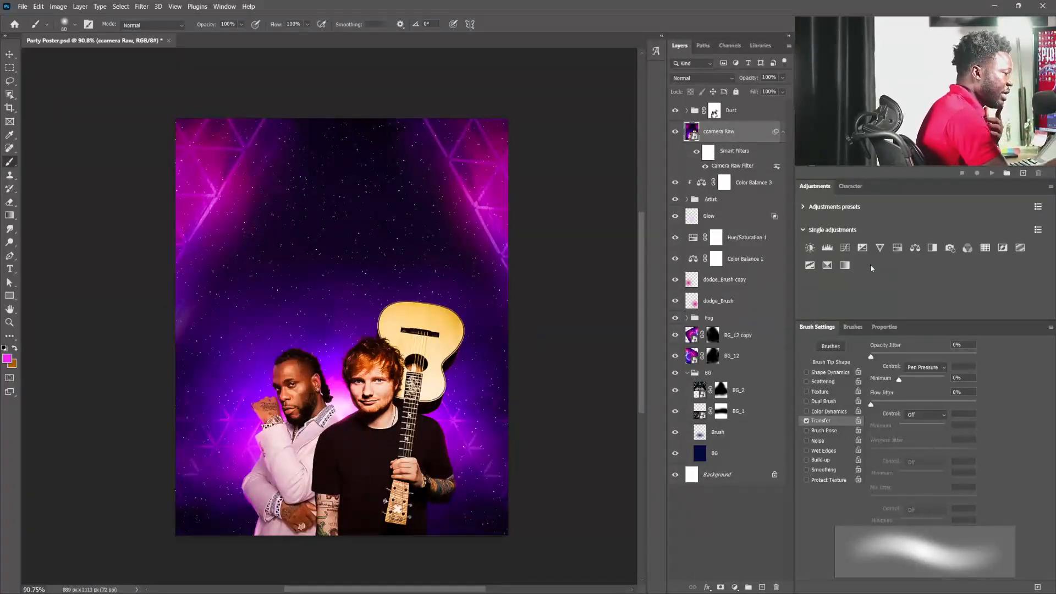
- Add a Hue/Saturation adjustment above the ccamera Raw layer, target the Reds sampled from the artist's skin, and set their saturation to -59
{"action": "left_click", "coordinate": [897, 249]}
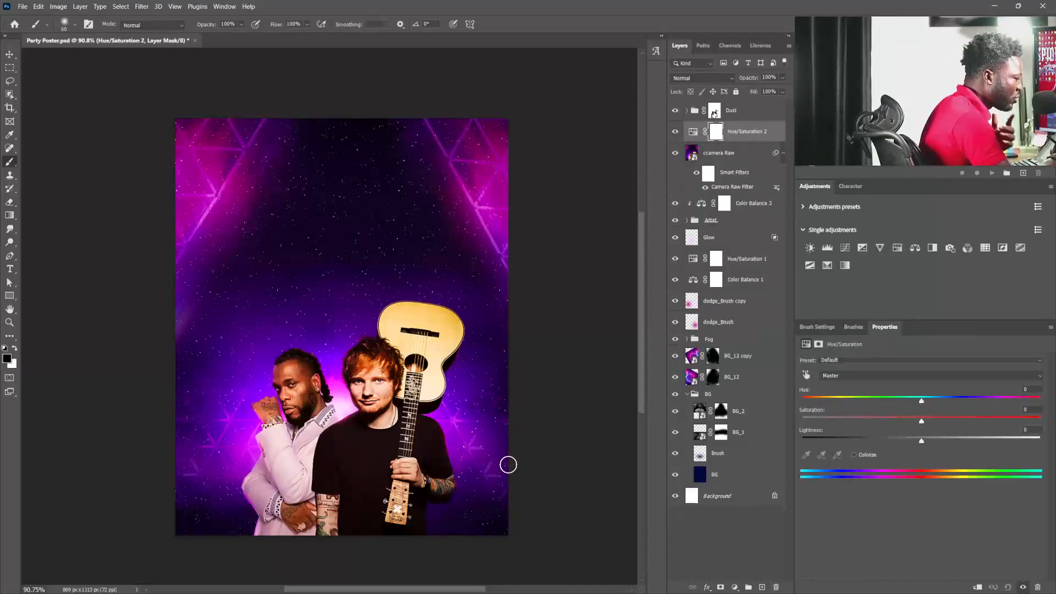
{"action": "left_click_drag", "start_coordinate": [335, 379], "coordinate": [405, 380]}
{"action": "mouse_move", "coordinate": [315, 398]}
{"action": "left_mouse_down"}
{"action": "mouse_move", "coordinate": [399, 369]}
{"action": "mouse_move", "coordinate": [440, 370]}
{"action": "left_mouse_up"}
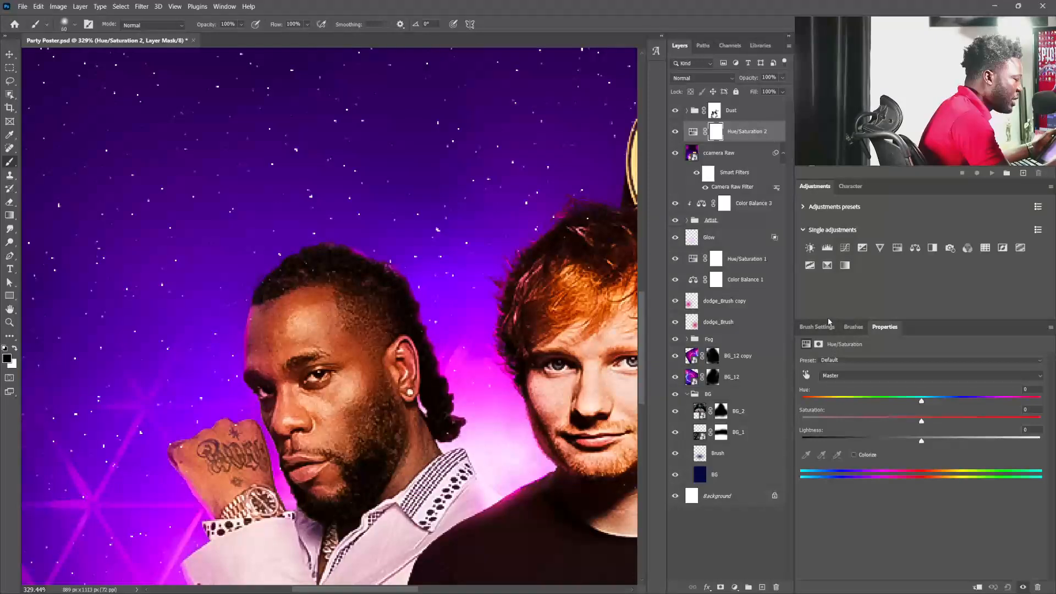
{"action": "left_click", "coordinate": [806, 374]}
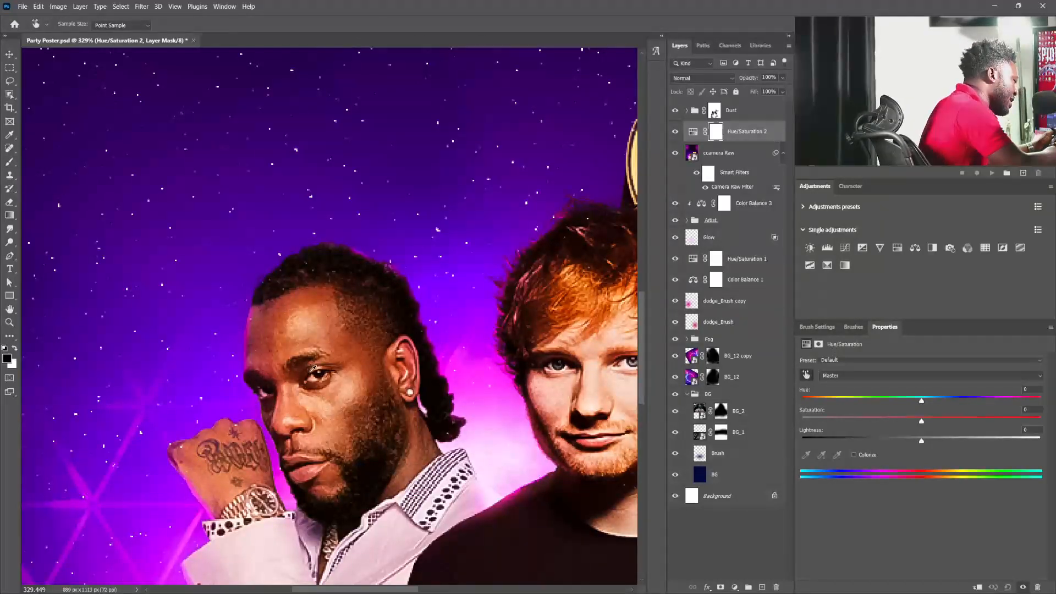
{"action": "left_click", "coordinate": [313, 375]}
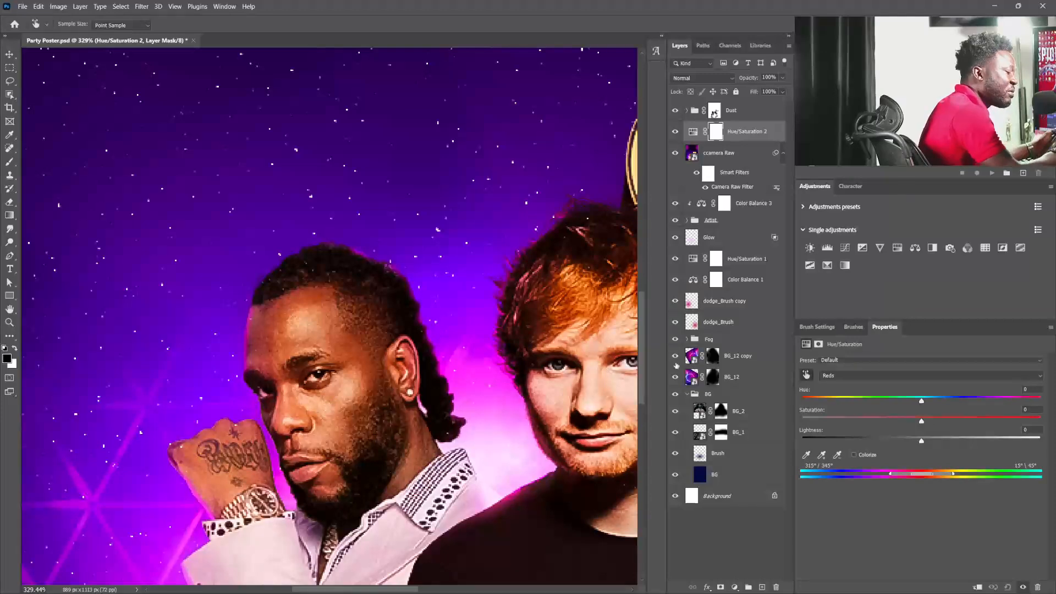
{"action": "left_click_drag", "start_coordinate": [918, 424], "coordinate": [847, 420]}
{"action": "left_click_drag", "start_coordinate": [509, 393], "coordinate": [444, 390]}
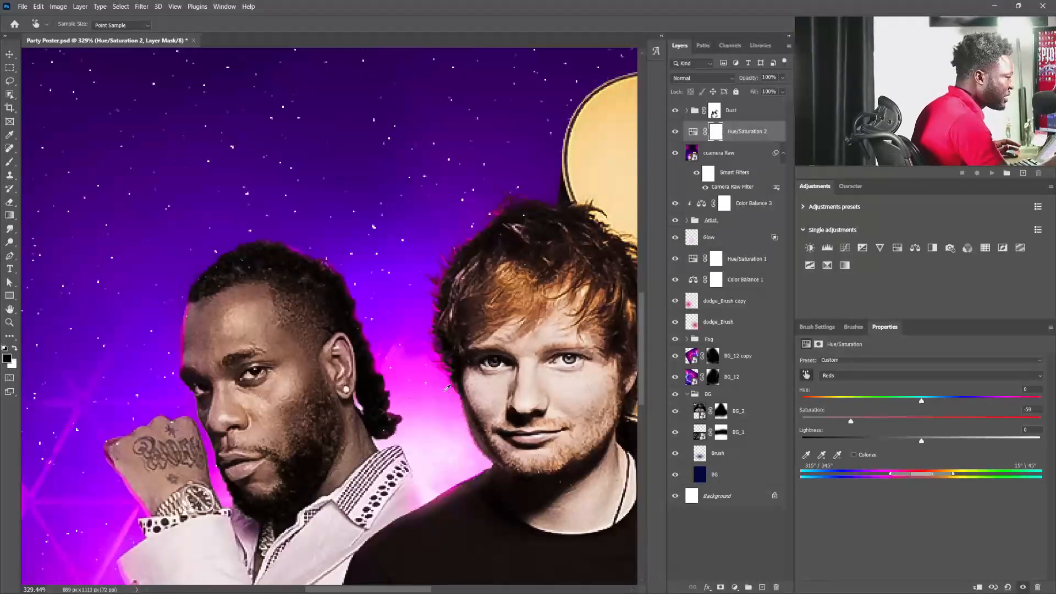
- Invert the Hue/Saturation mask to black and paint white with a tiny soft brush over the pink-shirted artist's reddish ear and eyes
{"action": "key", "text": "ctrl+i"}
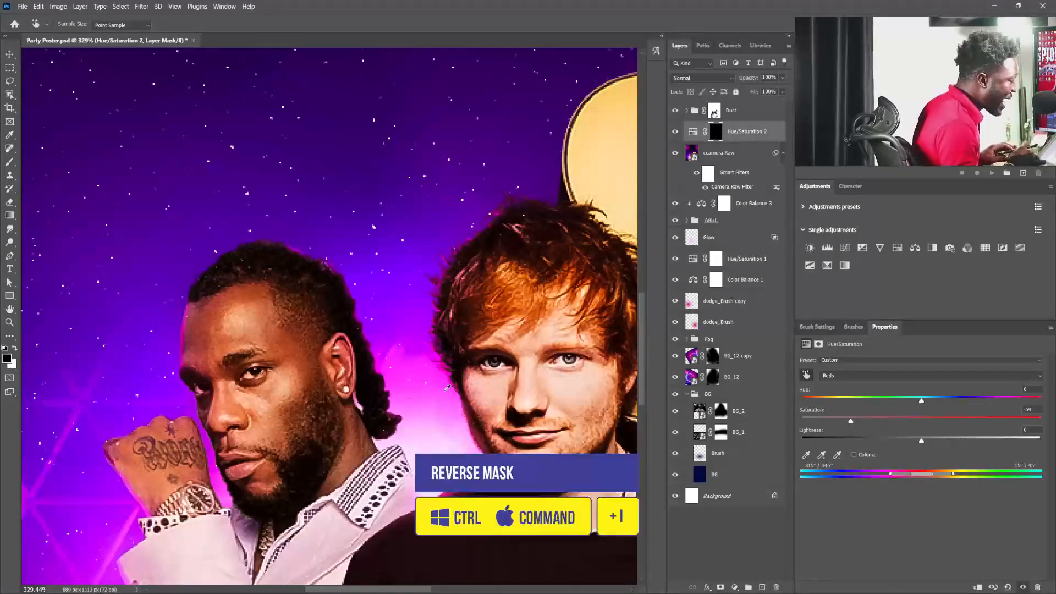
{"action": "key", "text": "b"}
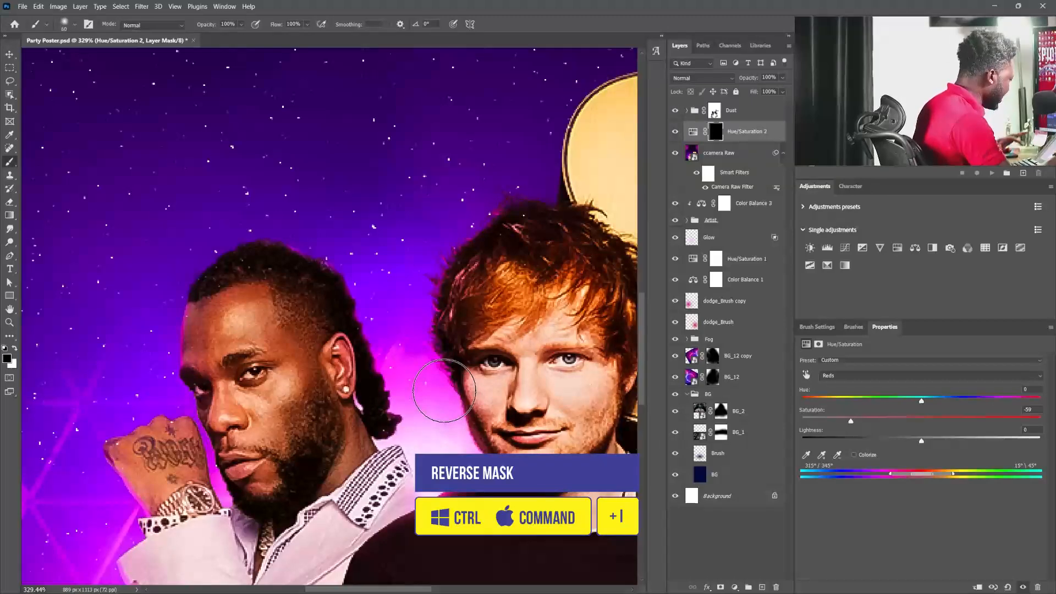
{"action": "left_click", "coordinate": [15, 349]}
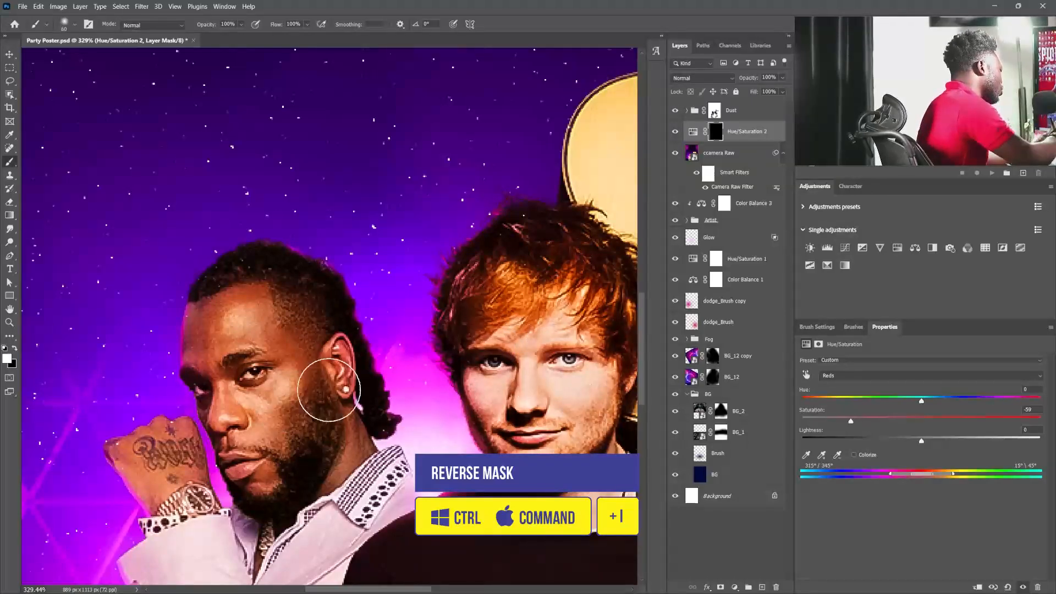
{"action": "key", "text": "bracketleft"}
{"action": "key", "text": "bracketleft"}
{"action": "key", "text": "bracketleft"}
{"action": "key", "text": "bracketleft"}
{"action": "key", "text": "bracketleft"}
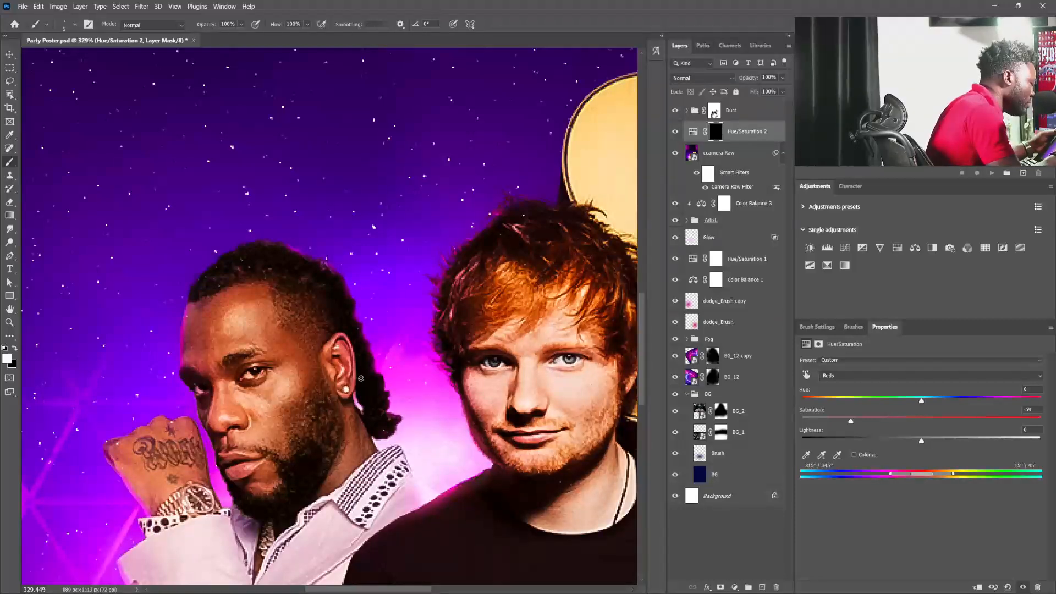
{"action": "key", "text": "bracketleft"}
{"action": "key", "text": "bracketleft"}
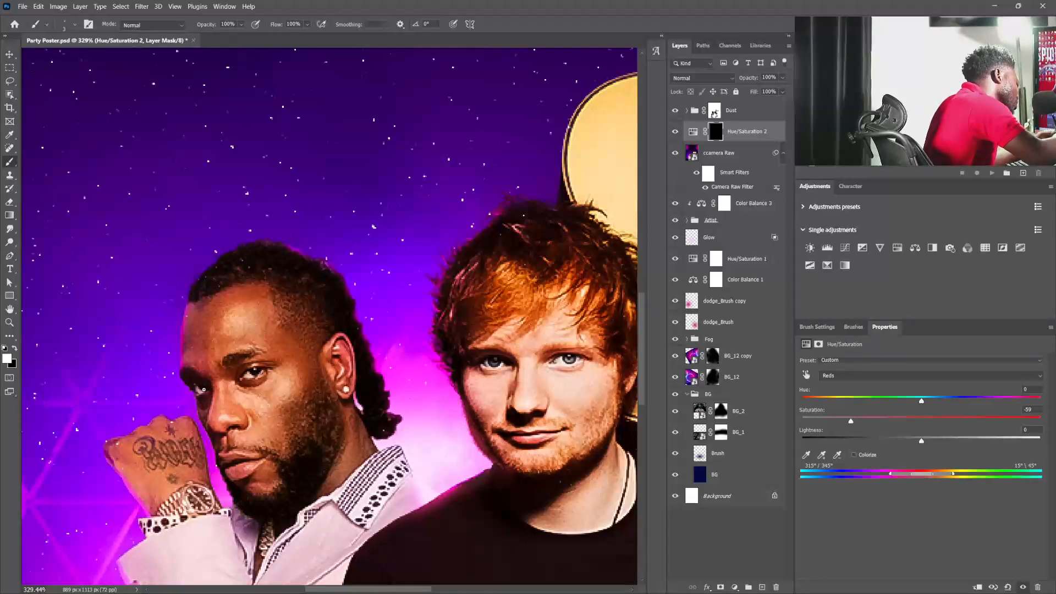
- Select the guitarist's two irises with elliptical marquees and trim away the eyelid areas with the Lasso tool
{"action": "scroll", "coordinate": [626, 342], "scroll_direction": "up", "scroll_amount": 3}
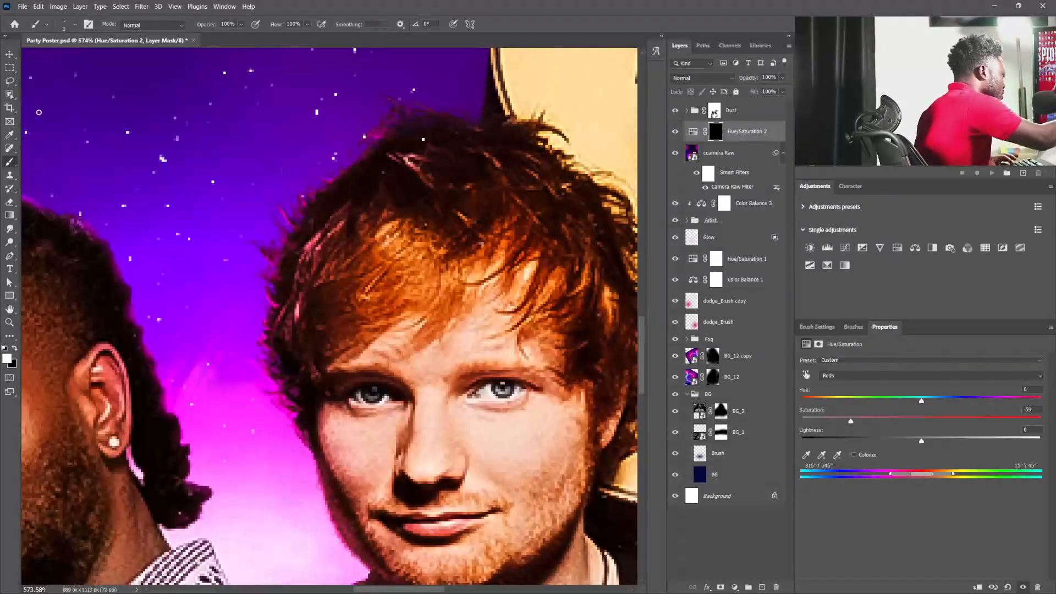
{"action": "left_click", "coordinate": [10, 67]}
{"action": "left_click", "coordinate": [66, 78]}
{"action": "left_click_drag", "start_coordinate": [490, 372], "coordinate": [518, 382]}
{"action": "left_click_drag", "start_coordinate": [357, 365], "coordinate": [388, 403]}
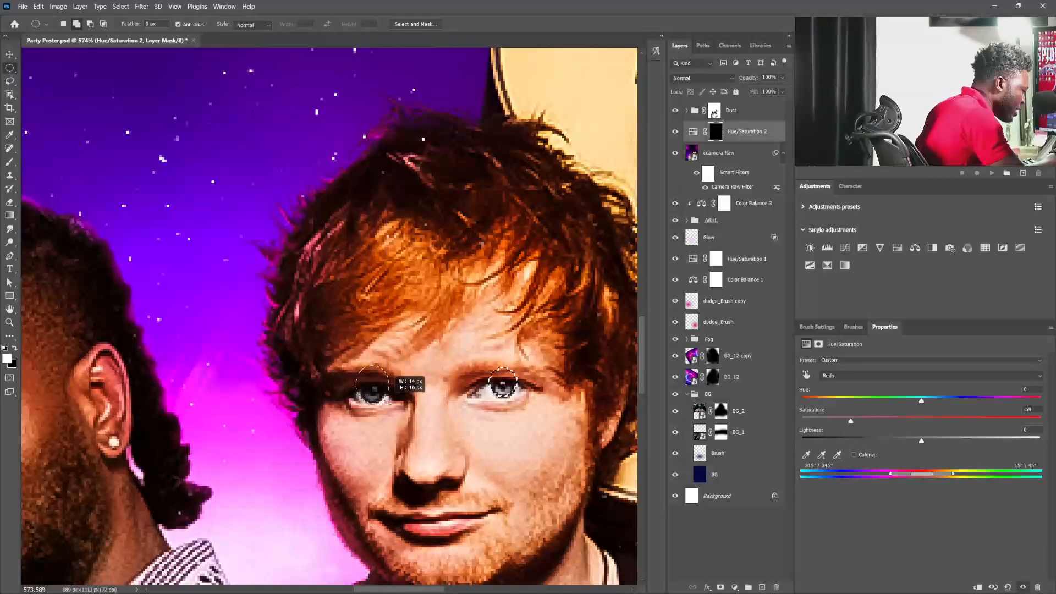
{"action": "key", "text": "l"}
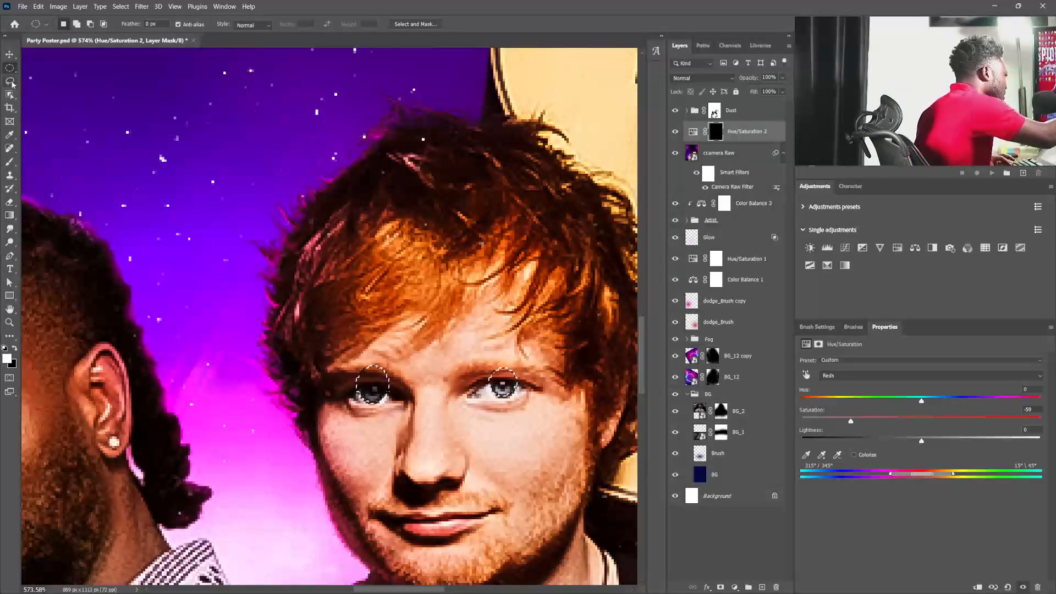
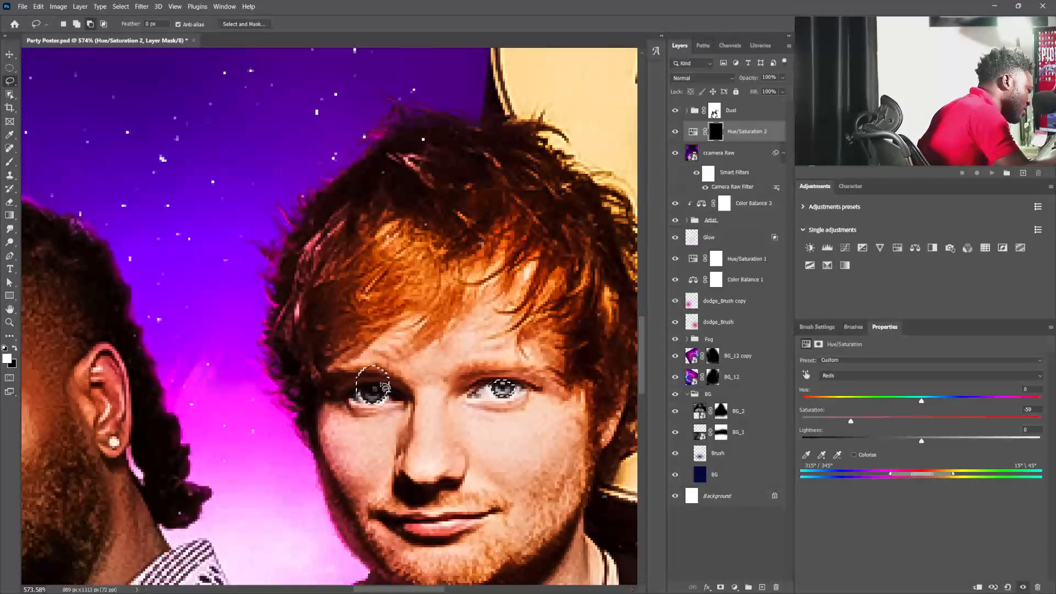
{"action": "mouse_move", "coordinate": [351, 393]}
{"action": "left_mouse_down"}
{"action": "mouse_move", "coordinate": [403, 360]}
{"action": "mouse_move", "coordinate": [394, 388]}
{"action": "left_mouse_up"}
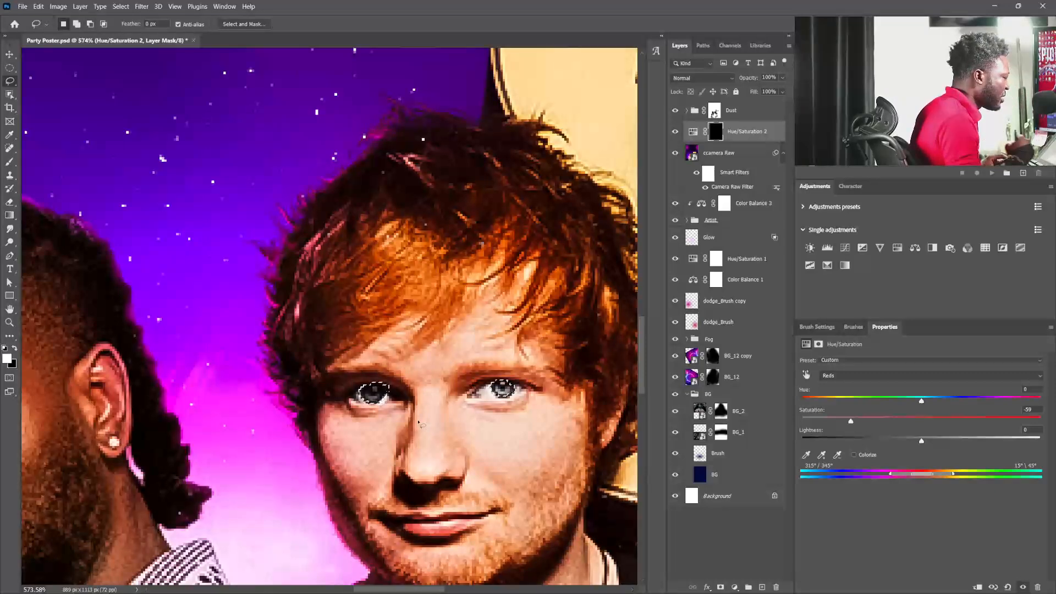
- Add a Levels adjustment on the selected irises with midtones at 1.44 in the Blue channel and 1.14 in the Green channel
{"action": "left_click", "coordinate": [828, 247]}
{"action": "left_click", "coordinate": [843, 381]}
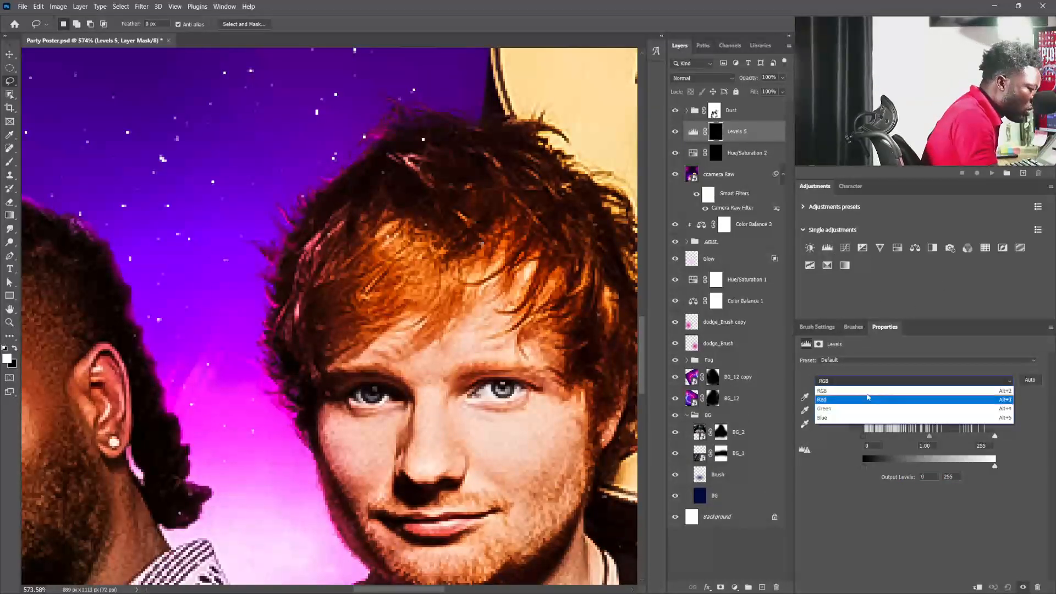
{"action": "left_click", "coordinate": [891, 422]}
{"action": "mouse_move", "coordinate": [930, 438]}
{"action": "left_mouse_down"}
{"action": "mouse_move", "coordinate": [946, 440]}
{"action": "mouse_move", "coordinate": [912, 440]}
{"action": "left_mouse_up"}
{"action": "left_click", "coordinate": [871, 383]}
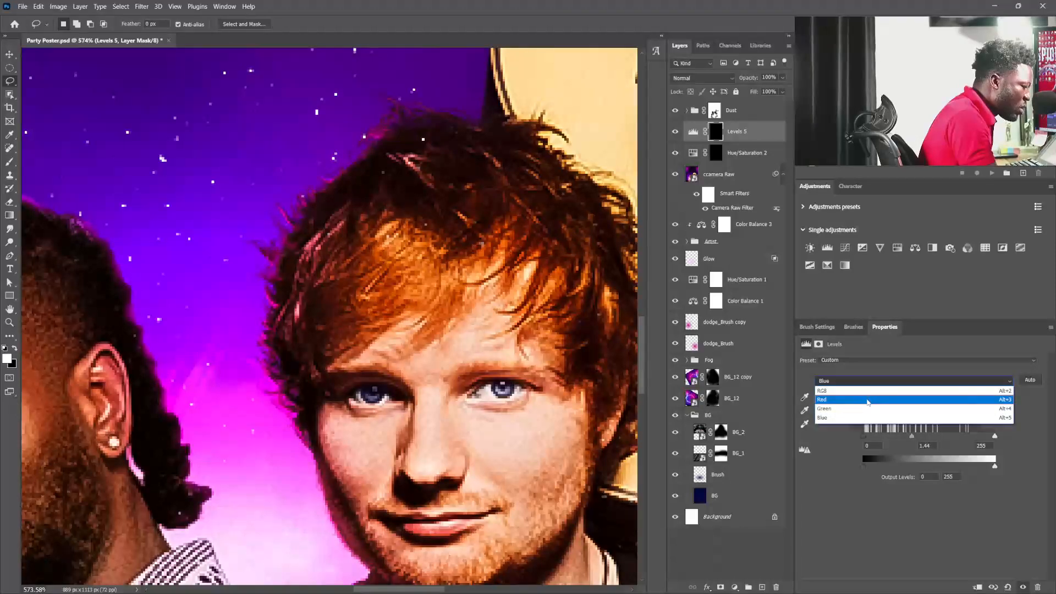
{"action": "left_click", "coordinate": [863, 408]}
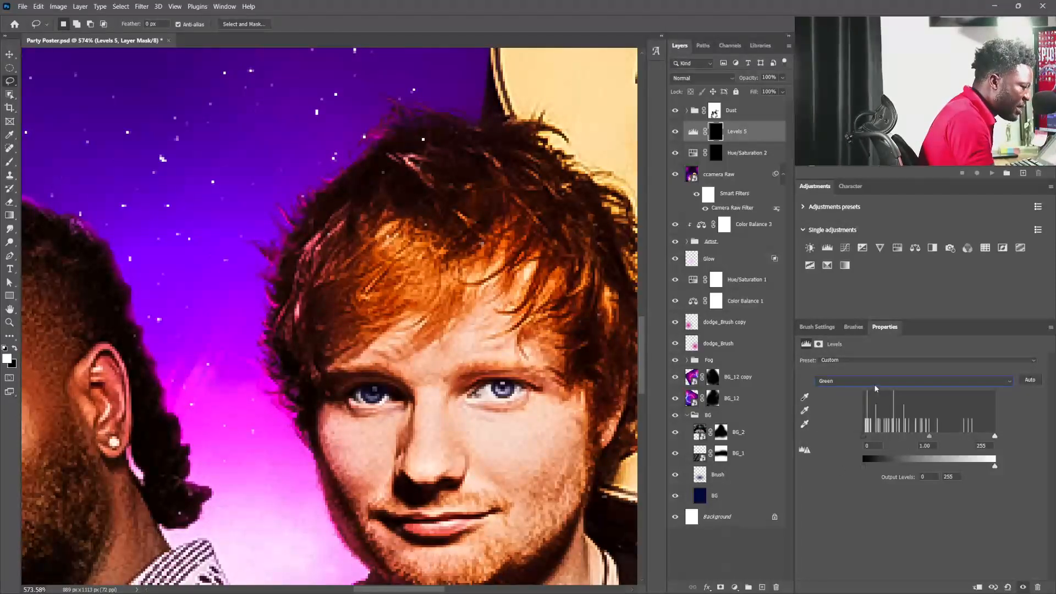
{"action": "left_click_drag", "start_coordinate": [928, 438], "coordinate": [924, 441]}
{"action": "left_click_drag", "start_coordinate": [556, 392], "coordinate": [513, 463]}
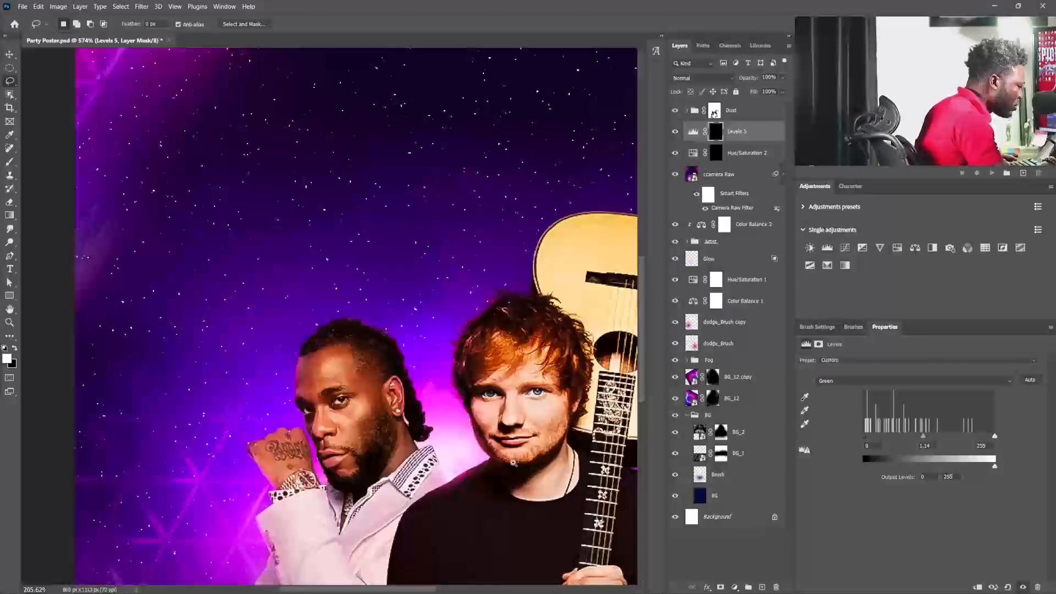
{"action": "left_click_drag", "start_coordinate": [525, 397], "coordinate": [553, 411]}
{"action": "key", "text": "ctrl+0"}
- Ready the brush with black as the foreground color and target the Dust group's mask
{"action": "key", "text": "b"}
{"action": "key", "text": "x"}
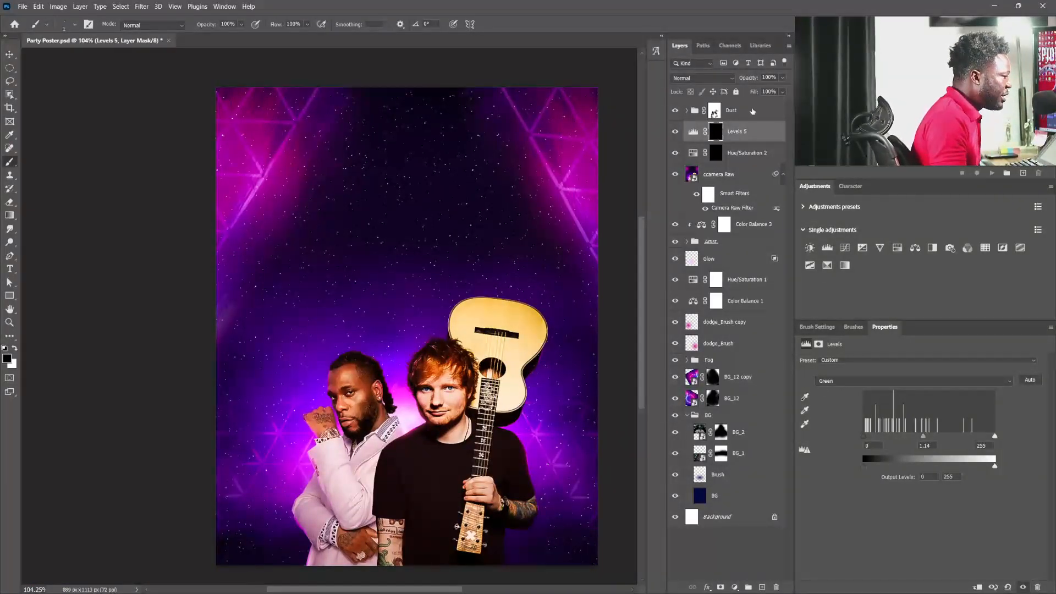
{"action": "left_click", "coordinate": [714, 113]}
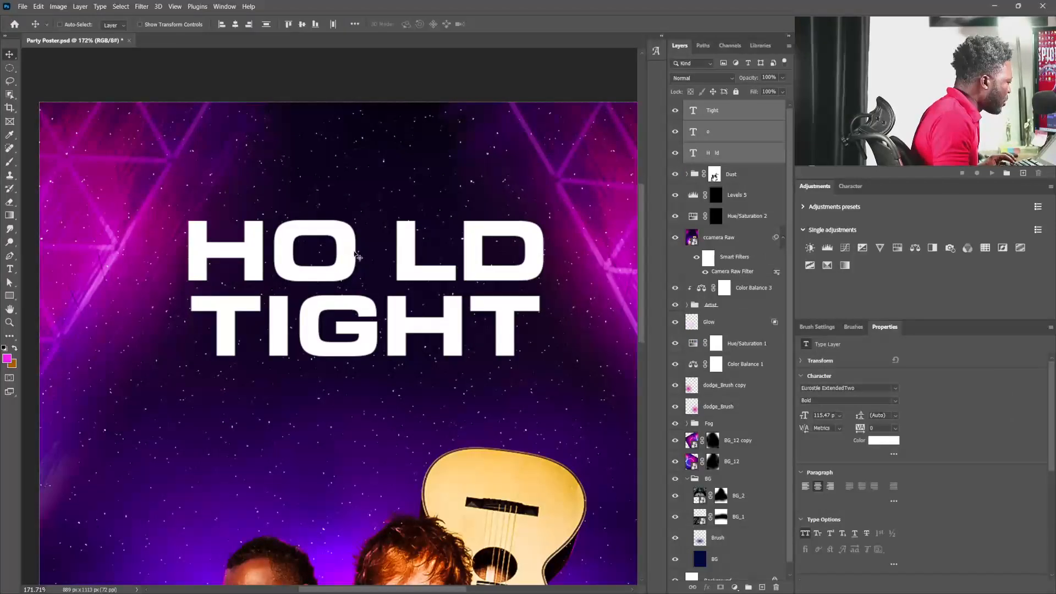
- Select the separate "o" text layer of the HOLD title and nudge it slightly closer to the H
{"action": "right_click", "coordinate": [341, 251]}
{"action": "left_click", "coordinate": [348, 260]}
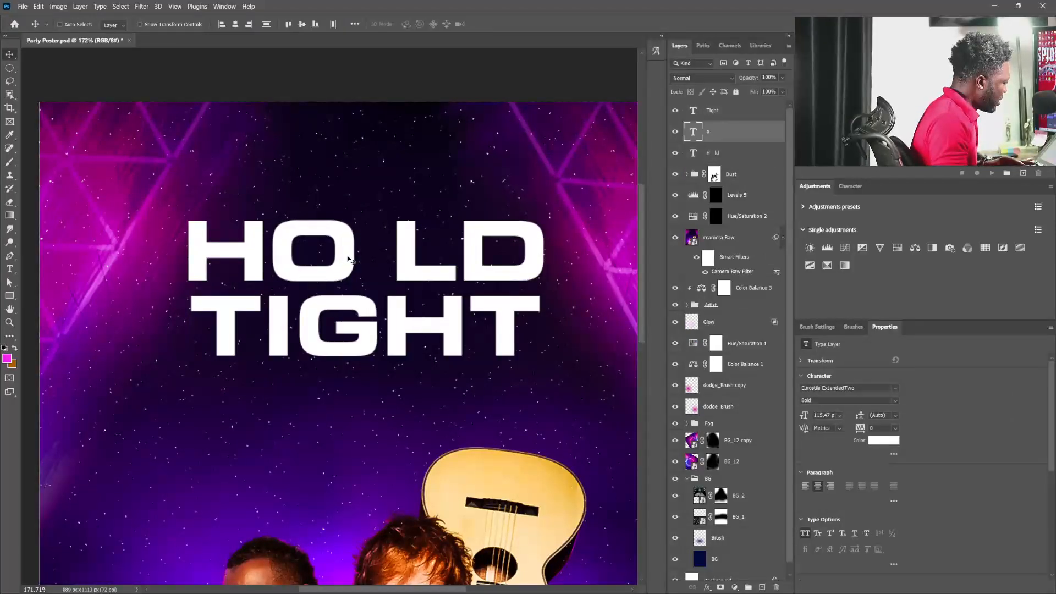
{"action": "left_click", "coordinate": [747, 135]}
{"action": "right_click", "coordinate": [746, 135]}
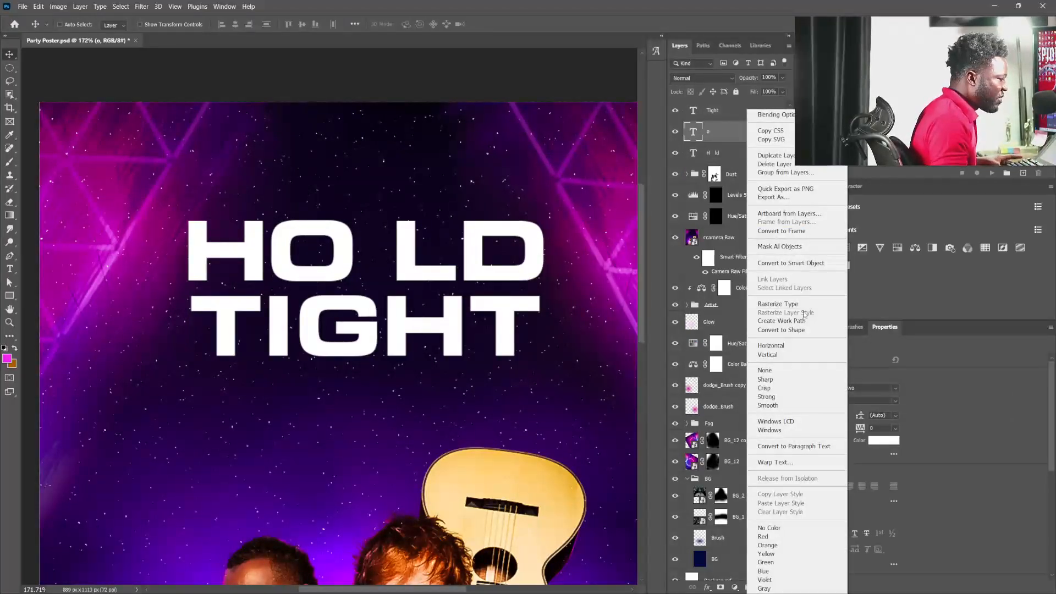
{"action": "left_click", "coordinate": [791, 263]}
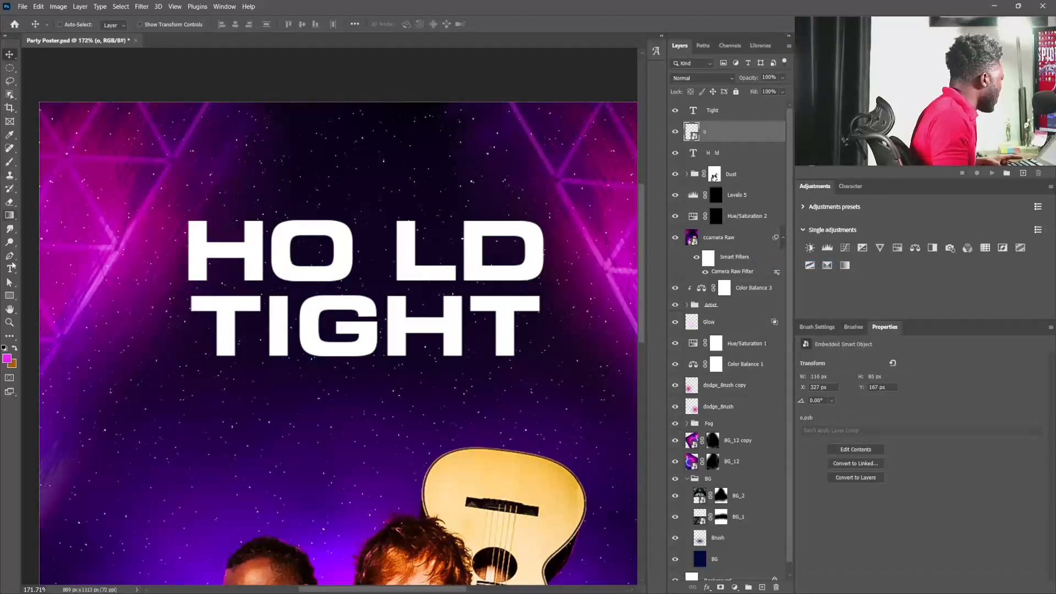
{"action": "key", "text": "a"}
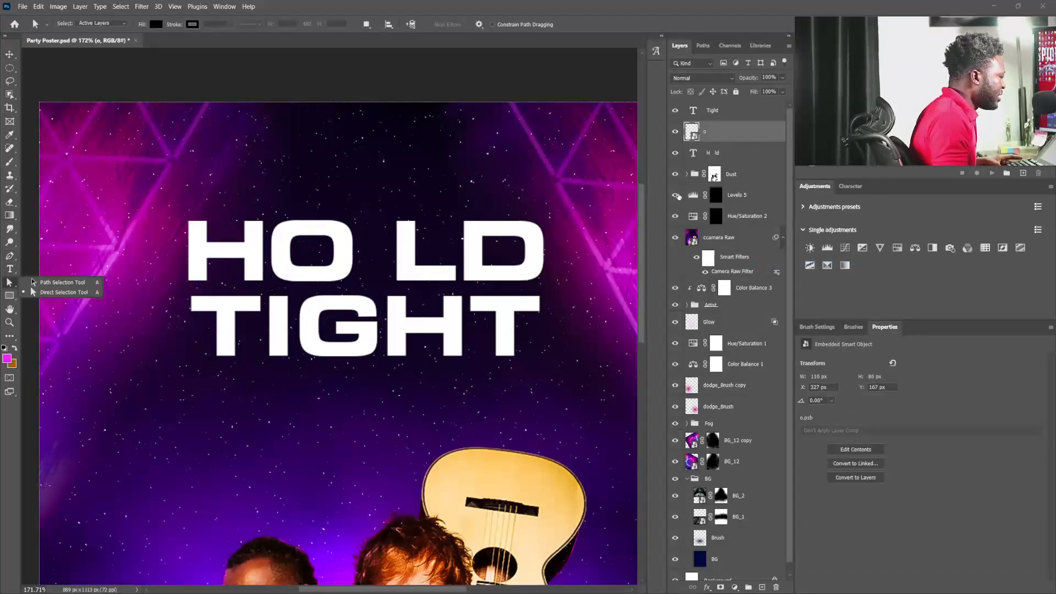
{"action": "key", "text": "ctrl+z"}
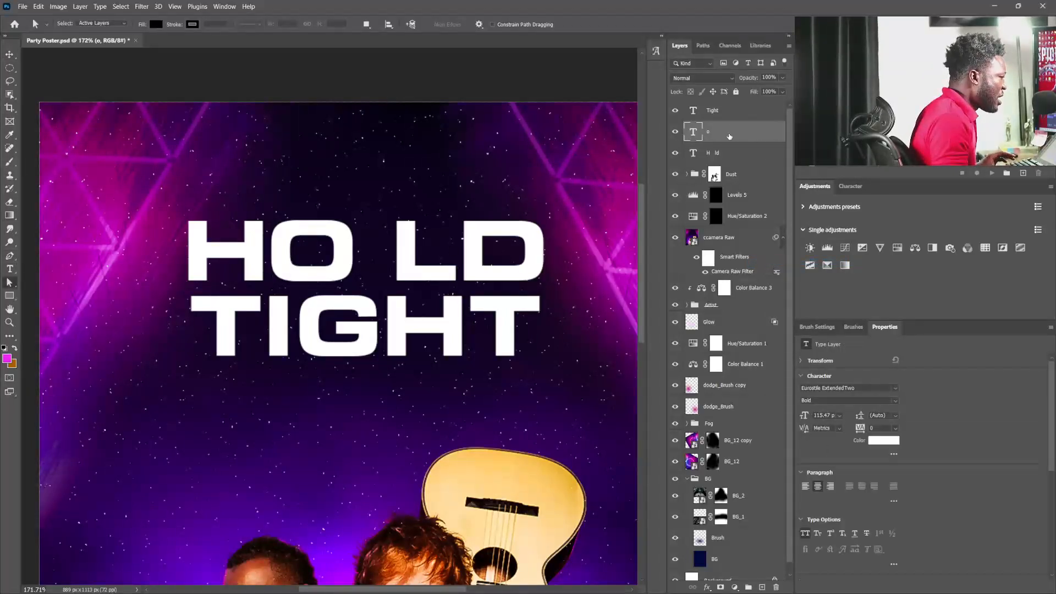
- Convert the "o" text layer to a shape and stretch its right-hand anchor points to about 166 px wide, closing the gap before the L
{"action": "right_click", "coordinate": [723, 136]}
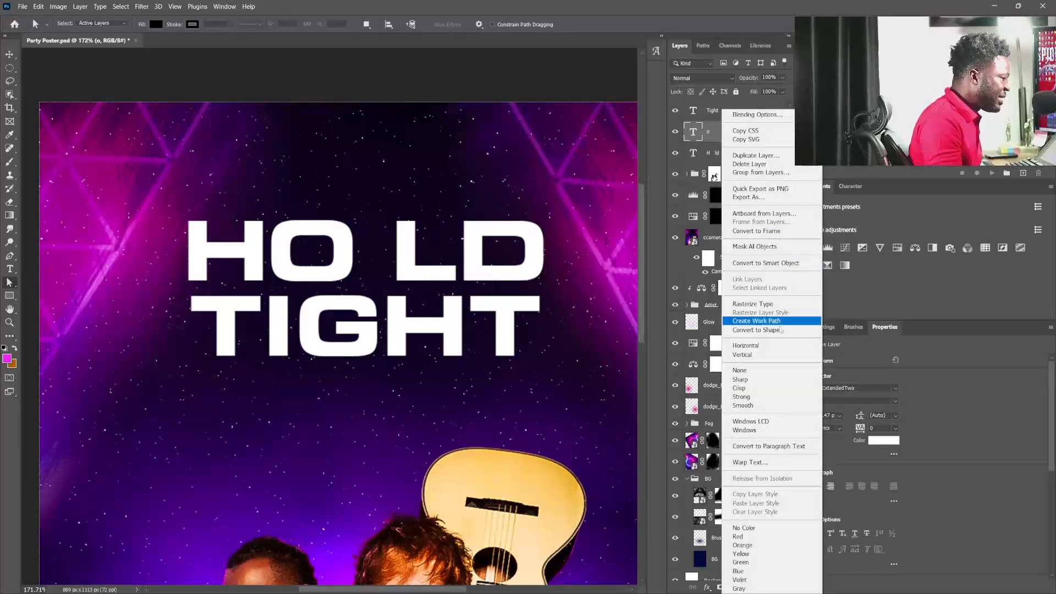
{"action": "left_click", "coordinate": [775, 331]}
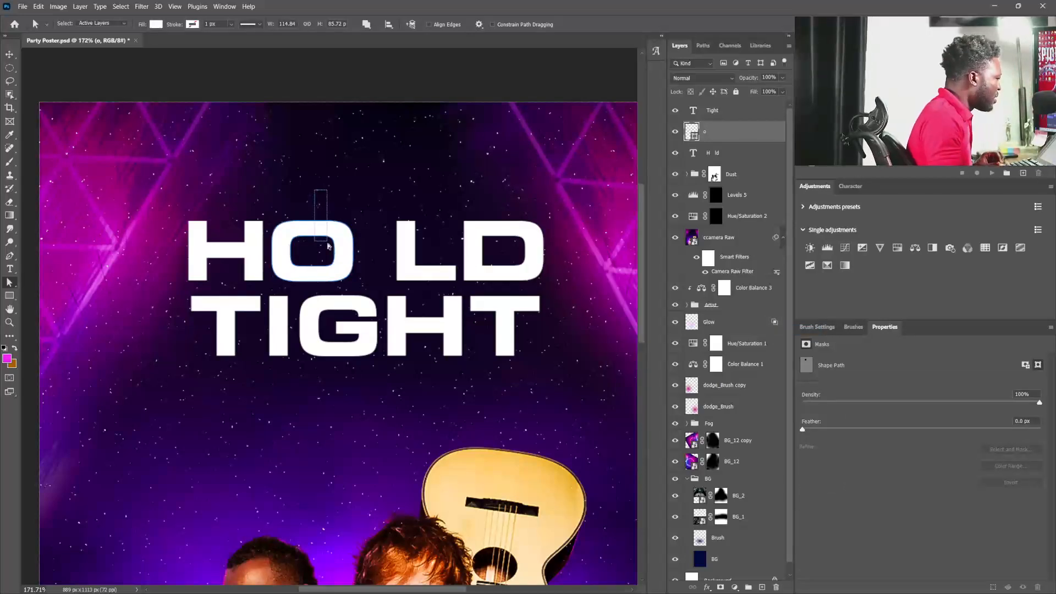
{"action": "left_click_drag", "start_coordinate": [355, 278], "coordinate": [389, 285]}
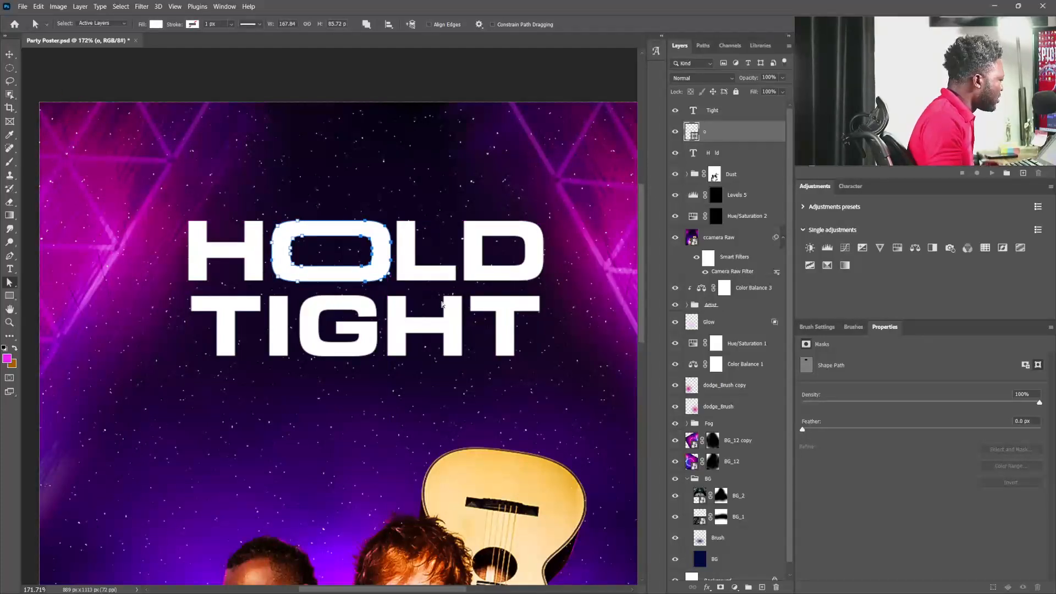
{"action": "key", "text": "Left"}
{"action": "key", "text": "Left"}
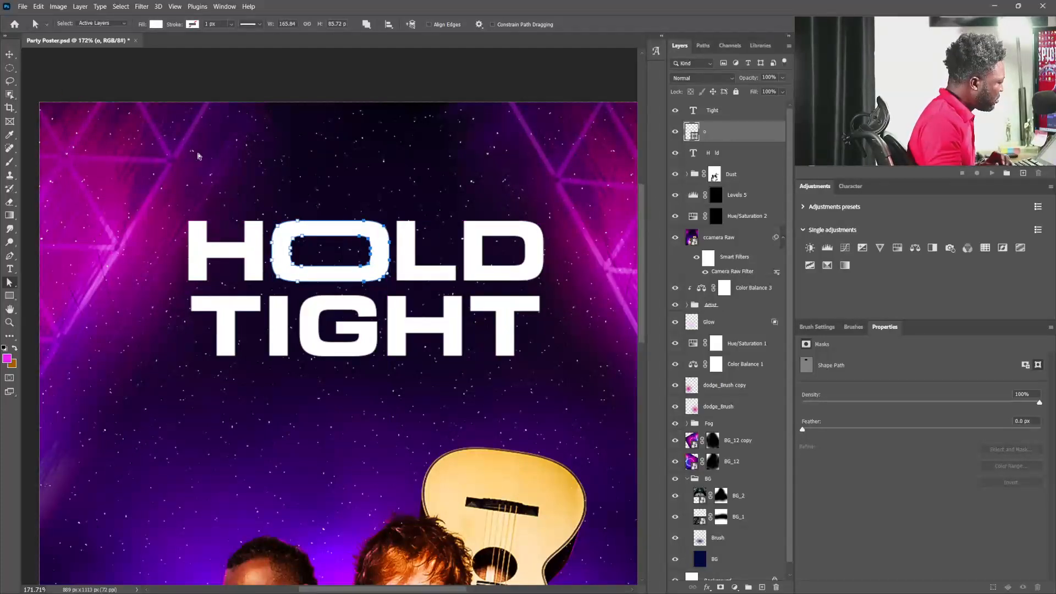
{"action": "left_click", "coordinate": [9, 53]}
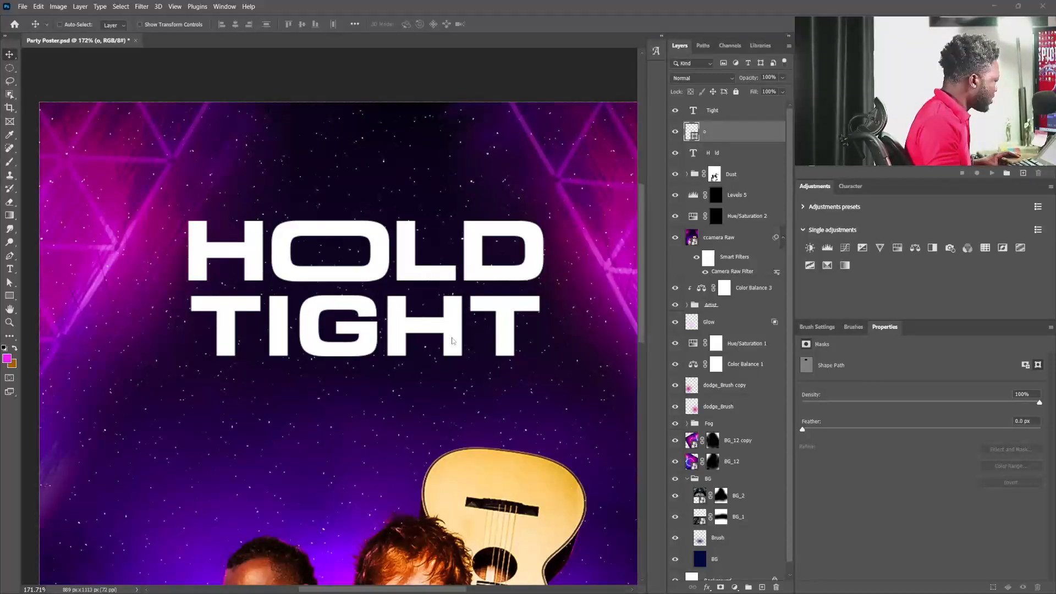
- Add the text "PARTY" in 48 pt Eurostile ExtendedTwo Bold below the word TIGHT
{"action": "left_click", "coordinate": [9, 269]}
{"action": "left_click", "coordinate": [216, 400]}
{"action": "type", "text": "PARTY"}
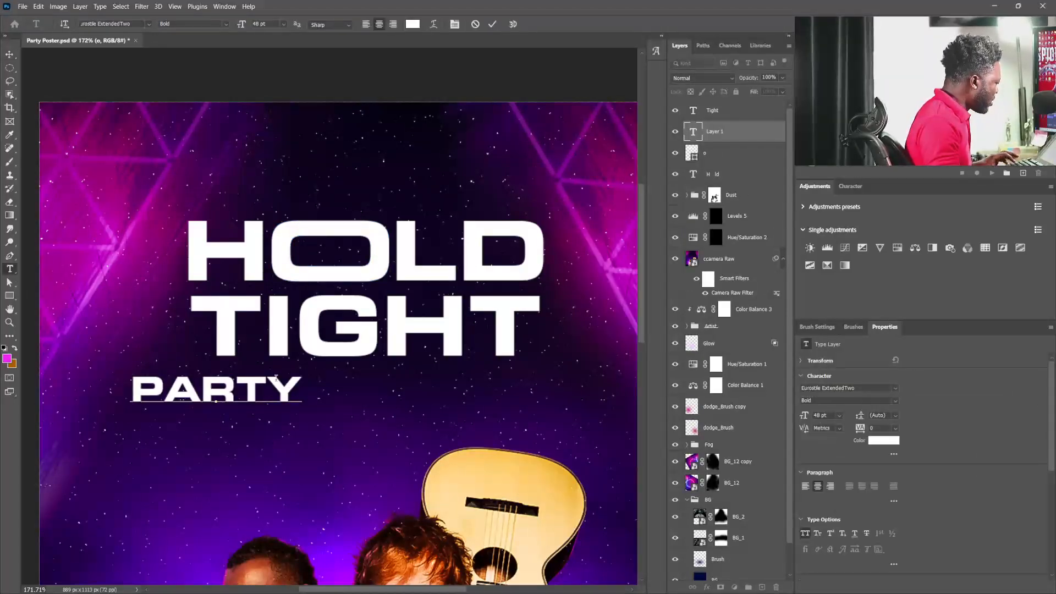
{"action": "left_click", "coordinate": [165, 395]}
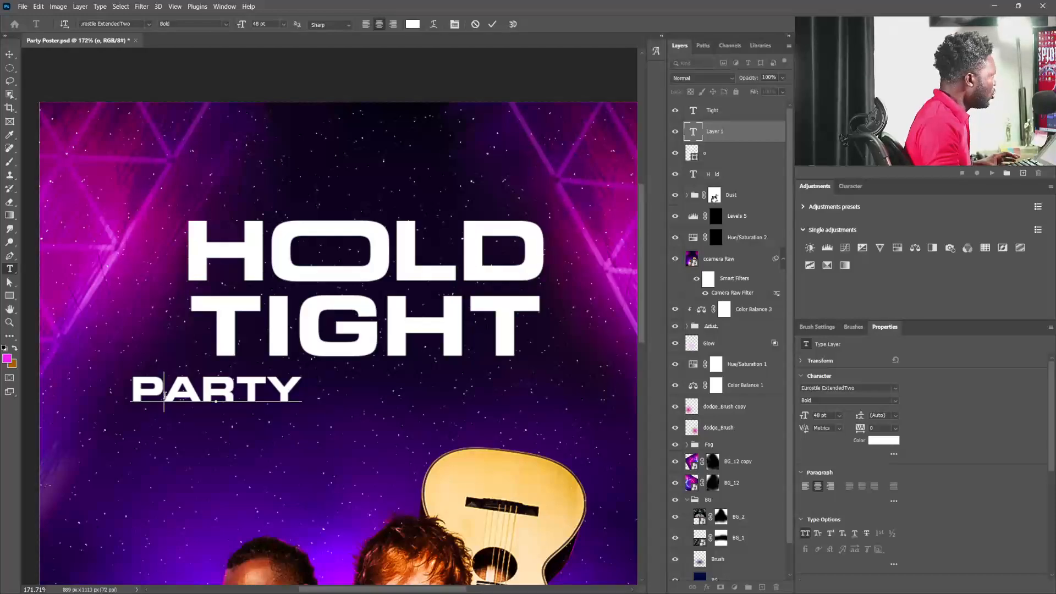
{"action": "left_click_drag", "start_coordinate": [185, 393], "coordinate": [315, 405]}
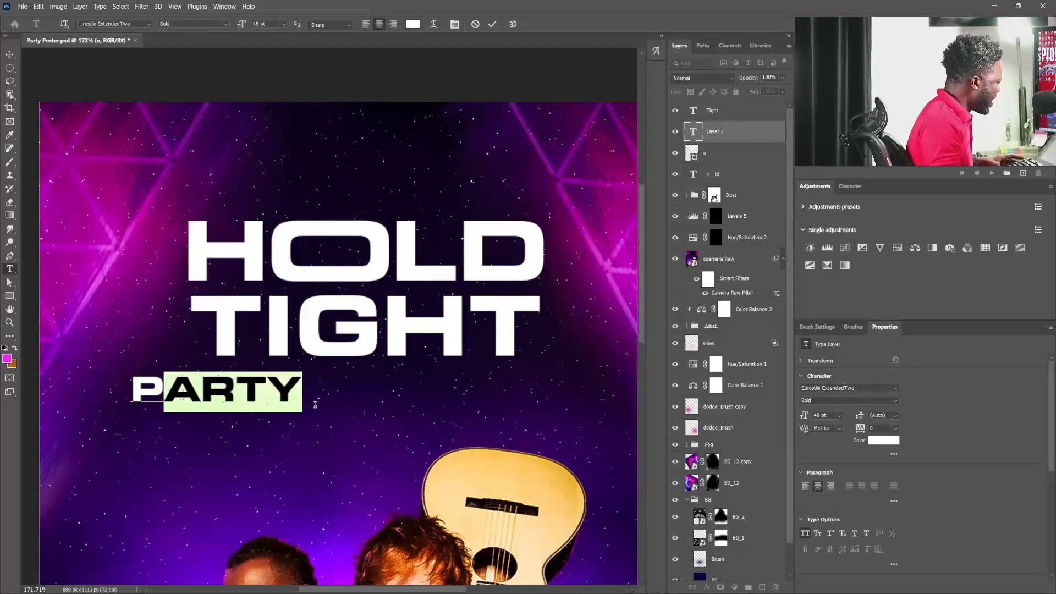
{"action": "left_click", "coordinate": [263, 387]}
{"action": "left_click_drag", "start_coordinate": [164, 394], "coordinate": [424, 402]}
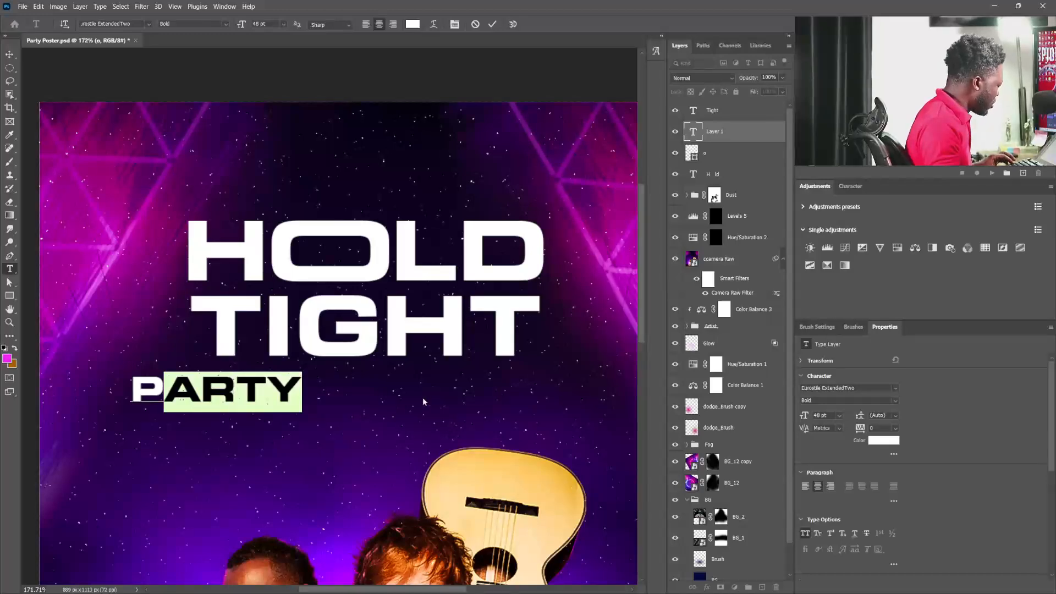
- Move the PARTY text up under the left edge of TIGHT and scale it down to about 22.95 pt
{"action": "left_click", "coordinate": [8, 54]}
{"action": "left_click_drag", "start_coordinate": [228, 418], "coordinate": [266, 362]}
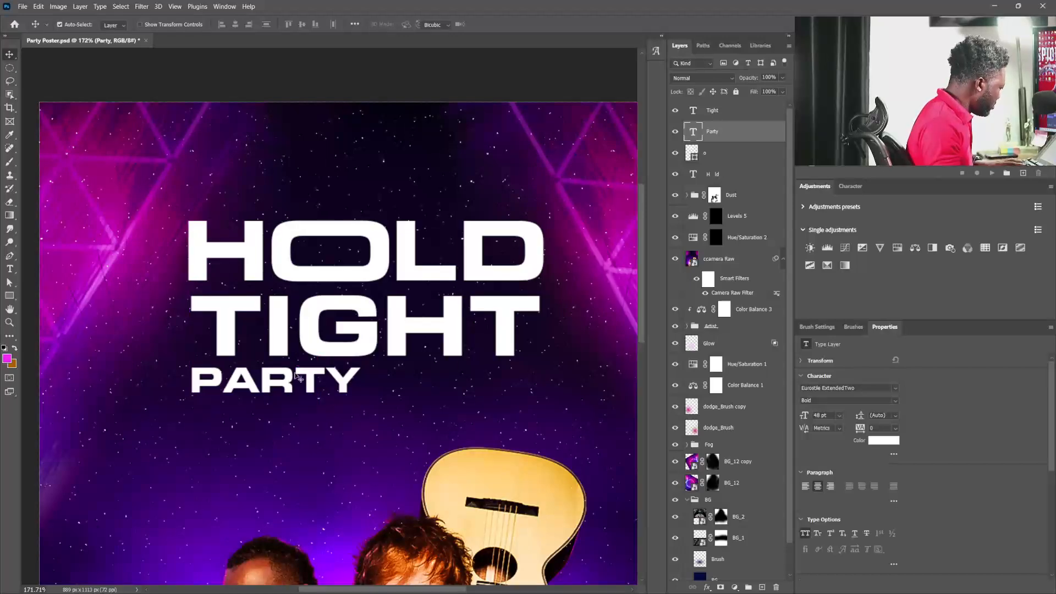
{"action": "key", "text": "ctrl+t"}
{"action": "left_click_drag", "start_coordinate": [345, 396], "coordinate": [261, 386]}
{"action": "key", "text": "Return"}
{"action": "key", "text": "ctrl+t"}
{"action": "key", "text": "Return"}
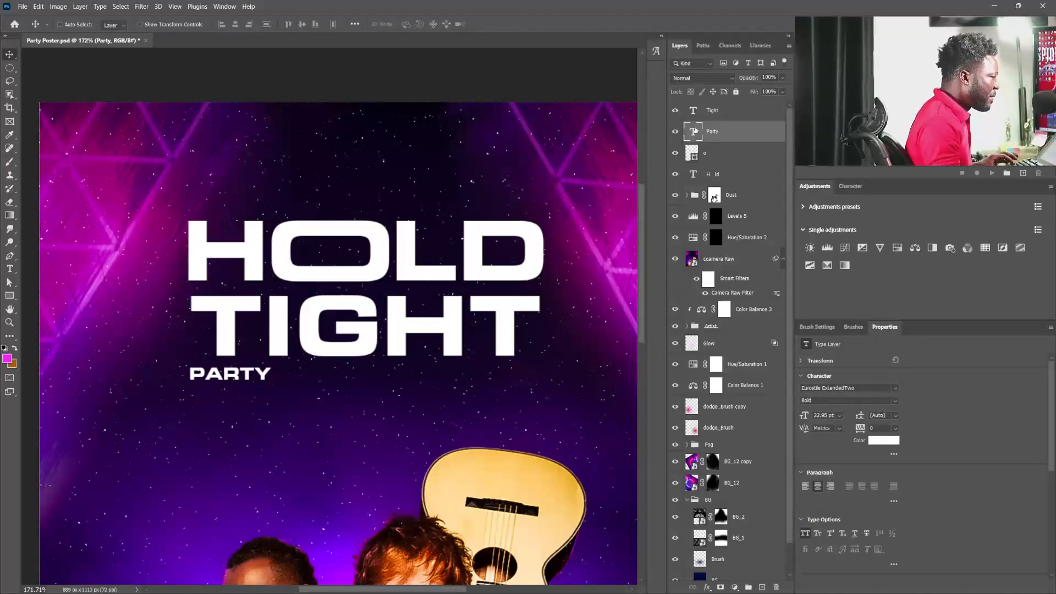
- Delete the letters ARTY from the PARTY text layer, keeping only the P
{"action": "key", "text": "t"}
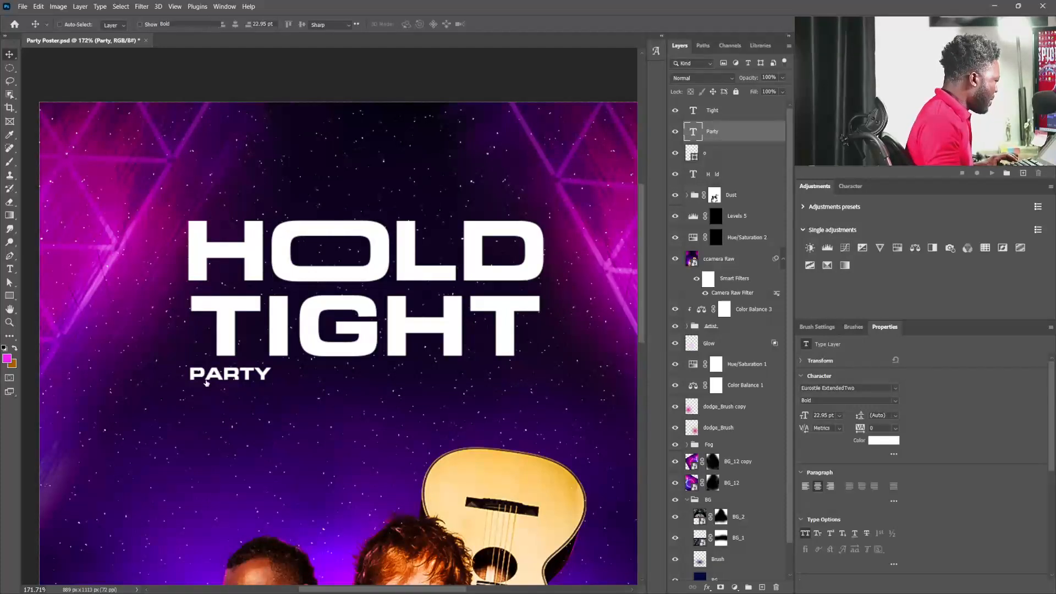
{"action": "double_click", "coordinate": [205, 380]}
{"action": "left_click_drag", "start_coordinate": [206, 378], "coordinate": [375, 377]}
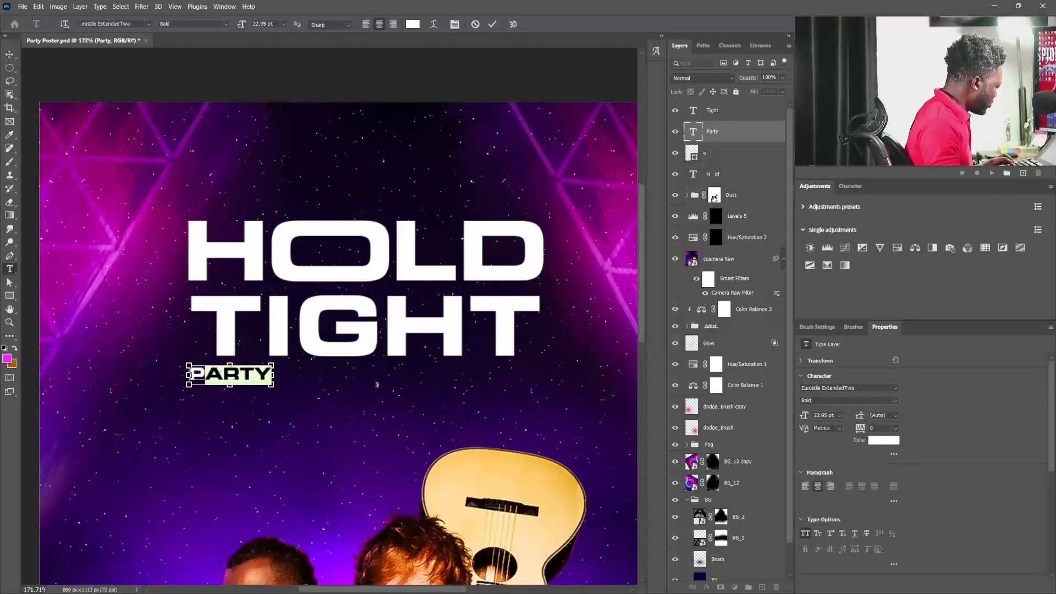
{"action": "key", "text": "BackSpace"}
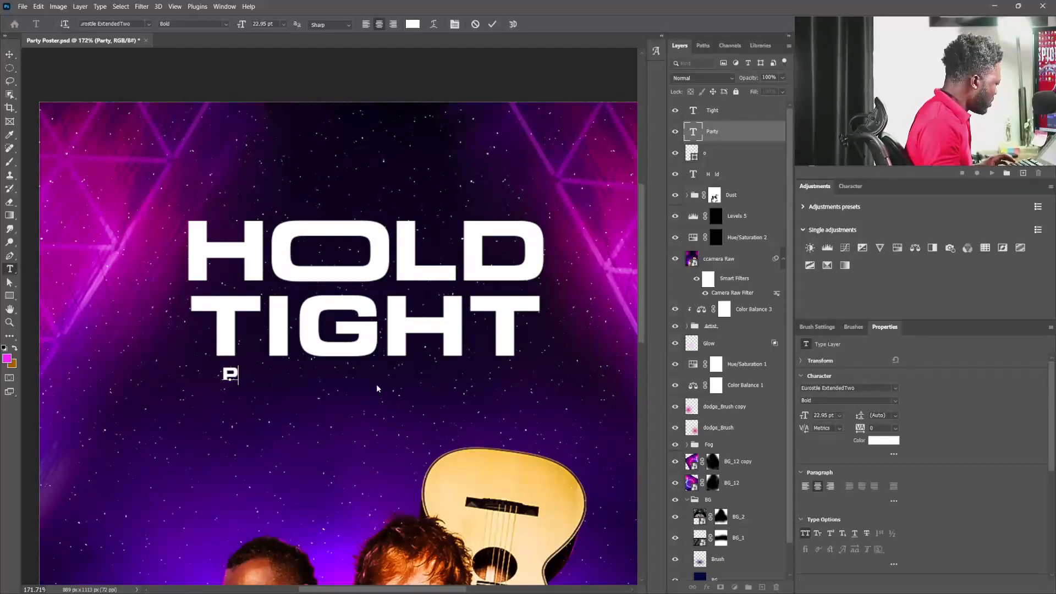
- Align the P under the left edge of TIGHT and duplicate its layer, with the two letters spaced apart on the same line
{"action": "left_click", "coordinate": [9, 54]}
{"action": "mouse_move", "coordinate": [281, 385]}
{"action": "left_mouse_down"}
{"action": "mouse_move", "coordinate": [247, 381]}
{"action": "mouse_move", "coordinate": [279, 370]}
{"action": "mouse_move", "coordinate": [286, 390]}
{"action": "left_mouse_up"}
{"action": "key", "text": "ctrl+j"}
- Convert the lower P text layer to a shape
{"action": "left_click", "coordinate": [708, 153]}
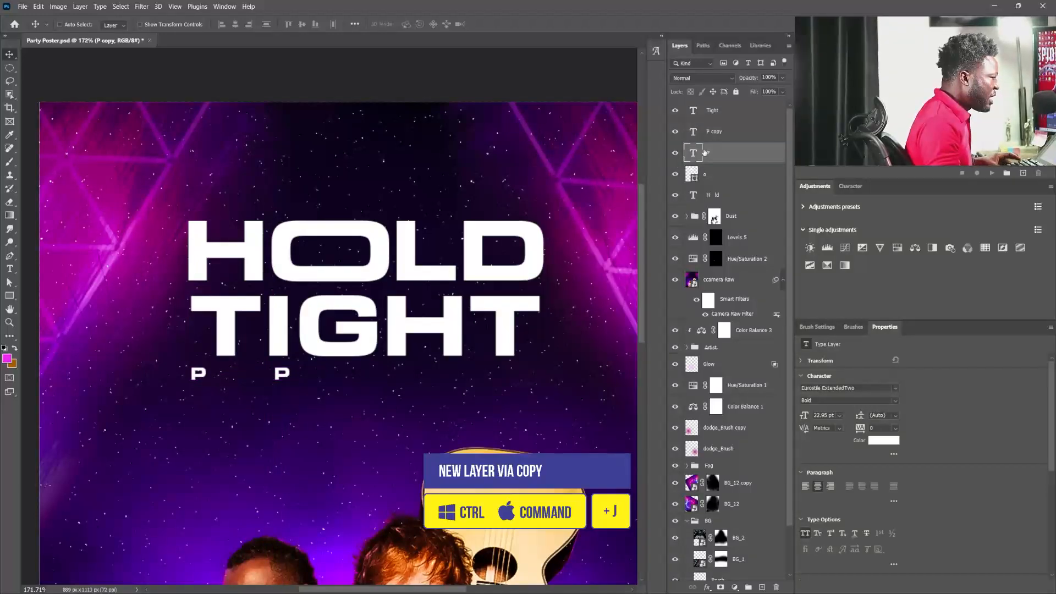
{"action": "right_click", "coordinate": [713, 153]}
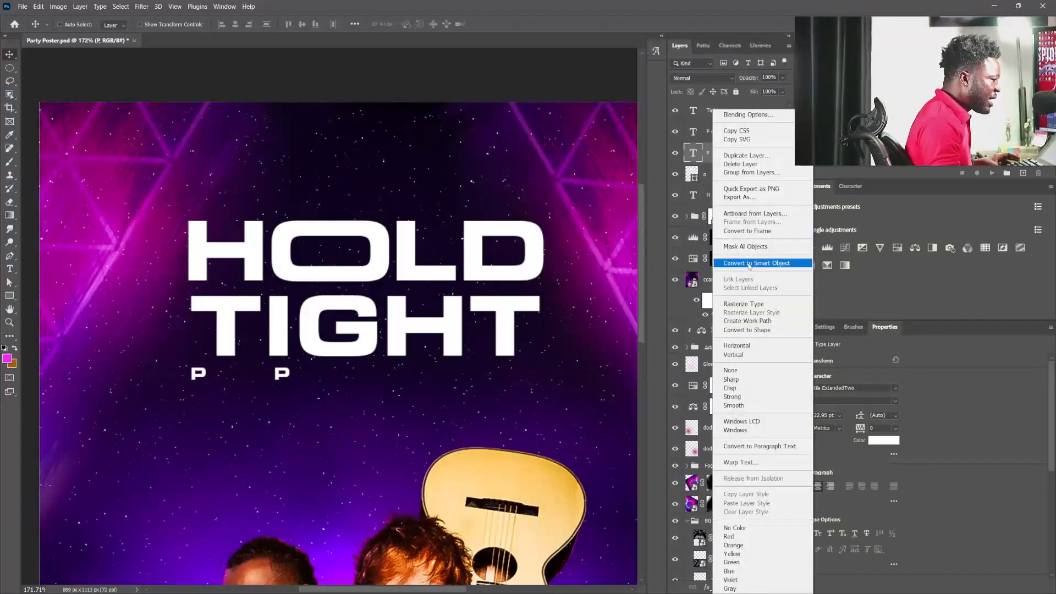
{"action": "left_click", "coordinate": [747, 330]}
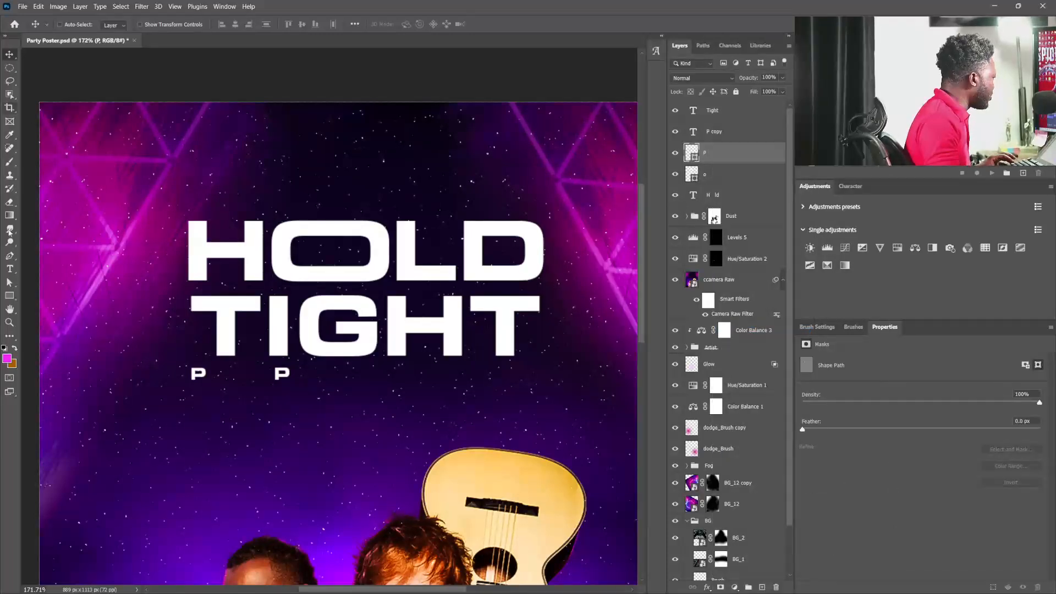
- Stretch the right-hand anchor points of the P shape until the letter is about 60 px wide
{"action": "left_click", "coordinate": [9, 282]}
{"action": "left_click_drag", "start_coordinate": [222, 355], "coordinate": [200, 388]}
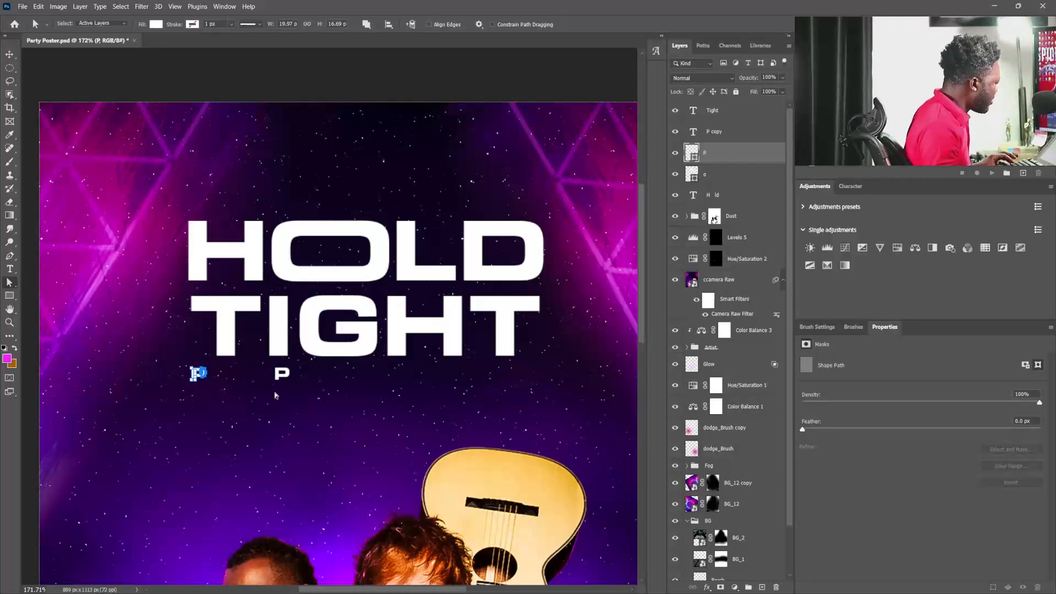
{"action": "scroll", "coordinate": [242, 383], "scroll_direction": "up", "scroll_amount": 2}
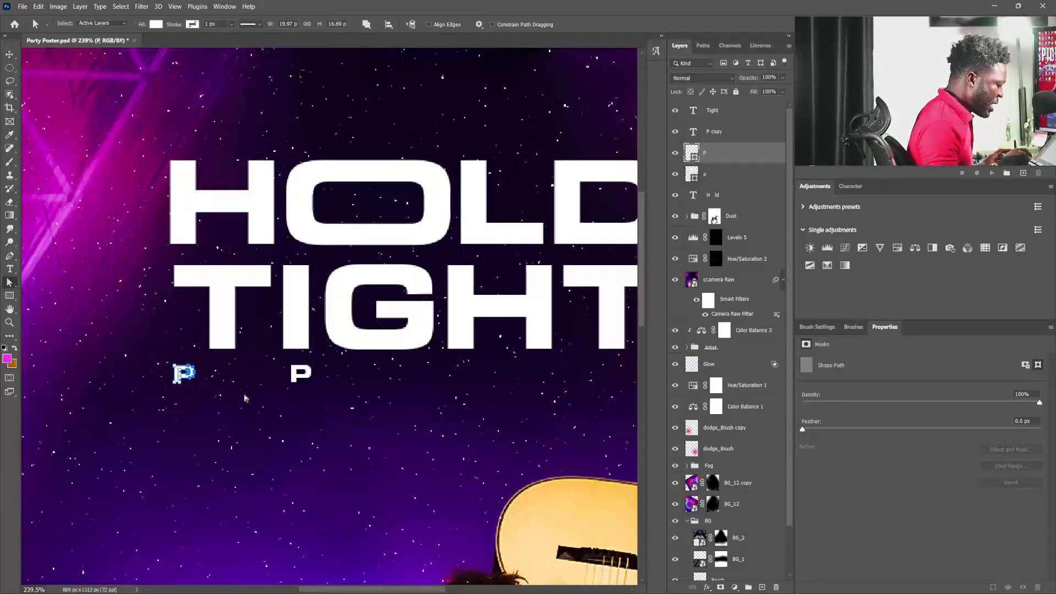
{"action": "key", "text": "Right"}
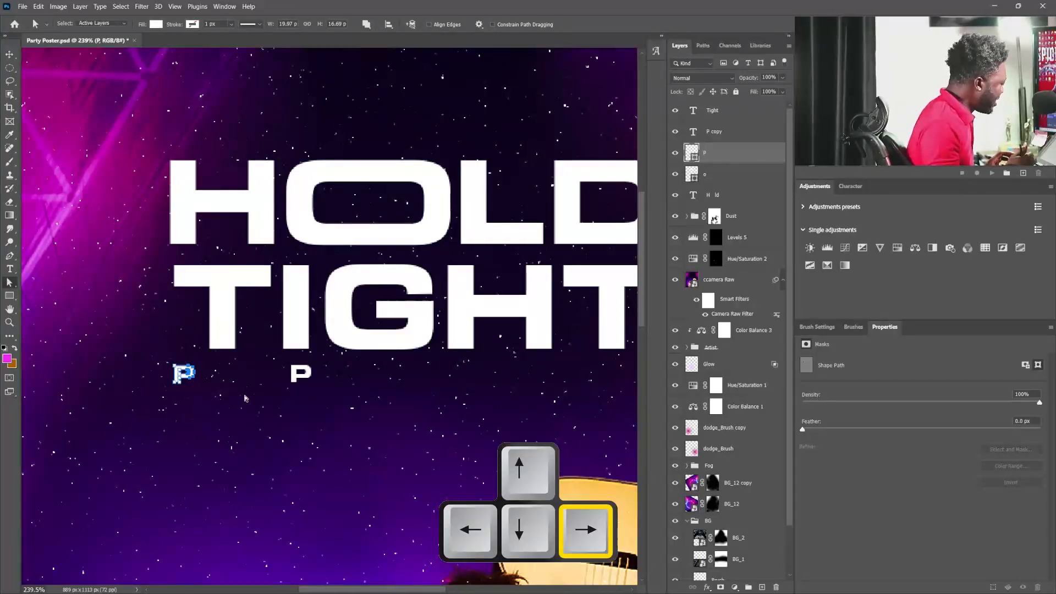
{"action": "key", "text": "shift+Right"}
{"action": "key", "text": "shift+Right"}
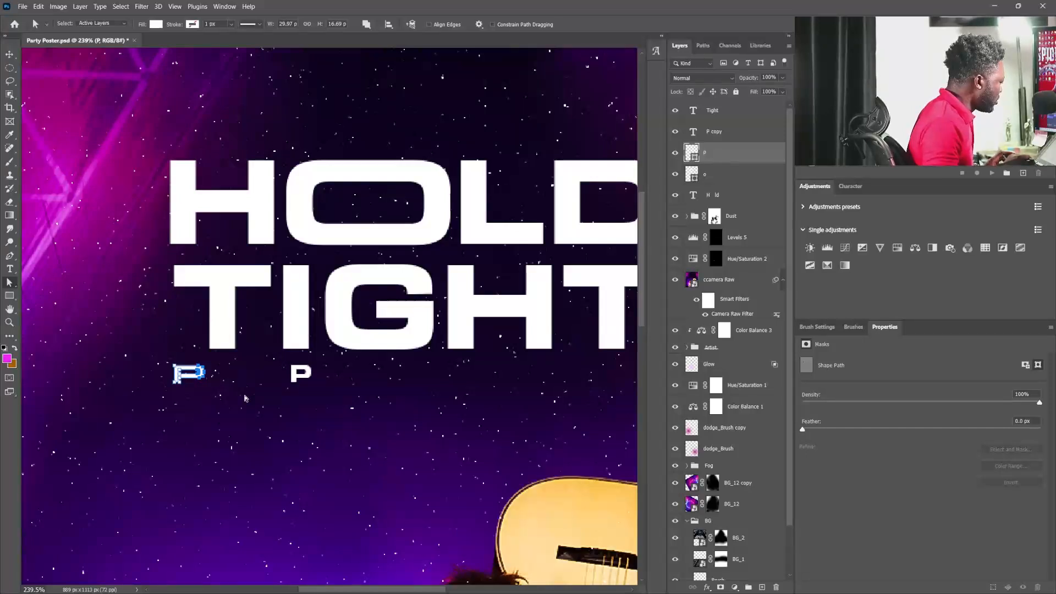
{"action": "key", "text": "shift+Right"}
{"action": "key", "text": "shift+Right"}
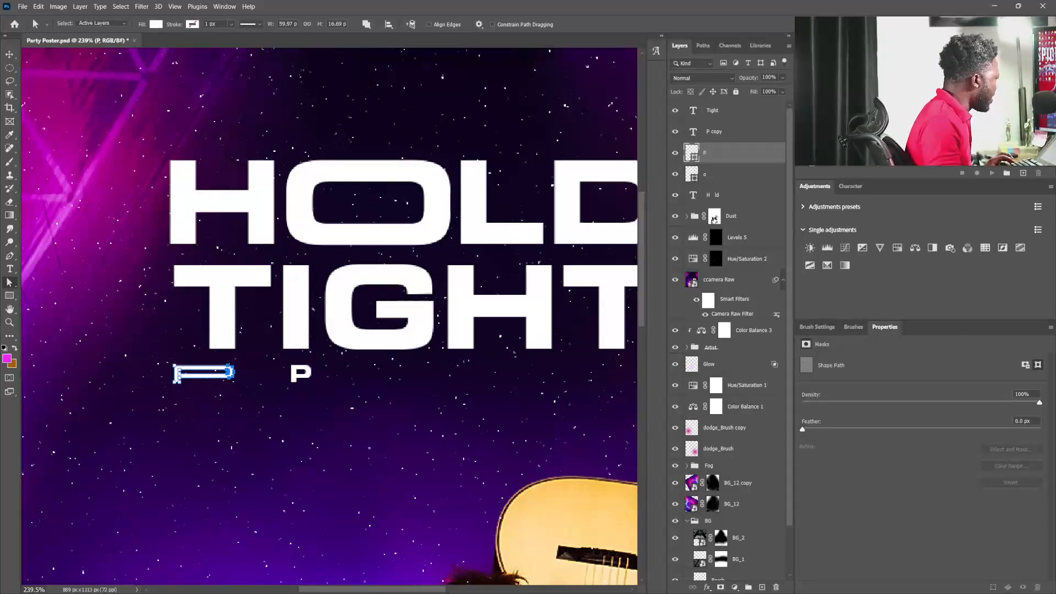
- Replace the letter in the P copy text layer with an A and move it closer to the stretched P
{"action": "left_click", "coordinate": [10, 54]}
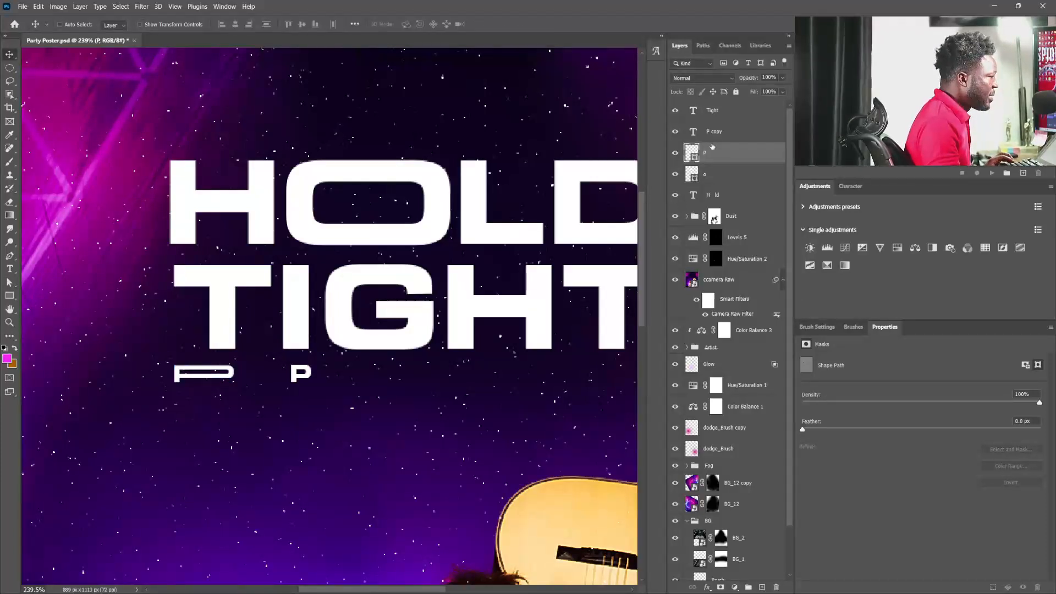
{"action": "left_click", "coordinate": [698, 132]}
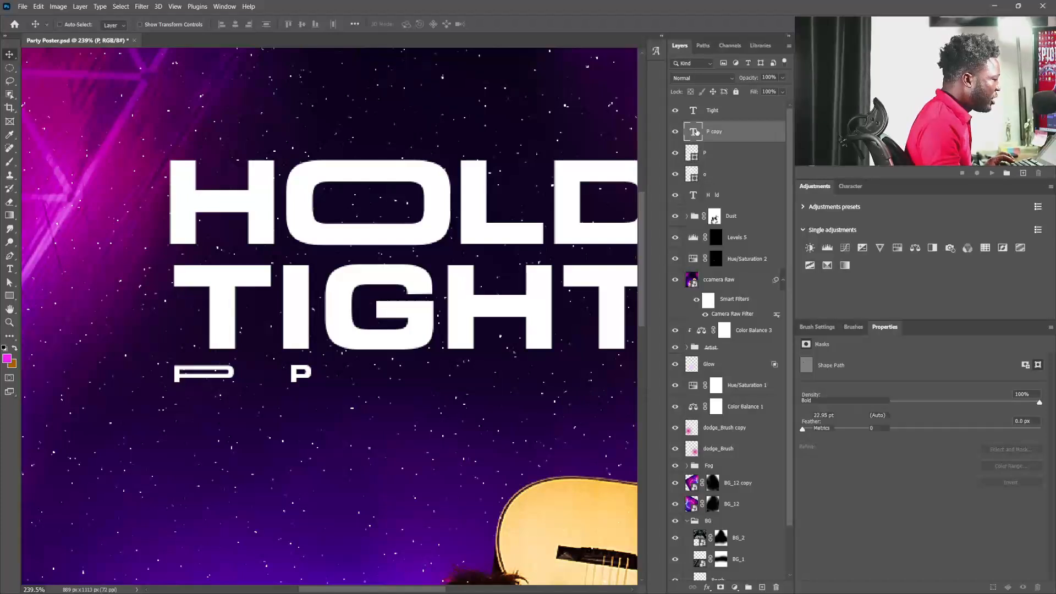
{"action": "key", "text": "t"}
{"action": "key", "text": "Return"}
{"action": "type", "text": "A"}
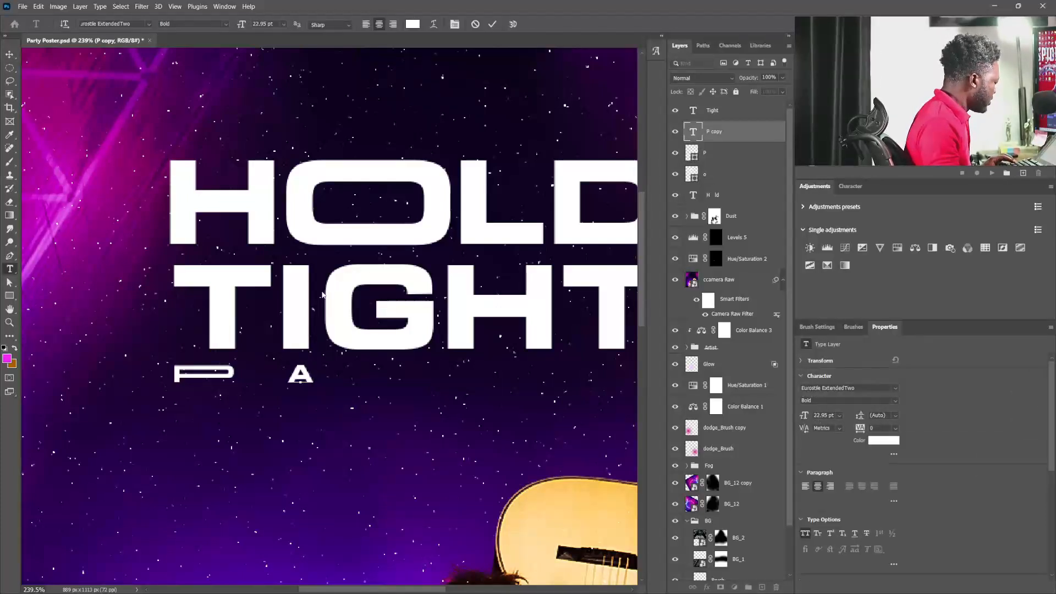
{"action": "left_click", "coordinate": [9, 54]}
{"action": "left_click_drag", "start_coordinate": [348, 383], "coordinate": [312, 380]}
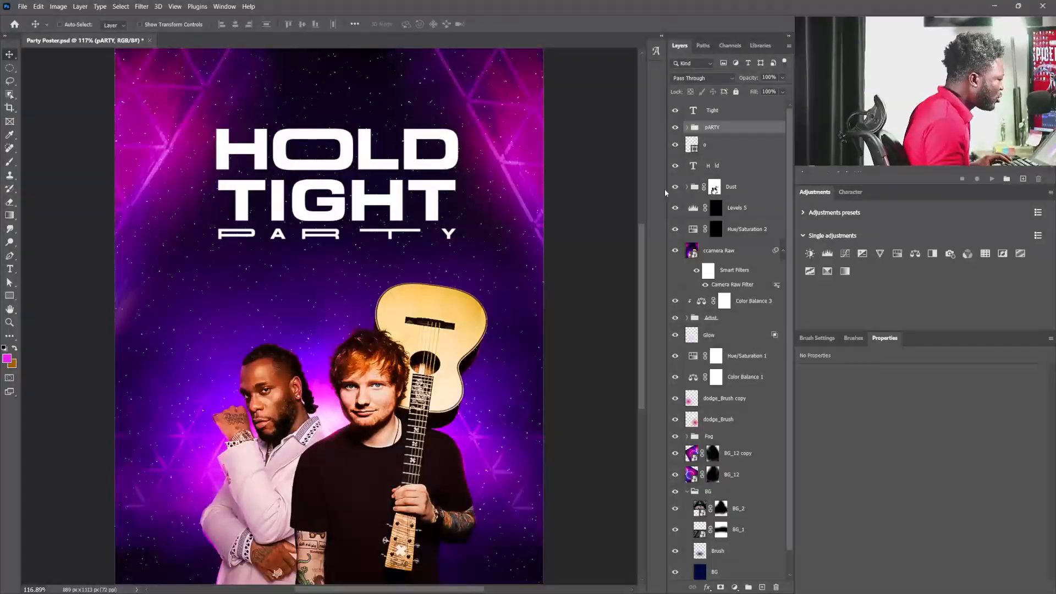
- Select all five letter layers inside the PARTY group, distribute them horizontally, and collapse the group
{"action": "left_click", "coordinate": [691, 115]}
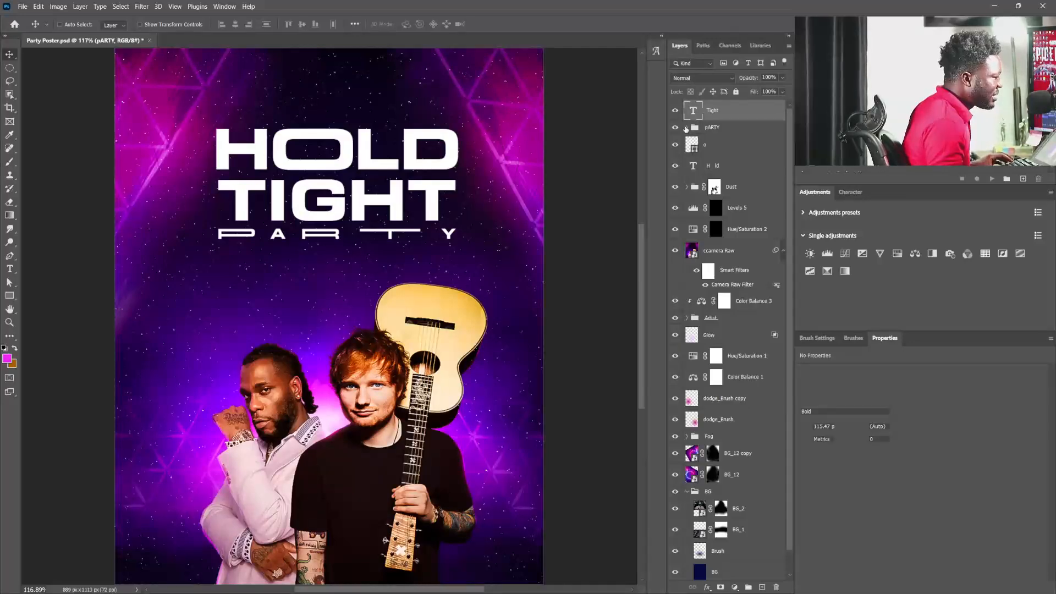
{"action": "left_click", "coordinate": [716, 144]}
{"action": "left_click", "coordinate": [687, 127]}
{"action": "left_click", "coordinate": [708, 147]}
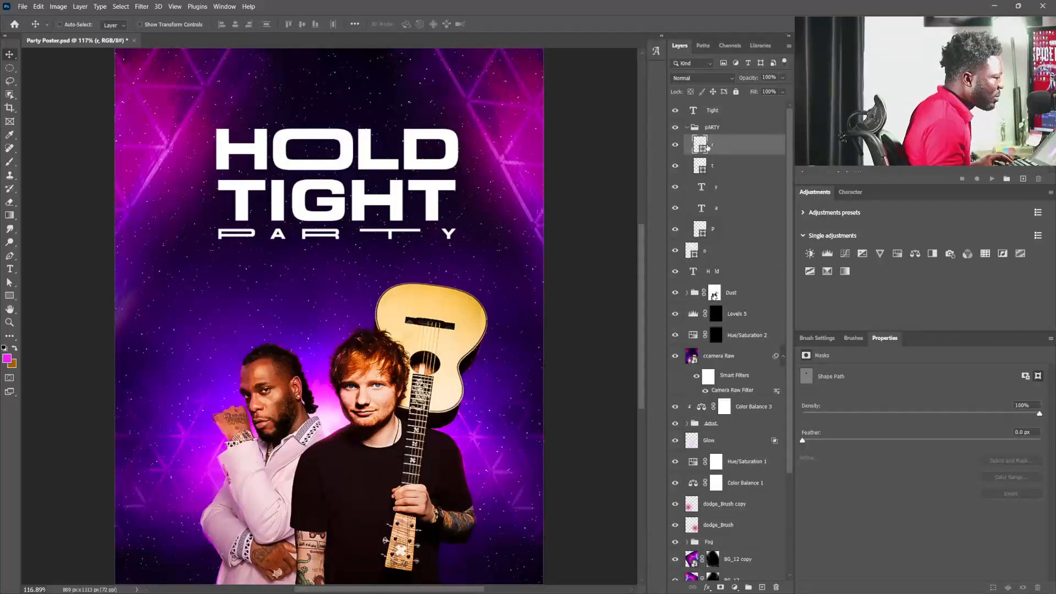
{"action": "left_click", "coordinate": [710, 231], "text": "shift"}
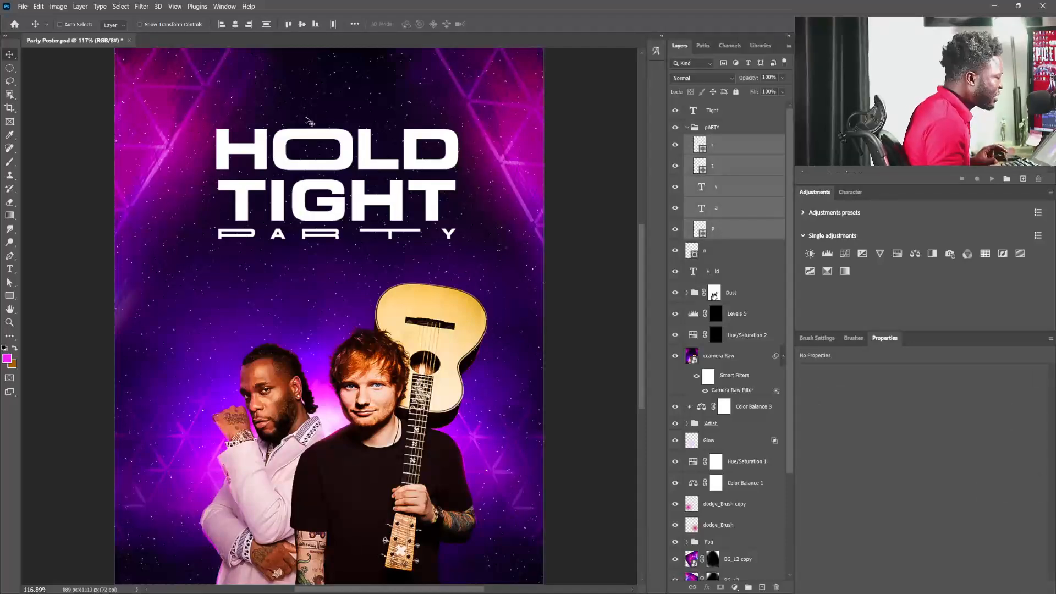
{"action": "left_click", "coordinate": [334, 25]}
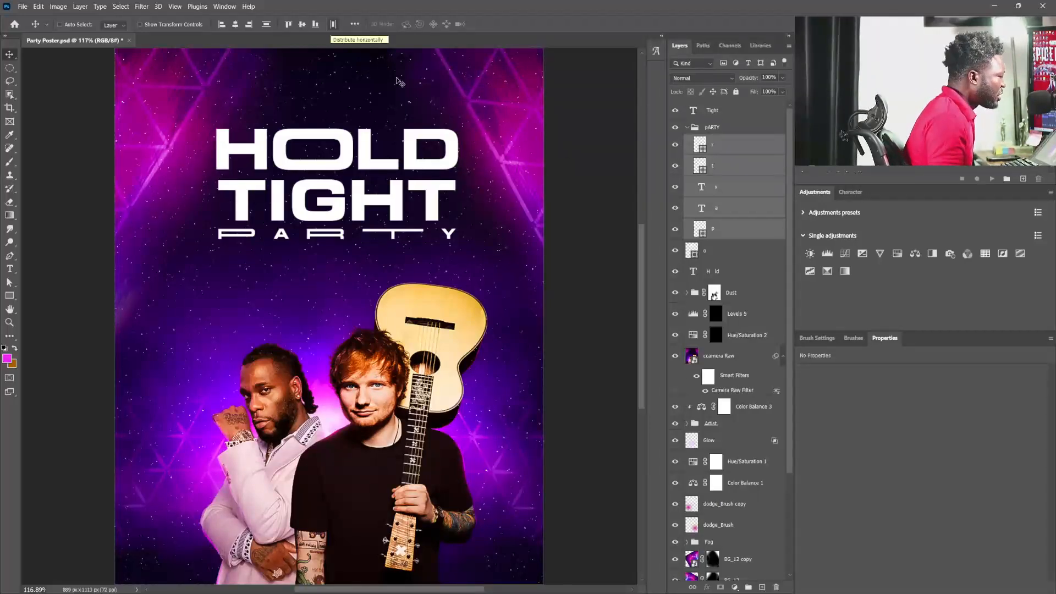
{"action": "left_click", "coordinate": [687, 127]}
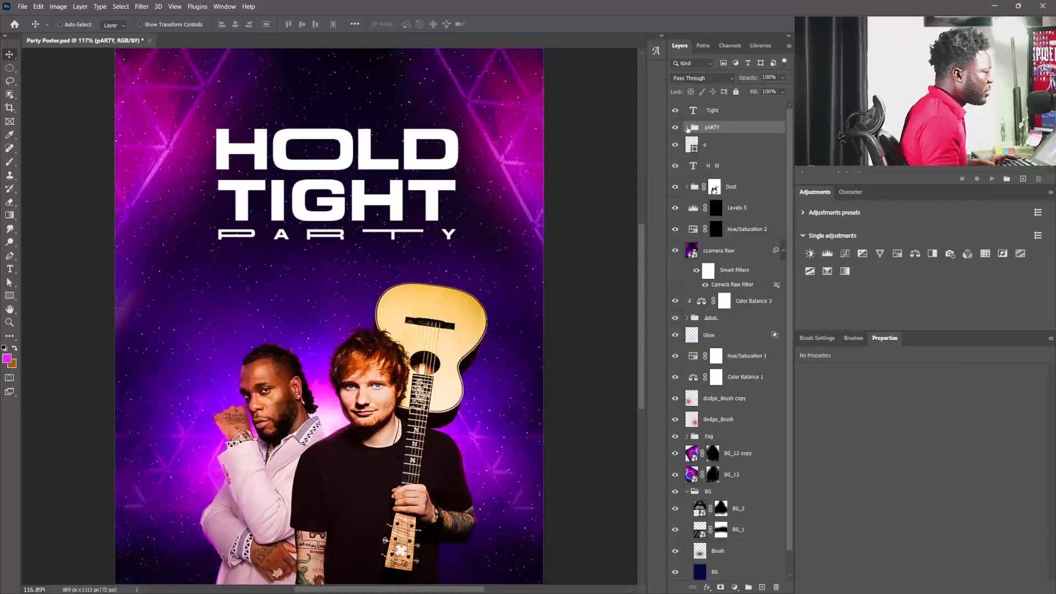
- Draw a rectangle shape below the word PARTY, starting at its left edge
{"action": "left_click", "coordinate": [9, 295]}
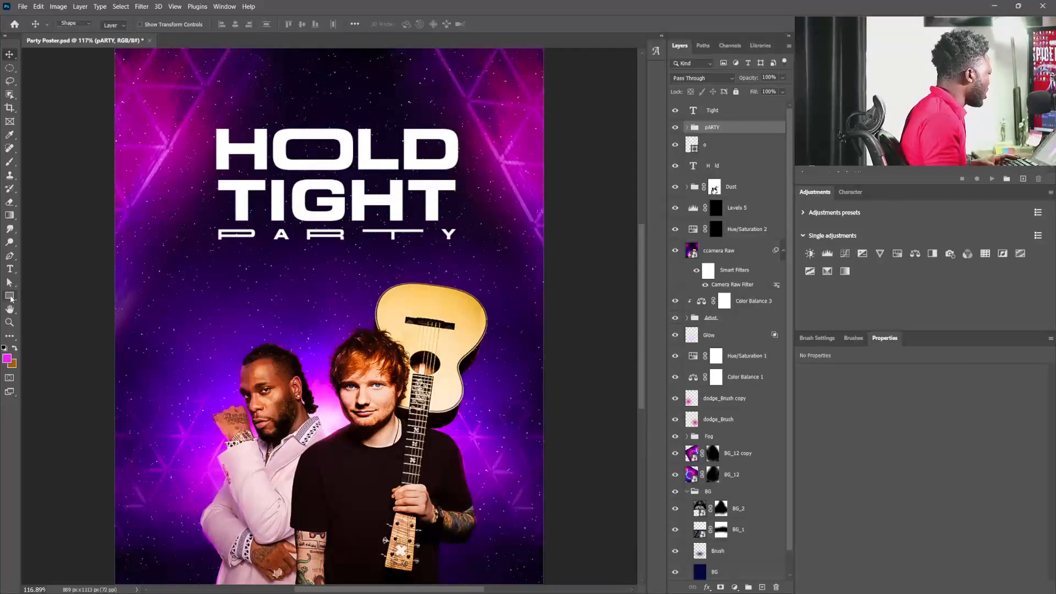
{"action": "left_click", "coordinate": [46, 297]}
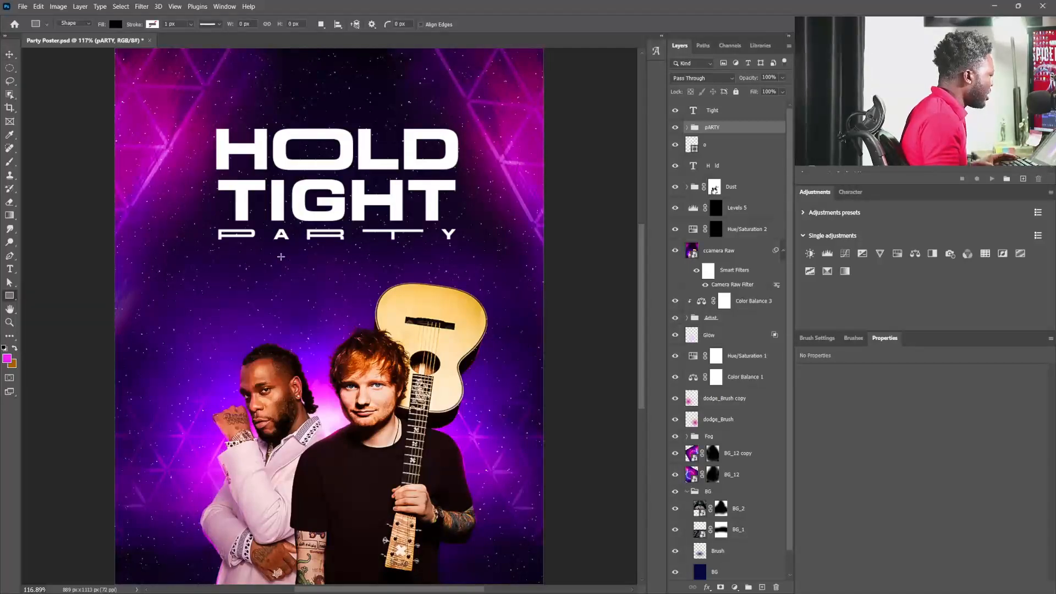
{"action": "left_click_drag", "start_coordinate": [218, 251], "coordinate": [293, 268]}
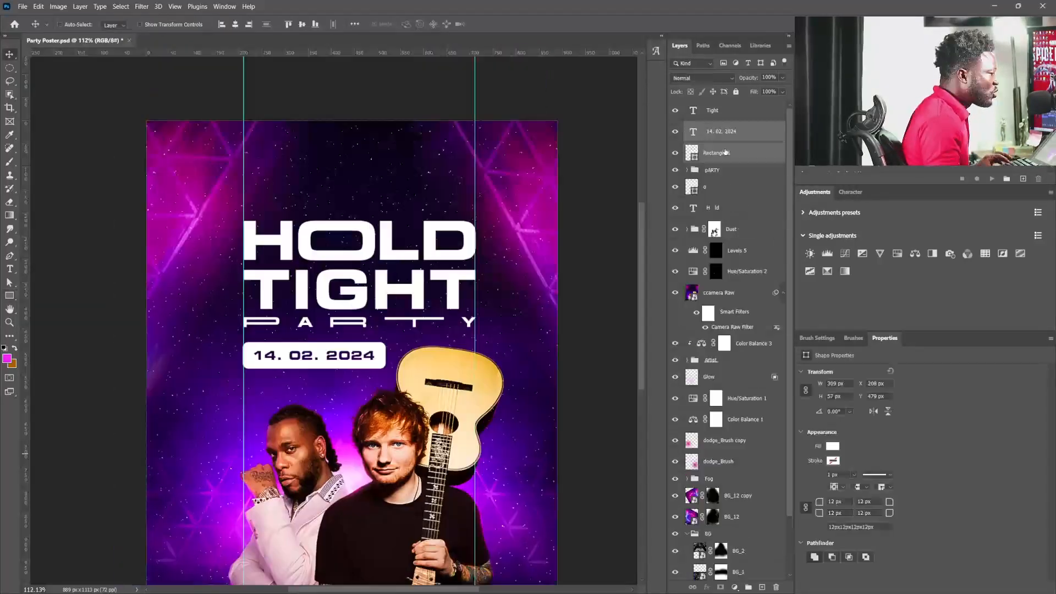
- Hide the 14. 02. 2024 text layer and knock its outline out of the white rectangle with a layer mask
{"action": "left_click", "coordinate": [699, 148]}
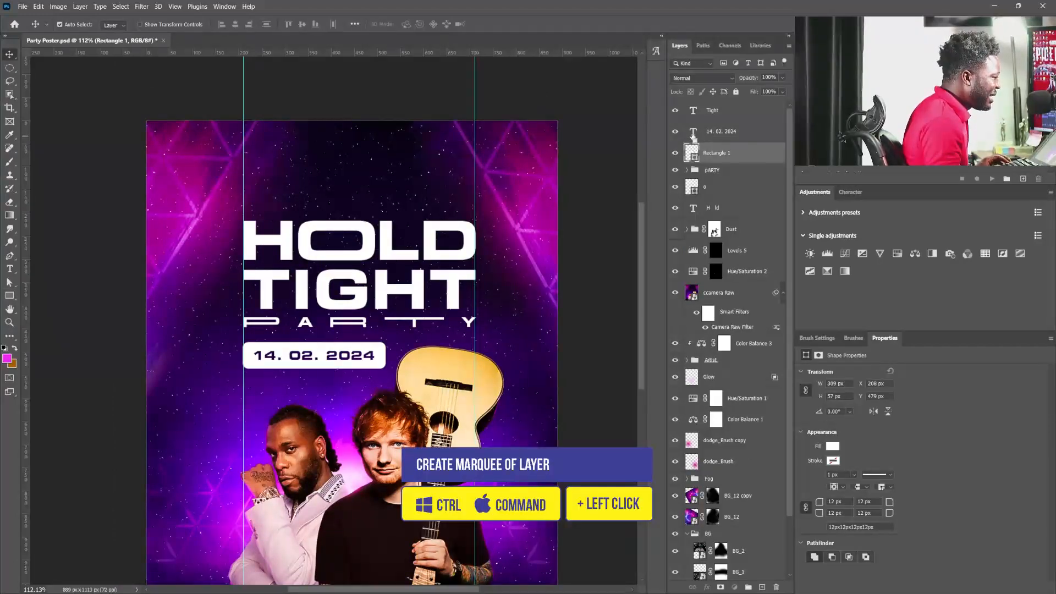
{"action": "left_click", "coordinate": [693, 132], "text": "ctrl"}
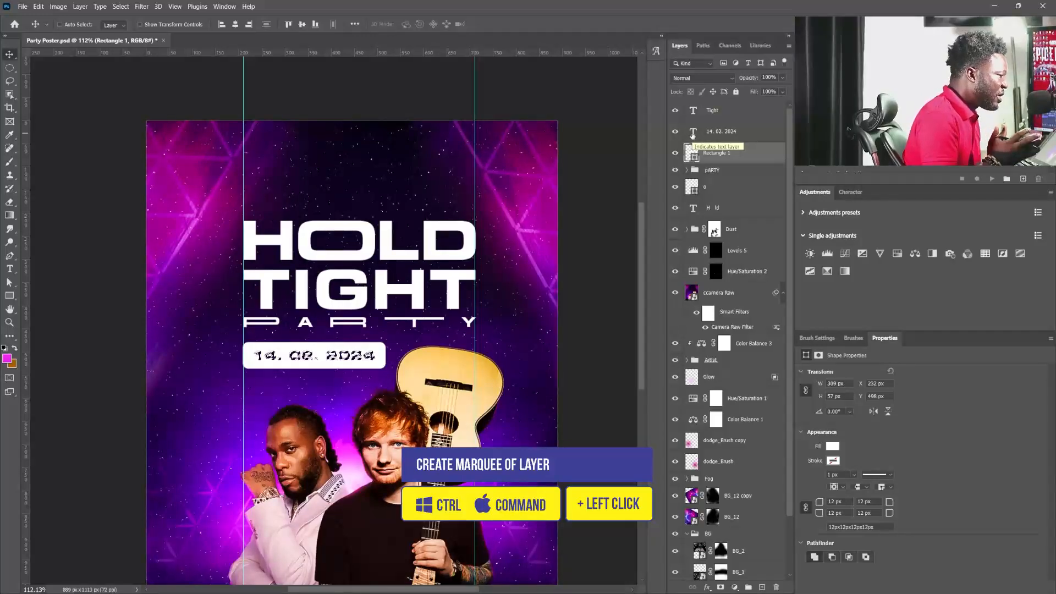
{"action": "left_click", "coordinate": [695, 132]}
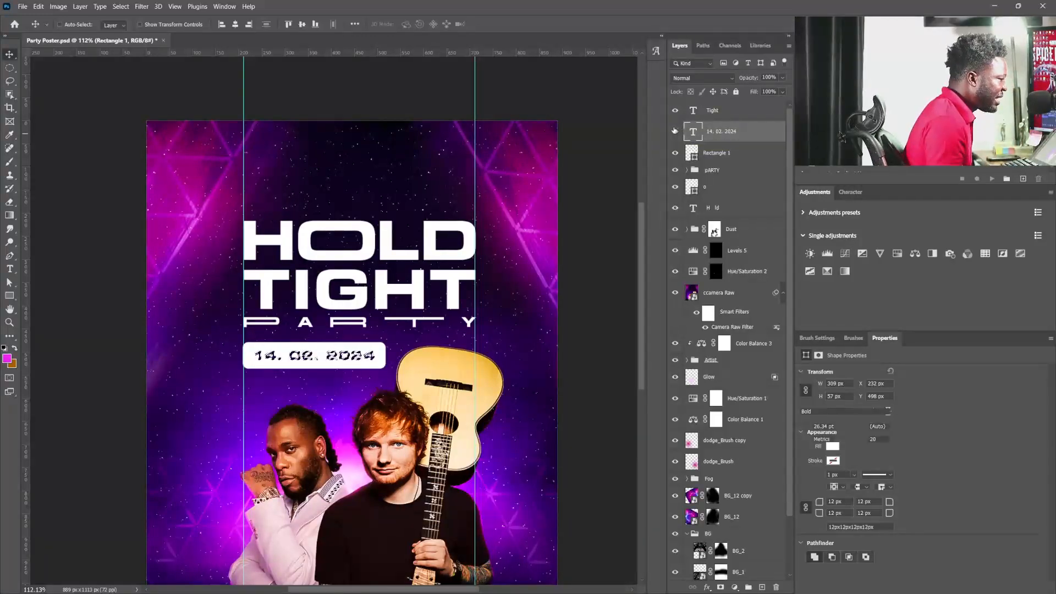
{"action": "left_click", "coordinate": [675, 132]}
{"action": "left_click", "coordinate": [713, 157]}
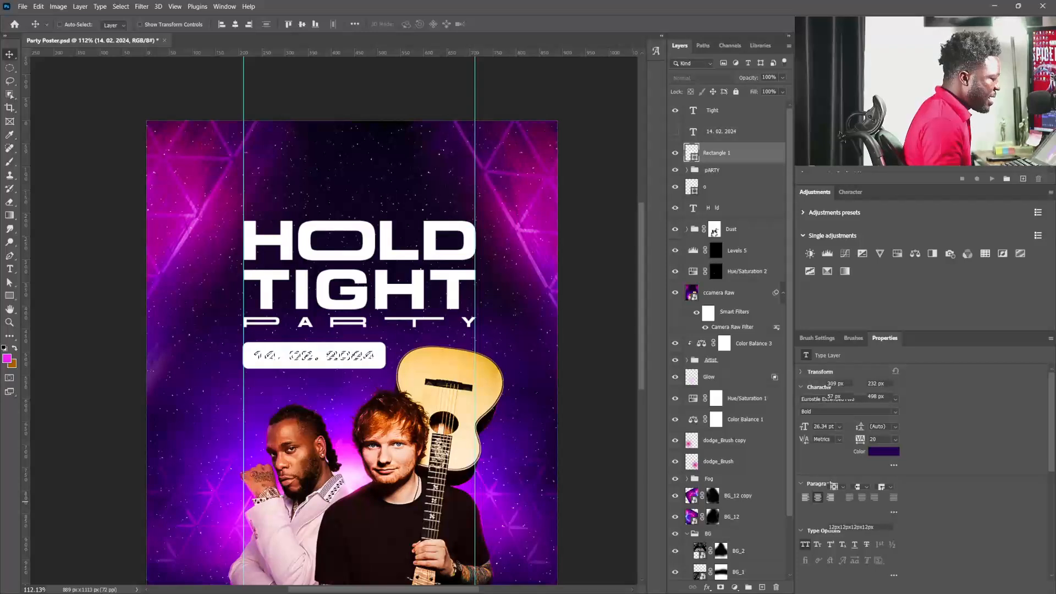
{"action": "left_click", "coordinate": [720, 586]}
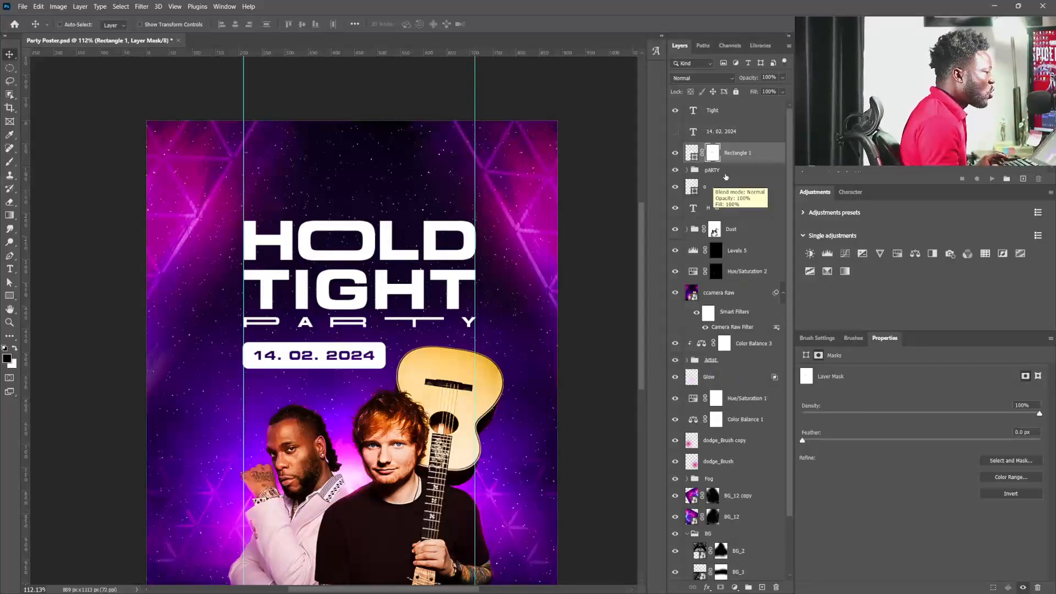
- Group all title and date layers from Tight down to H ld, and name the group tITLE
{"action": "left_click", "coordinate": [732, 113]}
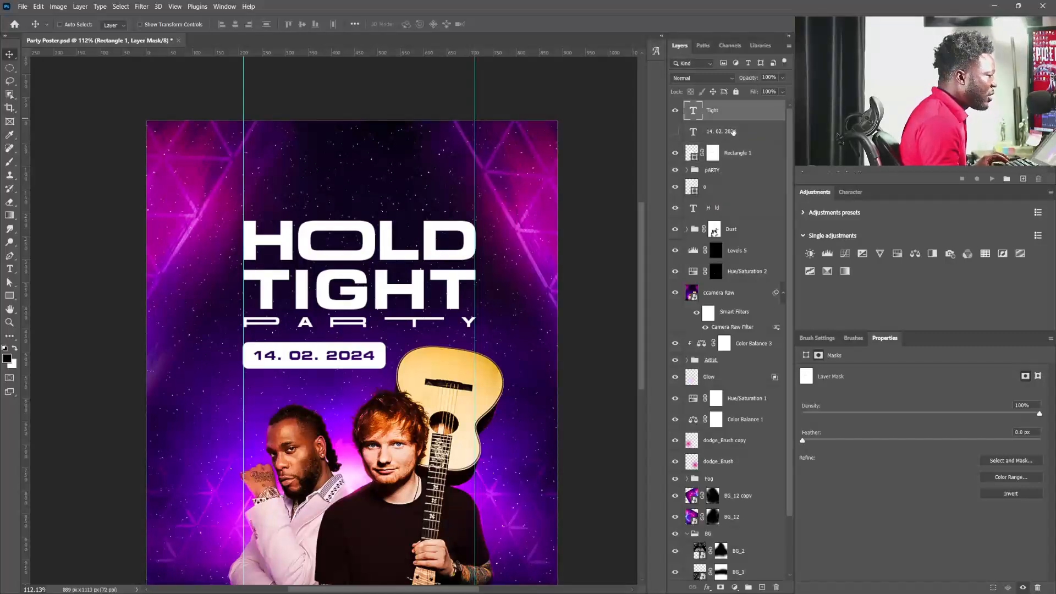
{"action": "left_click", "coordinate": [727, 216], "text": "shift"}
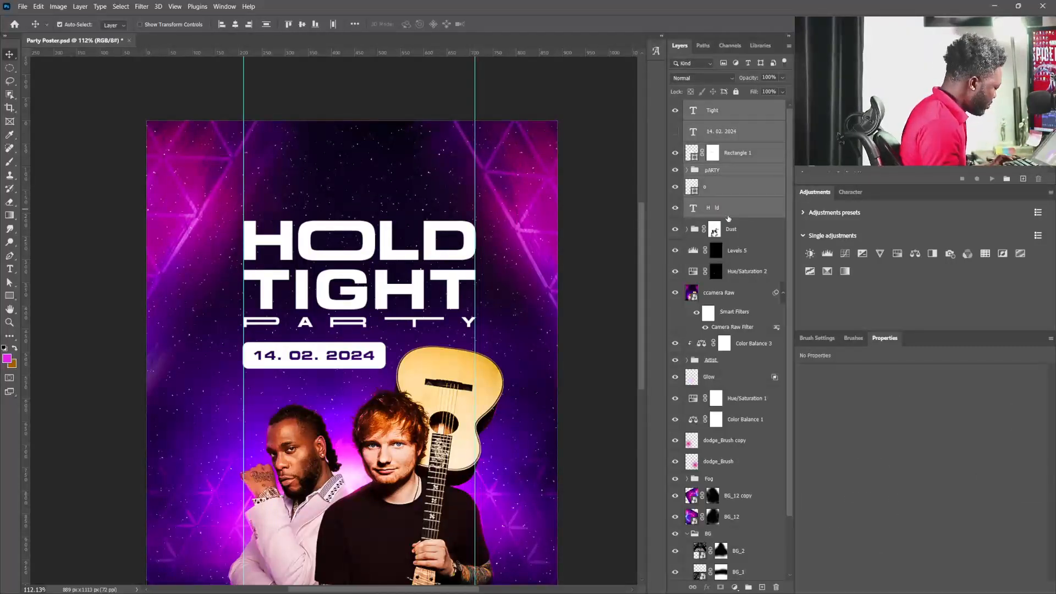
{"action": "key", "text": "ctrl+g"}
{"action": "left_click", "coordinate": [675, 106]}
{"action": "left_click", "coordinate": [675, 106]}
{"action": "double_click", "coordinate": [711, 106]}
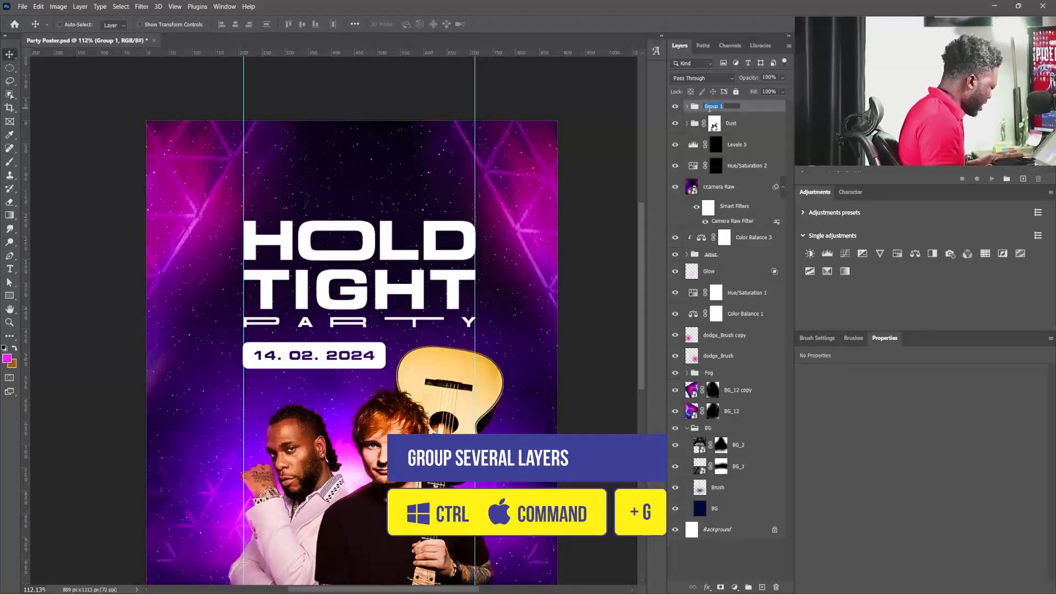
{"action": "type", "text": "TITLE"}
{"action": "key", "text": "Return"}
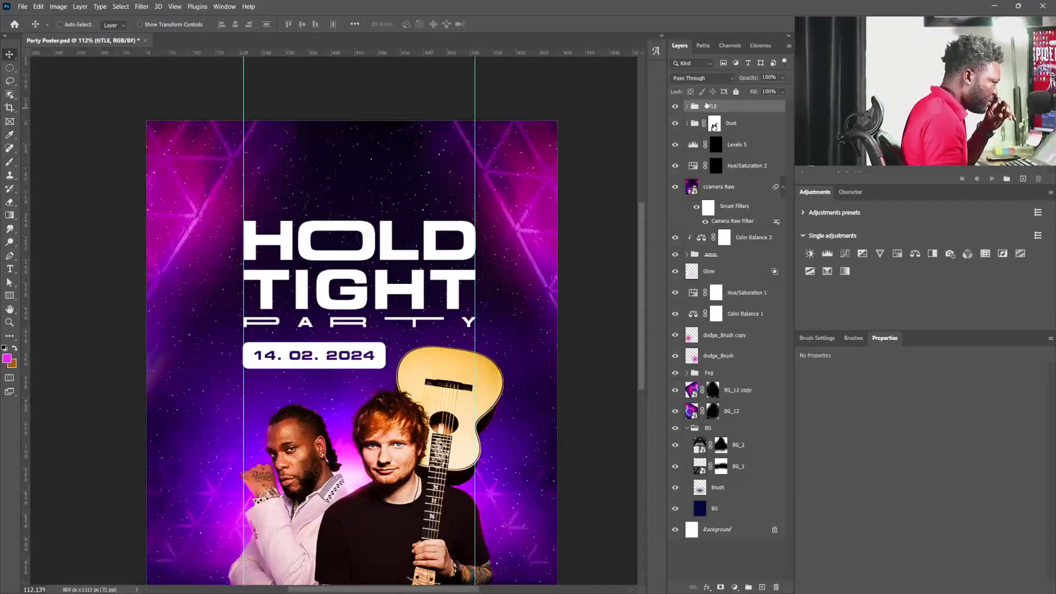
- Correct the title group's name to TITLE and convert the group to a smart object
{"action": "double_click", "coordinate": [708, 105]}
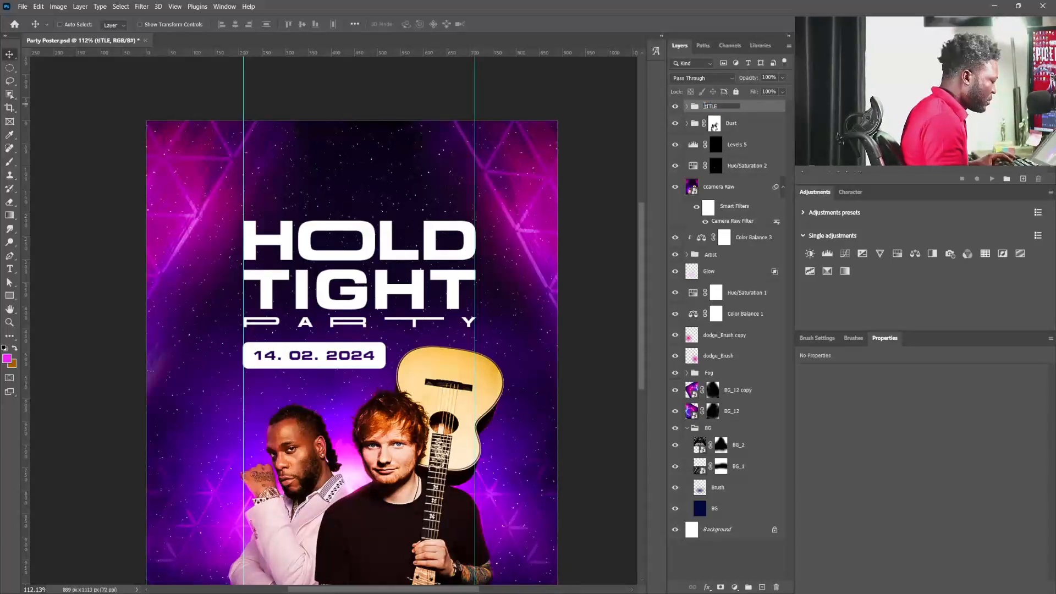
{"action": "type", "text": "TITLE"}
{"action": "key", "text": "Return"}
{"action": "right_click", "coordinate": [760, 105]}
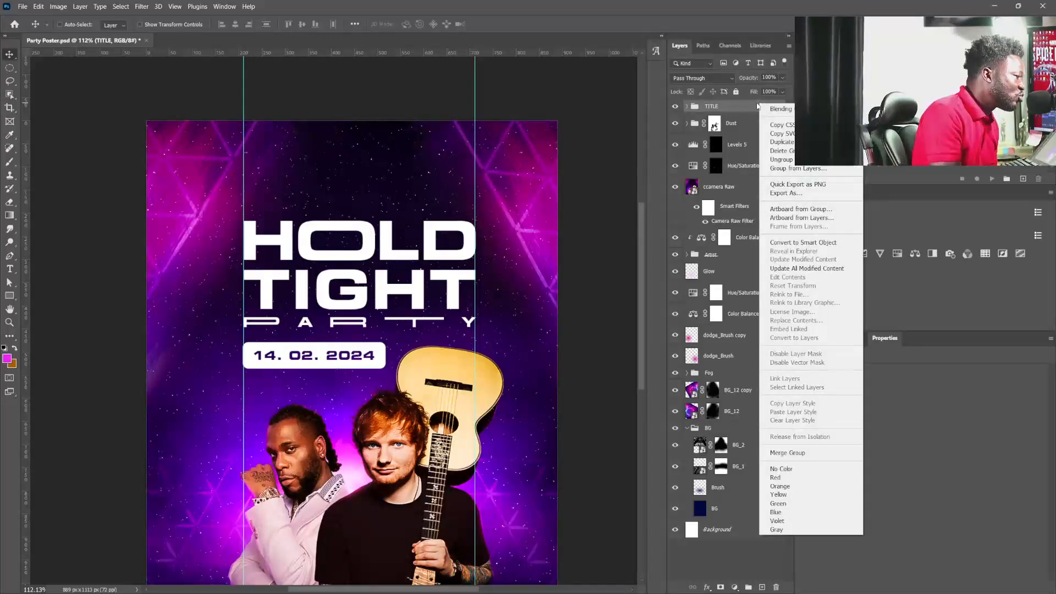
{"action": "left_click", "coordinate": [770, 244]}
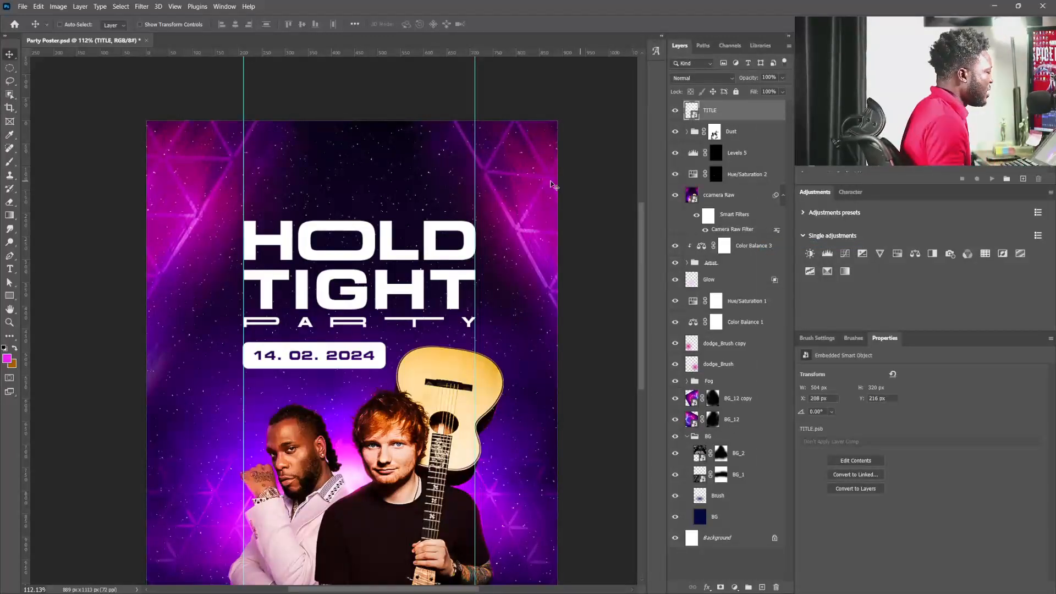
- Sample dark purple from the background below the date badge and paint a soft 400 px dab over HOLD's H on a new layer
{"action": "key", "text": "b"}
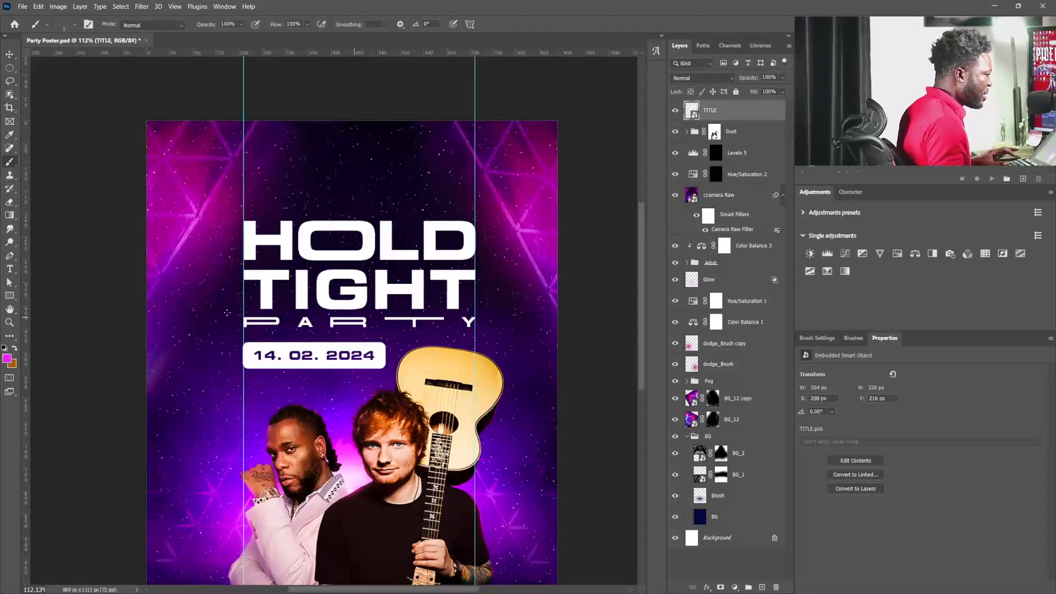
{"action": "key", "text": "bracketright"}
{"action": "key", "text": "bracketright"}
{"action": "key", "text": "bracketright"}
{"action": "key", "text": "bracketright"}
{"action": "key", "text": "bracketright"}
{"action": "key", "text": "bracketright"}
{"action": "key", "text": "bracketright"}
{"action": "key", "text": "bracketright"}
{"action": "key", "text": "bracketright"}
{"action": "key", "text": "bracketright"}
{"action": "key", "text": "bracketright"}
{"action": "key", "text": "bracketright"}
{"action": "key", "text": "bracketright"}
{"action": "key", "text": "bracketright"}
{"action": "key", "text": "bracketright"}
{"action": "key", "text": "bracketright"}
{"action": "key", "text": "bracketright"}
{"action": "key", "text": "bracketright"}
{"action": "key", "text": "bracketright"}
{"action": "key", "text": "bracketright"}
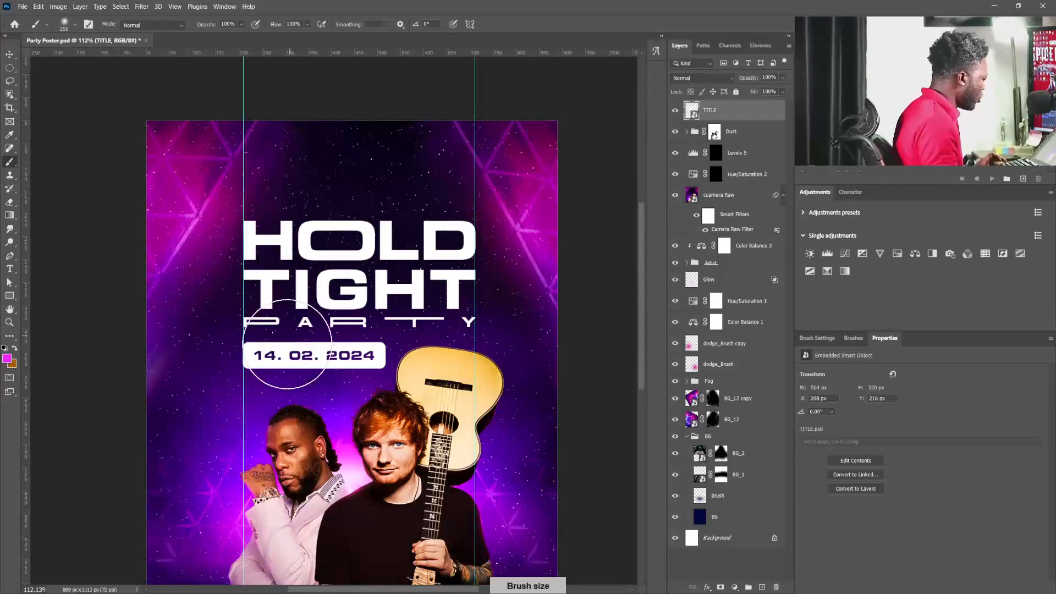
{"action": "left_click", "coordinate": [267, 383], "text": "alt"}
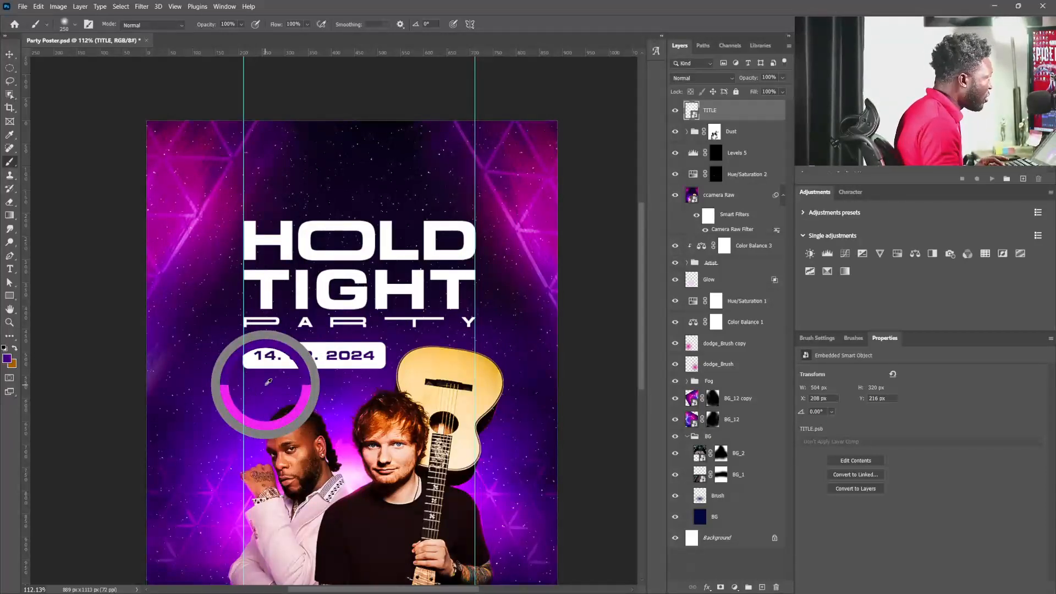
{"action": "key", "text": "bracketright"}
{"action": "key", "text": "bracketright"}
{"action": "key", "text": "bracketright"}
{"action": "key", "text": "bracketright"}
{"action": "key", "text": "bracketleft"}
{"action": "key", "text": "bracketleft"}
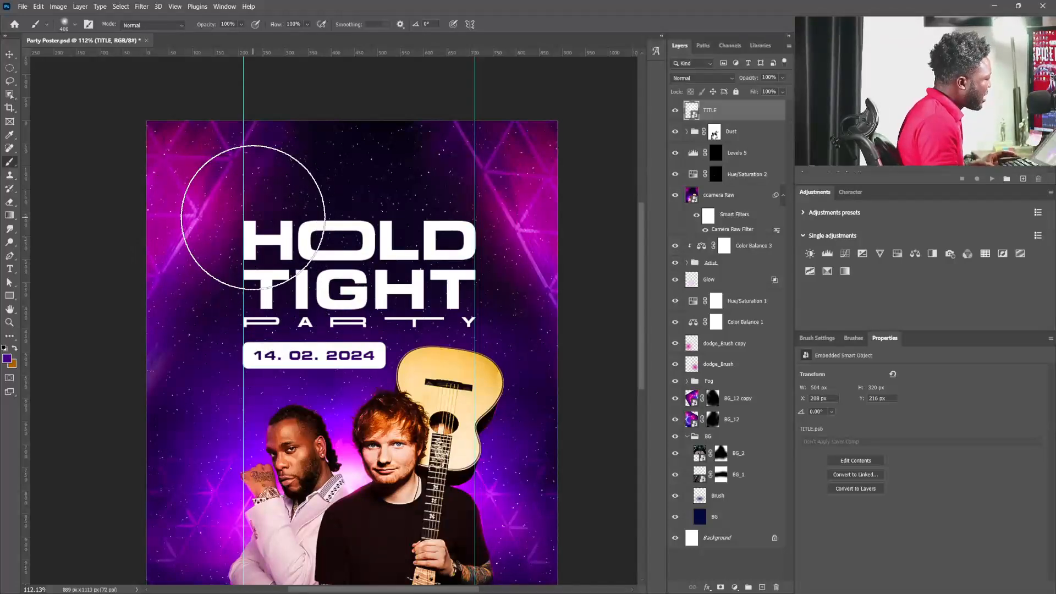
{"action": "left_click", "coordinate": [252, 217], "text": "ctrl"}
{"action": "key", "text": "ctrl+alt+shift+n"}
{"action": "left_click", "coordinate": [253, 218]}
- Clip the purple paint layer onto the TITLE smart object and shift it slightly left and down
{"action": "left_click_drag", "start_coordinate": [734, 311], "coordinate": [735, 105]}
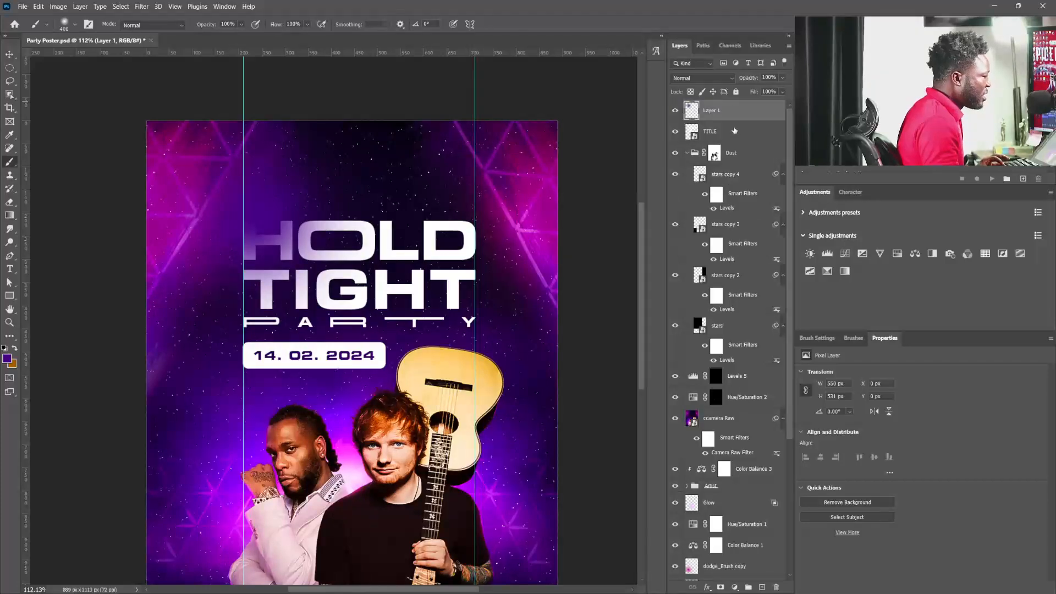
{"action": "left_click", "coordinate": [736, 120], "text": "alt"}
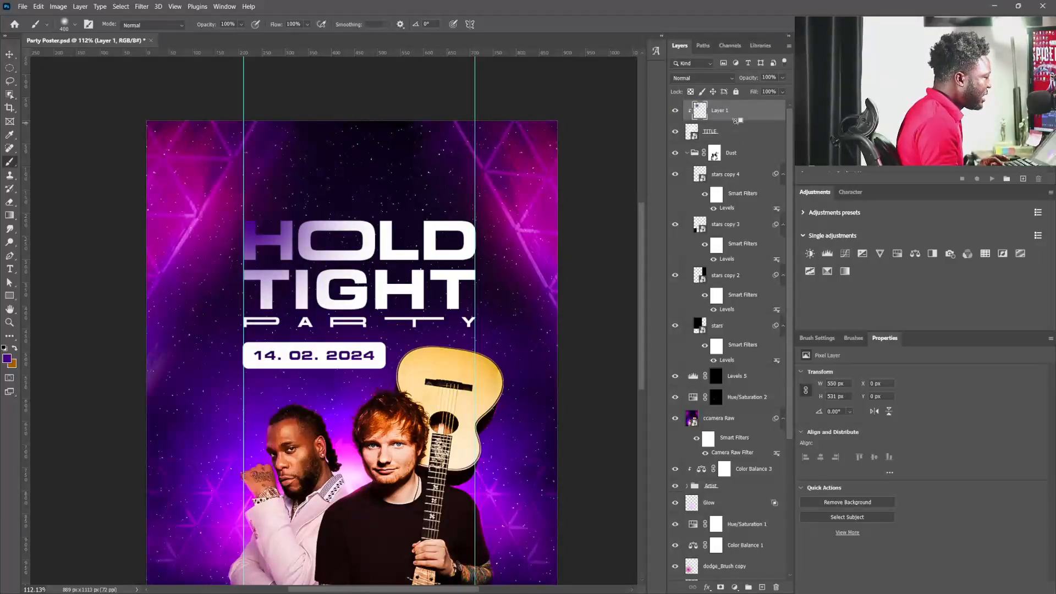
{"action": "left_click", "coordinate": [9, 54]}
{"action": "left_click_drag", "start_coordinate": [260, 236], "coordinate": [276, 240]}
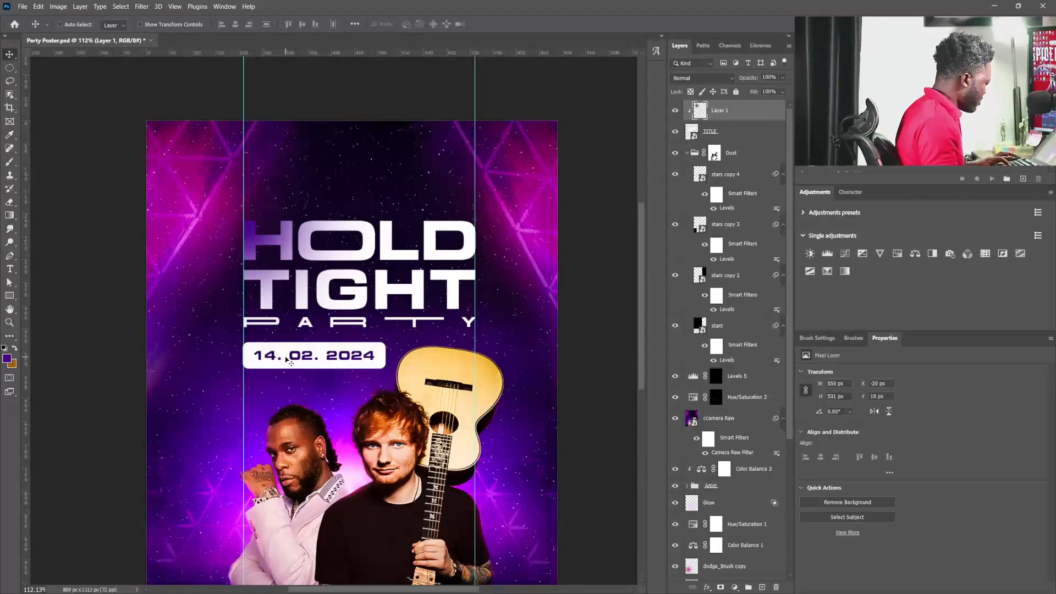
- Shade the date badge's lower right edge and parts of the title lettering with purple, using progressively smaller soft brushes
{"action": "key", "text": "b"}
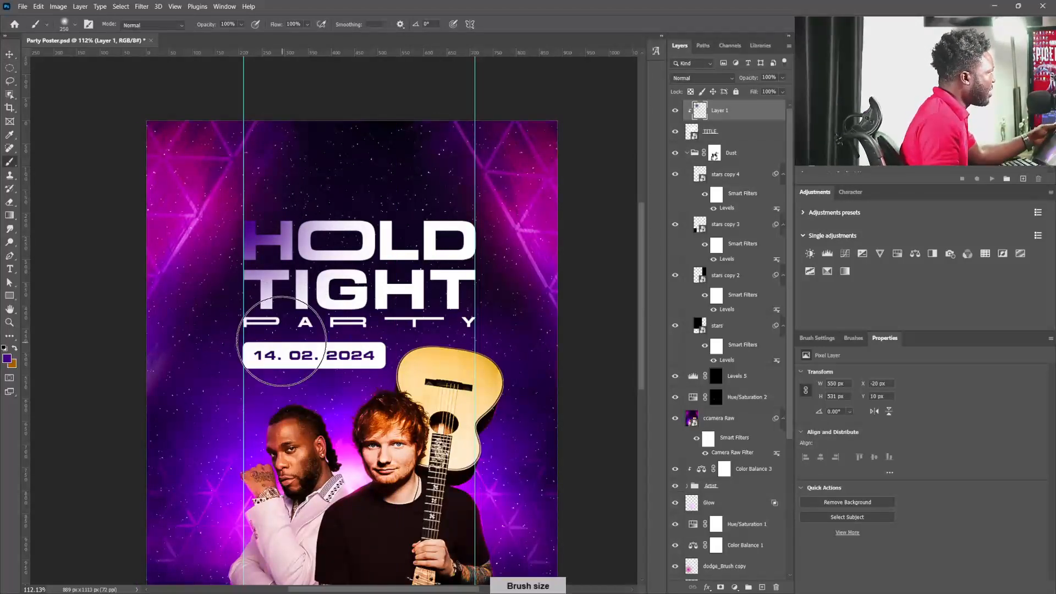
{"action": "key", "text": "bracketleft"}
{"action": "key", "text": "bracketleft"}
{"action": "left_click", "coordinate": [305, 353]}
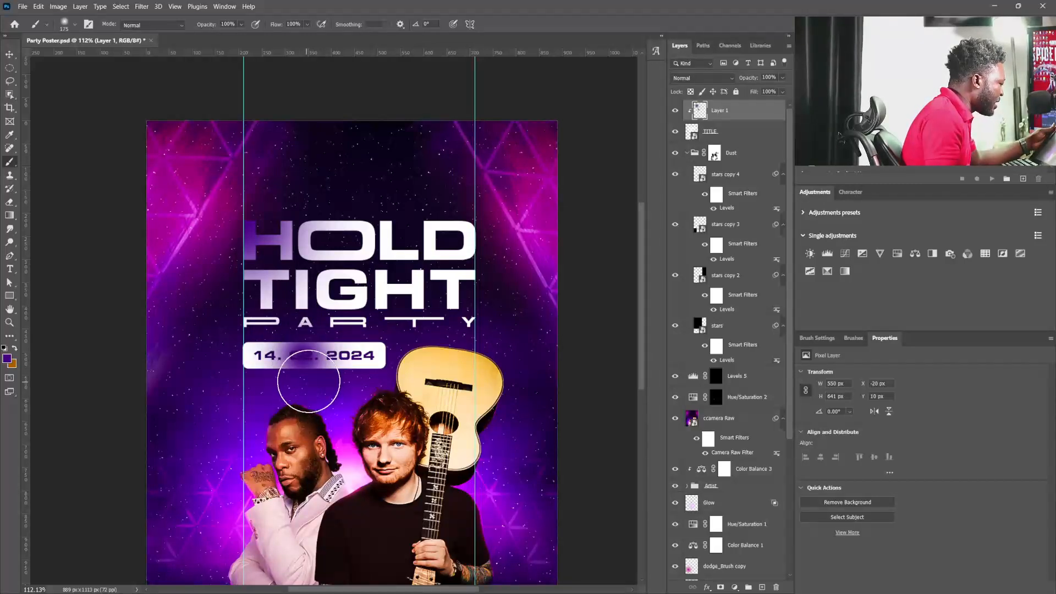
{"action": "key", "text": "ctrl+z"}
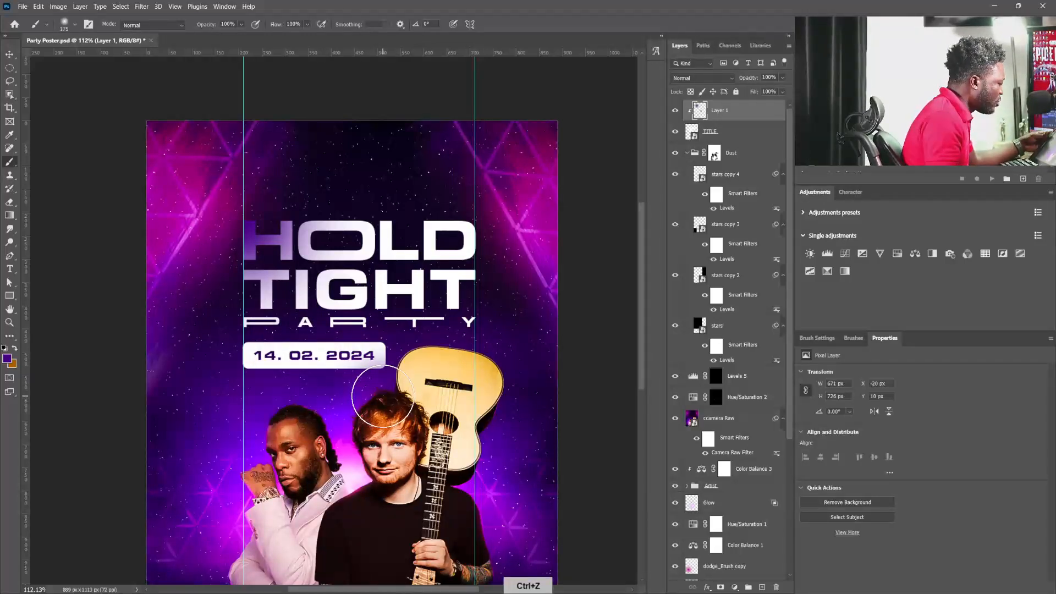
{"action": "key", "text": "bracketleft"}
{"action": "key", "text": "bracketleft"}
{"action": "key", "text": "bracketleft"}
{"action": "key", "text": "bracketleft"}
{"action": "key", "text": "bracketleft"}
{"action": "key", "text": "bracketleft"}
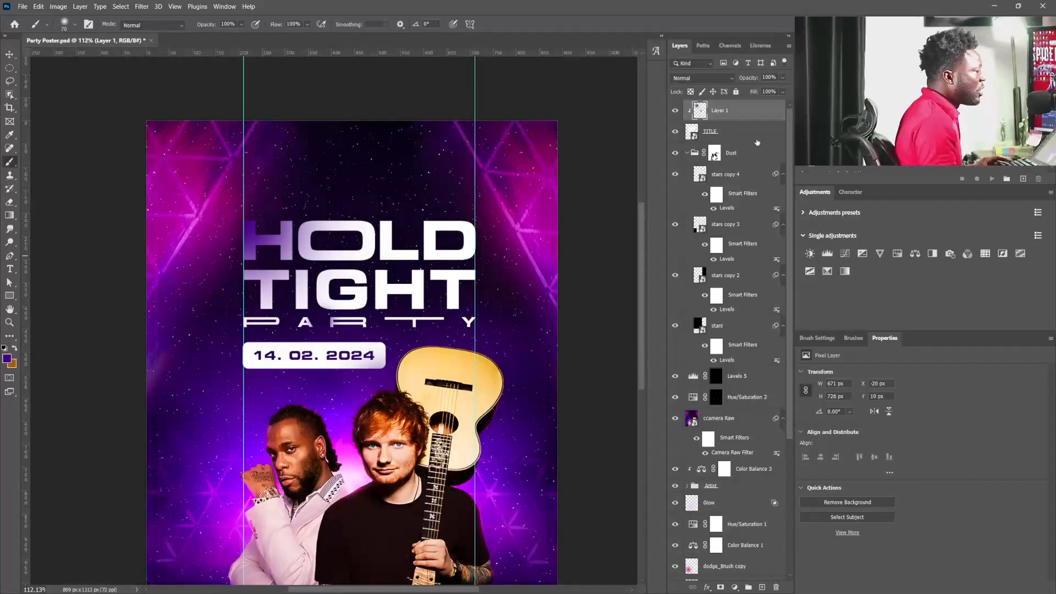
- Add a clipped layer directly above TITLE and paint a 500 px dab over the title's middle in magenta sampled from the poster's upper corner
{"action": "left_click", "coordinate": [730, 130]}
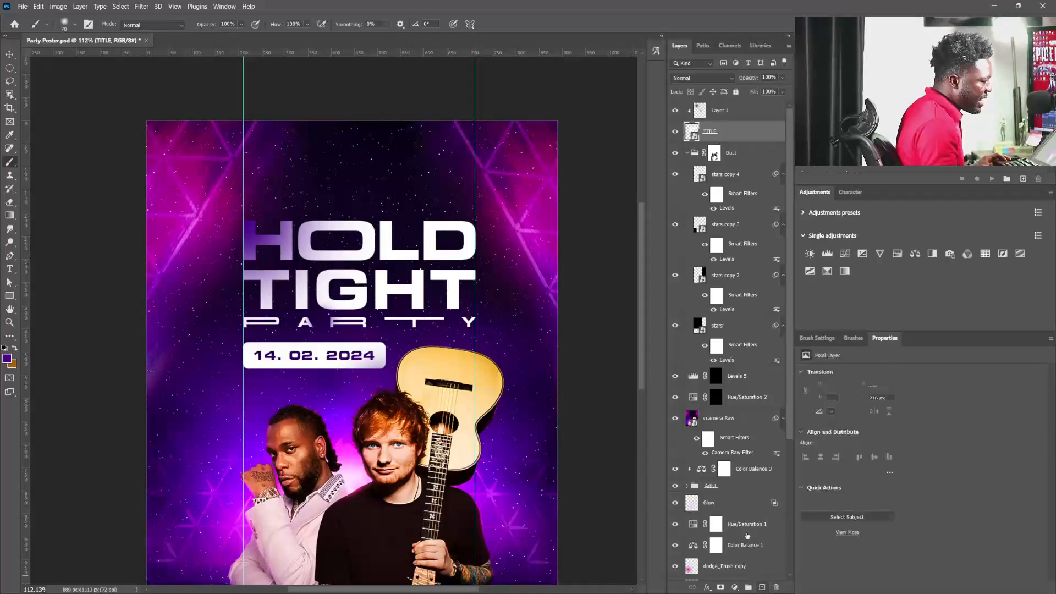
{"action": "left_click", "coordinate": [762, 587]}
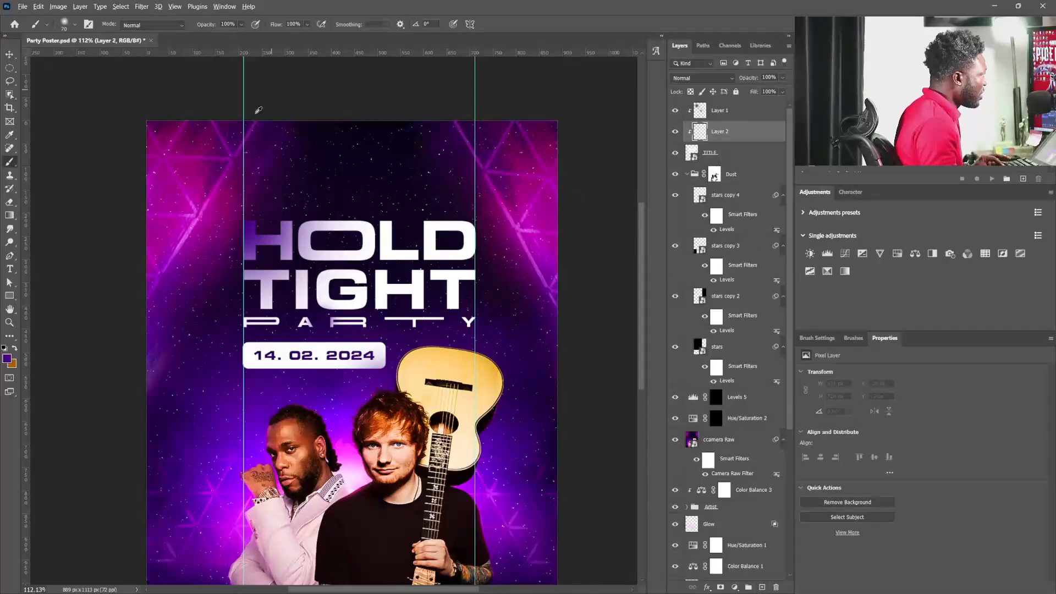
{"action": "left_click", "coordinate": [188, 177], "text": "alt"}
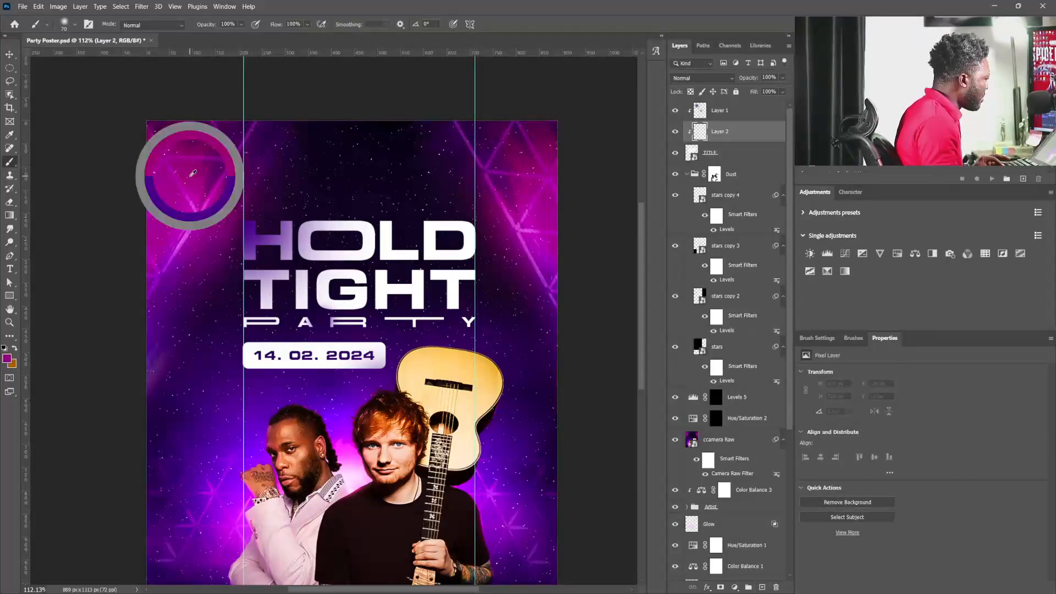
{"action": "key", "text": "bracketright"}
{"action": "key", "text": "bracketright"}
{"action": "key", "text": "bracketright"}
{"action": "key", "text": "bracketright"}
{"action": "key", "text": "bracketright"}
{"action": "key", "text": "bracketright"}
{"action": "key", "text": "bracketright"}
{"action": "key", "text": "bracketright"}
{"action": "key", "text": "bracketright"}
{"action": "key", "text": "bracketright"}
{"action": "key", "text": "bracketright"}
{"action": "left_click", "coordinate": [327, 260]}
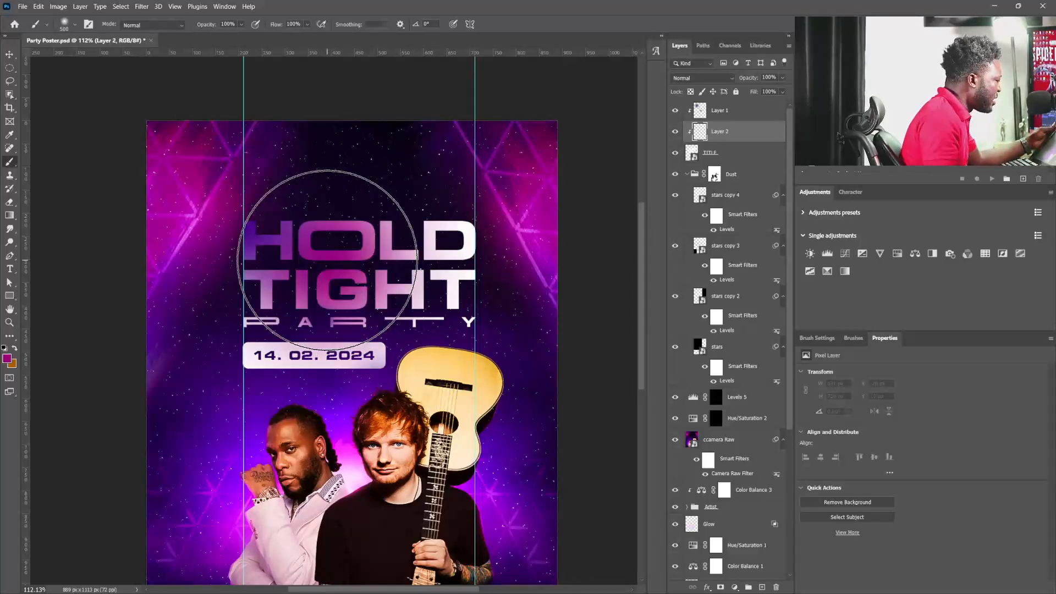
- Extend the magenta paint across the rest of TIGHT, PARTY and the date badge, varying the brush between 200 and 500 px
{"action": "key", "text": "bracketleft"}
{"action": "key", "text": "bracketleft"}
{"action": "key", "text": "bracketleft"}
{"action": "key", "text": "bracketleft"}
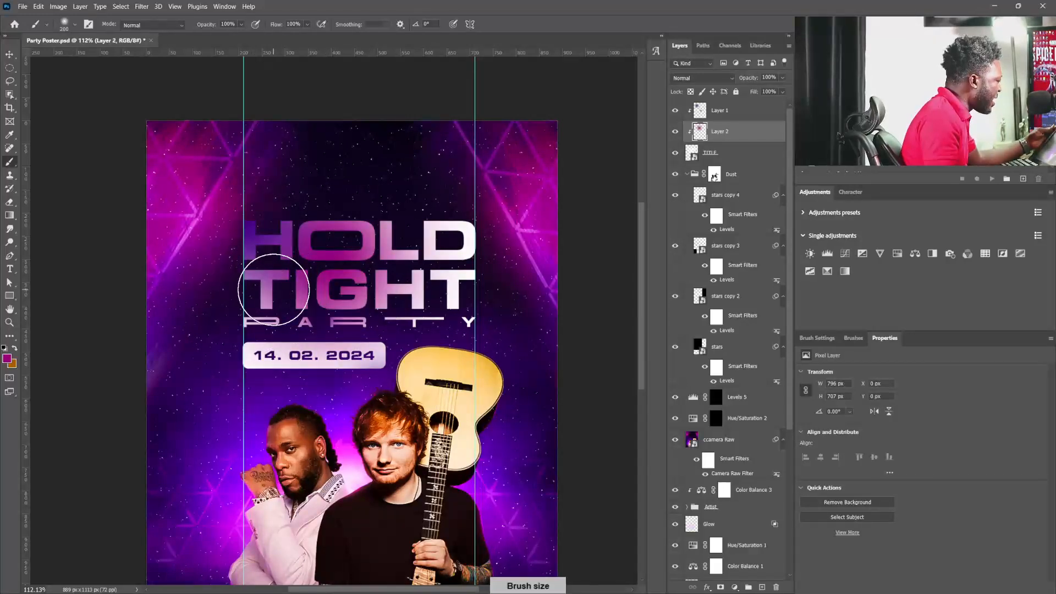
{"action": "key", "text": "bracketright"}
{"action": "key", "text": "bracketright"}
{"action": "key", "text": "bracketright"}
{"action": "key", "text": "bracketright"}
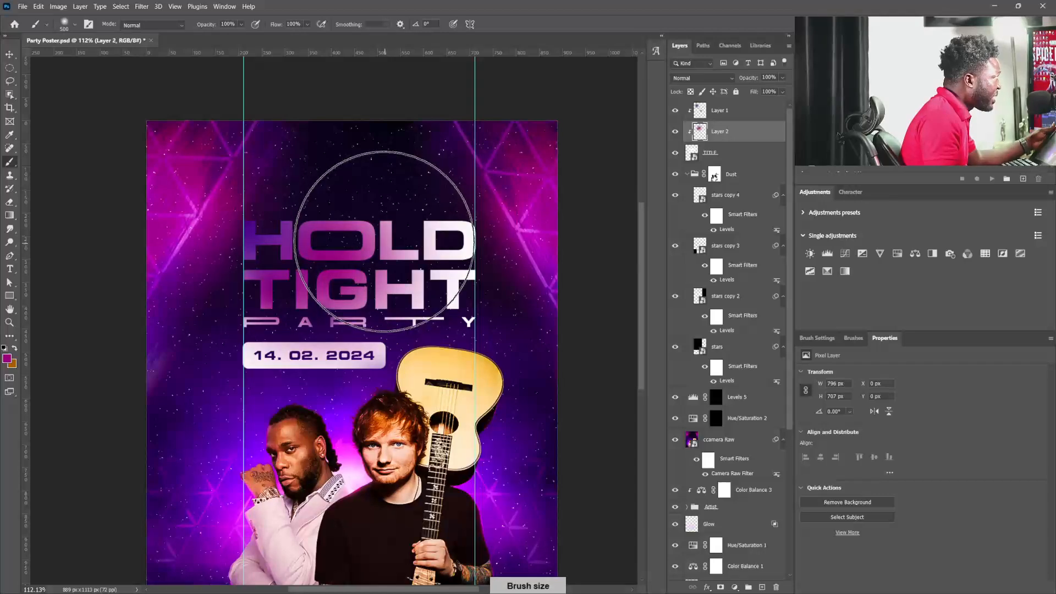
{"action": "left_click", "coordinate": [362, 322]}
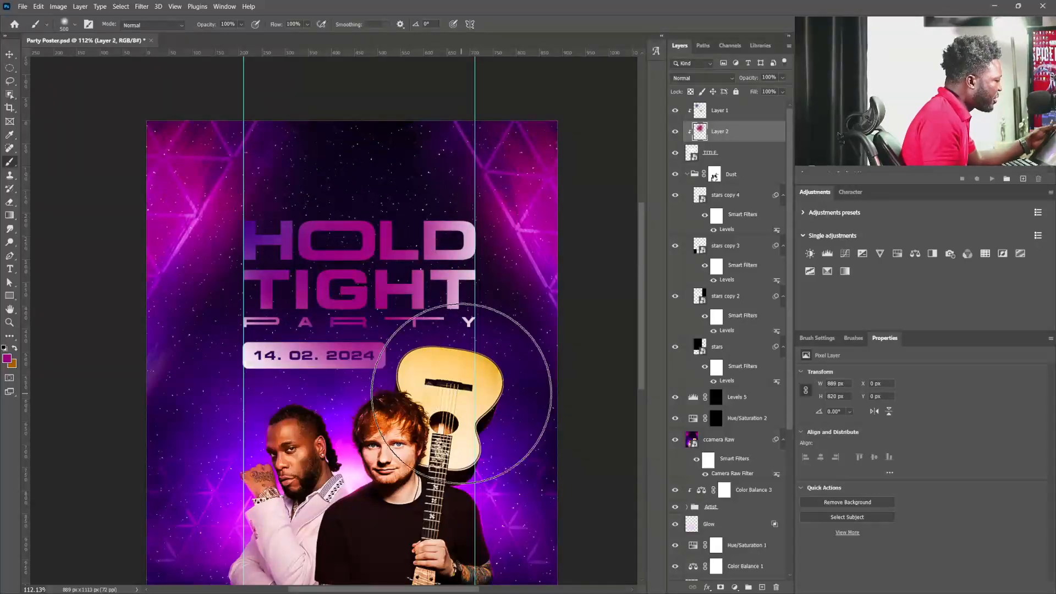
{"action": "left_click", "coordinate": [285, 443]}
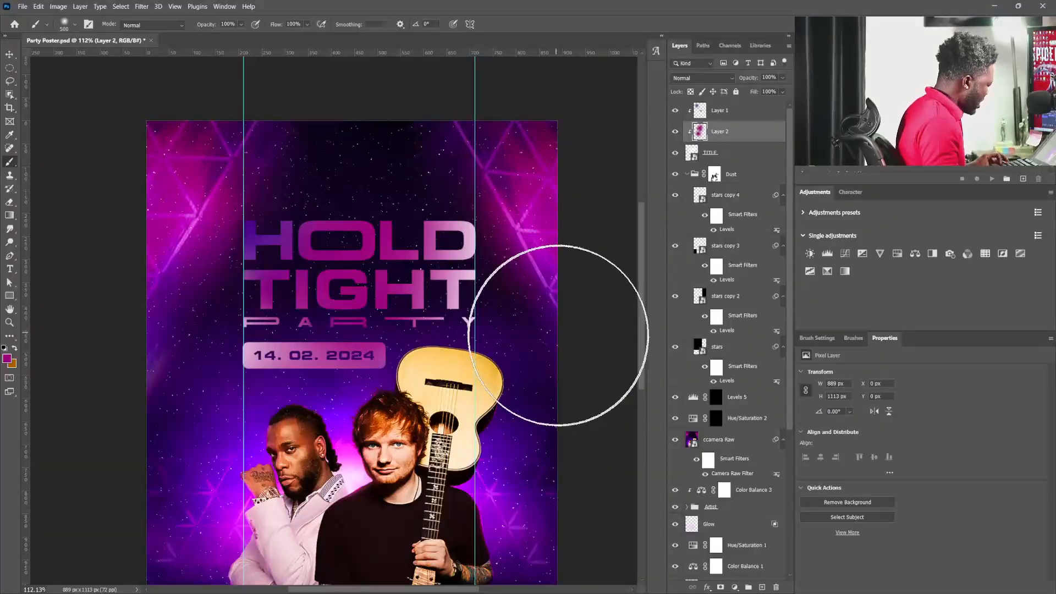
- Sample purple from beside the guitar and lighten it to a pale lilac foreground colour
{"action": "left_click", "coordinate": [494, 452], "text": "alt"}
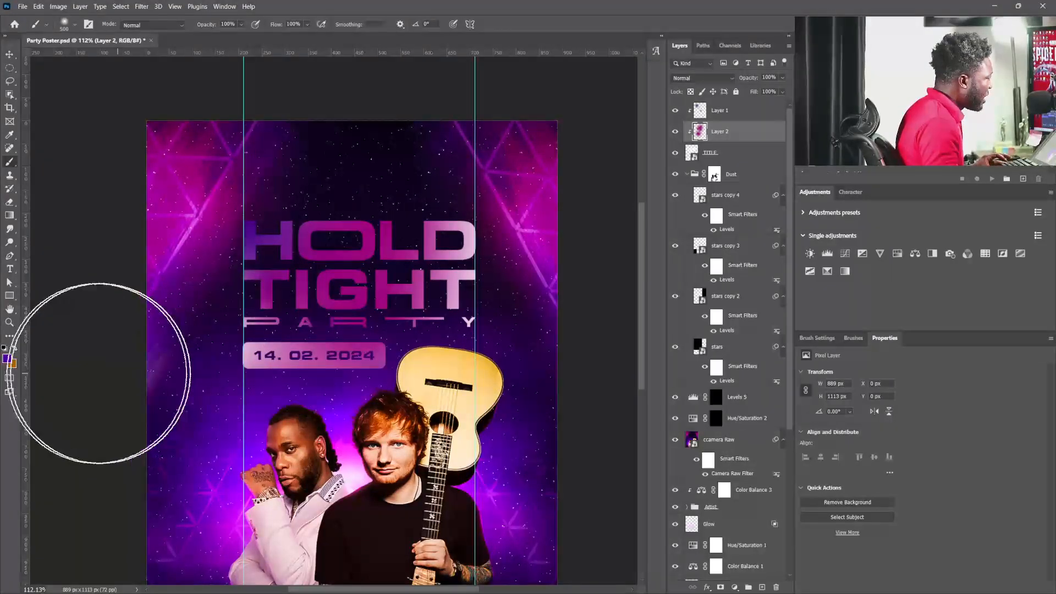
{"action": "left_click", "coordinate": [7, 359]}
{"action": "left_click_drag", "start_coordinate": [616, 269], "coordinate": [549, 223]}
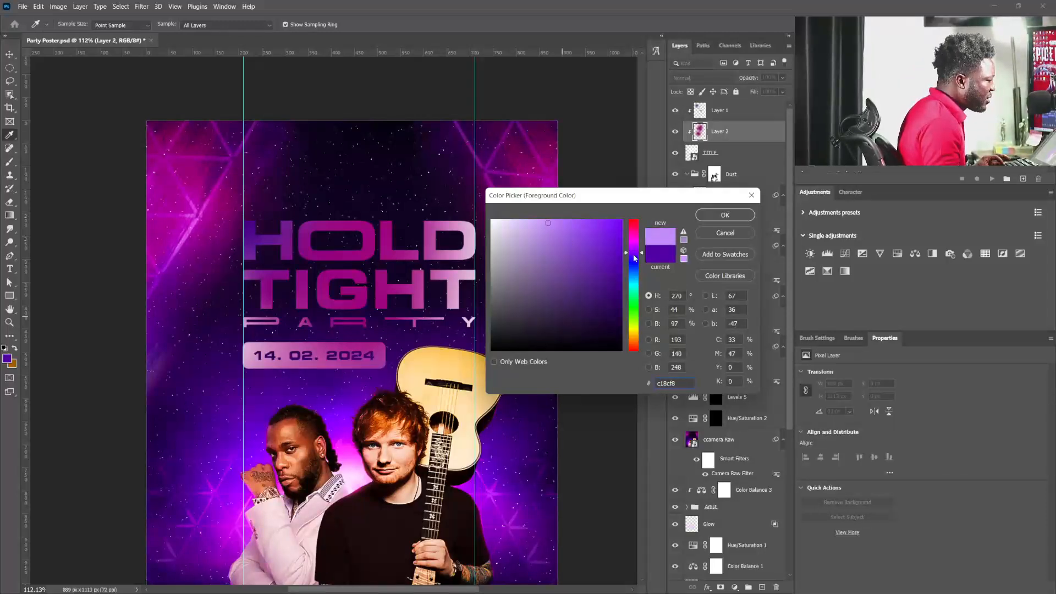
{"action": "left_click_drag", "start_coordinate": [634, 259], "coordinate": [634, 254]}
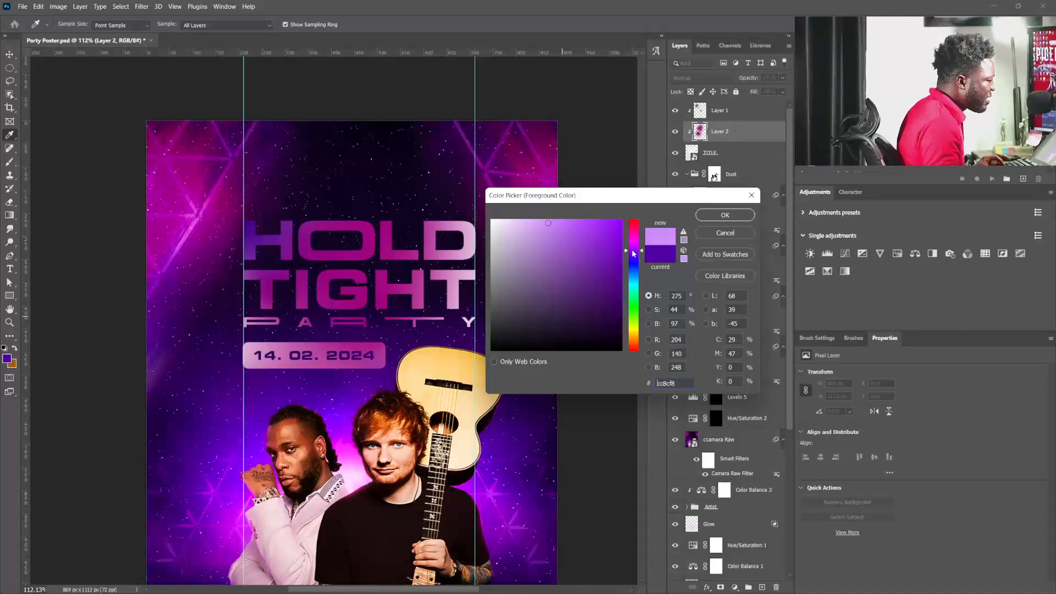
{"action": "left_click_drag", "start_coordinate": [539, 220], "coordinate": [531, 217]}
{"action": "left_click", "coordinate": [709, 215]}
- Add a clipped layer above Layer 2 and paint pale lilac over the title's right side and the date badge
{"action": "left_click", "coordinate": [716, 159]}
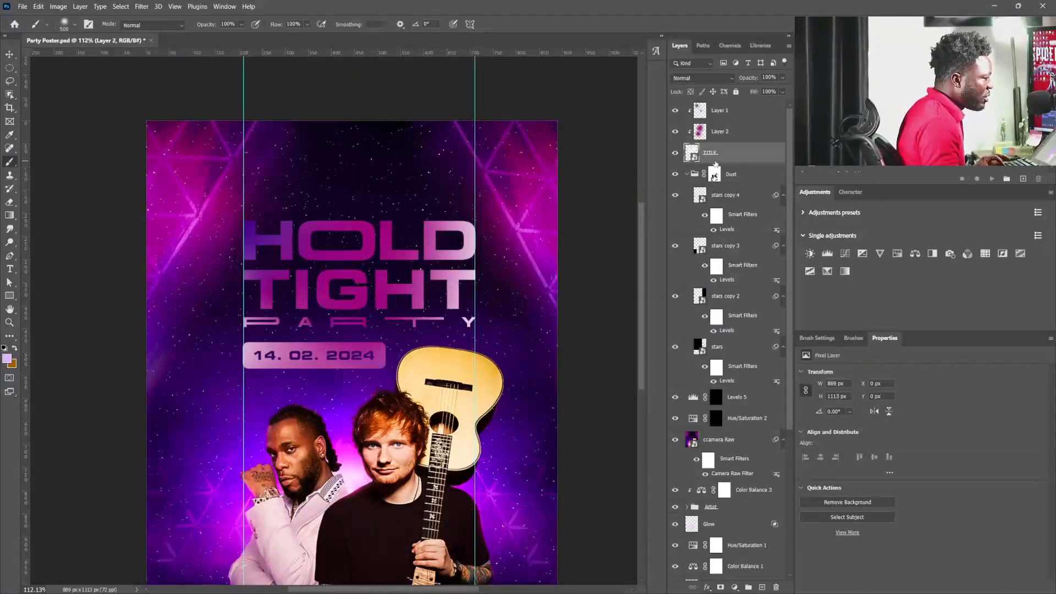
{"action": "left_click", "coordinate": [763, 588]}
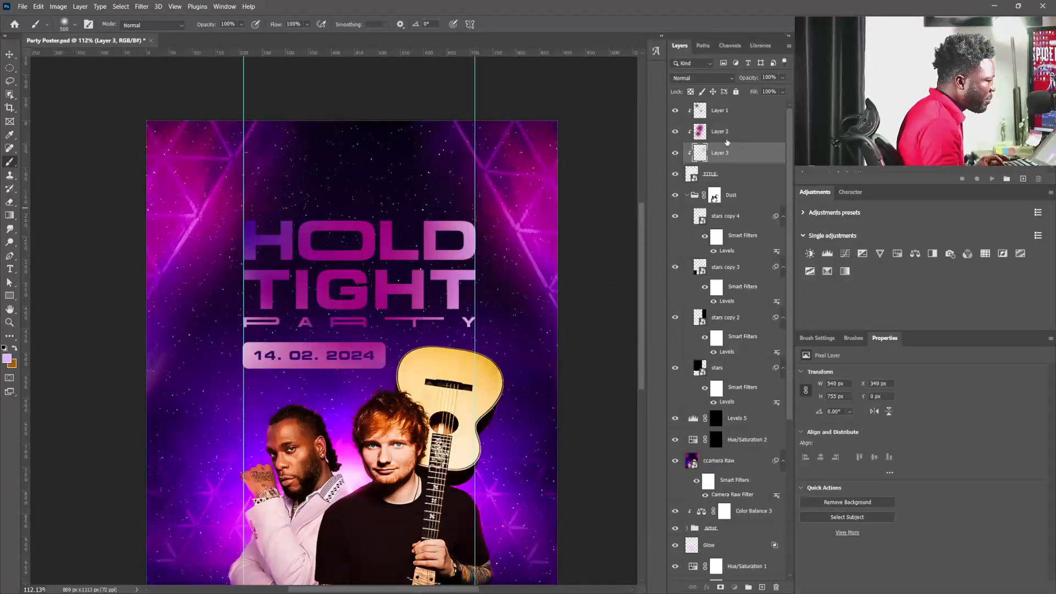
{"action": "left_click_drag", "start_coordinate": [725, 135], "coordinate": [731, 127]}
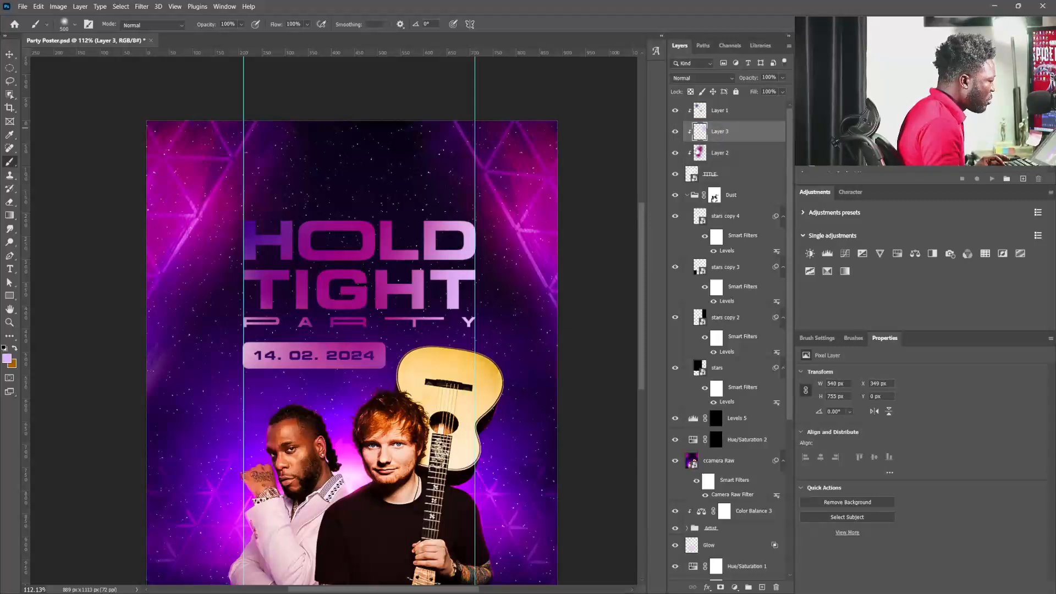
{"action": "left_click_drag", "start_coordinate": [312, 449], "coordinate": [287, 466]}
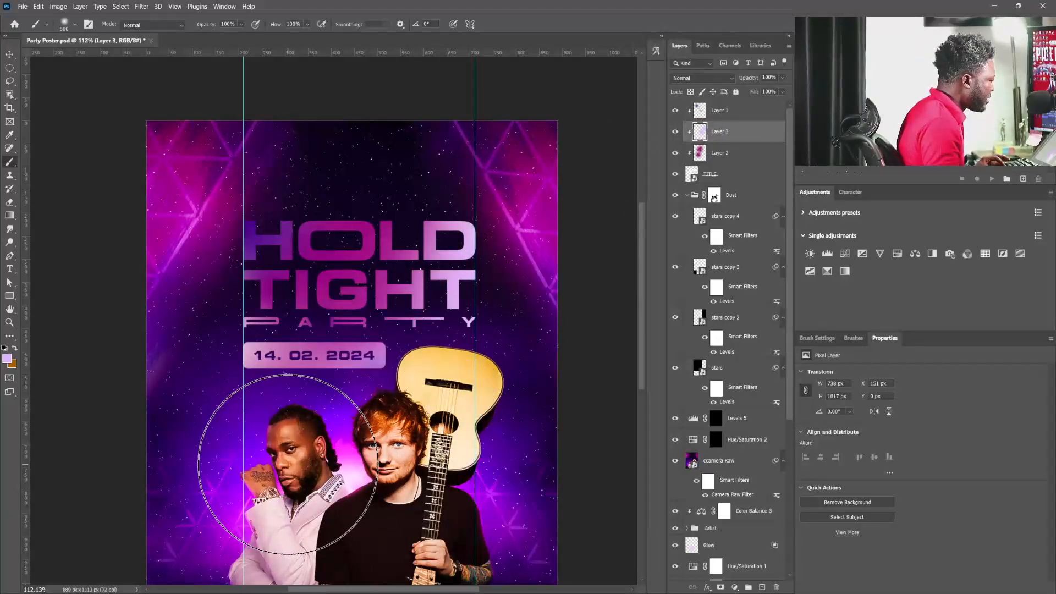
{"action": "mouse_move", "coordinate": [358, 457]}
{"action": "left_mouse_down"}
{"action": "mouse_move", "coordinate": [485, 385]}
{"action": "mouse_move", "coordinate": [418, 337]}
{"action": "mouse_move", "coordinate": [438, 290]}
{"action": "mouse_move", "coordinate": [463, 269]}
{"action": "mouse_move", "coordinate": [444, 376]}
{"action": "mouse_move", "coordinate": [393, 422]}
{"action": "left_mouse_up"}
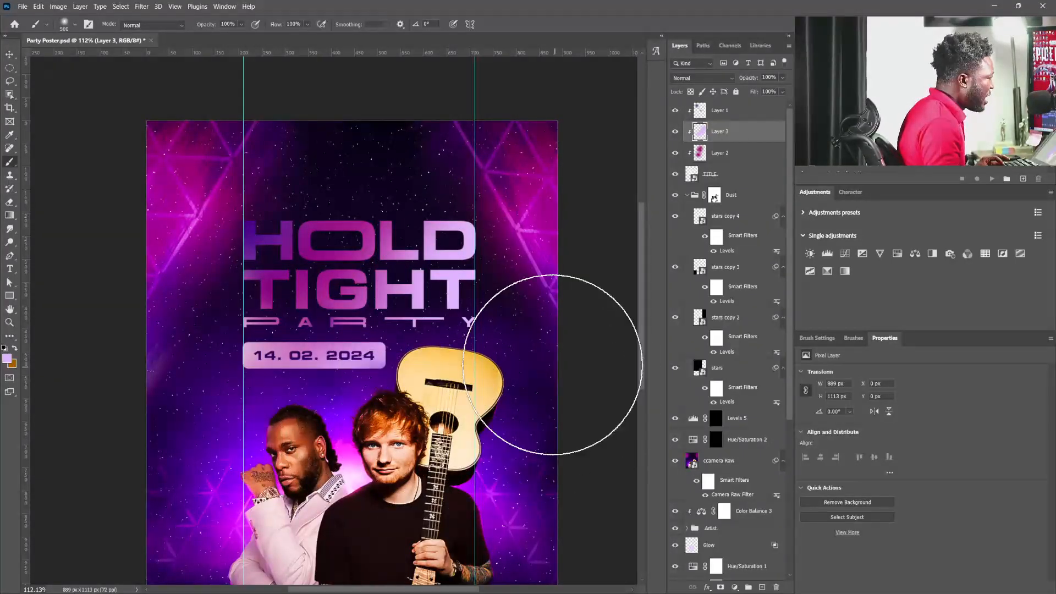
- Sample purple from the background between the two artists' heads and change it to a light blue foreground colour
{"action": "left_click", "coordinate": [343, 396], "text": "alt"}
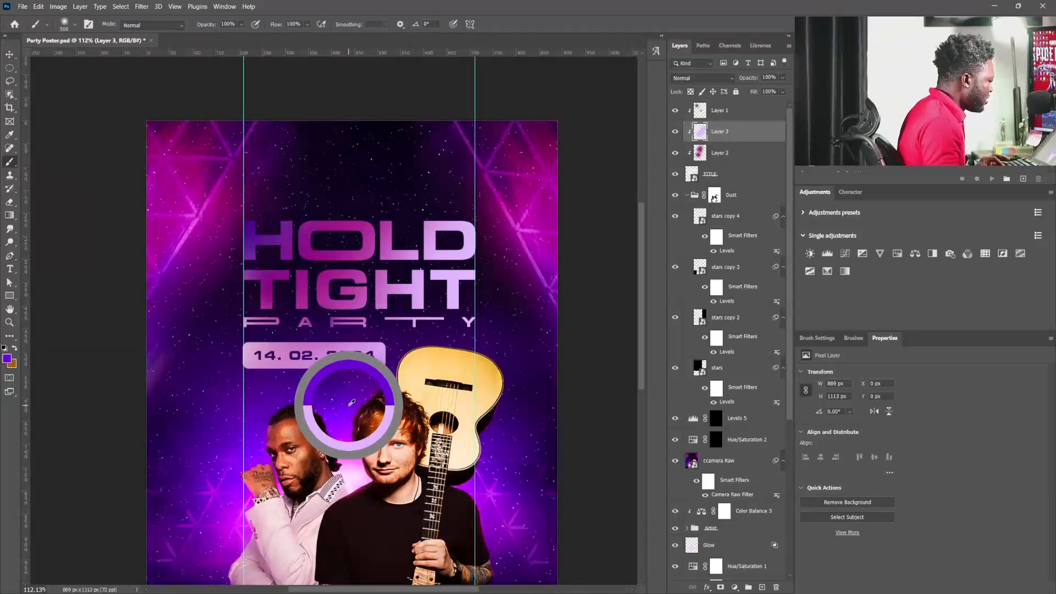
{"action": "left_click", "coordinate": [7, 359]}
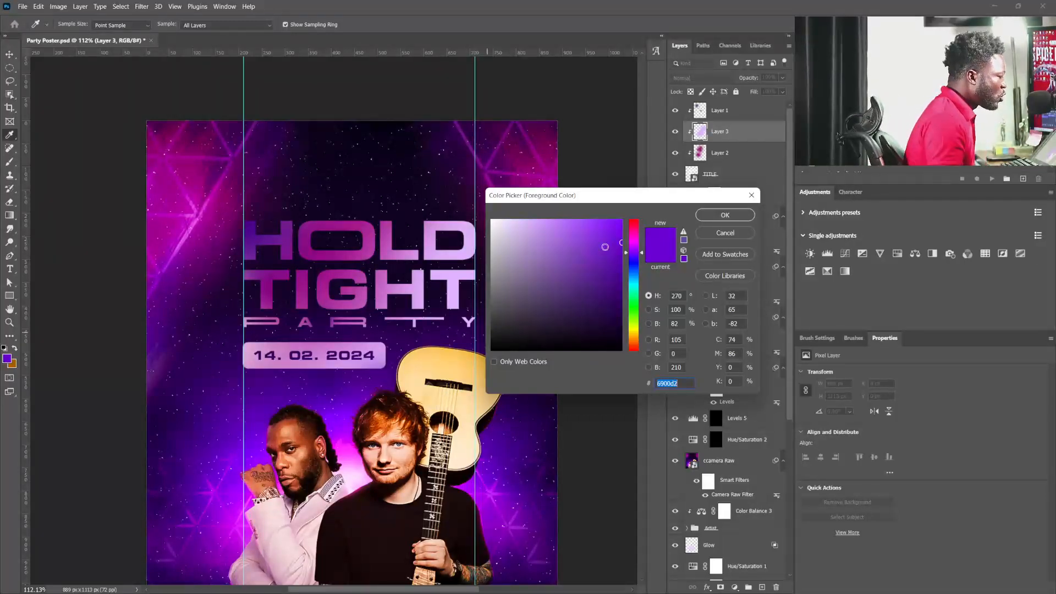
{"action": "left_click_drag", "start_coordinate": [643, 256], "coordinate": [639, 278]}
{"action": "left_click_drag", "start_coordinate": [588, 241], "coordinate": [548, 209]}
{"action": "left_click", "coordinate": [702, 215]}
{"action": "key", "text": "b"}
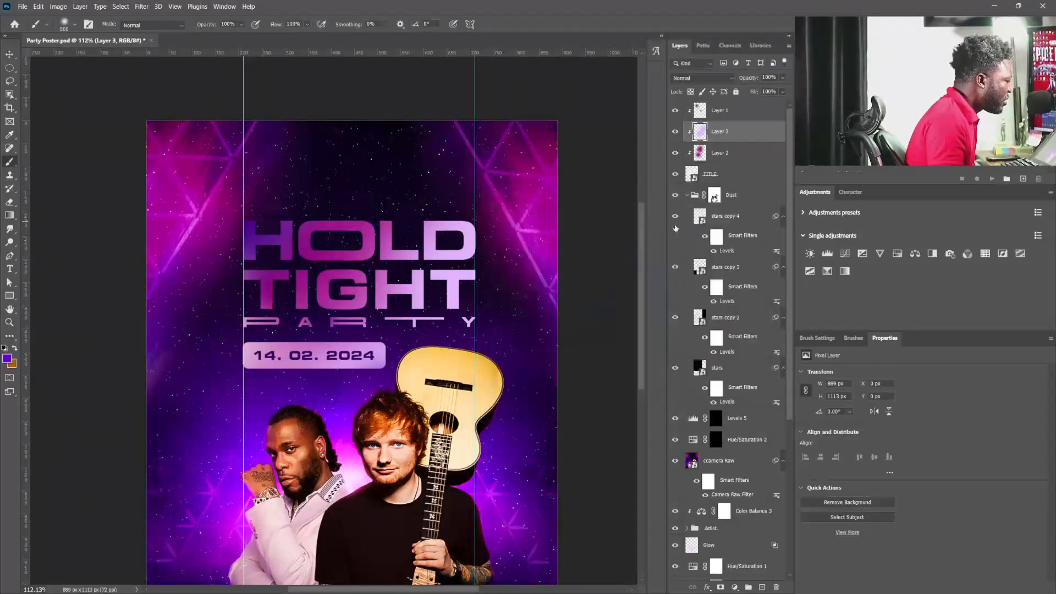
- Add a clipped layer above Layer 3 and paint light blue over the title's right side and date badge with a 250 px brush
{"action": "left_click", "coordinate": [762, 587]}
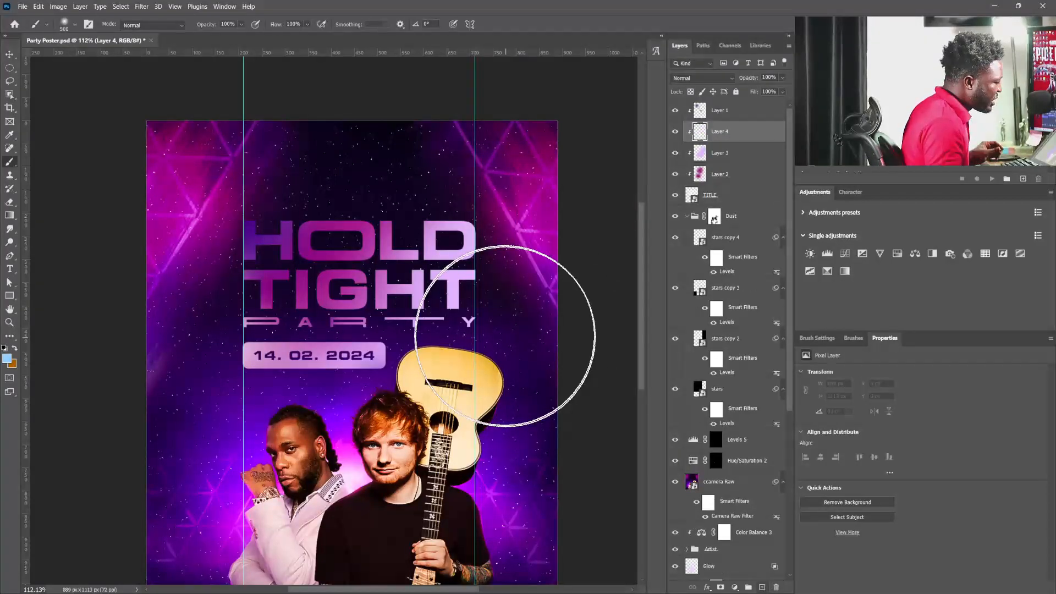
{"action": "key", "text": "bracketleft"}
{"action": "key", "text": "bracketleft"}
{"action": "key", "text": "bracketleft"}
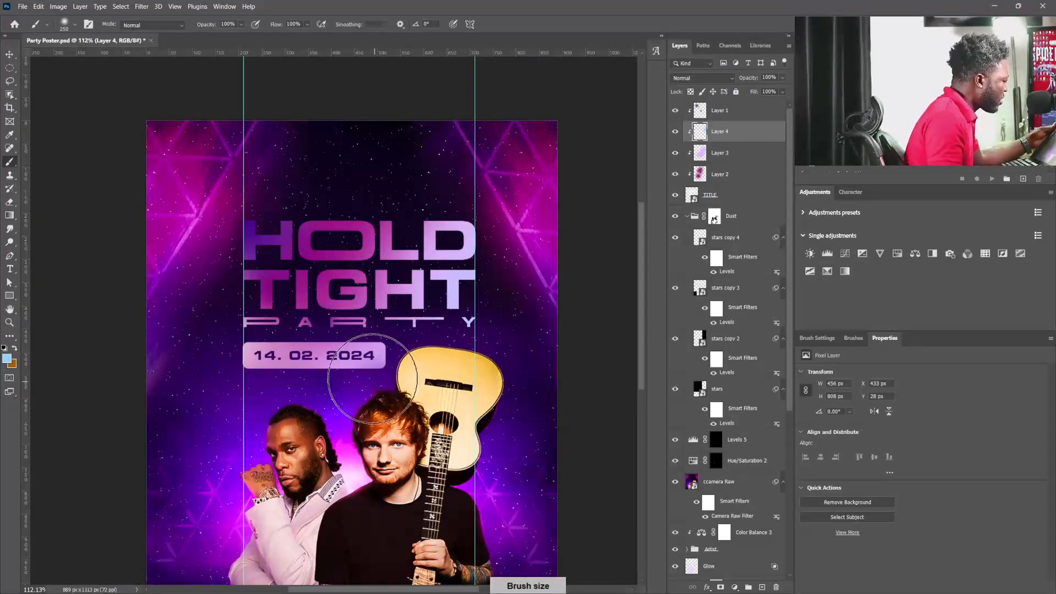
{"action": "mouse_move", "coordinate": [331, 395]}
{"action": "left_mouse_down"}
{"action": "mouse_move", "coordinate": [278, 399]}
{"action": "mouse_move", "coordinate": [316, 408]}
{"action": "mouse_move", "coordinate": [243, 411]}
{"action": "mouse_move", "coordinate": [236, 389]}
{"action": "left_mouse_up"}
{"action": "left_click_drag", "start_coordinate": [184, 357], "coordinate": [212, 345]}
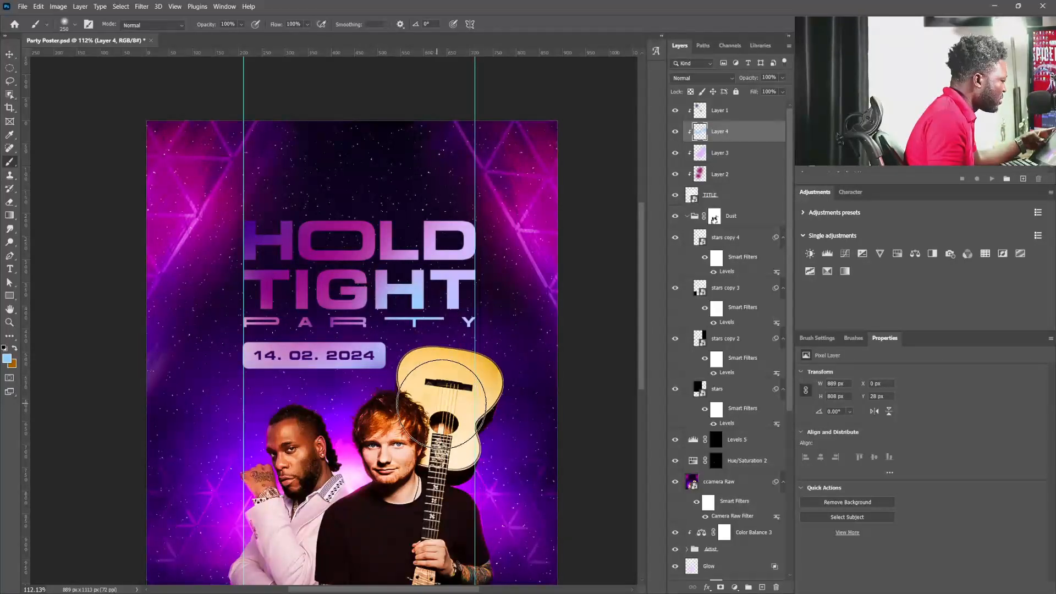
- Add a clipped layer above Layer 4 and dab magenta sampled from TIGHT over the date badge with a 250 px brush
{"action": "left_click", "coordinate": [720, 174]}
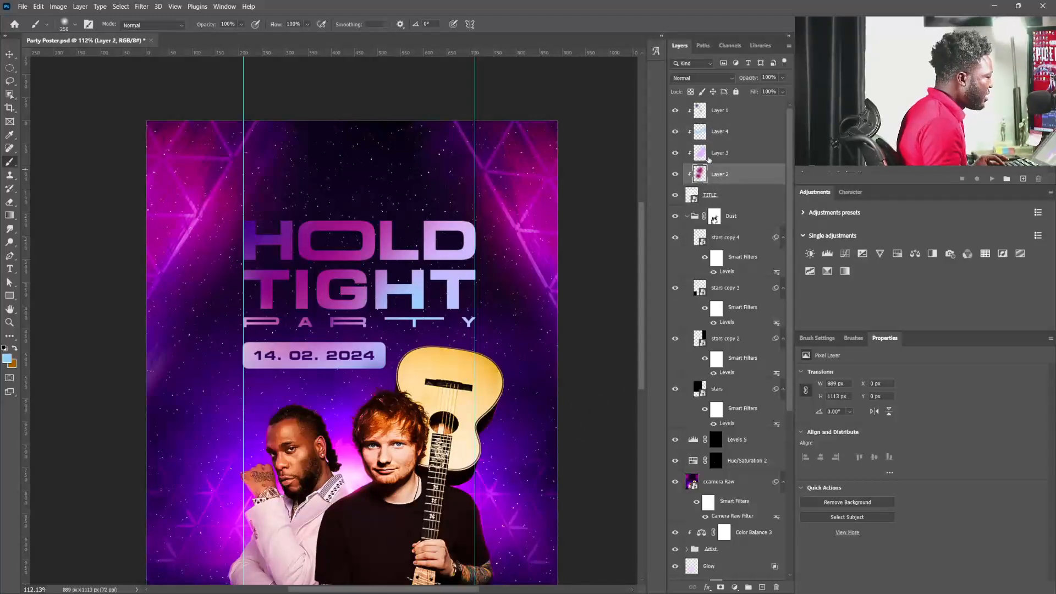
{"action": "left_click", "coordinate": [721, 132]}
{"action": "left_click", "coordinate": [763, 588]}
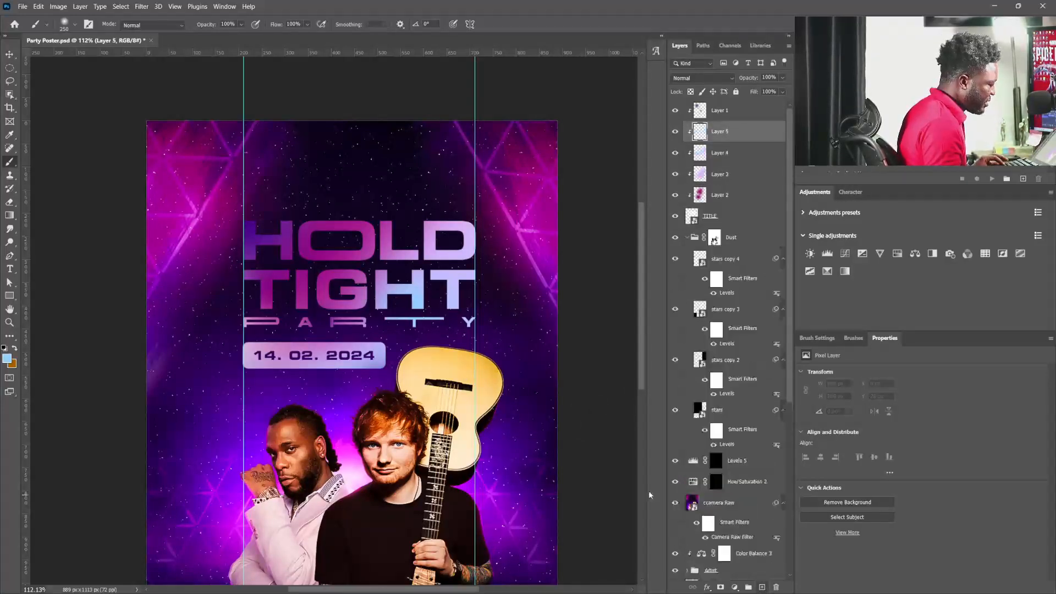
{"action": "left_click", "coordinate": [319, 287], "text": "alt"}
{"action": "left_click", "coordinate": [309, 368]}
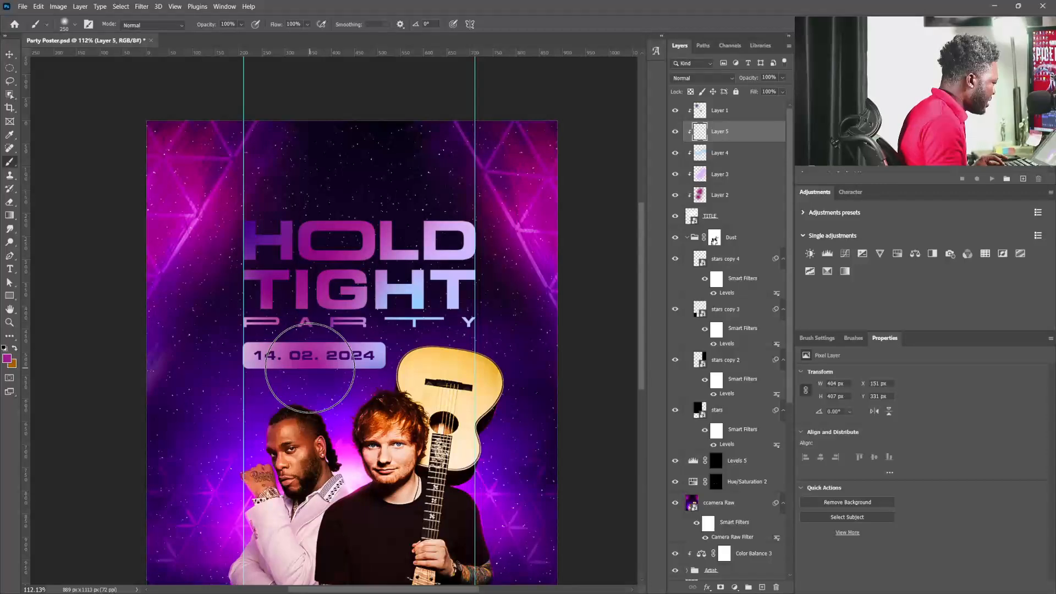
{"action": "left_click", "coordinate": [266, 398]}
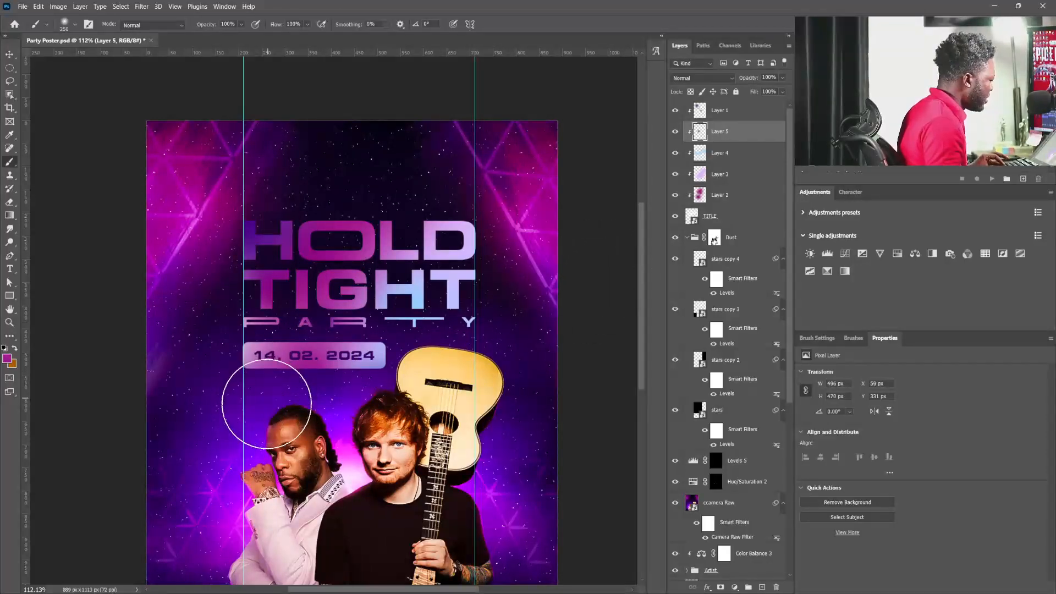
{"action": "left_click", "coordinate": [287, 450]}
- Remove both vertical guides from the poster and make Layer 1 the active layer
{"action": "key", "text": "v"}
{"action": "scroll", "coordinate": [475, 274], "scroll_direction": "down", "scroll_amount": 3}
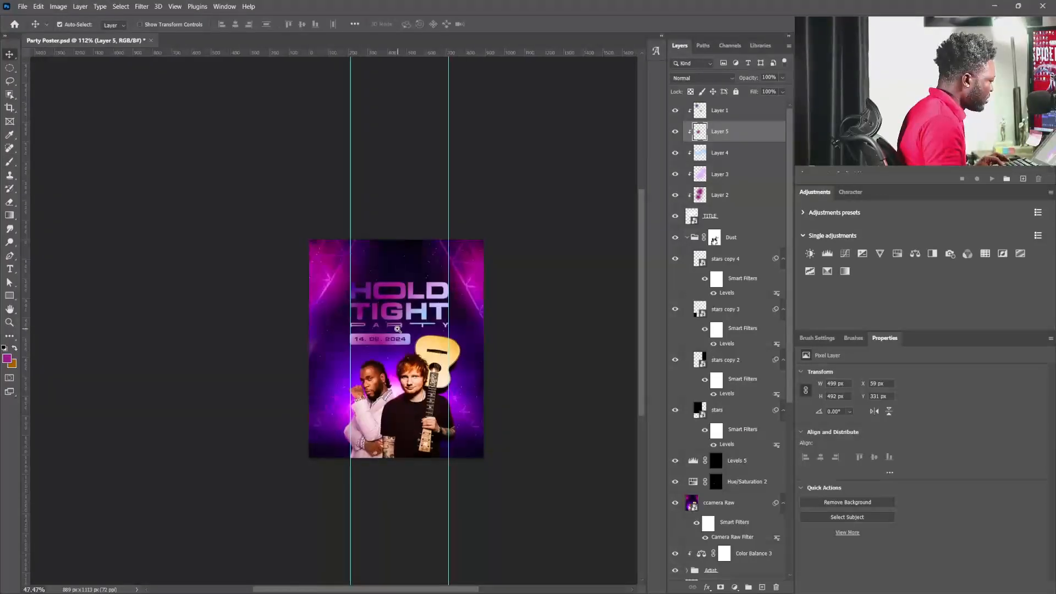
{"action": "scroll", "coordinate": [475, 273], "scroll_direction": "up", "scroll_amount": 1}
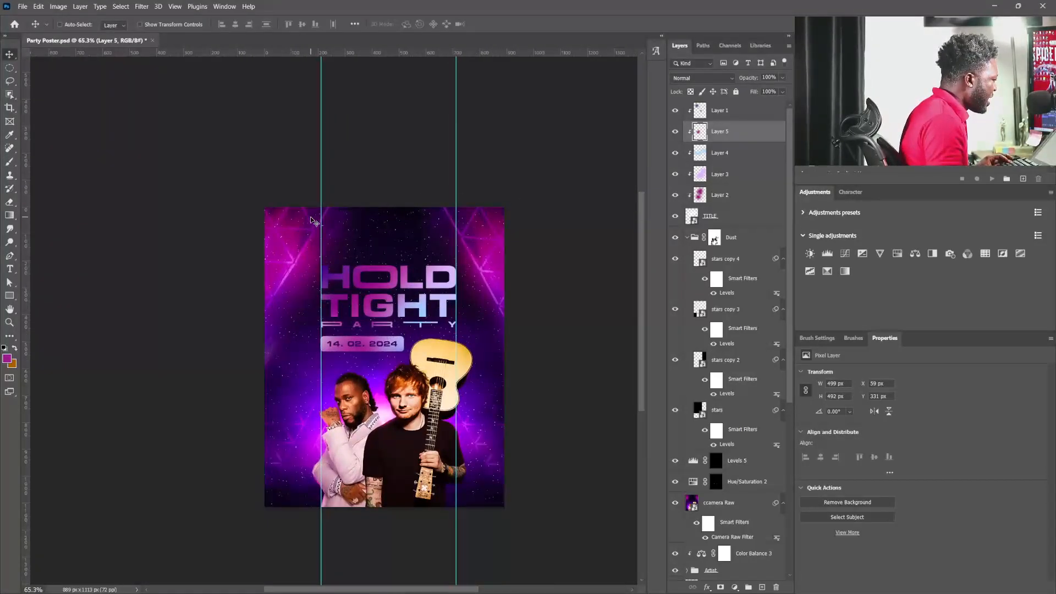
{"action": "left_click_drag", "start_coordinate": [321, 213], "coordinate": [27, 250]}
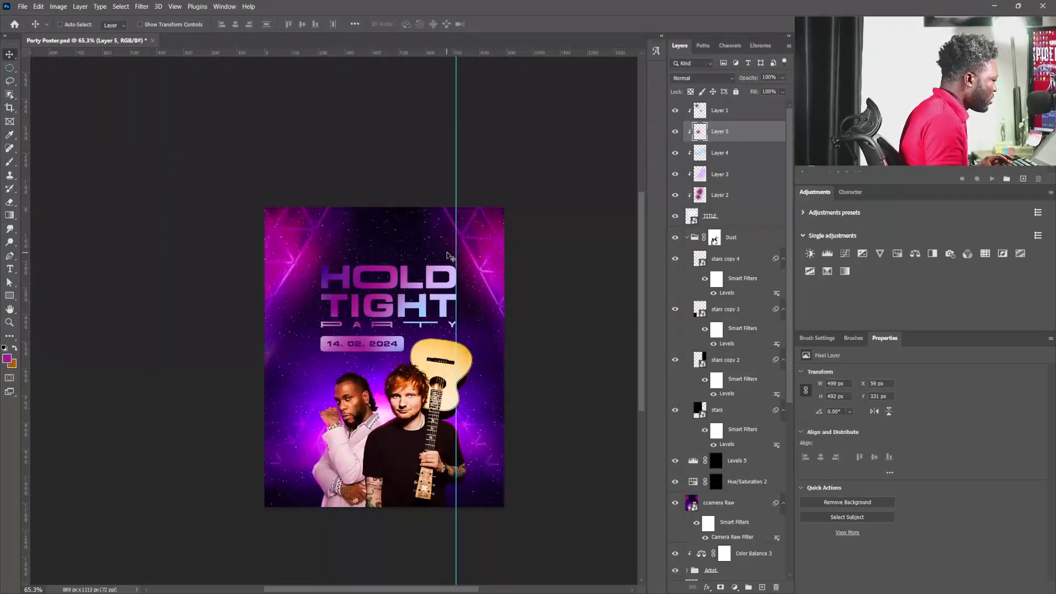
{"action": "left_click_drag", "start_coordinate": [455, 251], "coordinate": [14, 248]}
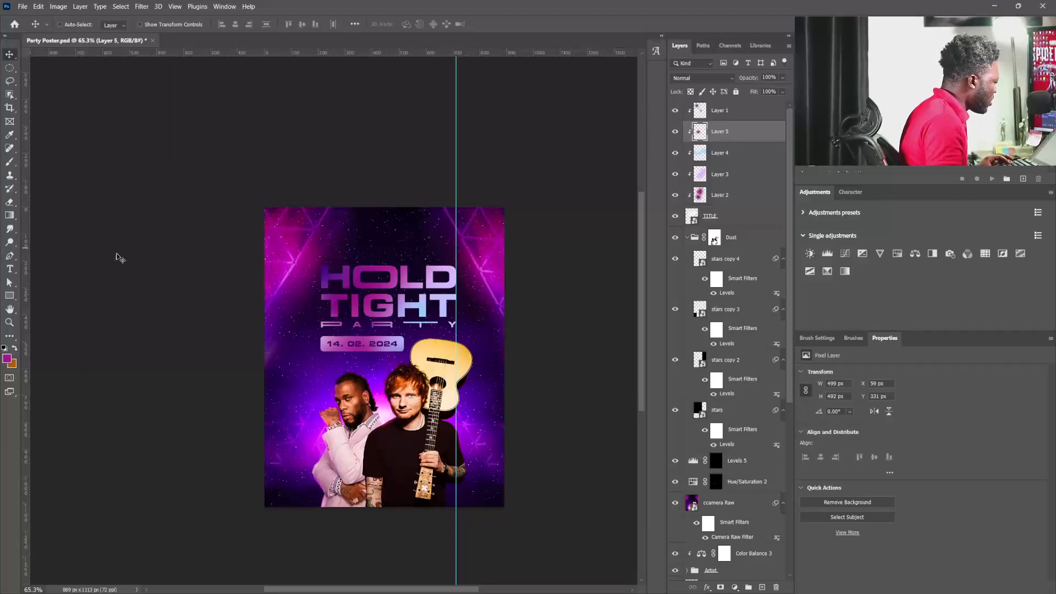
{"action": "left_click", "coordinate": [745, 116]}
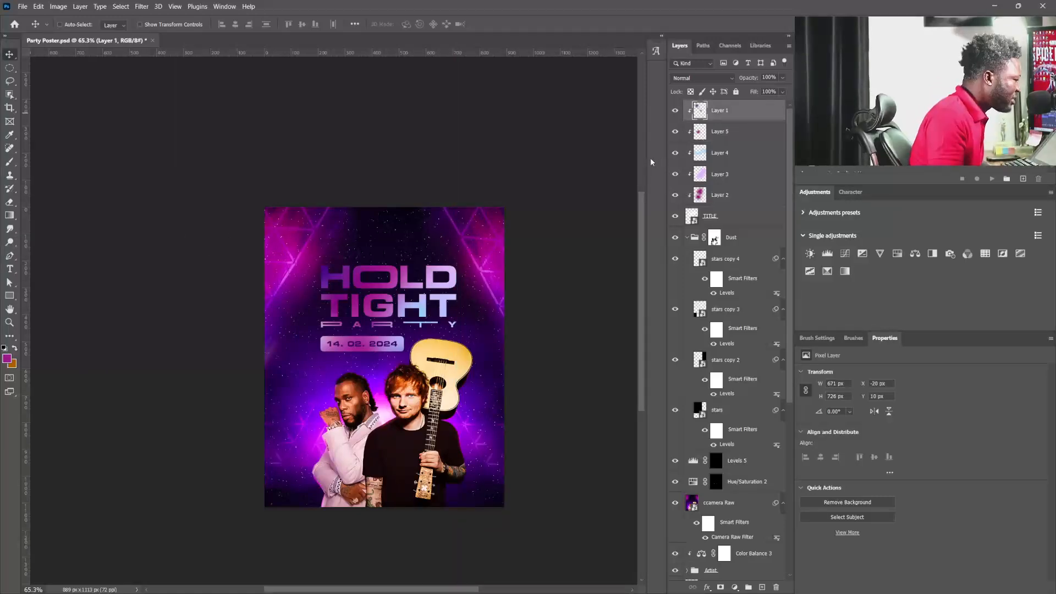
{"action": "scroll", "coordinate": [456, 283], "scroll_direction": "up", "scroll_amount": 3}
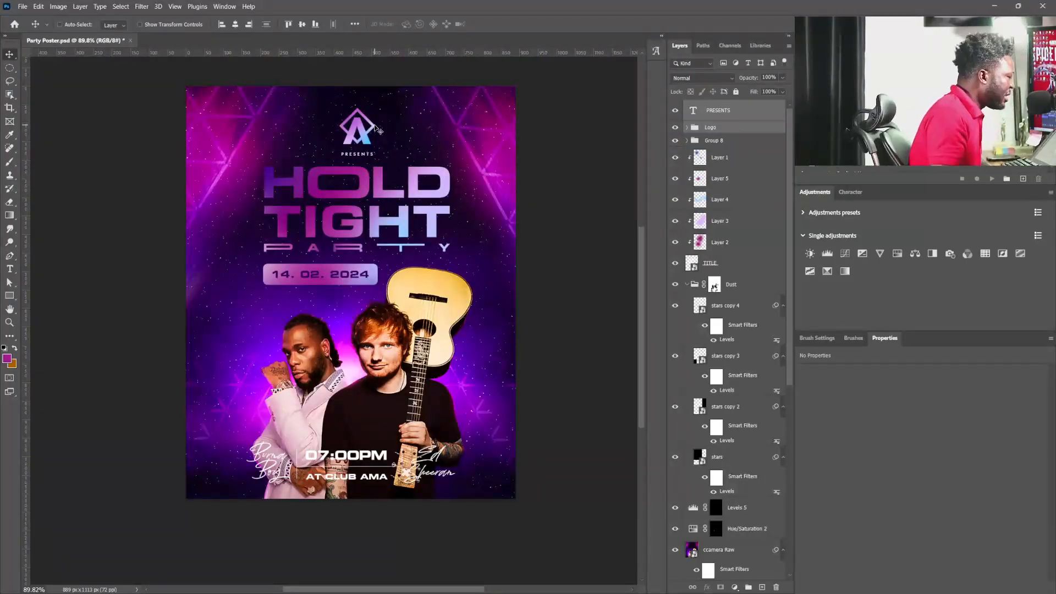
- Select the Burna Boy signature text to check its font settings, and collapse Group 8
{"action": "right_click", "coordinate": [265, 455]}
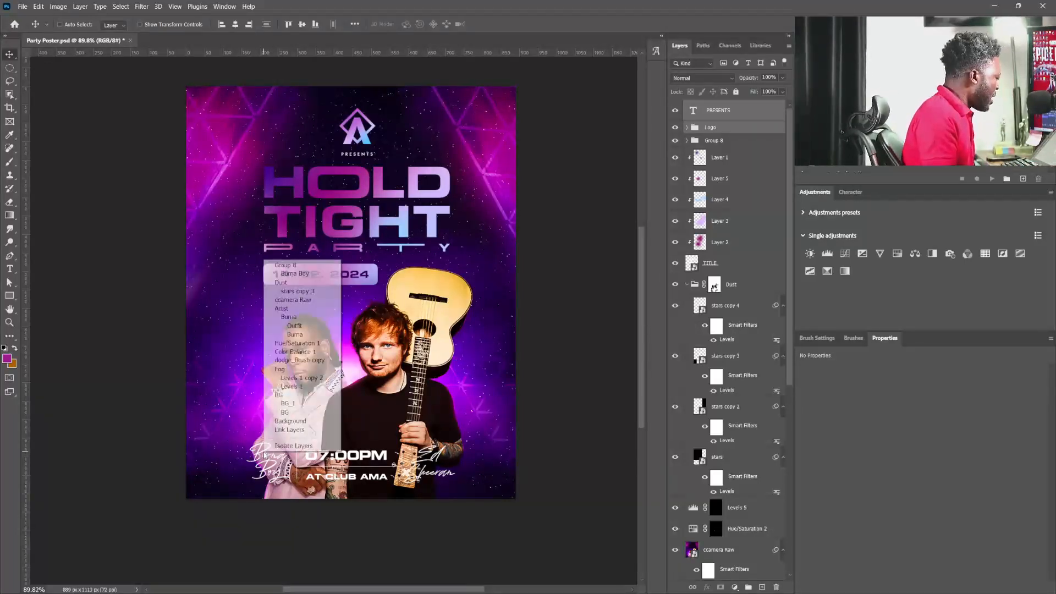
{"action": "left_click", "coordinate": [294, 274]}
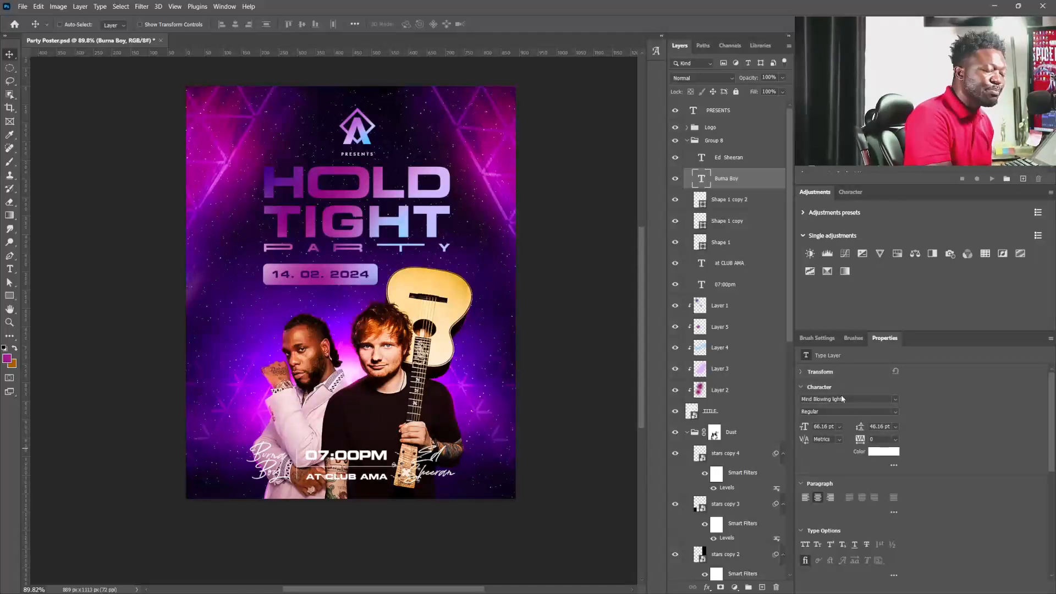
{"action": "left_click", "coordinate": [688, 141]}
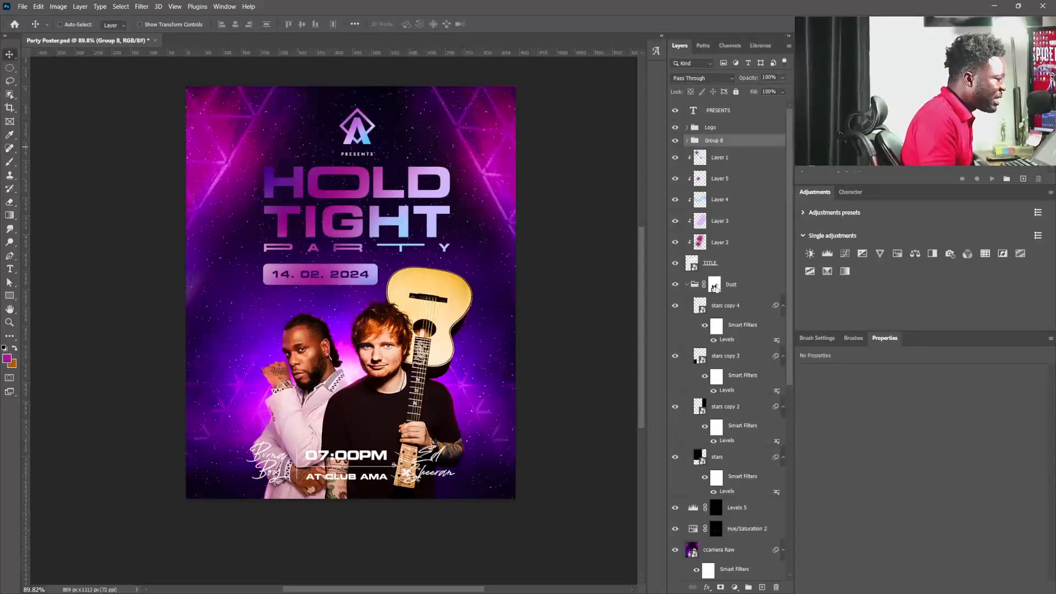
- Collapse the Dust group, add a new layer directly above it and name it Brush_Black
{"action": "left_click", "coordinate": [690, 284]}
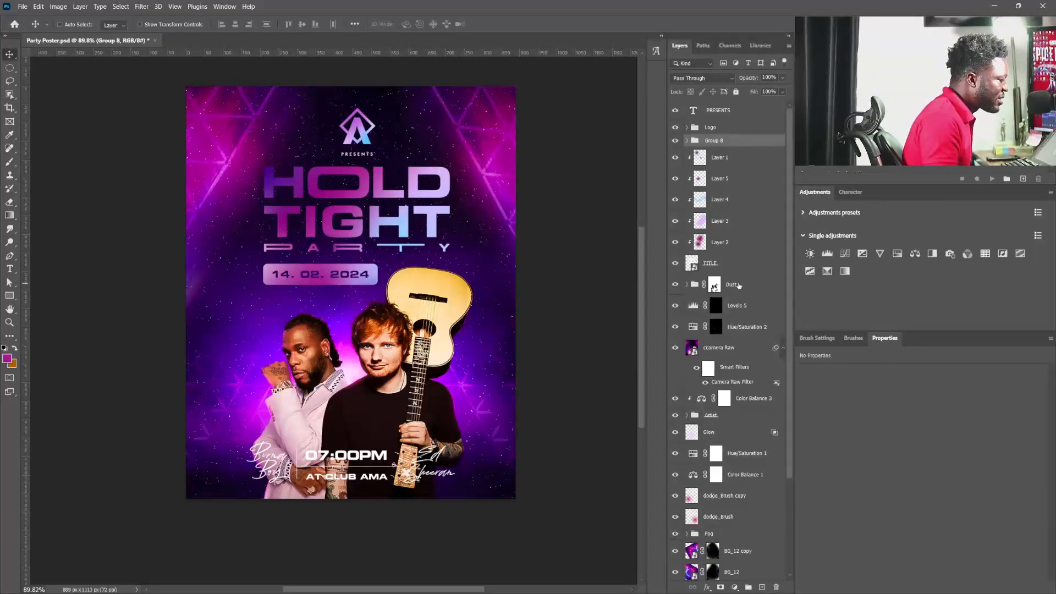
{"action": "left_click", "coordinate": [737, 285]}
{"action": "left_click", "coordinate": [761, 587]}
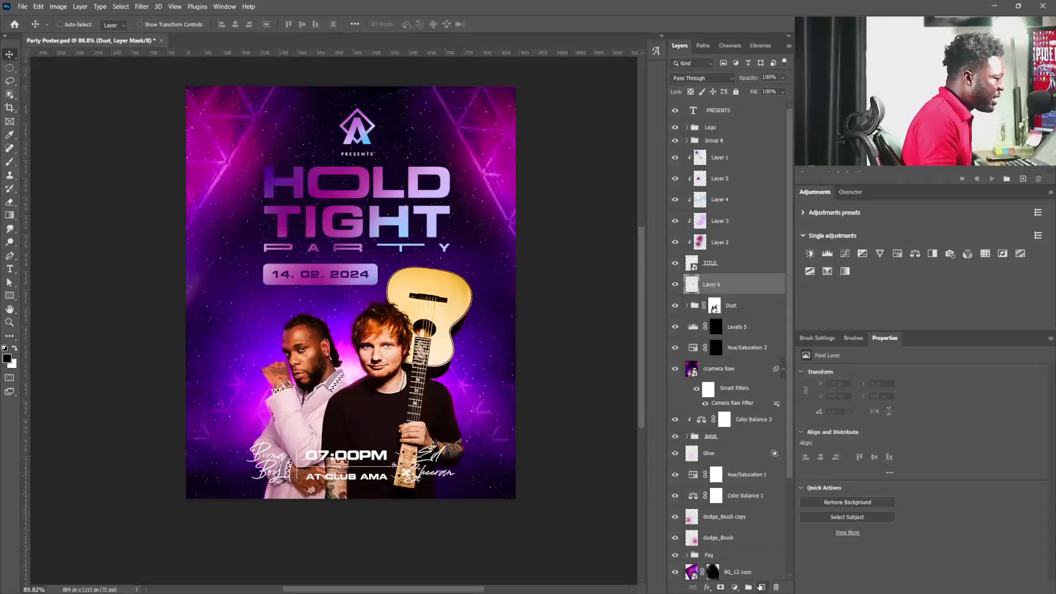
{"action": "double_click", "coordinate": [715, 285]}
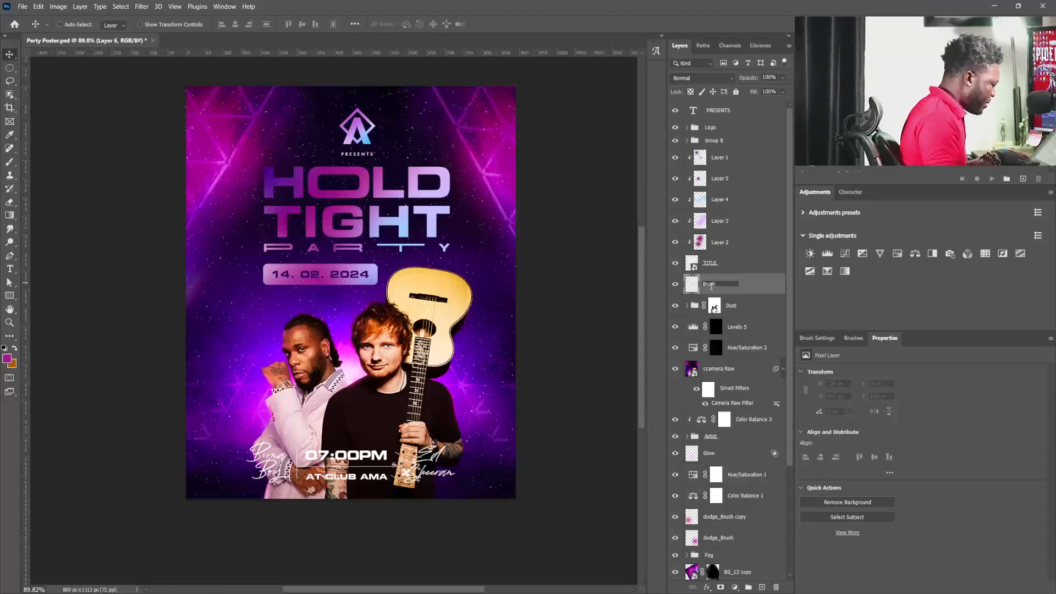
{"action": "key", "text": "Return"}
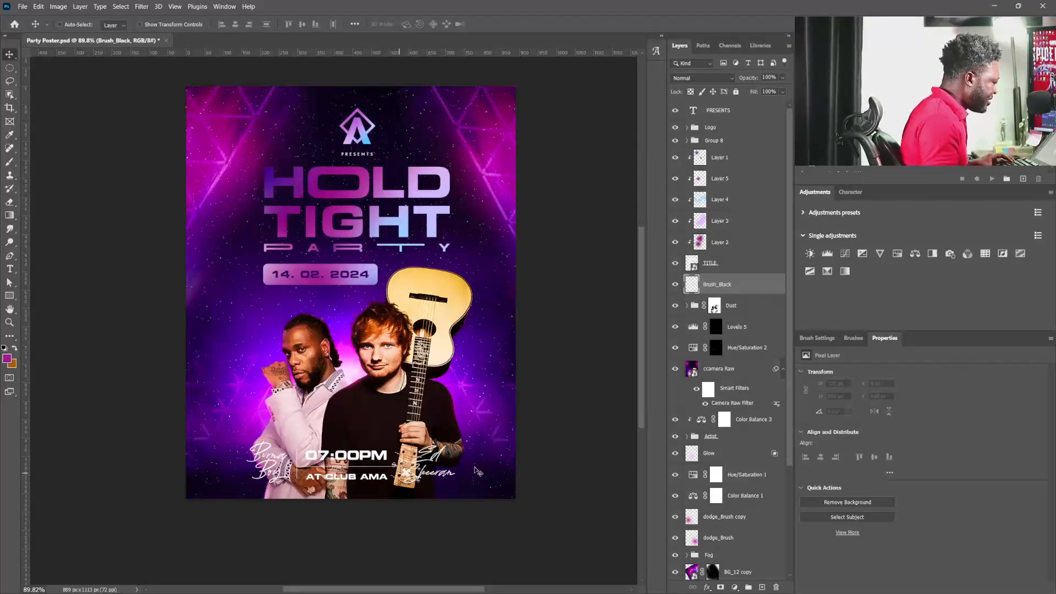
- Sample black from the guitarist's shirt, enlarge the soft brush to 400 px and show its tip shape settings
{"action": "key", "text": "b"}
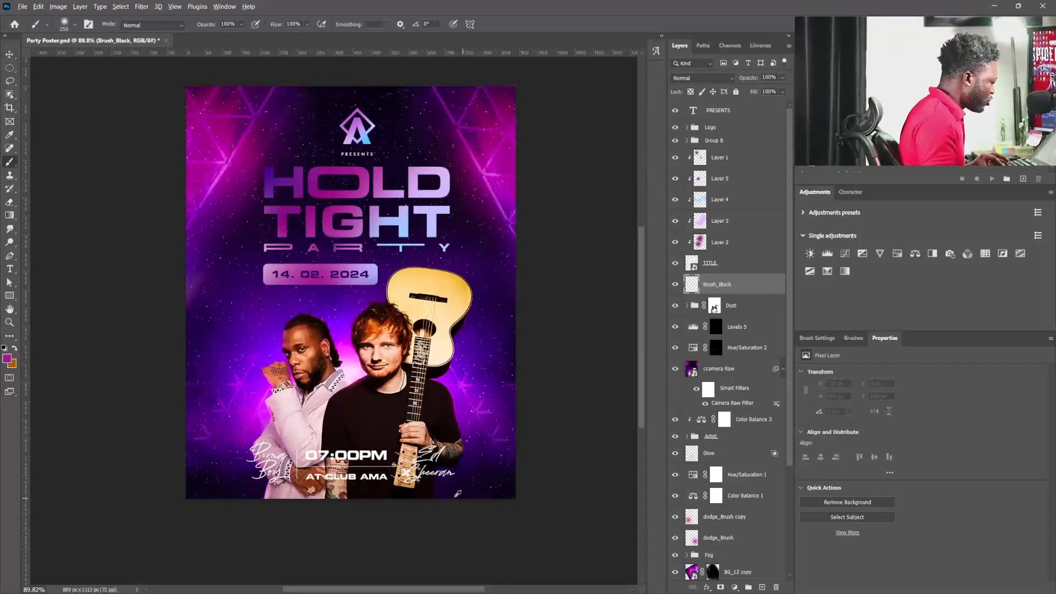
{"action": "left_click", "coordinate": [434, 491], "text": "alt"}
{"action": "key", "text": "bracketright"}
{"action": "key", "text": "bracketright"}
{"action": "key", "text": "bracketright"}
{"action": "key", "text": "bracketright"}
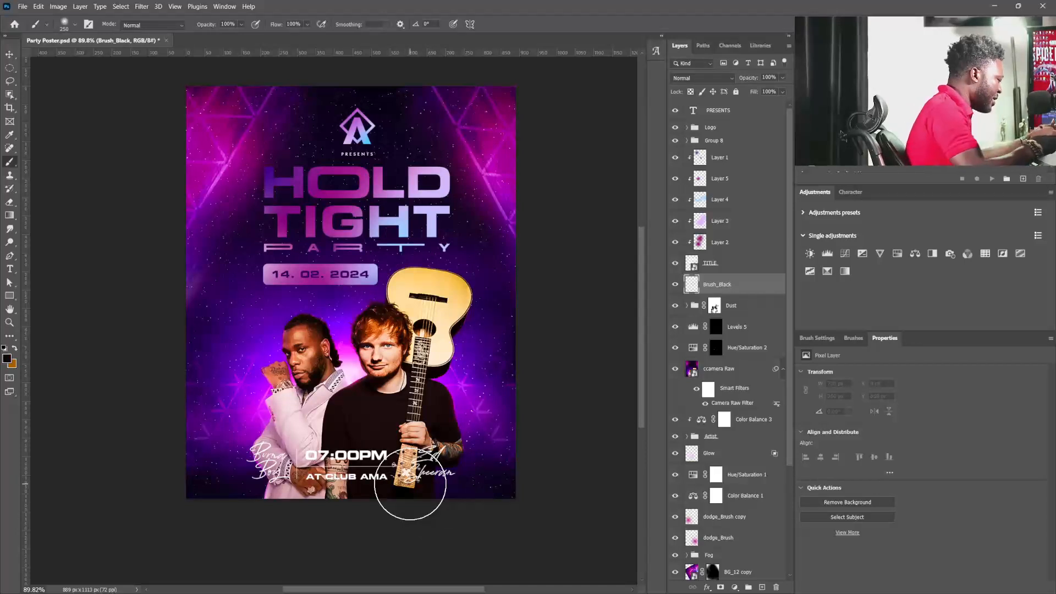
{"action": "key", "text": "bracketleft"}
{"action": "left_click", "coordinate": [817, 339]}
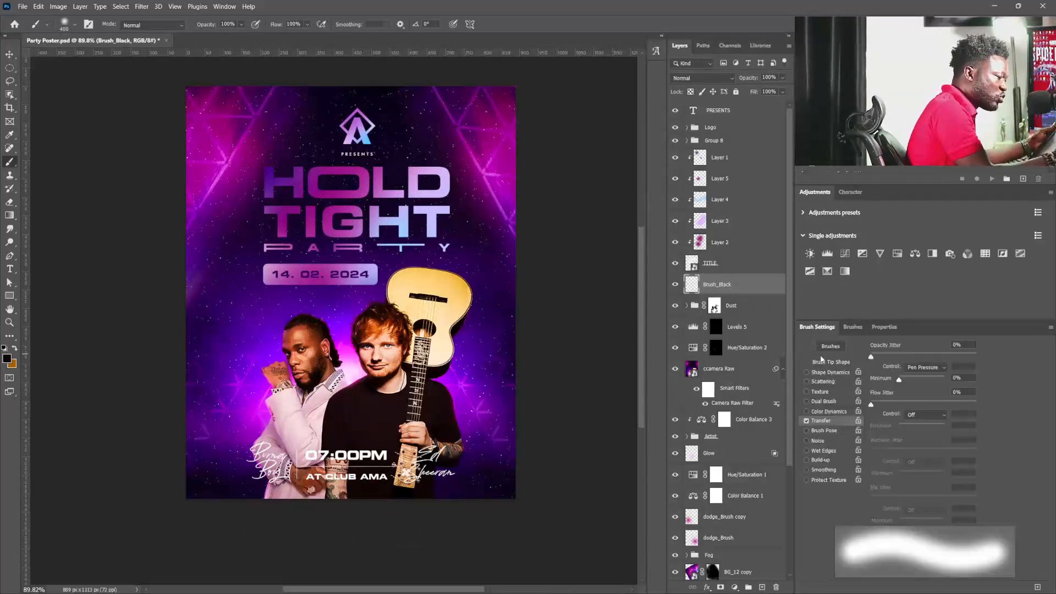
{"action": "left_click", "coordinate": [832, 362]}
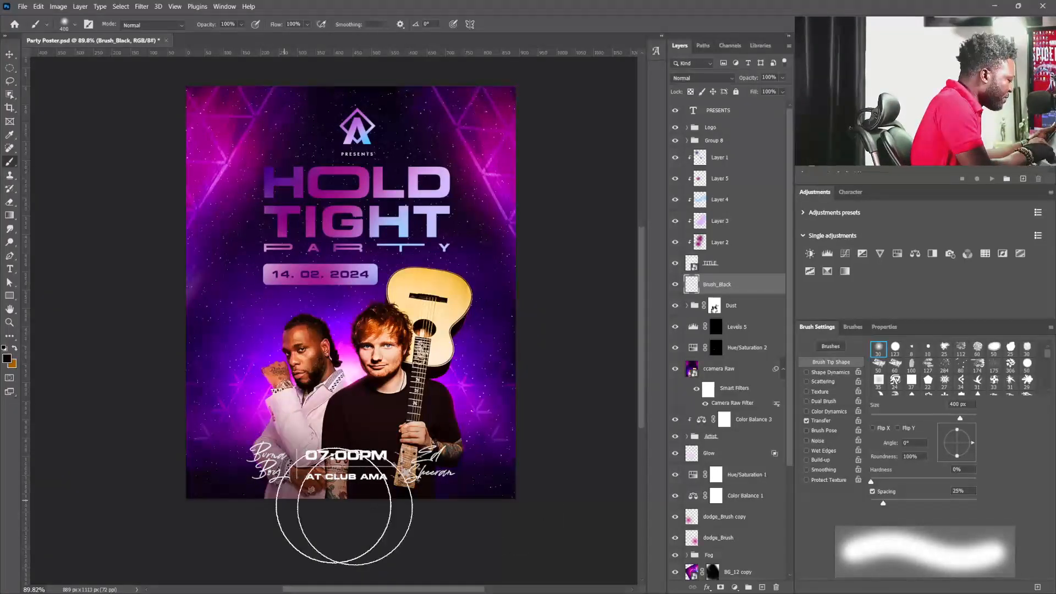
- Darken the artists' lower bodies behind the event details with soft black paint on Brush_Black, reducing the brush to 200 px
{"action": "key", "text": "bracketleft"}
{"action": "key", "text": "bracketleft"}
{"action": "key", "text": "bracketleft"}
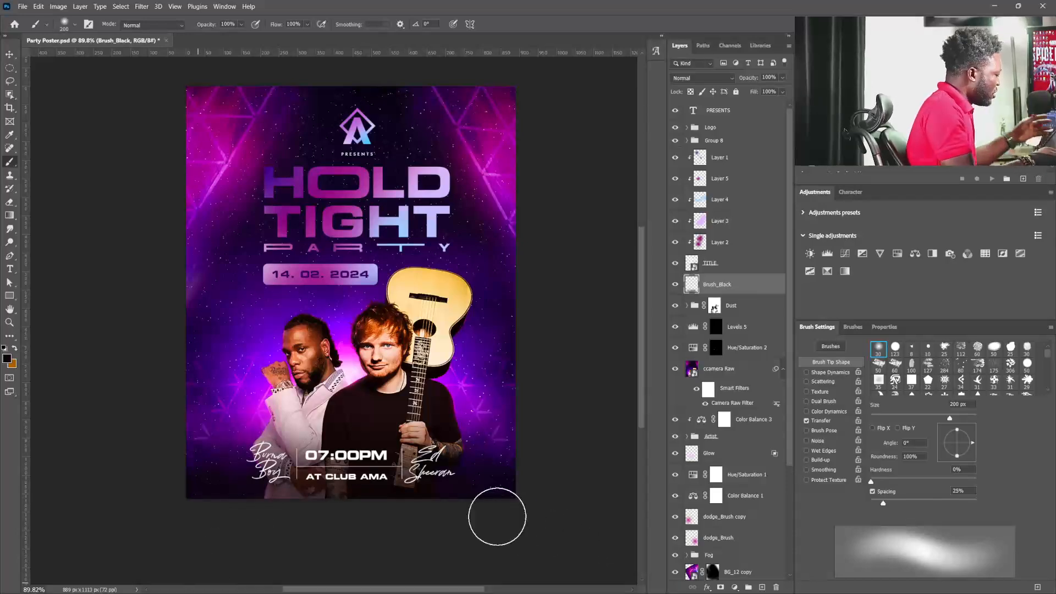
{"action": "mouse_move", "coordinate": [485, 404]}
{"action": "left_mouse_down"}
{"action": "mouse_move", "coordinate": [470, 403]}
{"action": "mouse_move", "coordinate": [486, 403]}
{"action": "left_mouse_up"}
{"action": "mouse_move", "coordinate": [415, 337]}
{"action": "left_mouse_down"}
{"action": "mouse_move", "coordinate": [415, 365]}
{"action": "mouse_move", "coordinate": [463, 368]}
{"action": "mouse_move", "coordinate": [420, 369]}
{"action": "left_mouse_up"}
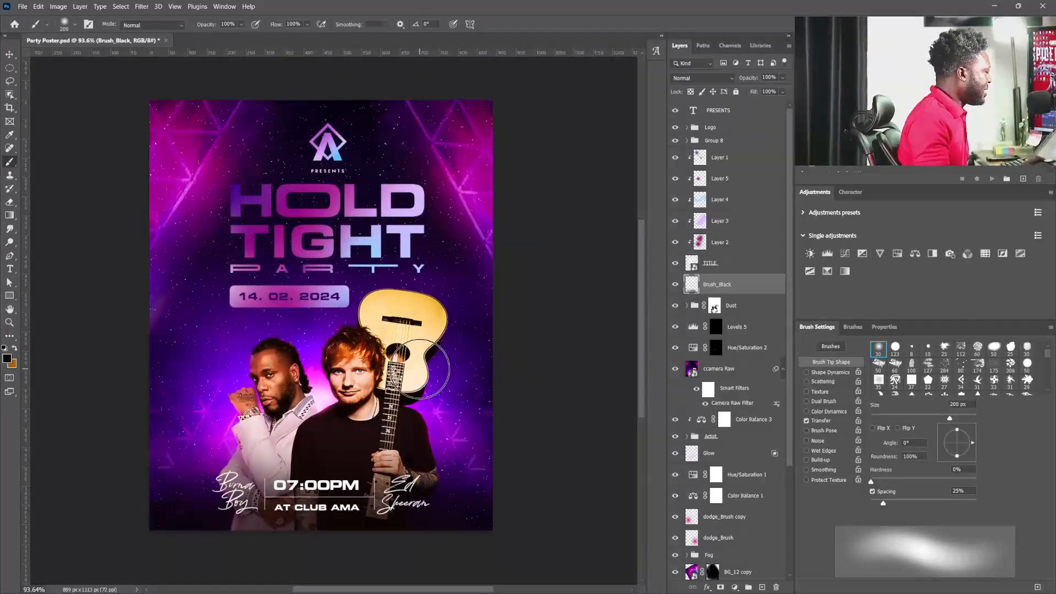